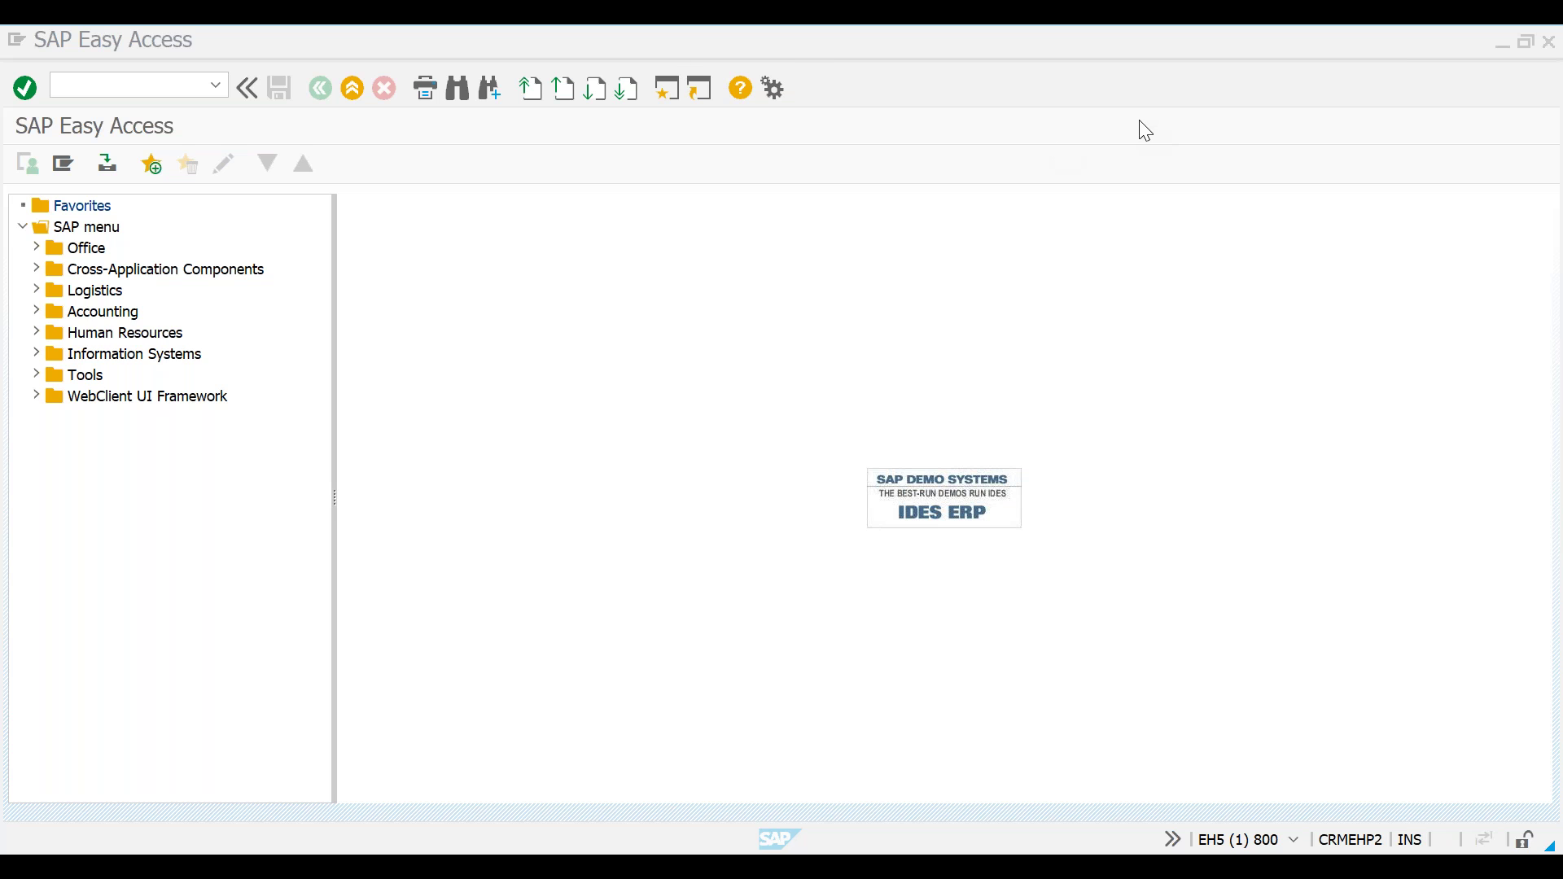
Run transaction BD60 to view the additional data for message types, and return to the start screen.
{"action": "left_click", "coordinate": [657, 309]}
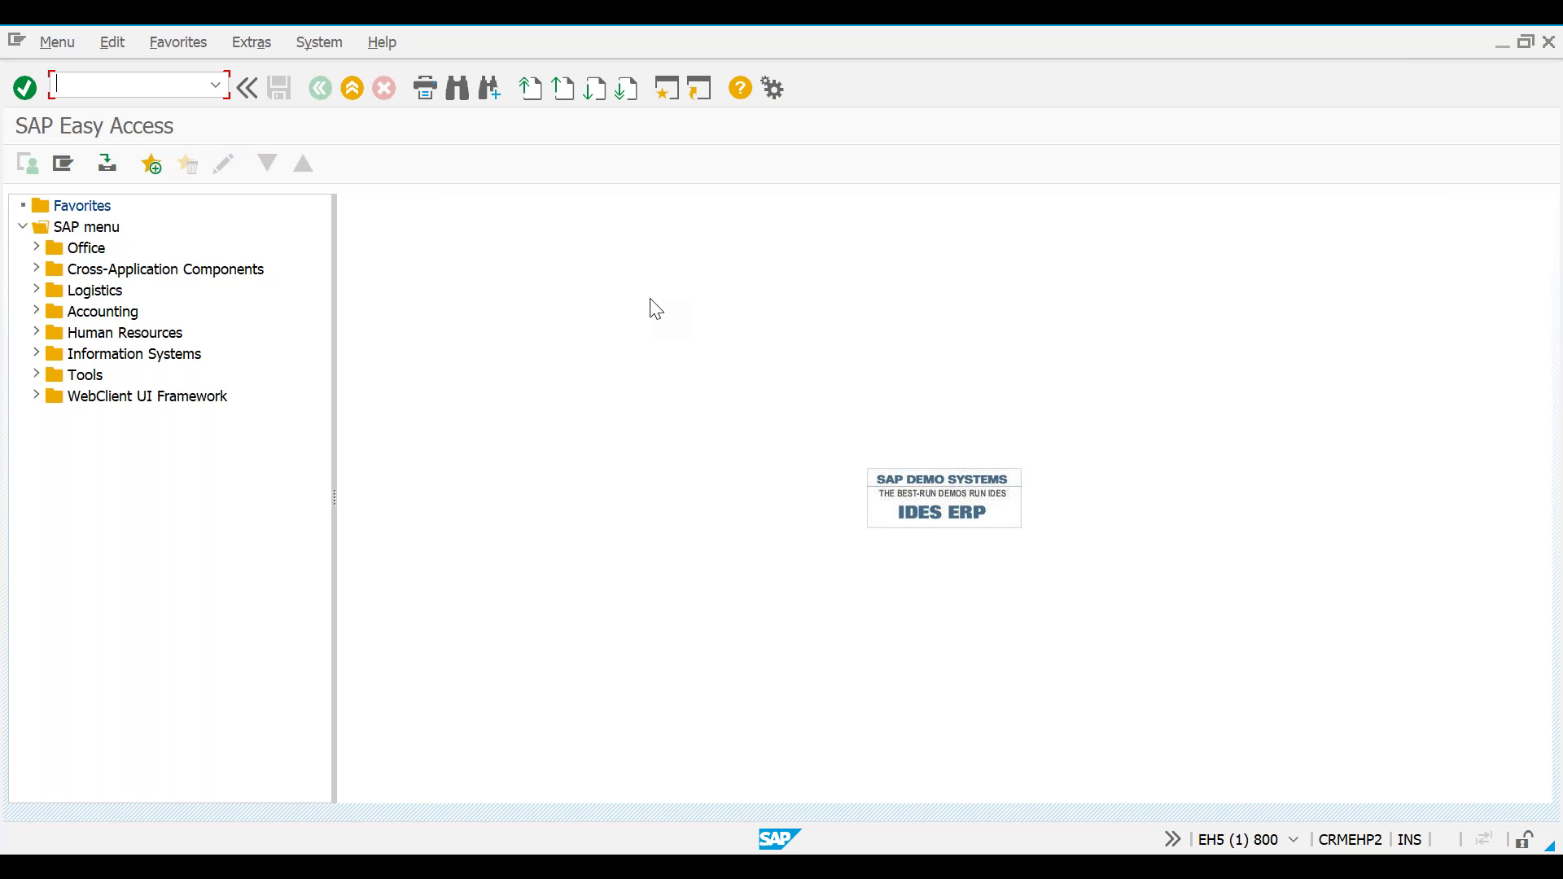
{"action": "type", "text": "BD60"}
{"action": "key", "text": "Return"}
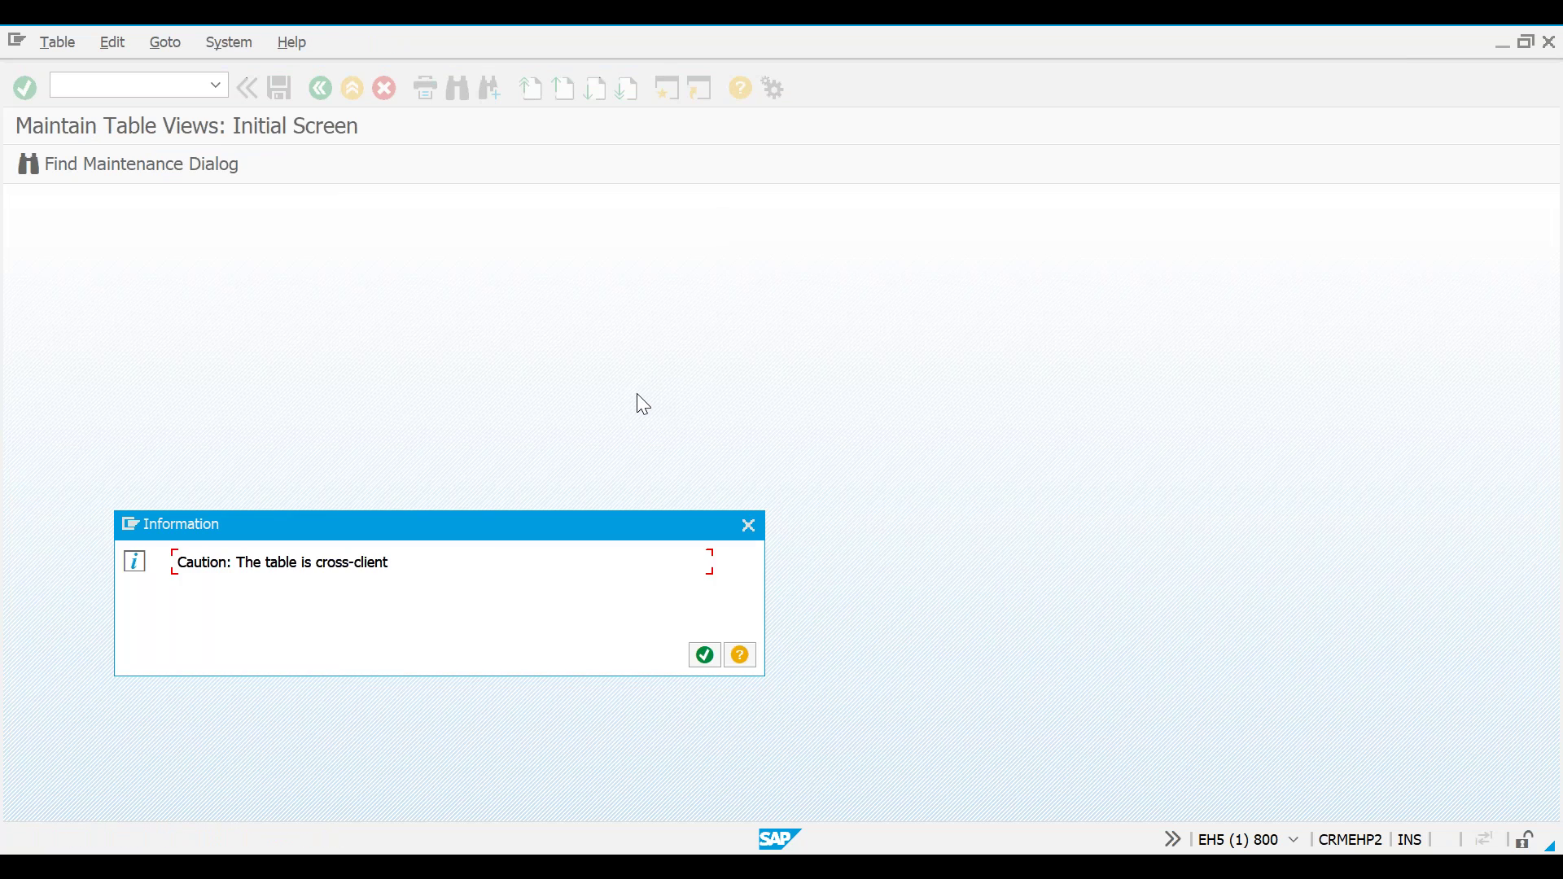
{"action": "key", "text": "Return"}
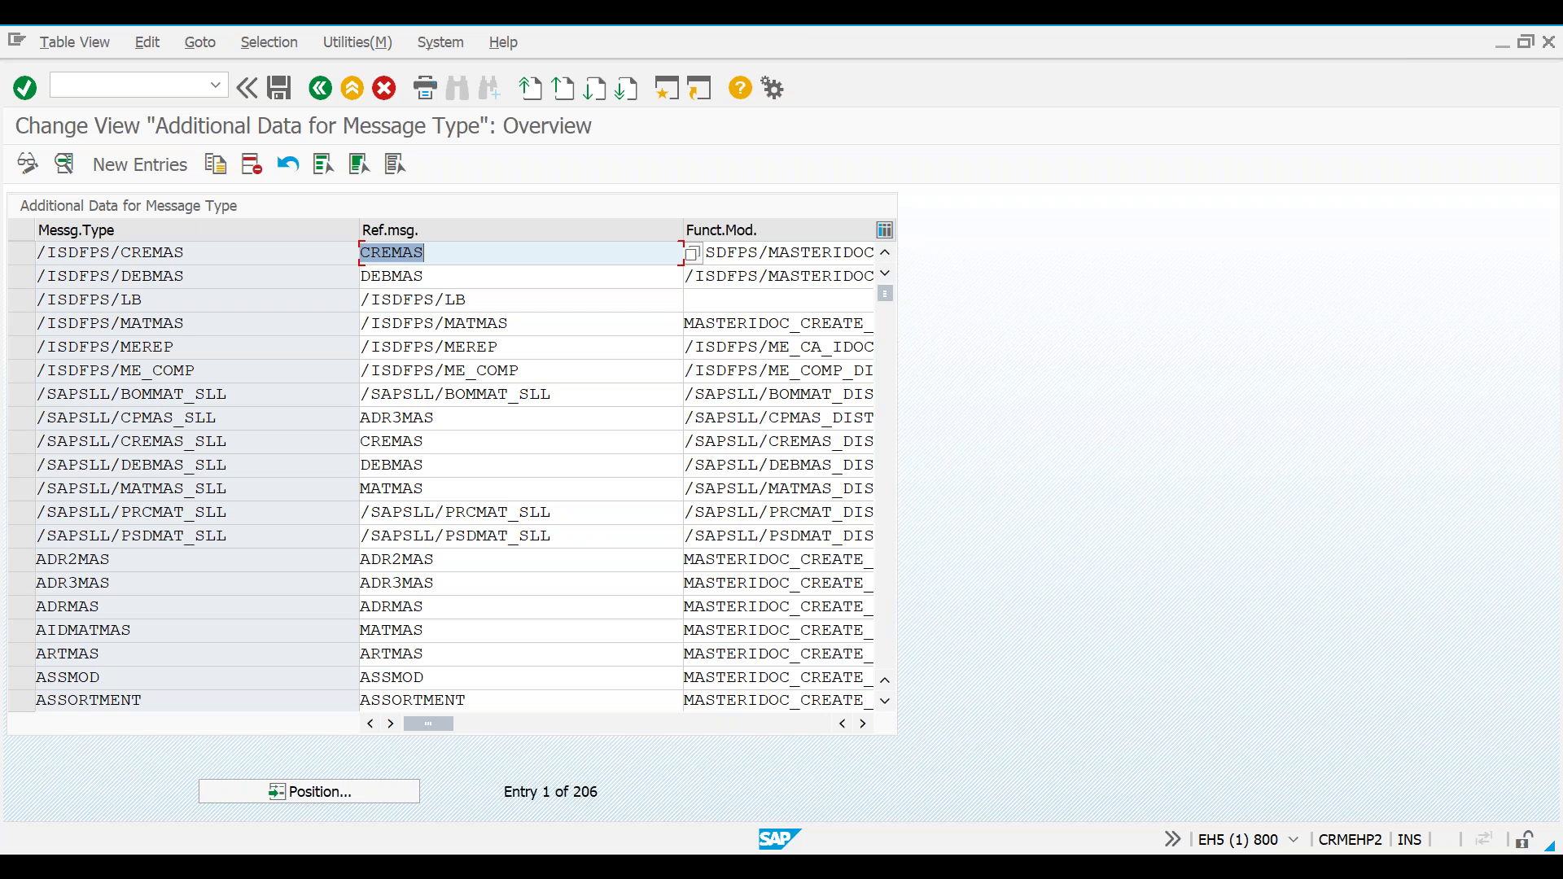
{"action": "left_click", "coordinate": [325, 91]}
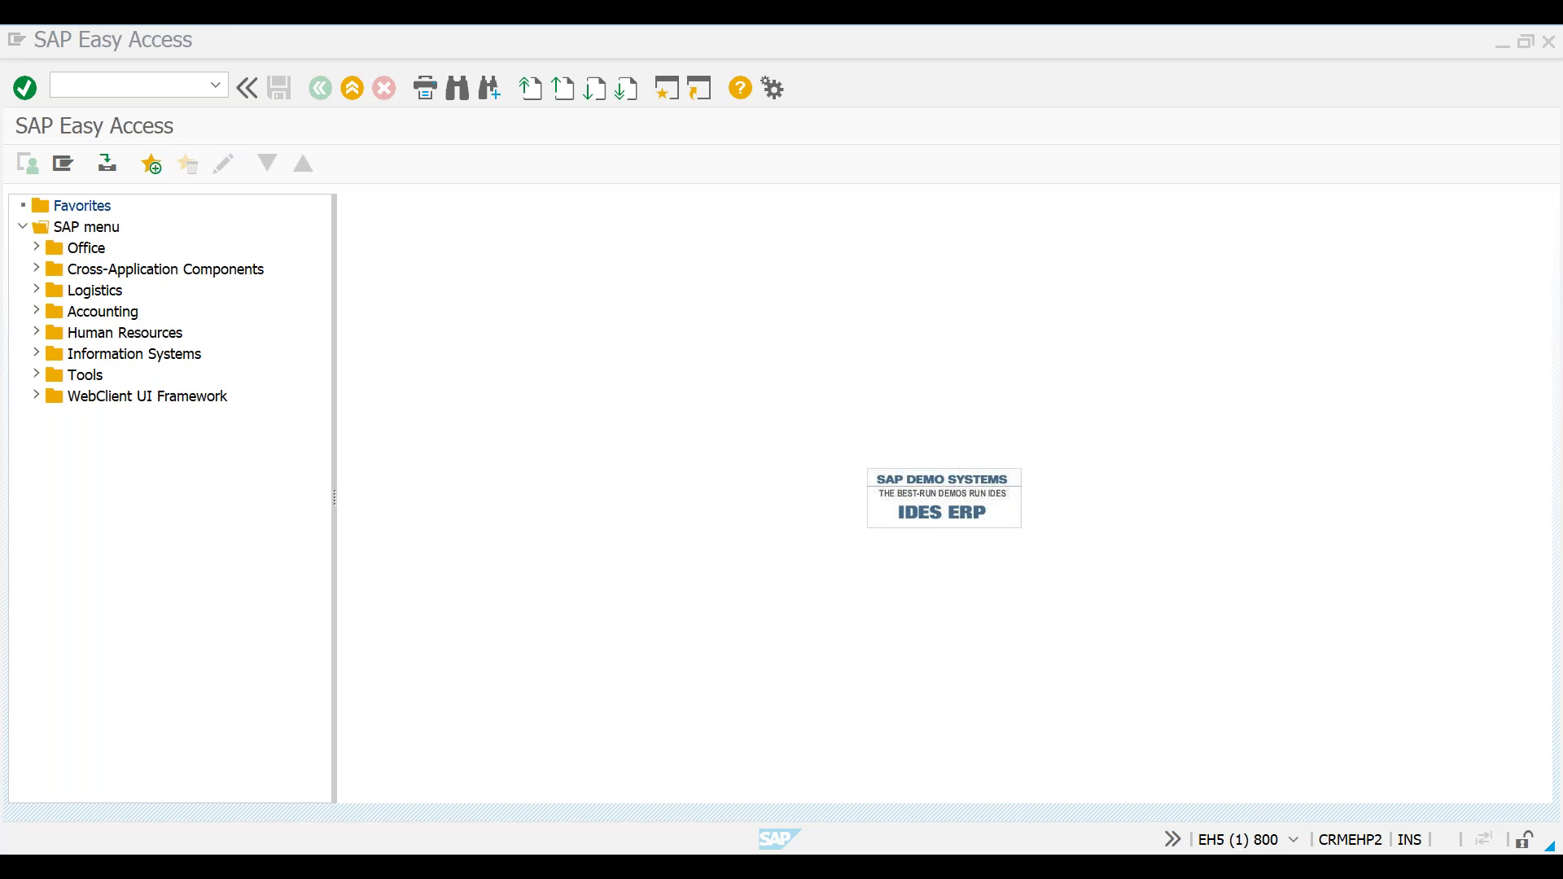
Check in transaction BD61 whether change pointers are activated generally, and return to the start screen.
{"action": "left_click", "coordinate": [324, 226]}
{"action": "type", "text": "BD61"}
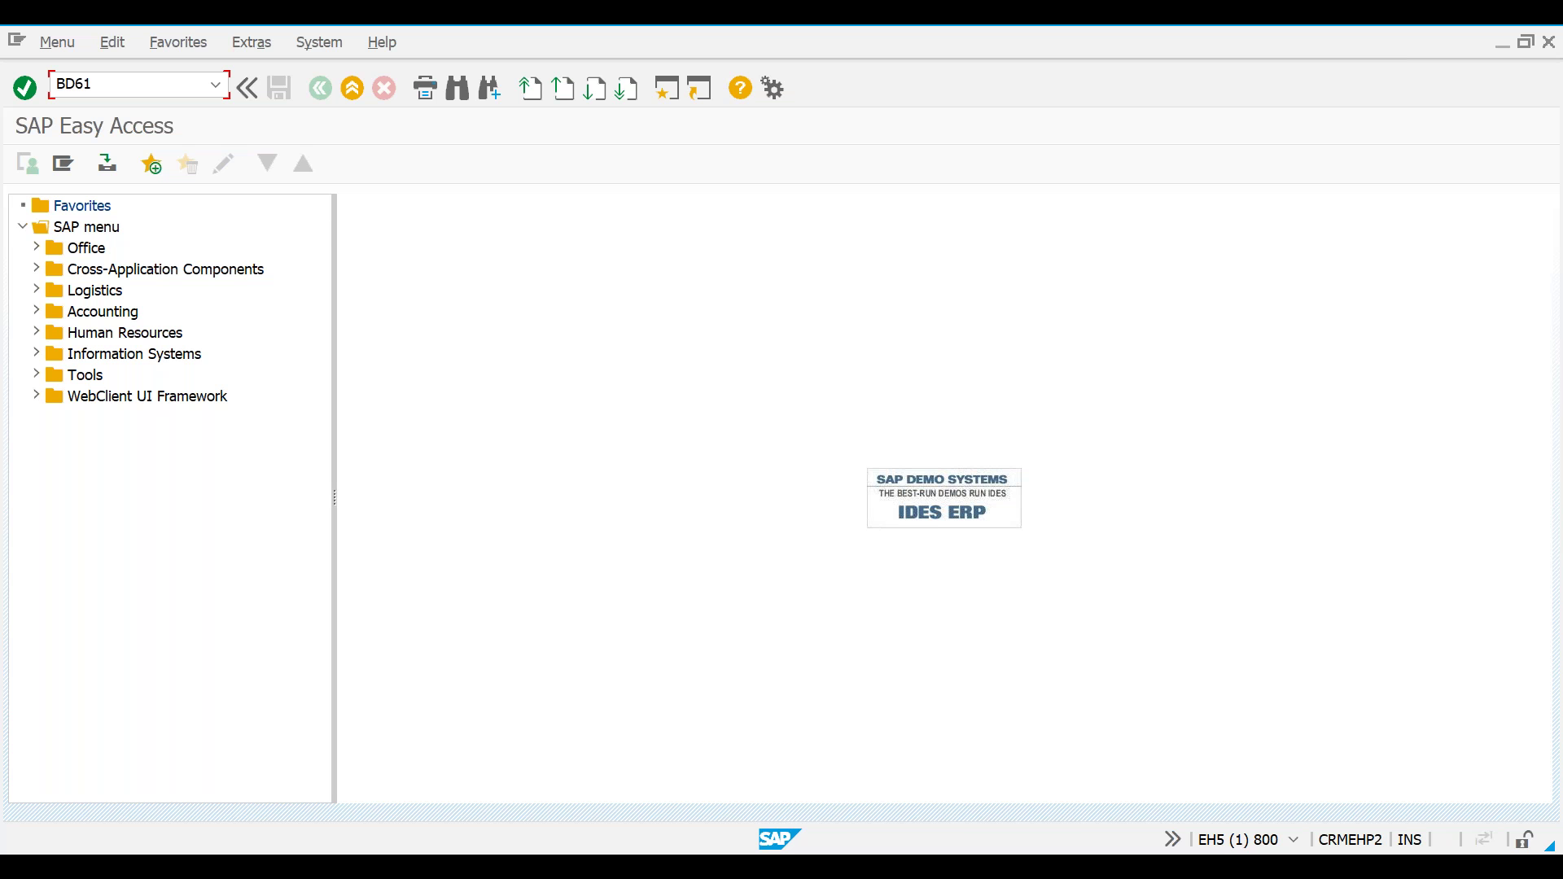
{"action": "key", "text": "Return"}
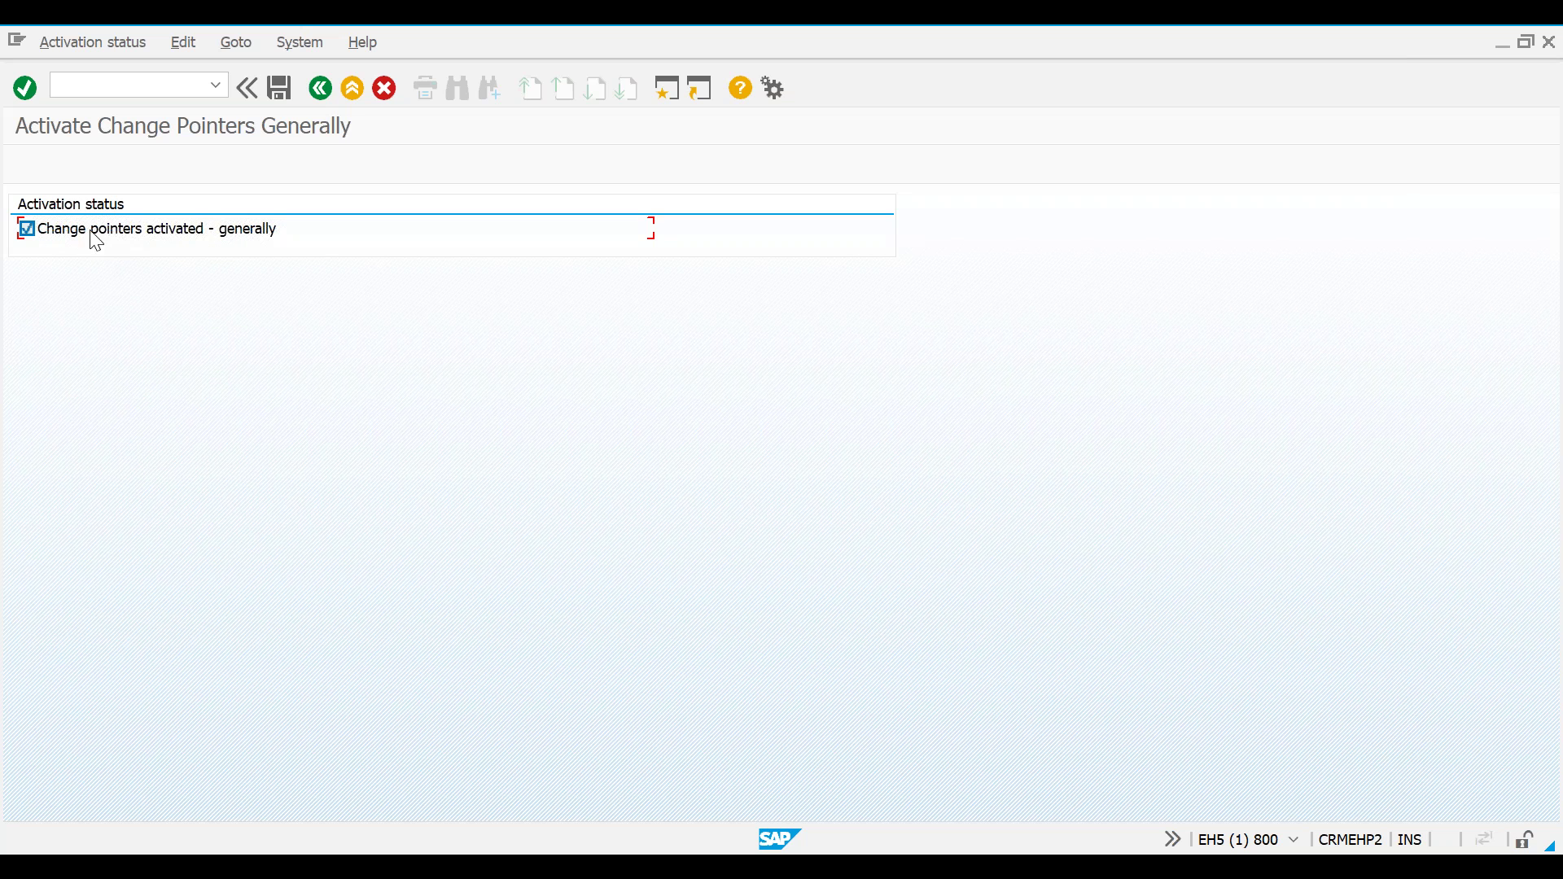
{"action": "left_click", "coordinate": [320, 89]}
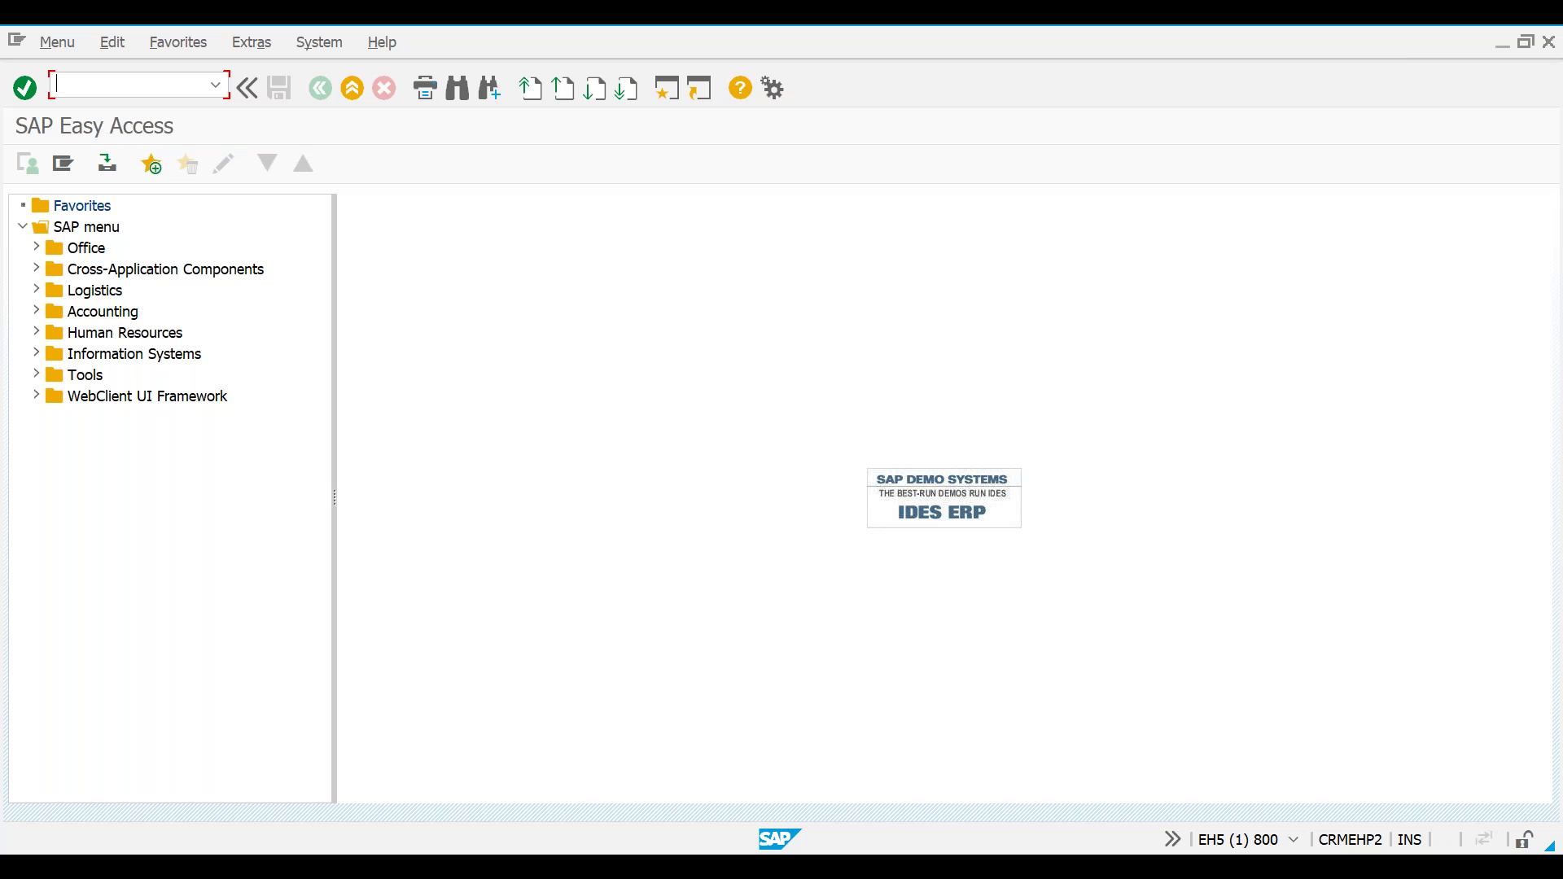
Open transaction BD50 and locate message type MATMAS in the list of change pointer activations.
{"action": "type", "text": "BD50"}
{"action": "key", "text": "Return"}
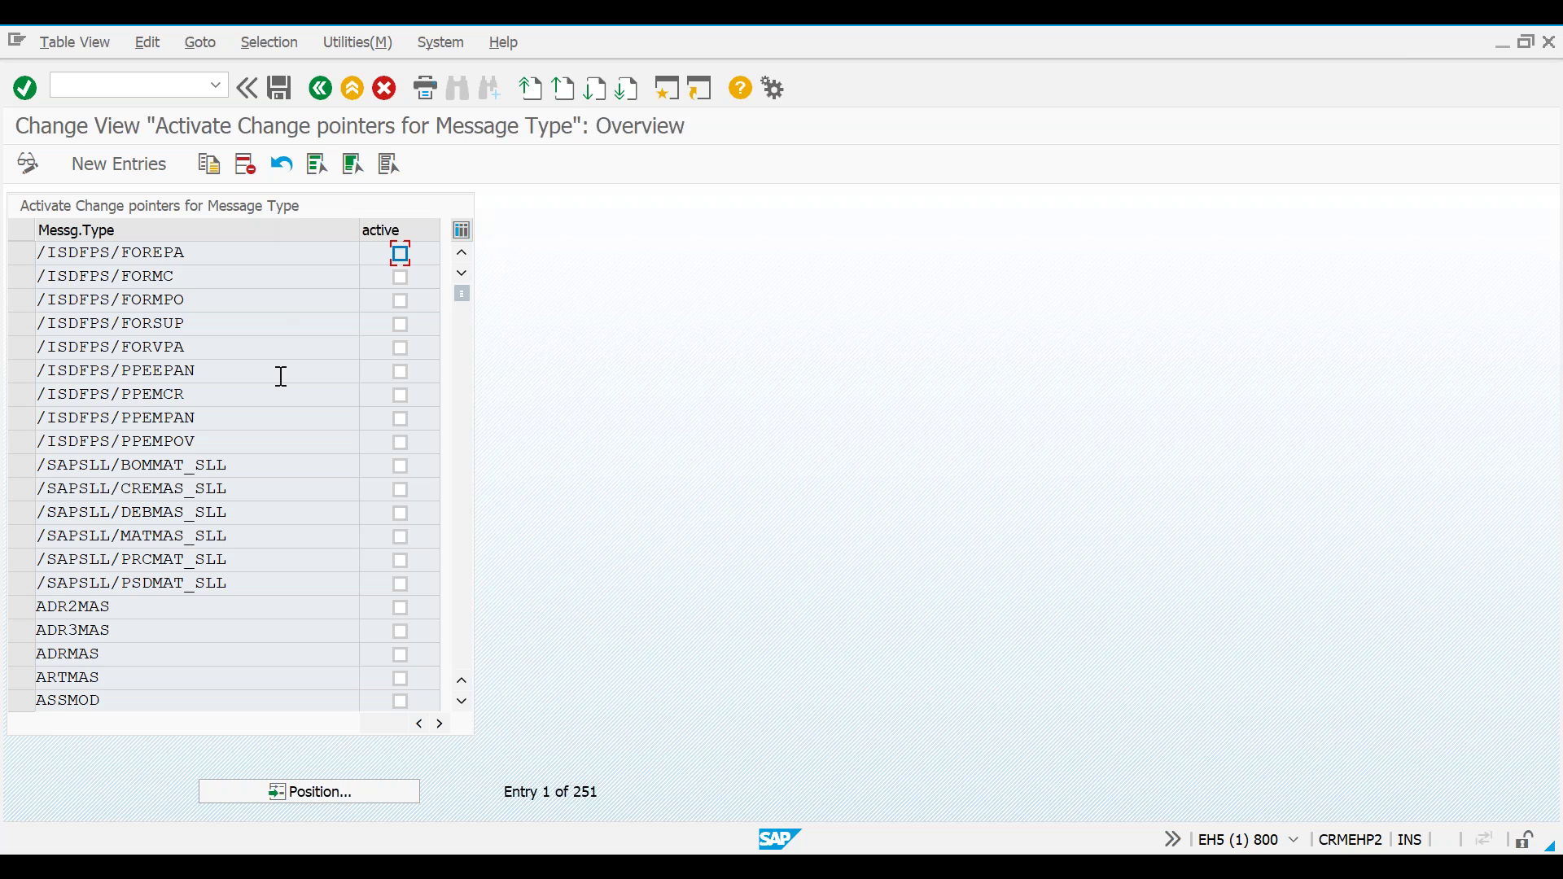
{"action": "left_click", "coordinate": [111, 701]}
{"action": "key", "text": "Page_Down"}
{"action": "key", "text": "Page_Down"}
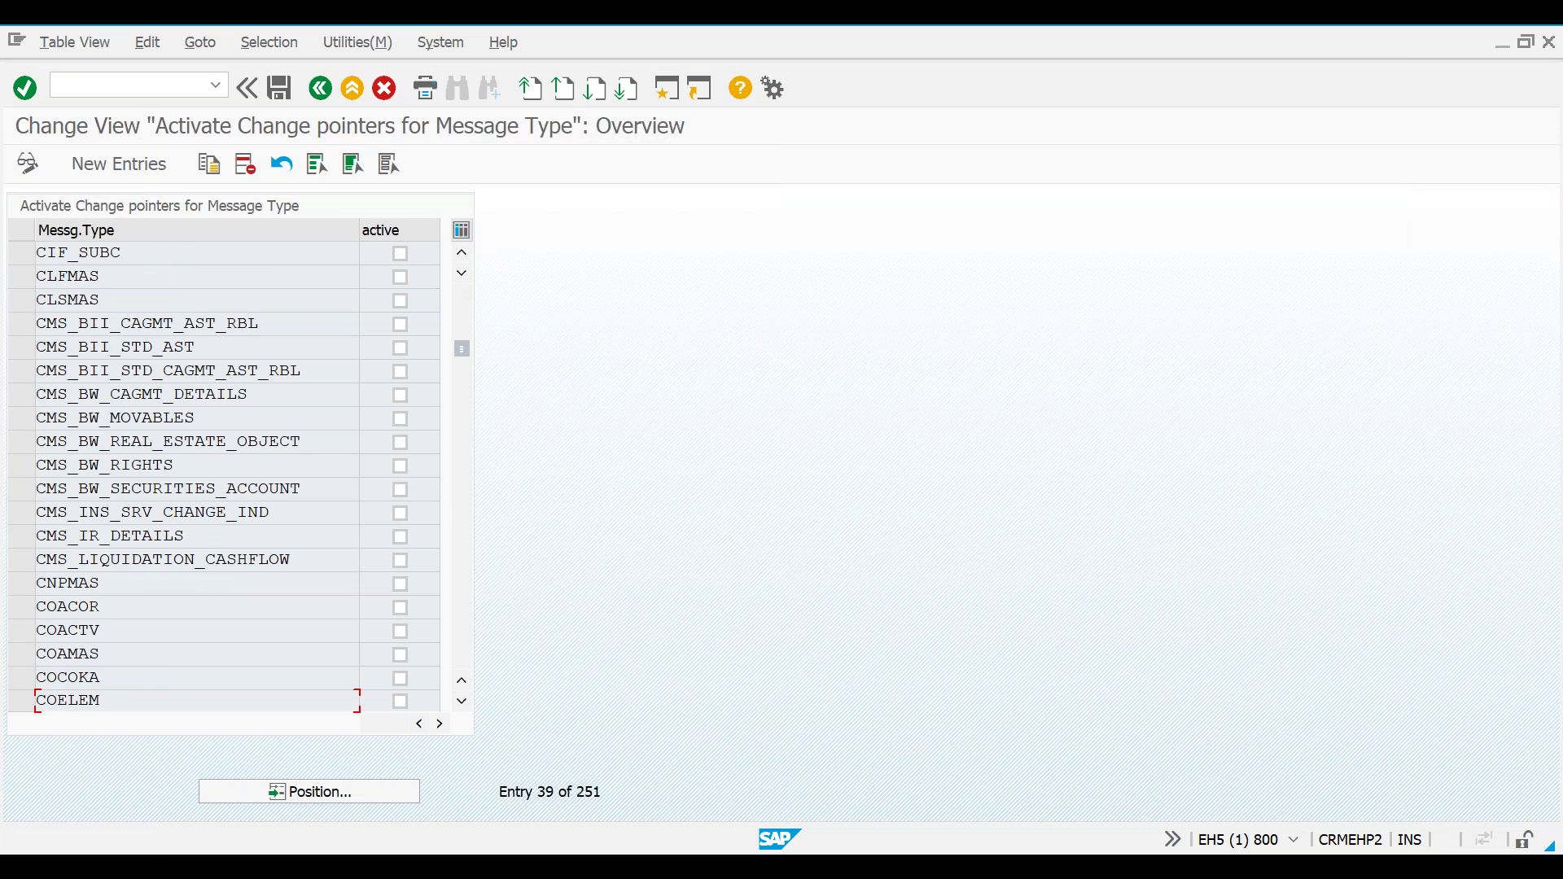
{"action": "key", "text": "Page_Down"}
{"action": "key", "text": "Page_Down"}
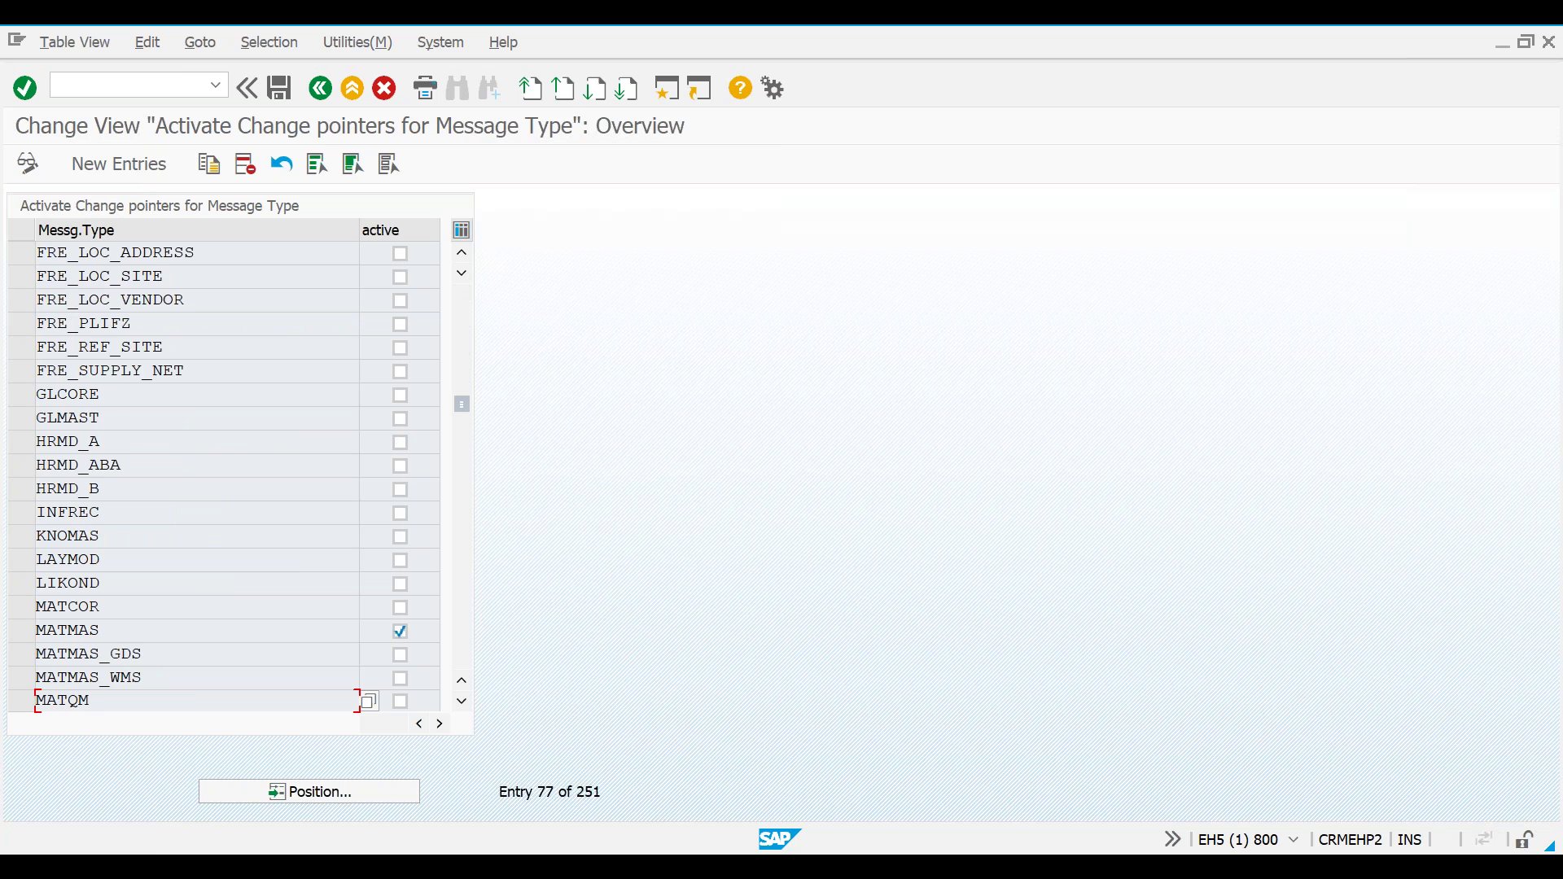
{"action": "key", "text": "Page_Down"}
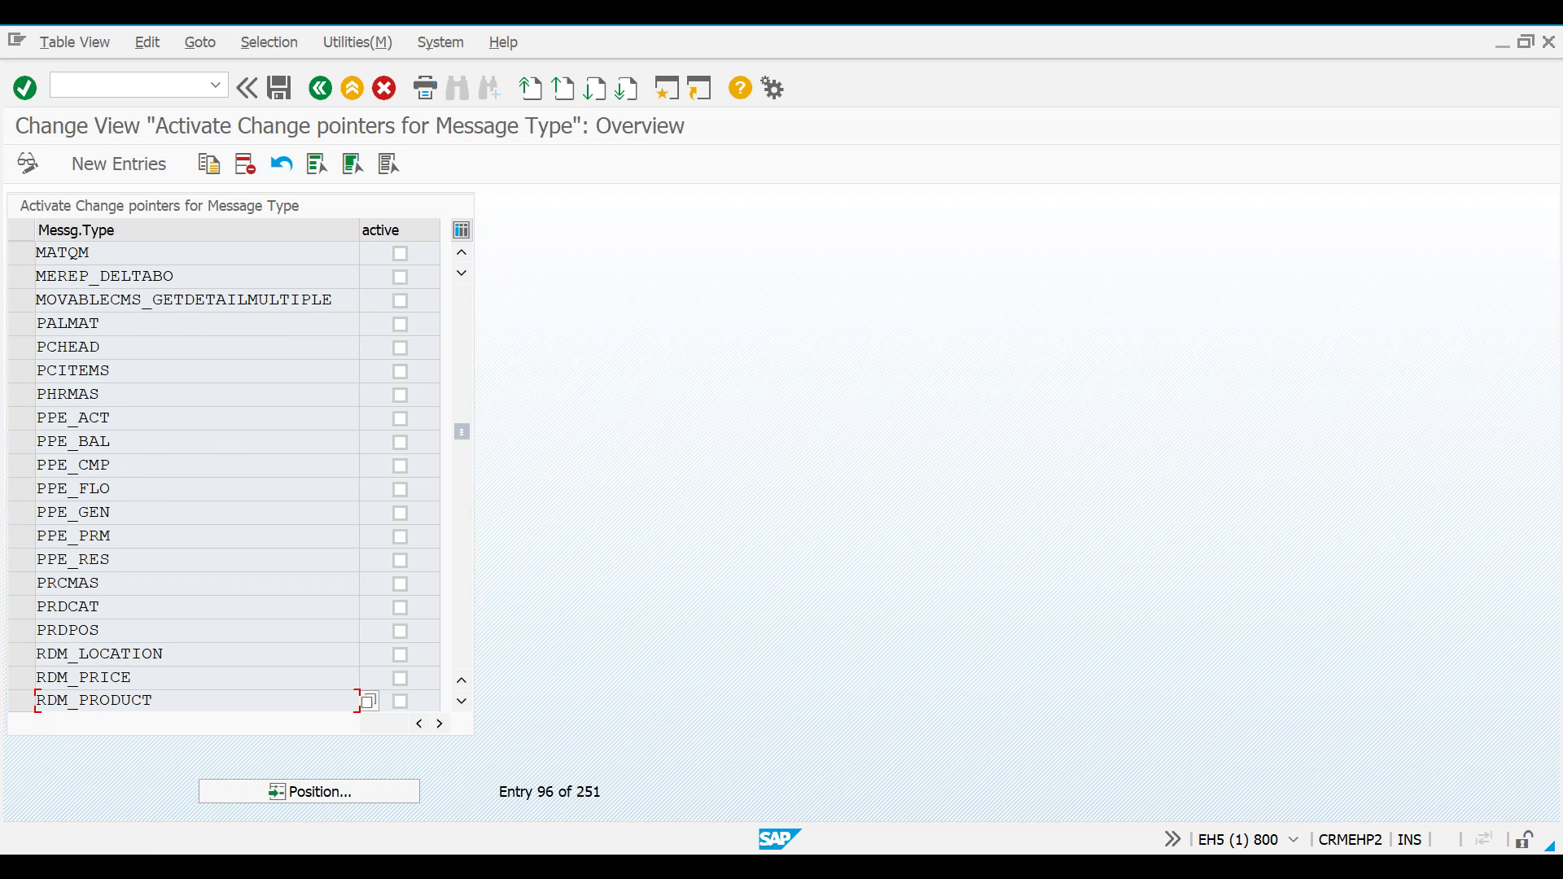
{"action": "left_click", "coordinate": [184, 678]}
{"action": "key", "text": "Page_Up"}
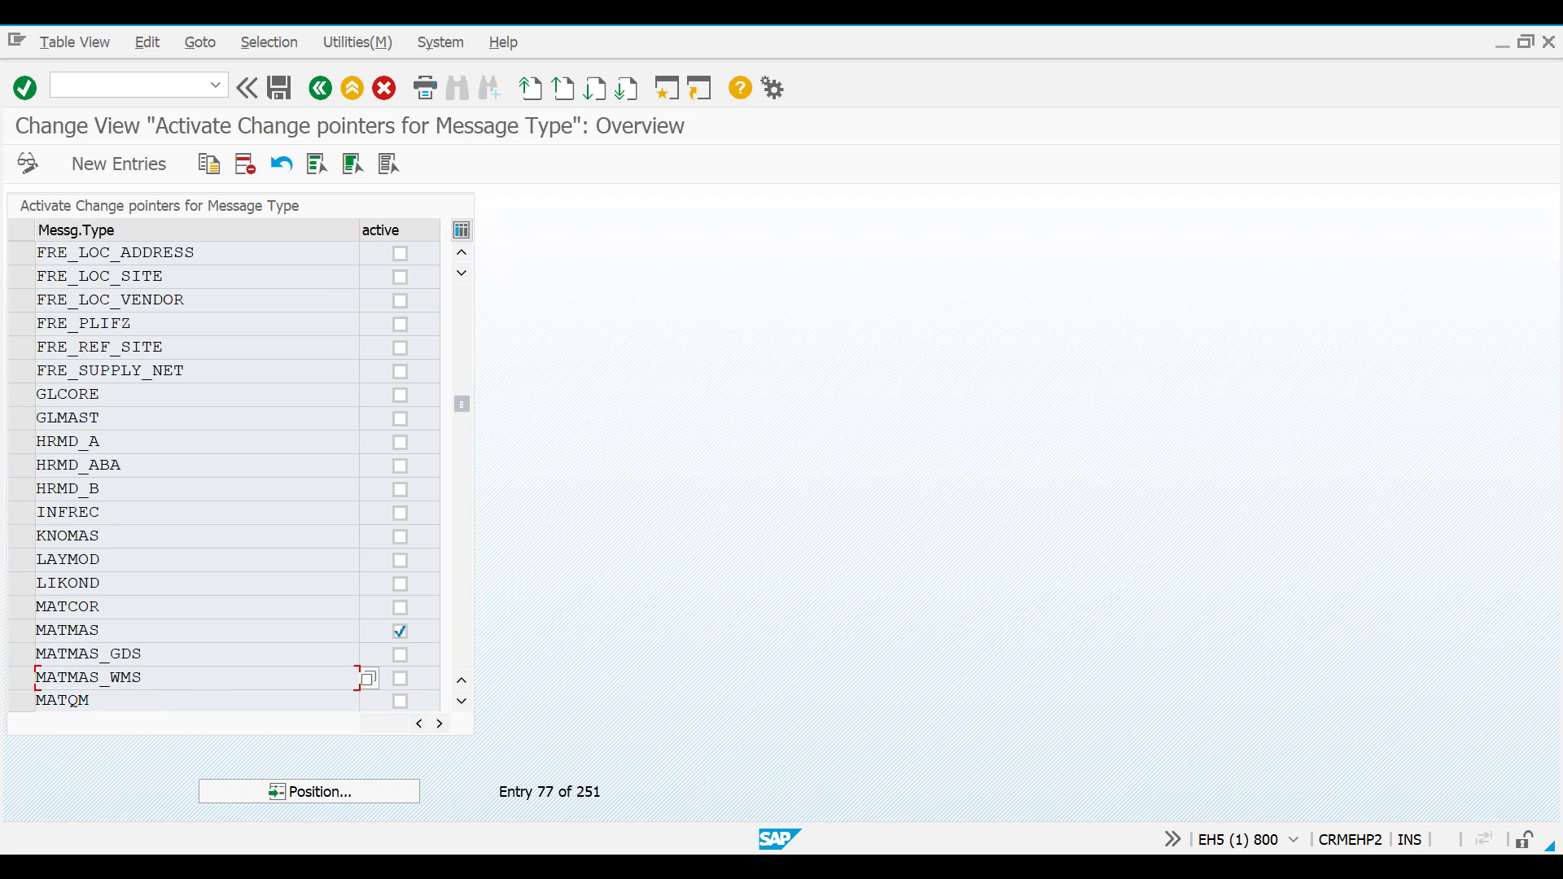
Examine the active setting in the MATMAS row, and leave the change pointer activation table.
{"action": "left_click", "coordinate": [23, 633]}
{"action": "left_click_drag", "start_coordinate": [102, 631], "coordinate": [34, 633]}
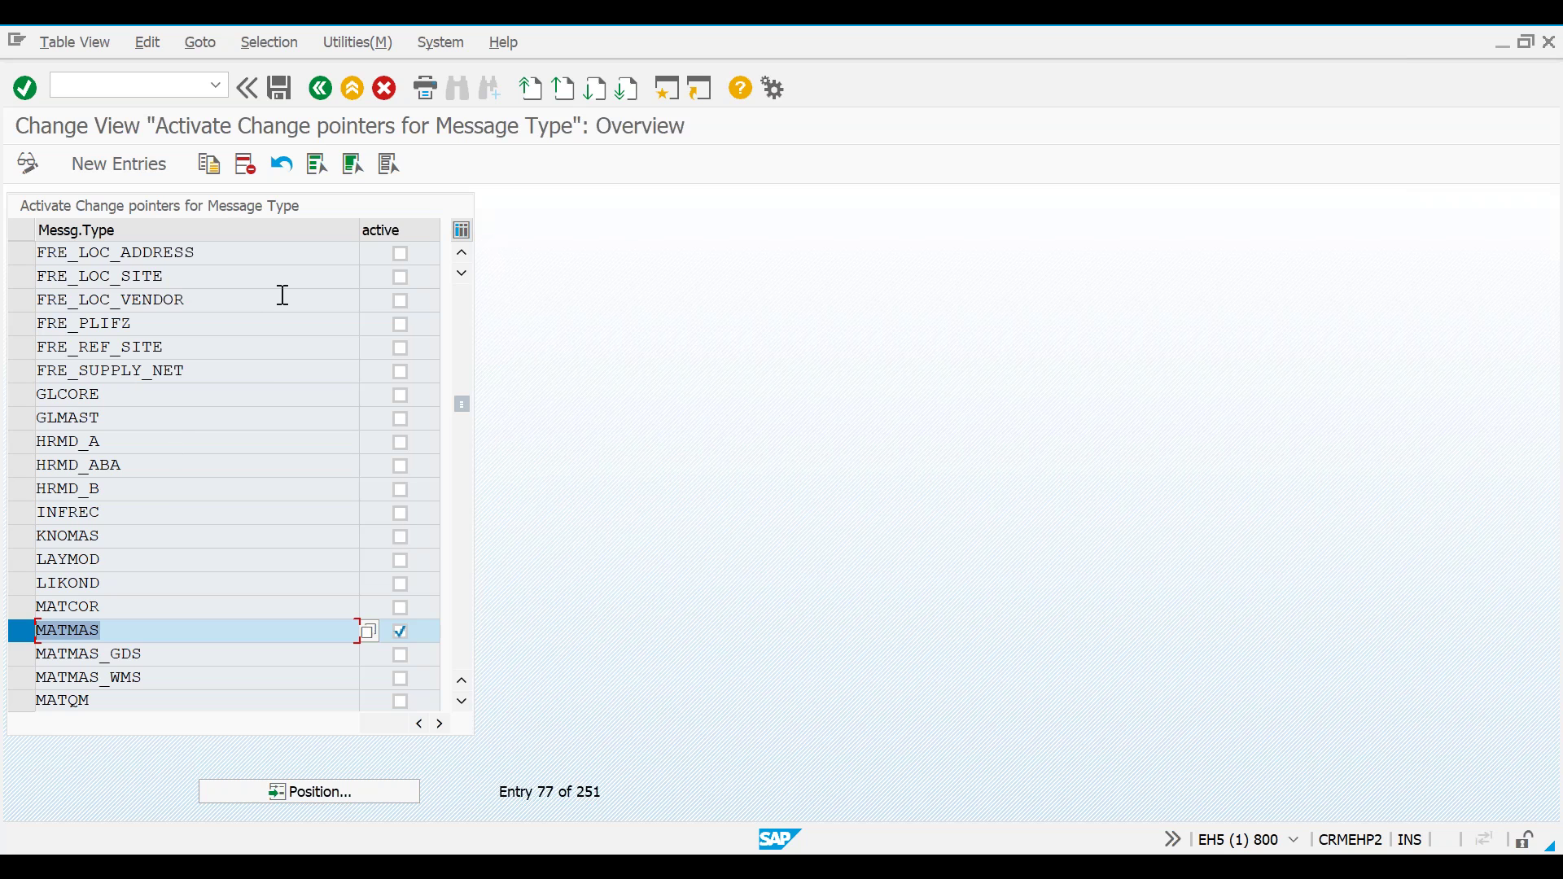
{"action": "left_click", "coordinate": [21, 633]}
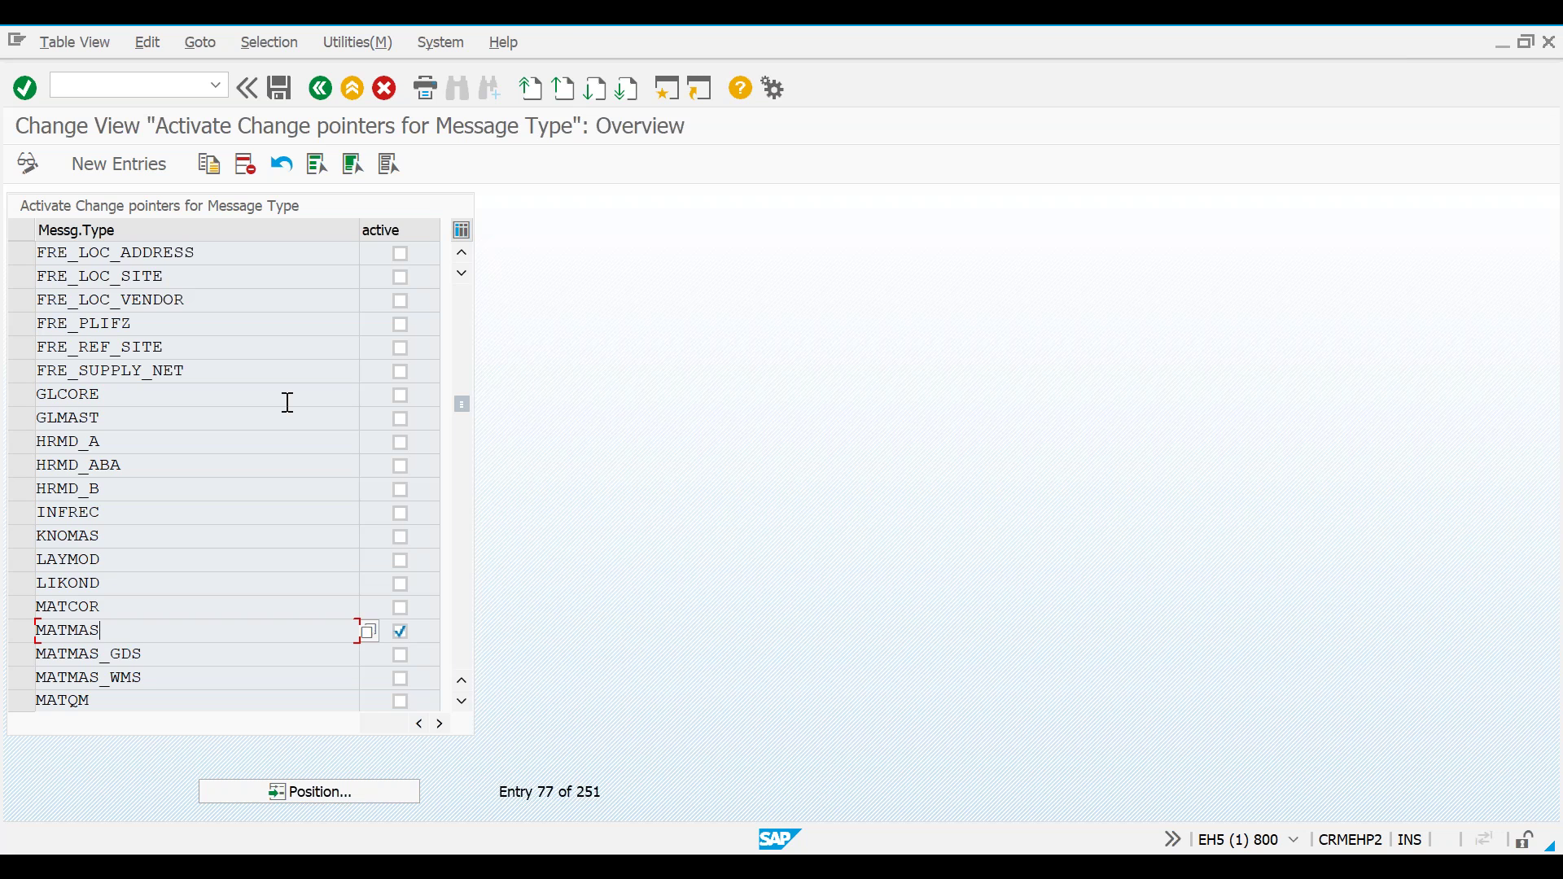
{"action": "left_click", "coordinate": [320, 87]}
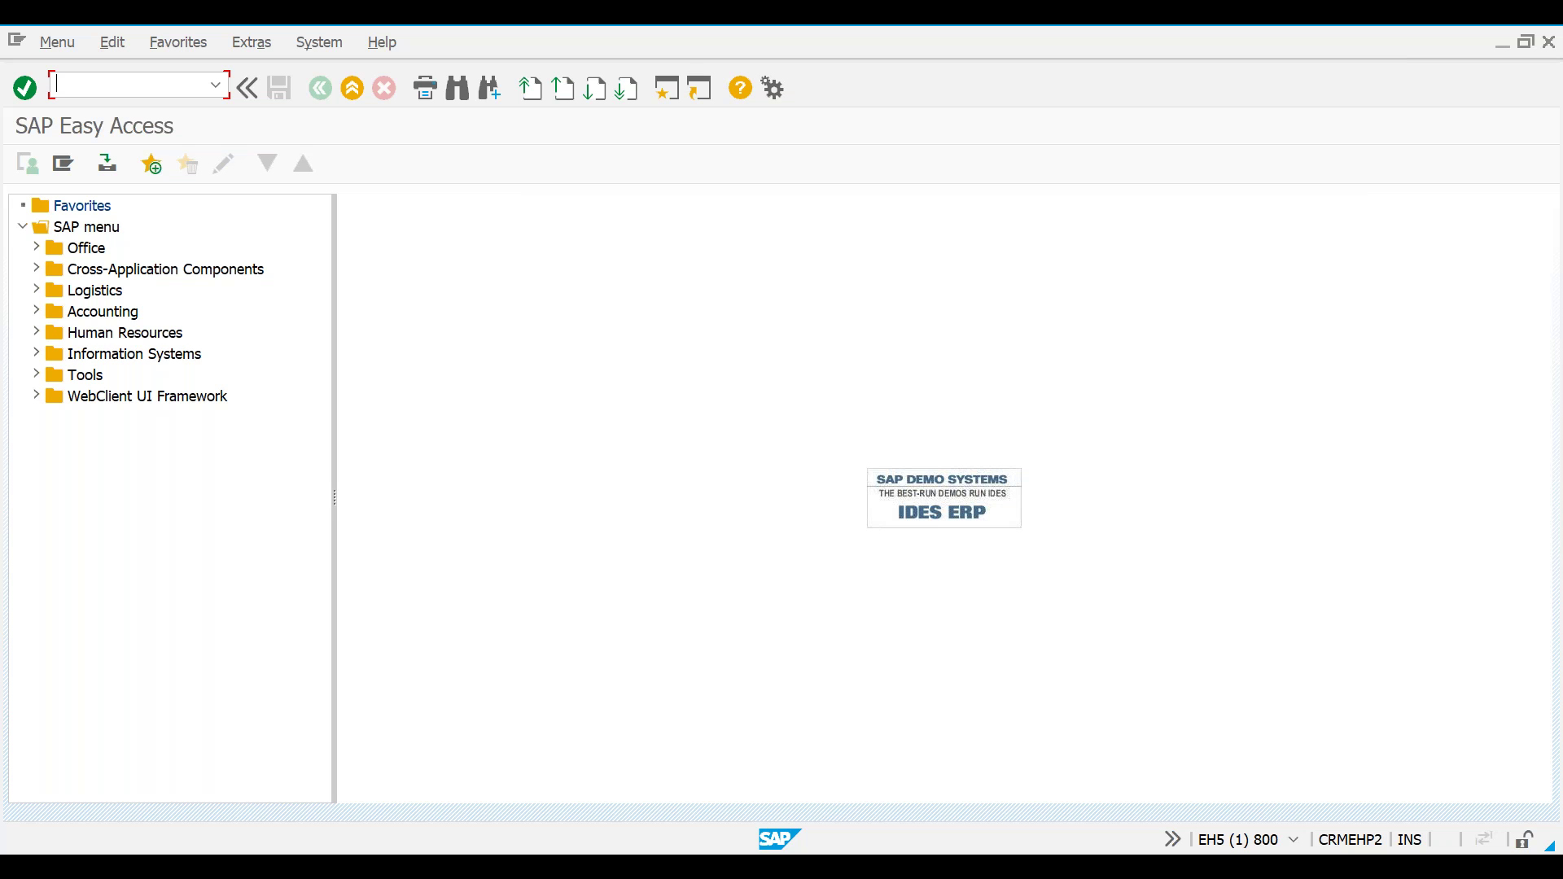
Open transaction BD66 for message type MATMAS and examine its first segment type, E1MAKTM.
{"action": "type", "text": "BD66"}
{"action": "key", "text": "Return"}
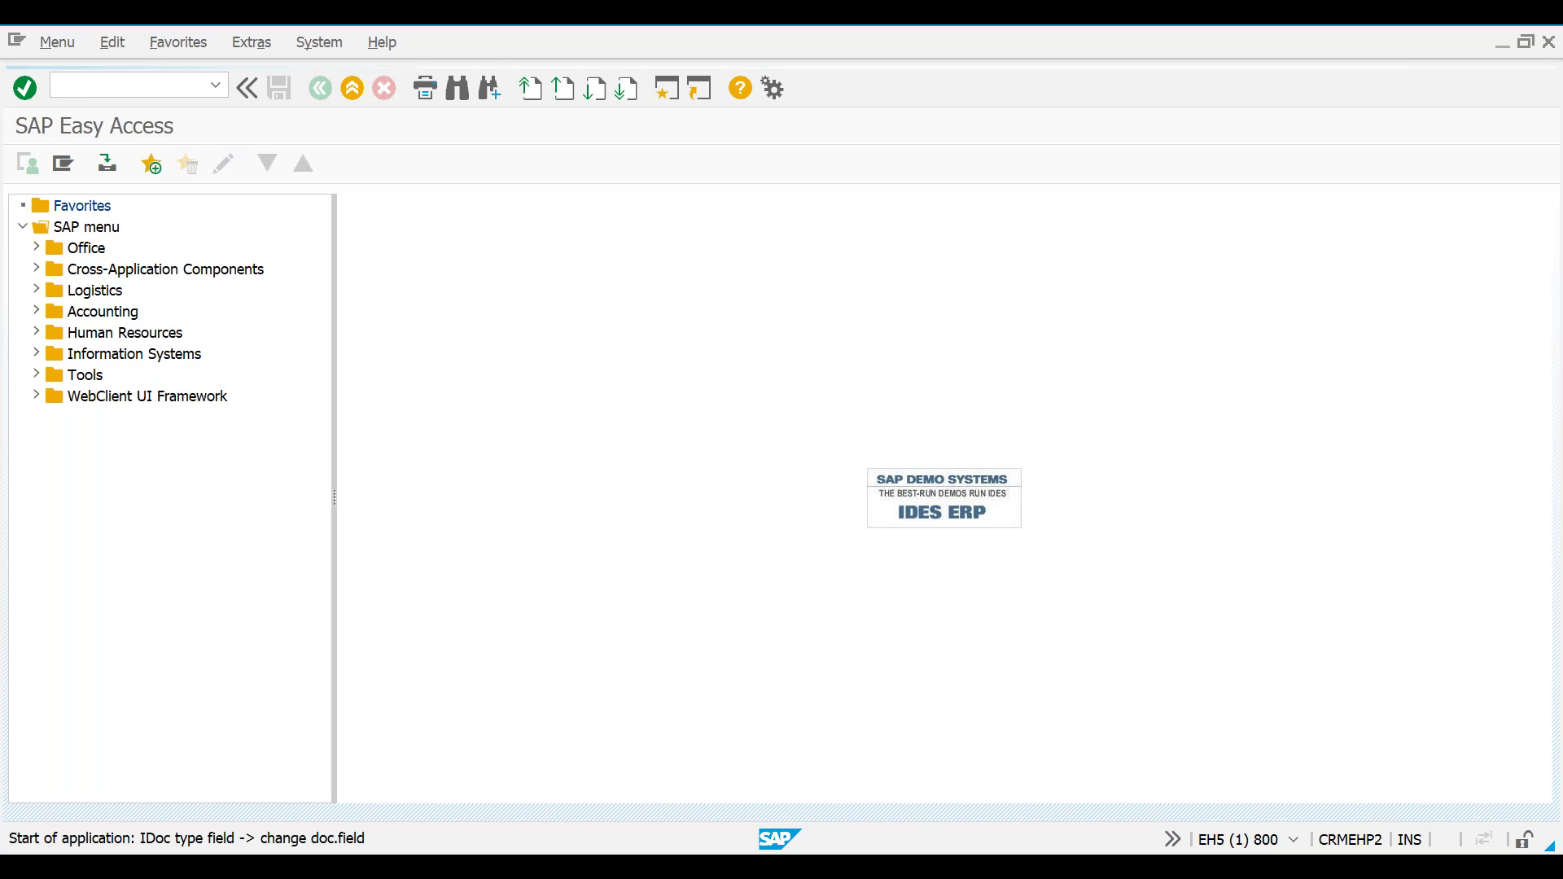
{"action": "key", "text": "Return"}
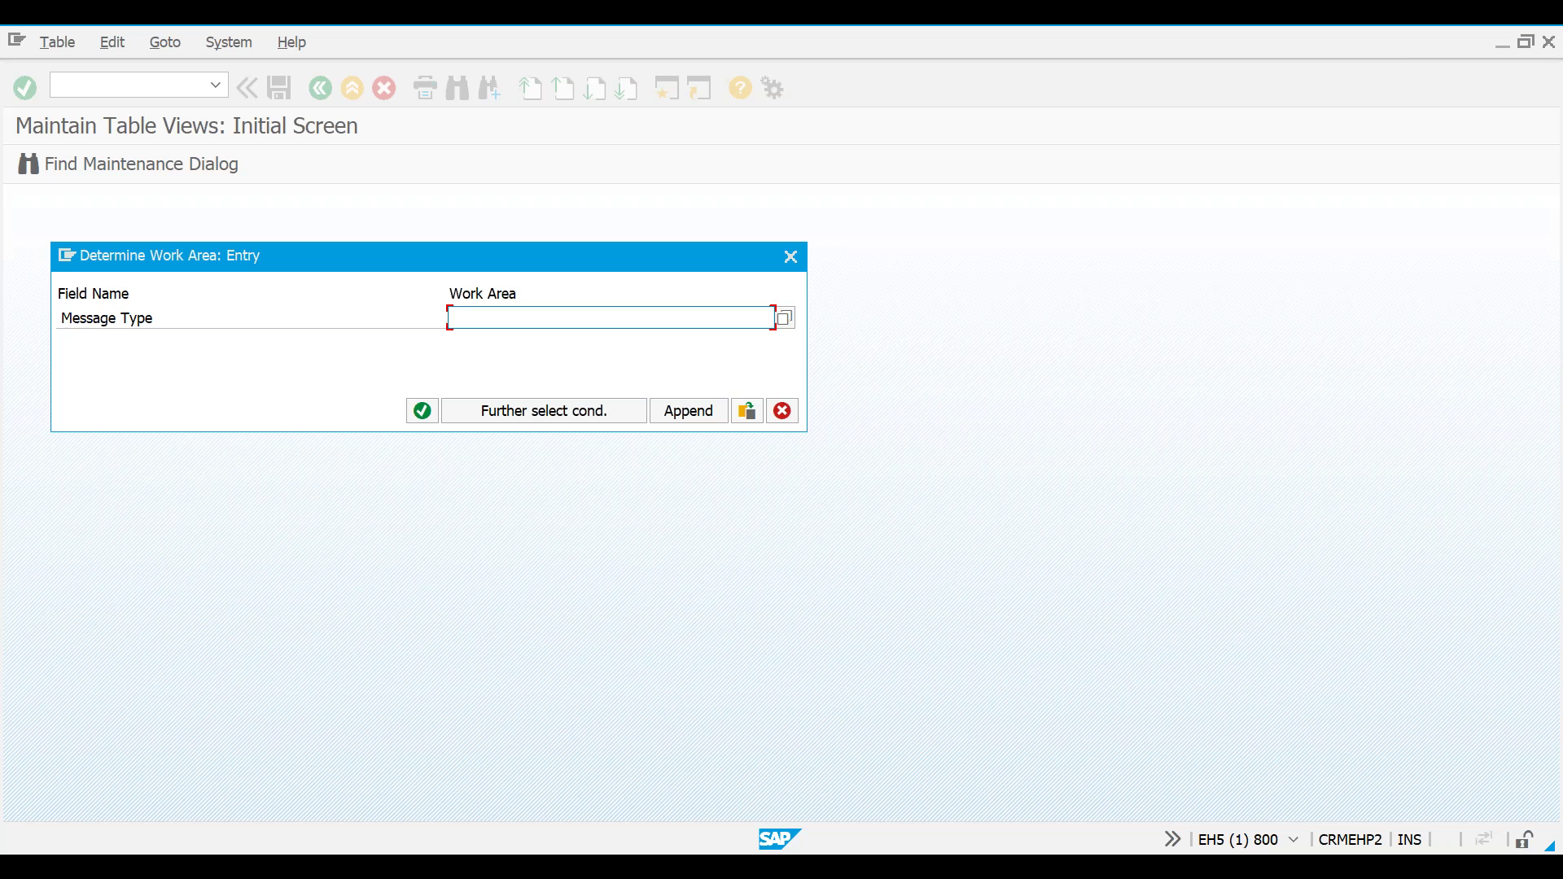
{"action": "type", "text": "MATMAS"}
{"action": "key", "text": "Return"}
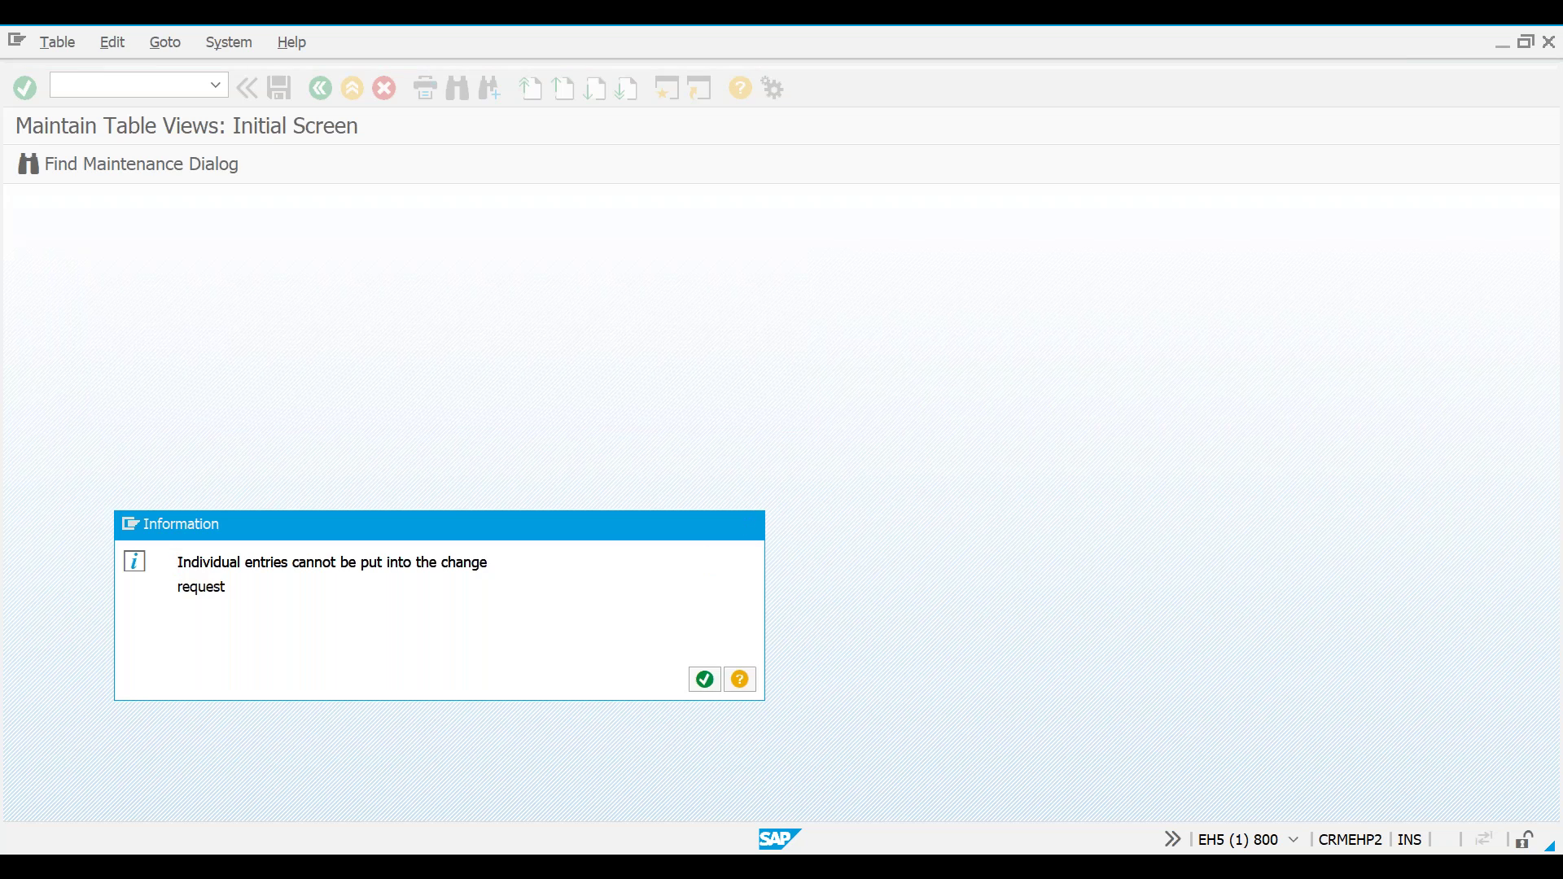
{"action": "key", "text": "Return"}
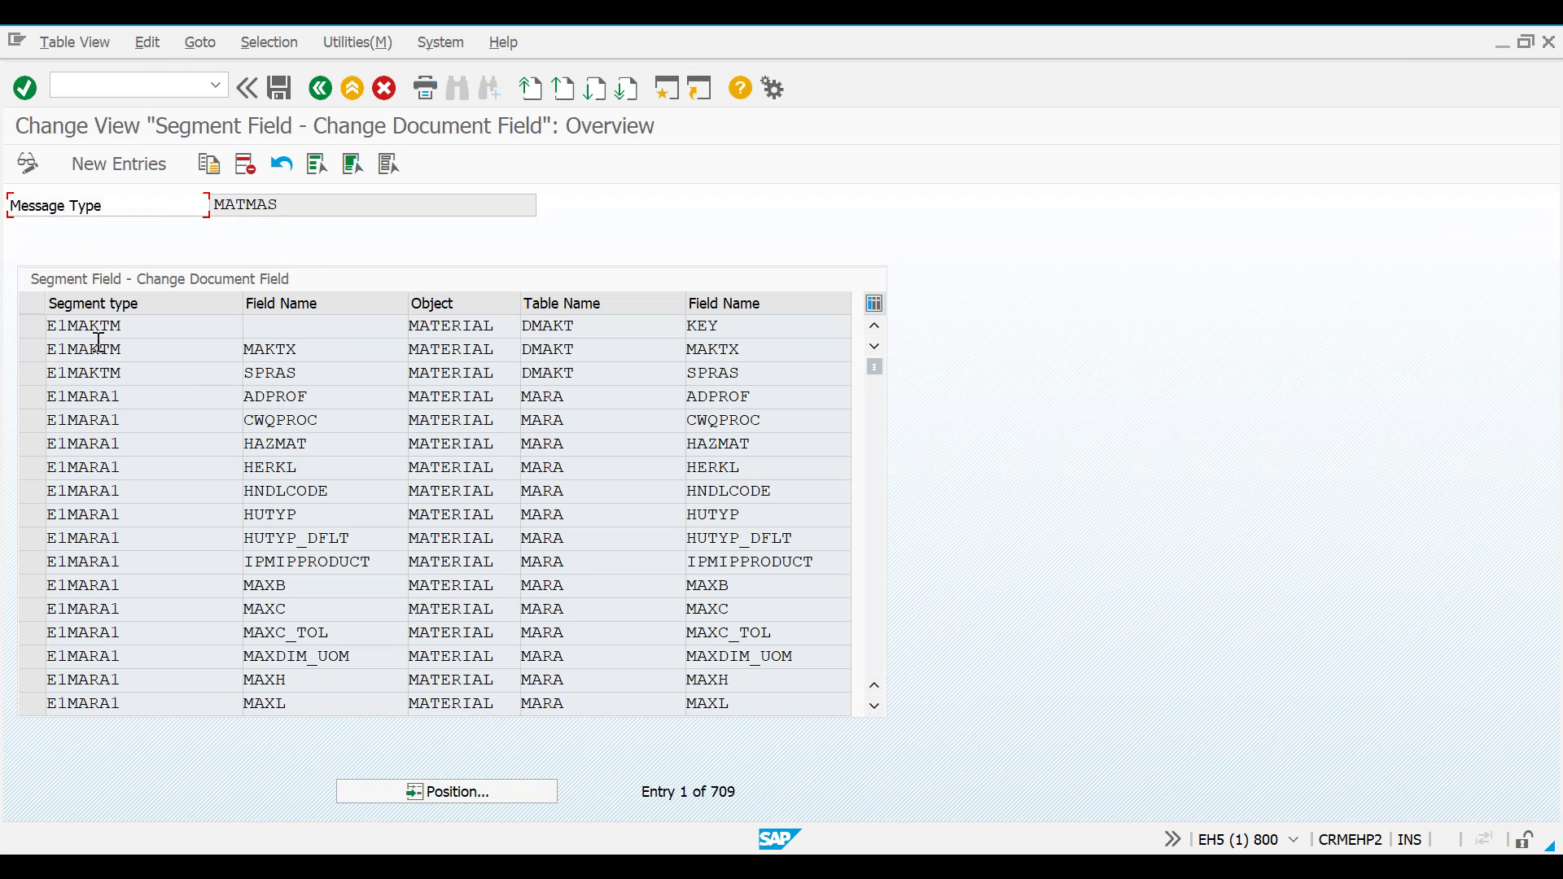
{"action": "left_click_drag", "start_coordinate": [130, 327], "coordinate": [39, 328]}
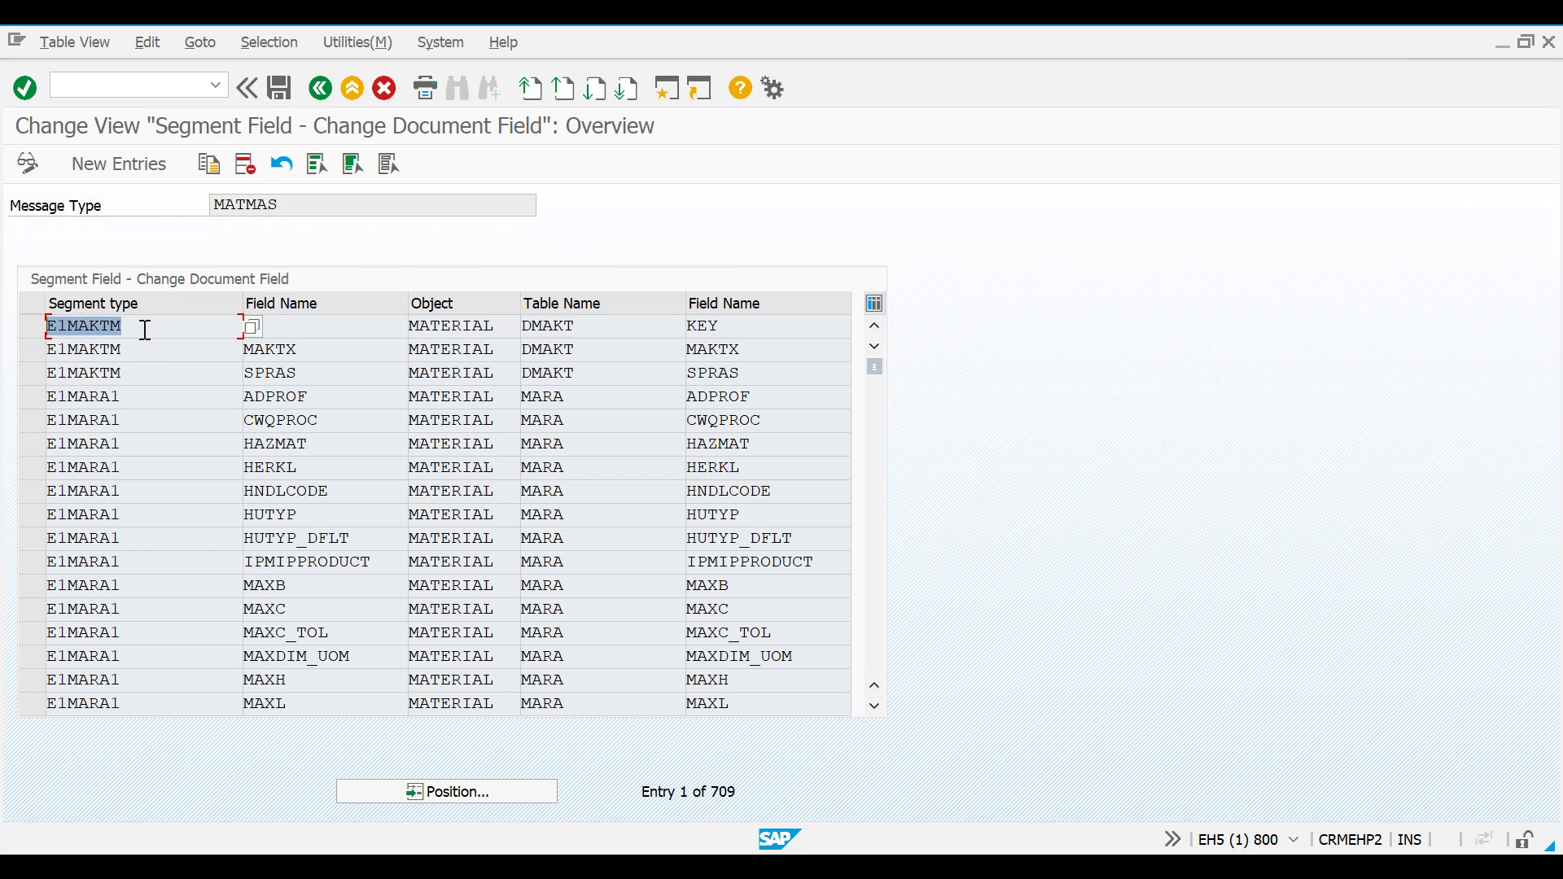
Open IDoc type development in a new session and display the basic type MATMAS05.
{"action": "left_click", "coordinate": [667, 90]}
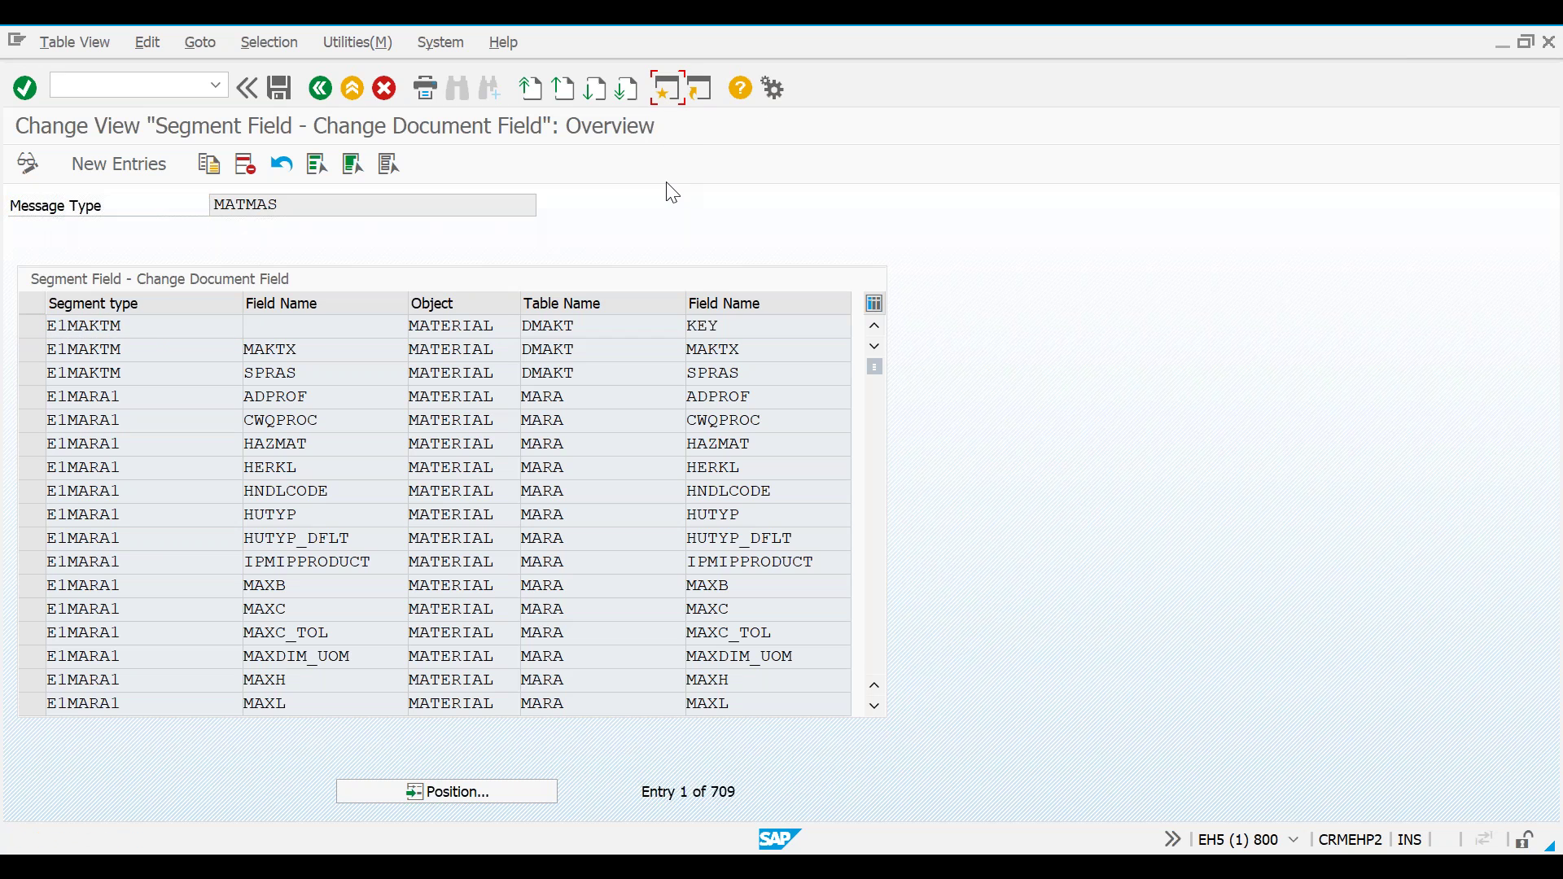
{"action": "type", "text": "me5a"}
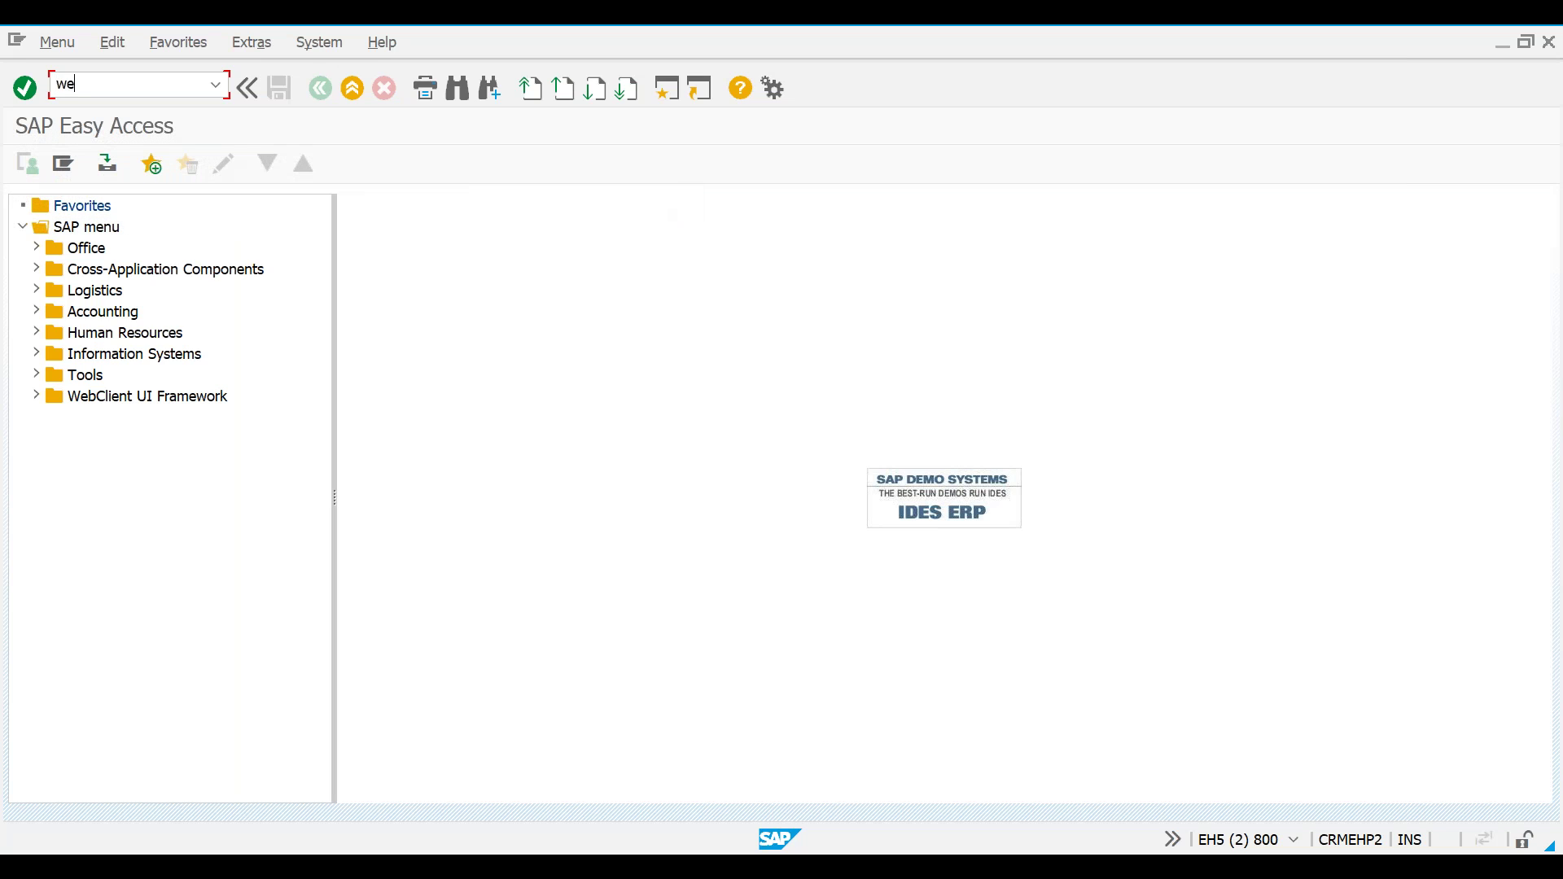
{"action": "key", "text": "Return"}
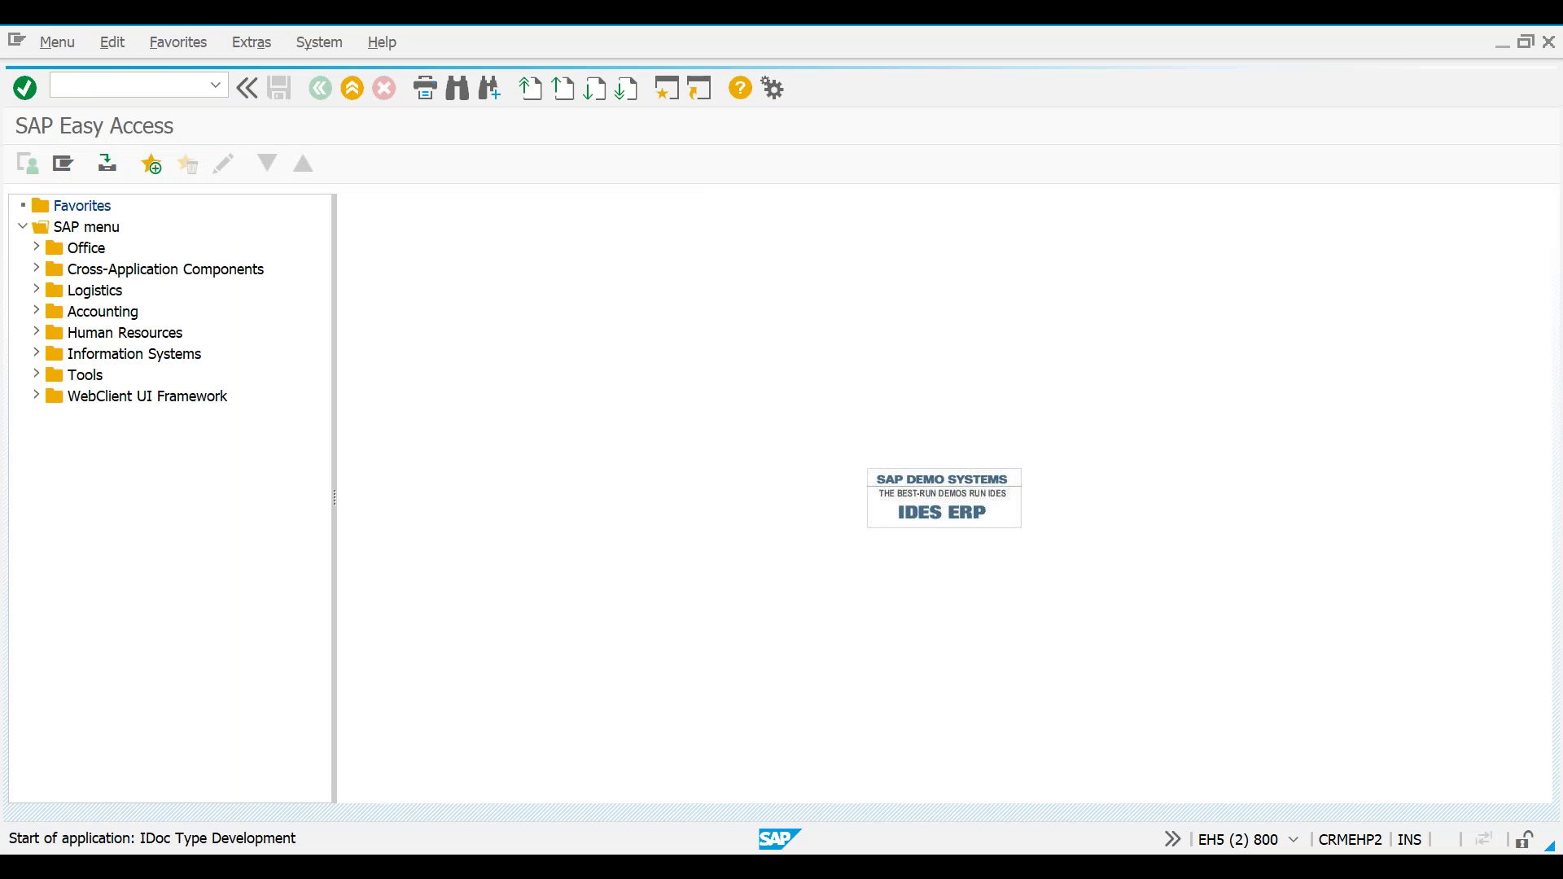
{"action": "type", "text": "ma"}
{"action": "key", "text": "Down"}
{"action": "key", "text": "Return"}
{"action": "key", "text": "F7"}
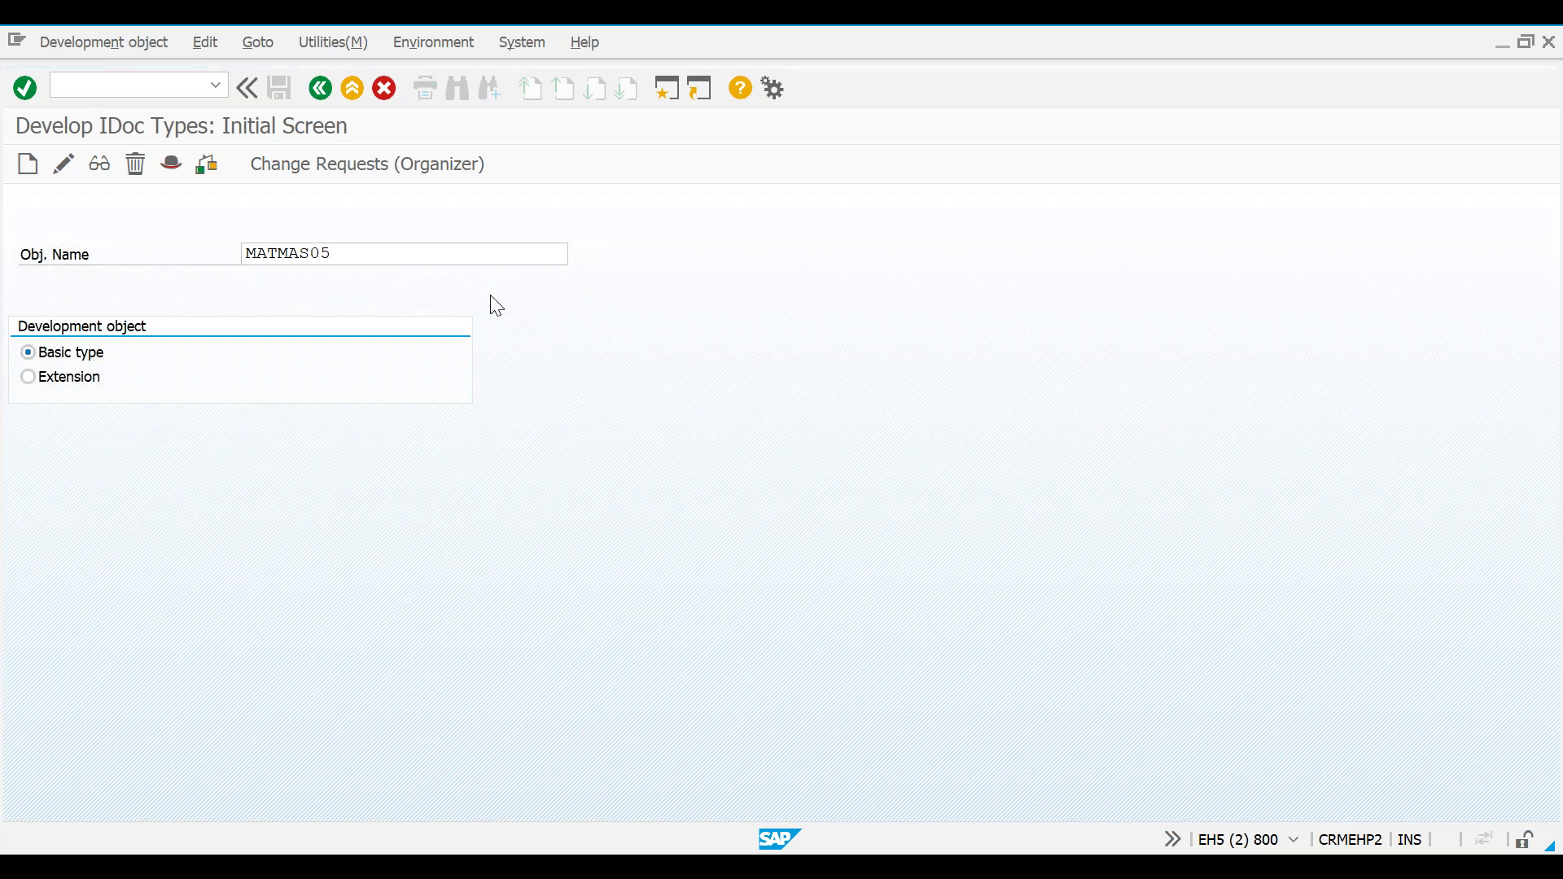
{"action": "left_click", "coordinate": [100, 165]}
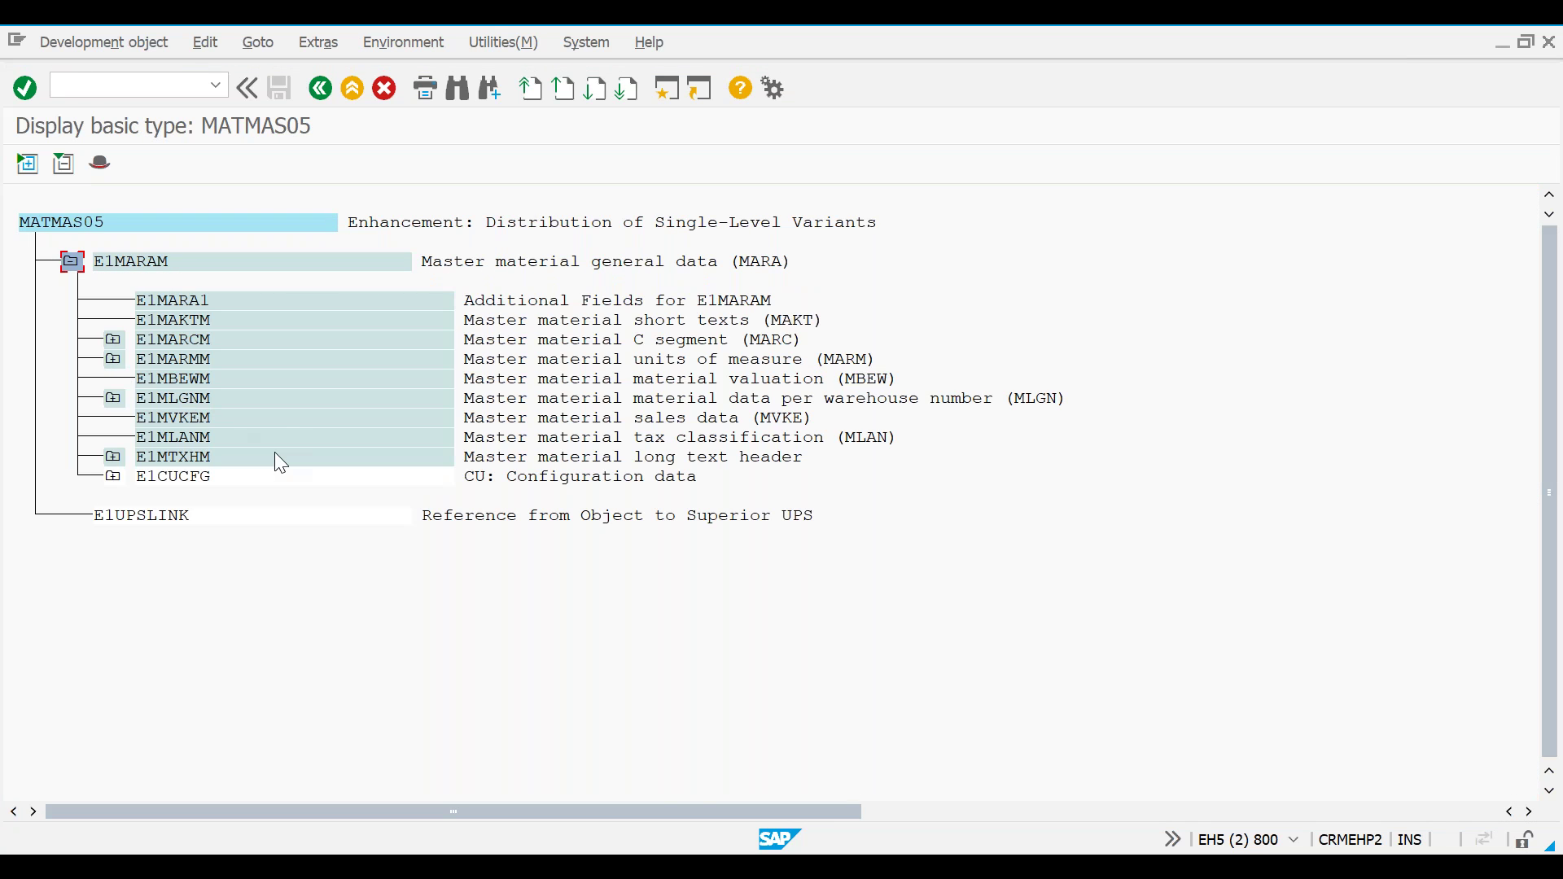
Compare segment E1MAKTM in the MATMAS05 structure with the E1MAKTM entry in the change document field table.
{"action": "key", "text": "alt+Tab"}
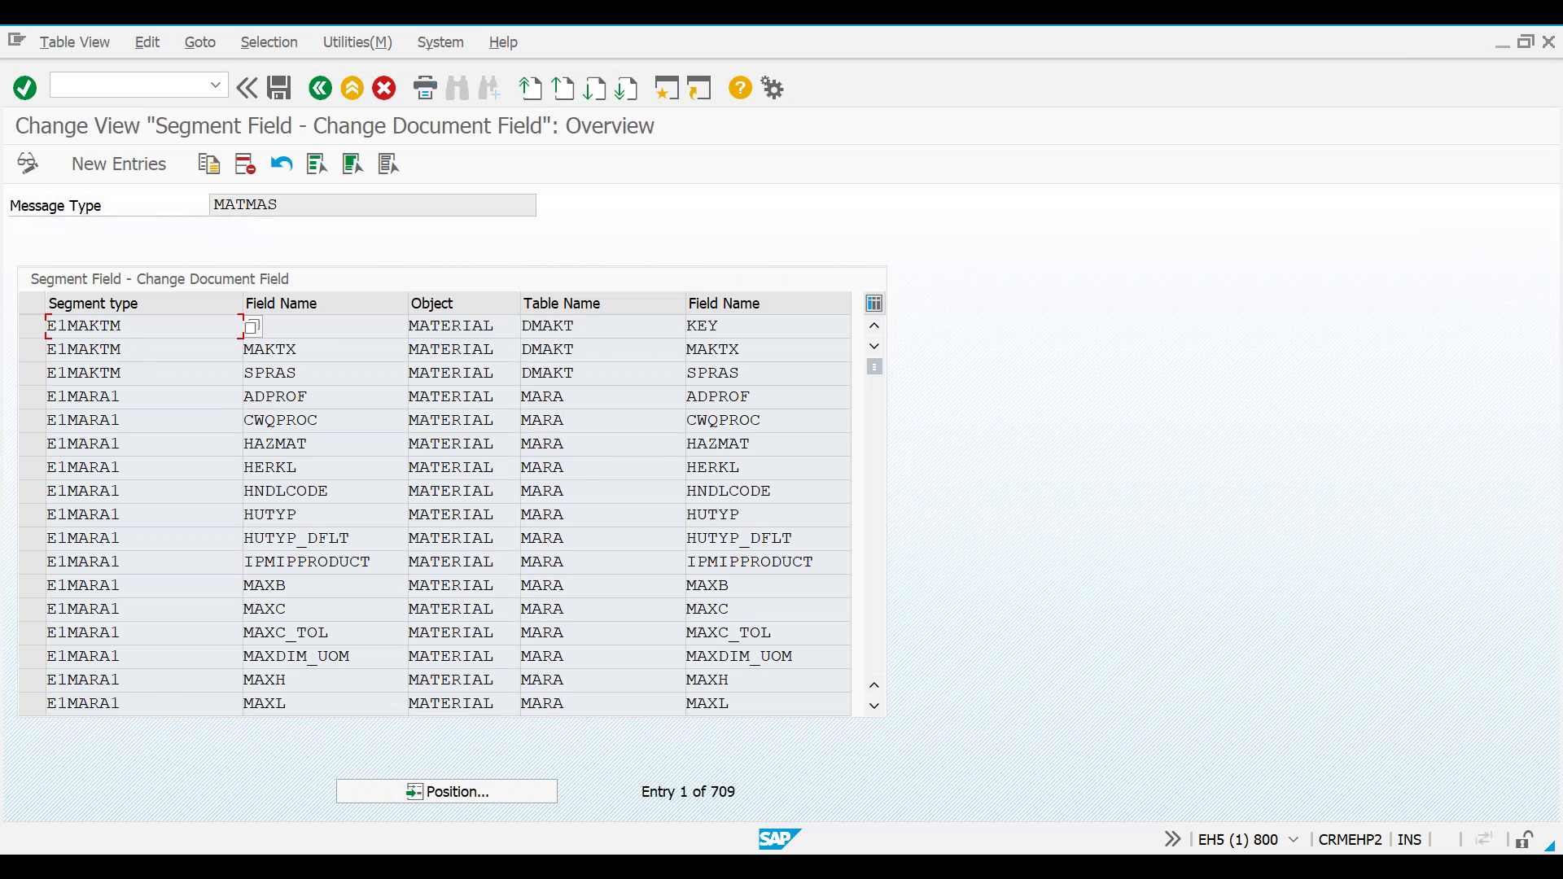
{"action": "key", "text": "alt+Tab"}
{"action": "left_click", "coordinate": [187, 318]}
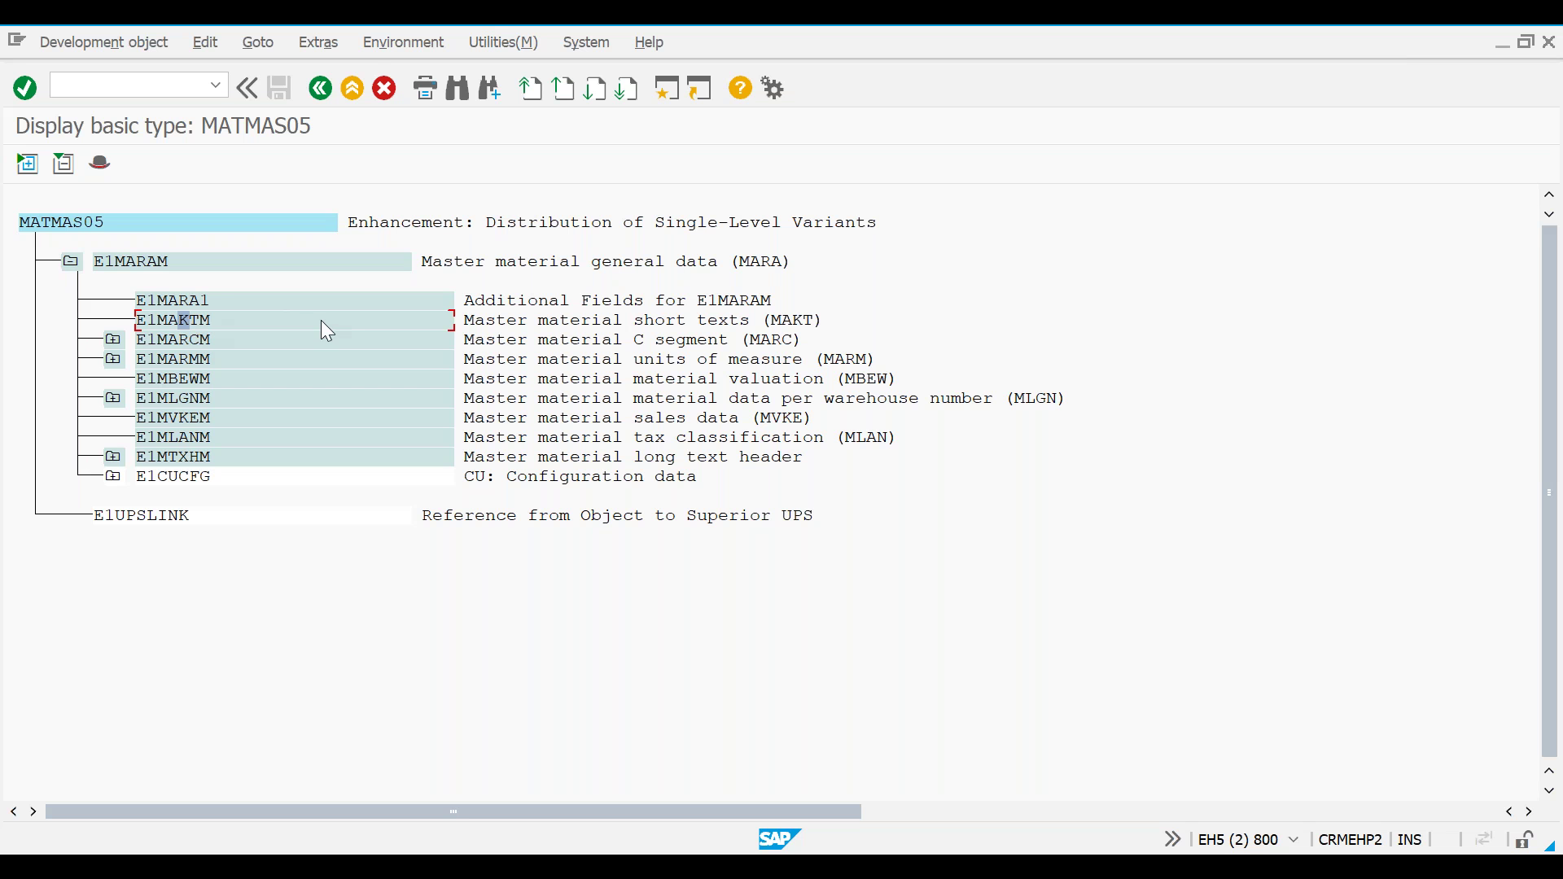
{"action": "key", "text": "alt+Tab"}
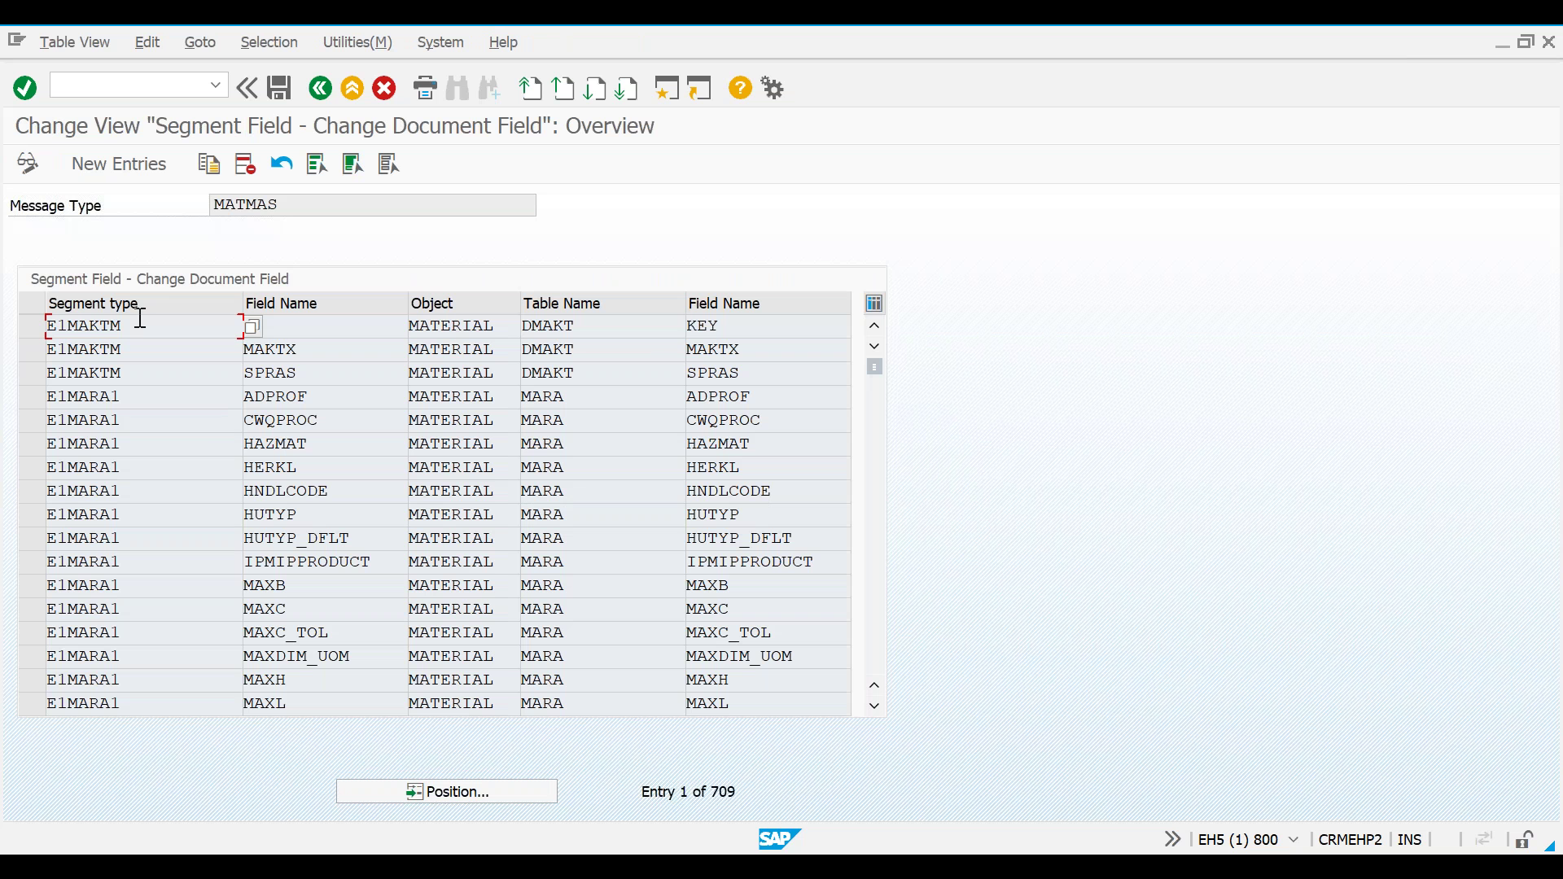
{"action": "left_click_drag", "start_coordinate": [129, 325], "coordinate": [16, 335]}
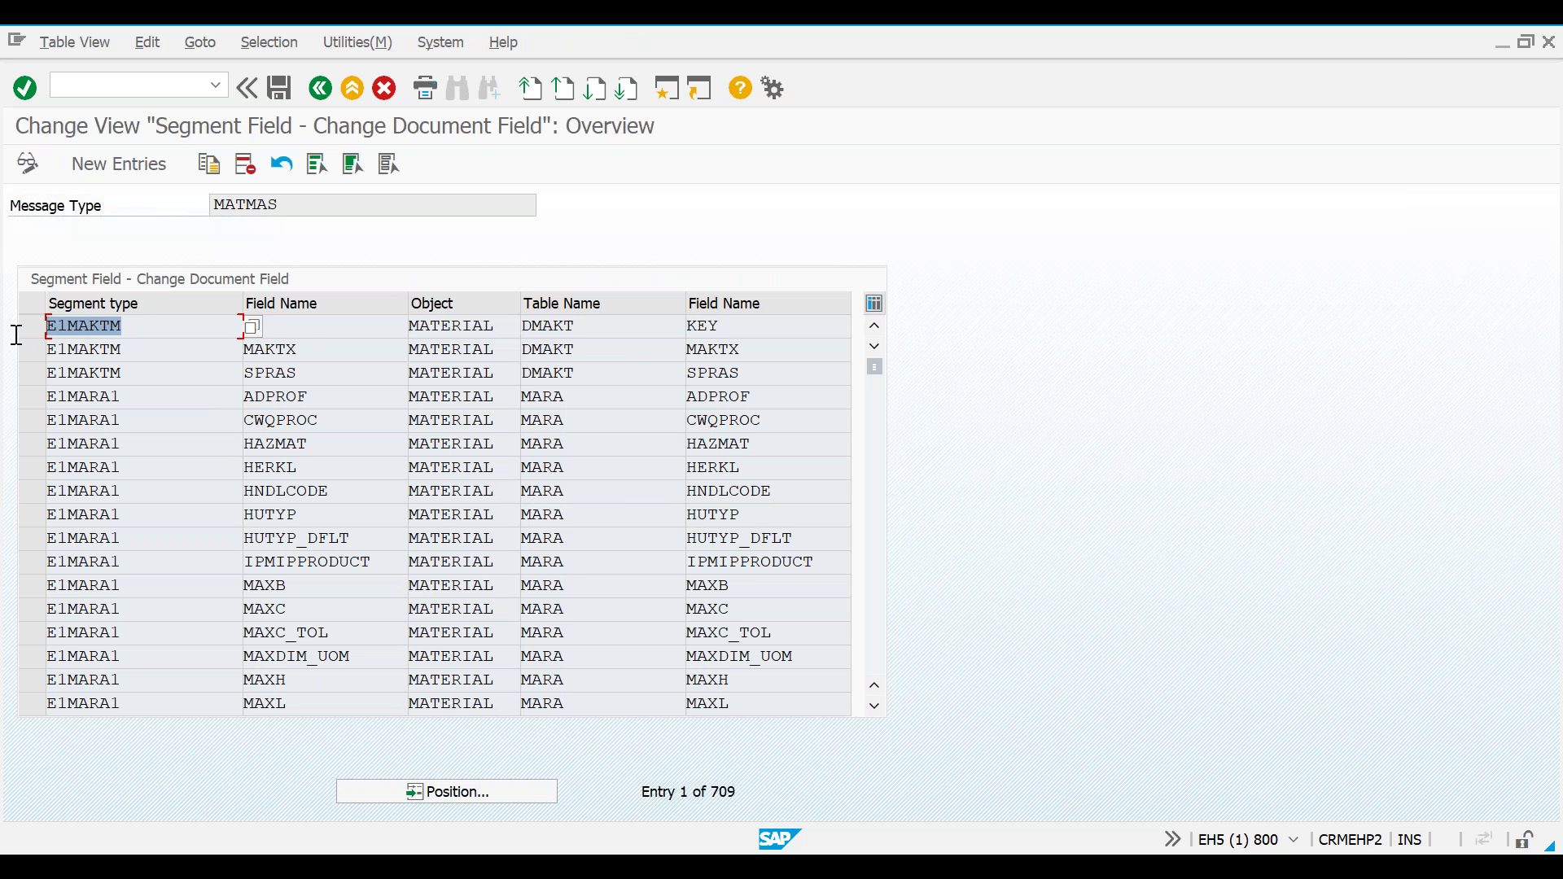
Examine how the segment fields map to the MATERIAL object, table MARA and field ADPROF, including the E1MAKTM entry for MAKTX.
{"action": "double_click", "coordinate": [307, 335]}
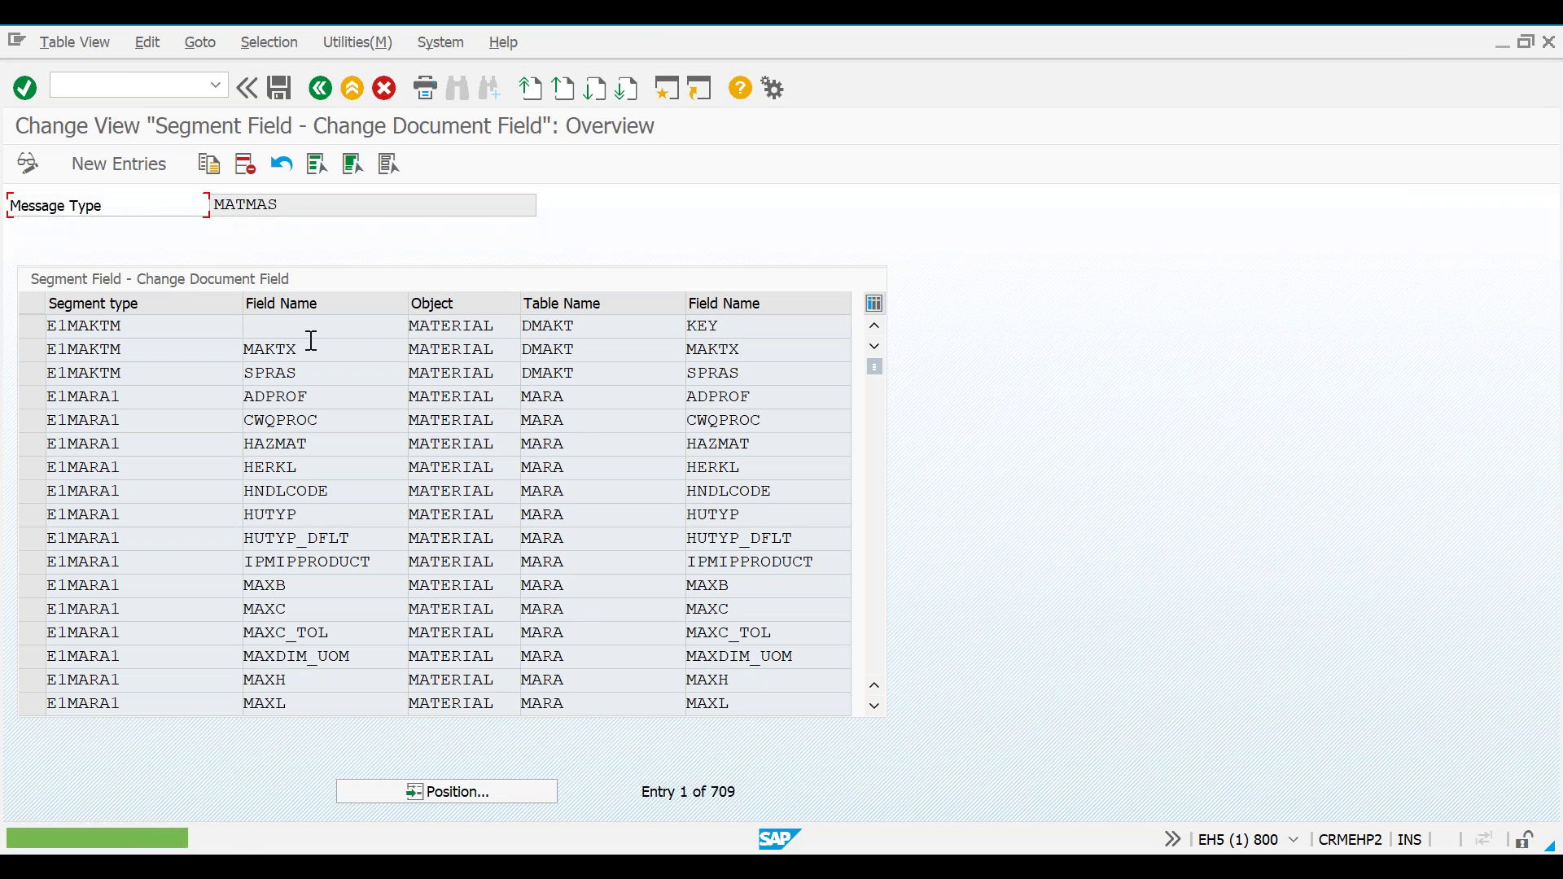
{"action": "left_click_drag", "start_coordinate": [499, 353], "coordinate": [398, 352]}
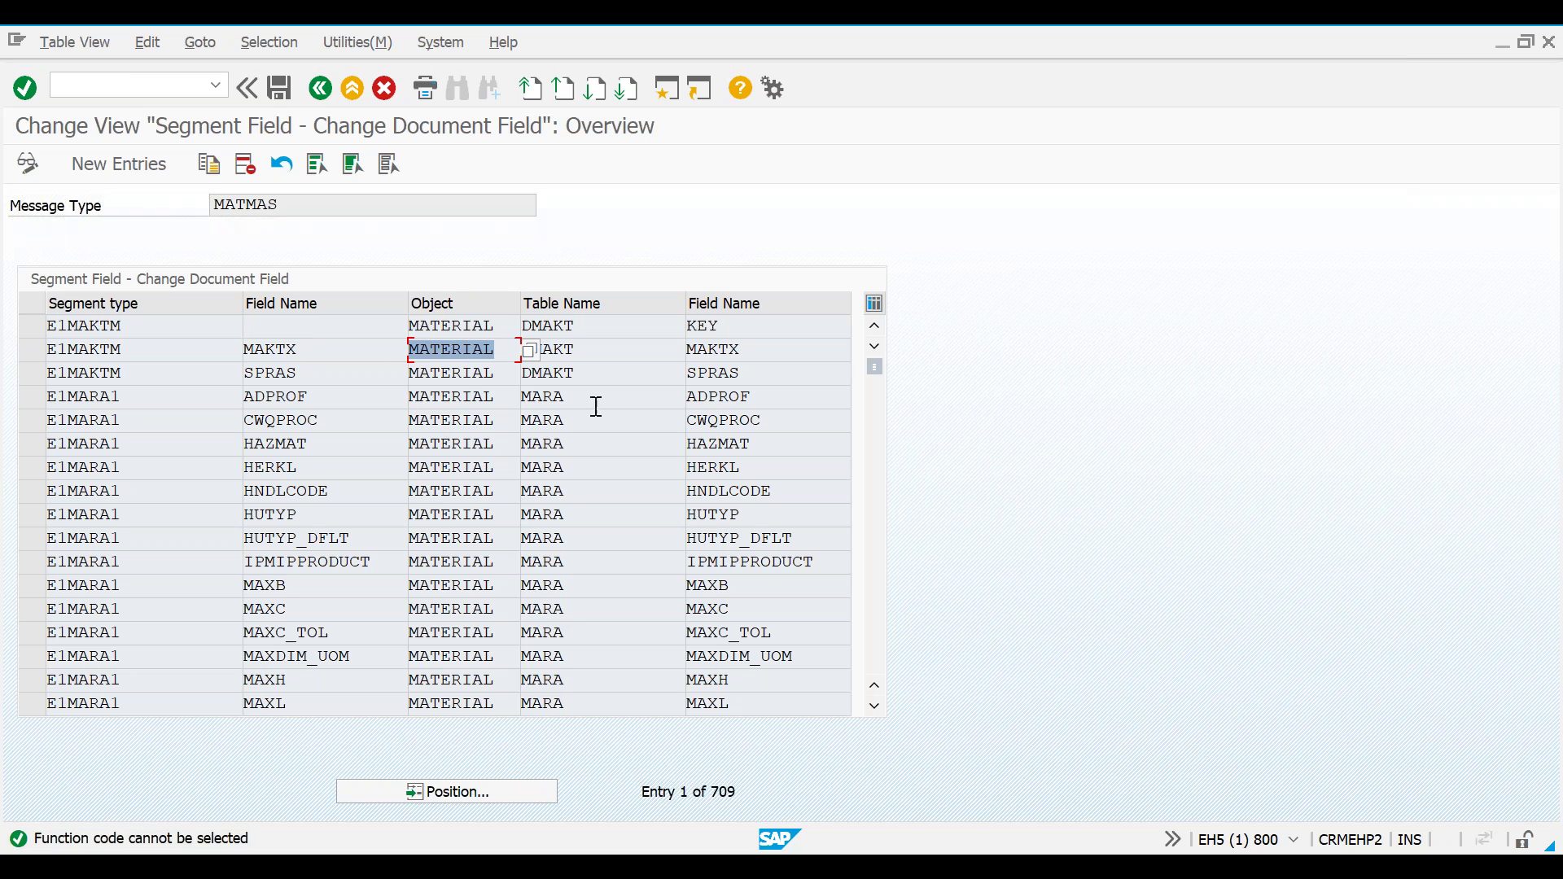
{"action": "left_click_drag", "start_coordinate": [586, 402], "coordinate": [484, 407]}
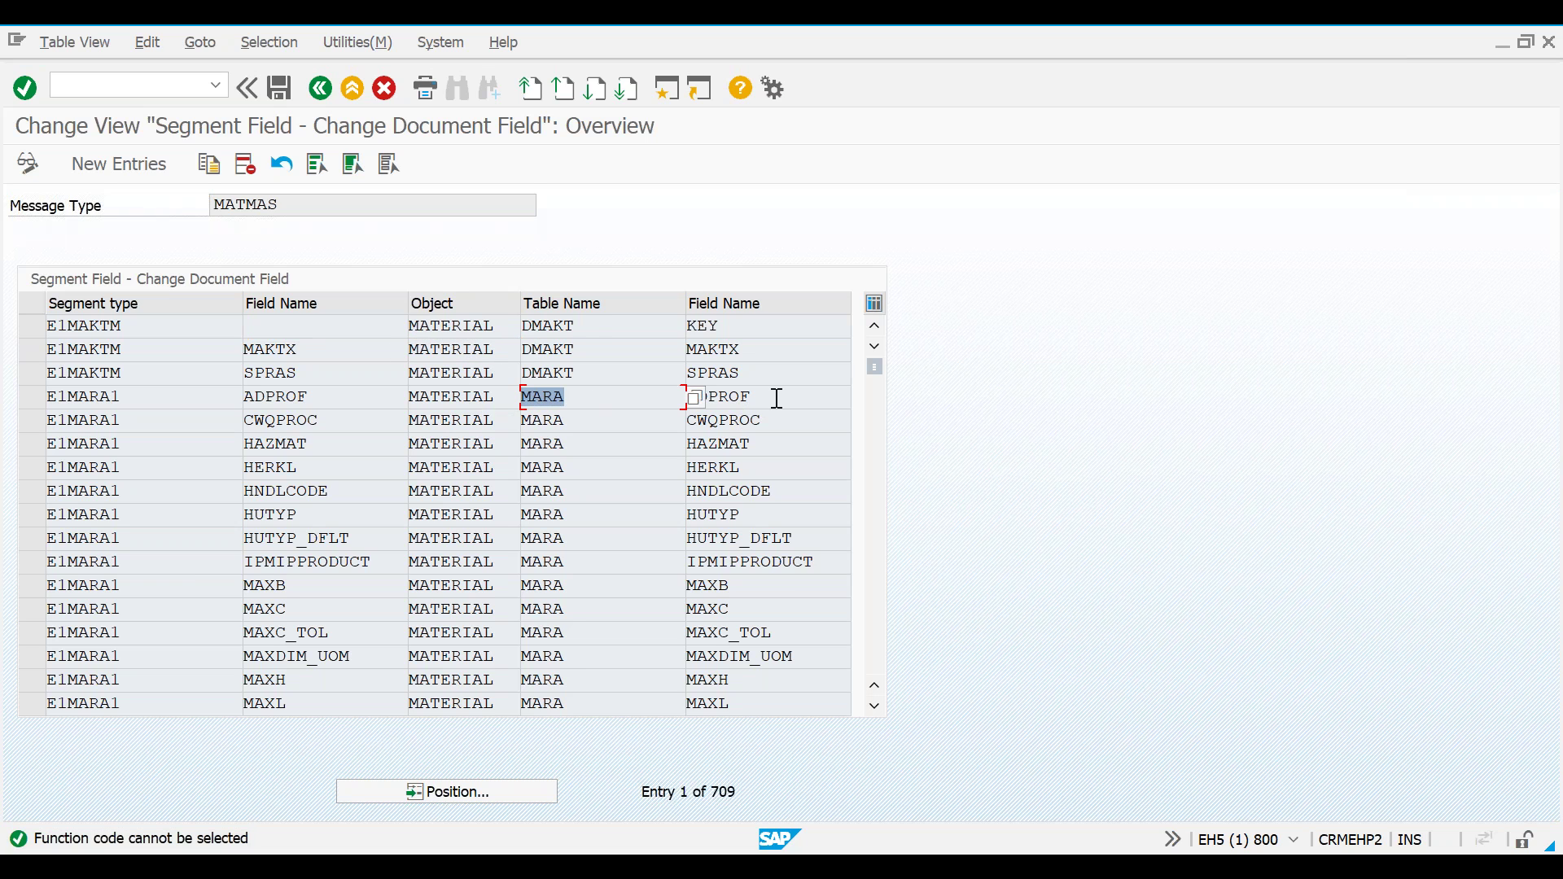
{"action": "left_click_drag", "start_coordinate": [763, 396], "coordinate": [670, 398]}
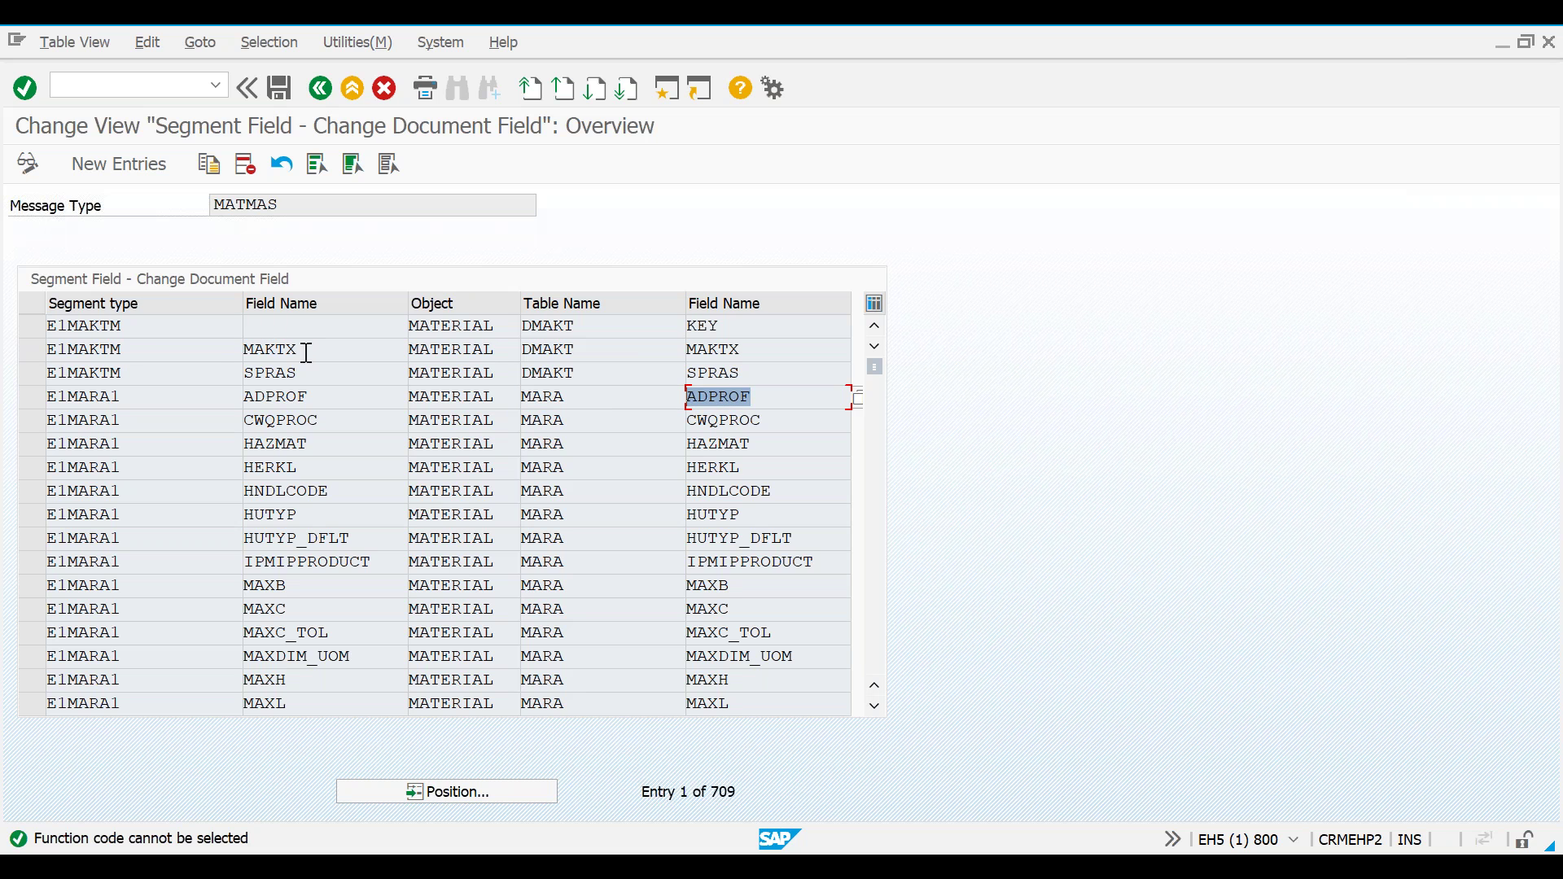
{"action": "left_click_drag", "start_coordinate": [243, 350], "coordinate": [31, 359]}
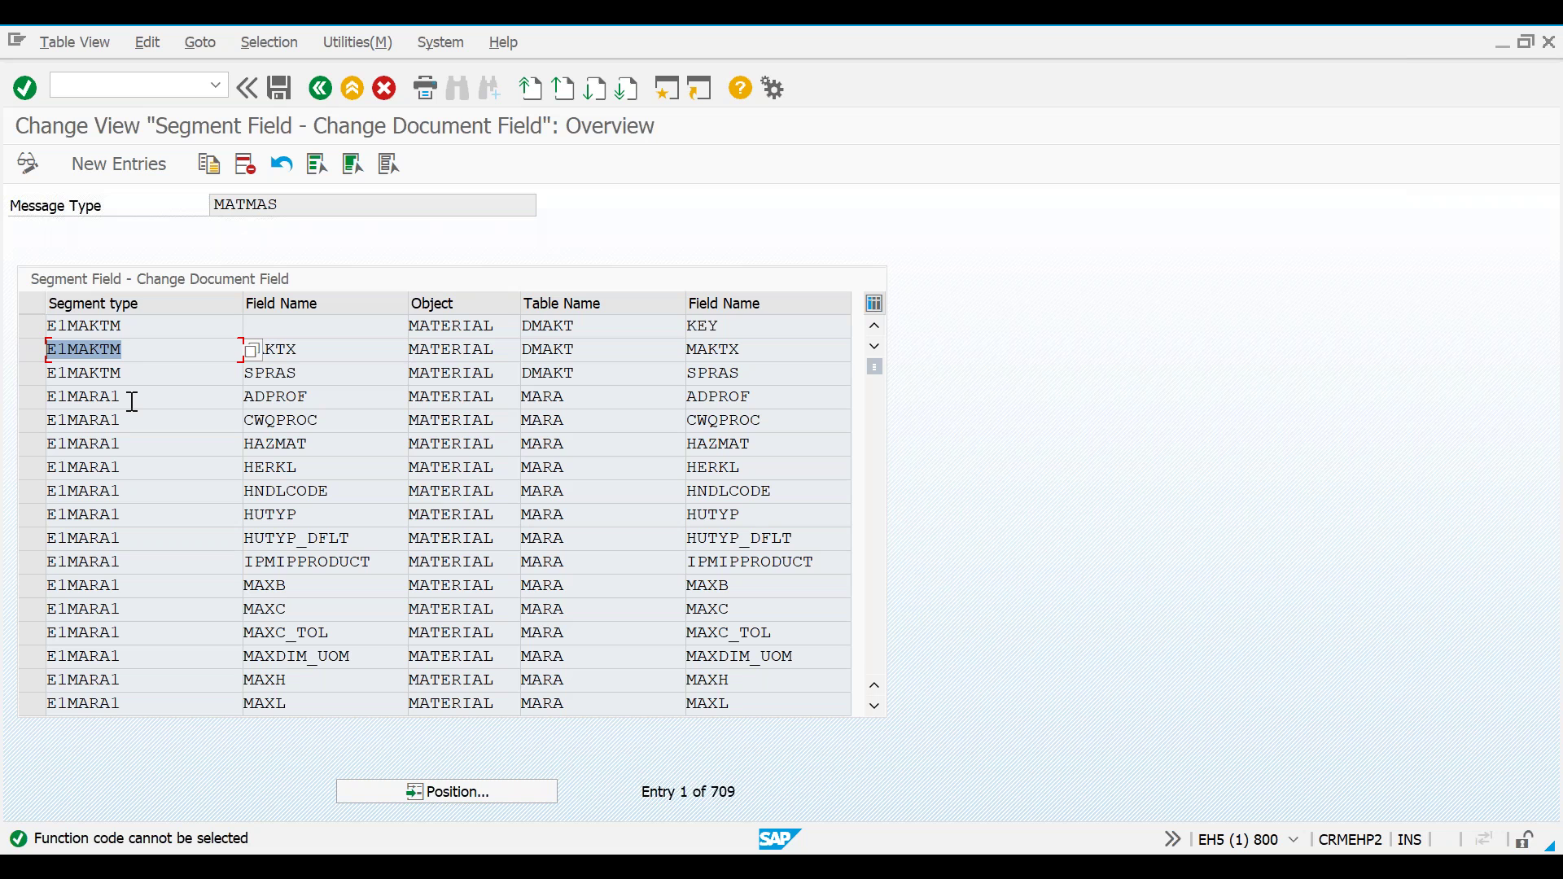
{"action": "left_click", "coordinate": [134, 351]}
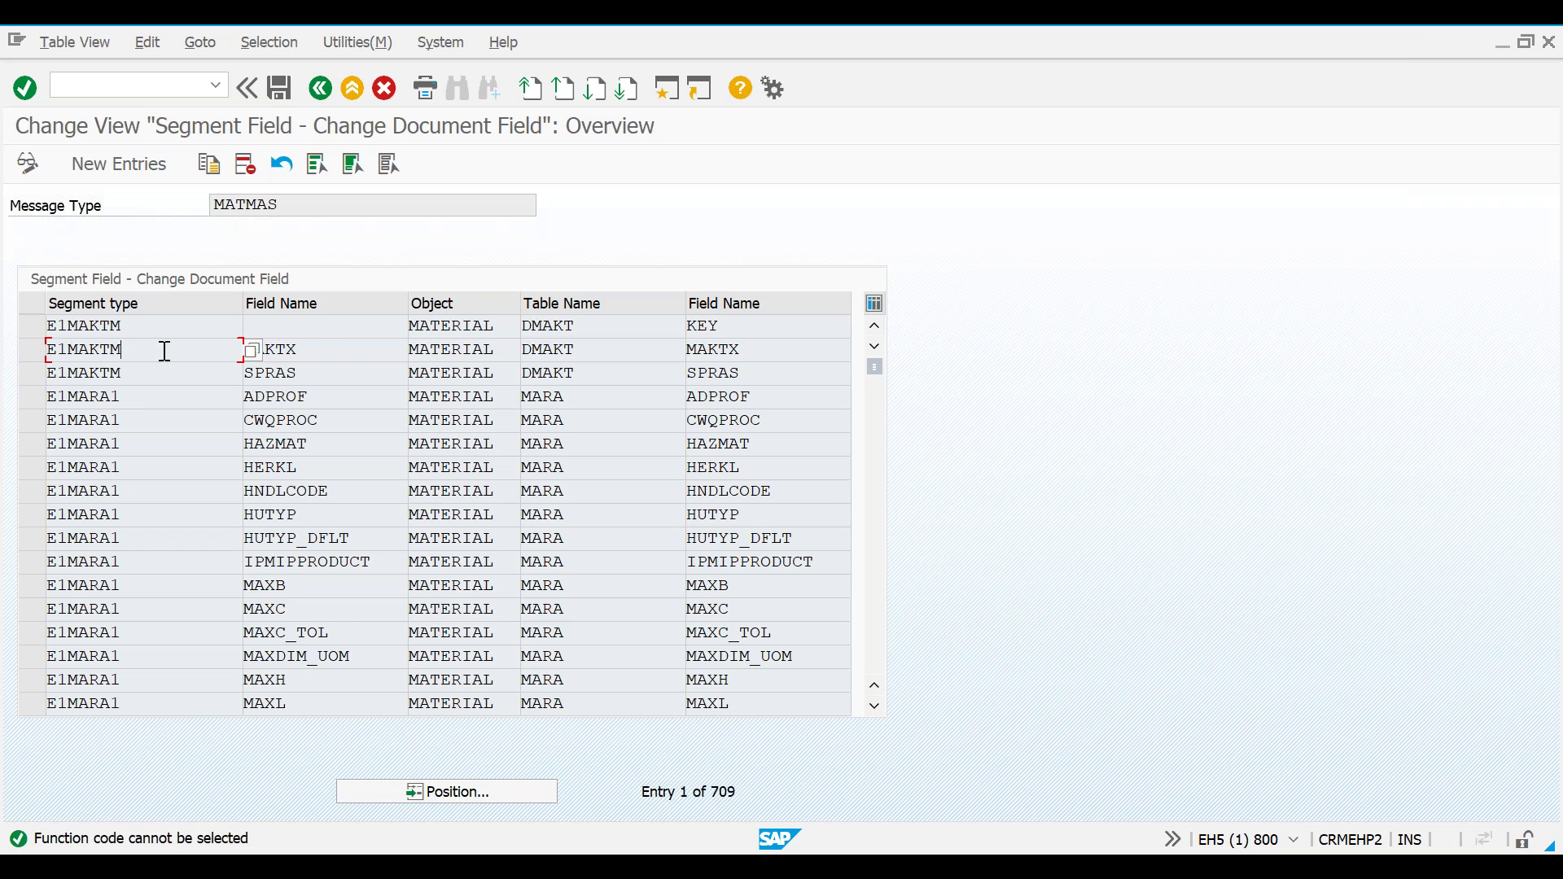
Examine how the E1MAKTM segment field MAKTX maps to object MATERIAL, table DMAKT and field MAKTX.
{"action": "left_click", "coordinate": [323, 348]}
{"action": "left_click_drag", "start_coordinate": [499, 350], "coordinate": [415, 355]}
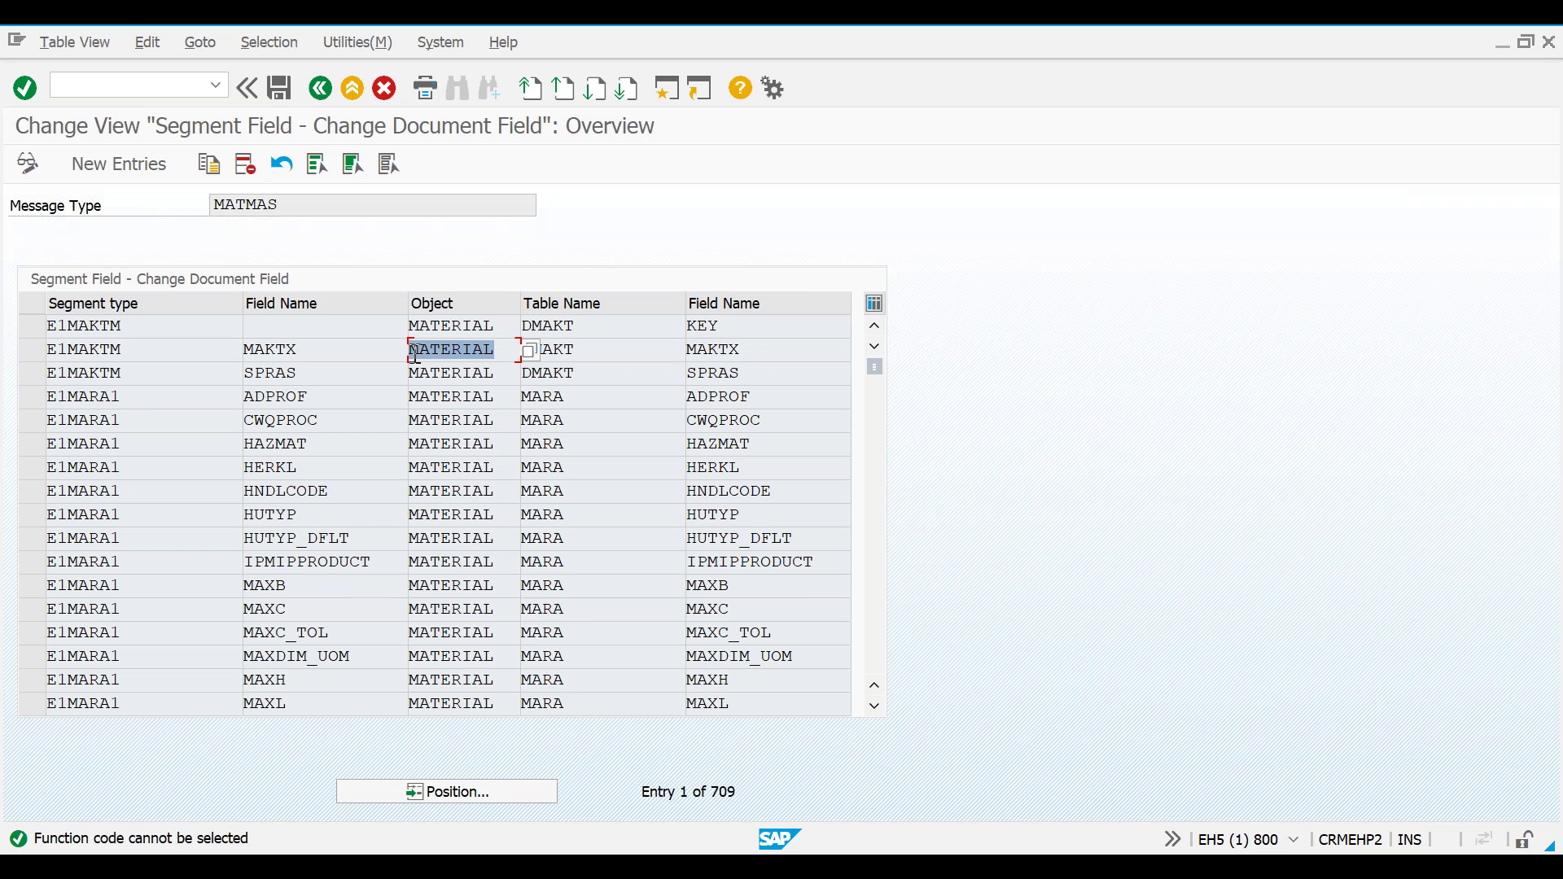
{"action": "left_click_drag", "start_coordinate": [594, 345], "coordinate": [525, 352]}
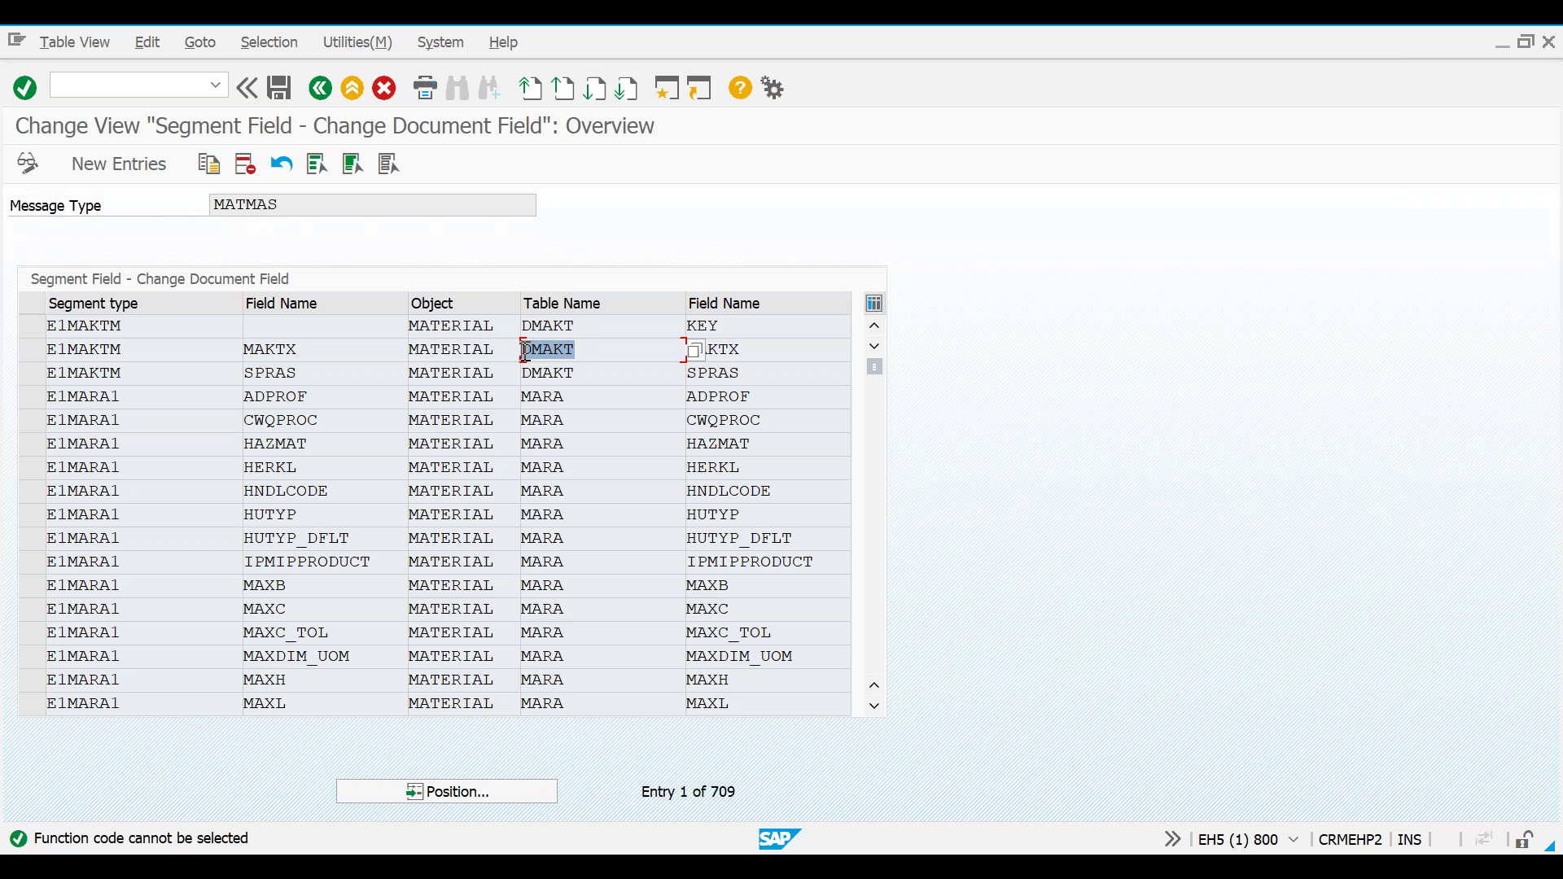
{"action": "left_click_drag", "start_coordinate": [759, 350], "coordinate": [683, 369]}
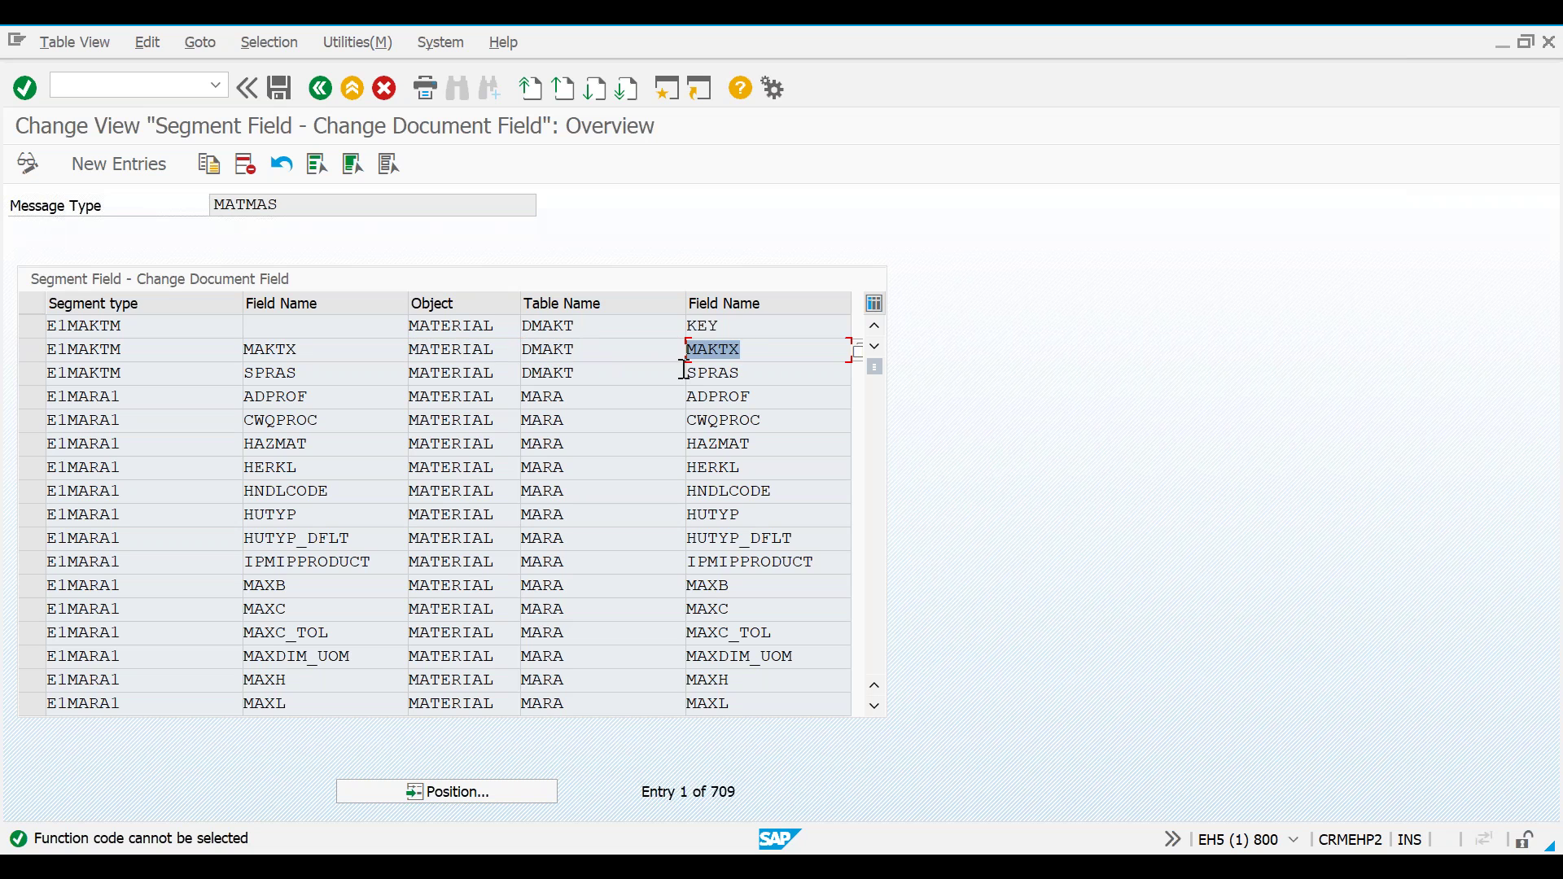
{"action": "left_click", "coordinate": [593, 418]}
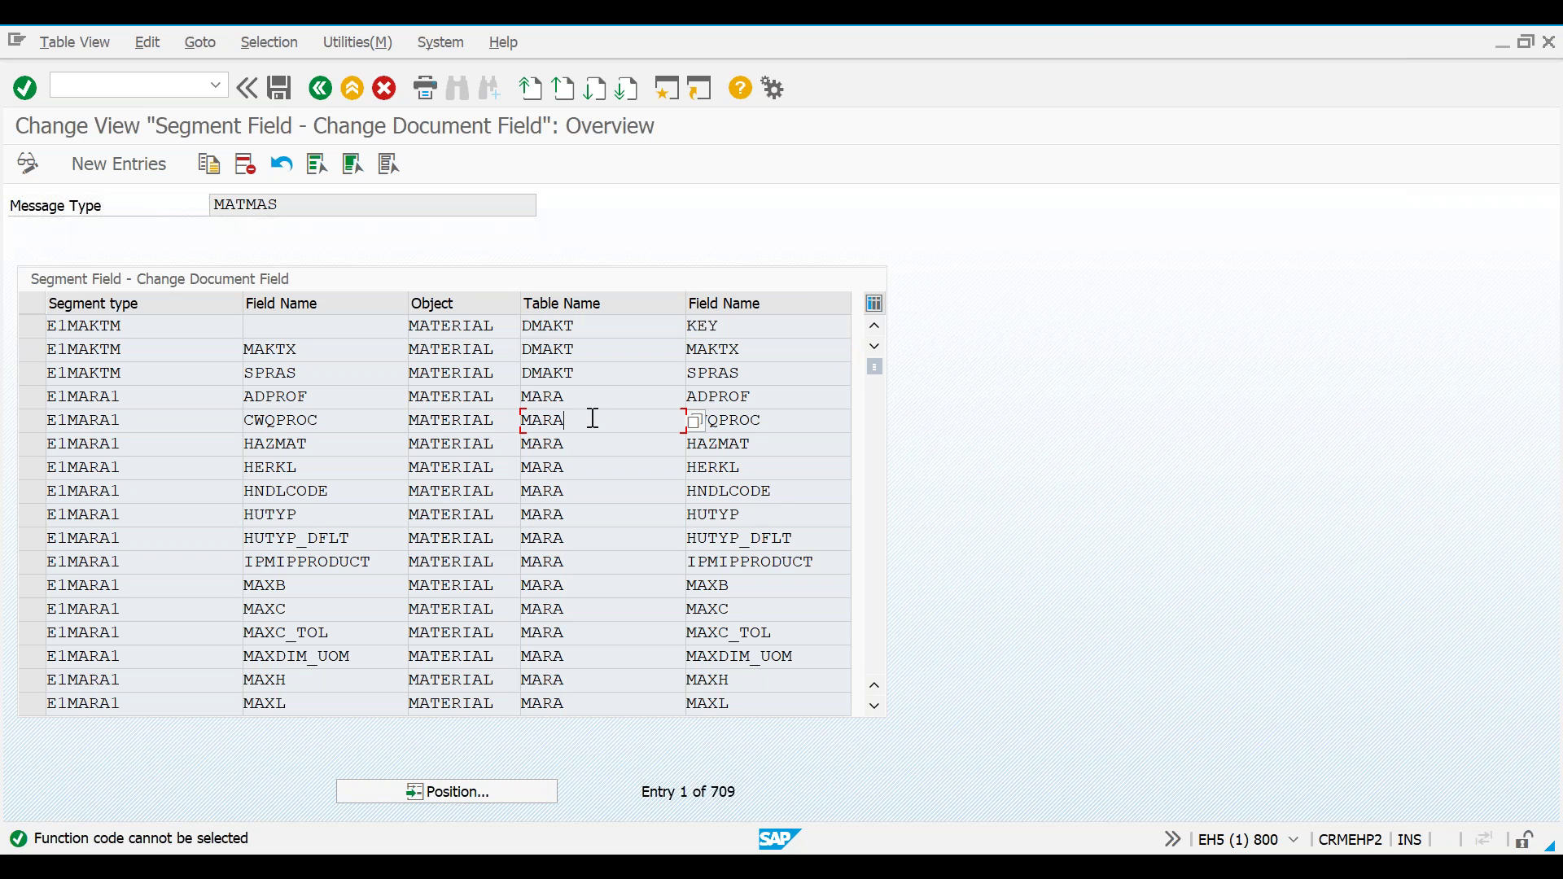
Look through the E1MARA1 and E1MARAM entries of the field mapping, including the EXTWG, FERTH and MATKL fields.
{"action": "left_click", "coordinate": [742, 711]}
{"action": "key", "text": "Page_Down"}
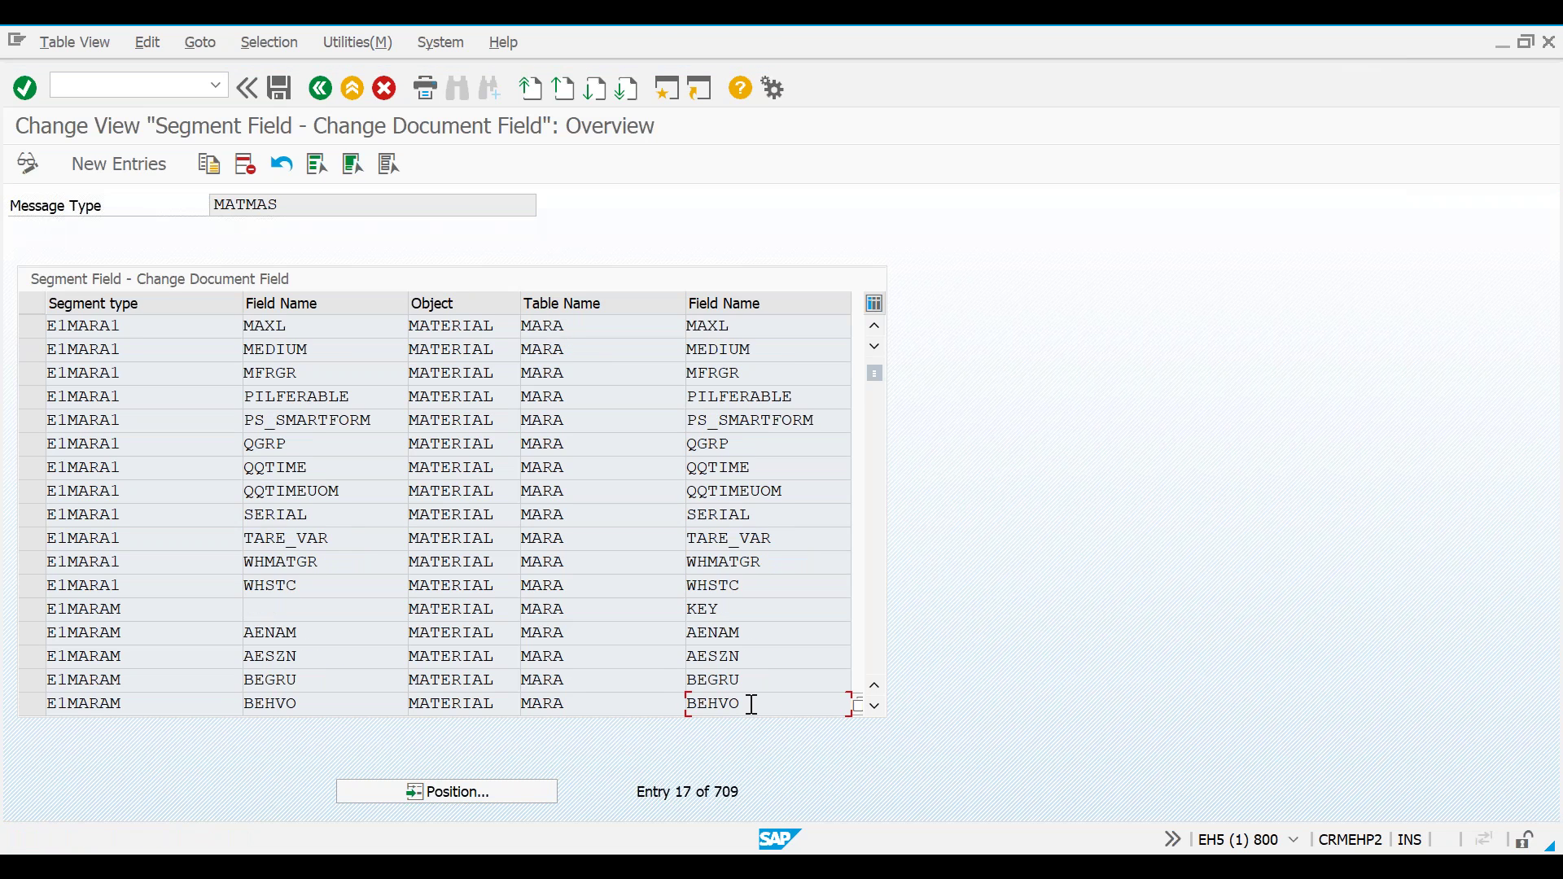
{"action": "key", "text": "Page_Down"}
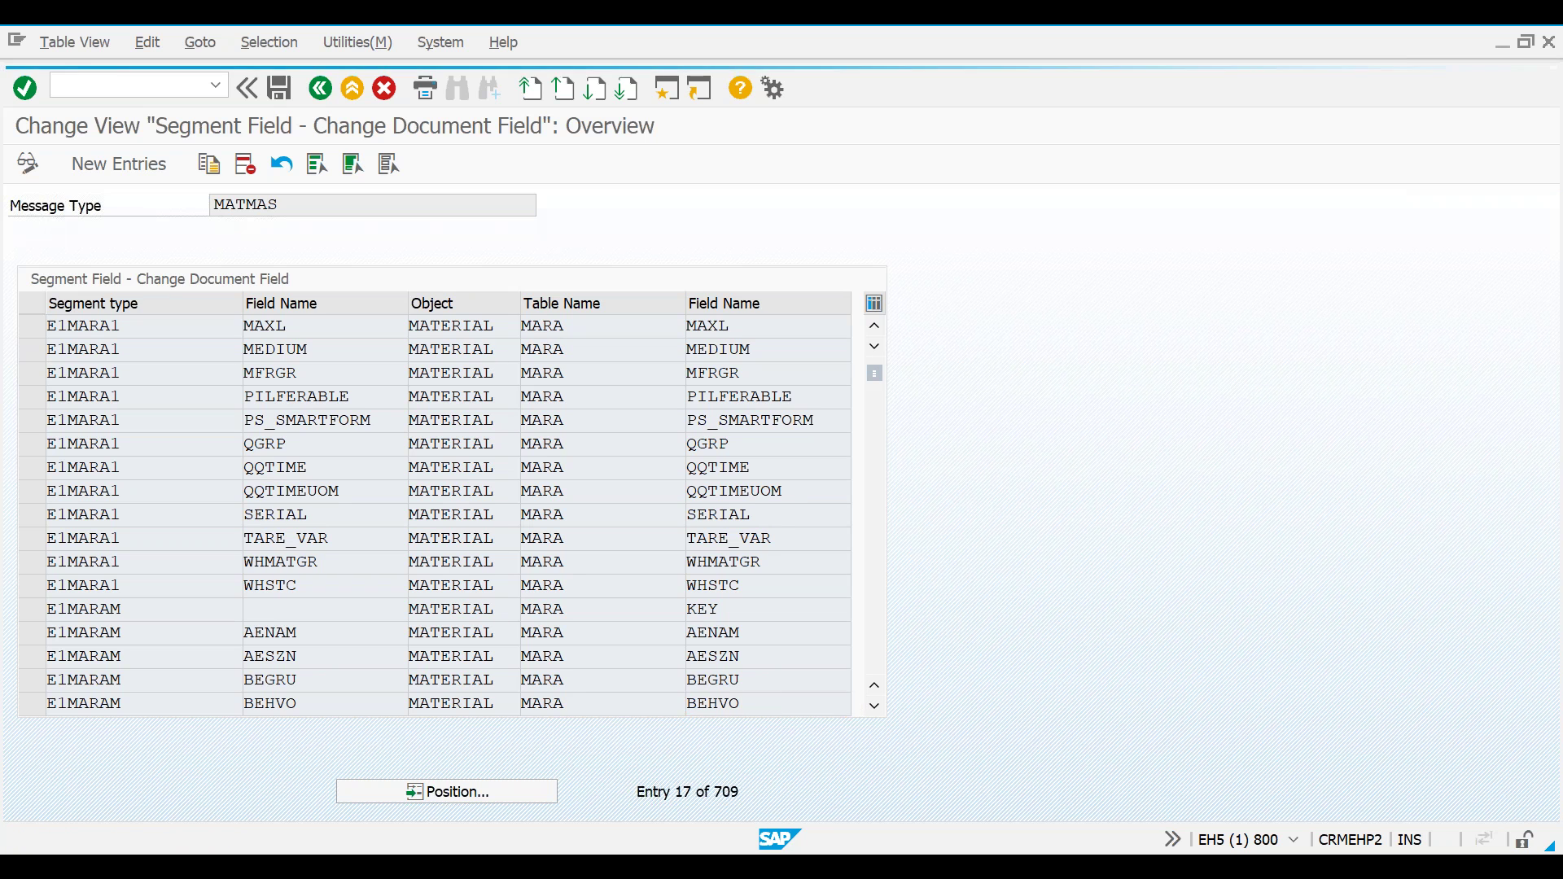
{"action": "key", "text": "Page_Down"}
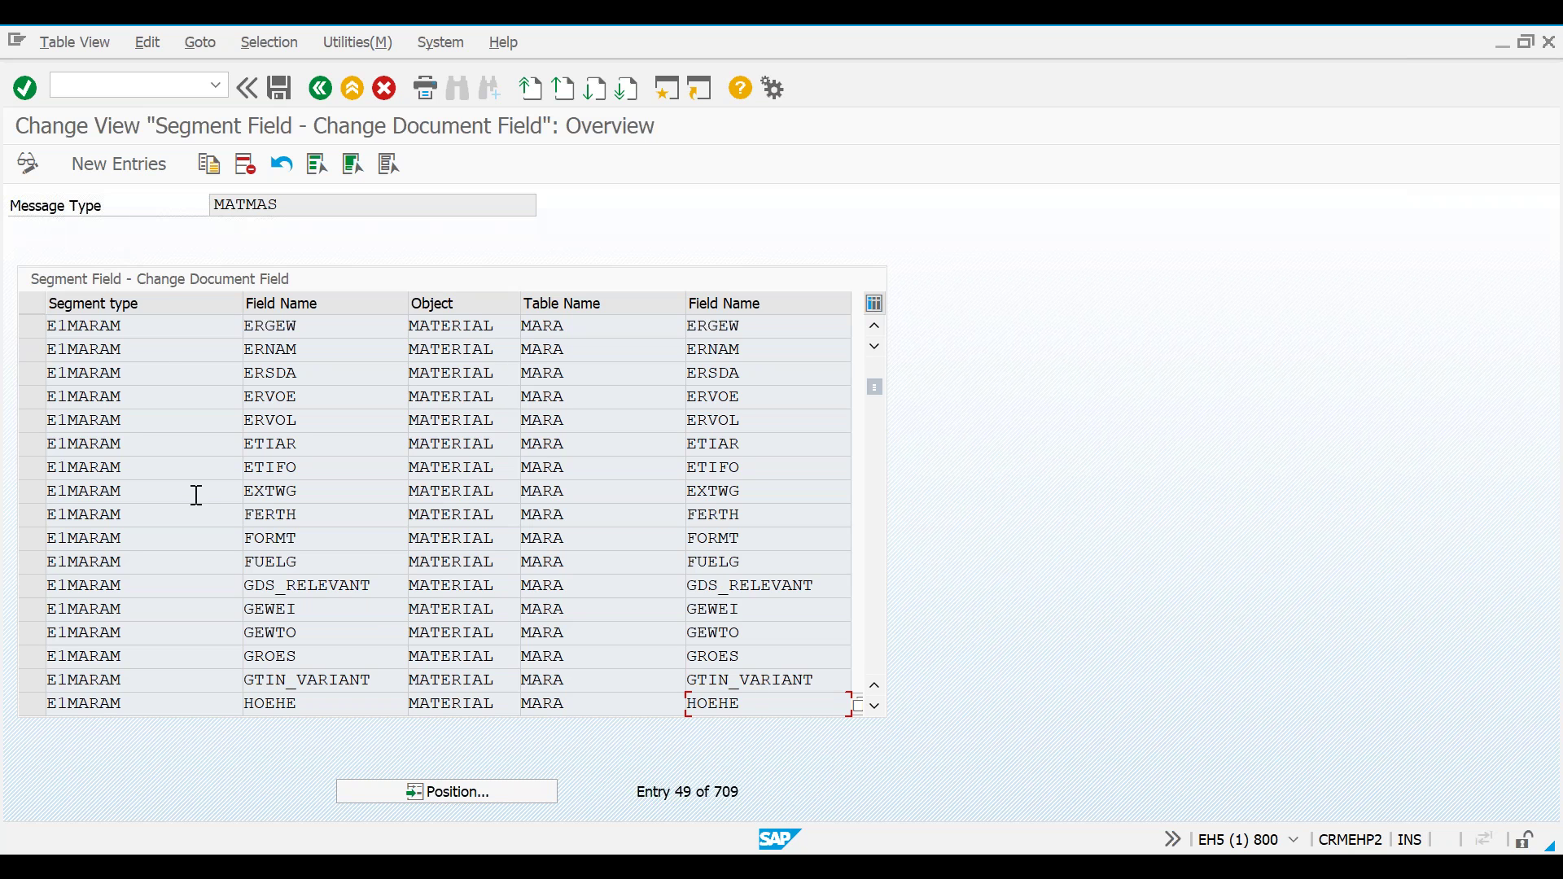
{"action": "left_click_drag", "start_coordinate": [145, 493], "coordinate": [44, 500]}
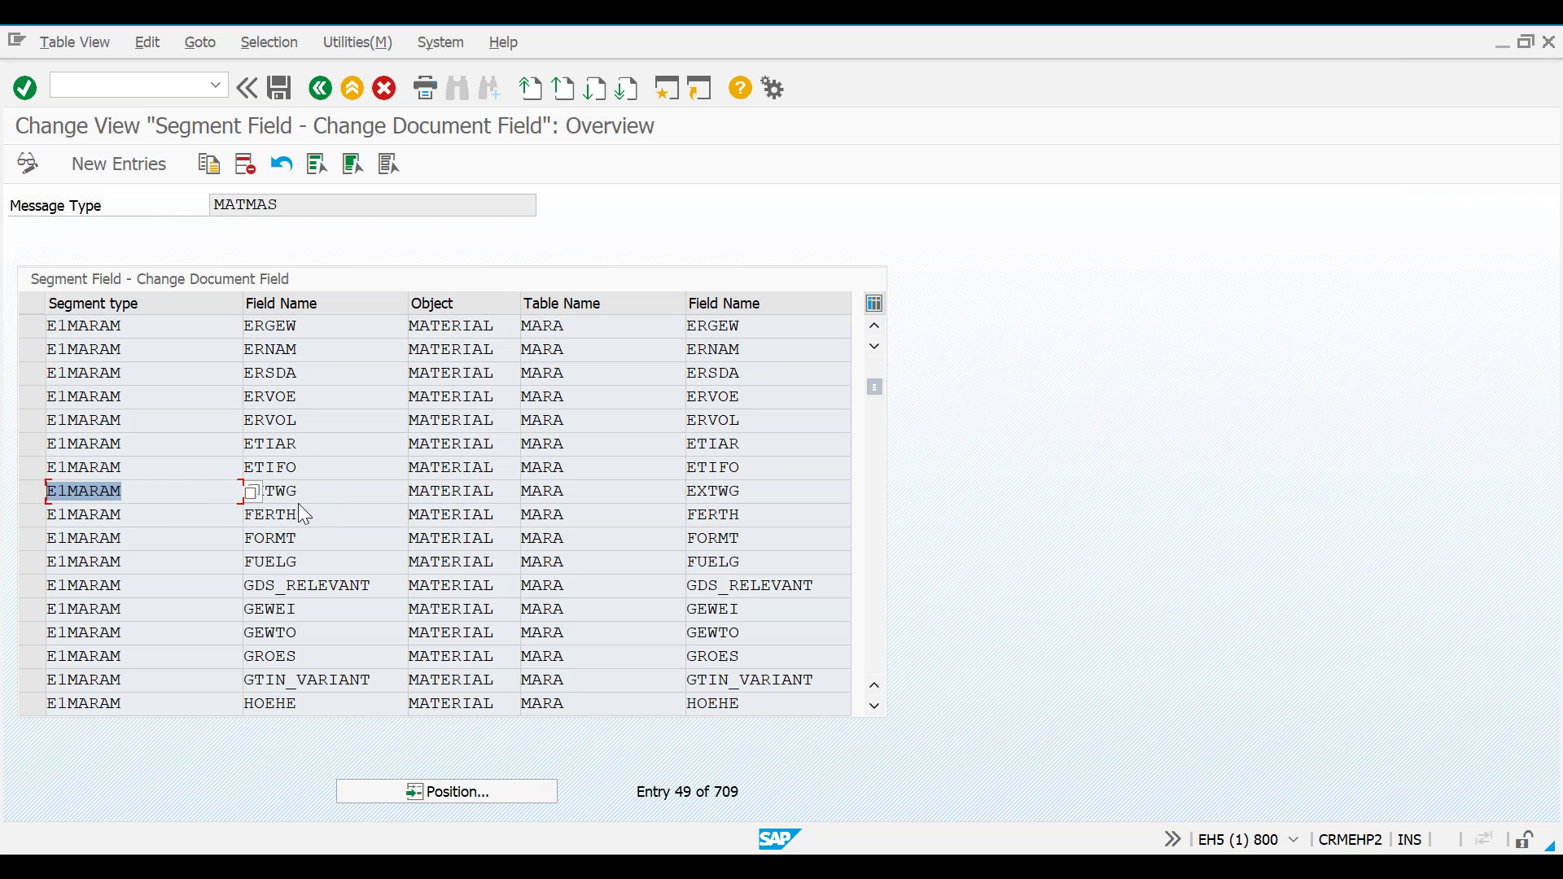
{"action": "left_click", "coordinate": [328, 506]}
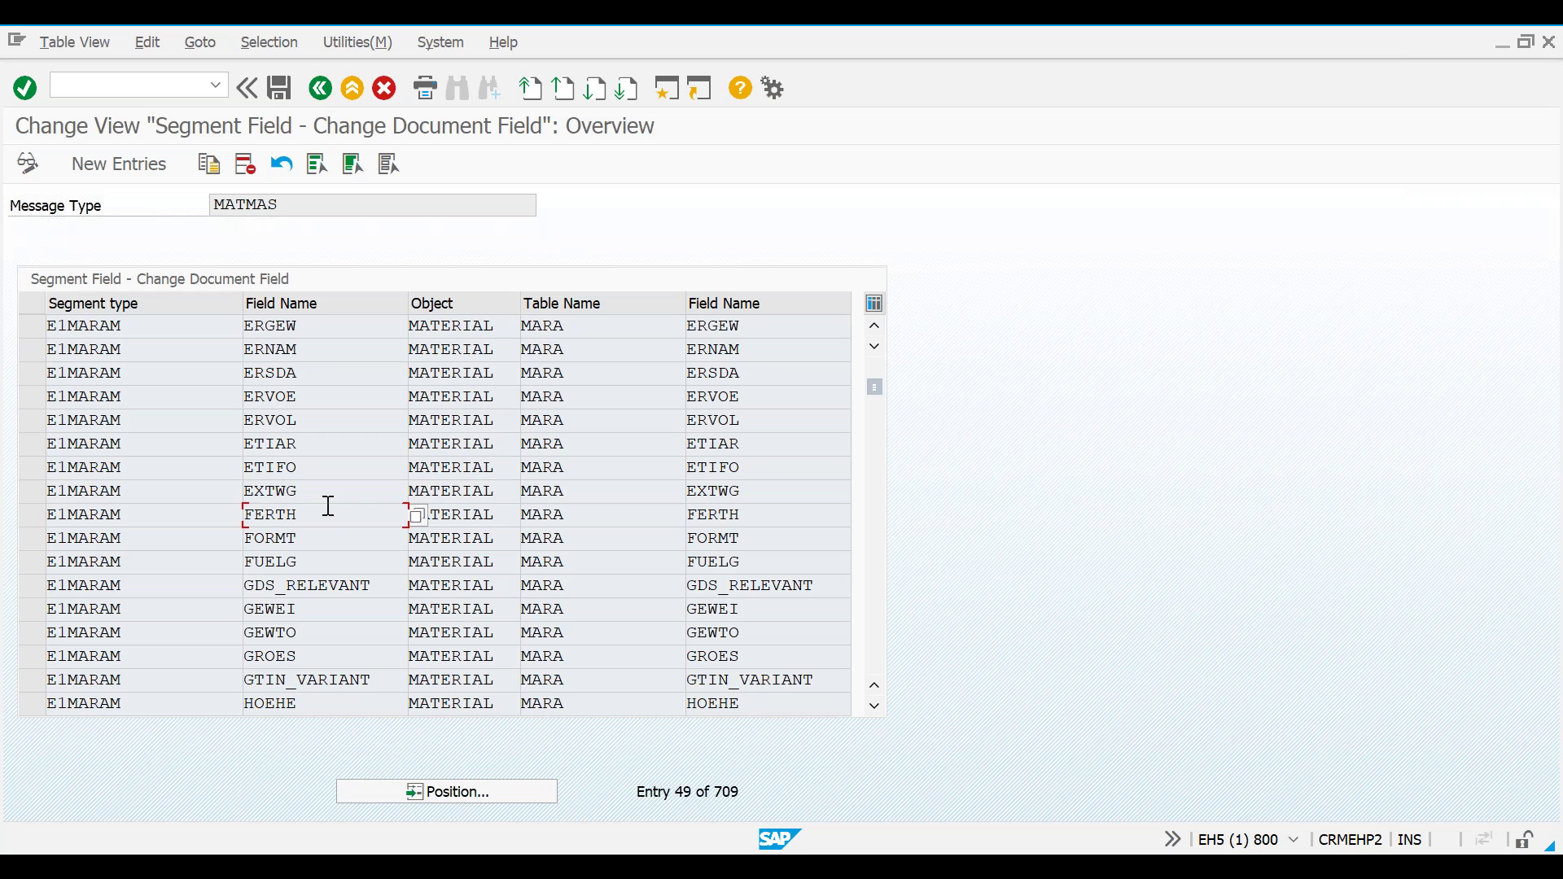
{"action": "left_click", "coordinate": [342, 243]}
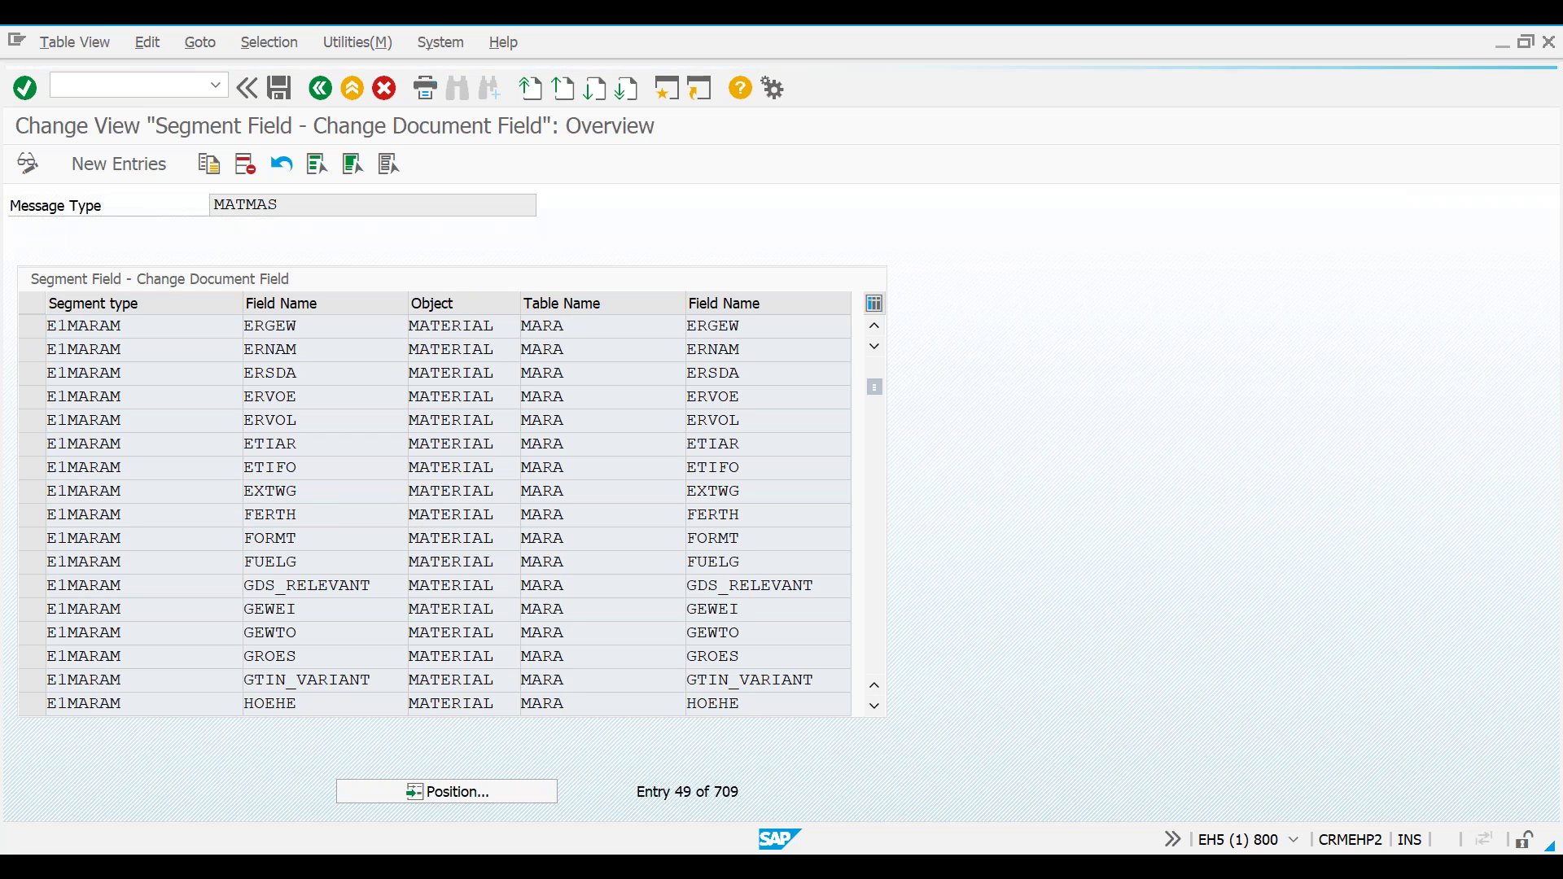
{"action": "key", "text": "Page_Down"}
{"action": "key", "text": "Page_Down"}
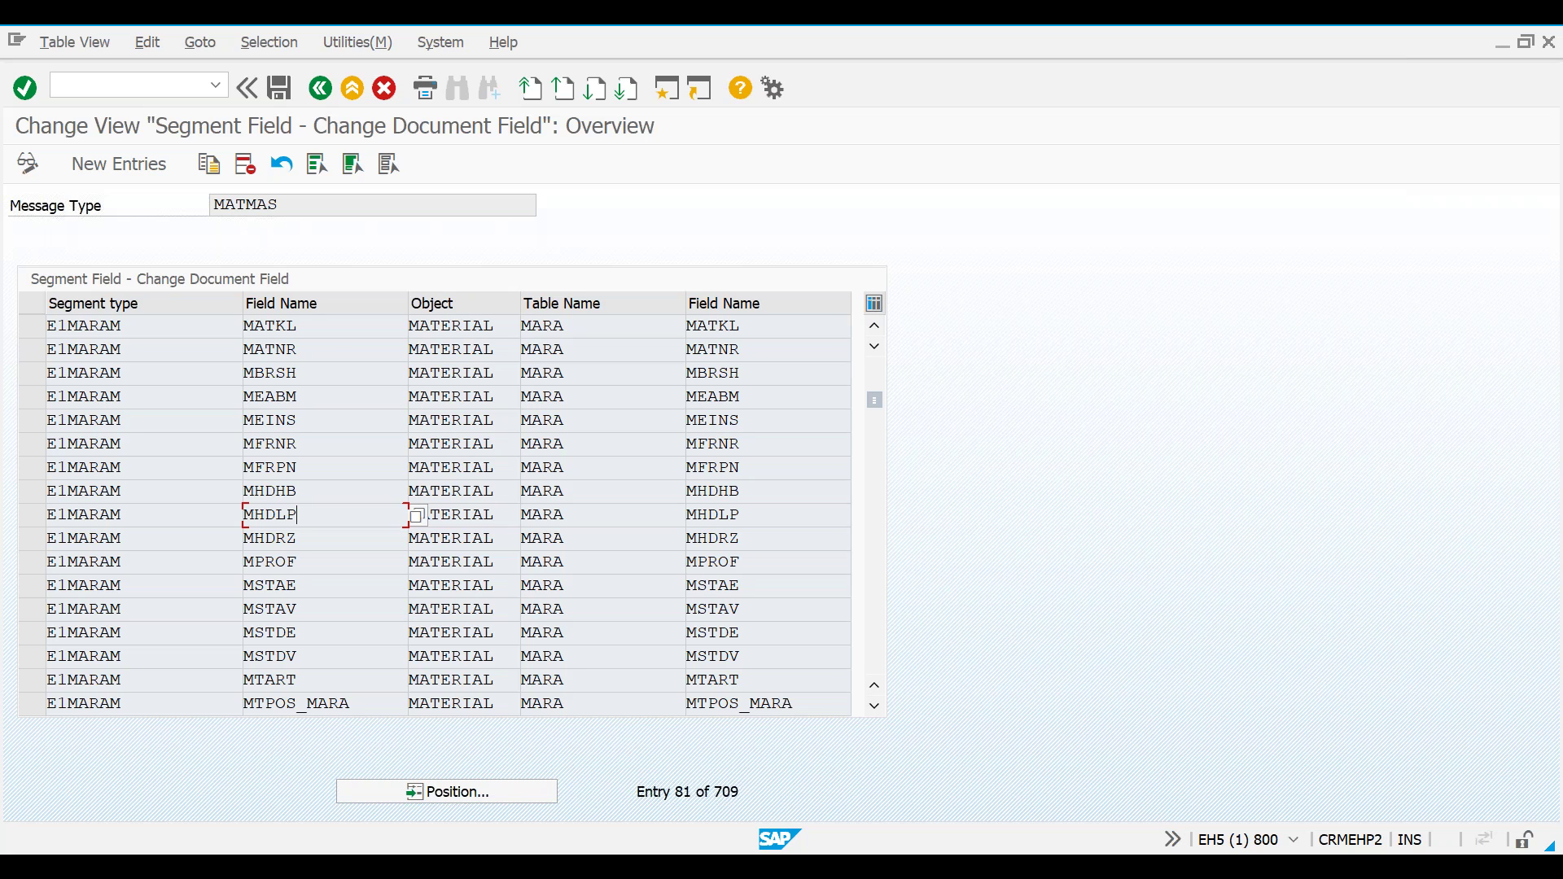
{"action": "left_click_drag", "start_coordinate": [307, 331], "coordinate": [237, 329]}
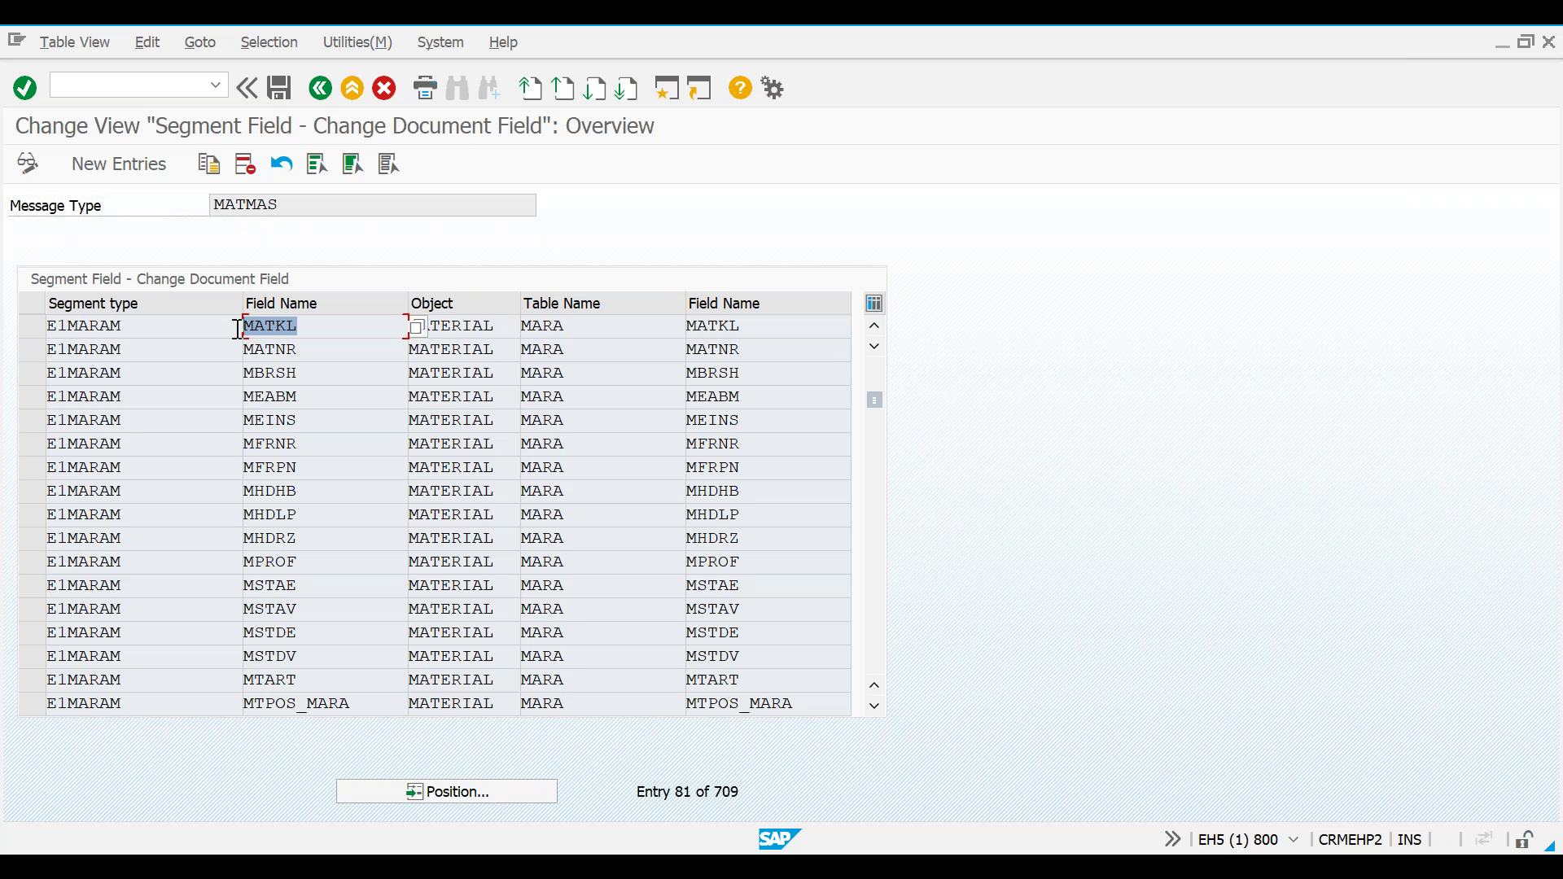
{"action": "left_click", "coordinate": [237, 329]}
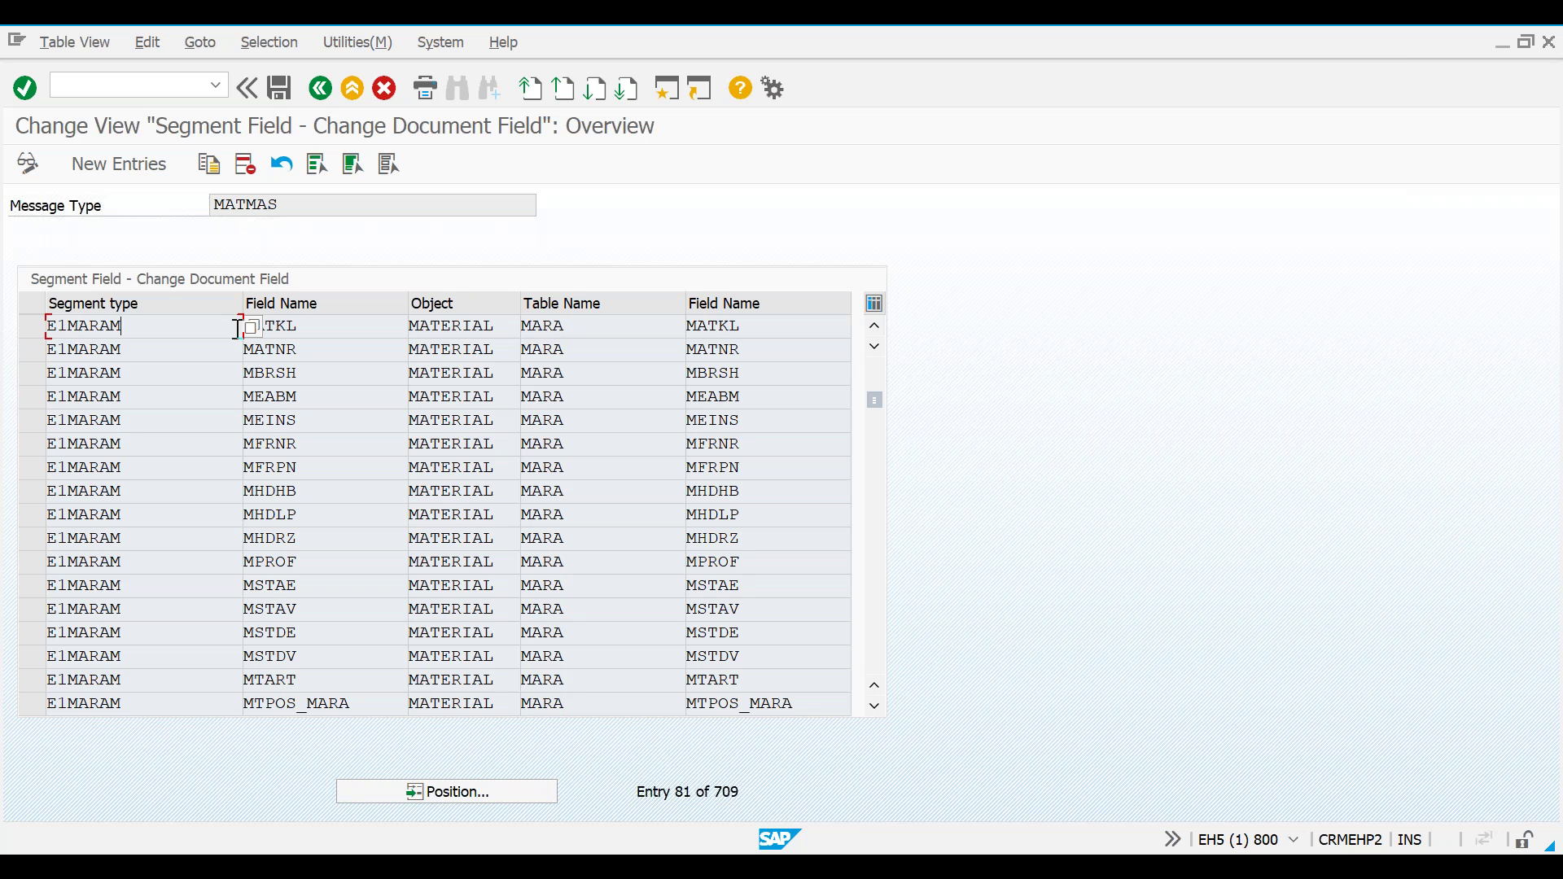
Leave the field mapping, open transaction SE38 and execute program RBDMIDOC.
{"action": "left_click", "coordinate": [320, 88]}
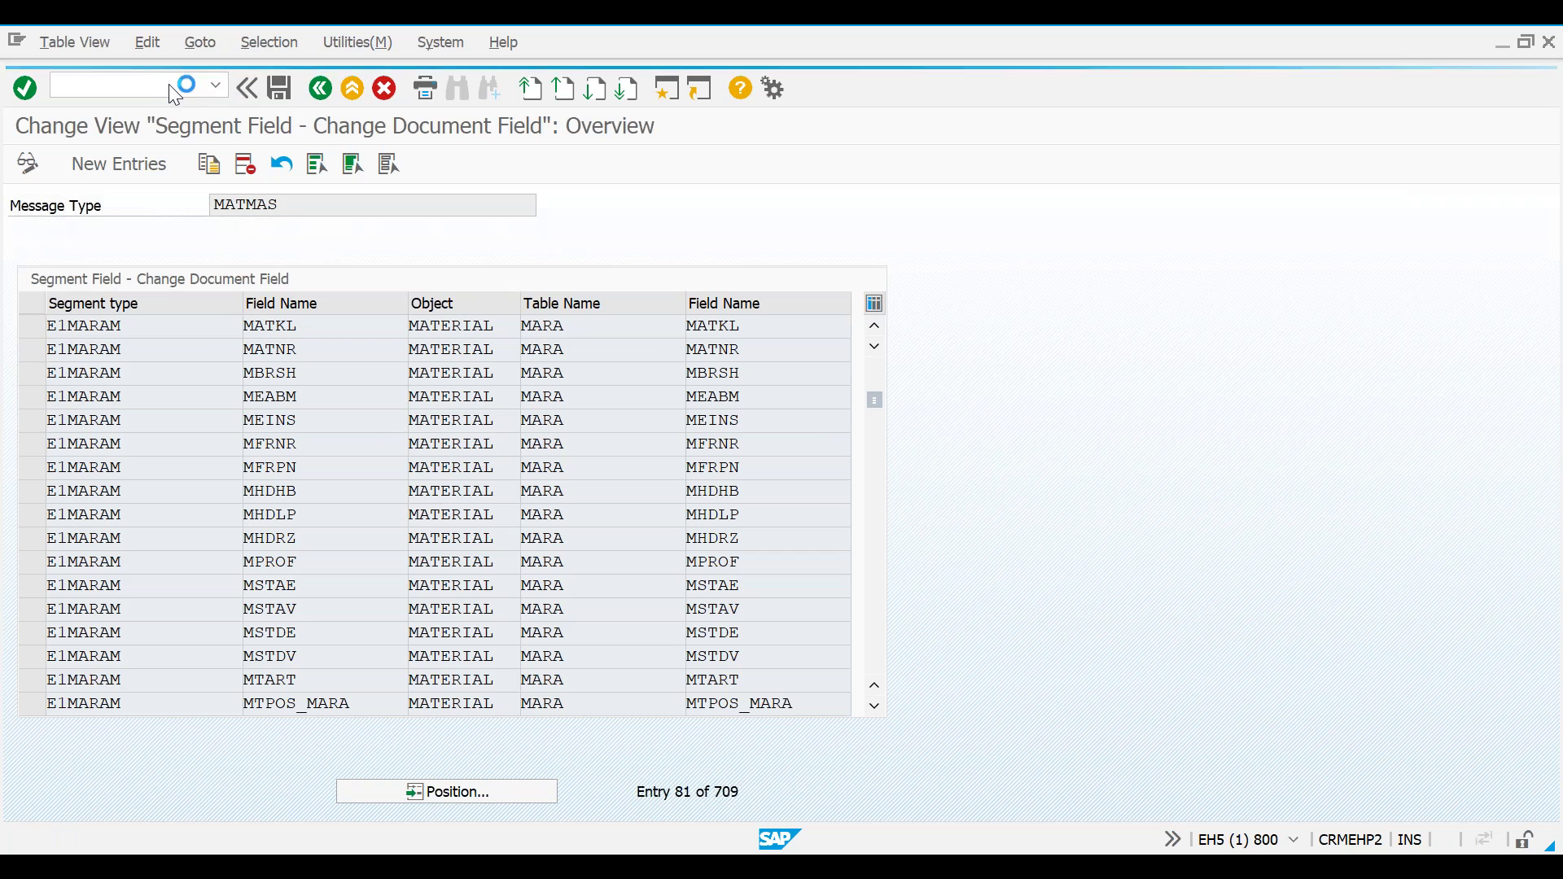
{"action": "type", "text": "e38"}
{"action": "key", "text": "BackSpace"}
{"action": "key", "text": "BackSpace"}
{"action": "key", "text": "BackSpace"}
{"action": "type", "text": "se38"}
{"action": "key", "text": "Return"}
{"action": "type", "text": "rbmidoc"}
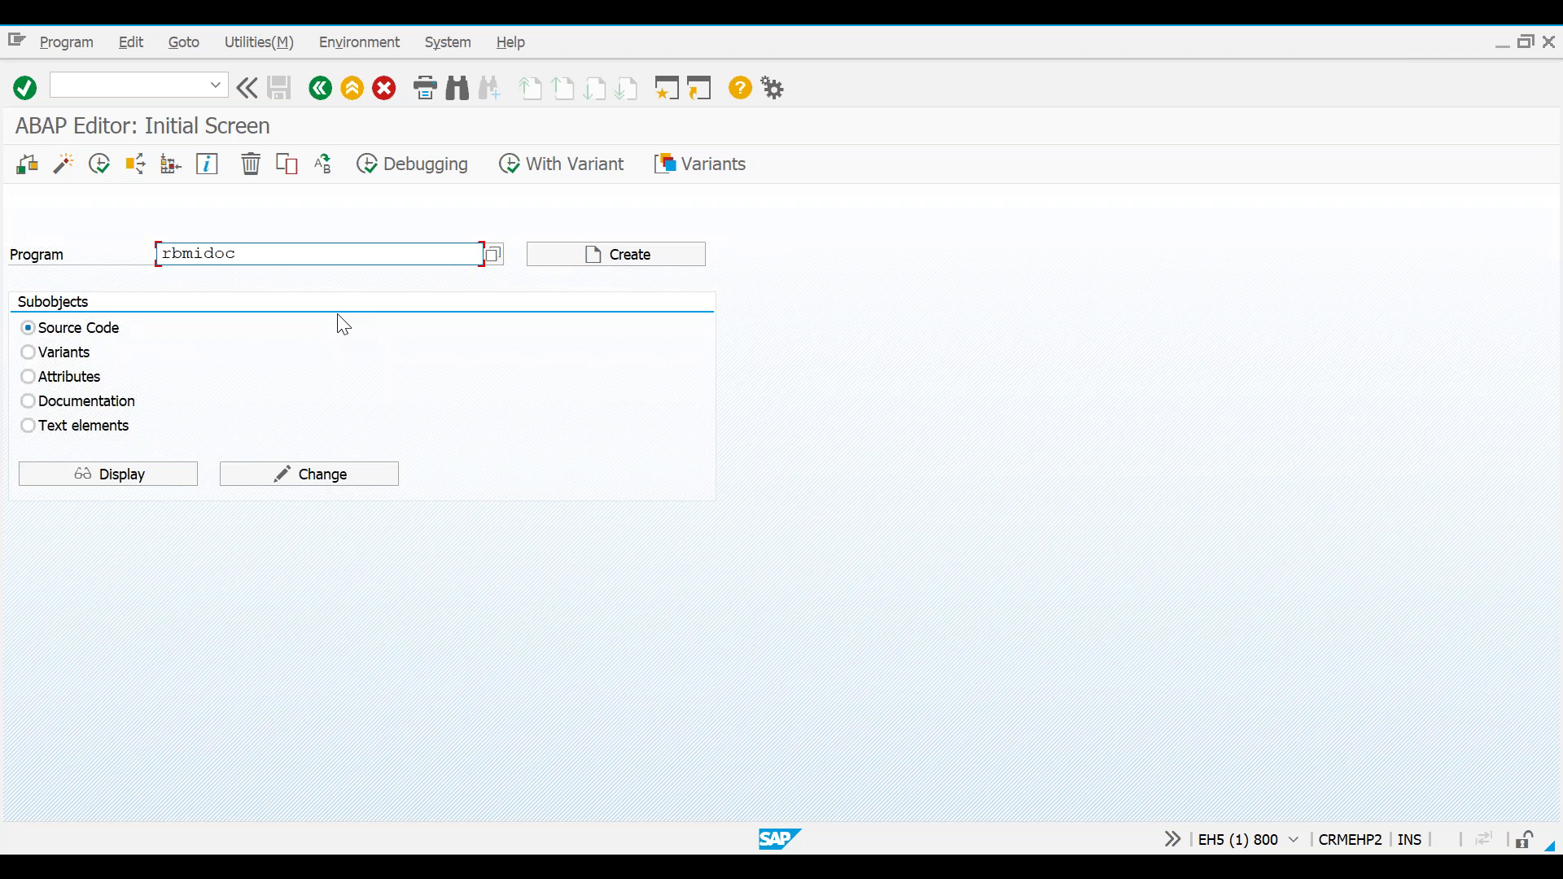
{"action": "left_click", "coordinate": [188, 254]}
{"action": "type", "text": "d"}
{"action": "left_click", "coordinate": [100, 165]}
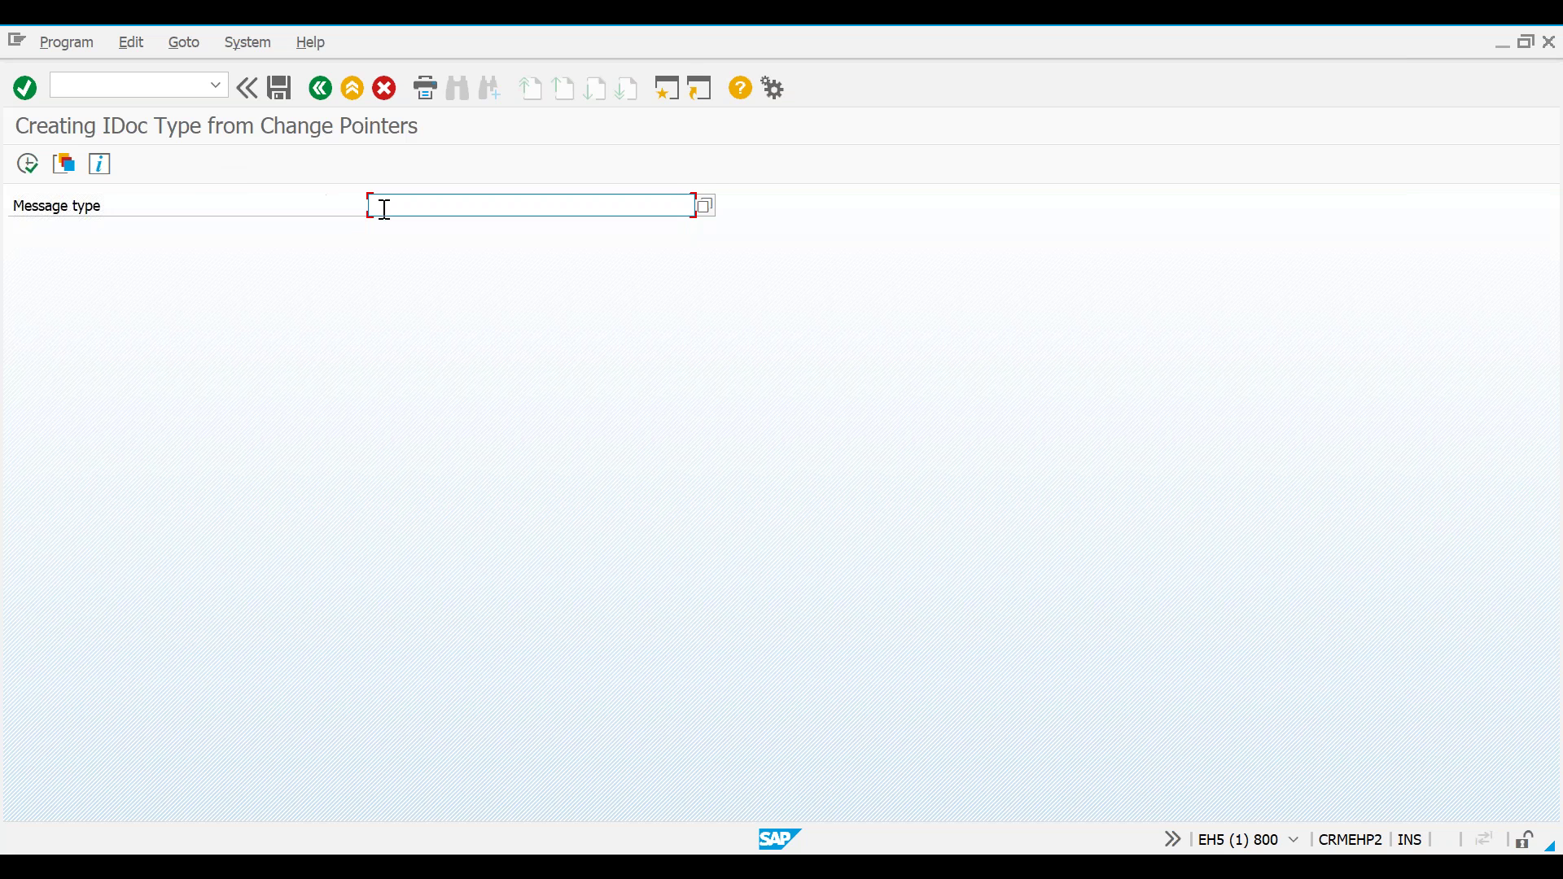
In a new session, open material M-17 in transaction MM02 with the views Basic Data 1 and Basic Data 2.
{"action": "left_click", "coordinate": [661, 103]}
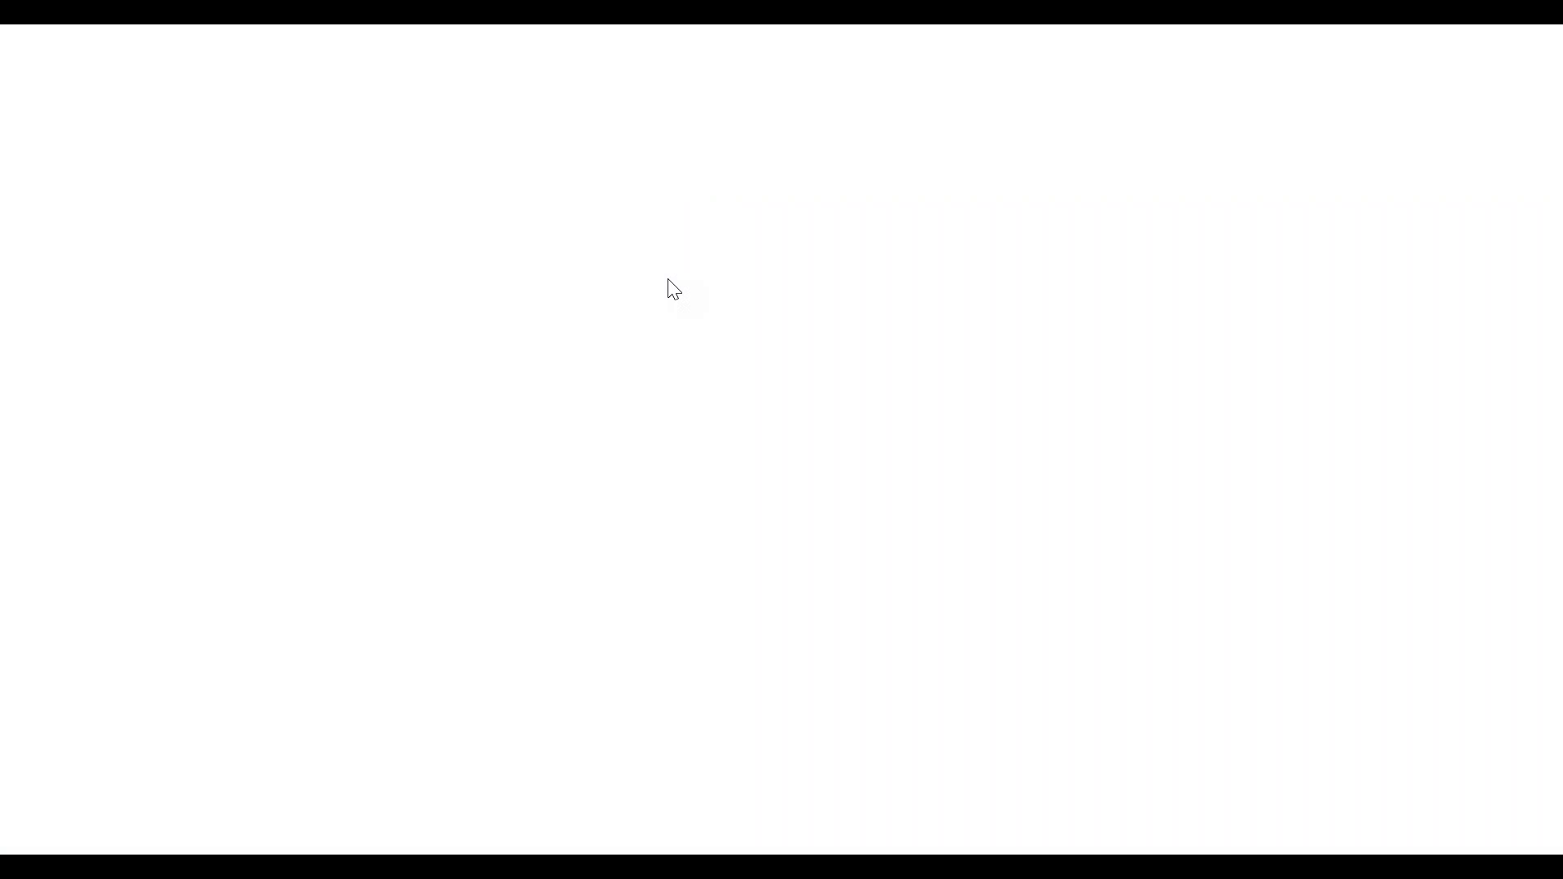
{"action": "type", "text": "MM02"}
{"action": "key", "text": "Return"}
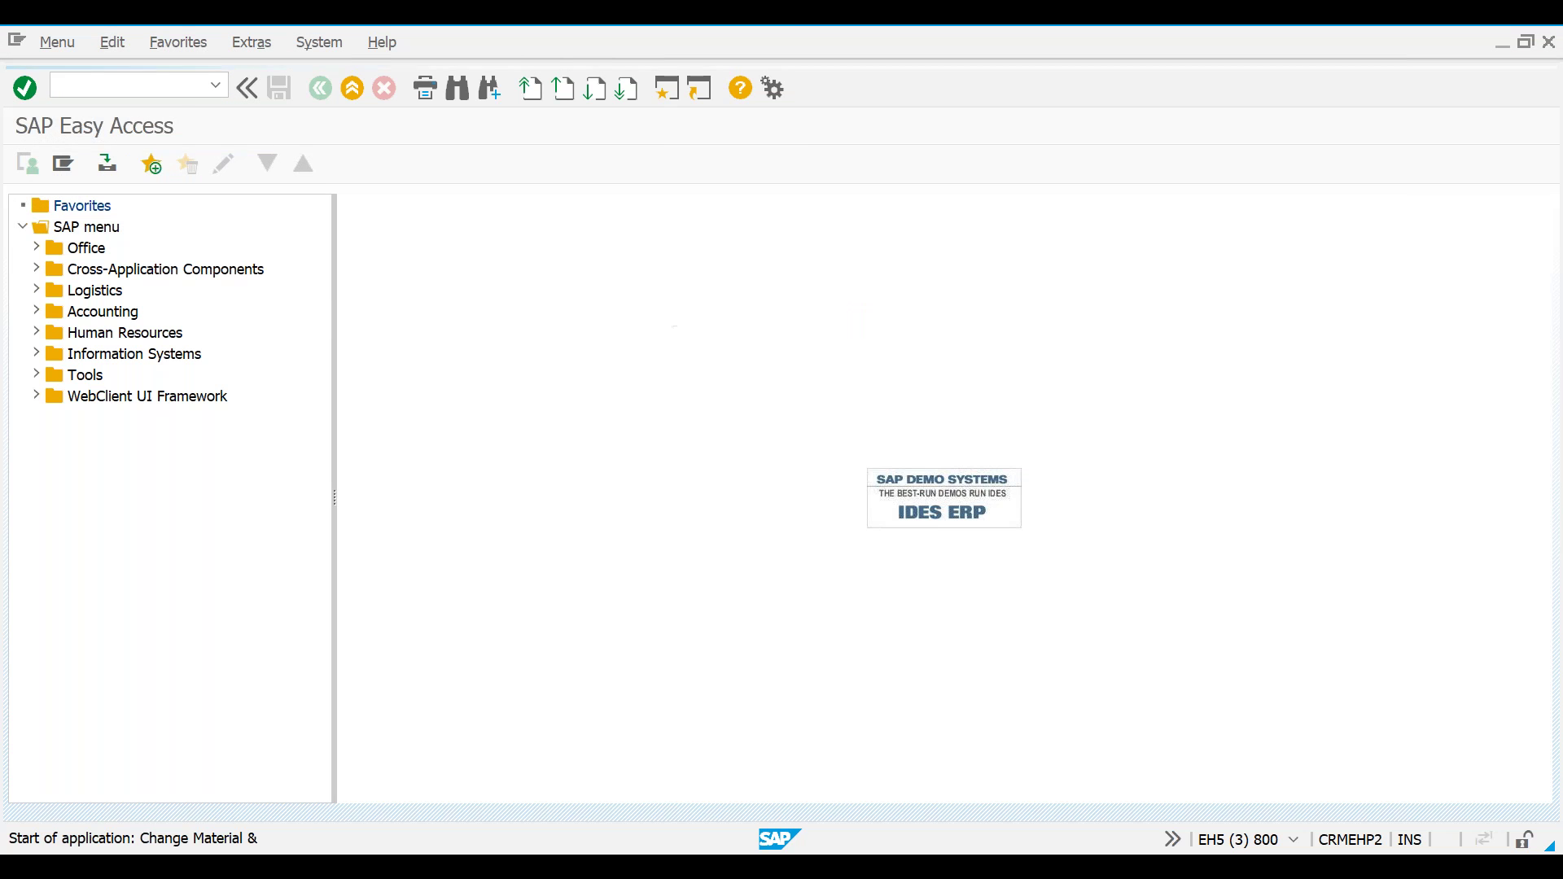
{"action": "type", "text": "M-"}
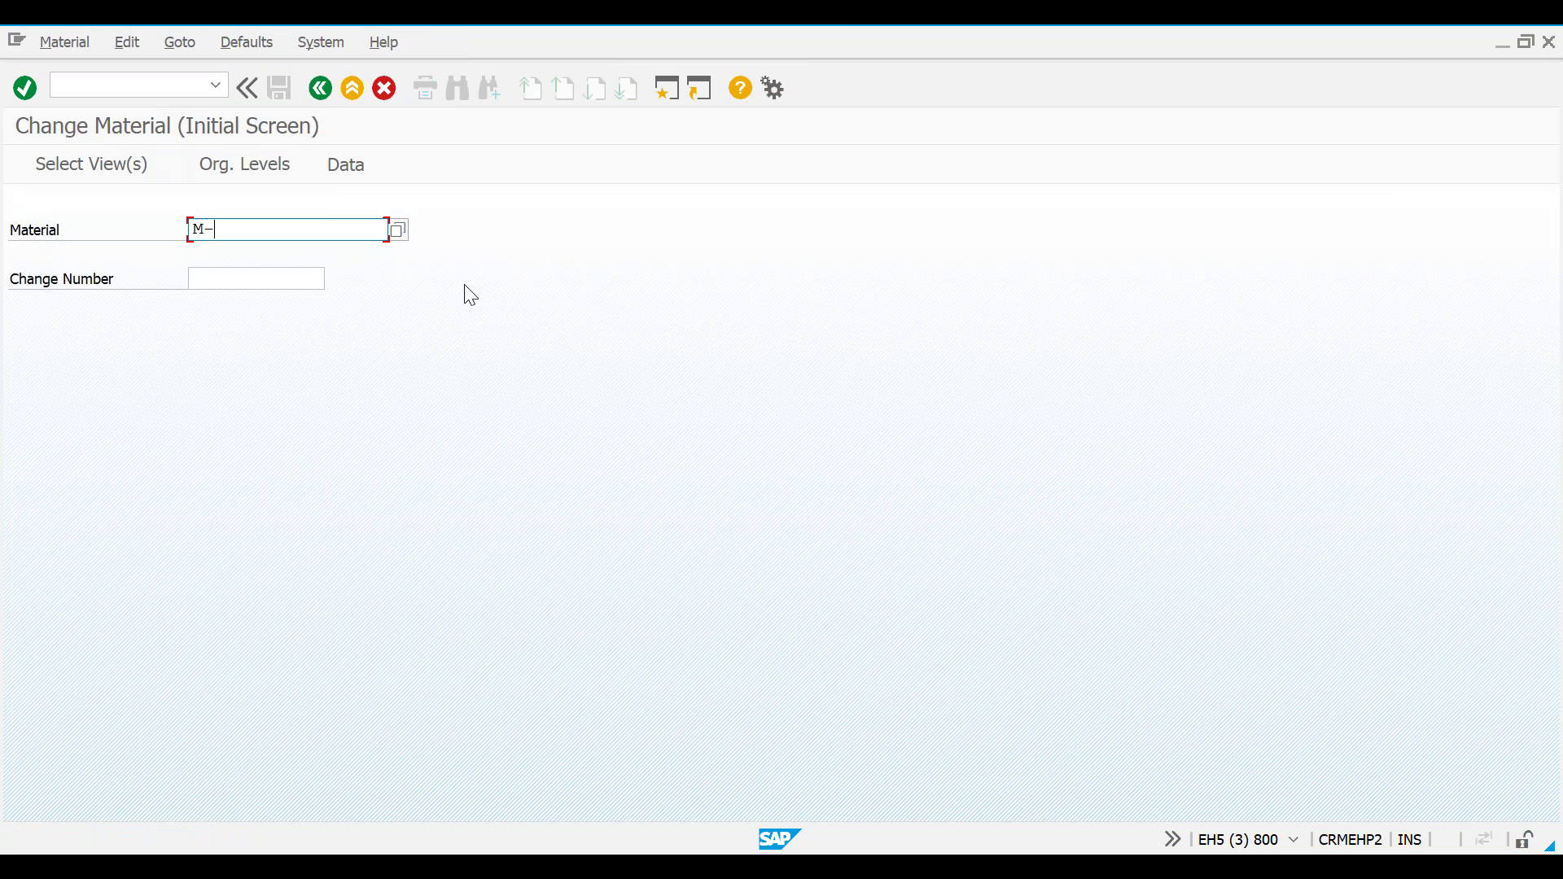
{"action": "type", "text": "17"}
{"action": "key", "text": "Return"}
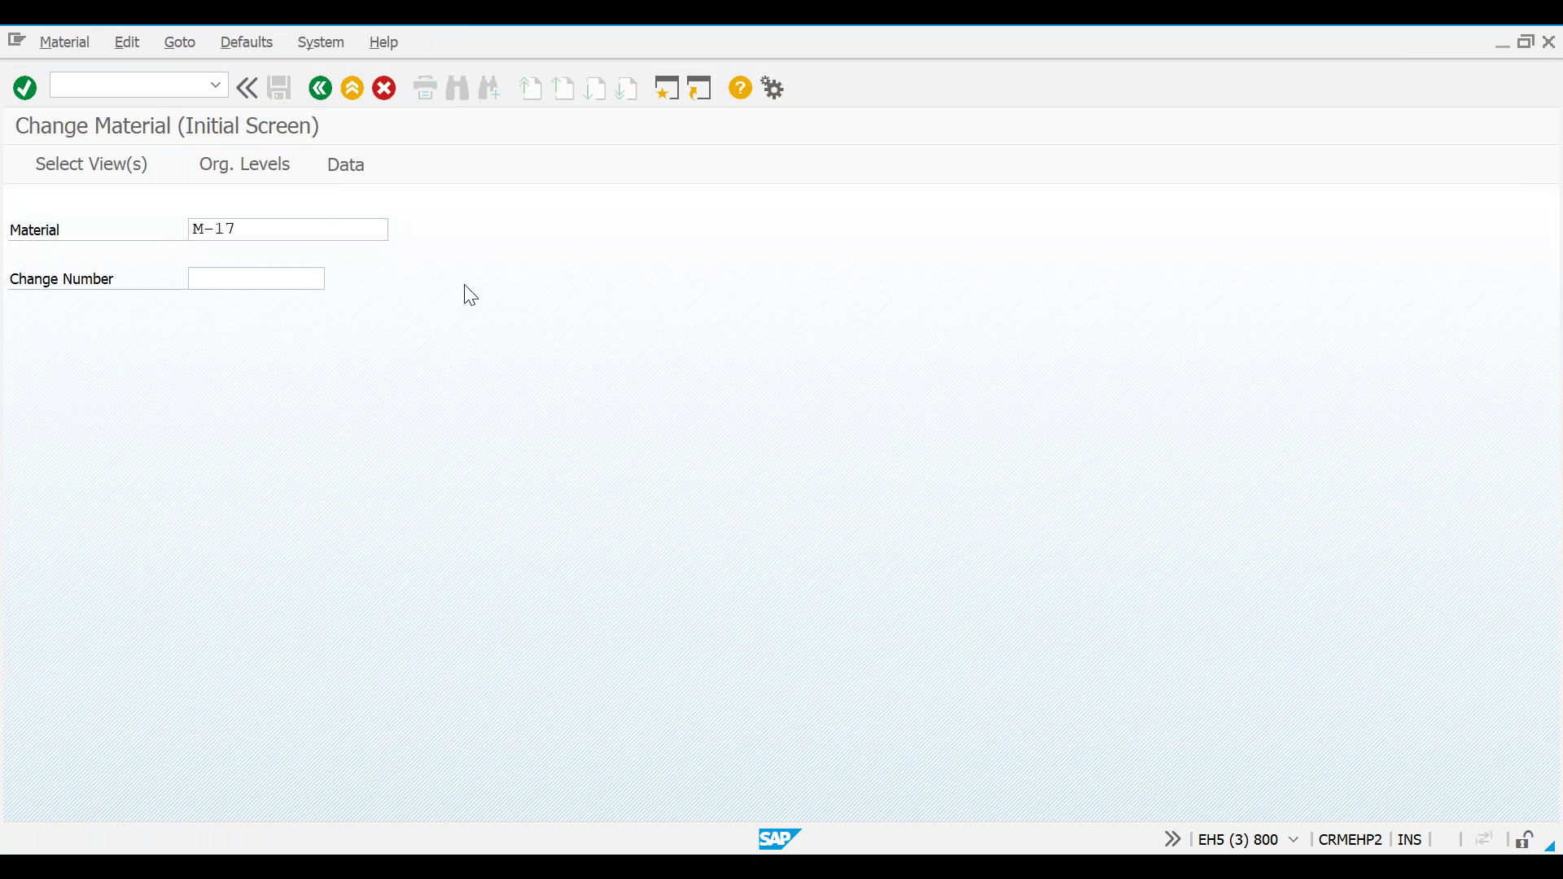
{"action": "left_click", "coordinate": [446, 316]}
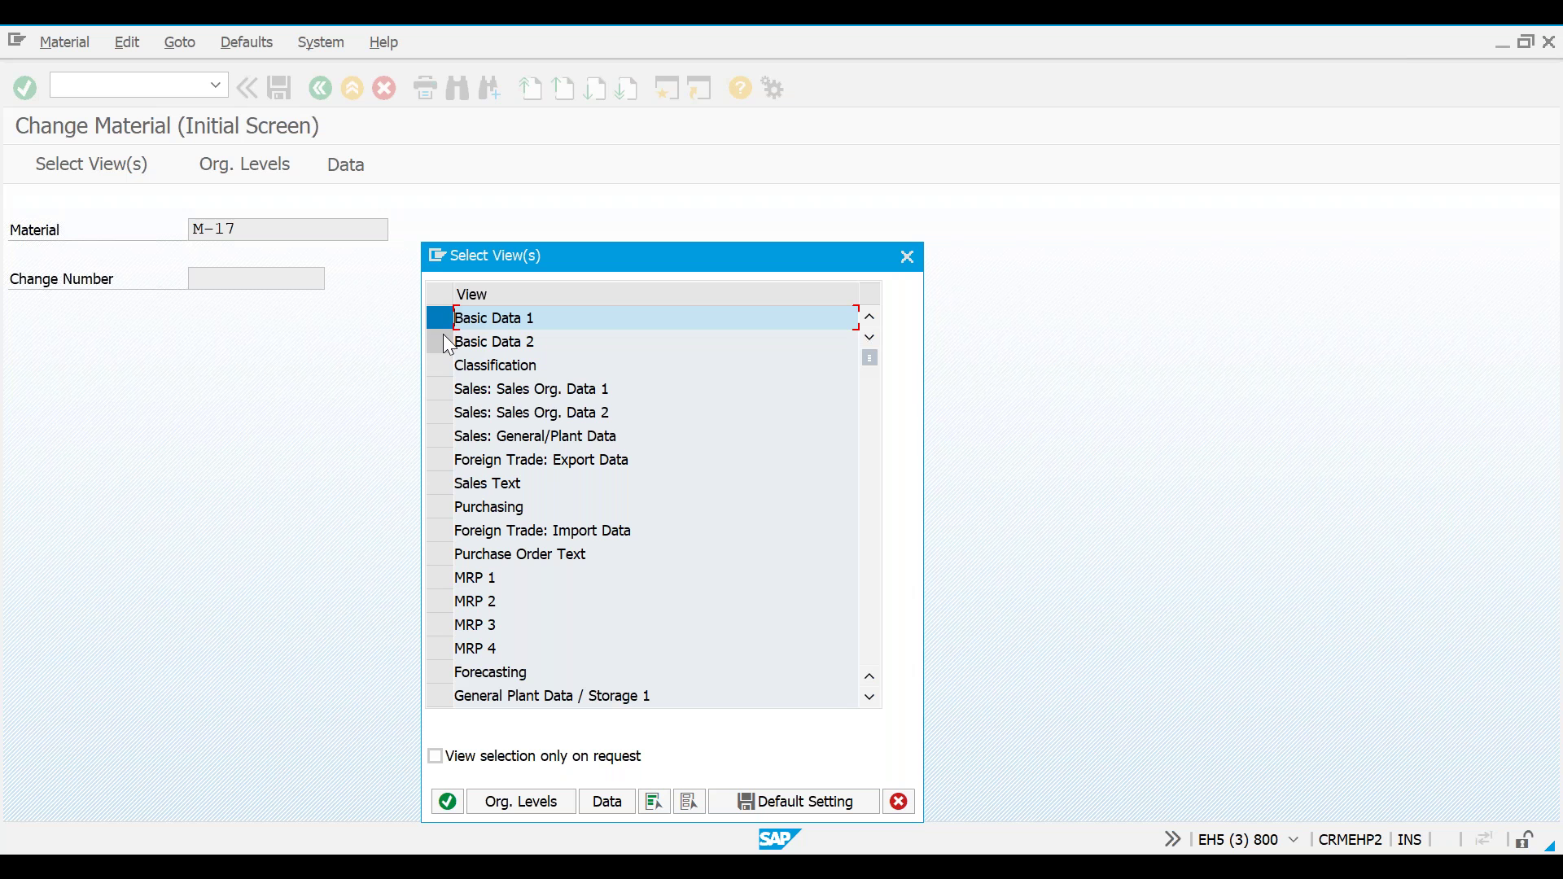
{"action": "left_click", "coordinate": [443, 341]}
{"action": "key", "text": "Return"}
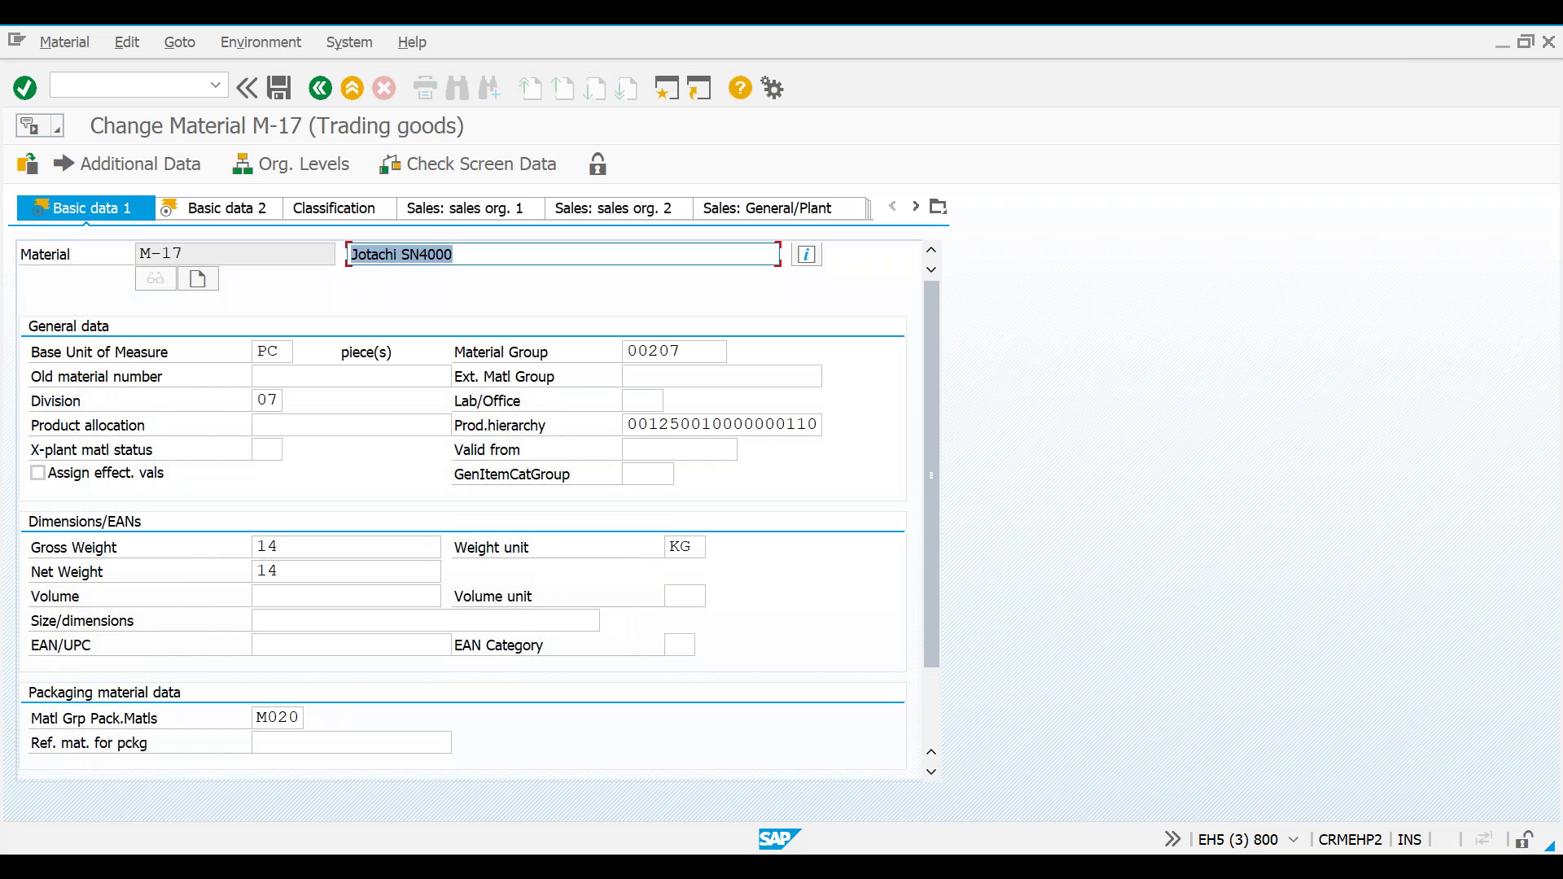
Extend the description of material M-17 to "Jotachi SN4000-Change Pointes Test" and set its base unit of measure to EA.
{"action": "left_click", "coordinate": [471, 260]}
{"action": "type", "text": "-Change"}
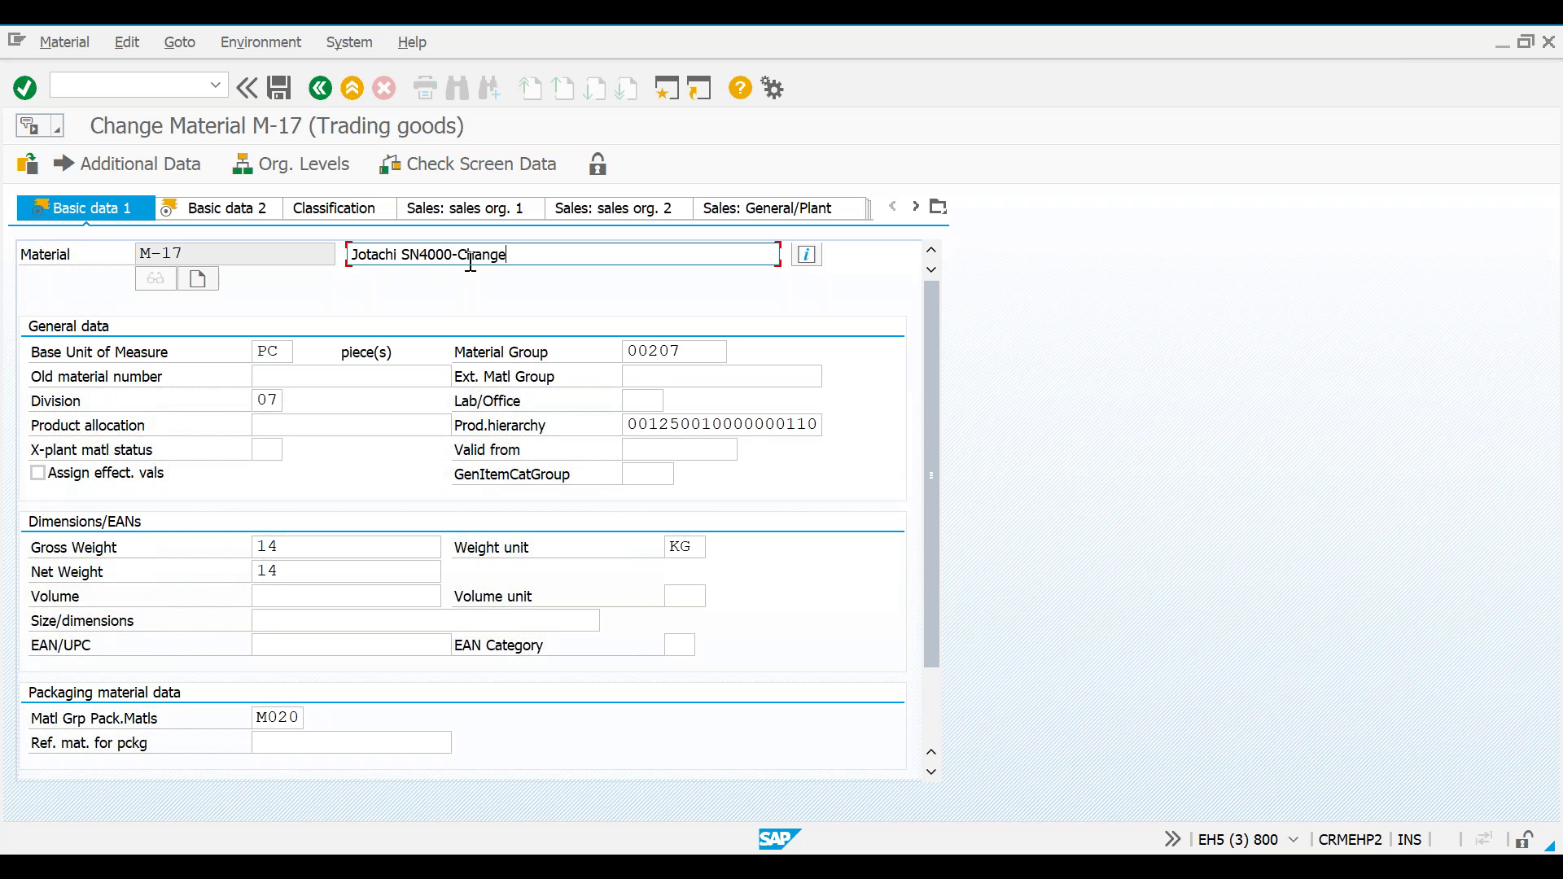
{"action": "type", "text": " Pointes Test"}
{"action": "left_click", "coordinate": [282, 351]}
{"action": "key", "text": "BackSpace"}
{"action": "key", "text": "BackSpace"}
{"action": "type", "text": "EA"}
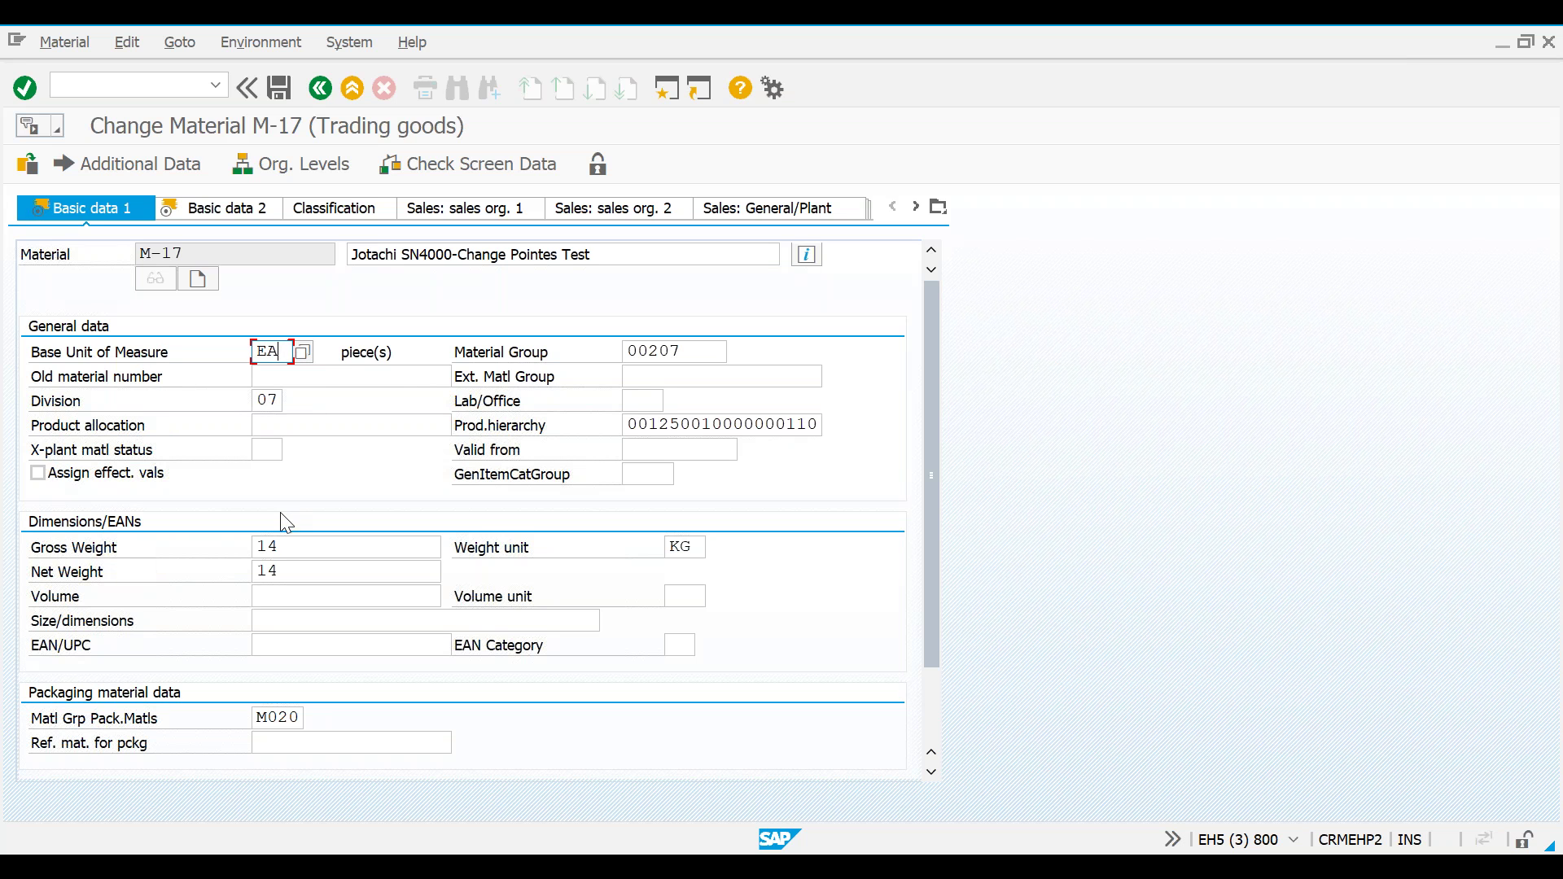
Set the gross weight of material M-17 to 20 and save the material.
{"action": "left_click", "coordinate": [281, 547]}
{"action": "key", "text": "BackSpace"}
{"action": "key", "text": "BackSpace"}
{"action": "type", "text": "20"}
{"action": "key", "text": "Return"}
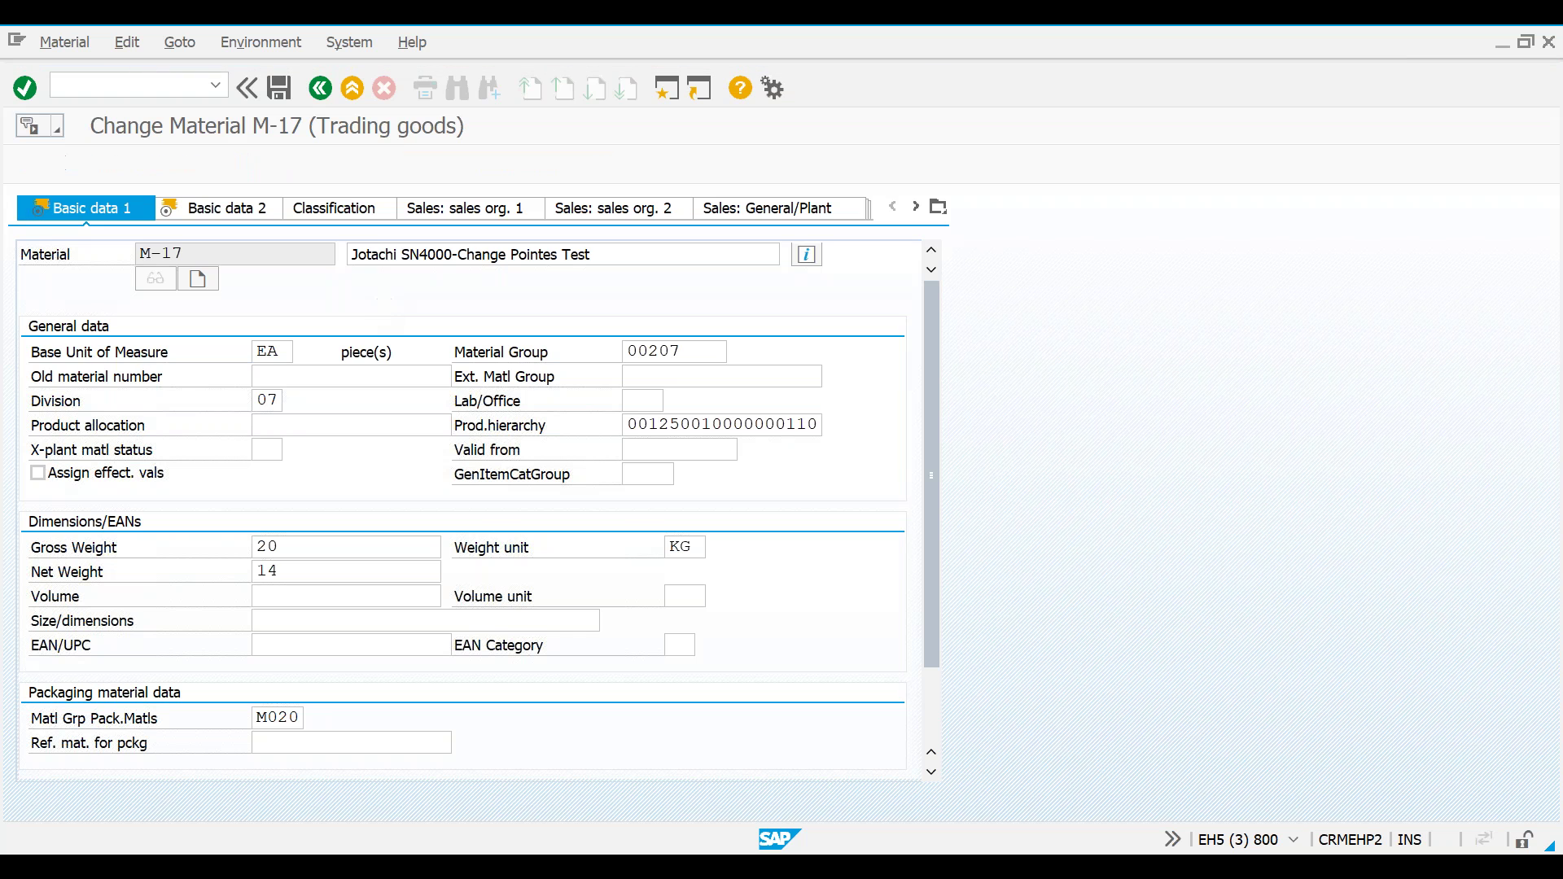
{"action": "left_click", "coordinate": [280, 87]}
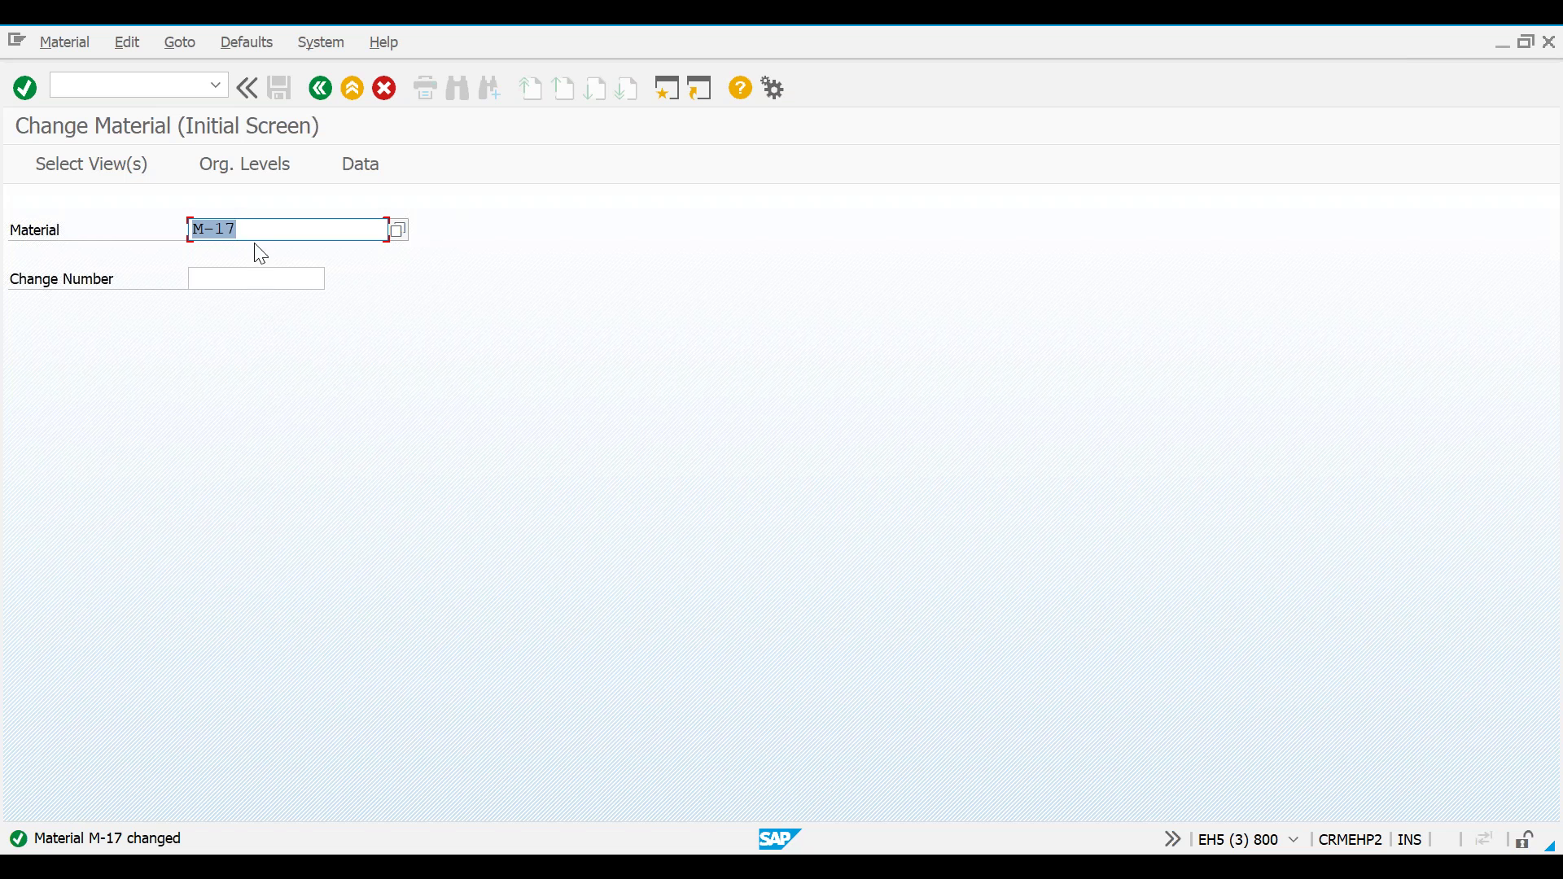
Leave the material change transaction and open the change document header table CDHDR in General Table Display.
{"action": "left_click", "coordinate": [193, 230]}
{"action": "left_click", "coordinate": [318, 89]}
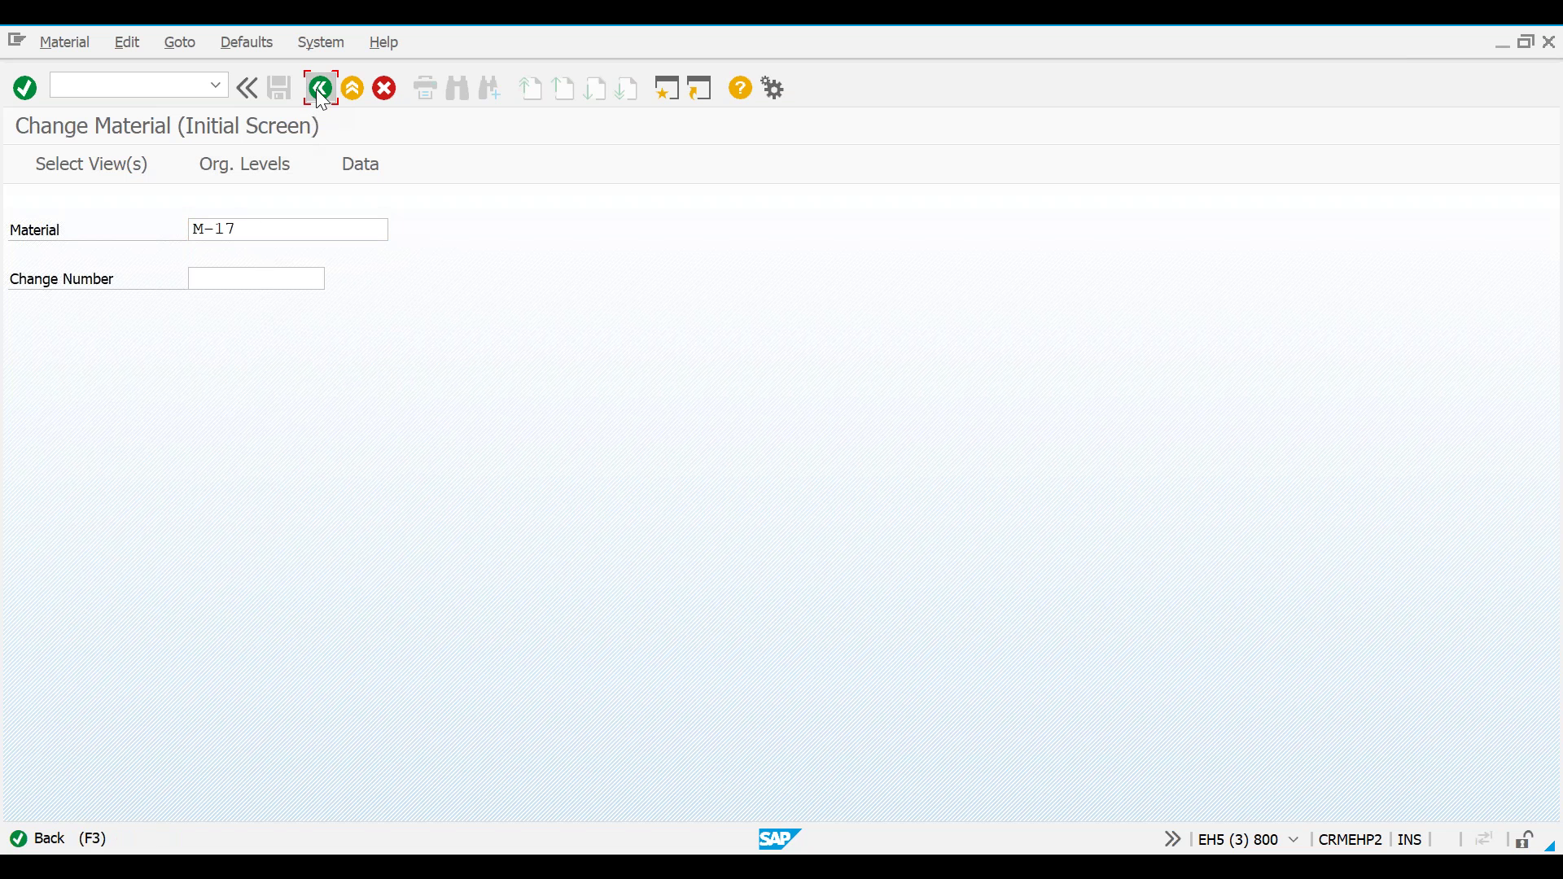
{"action": "type", "text": "se16"}
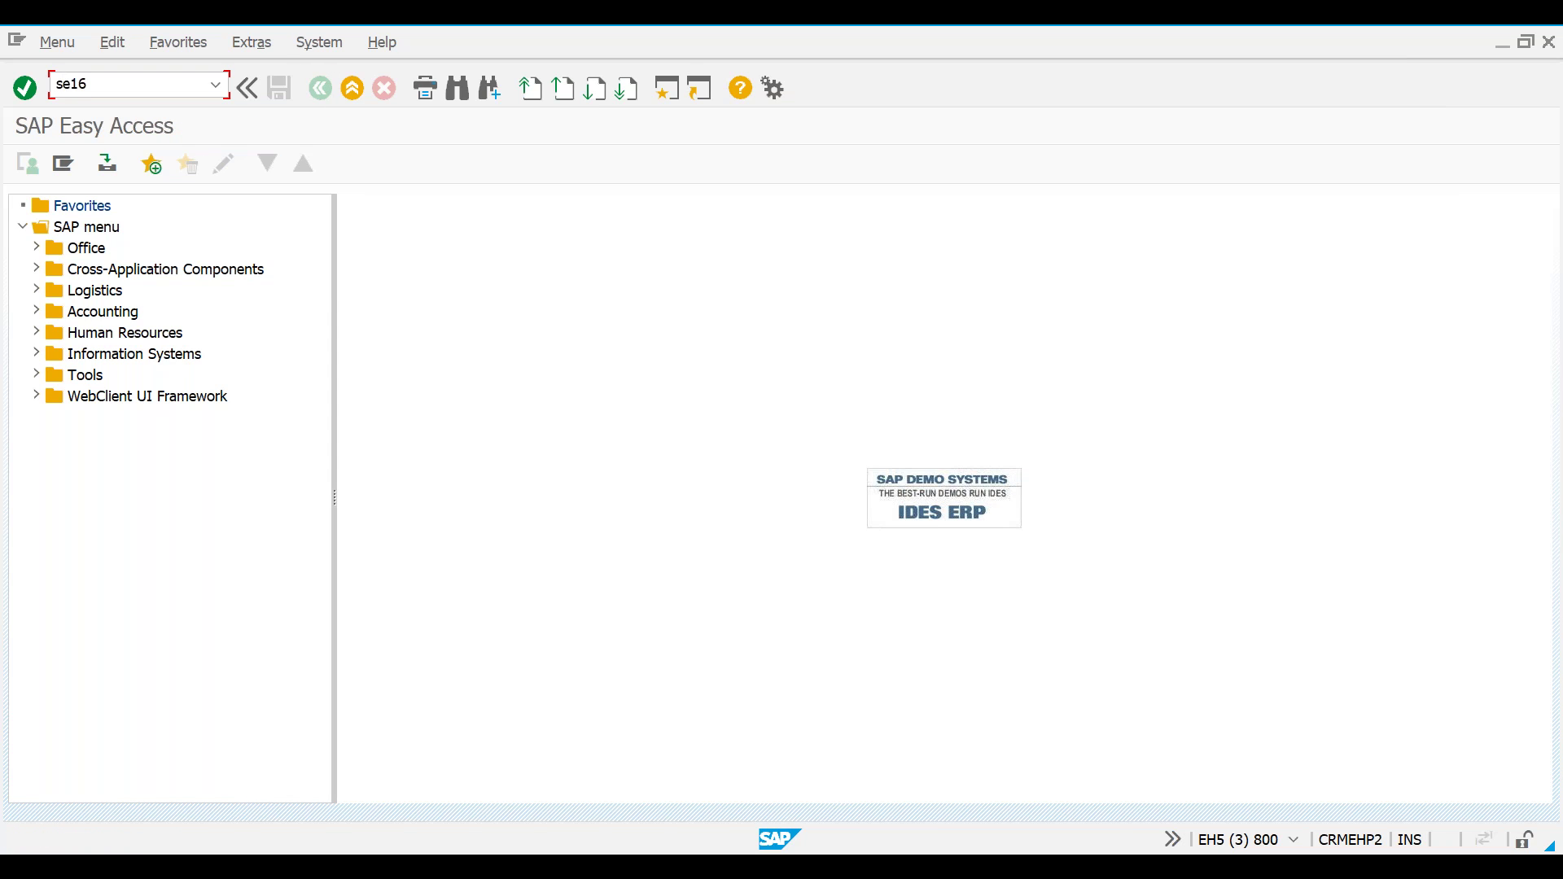
{"action": "key", "text": "Return"}
{"action": "type", "text": "cdhdr"}
{"action": "key", "text": "Return"}
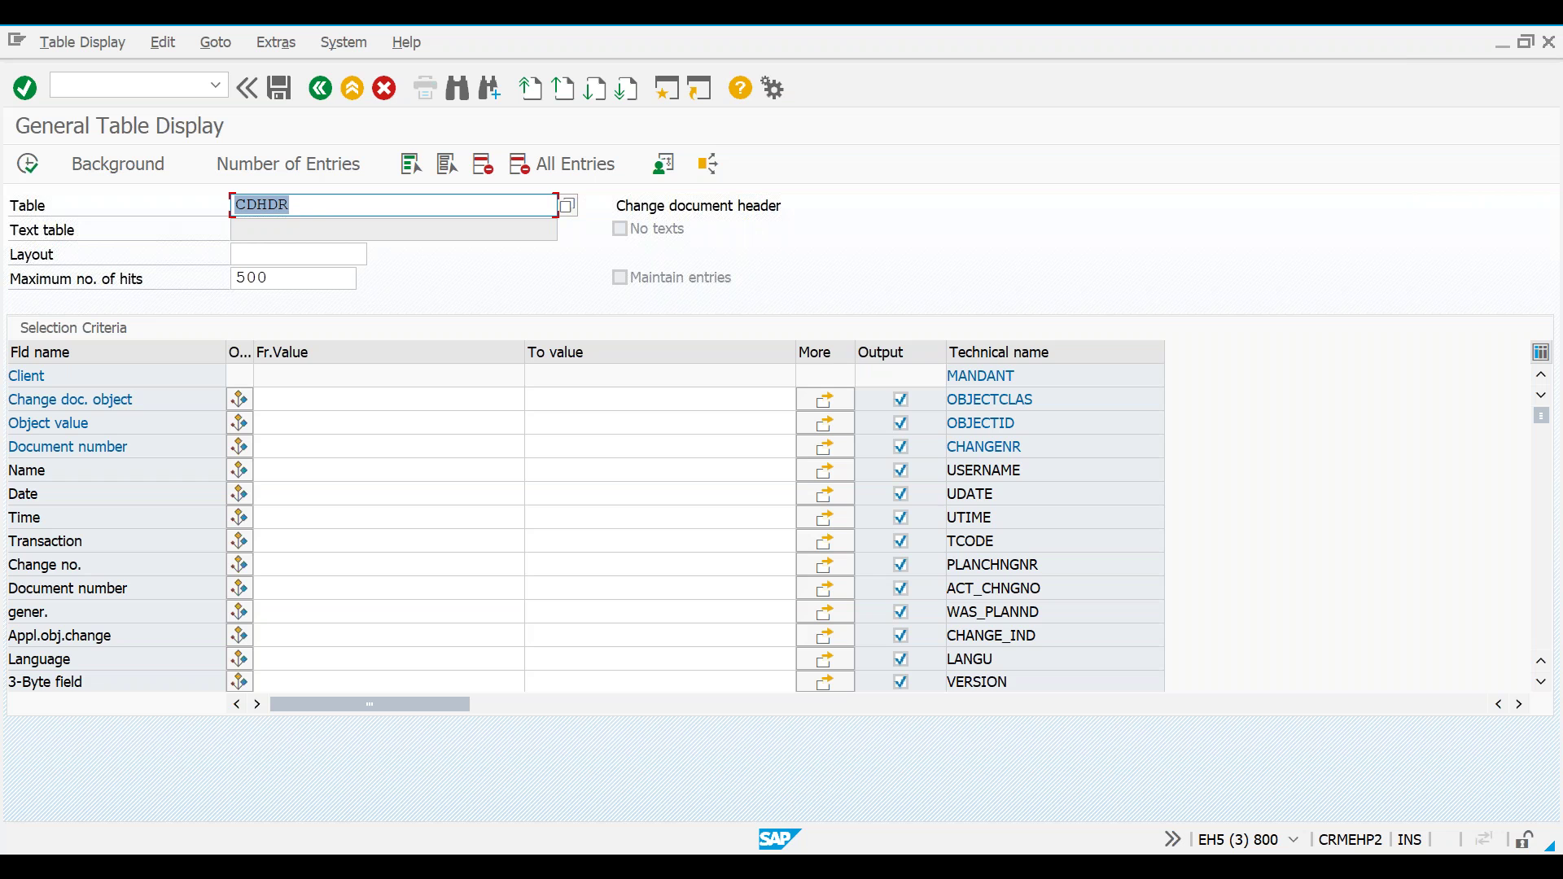
Search table CDHDR for entries with change document object MARA and date 05.02.2020.
{"action": "left_click", "coordinate": [323, 399]}
{"action": "type", "text": "MARA"}
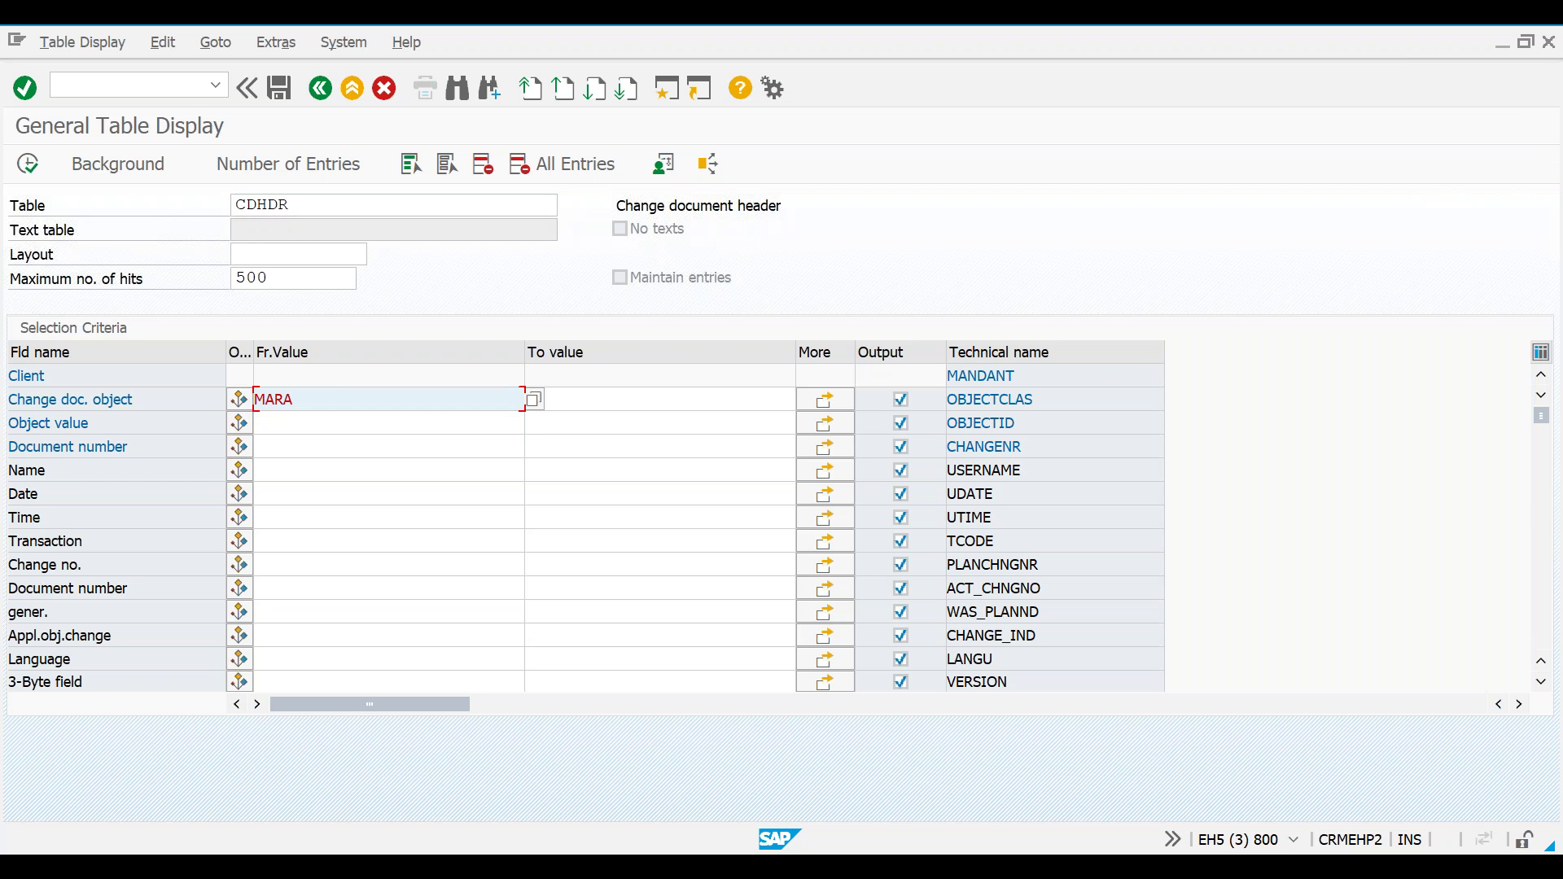
{"action": "left_click", "coordinate": [282, 492]}
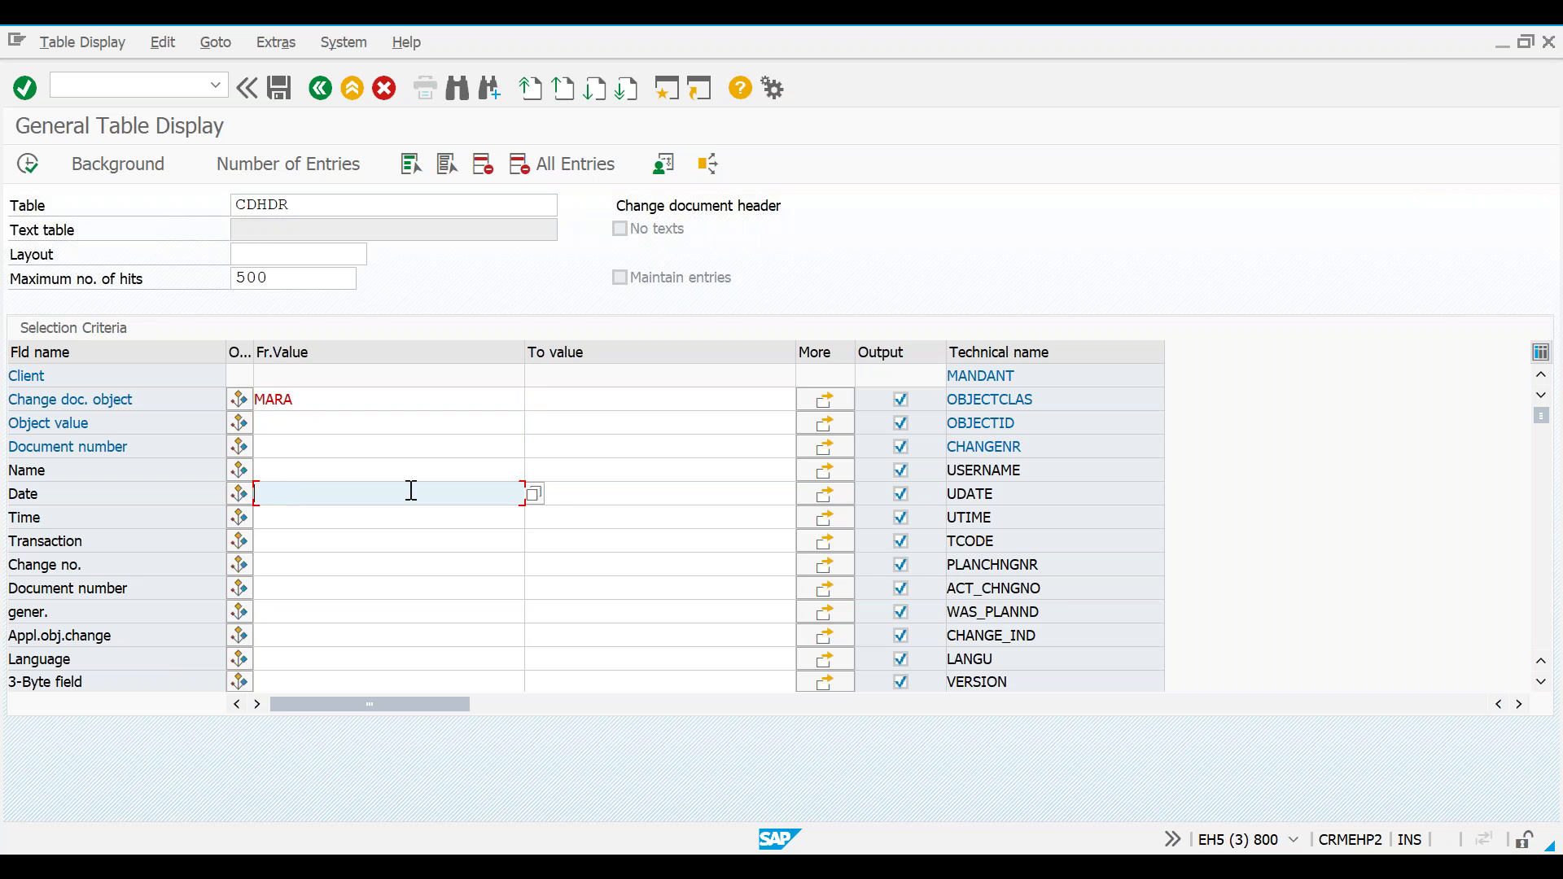
{"action": "left_click", "coordinate": [534, 495]}
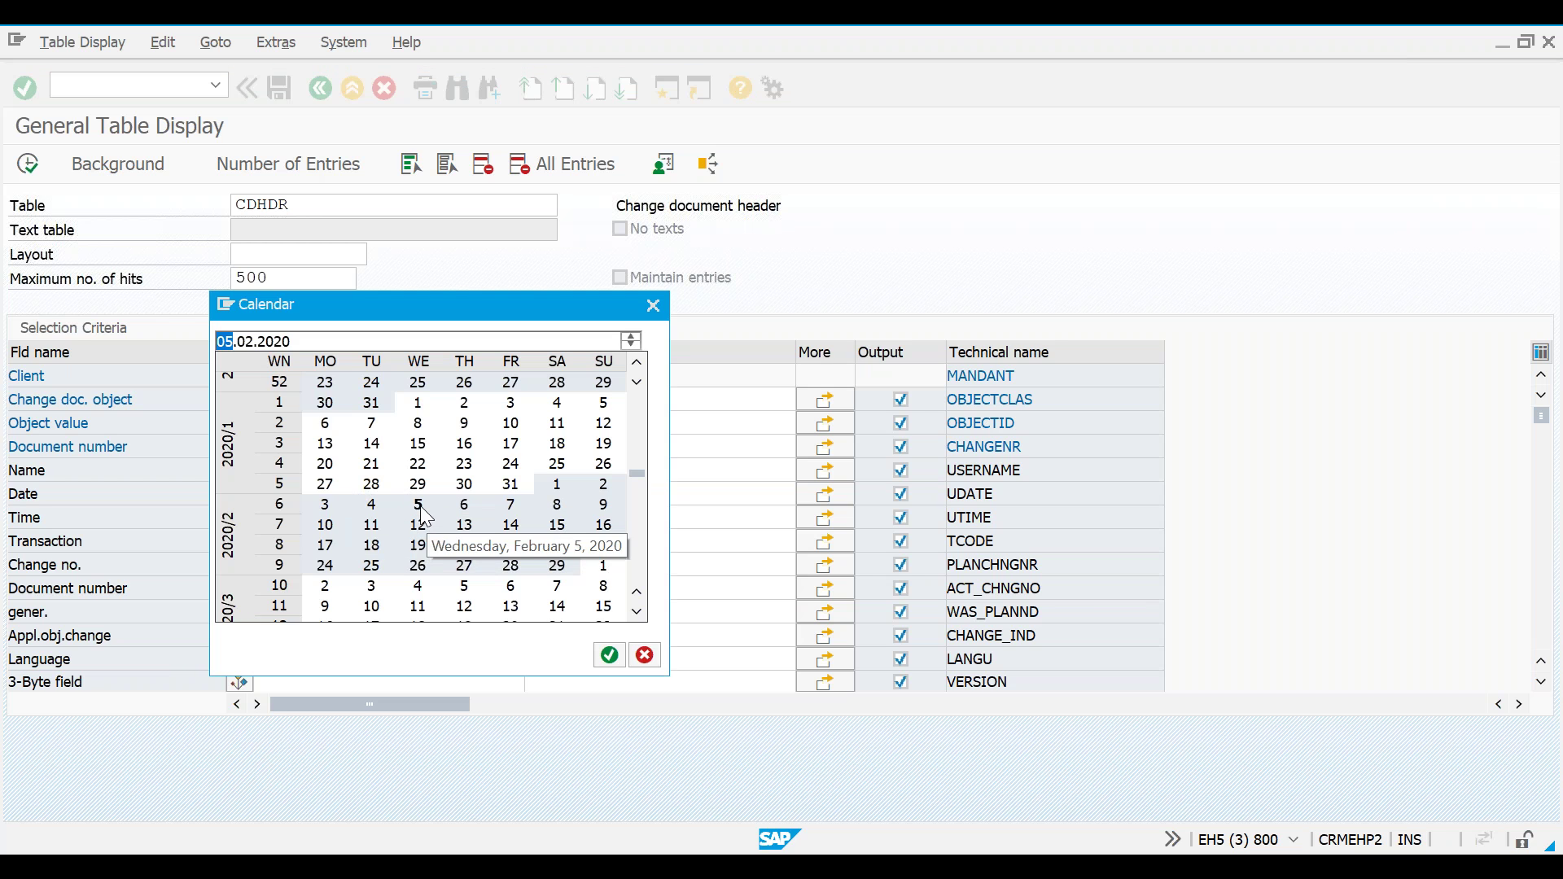
{"action": "double_click", "coordinate": [421, 513]}
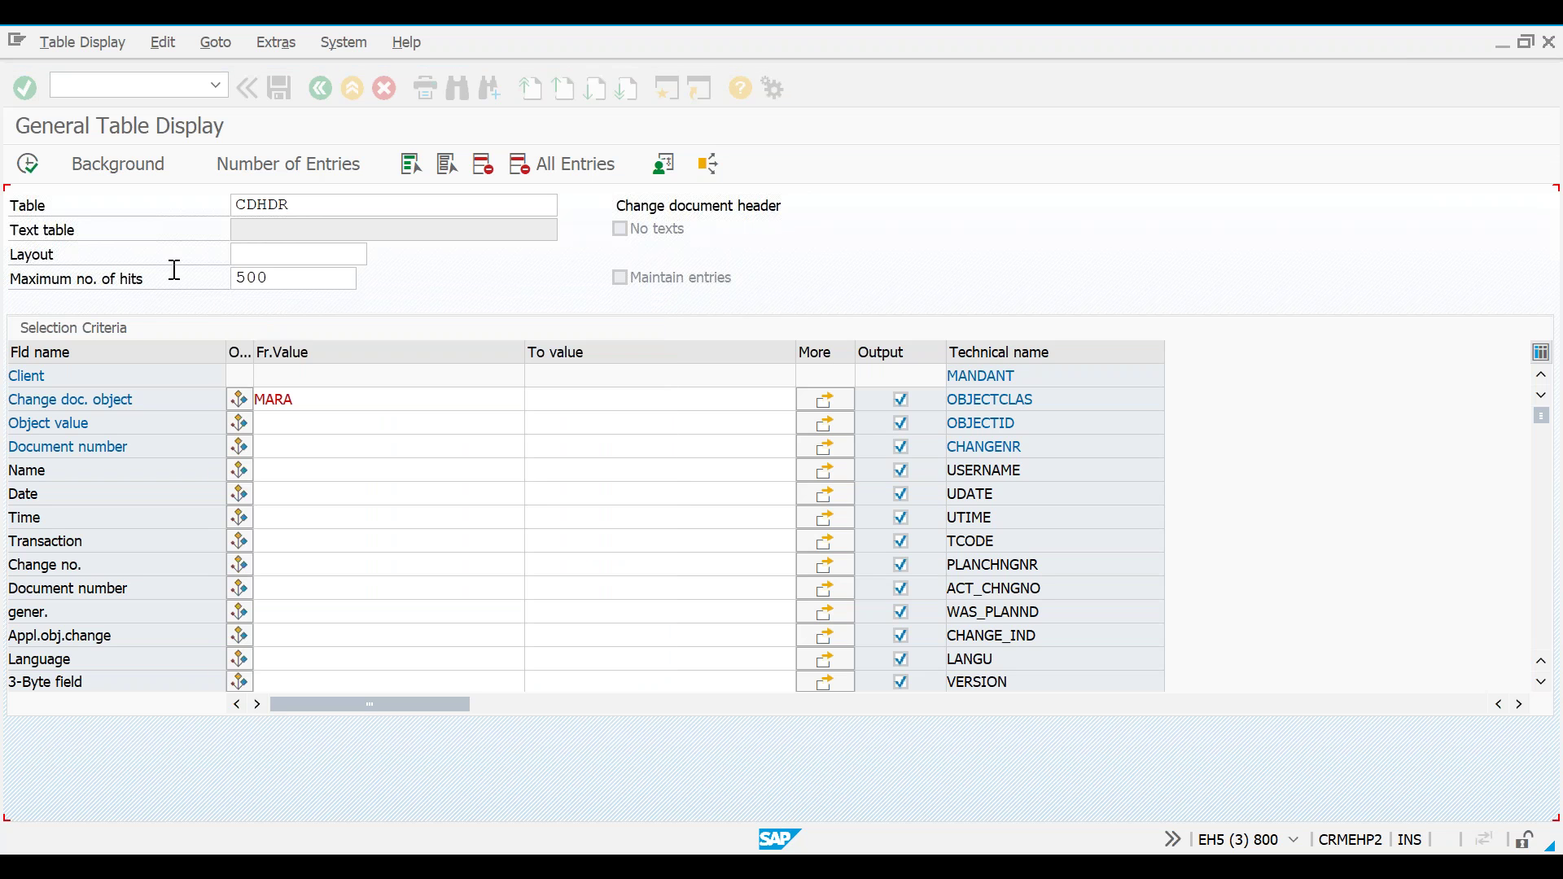
{"action": "left_click", "coordinate": [29, 167]}
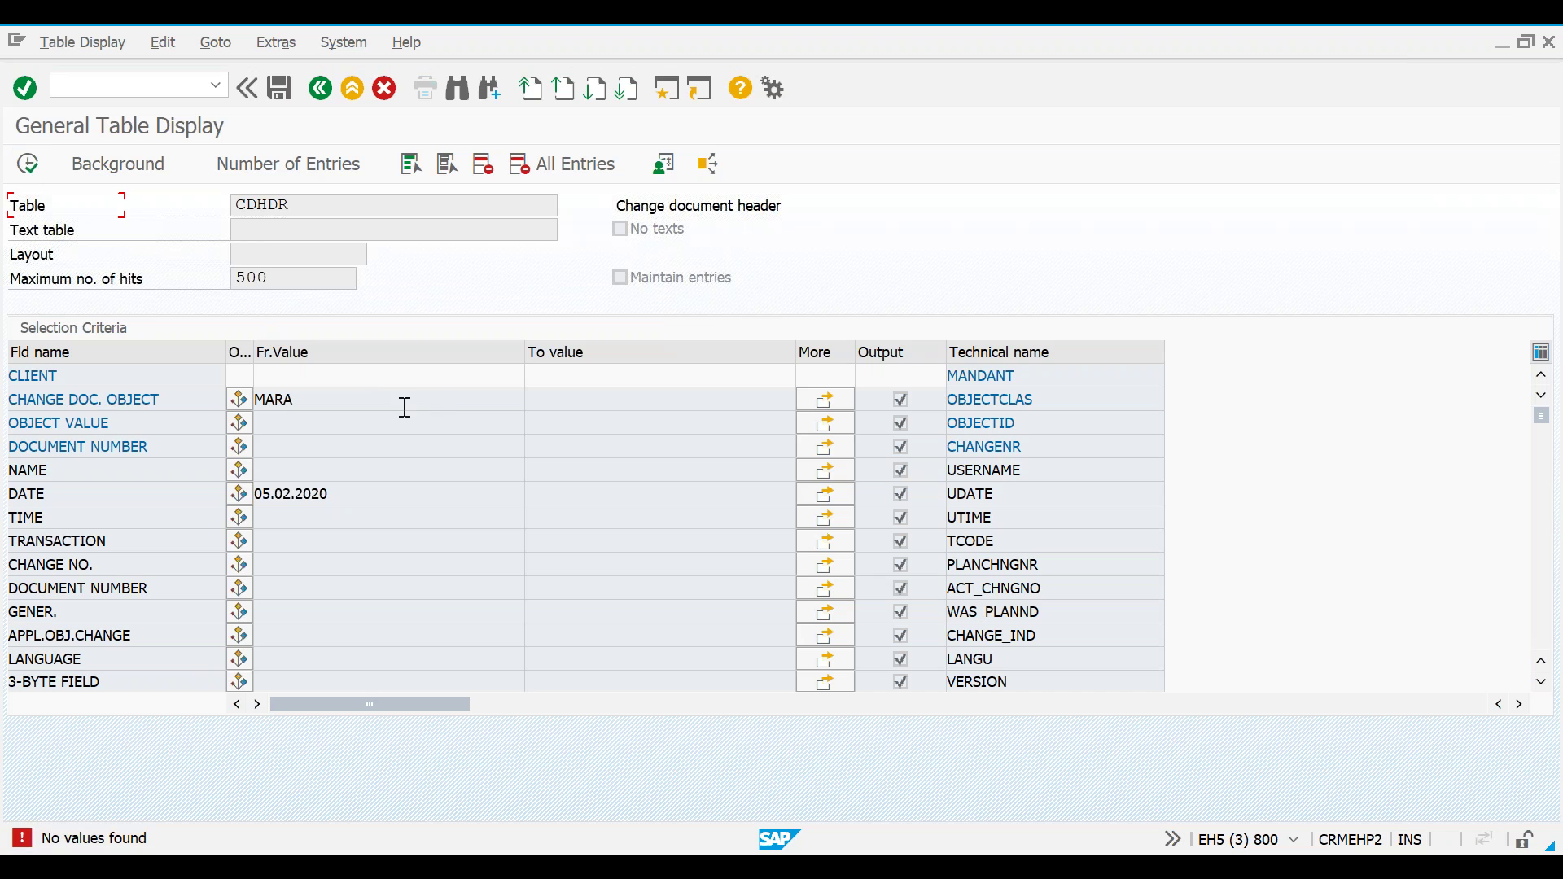
{"action": "key", "text": "Return"}
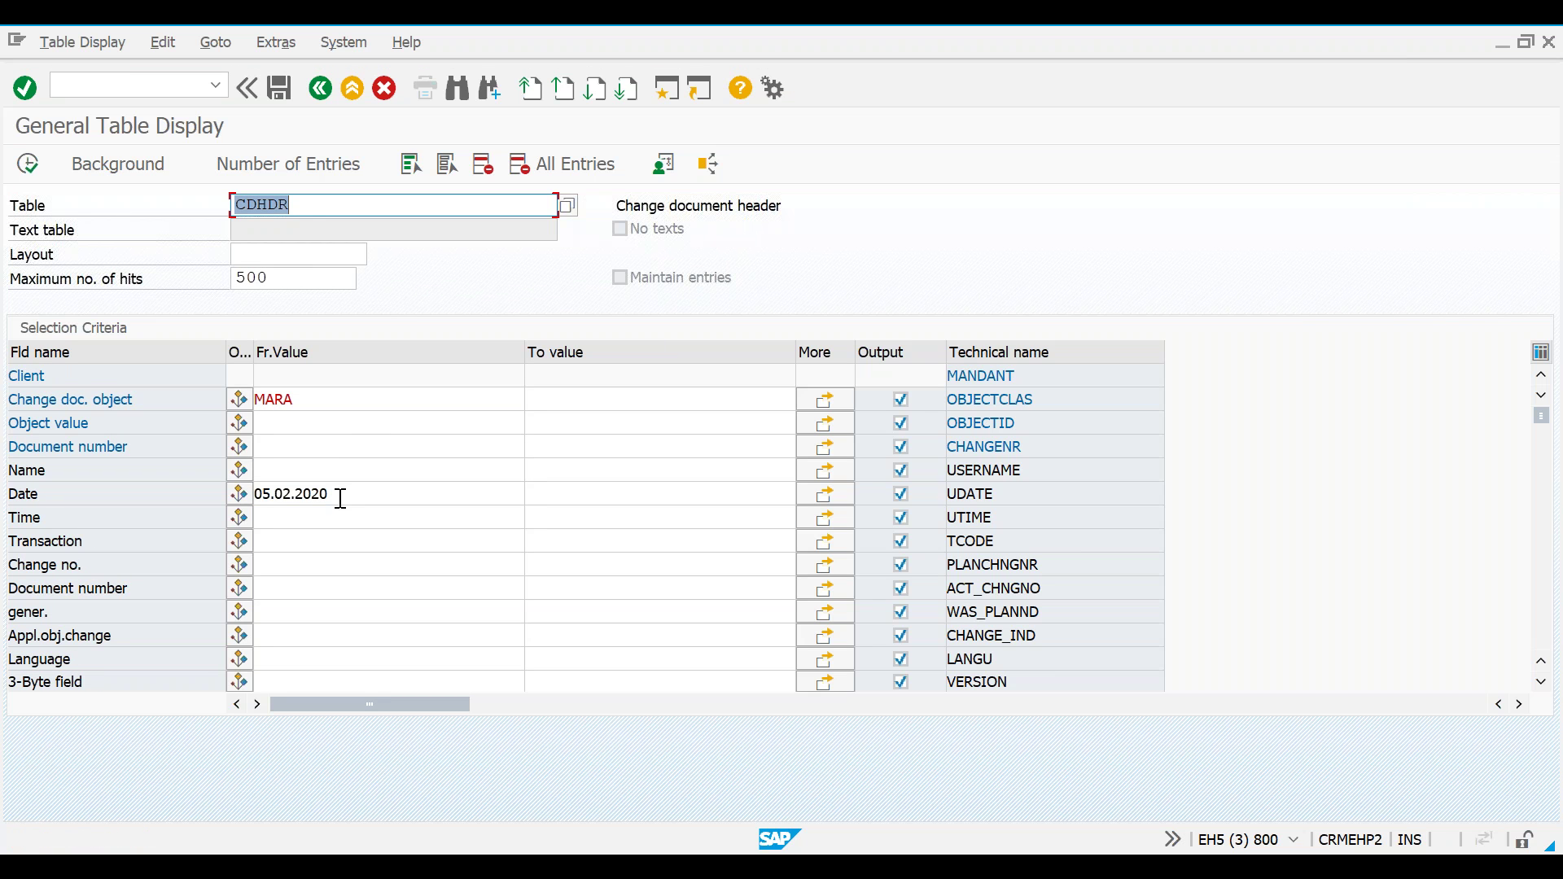
Search table CDHDR for MARA change documents dated 04.02.2020.
{"action": "left_click_drag", "start_coordinate": [343, 497], "coordinate": [257, 494]}
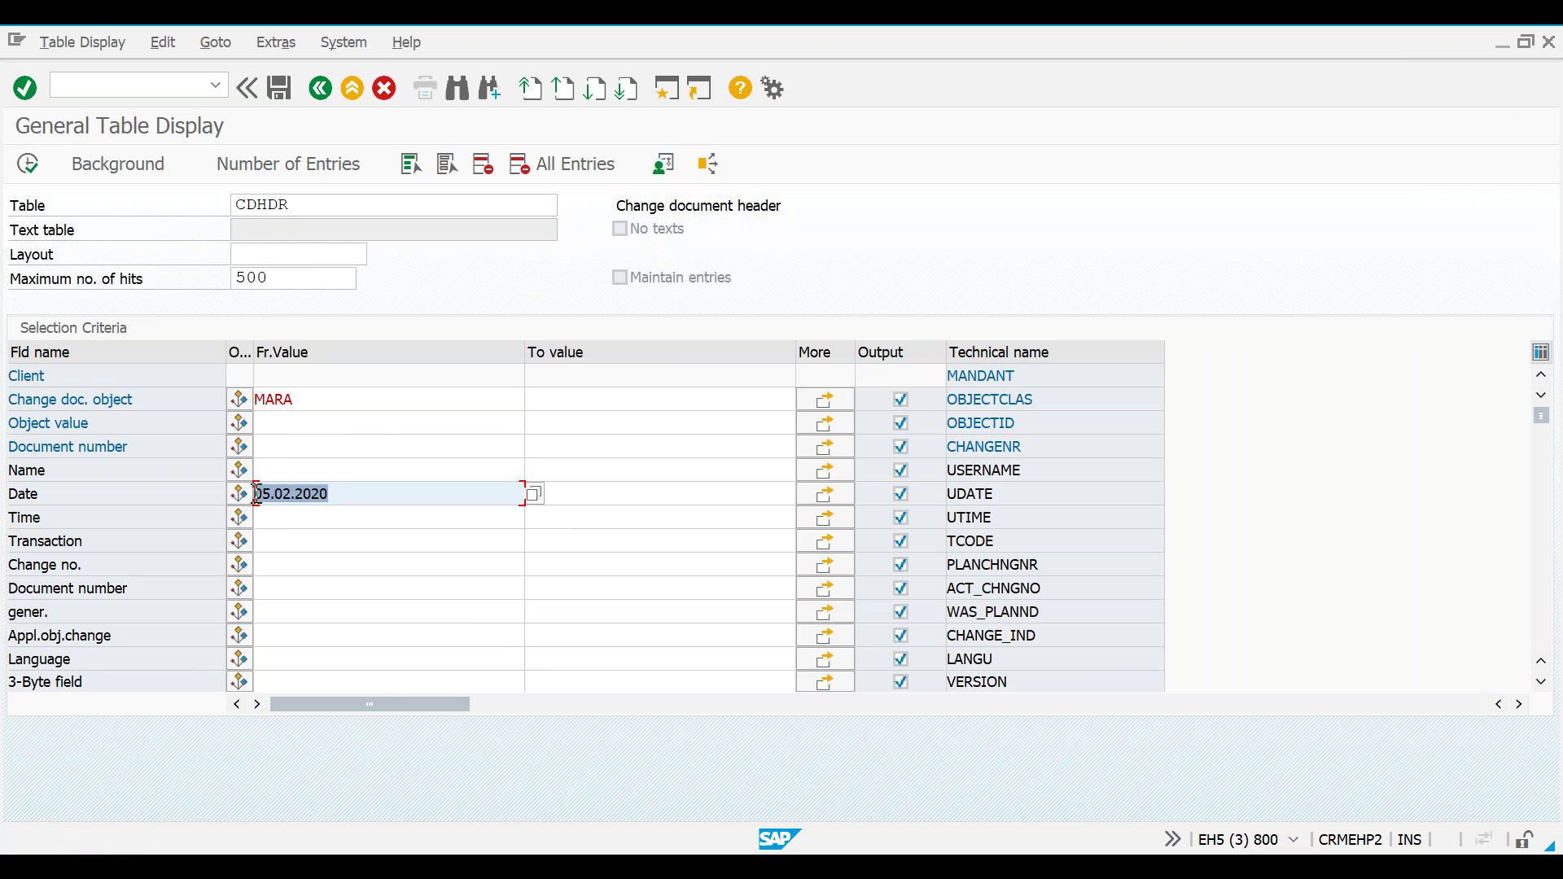
{"action": "left_click", "coordinate": [262, 494]}
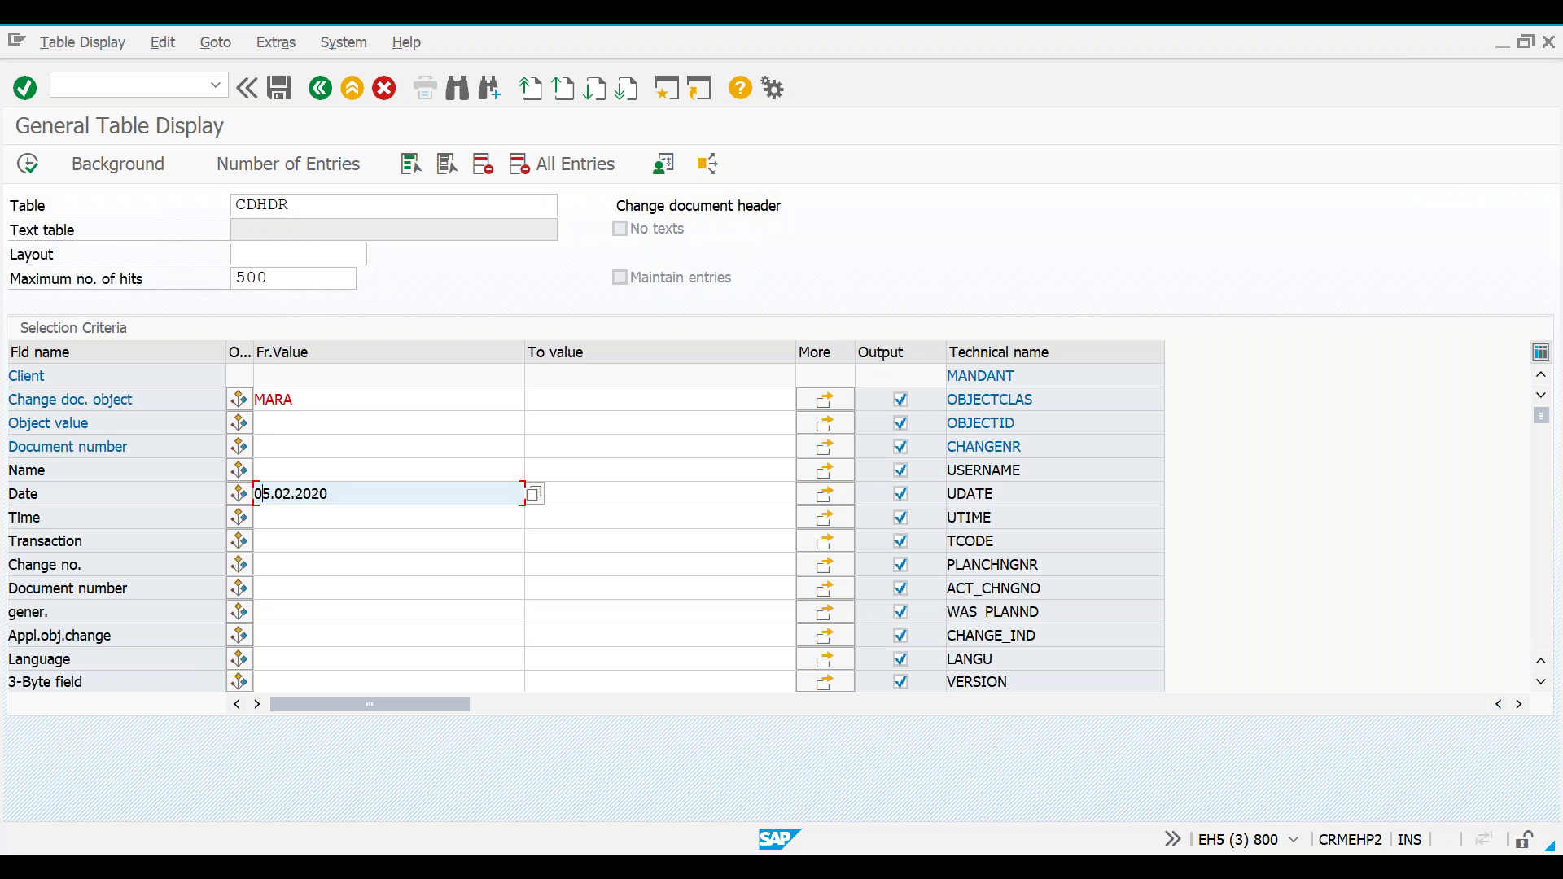
{"action": "key", "text": "Delete"}
{"action": "type", "text": "4"}
{"action": "left_click", "coordinate": [31, 164]}
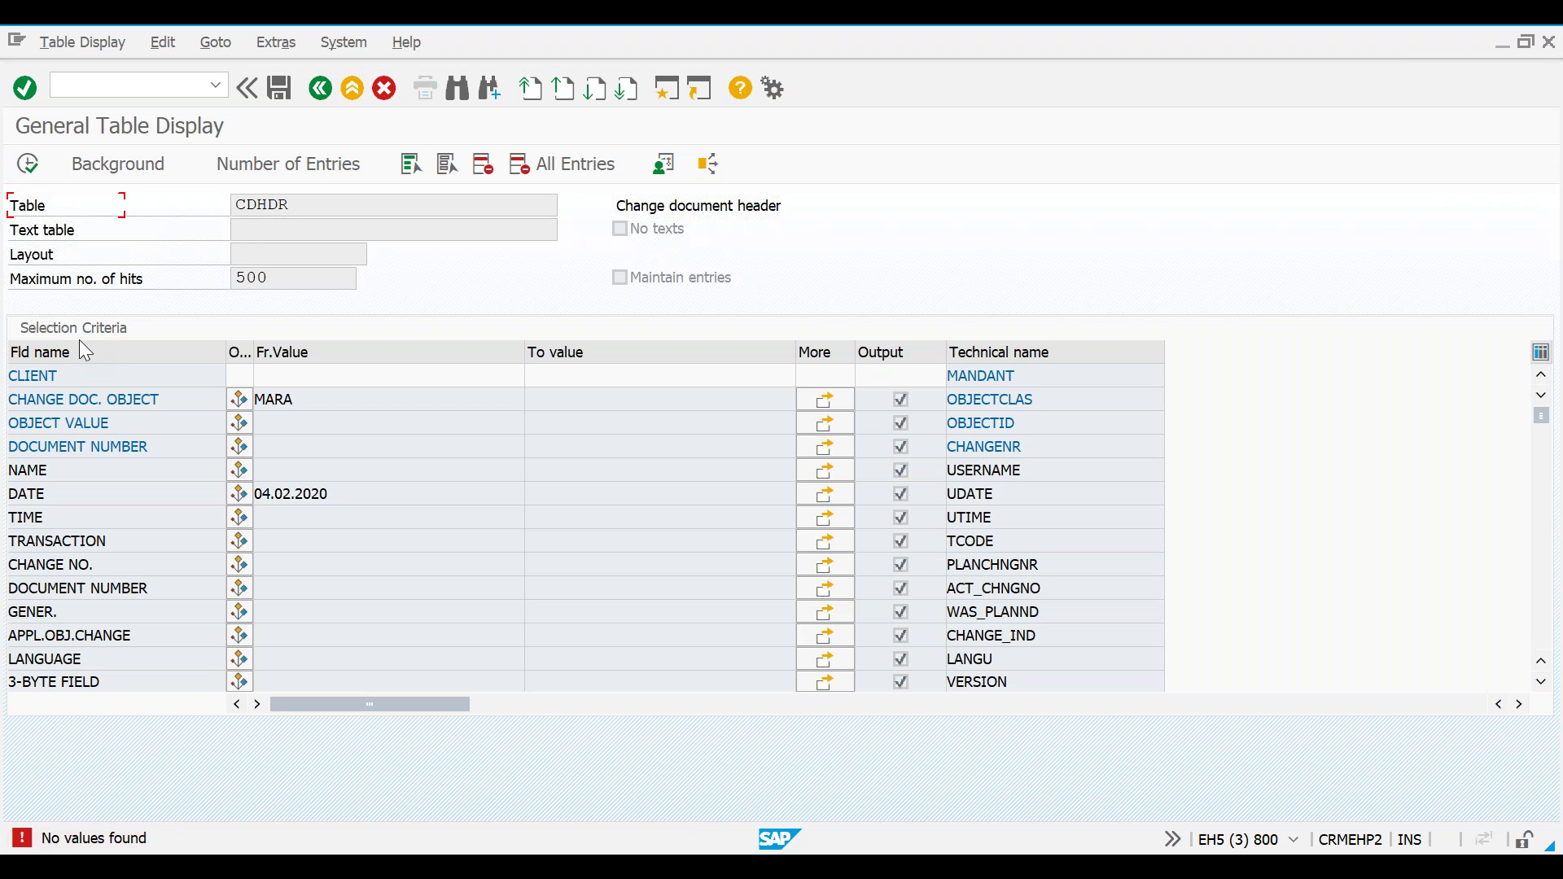
{"action": "key", "text": "Return"}
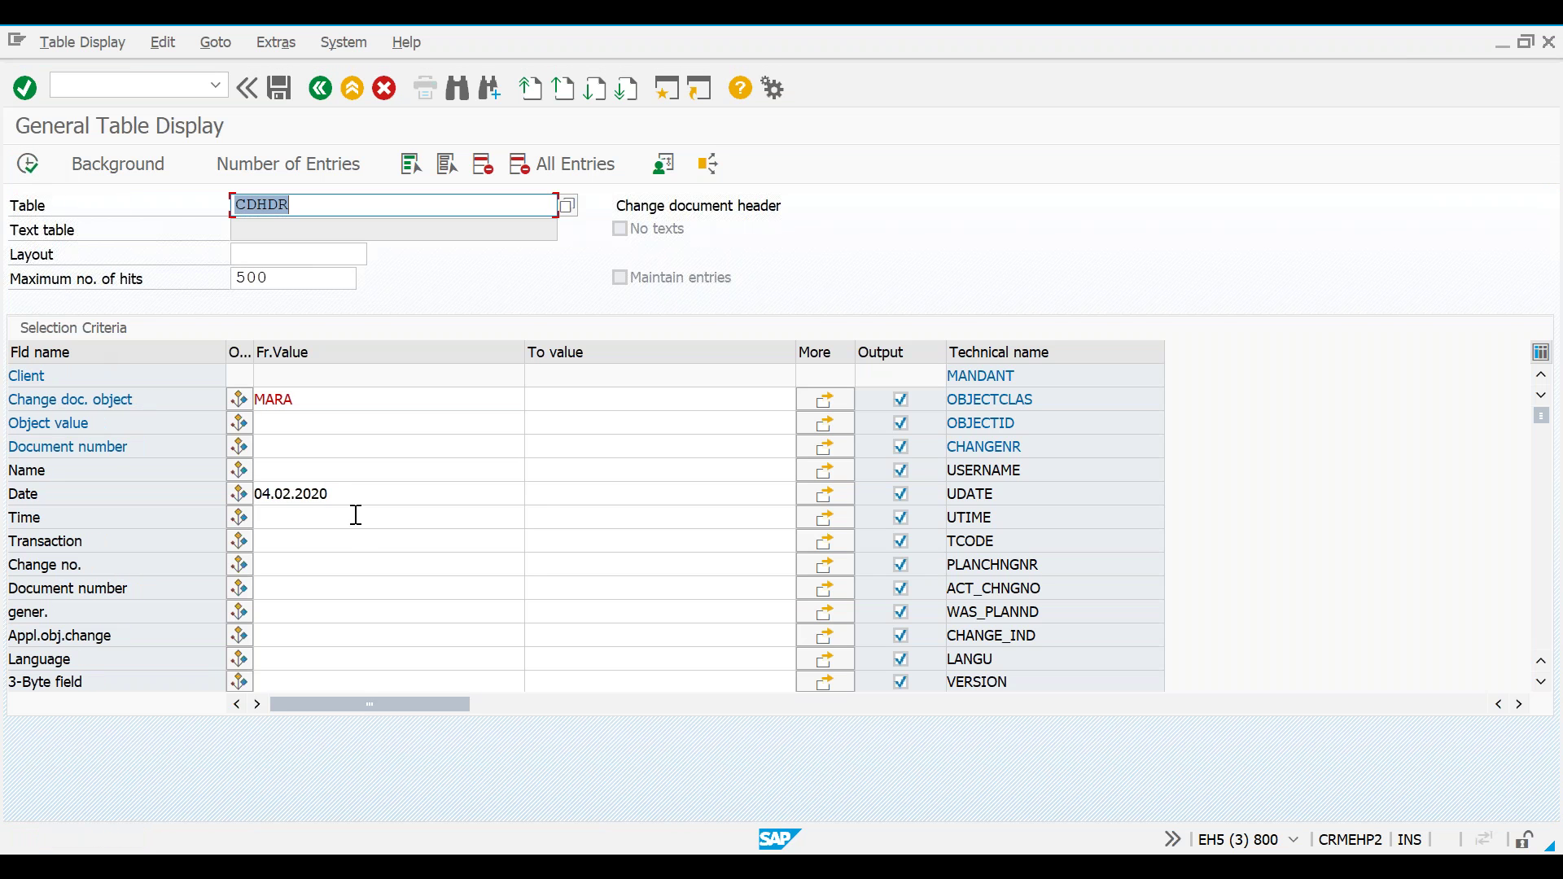
Clear the date and change document object criteria and search CDHDR by the user name instead.
{"action": "double_click", "coordinate": [332, 500]}
{"action": "key", "text": "Delete"}
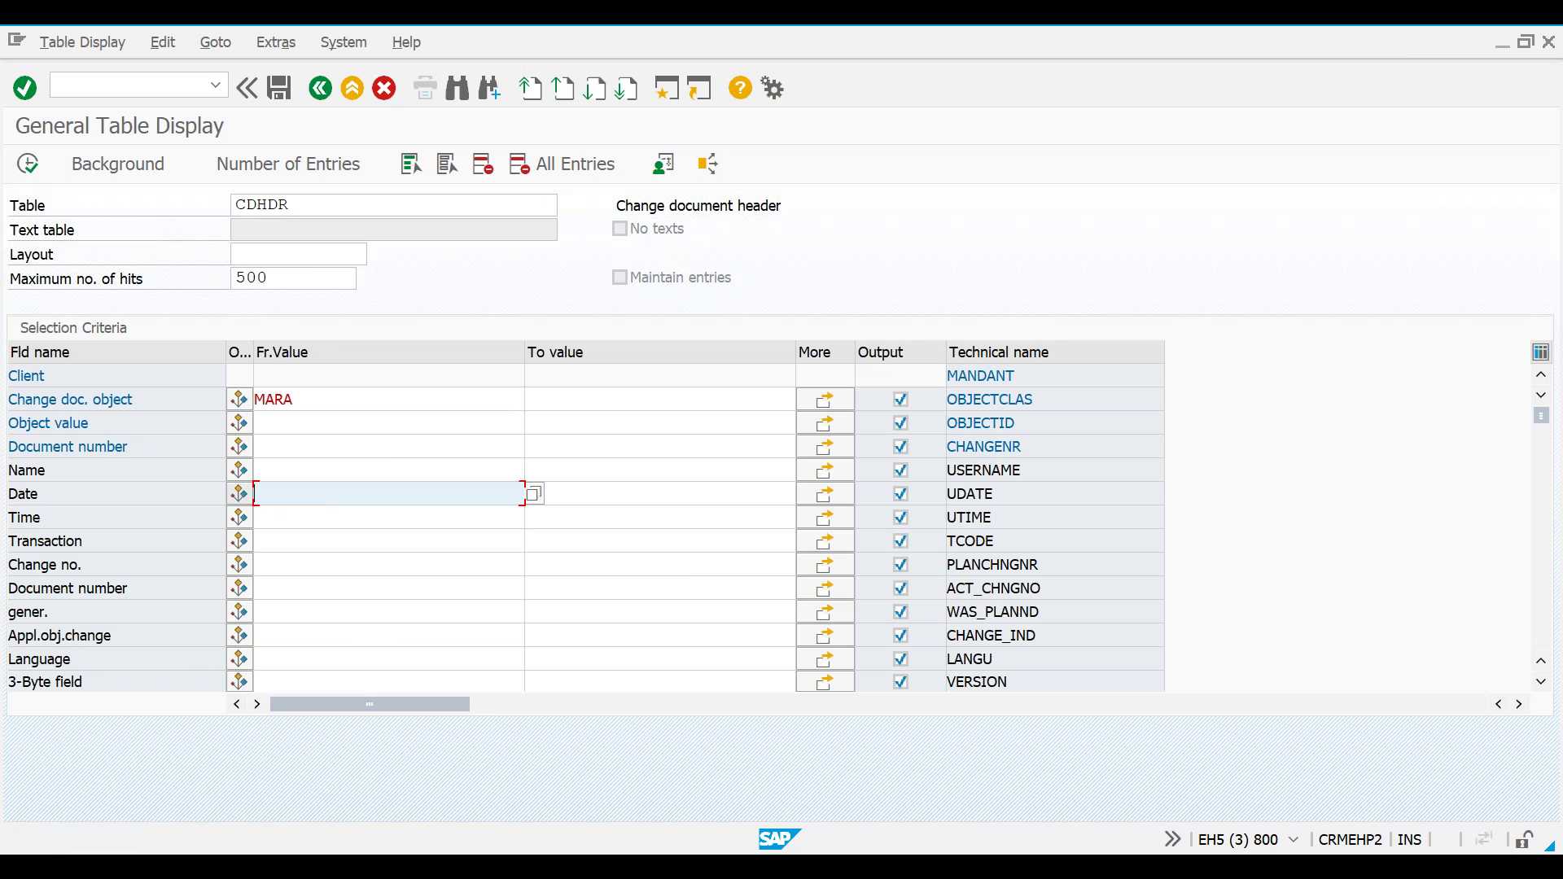
{"action": "left_click", "coordinate": [297, 470]}
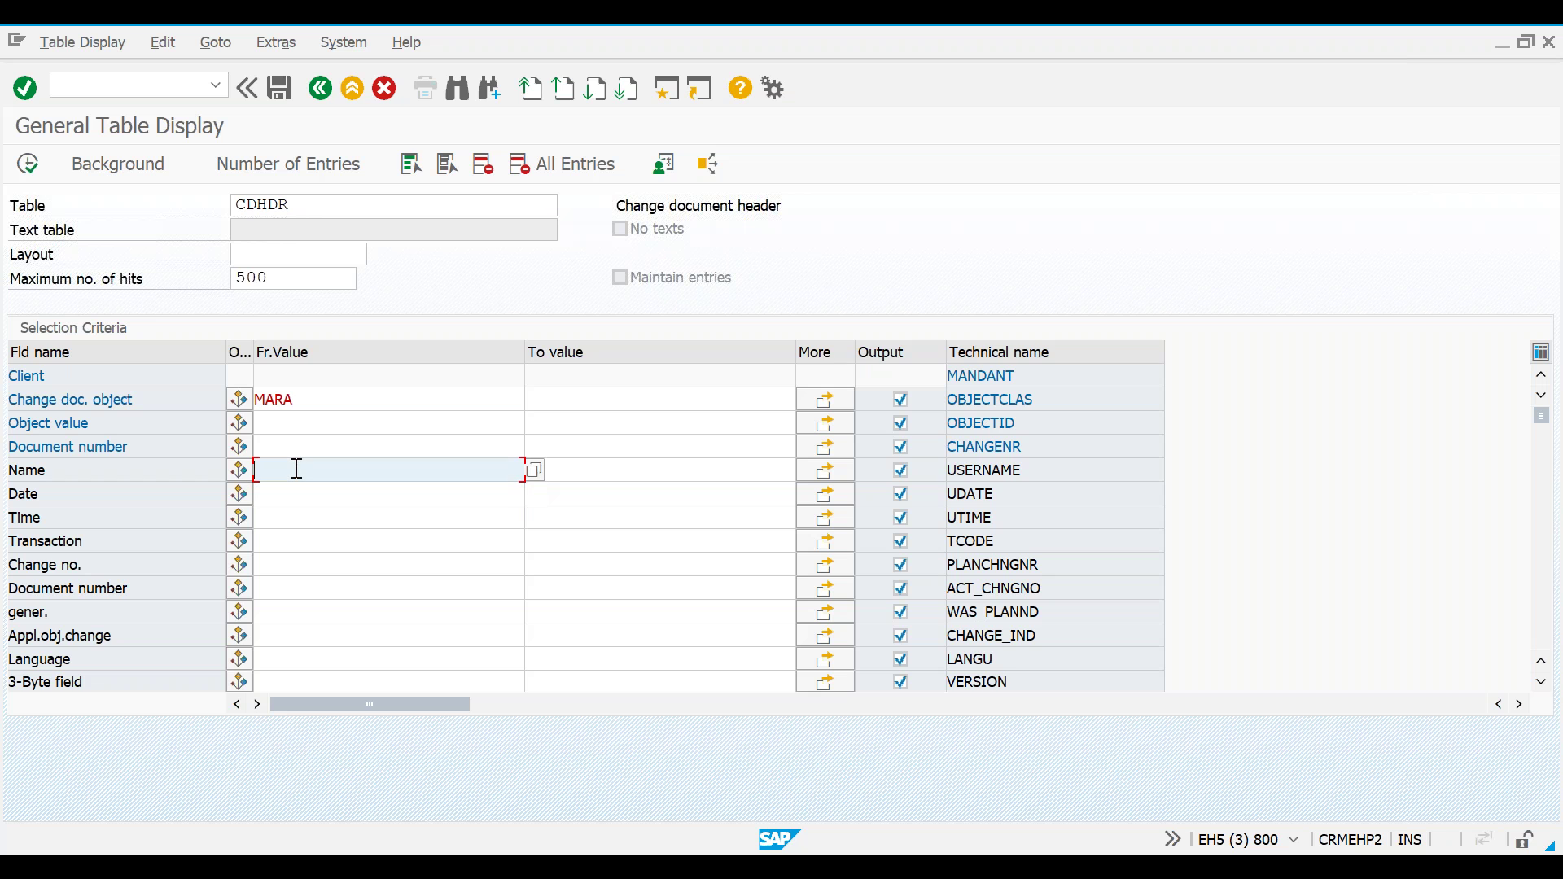
{"action": "type", "text": "3"}
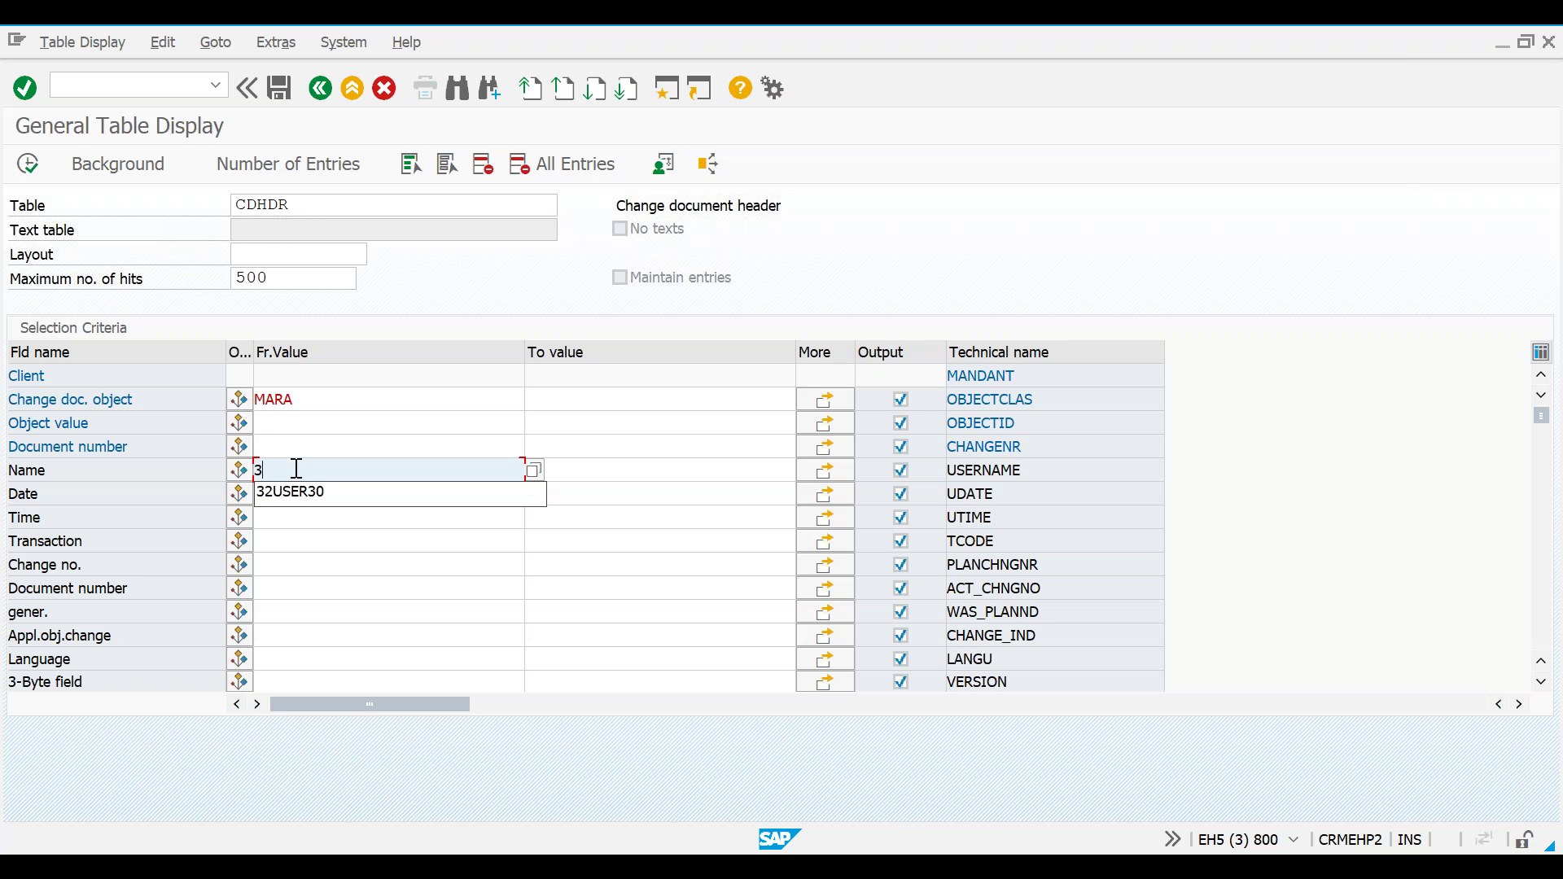
{"action": "key", "text": "Down"}
{"action": "key", "text": "Return"}
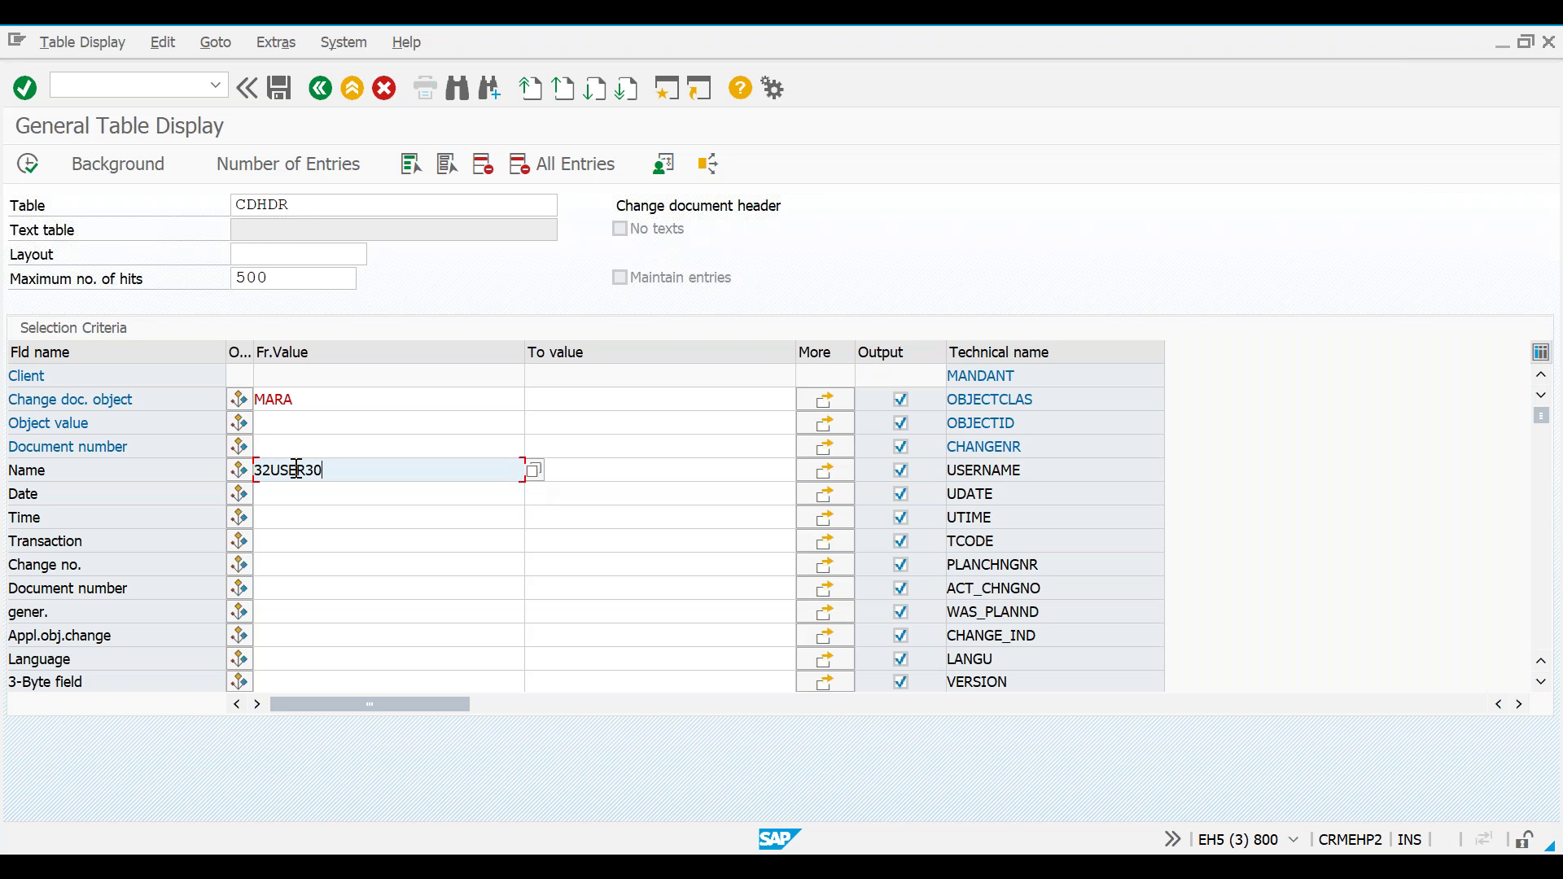
{"action": "double_click", "coordinate": [300, 401]}
{"action": "key", "text": "Delete"}
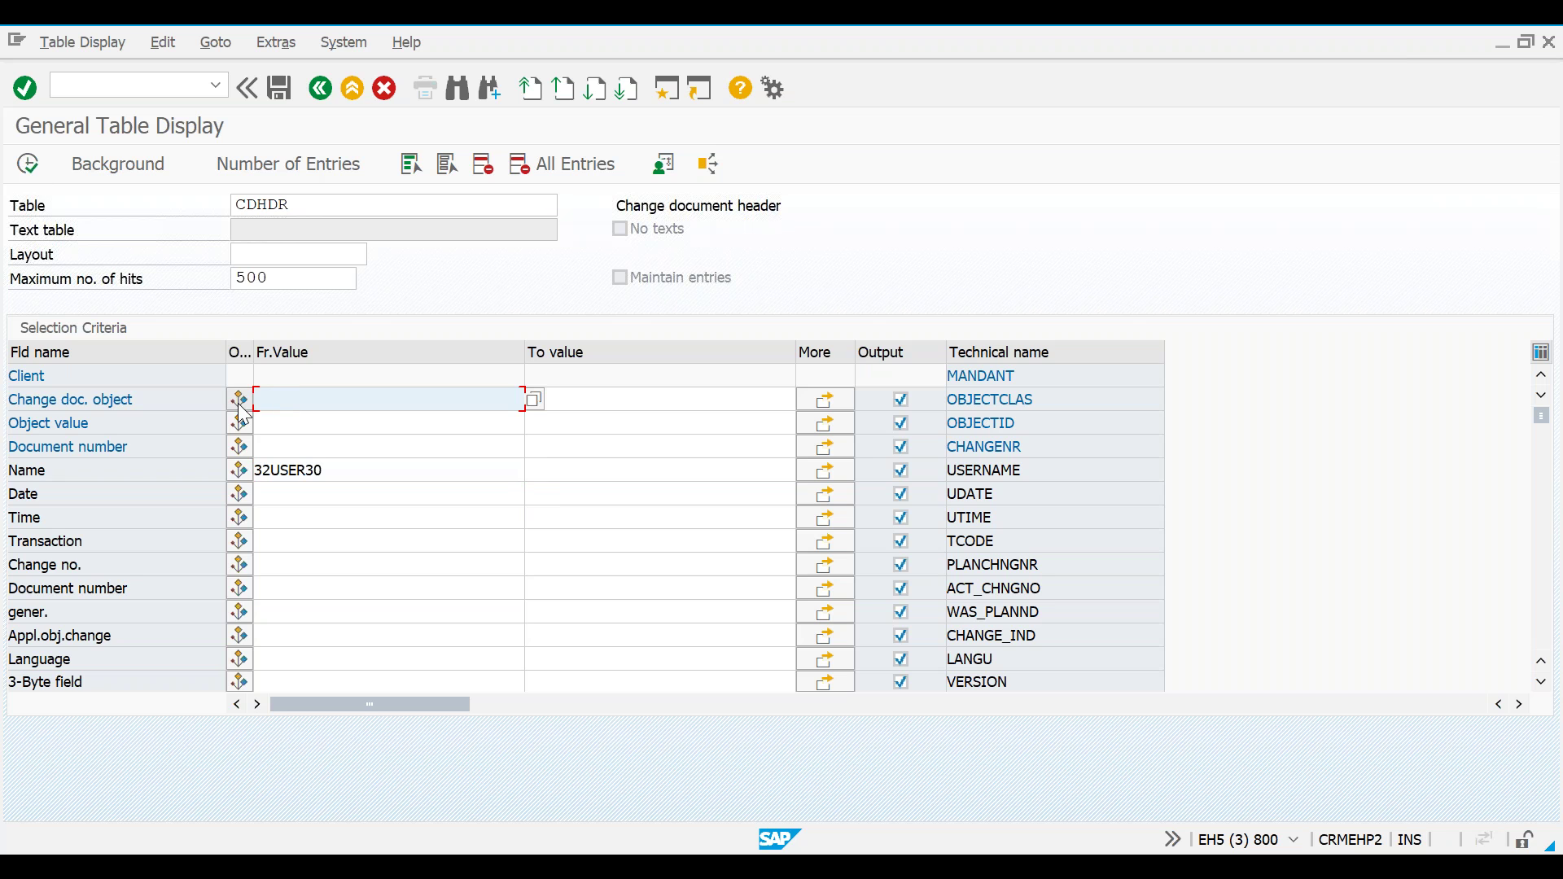
{"action": "left_click", "coordinate": [25, 171]}
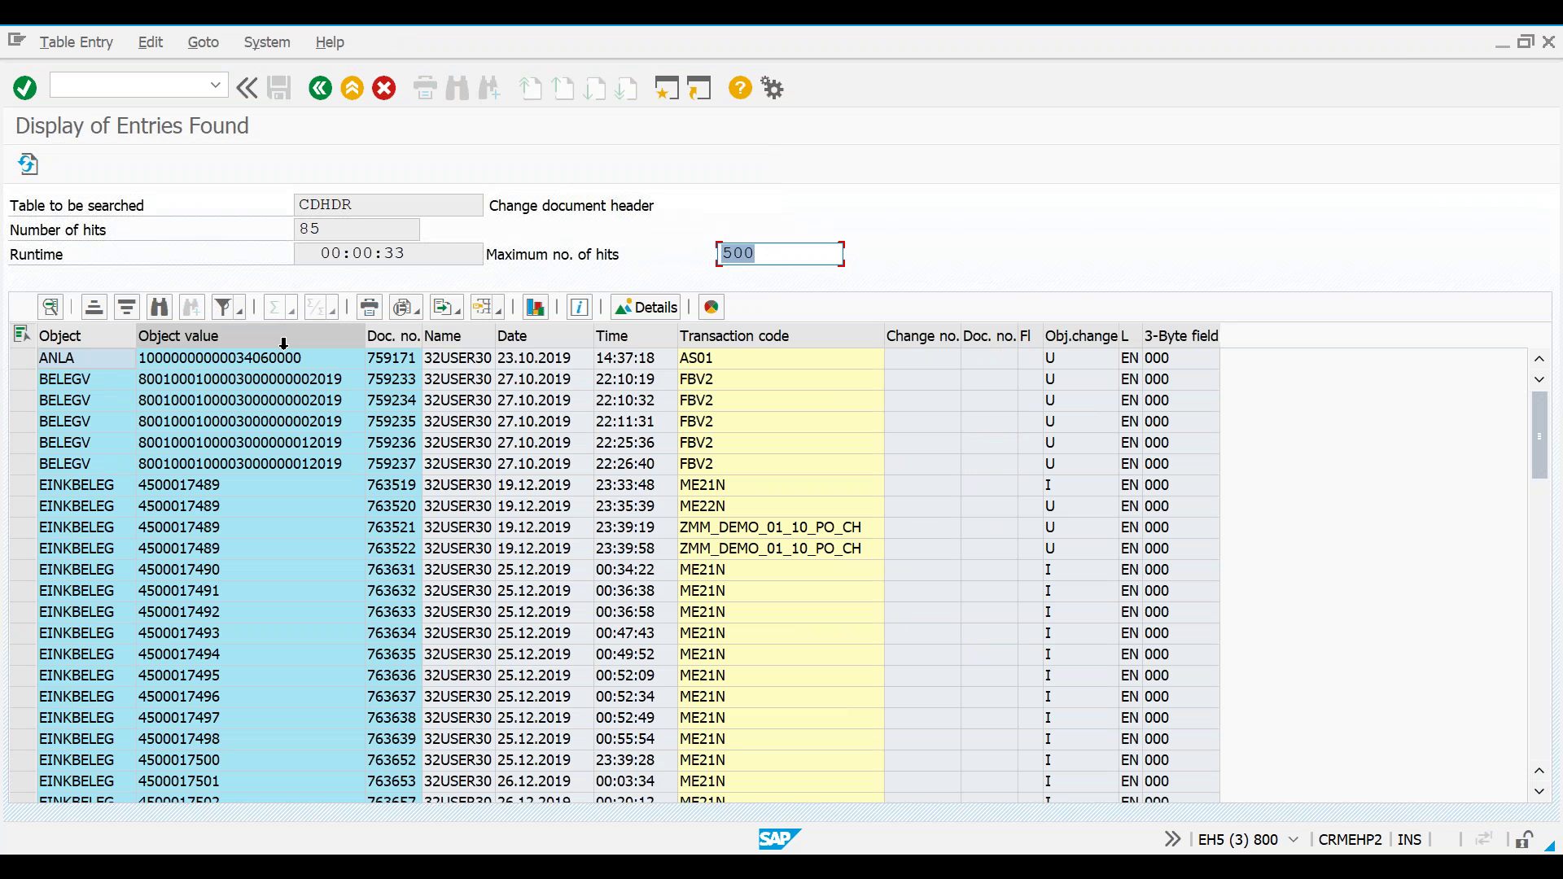
Sort the CDHDR entries by date in descending order and select the document number of the M-17 change.
{"action": "left_click", "coordinate": [532, 337]}
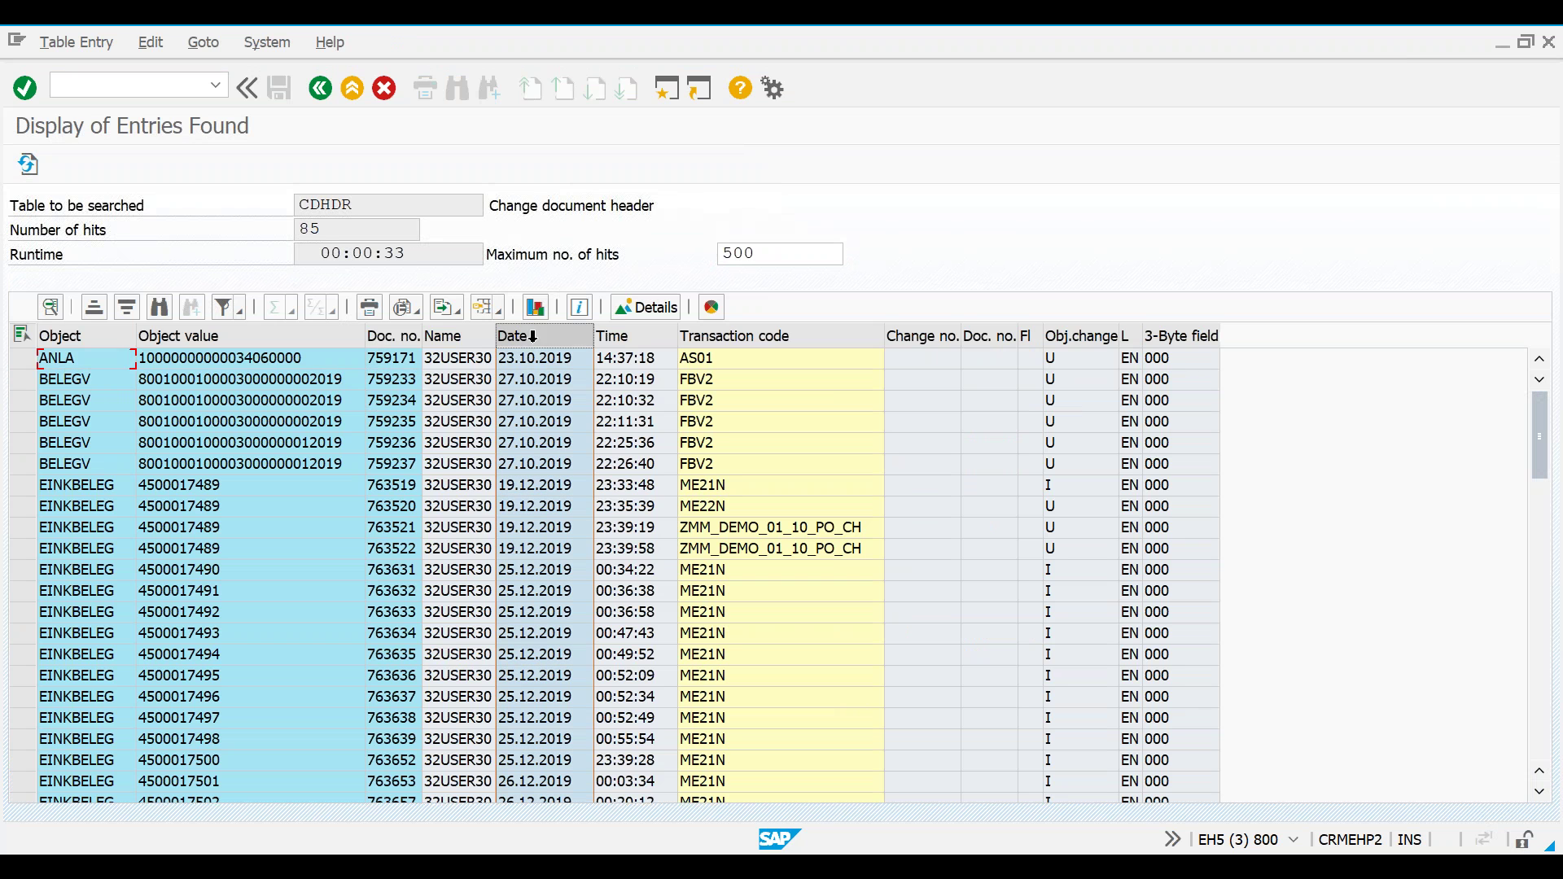
{"action": "left_click", "coordinate": [130, 311]}
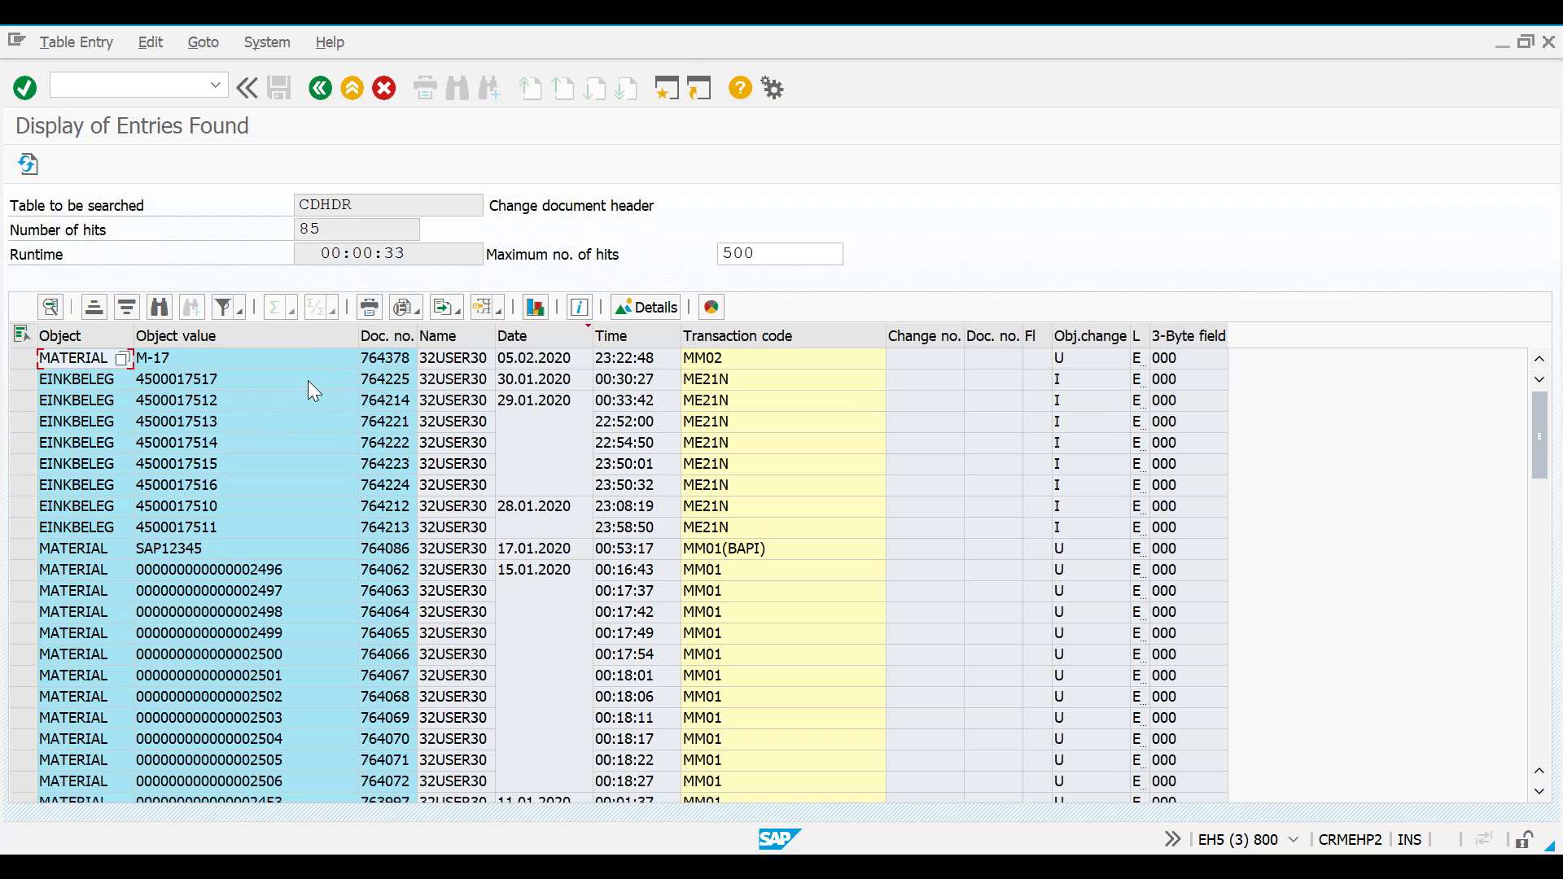
{"action": "left_click", "coordinate": [384, 360]}
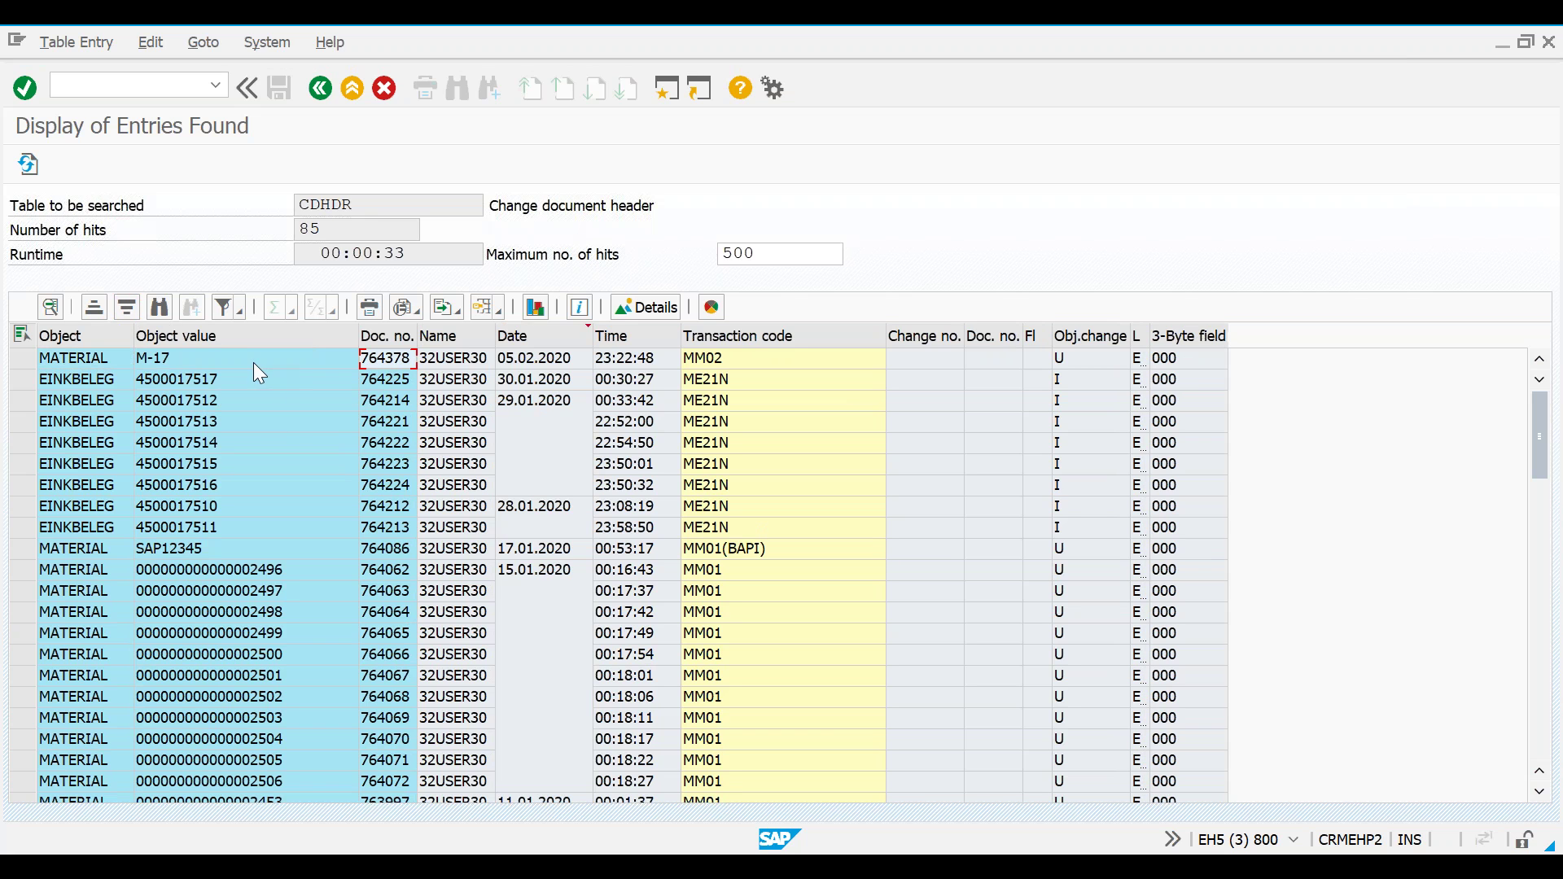
Open a new session with transaction SE16 and load the change document item table CDPOS.
{"action": "left_click", "coordinate": [667, 89]}
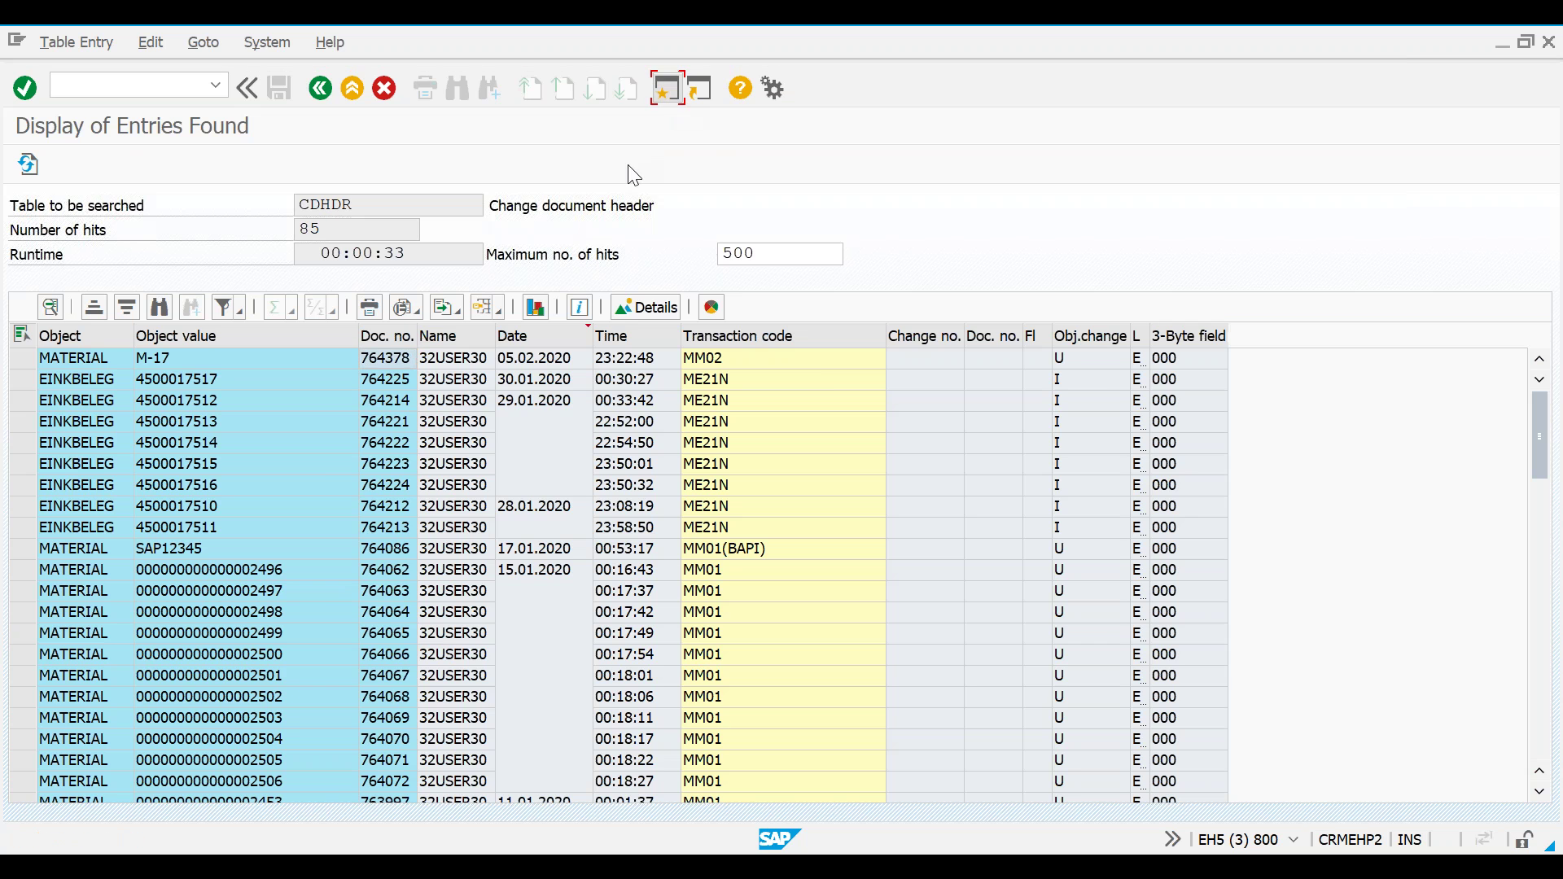
{"action": "type", "text": "se16"}
{"action": "key", "text": "Return"}
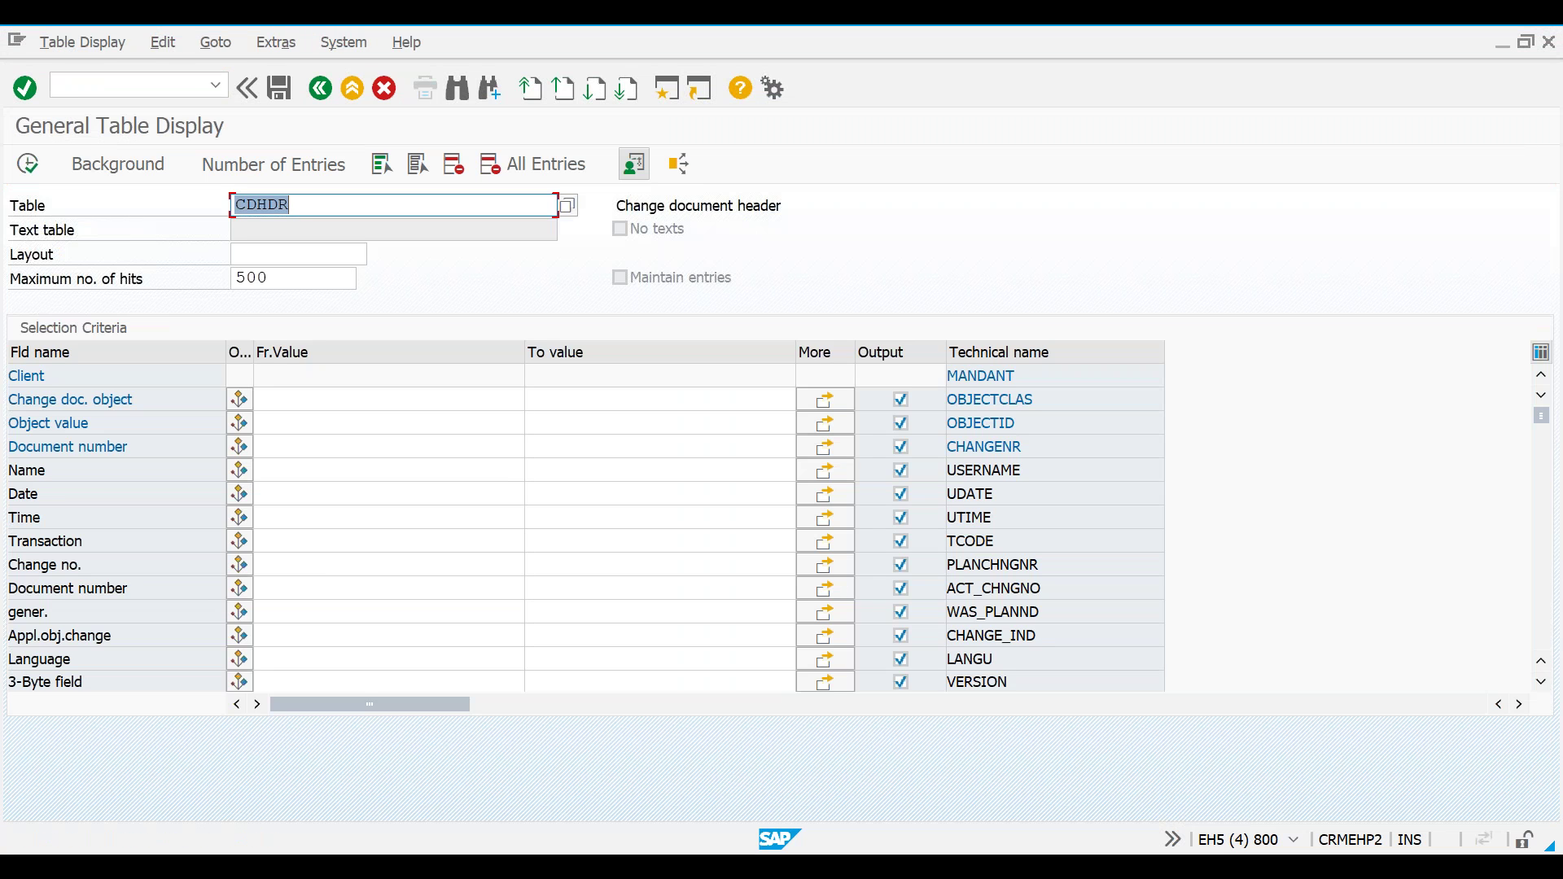
{"action": "type", "text": "cdpos"}
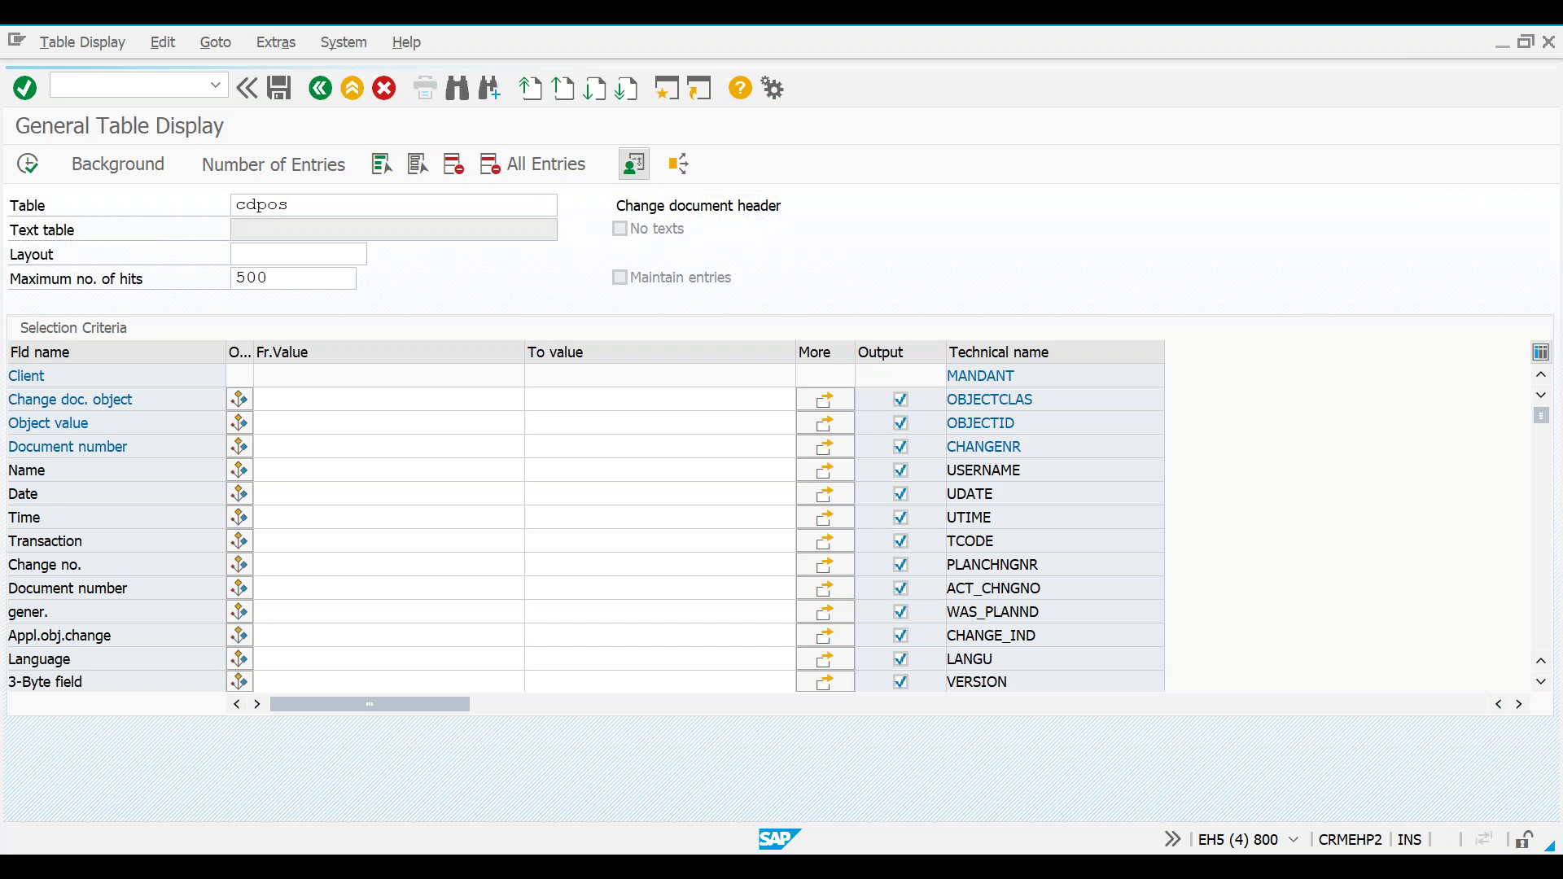
{"action": "key", "text": "Return"}
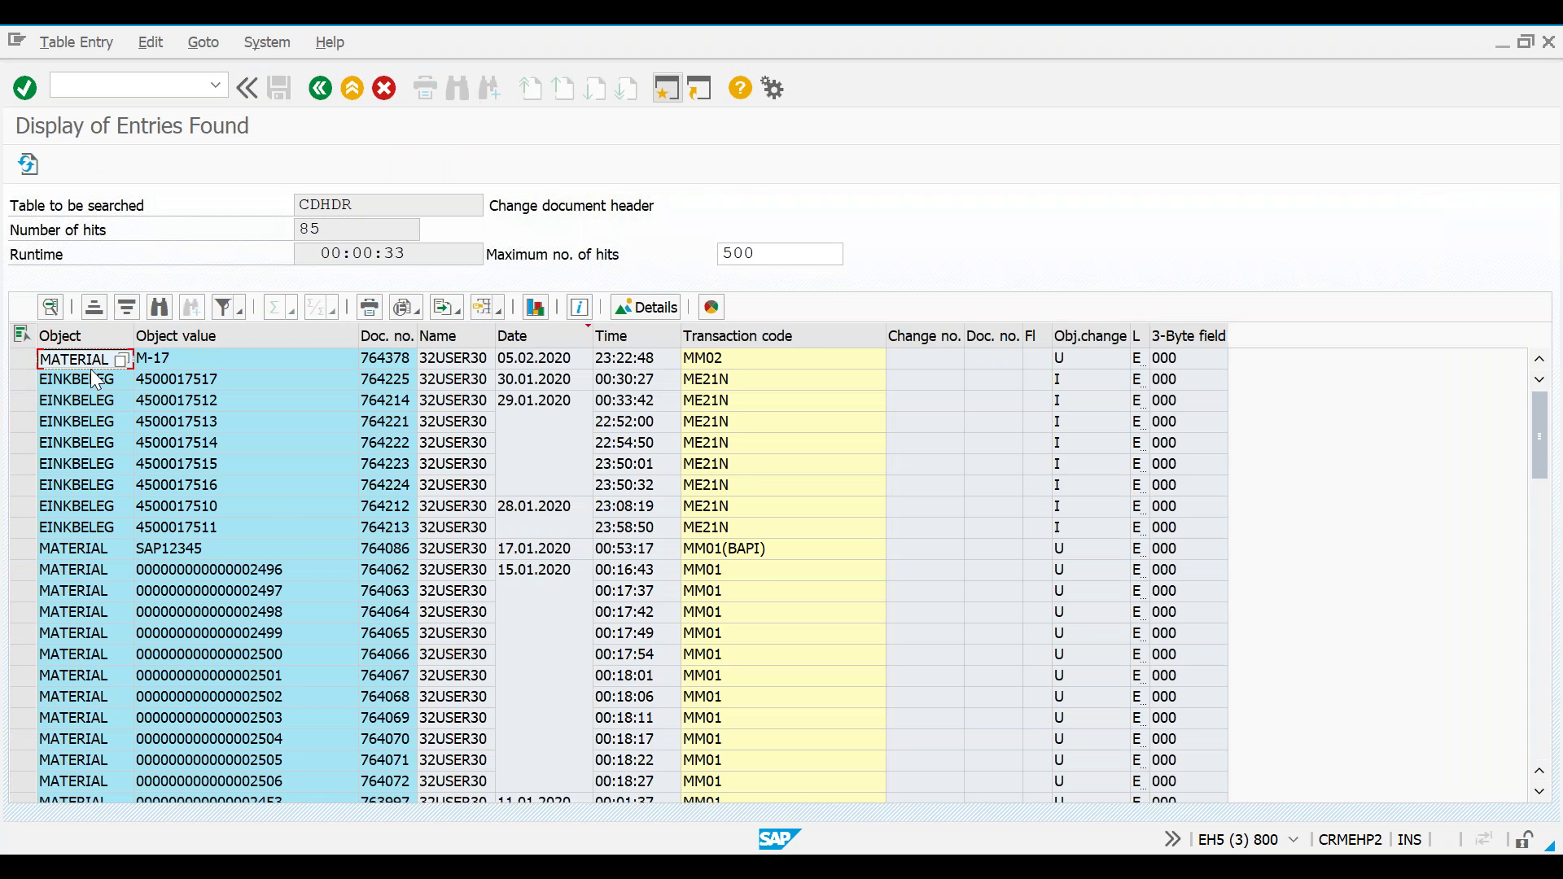
Search table CDPOS for change document object MATERIAL and object value M-17.
{"action": "key", "text": "alt+Tab"}
{"action": "left_click", "coordinate": [325, 400]}
{"action": "type", "text": "MATERIAL"}
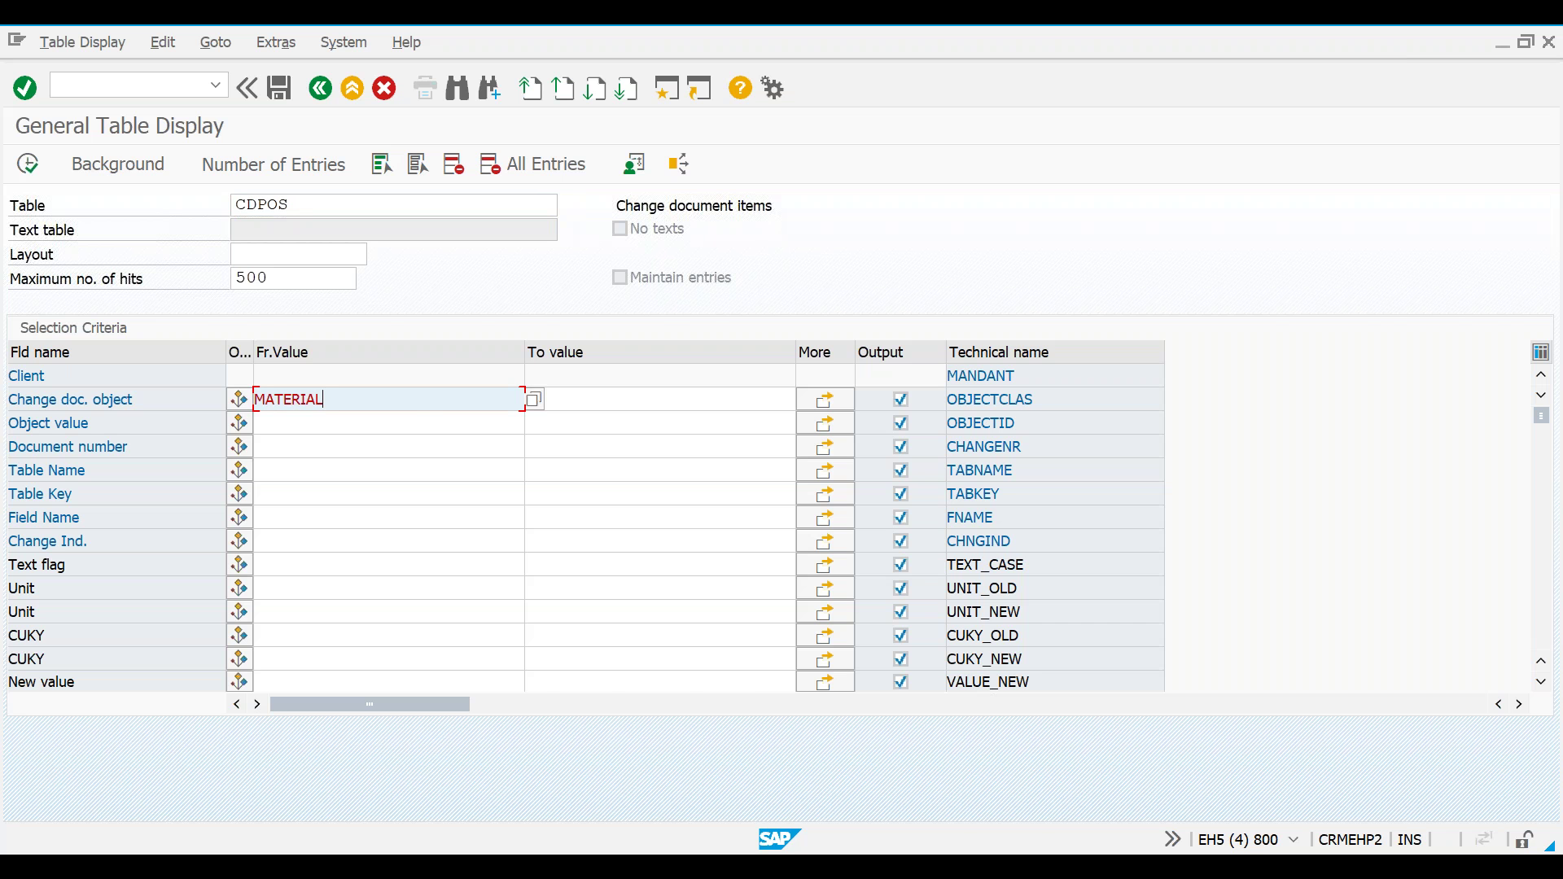
{"action": "key", "text": "alt+Tab"}
{"action": "left_click", "coordinate": [208, 359]}
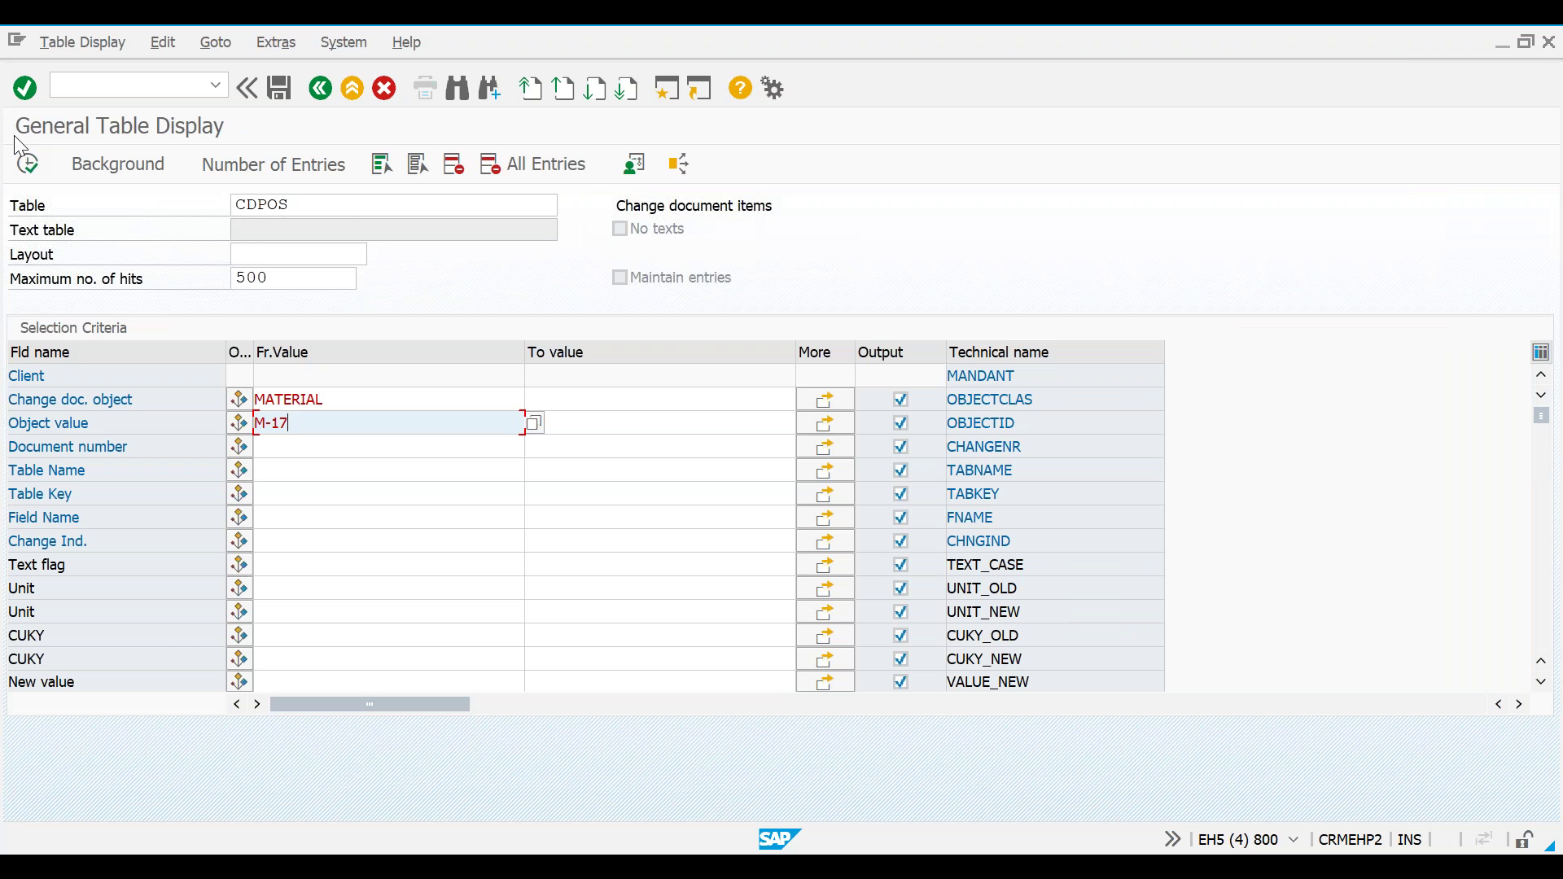
{"action": "left_click", "coordinate": [30, 165]}
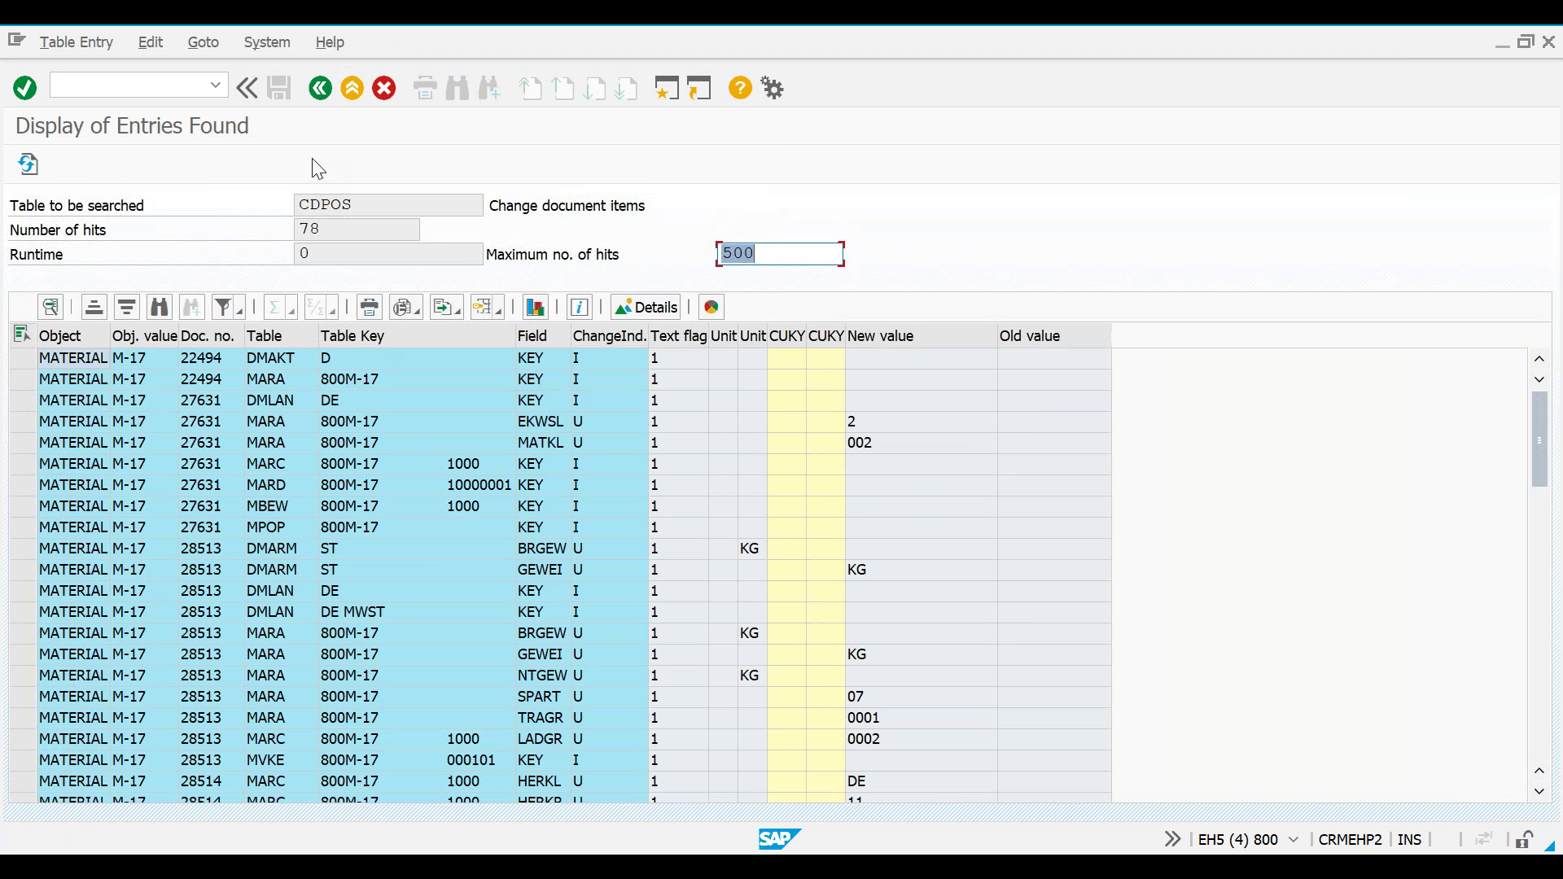
Restrict the CDPOS search to document number 764378 and select all of the change items found.
{"action": "left_click", "coordinate": [311, 103]}
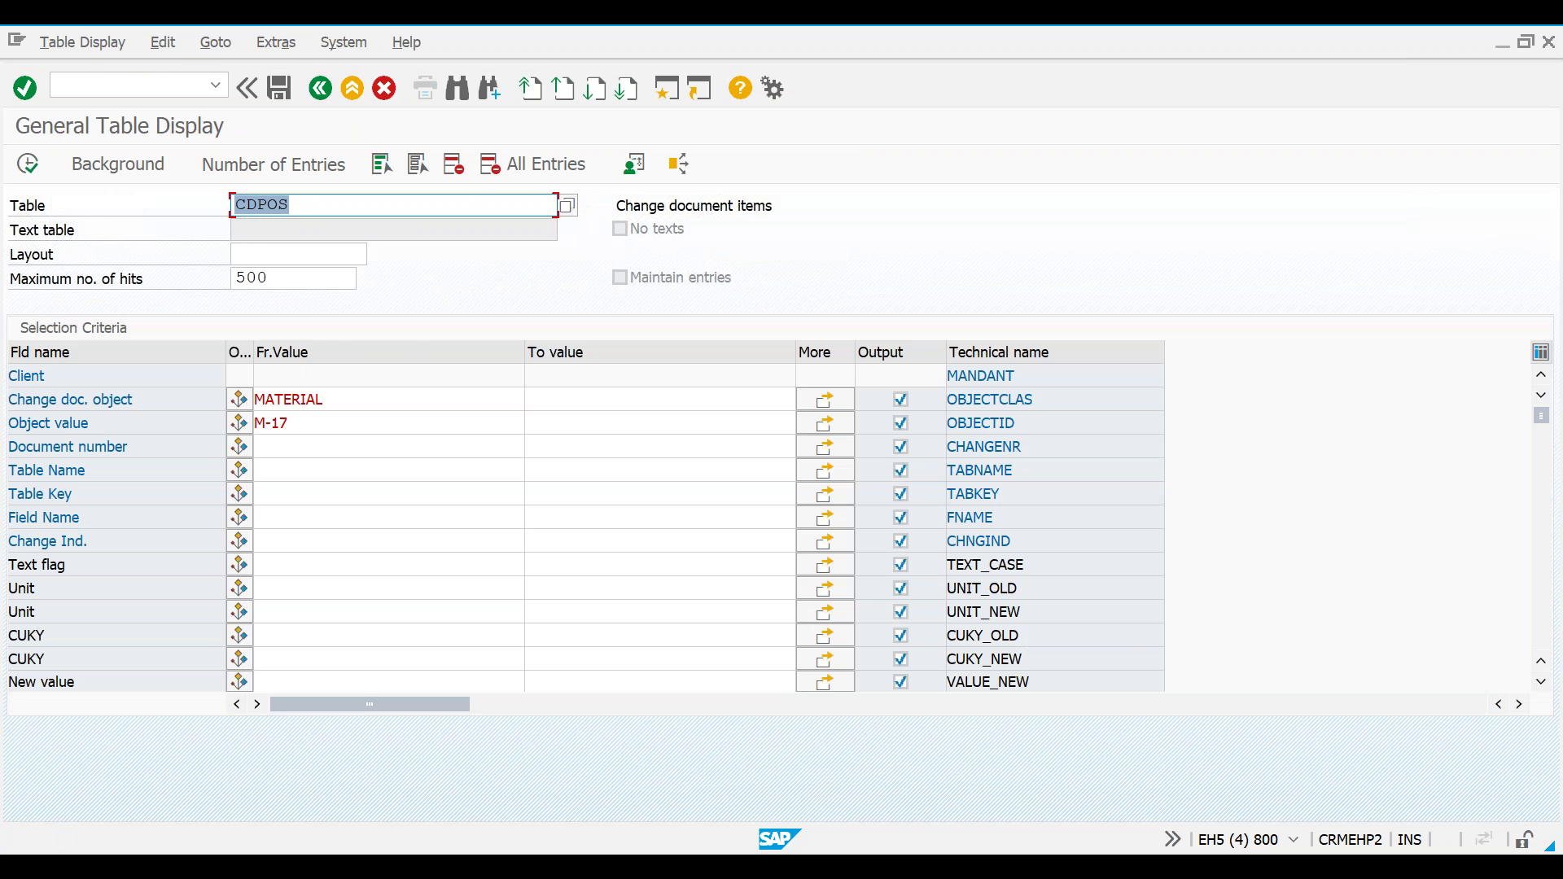
{"action": "key", "text": "alt+Tab"}
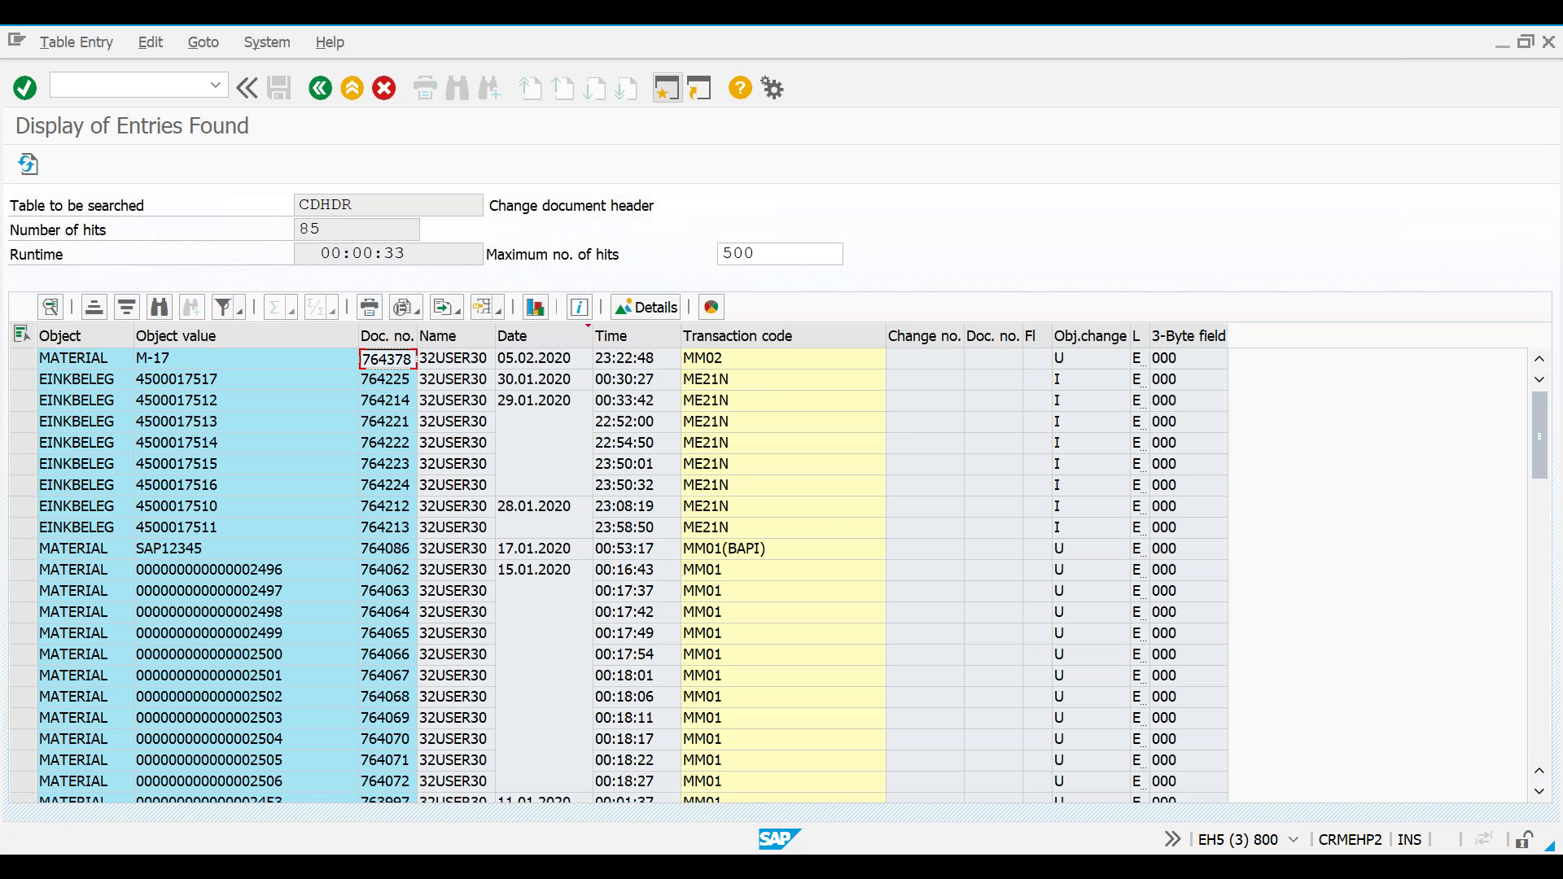
{"action": "key", "text": "alt+Tab"}
{"action": "left_click", "coordinate": [280, 447]}
{"action": "type", "text": "764378"}
{"action": "left_click", "coordinate": [27, 168]}
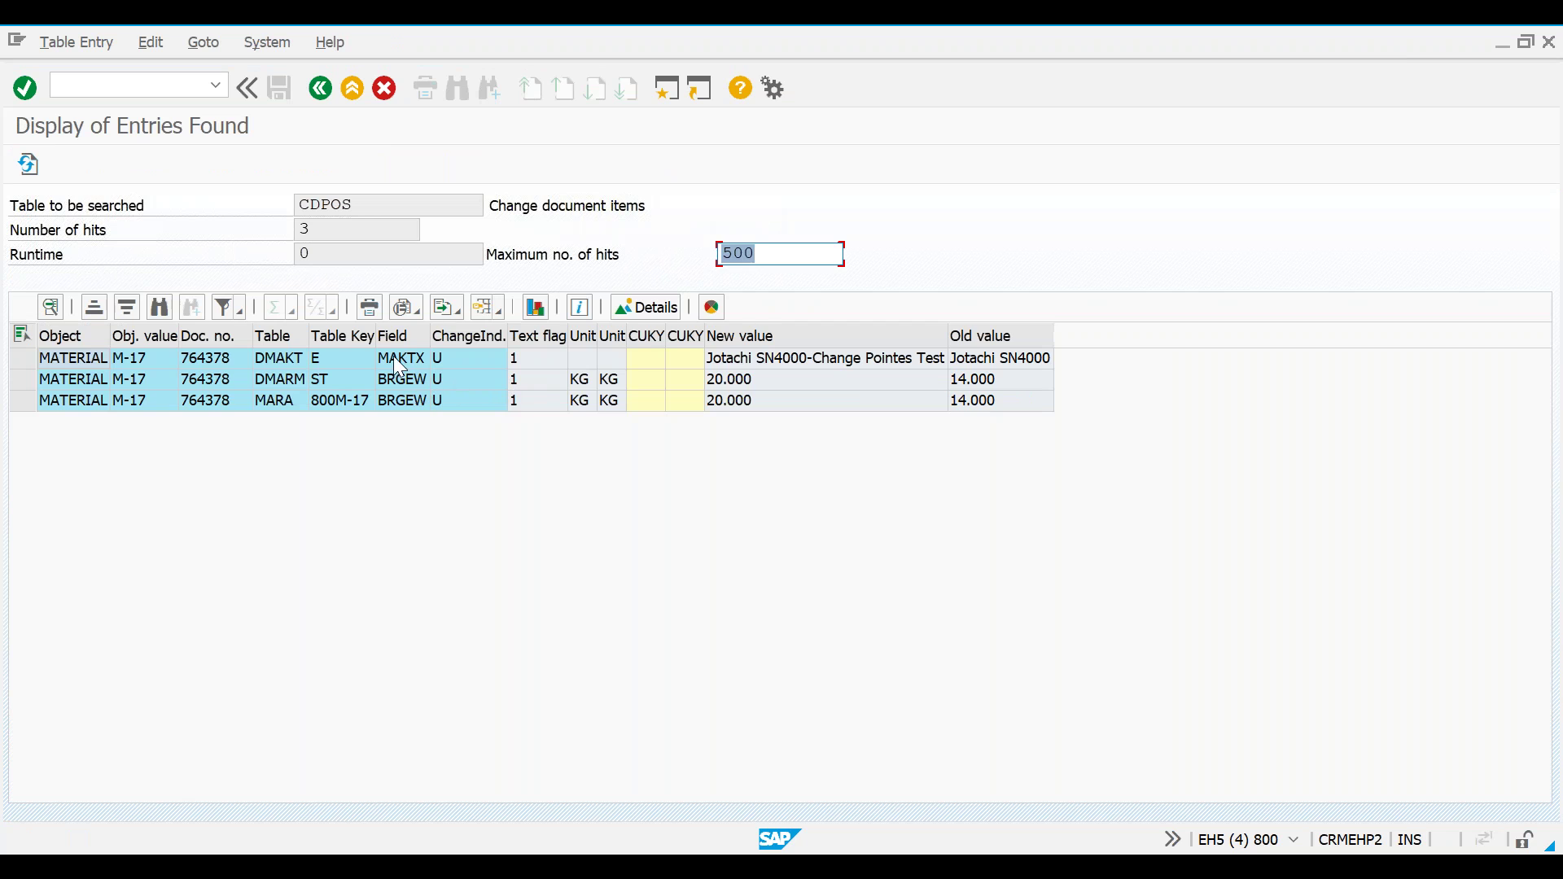
{"action": "left_click", "coordinate": [394, 363]}
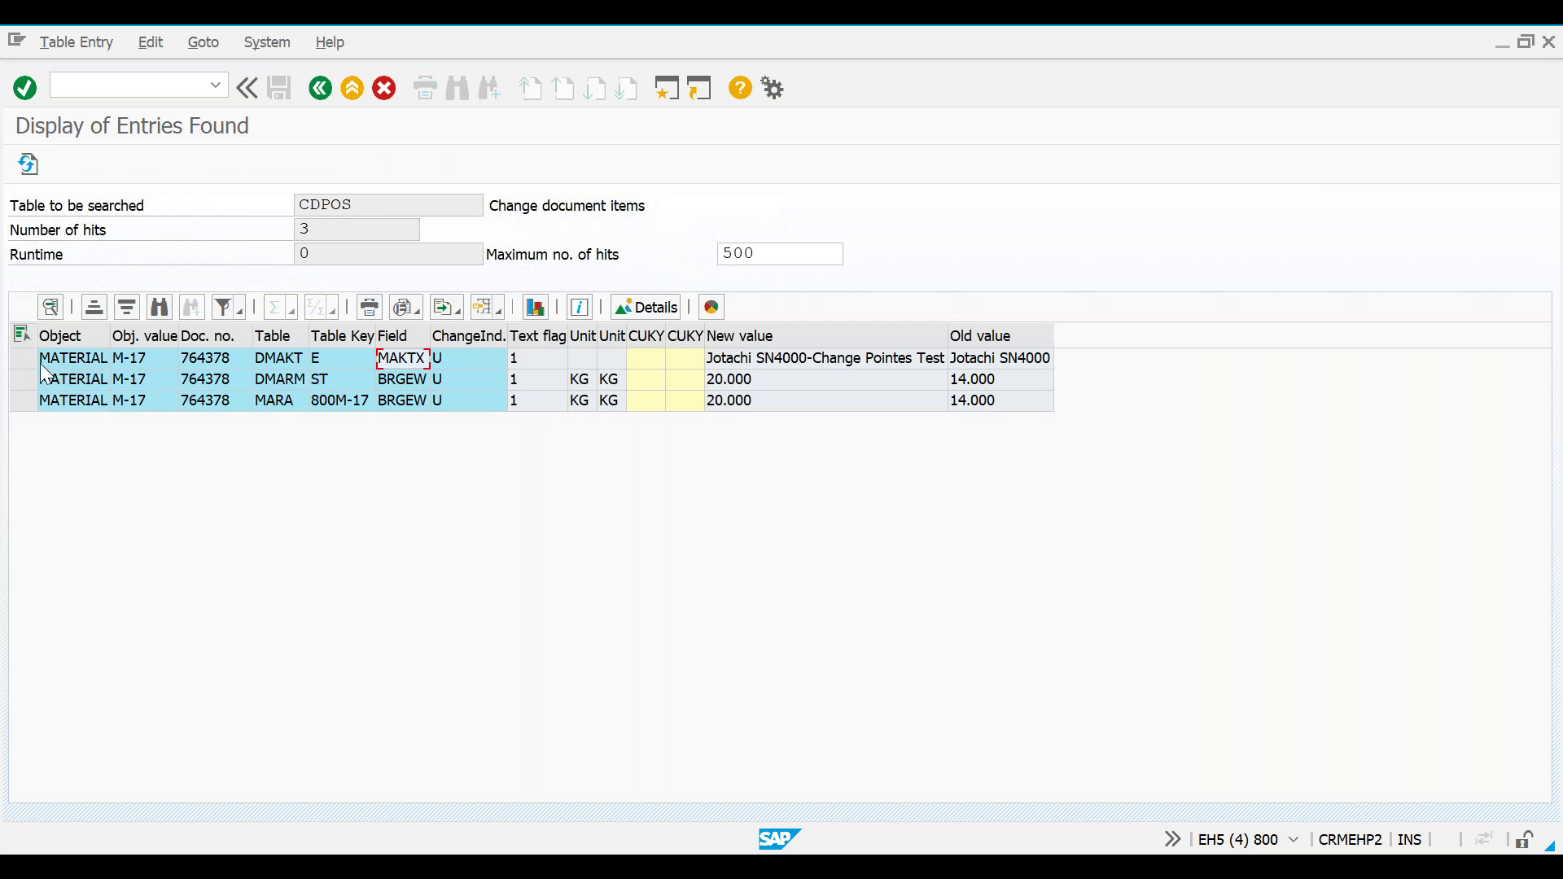
{"action": "left_click_drag", "start_coordinate": [23, 359], "coordinate": [23, 401]}
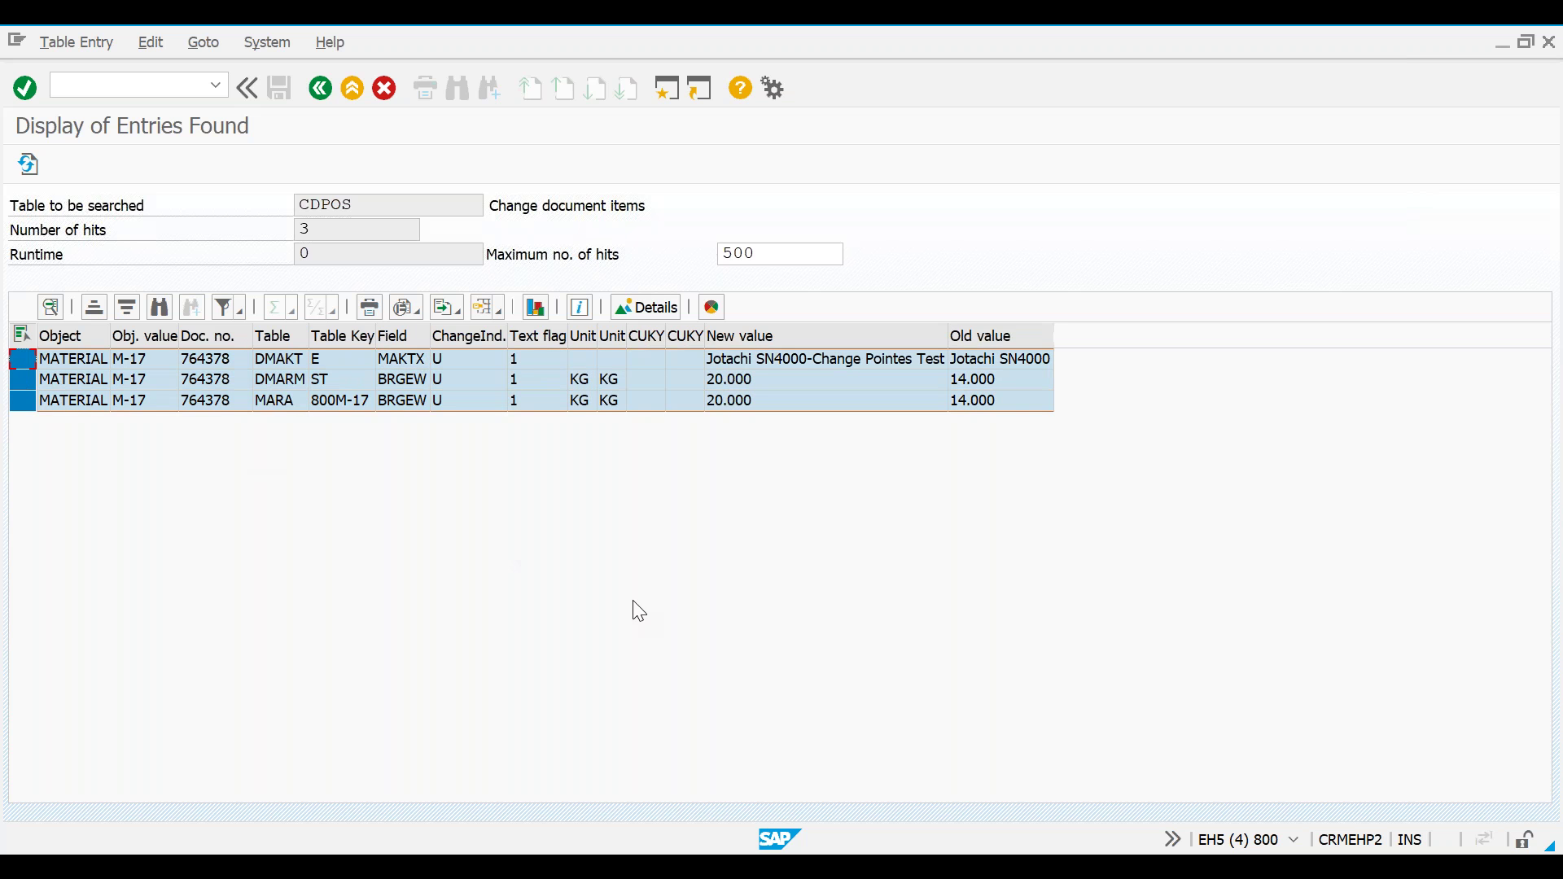
Switch to the session with Creating IDoc Type from Change Pointers and enter message type MATMAS.
{"action": "left_click", "coordinate": [922, 867]}
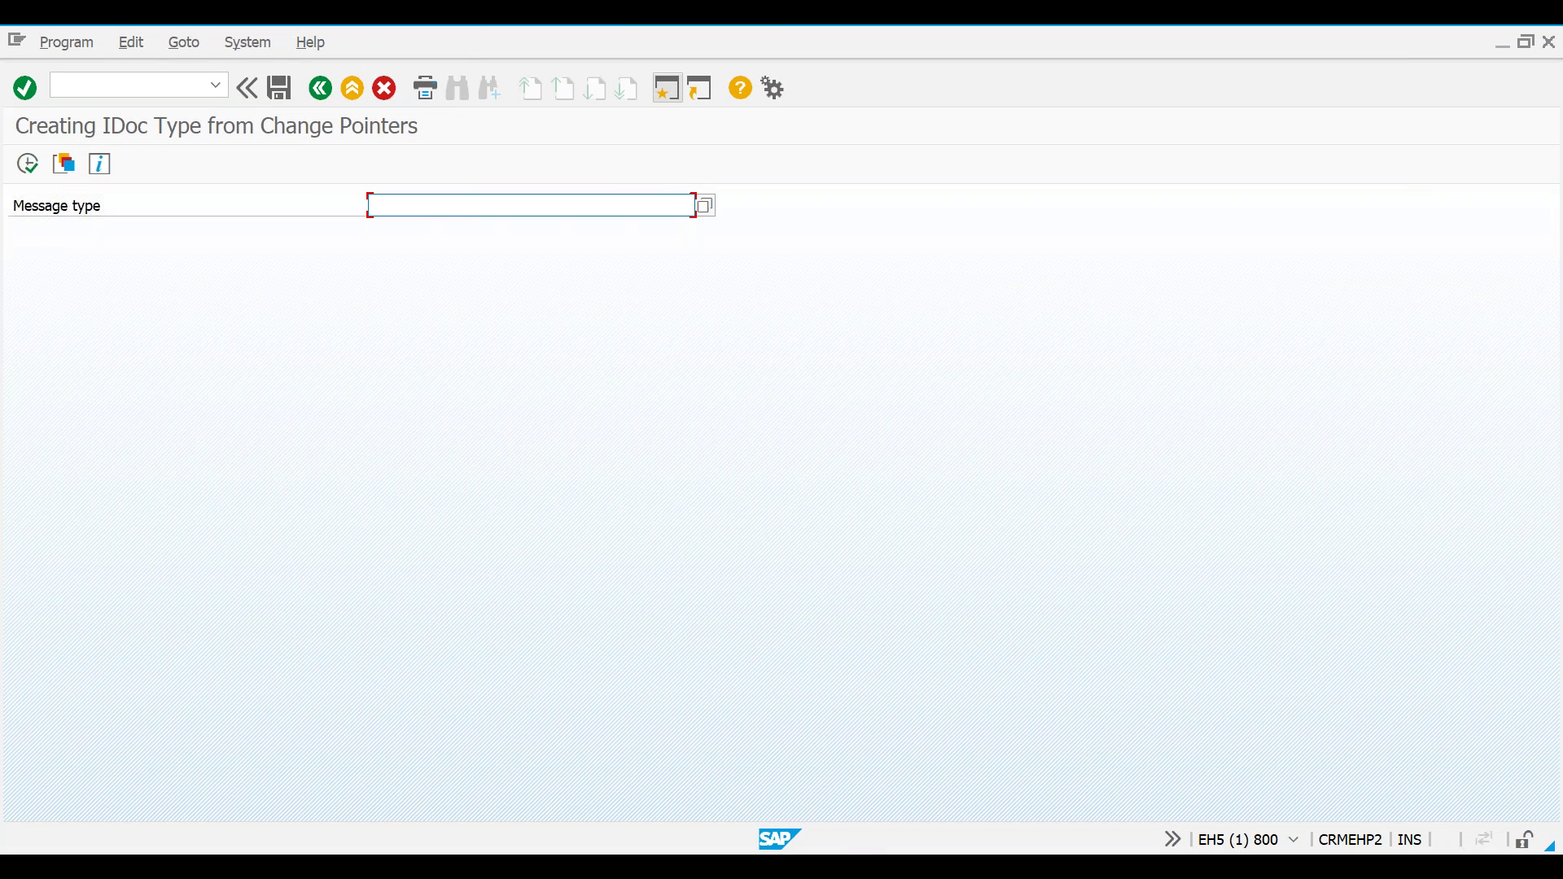
{"action": "type", "text": "MATMAS"}
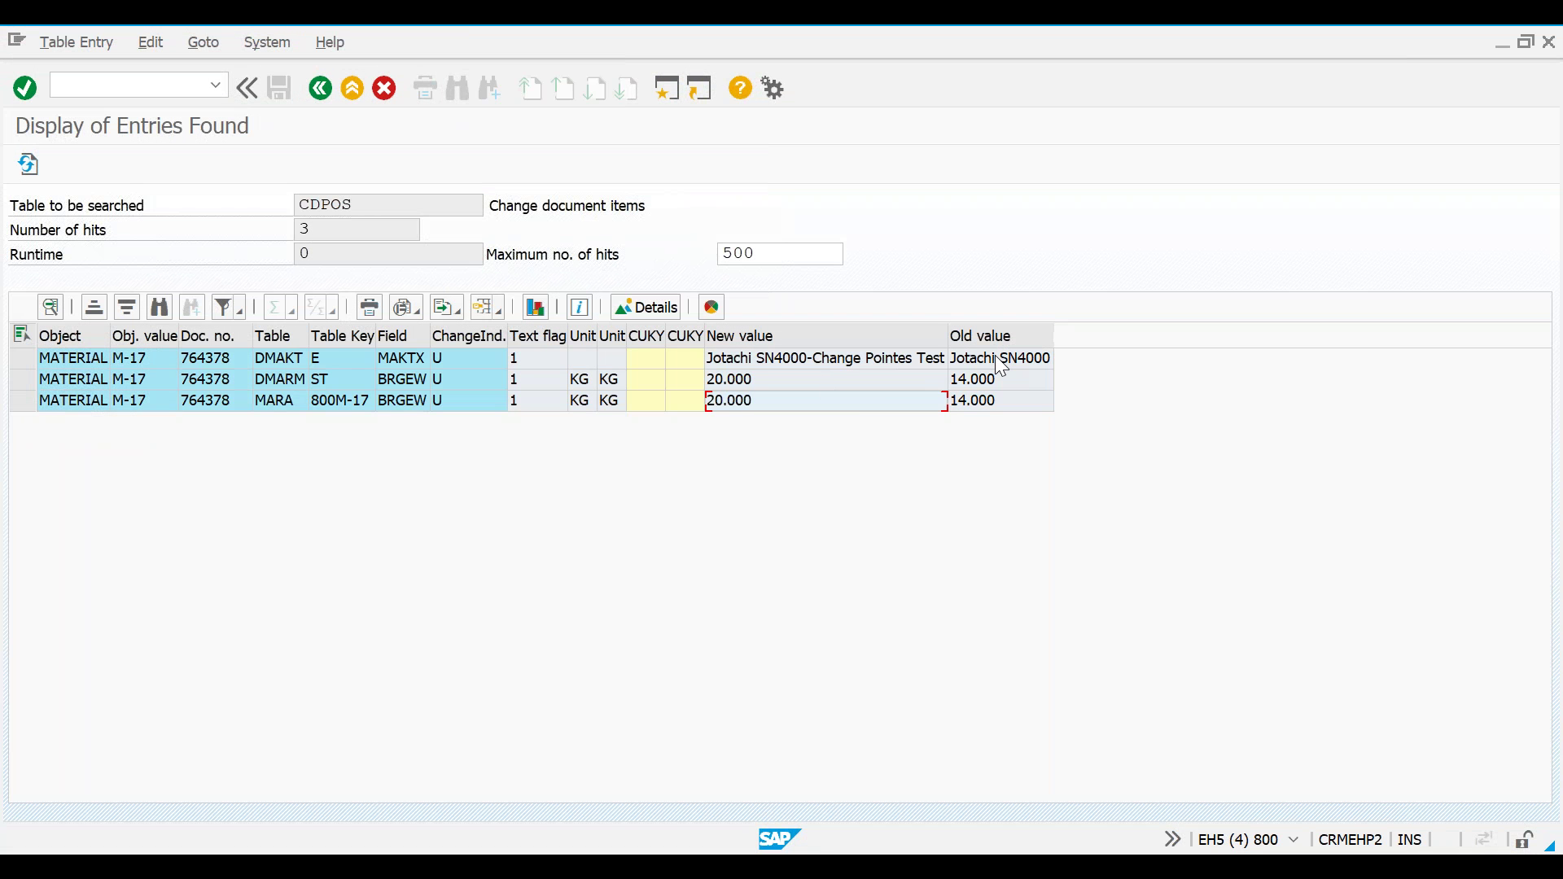
Compare the new and old values of the M-17 description and gross weight items in CDPOS.
{"action": "left_click", "coordinate": [889, 361]}
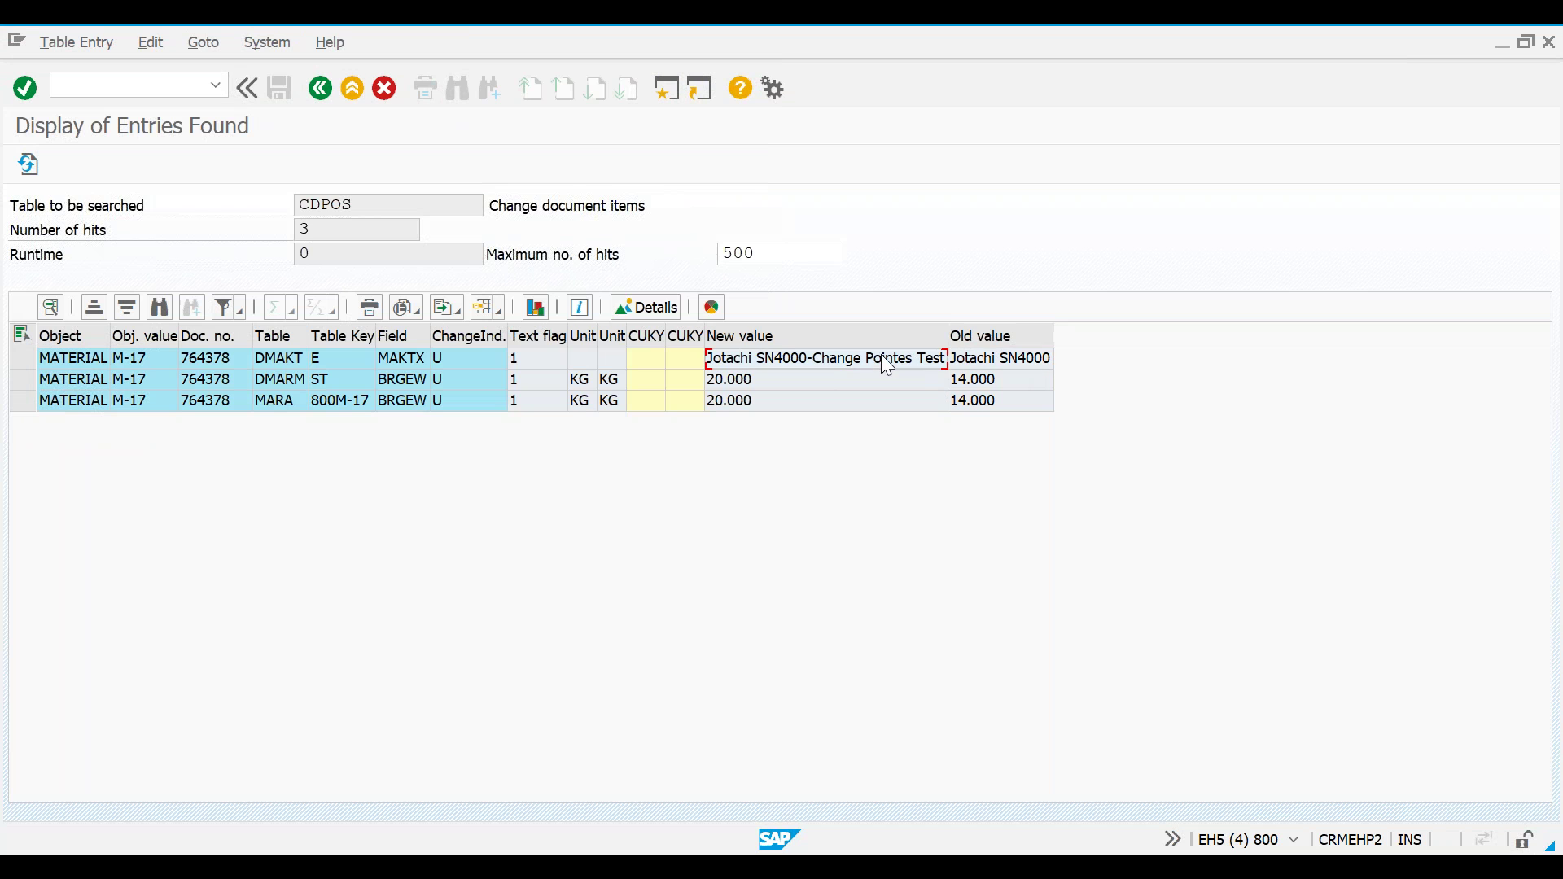
{"action": "left_click", "coordinate": [969, 383]}
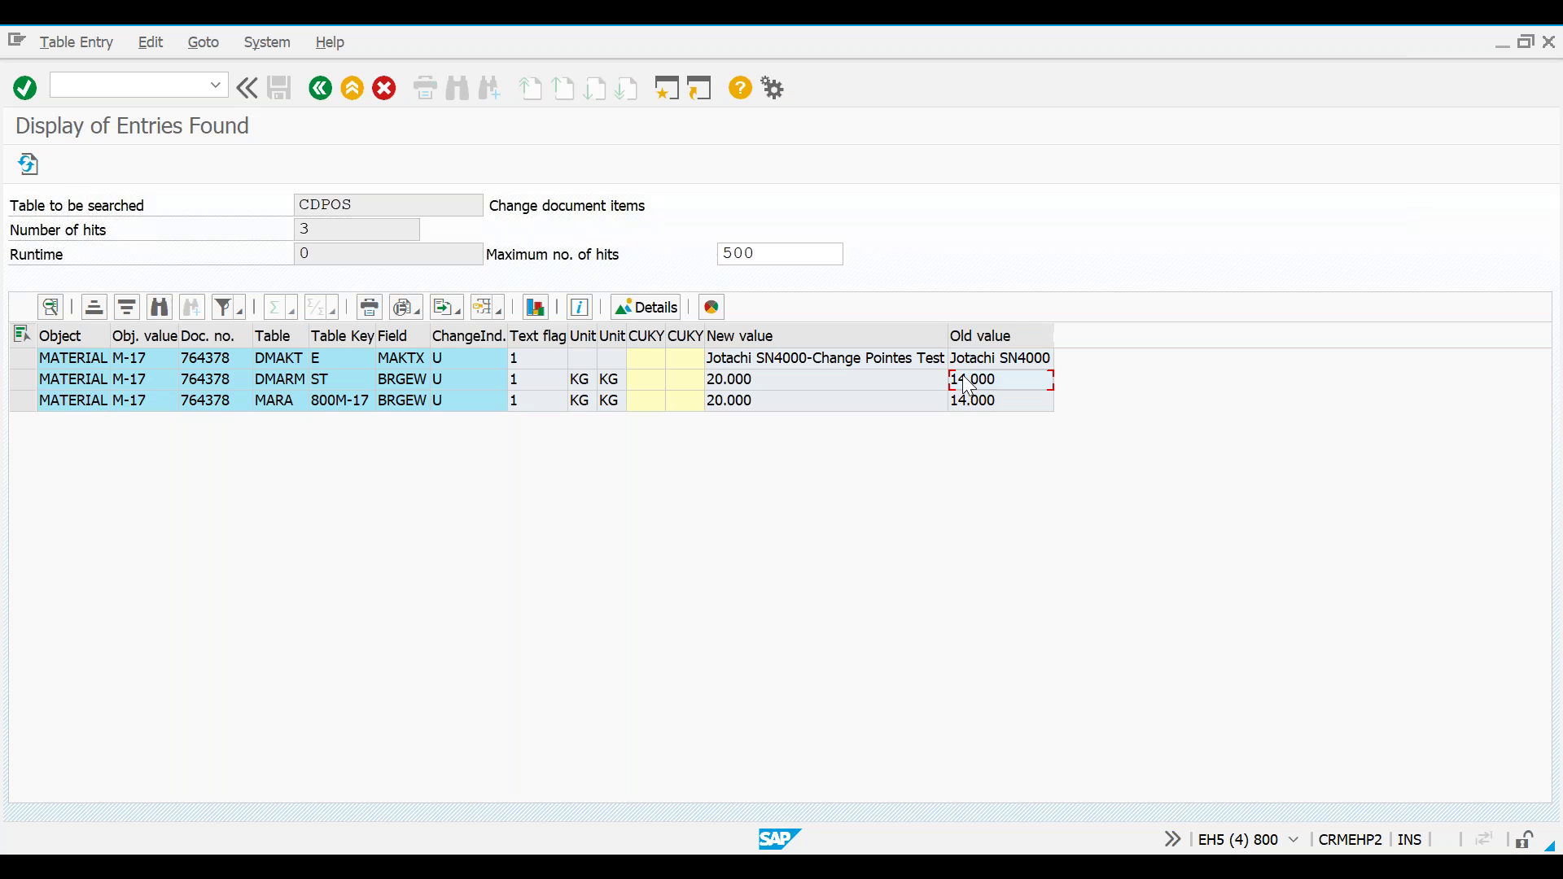
{"action": "key", "text": "Left"}
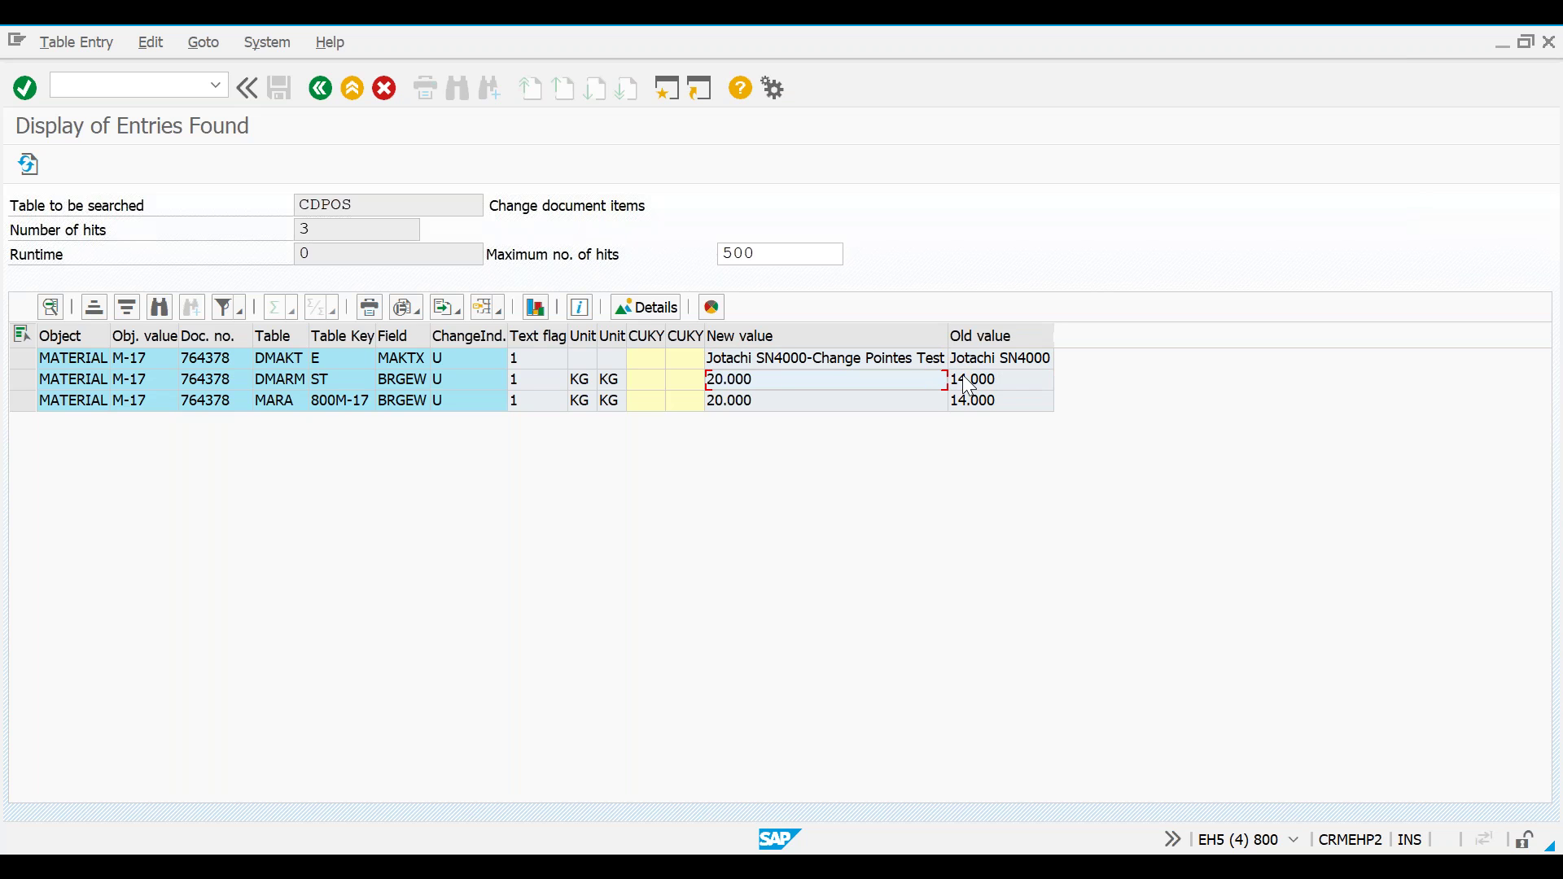
{"action": "key", "text": "Down"}
{"action": "key", "text": "Right"}
{"action": "key", "text": "Up"}
{"action": "key", "text": "Down"}
{"action": "key", "text": "Left"}
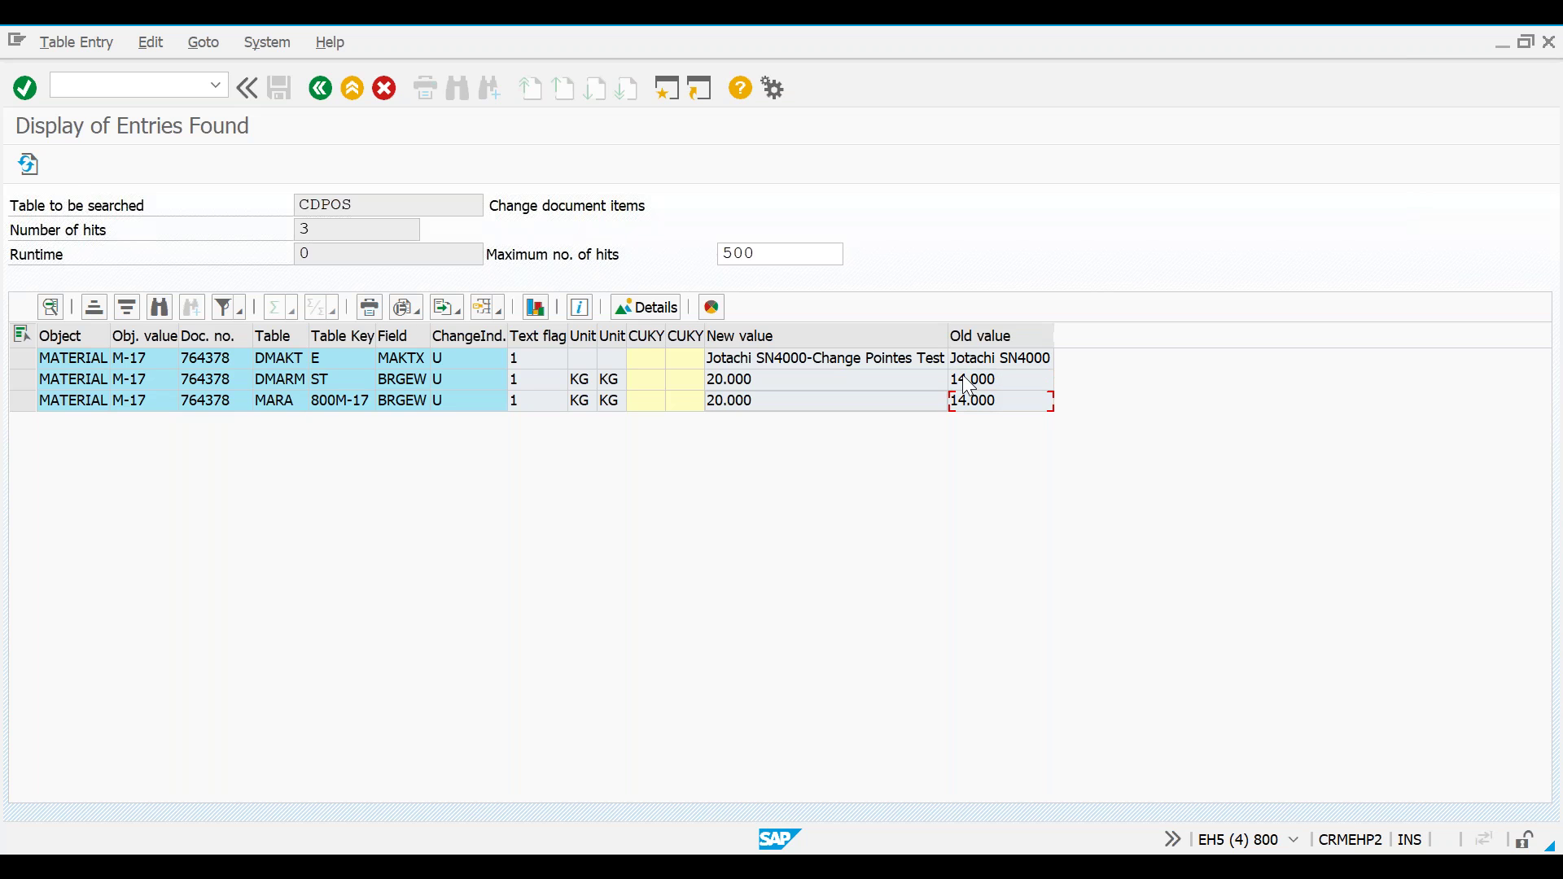
{"action": "key", "text": "Right"}
{"action": "key", "text": "Left"}
{"action": "key", "text": "Up"}
{"action": "key", "text": "Up"}
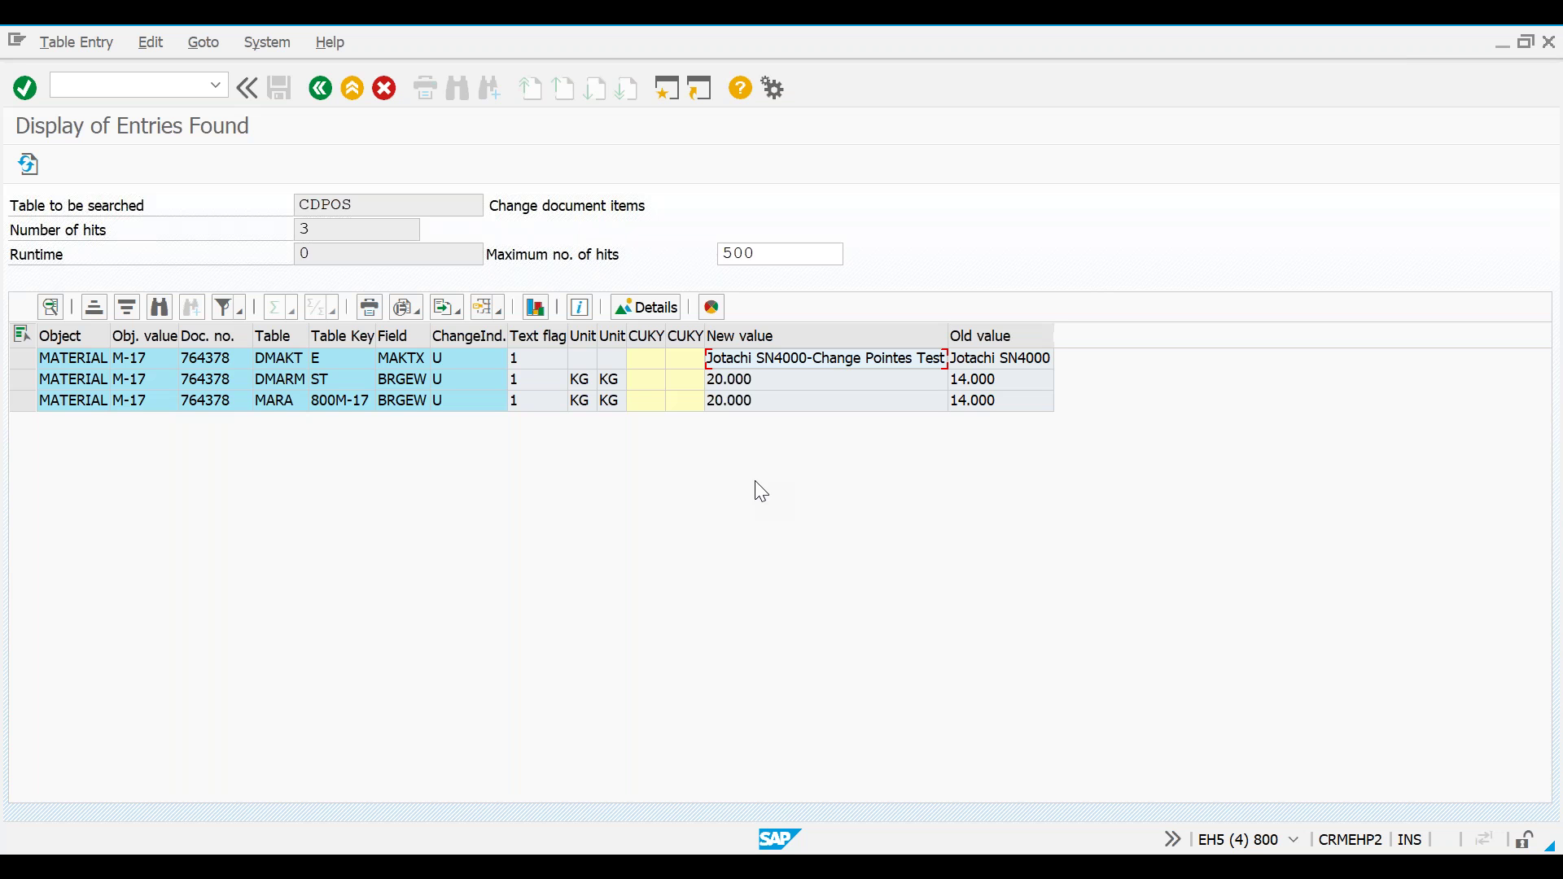
Check the MATMAS message type in the IDoc creation program against the description change item in CDPOS.
{"action": "key", "text": "alt+Tab"}
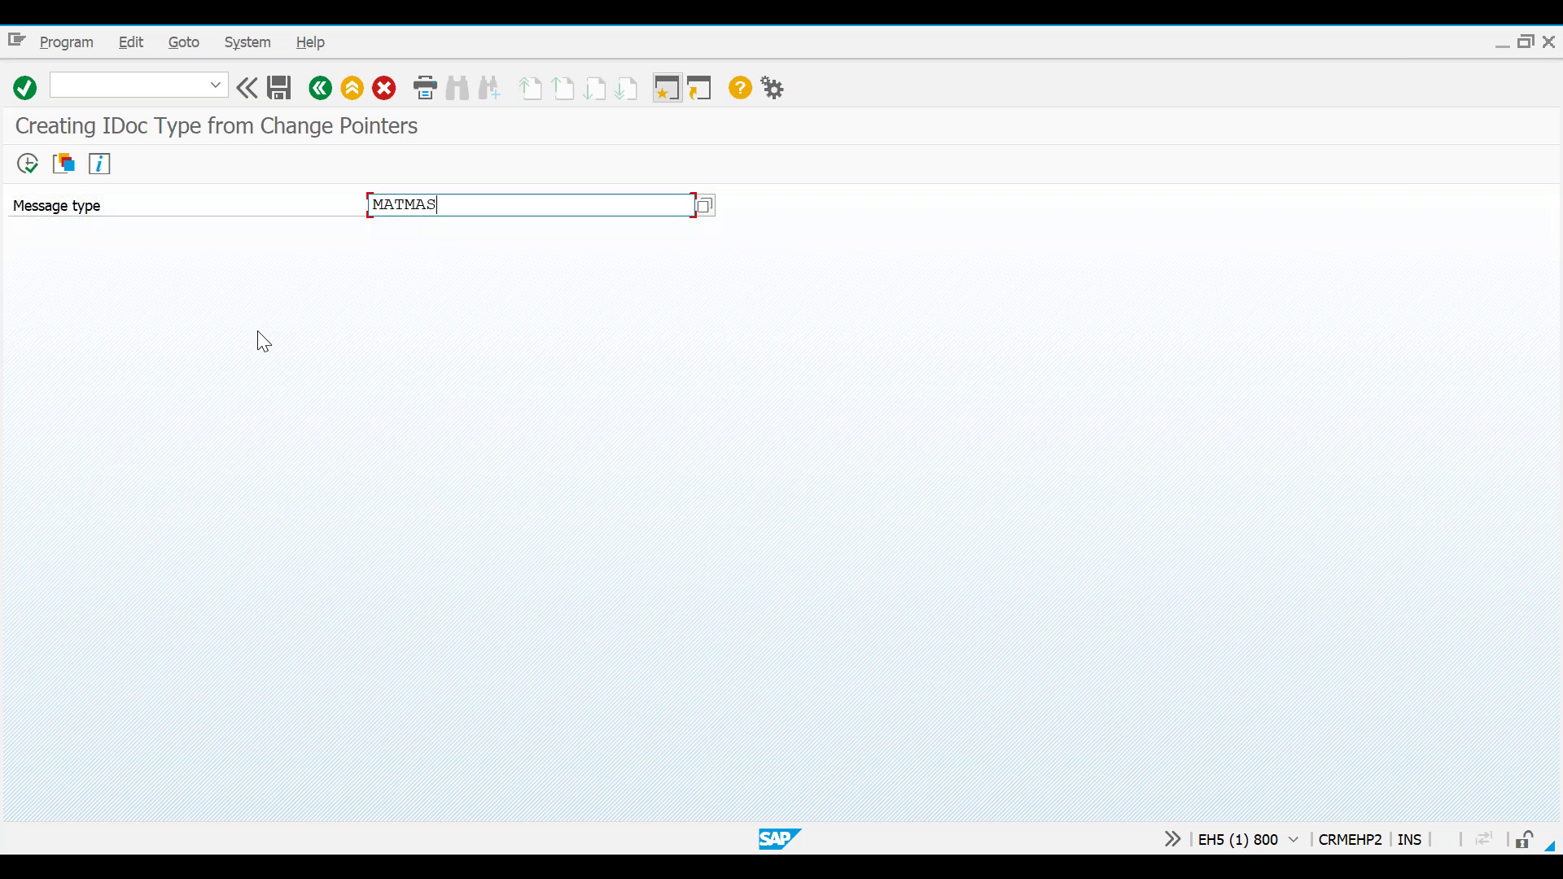
{"action": "left_click_drag", "start_coordinate": [449, 206], "coordinate": [360, 209]}
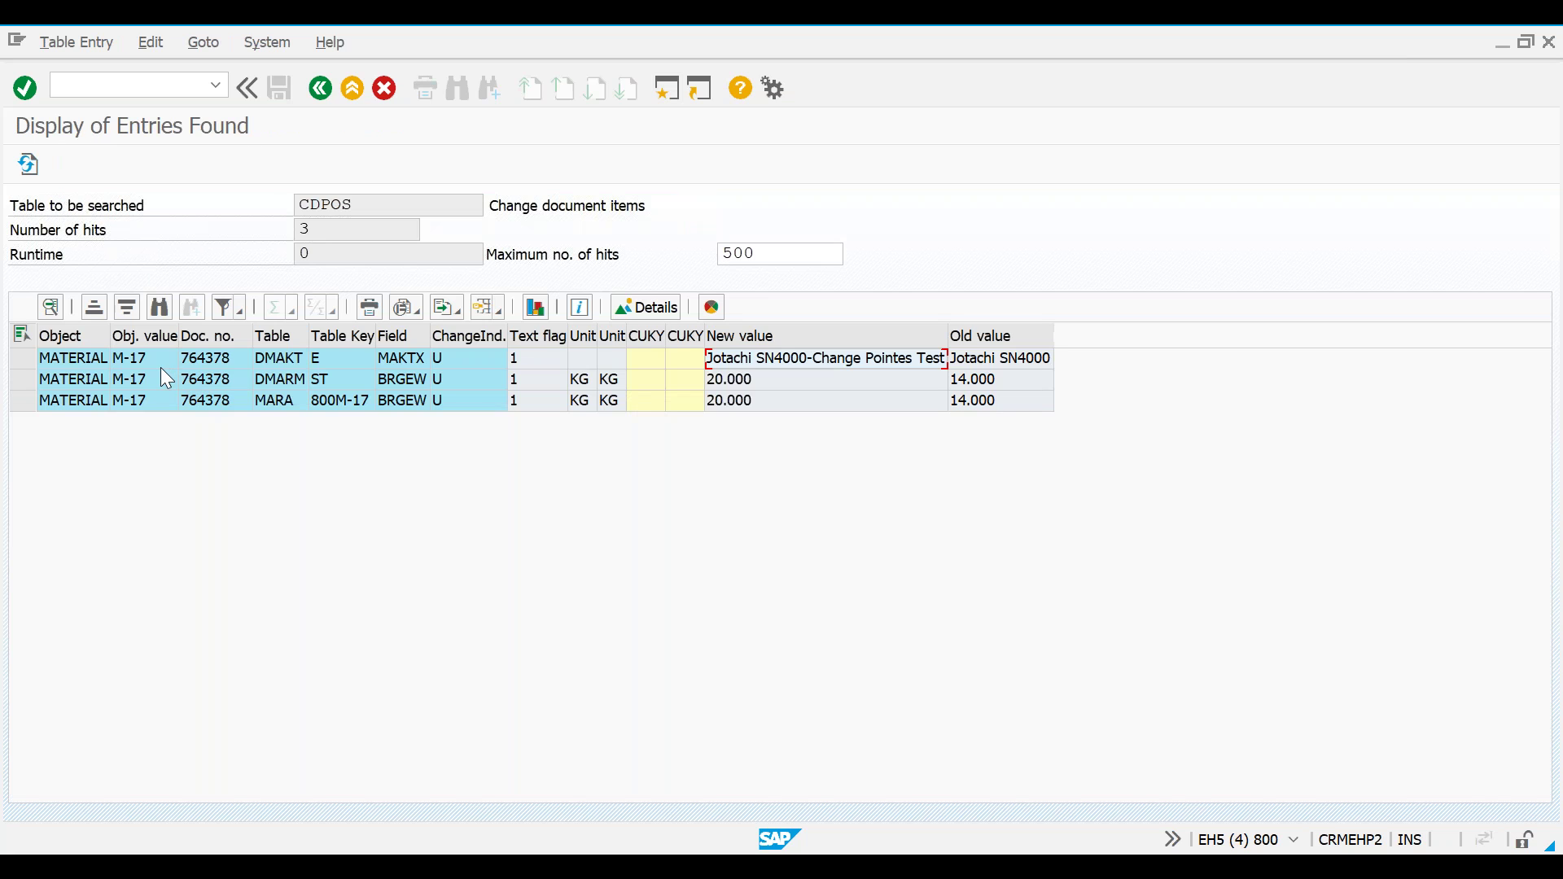
{"action": "left_click", "coordinate": [966, 363]}
{"action": "left_click", "coordinate": [837, 359]}
{"action": "key", "text": "alt+Tab"}
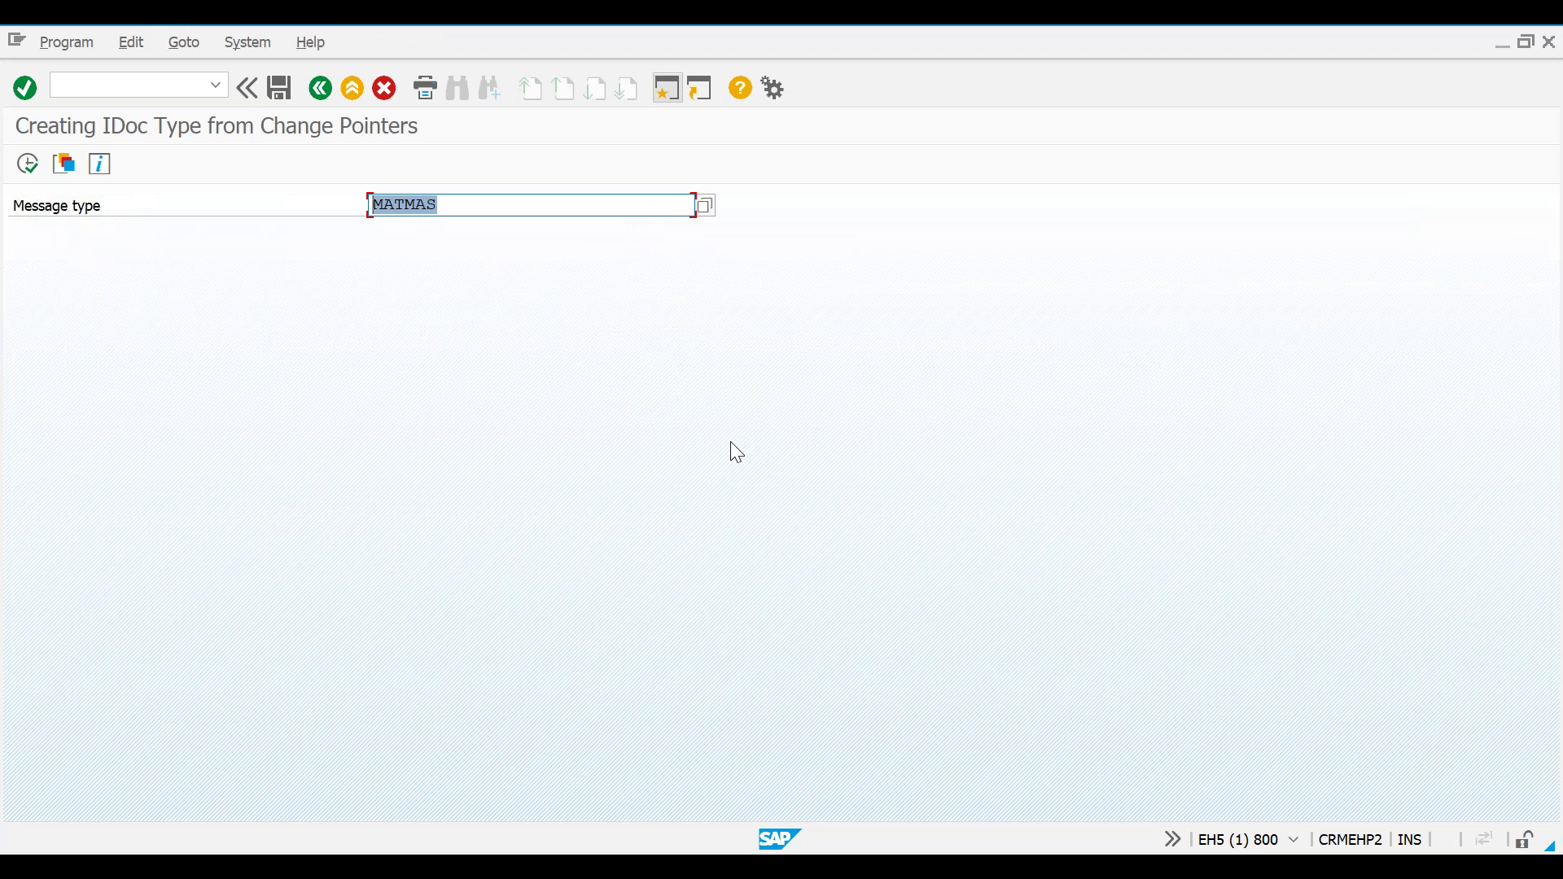
Check the table and field names of the description and gross weight change items of M-17 in CDPOS.
{"action": "key", "text": "alt+Tab"}
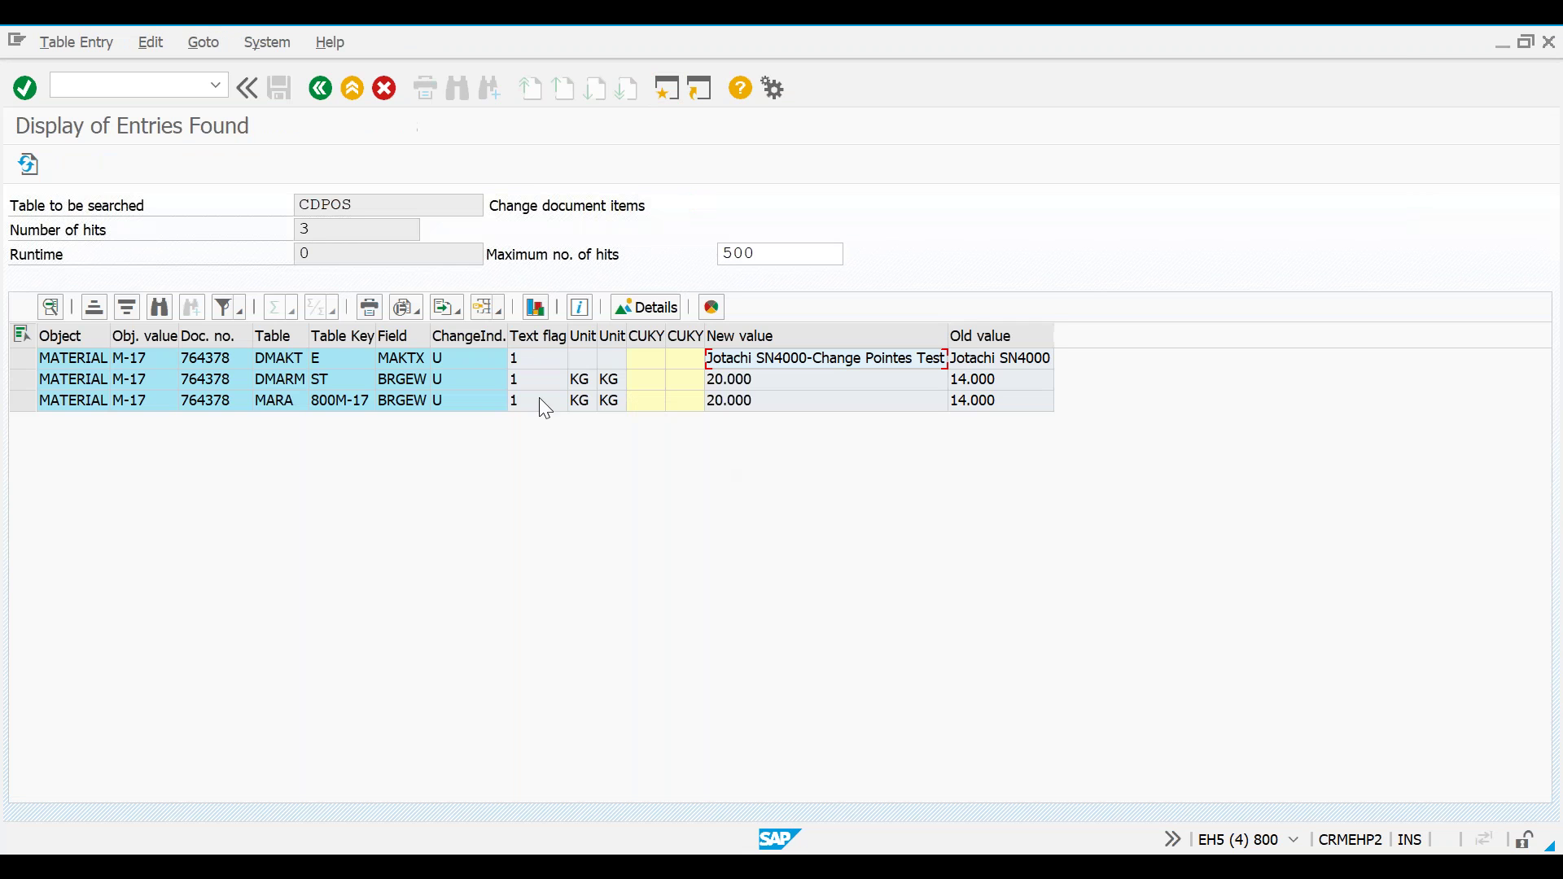
{"action": "left_click", "coordinate": [274, 356]}
{"action": "left_click", "coordinate": [407, 360]}
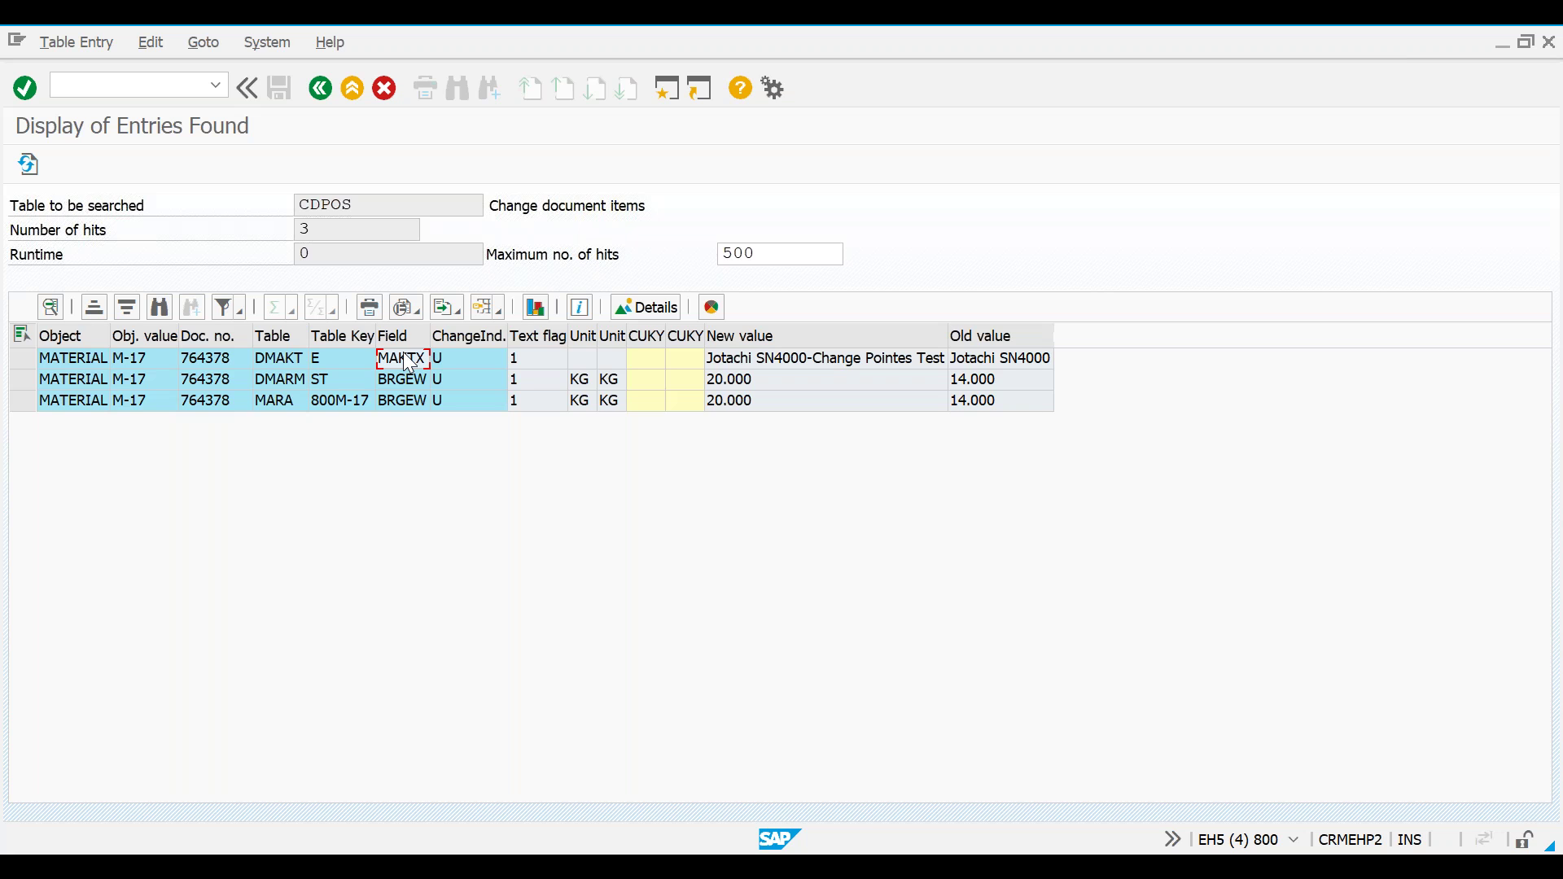
{"action": "left_click", "coordinate": [284, 362]}
{"action": "left_click", "coordinate": [400, 380]}
{"action": "left_click", "coordinate": [402, 400]}
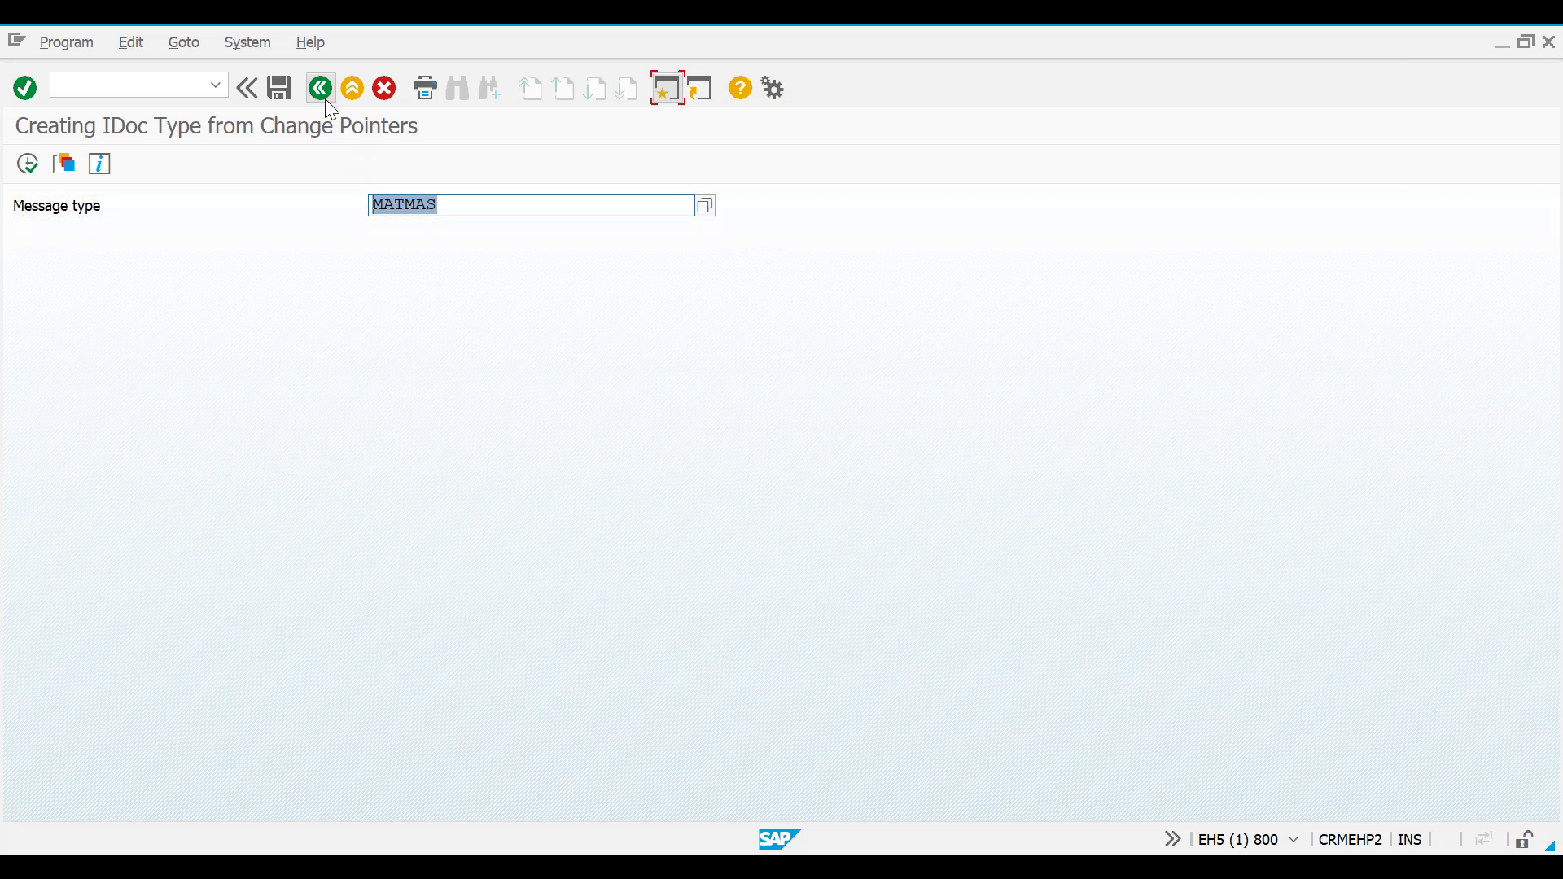
Return to the ABAP Editor initial screen and execute the program RBDMIDOC.
{"action": "type", "text": "MATMAS"}
{"action": "key", "text": "F8"}
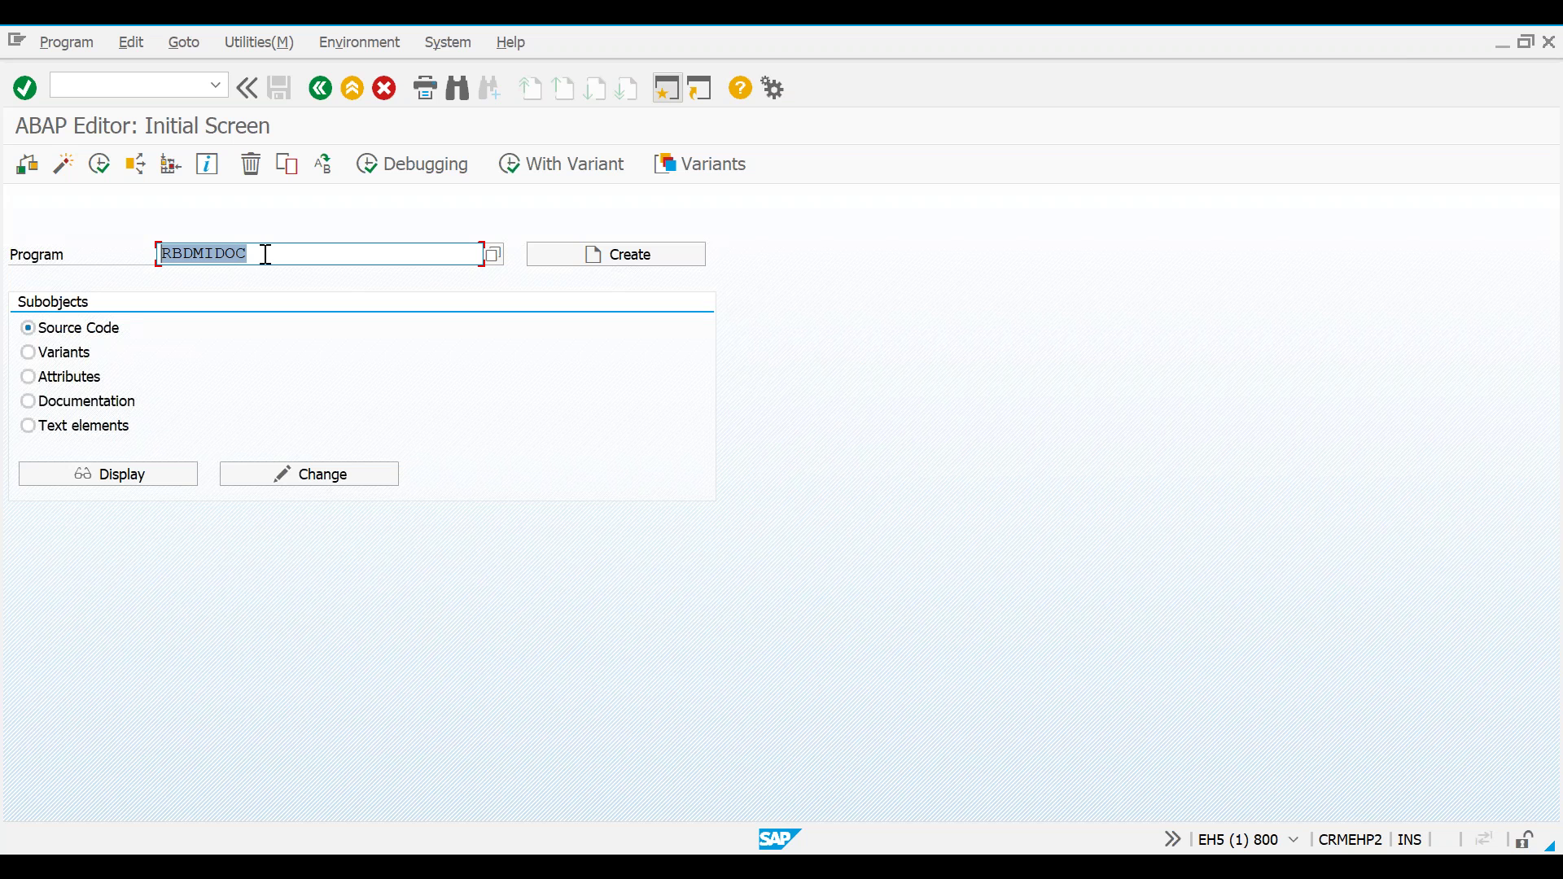
{"action": "left_click", "coordinate": [266, 254]}
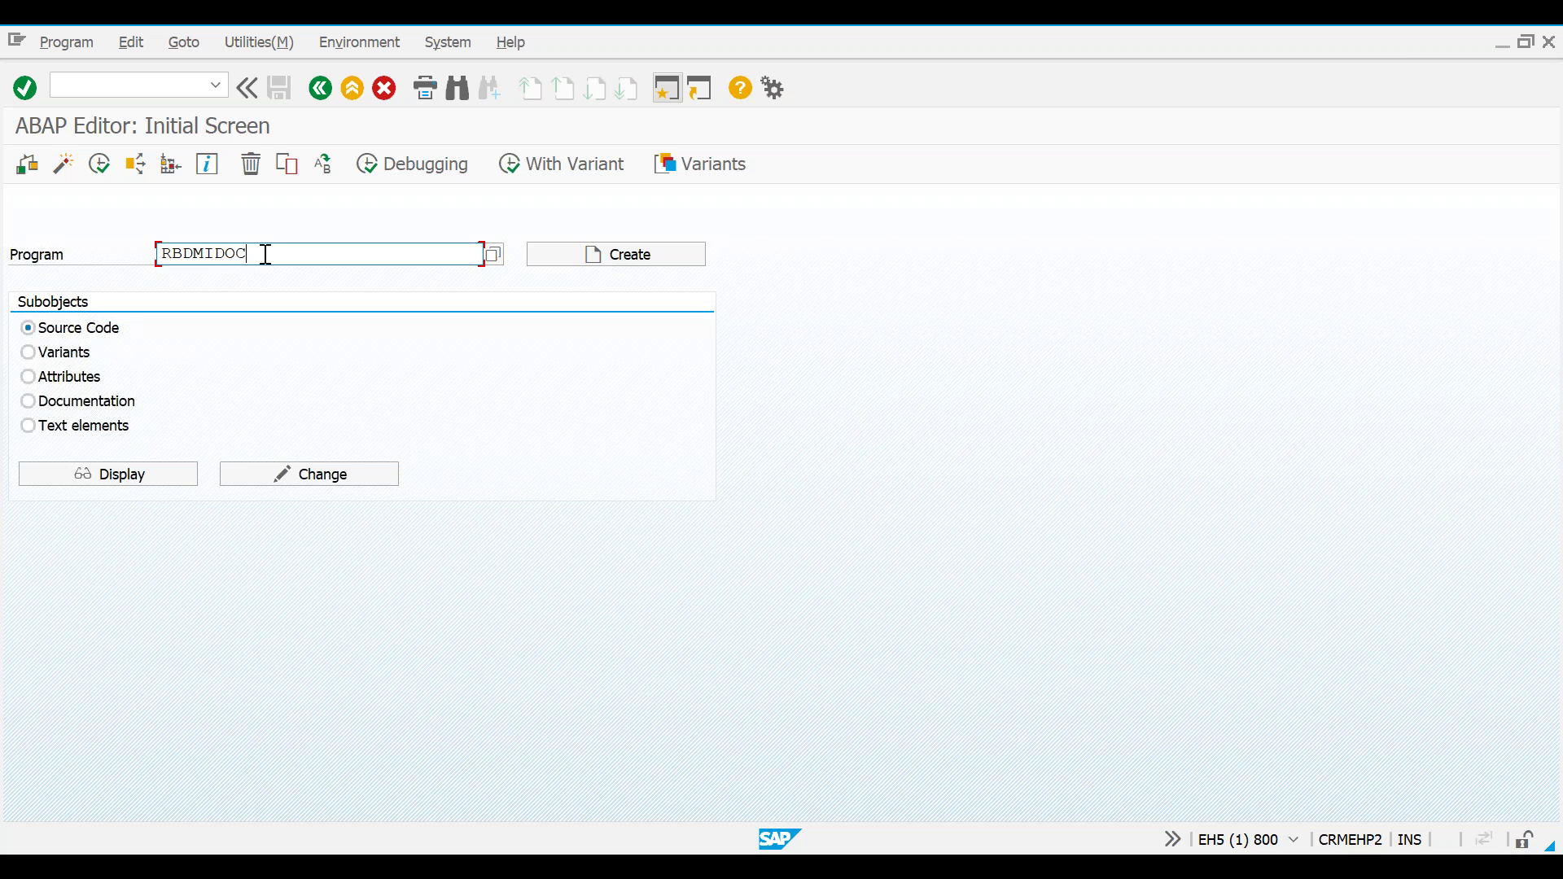
{"action": "double_click", "coordinate": [210, 252]}
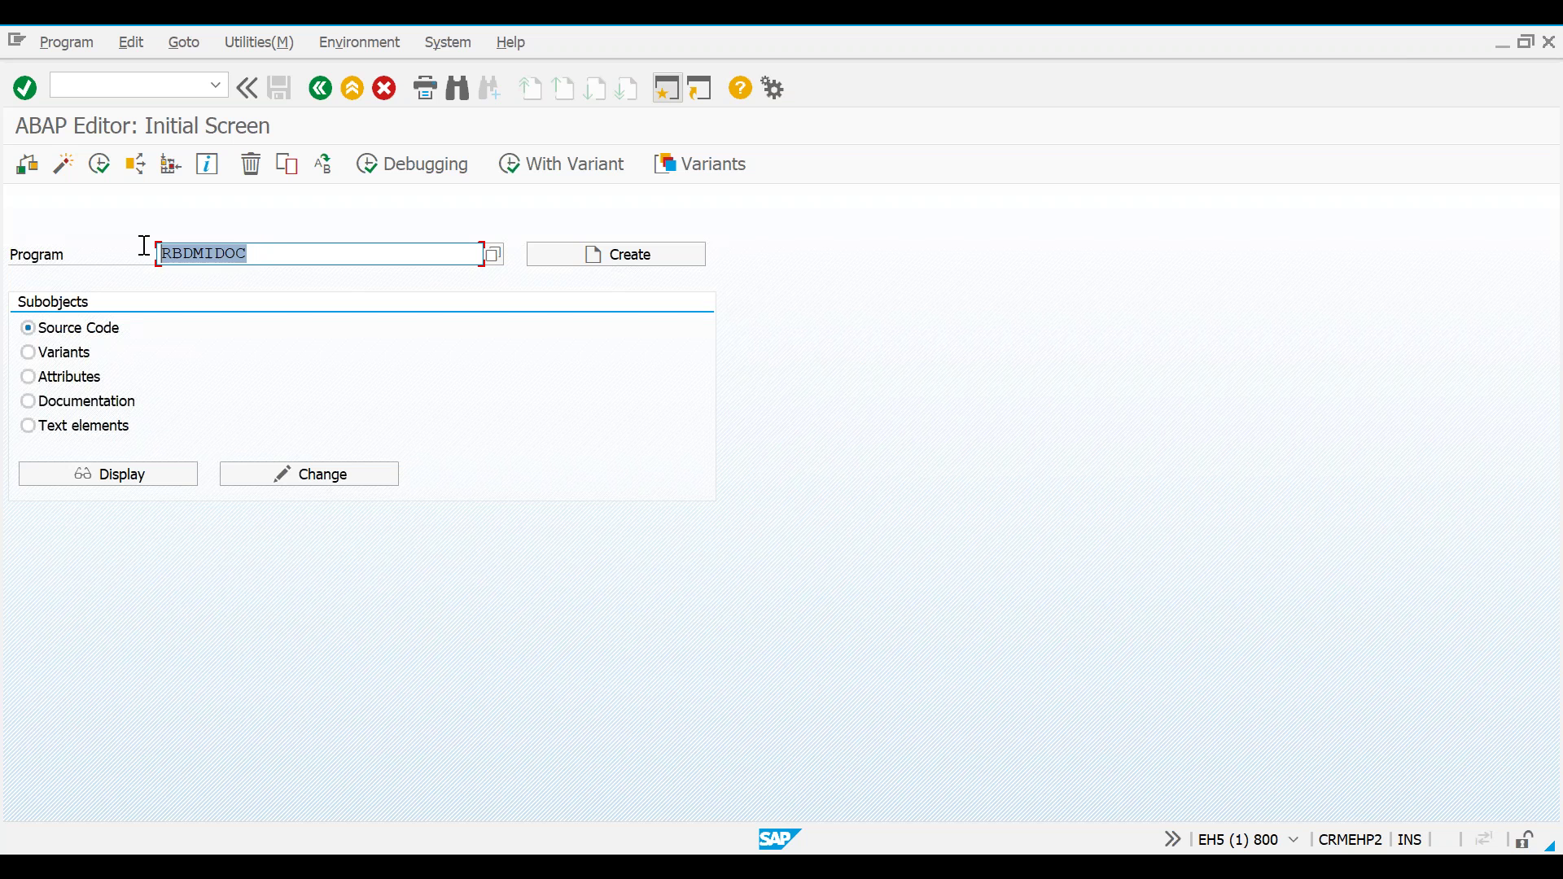
{"action": "left_click", "coordinate": [252, 256]}
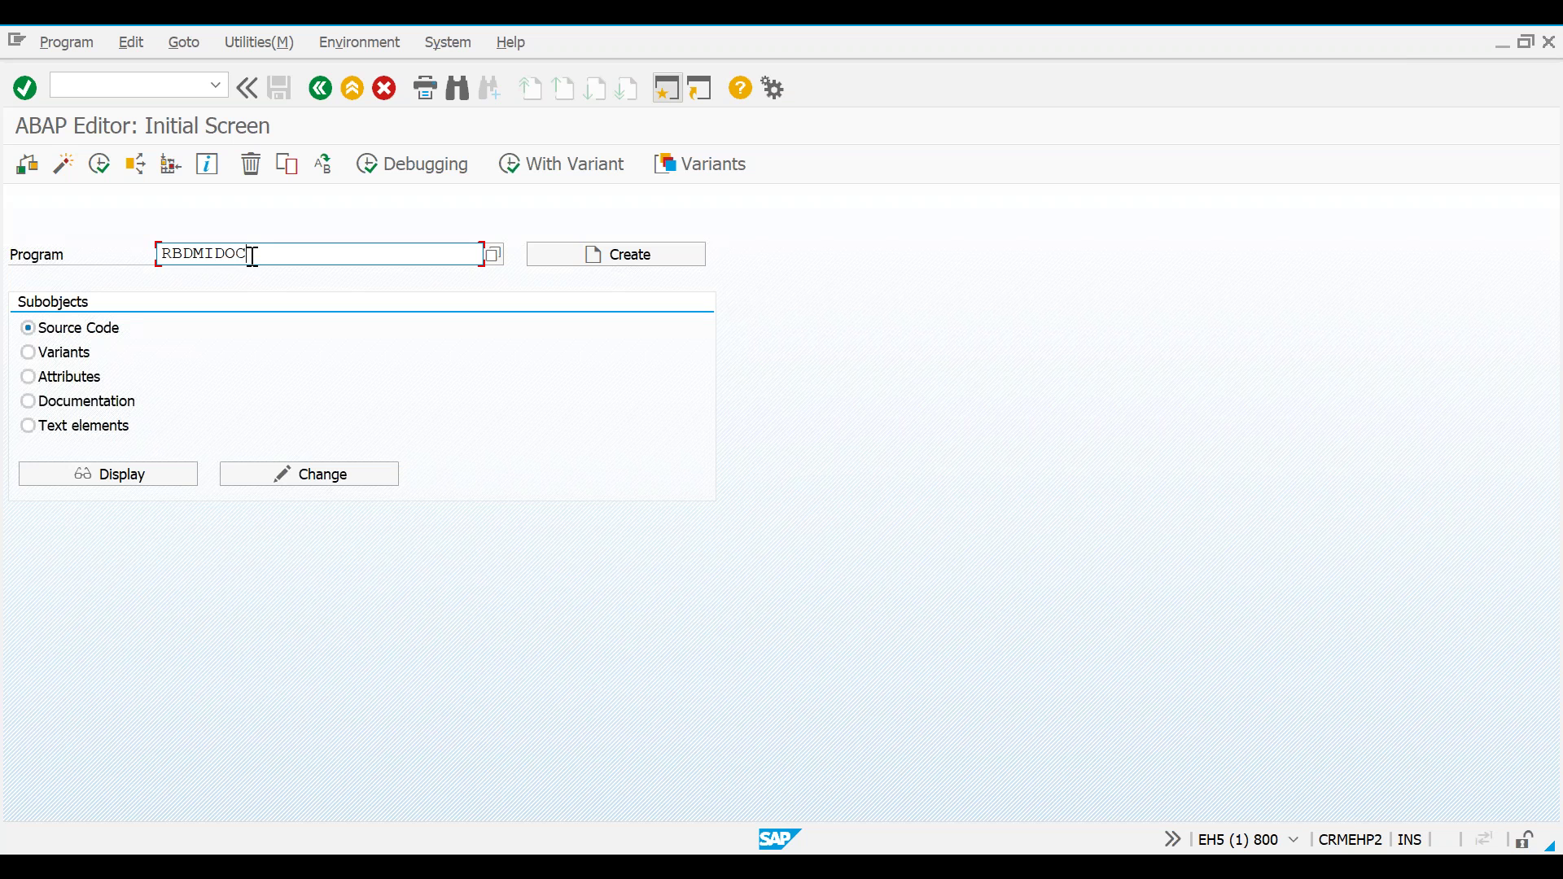
{"action": "left_click", "coordinate": [104, 170]}
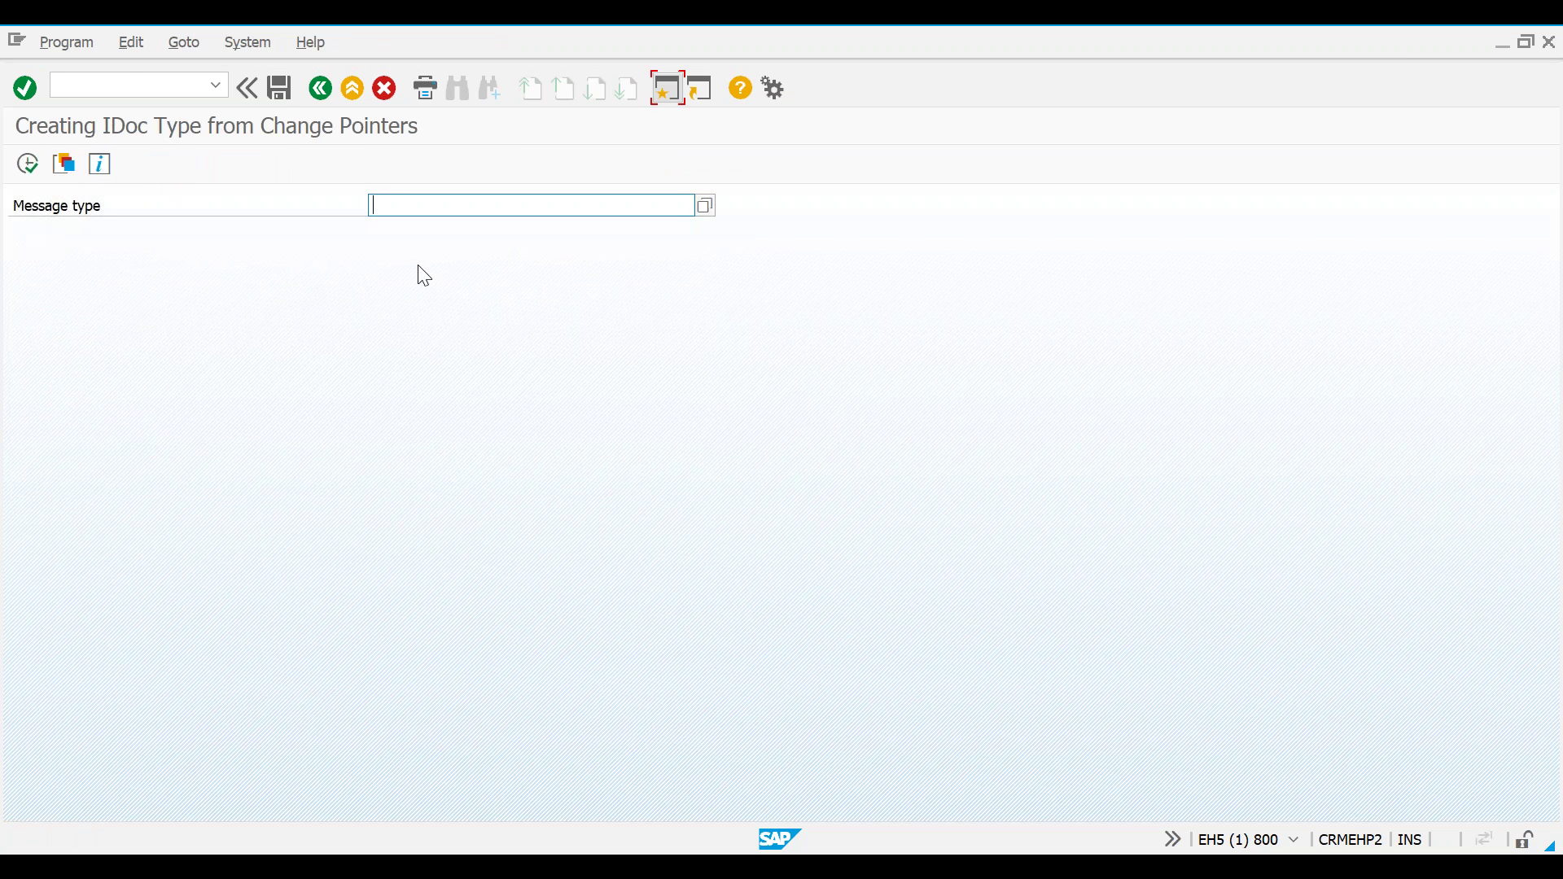
Enter message type MATMAS and execute the IDoc creation from change pointers.
{"action": "key", "text": "space"}
{"action": "key", "text": "Down"}
{"action": "key", "text": "Return"}
{"action": "left_click", "coordinate": [27, 165]}
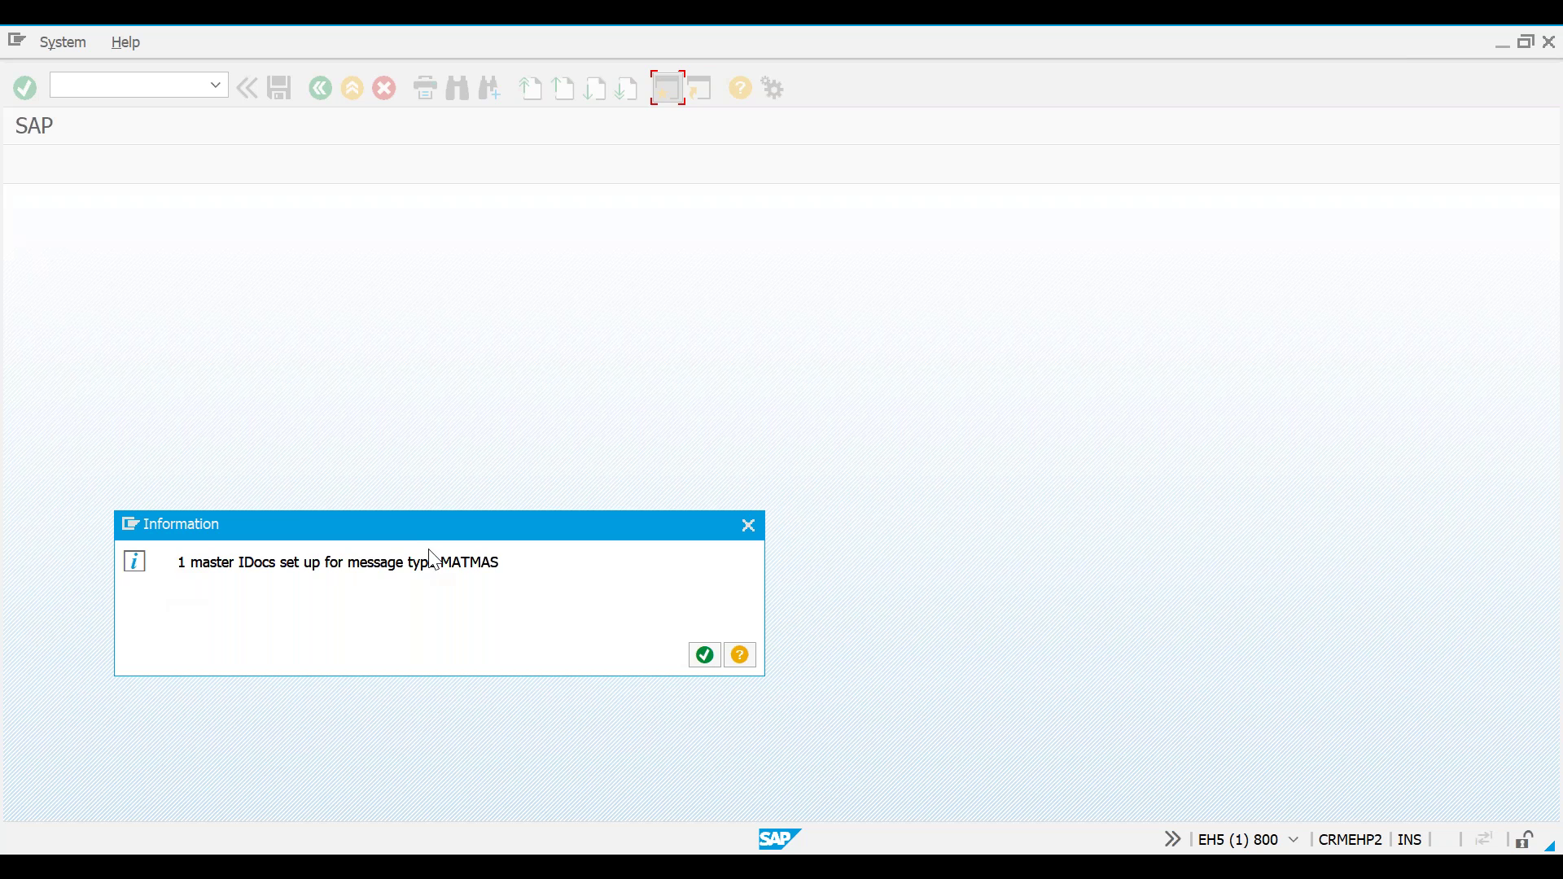
Acknowledge the master and communication IDoc messages for MATMAS and go back to the ABAP Editor.
{"action": "left_click_drag", "start_coordinate": [505, 562], "coordinate": [169, 565]}
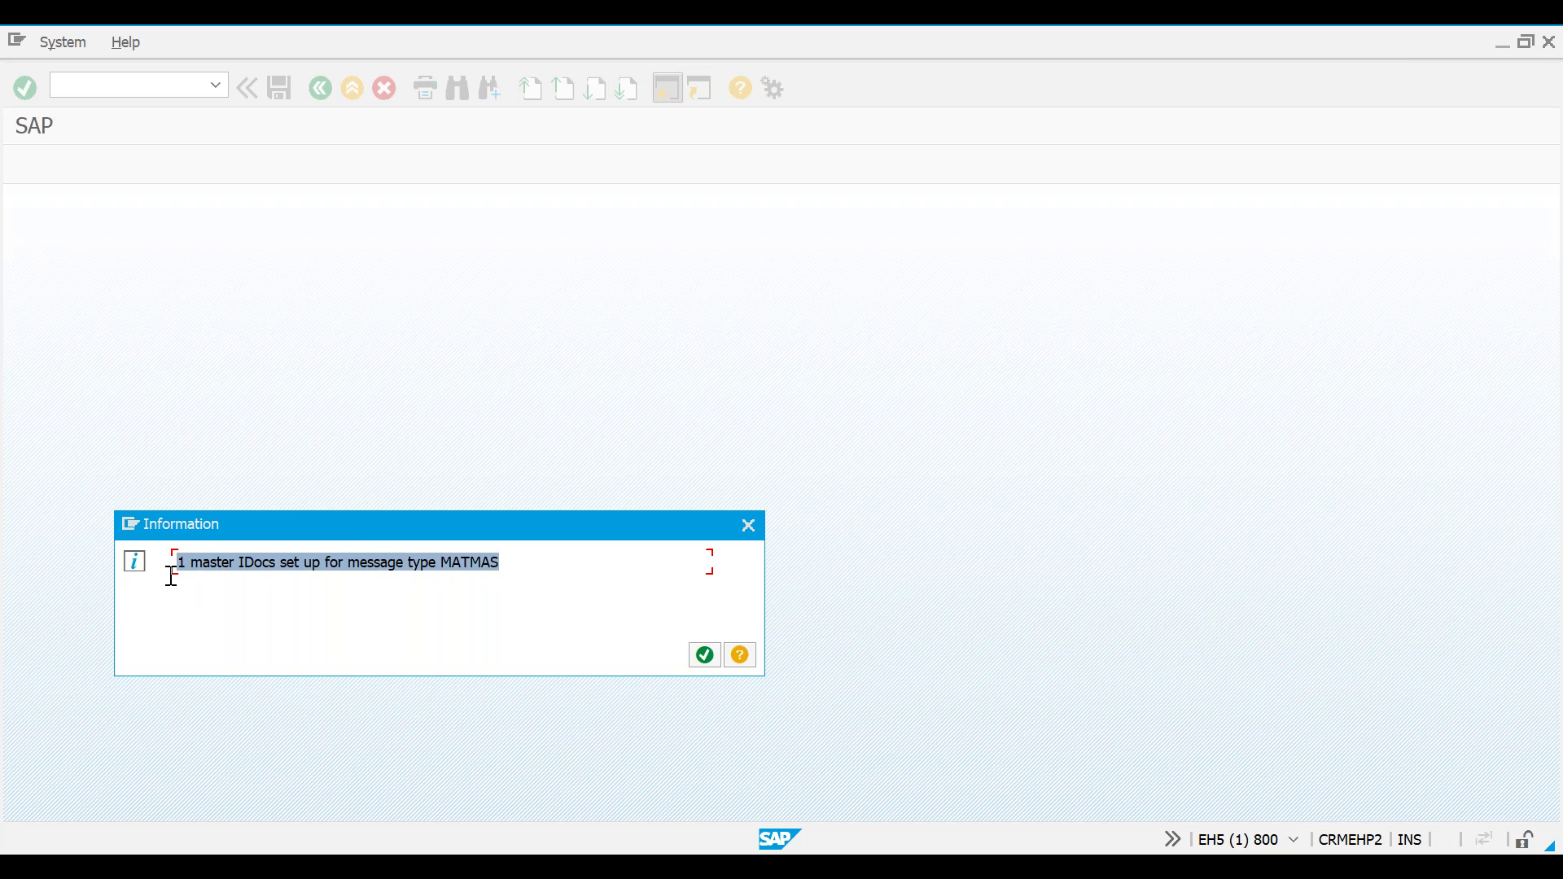
{"action": "left_click", "coordinate": [703, 658]}
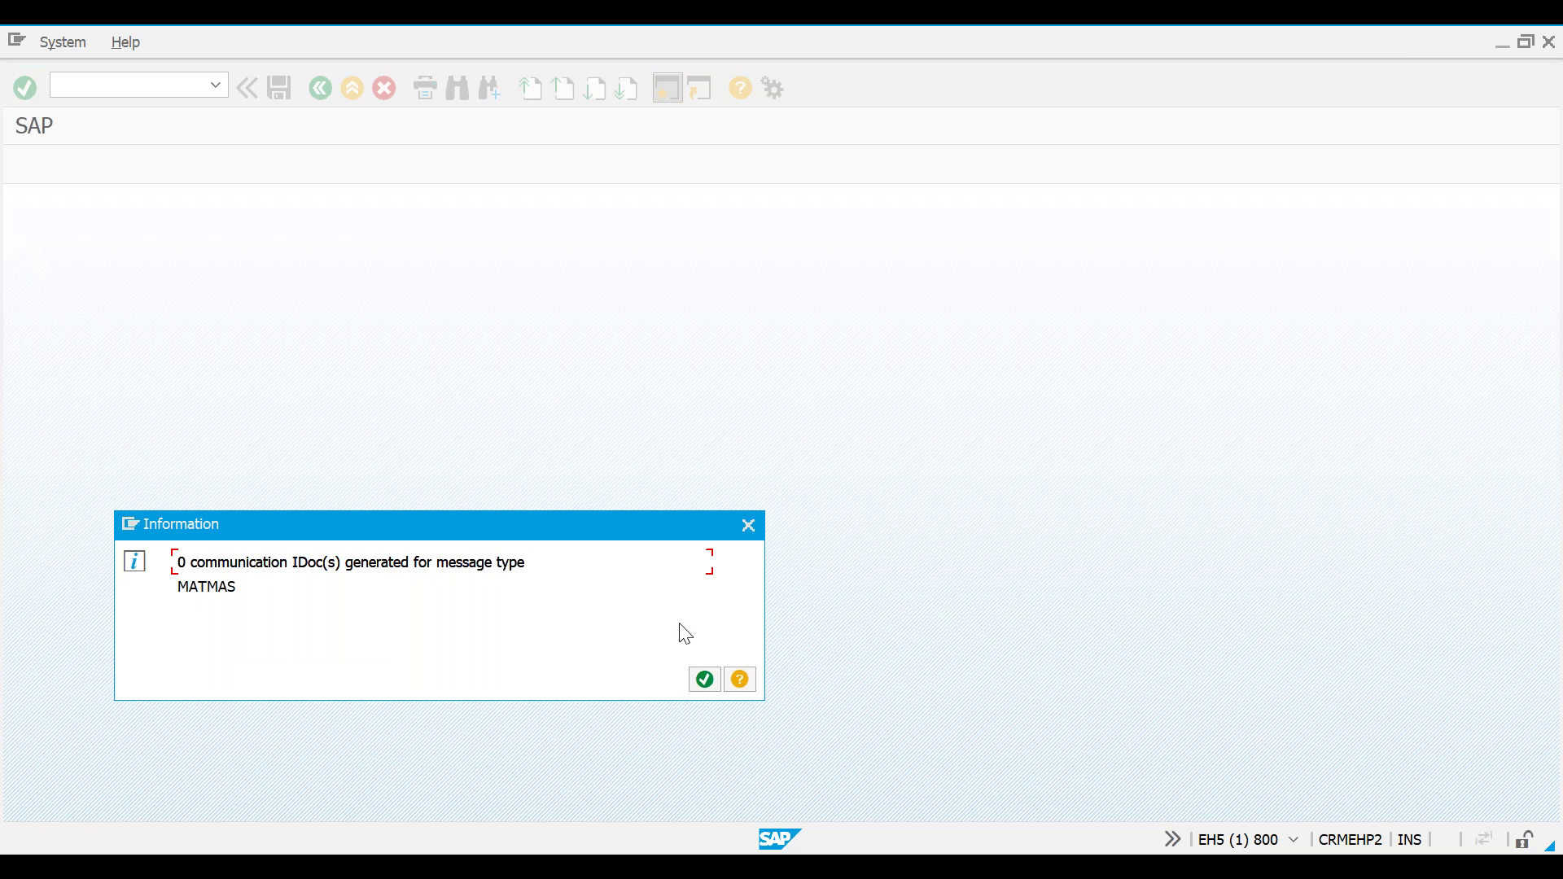
{"action": "left_click", "coordinate": [704, 674]}
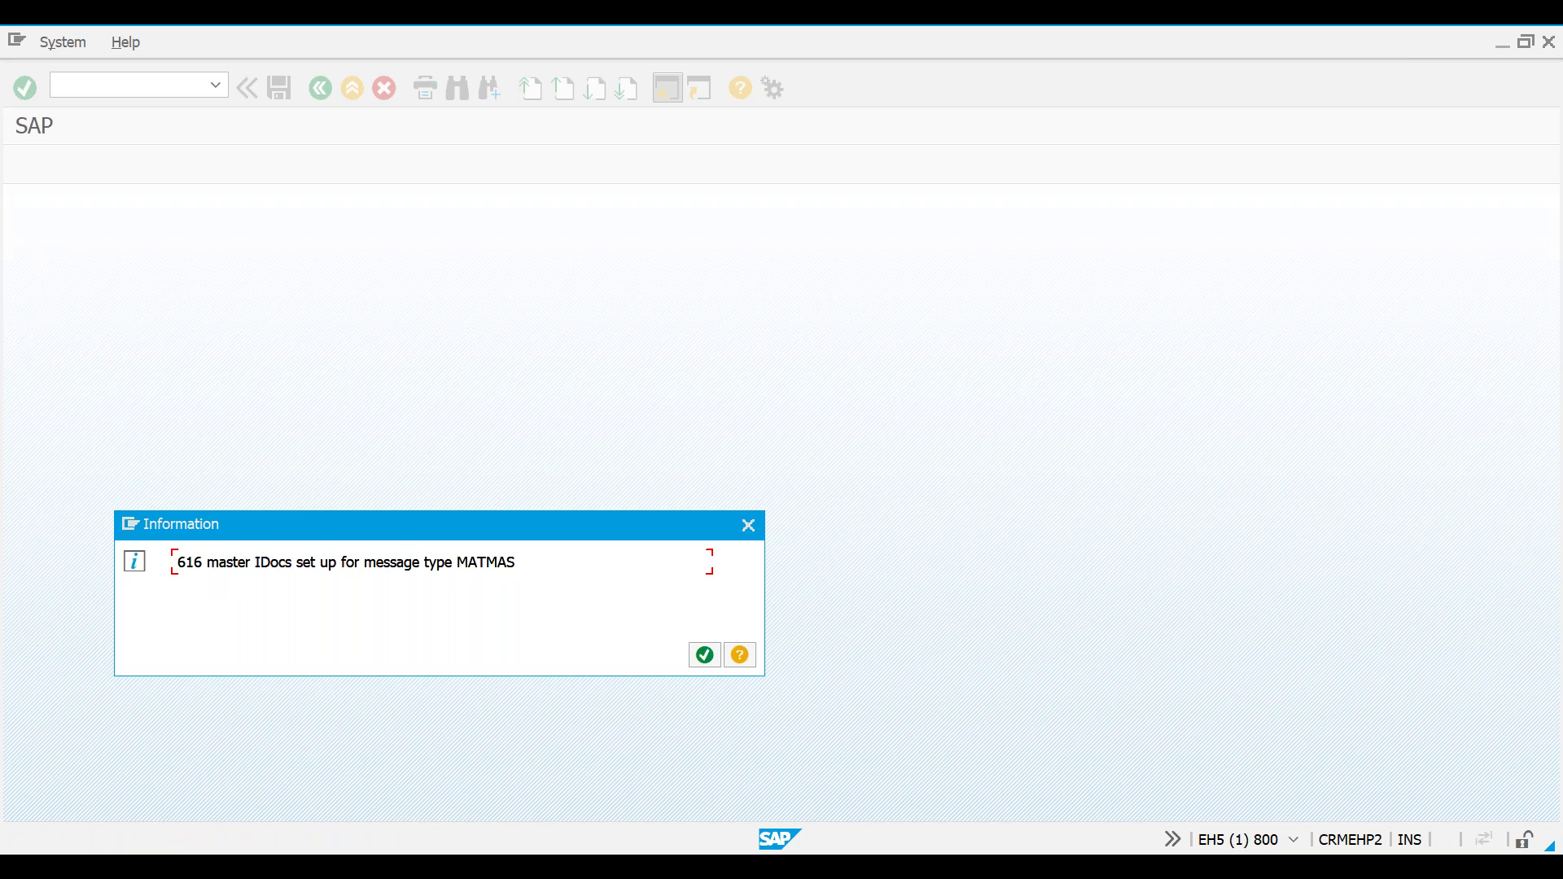
{"action": "key", "text": "Return"}
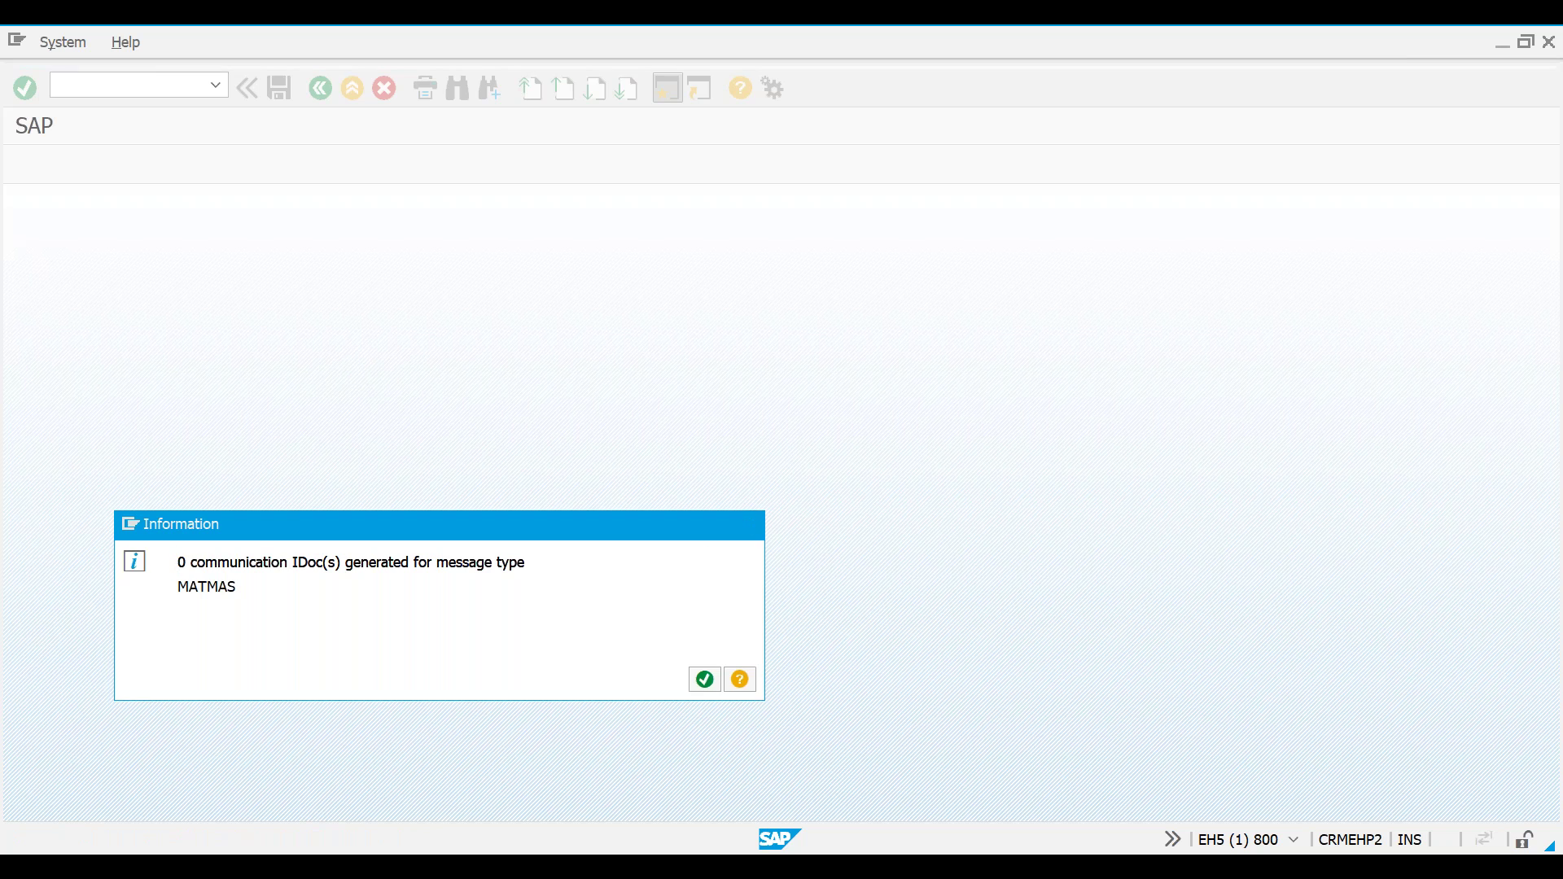
{"action": "key", "text": "Return"}
{"action": "left_click", "coordinate": [324, 90]}
Go to transaction WE02 with /nwe02 and list the IDocs using the default date and time selection.
{"action": "left_click", "coordinate": [153, 87]}
{"action": "type", "text": "/nwe02"}
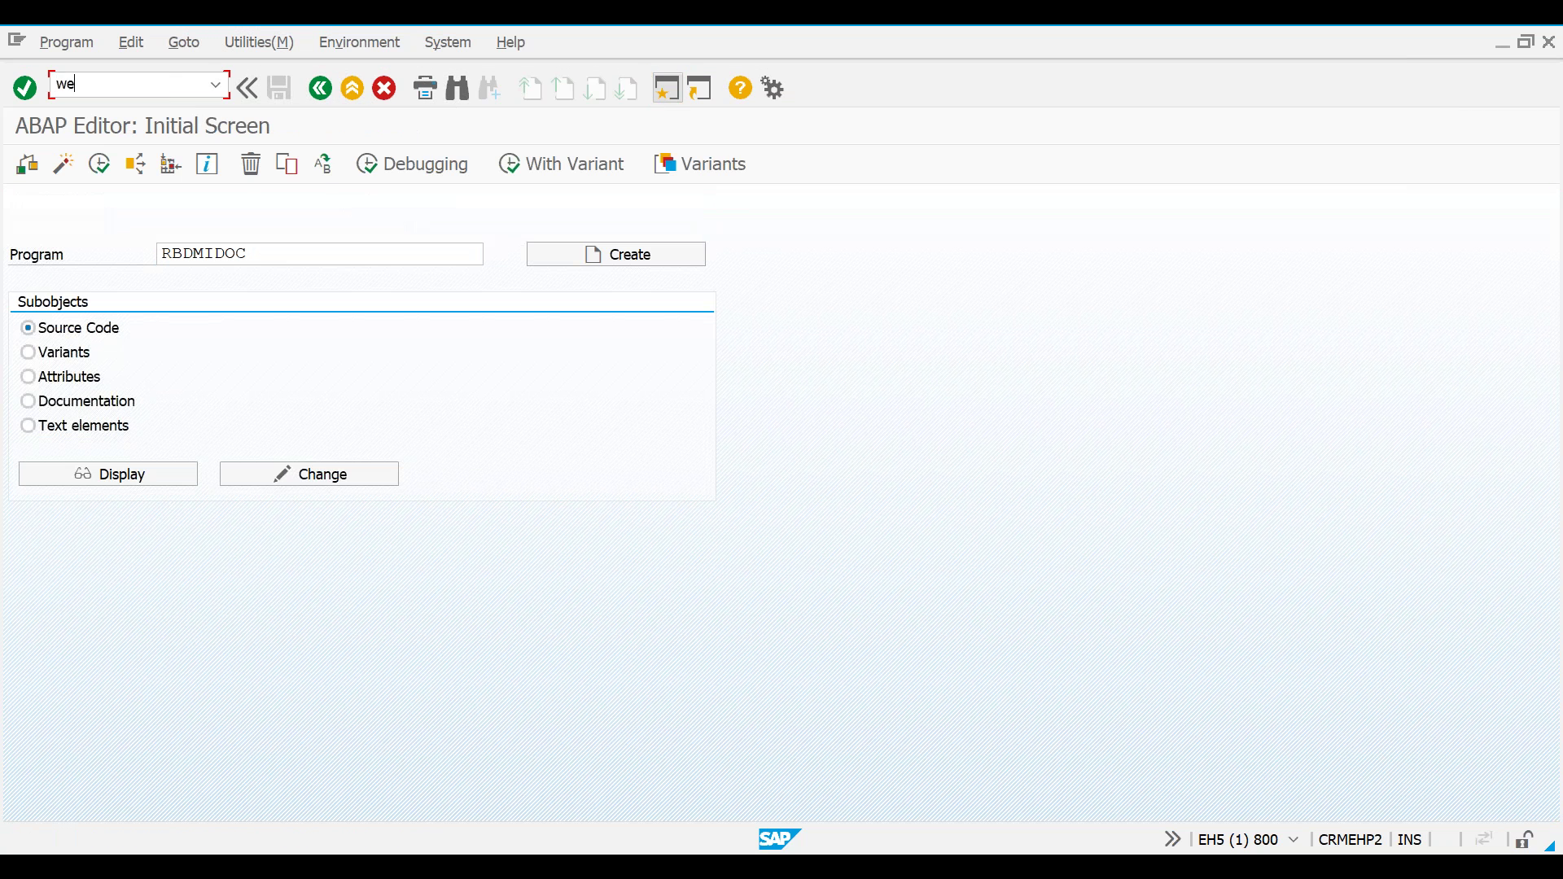
{"action": "key", "text": "Return"}
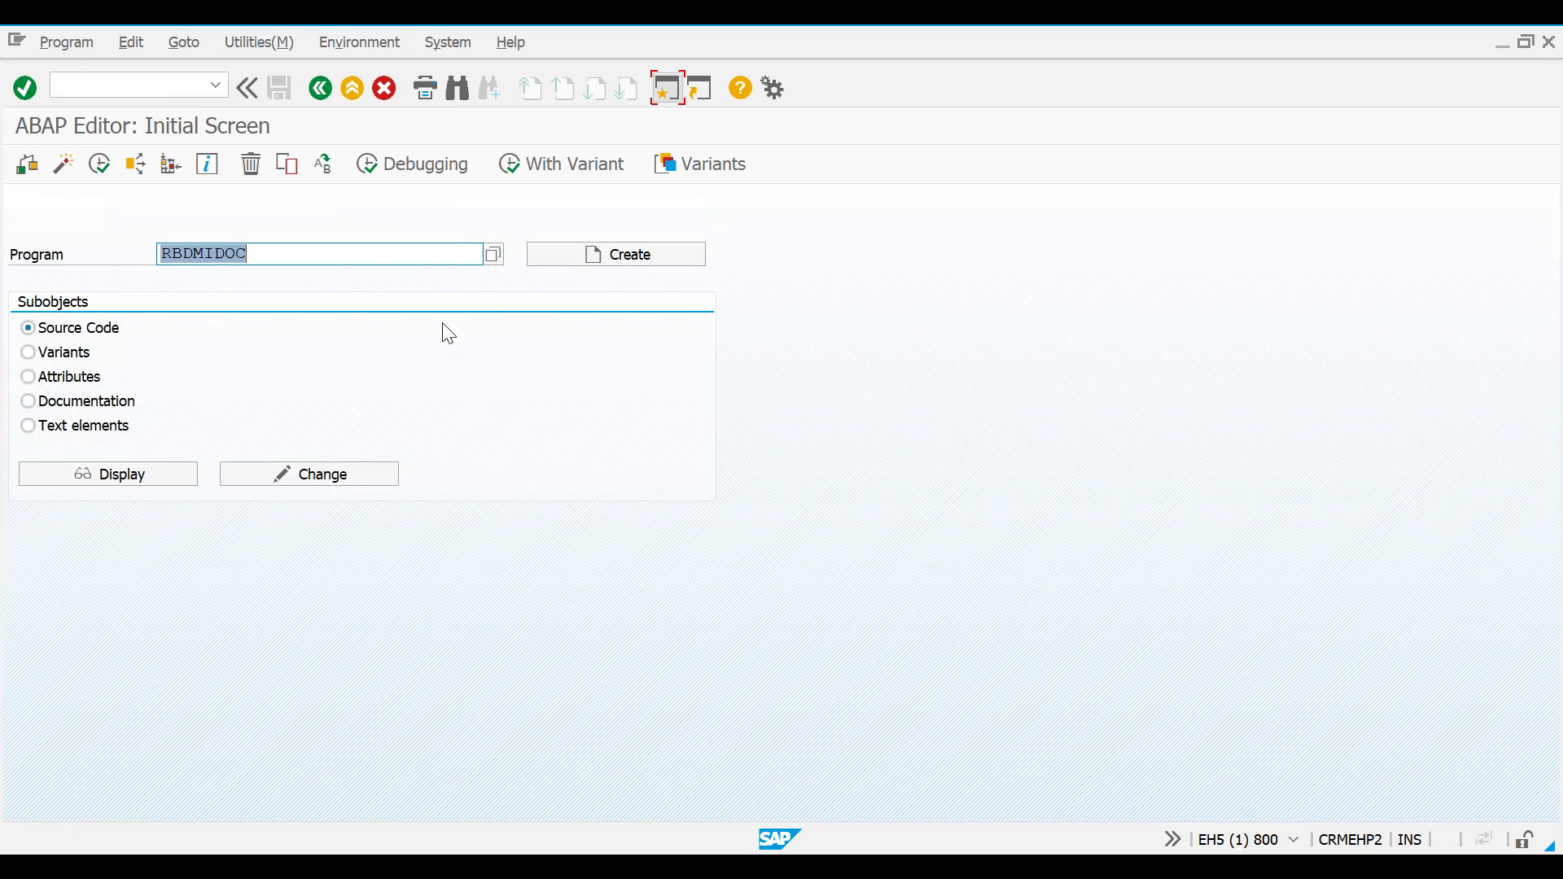
{"action": "left_click", "coordinate": [149, 81]}
{"action": "type", "text": "/nwe02"}
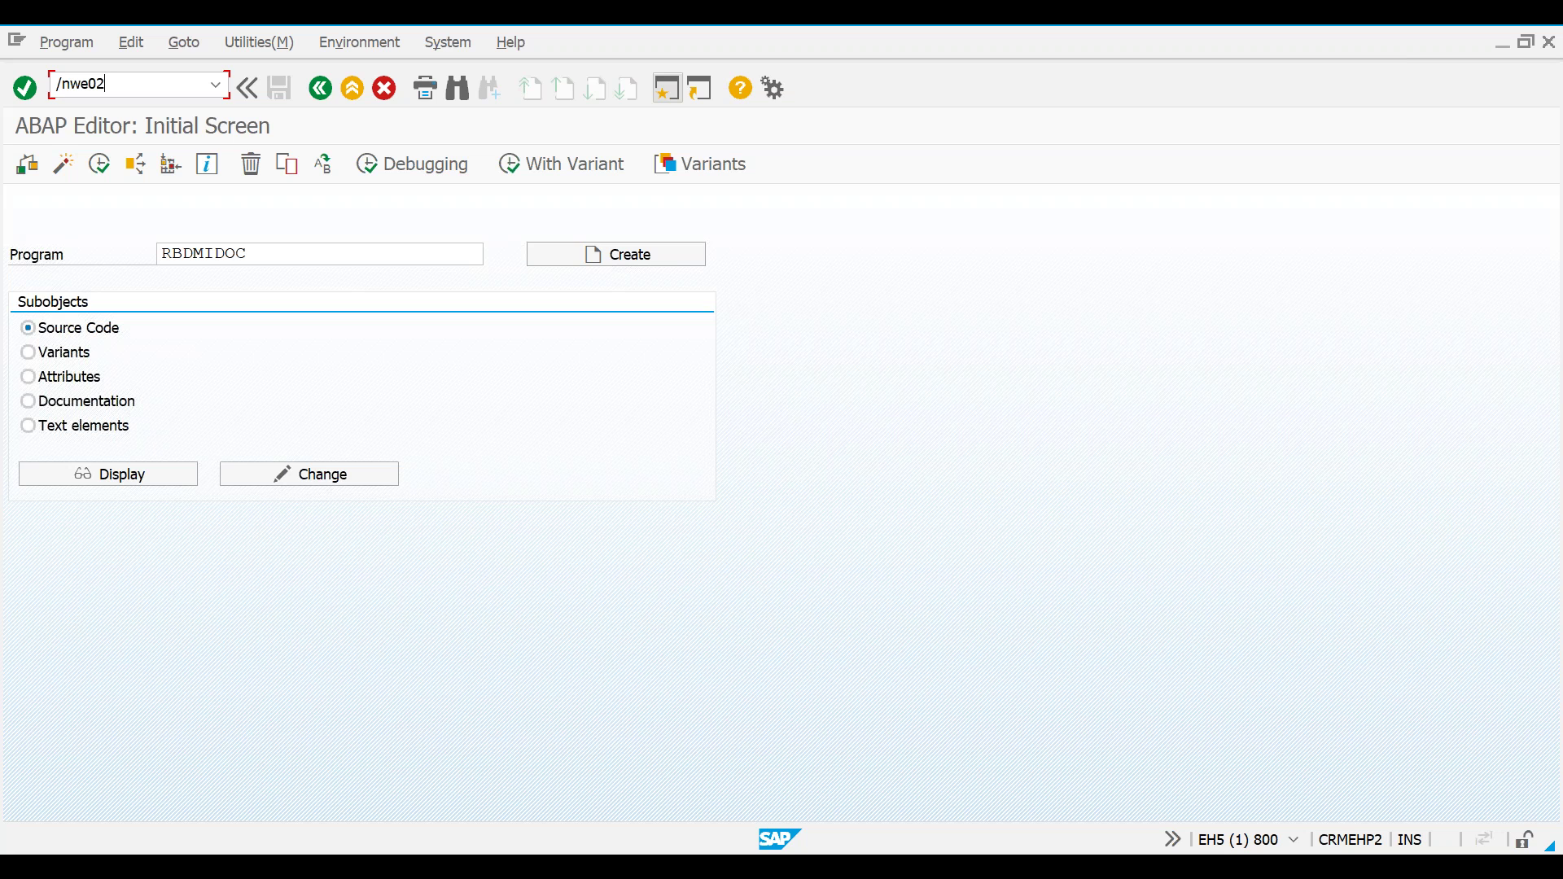
{"action": "key", "text": "Return"}
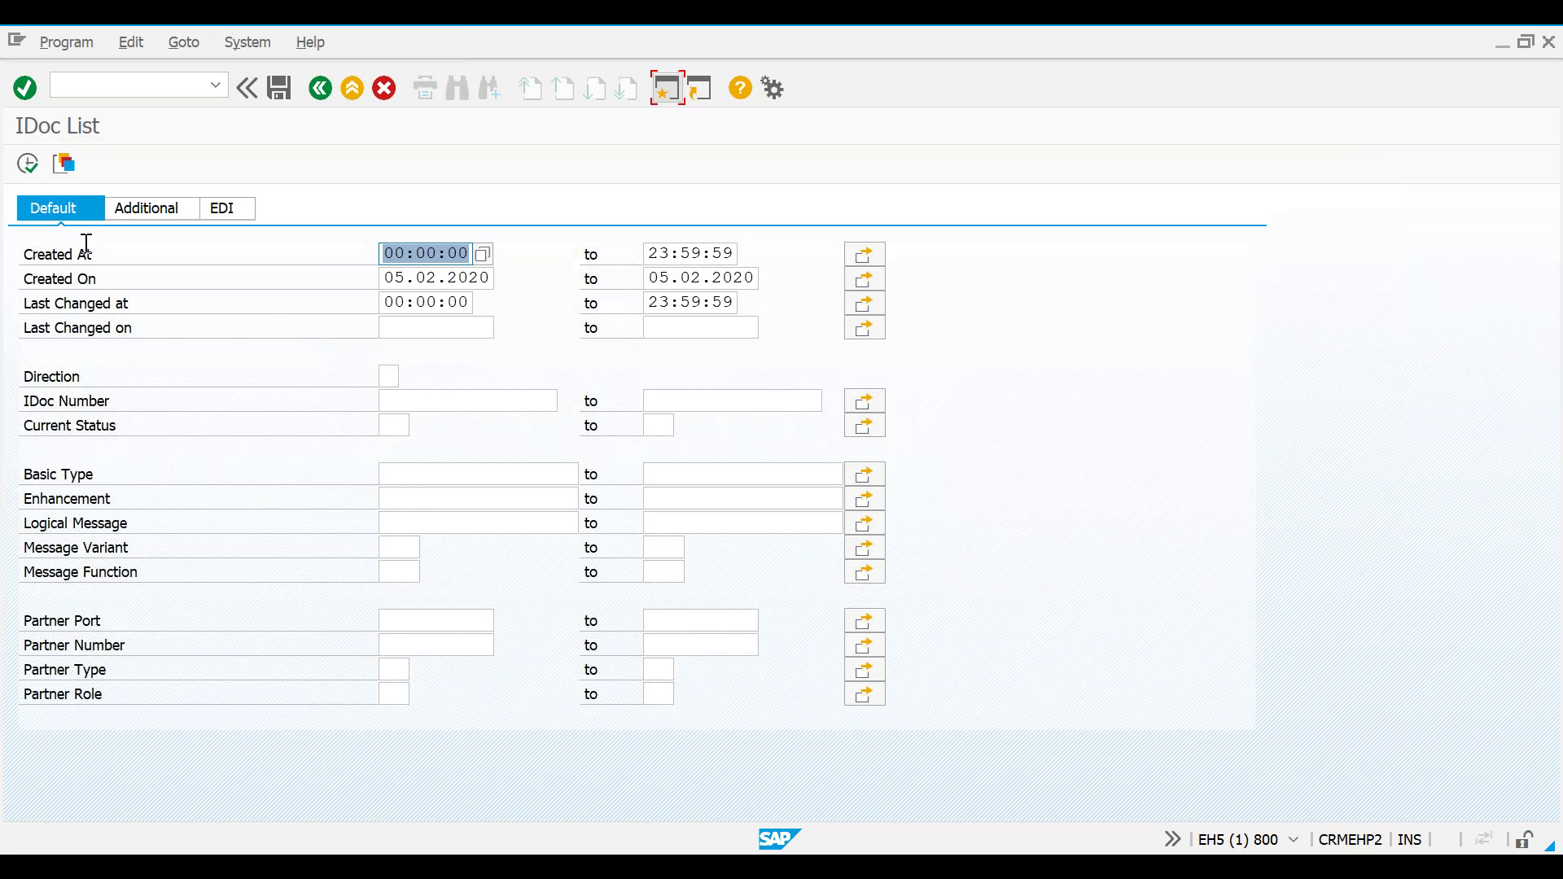
{"action": "left_click", "coordinate": [29, 166]}
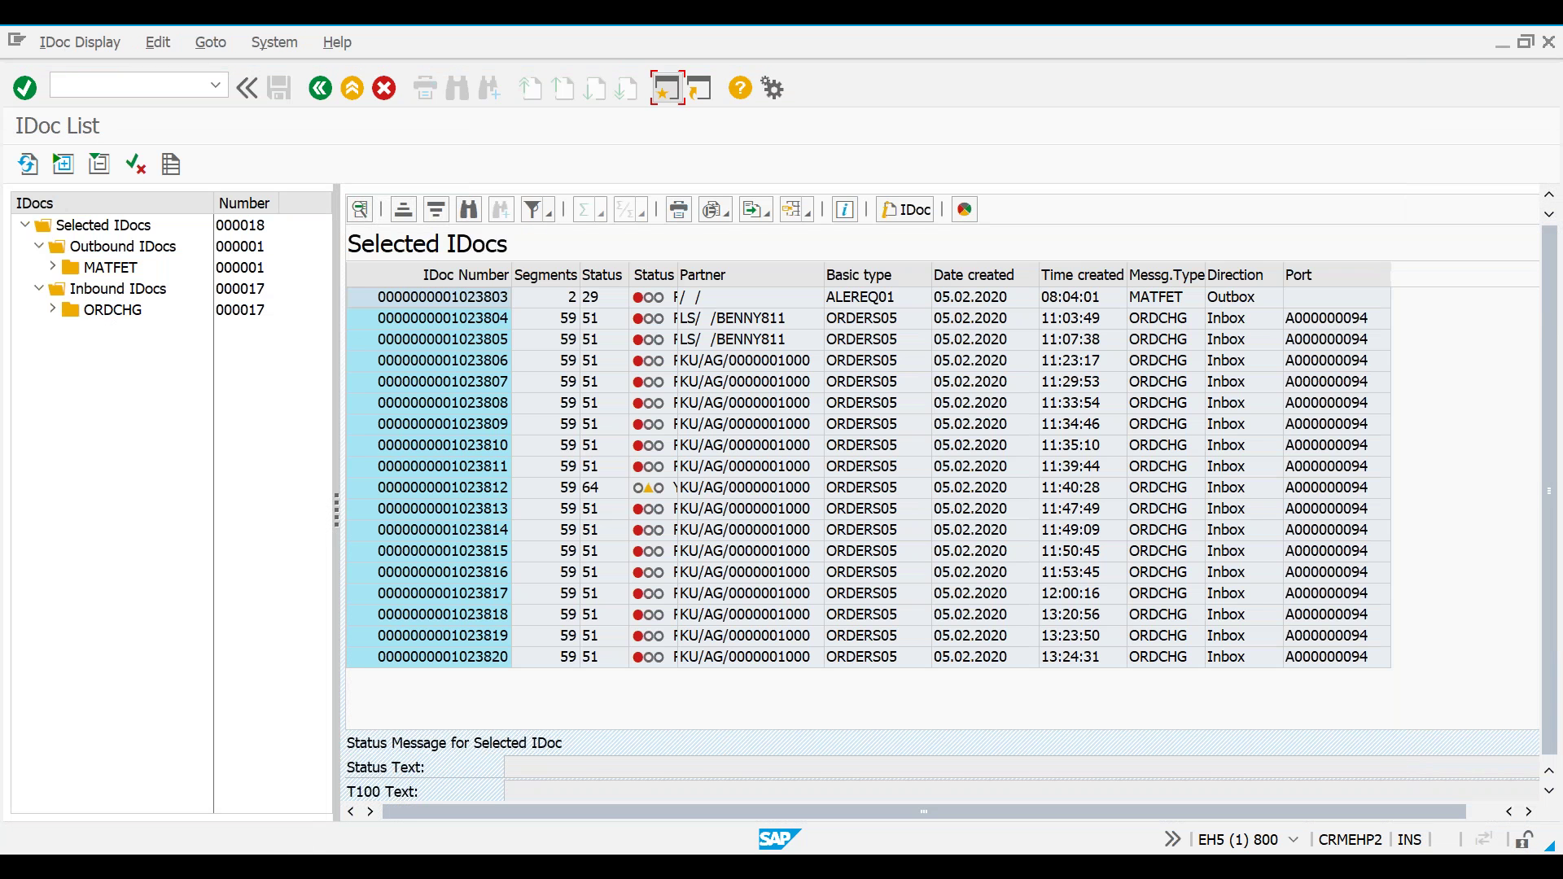
Open the outbound MATFET IDoc, examine the contents of its E1ALER1 data segment and return to the IDoc list.
{"action": "left_click", "coordinate": [127, 274]}
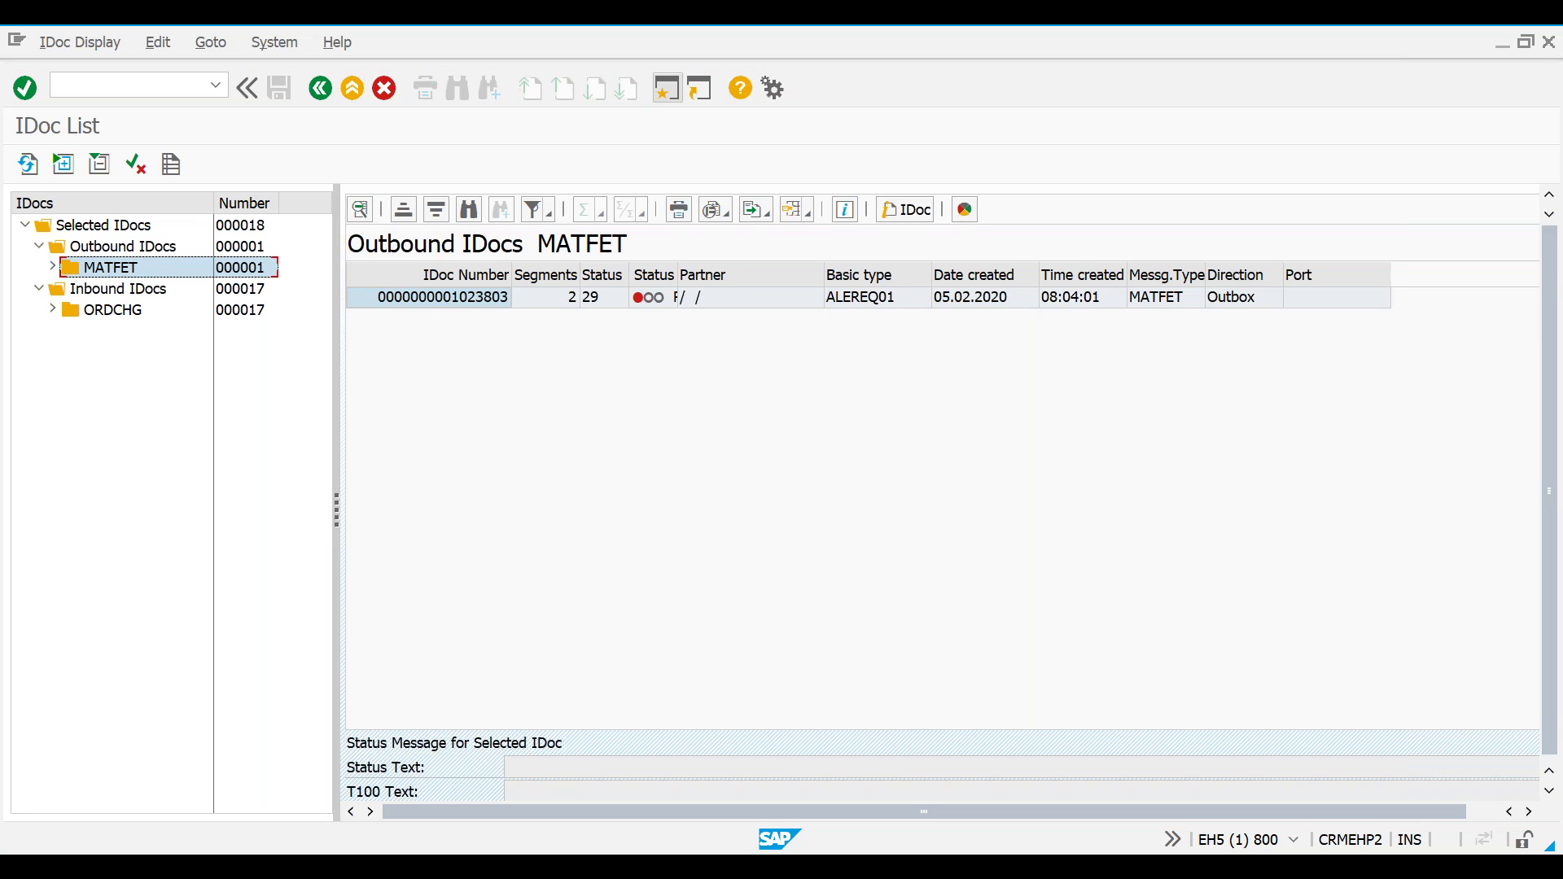
{"action": "left_click", "coordinate": [52, 311]}
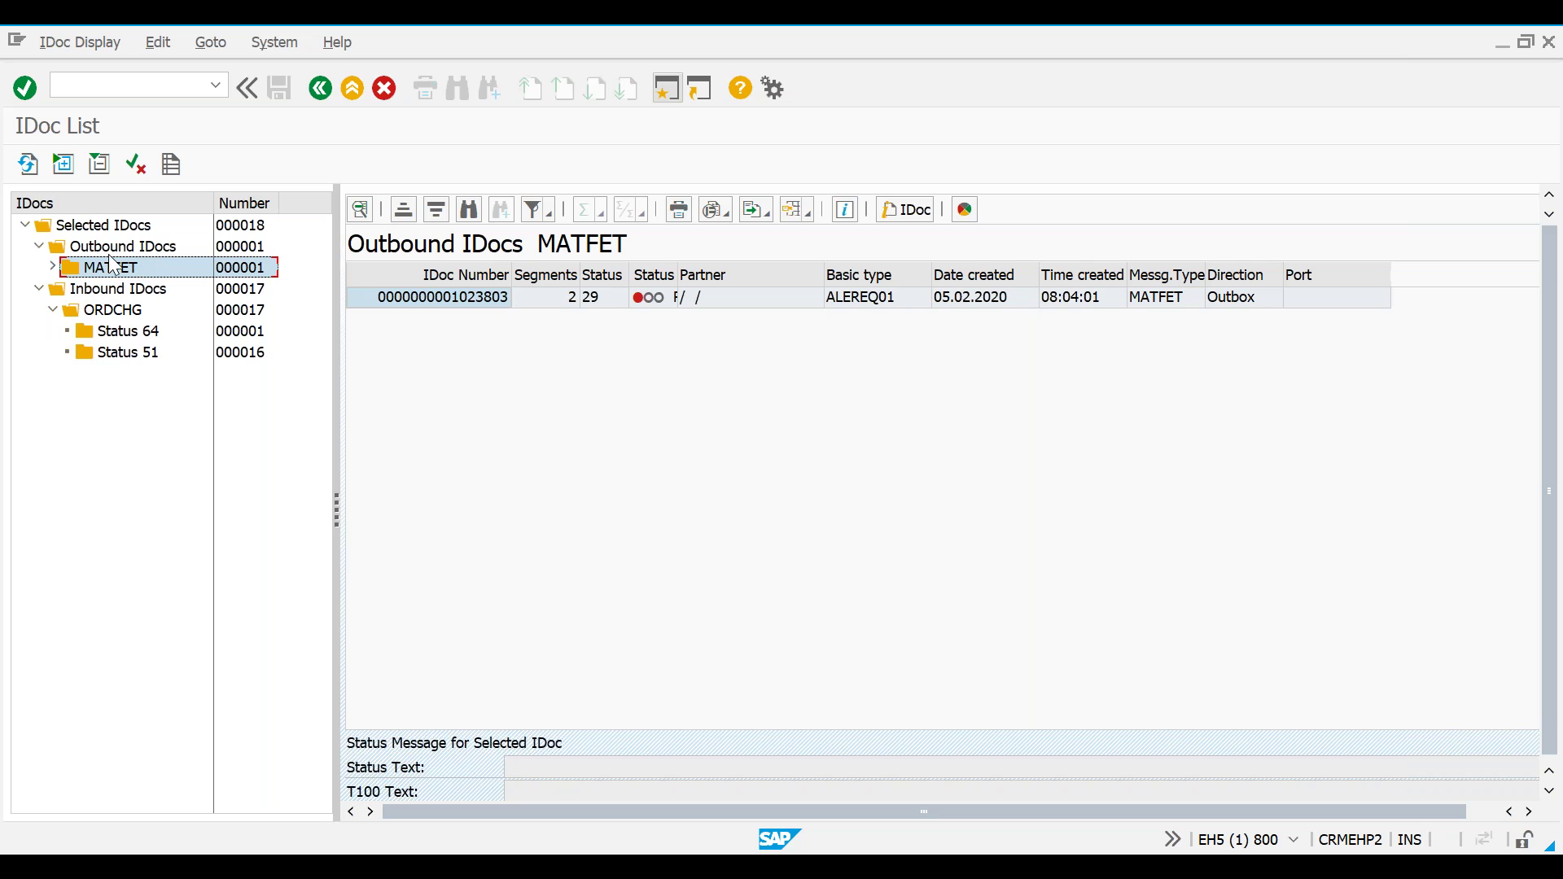
{"action": "left_click", "coordinate": [52, 267]}
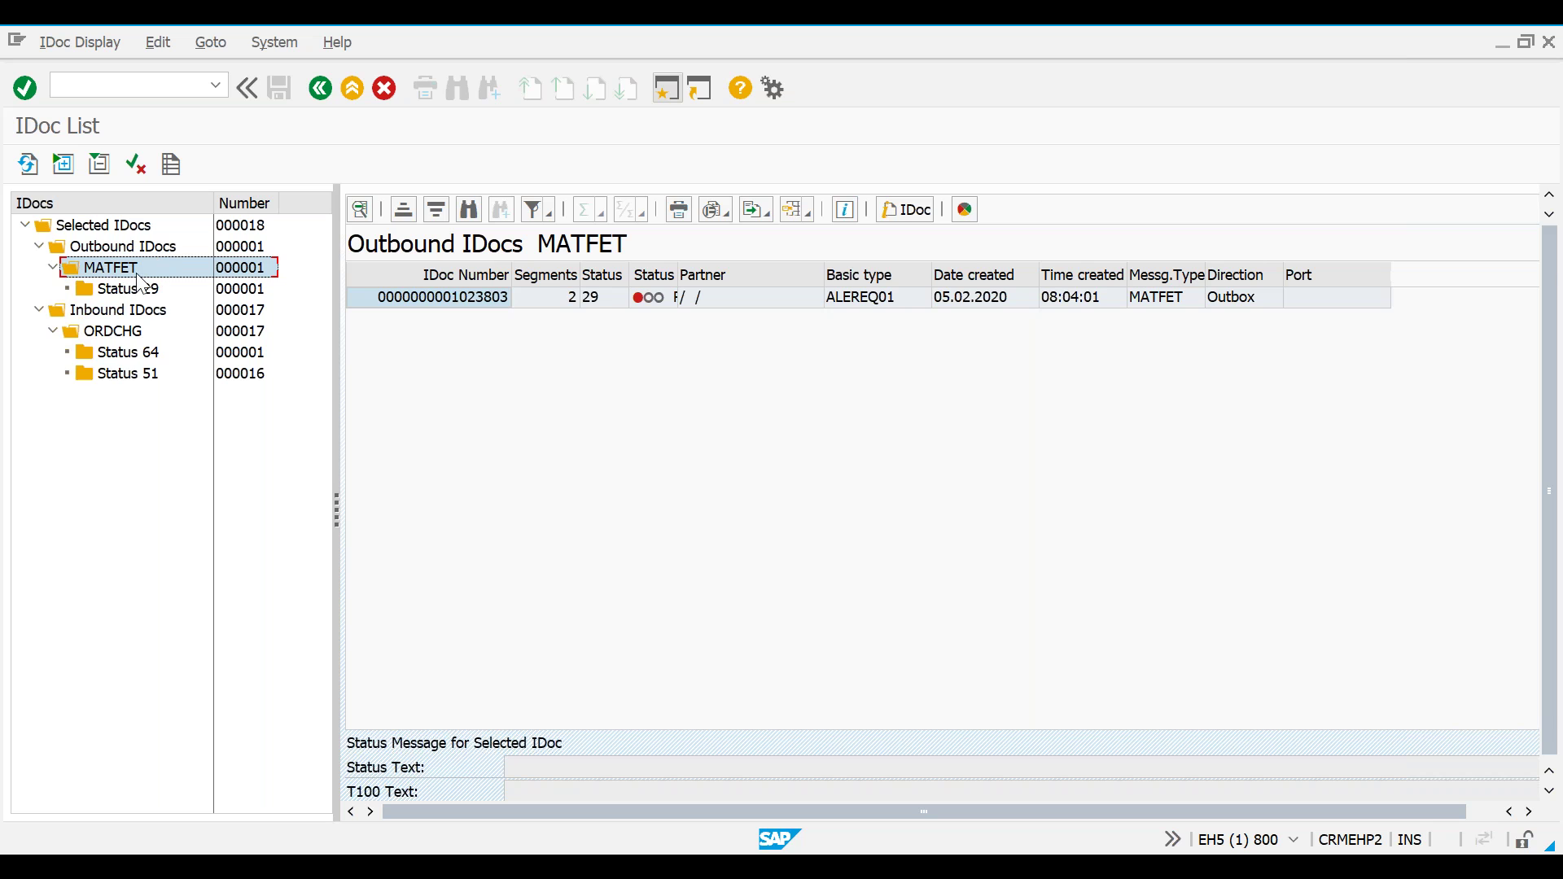
{"action": "double_click", "coordinate": [440, 297]}
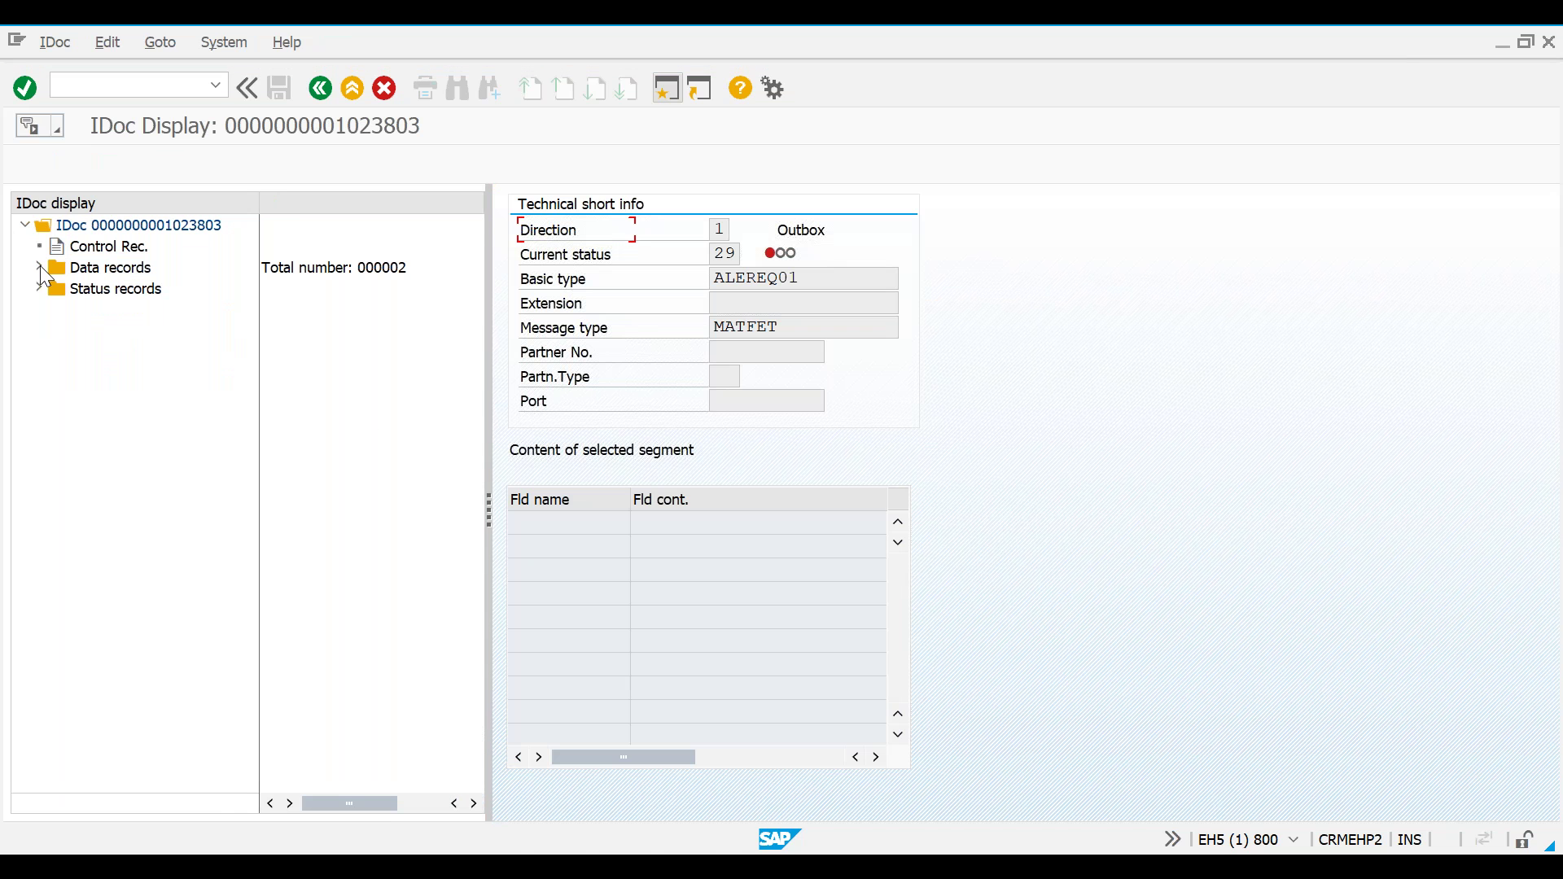
{"action": "left_click", "coordinate": [38, 267]}
{"action": "left_click", "coordinate": [102, 290]}
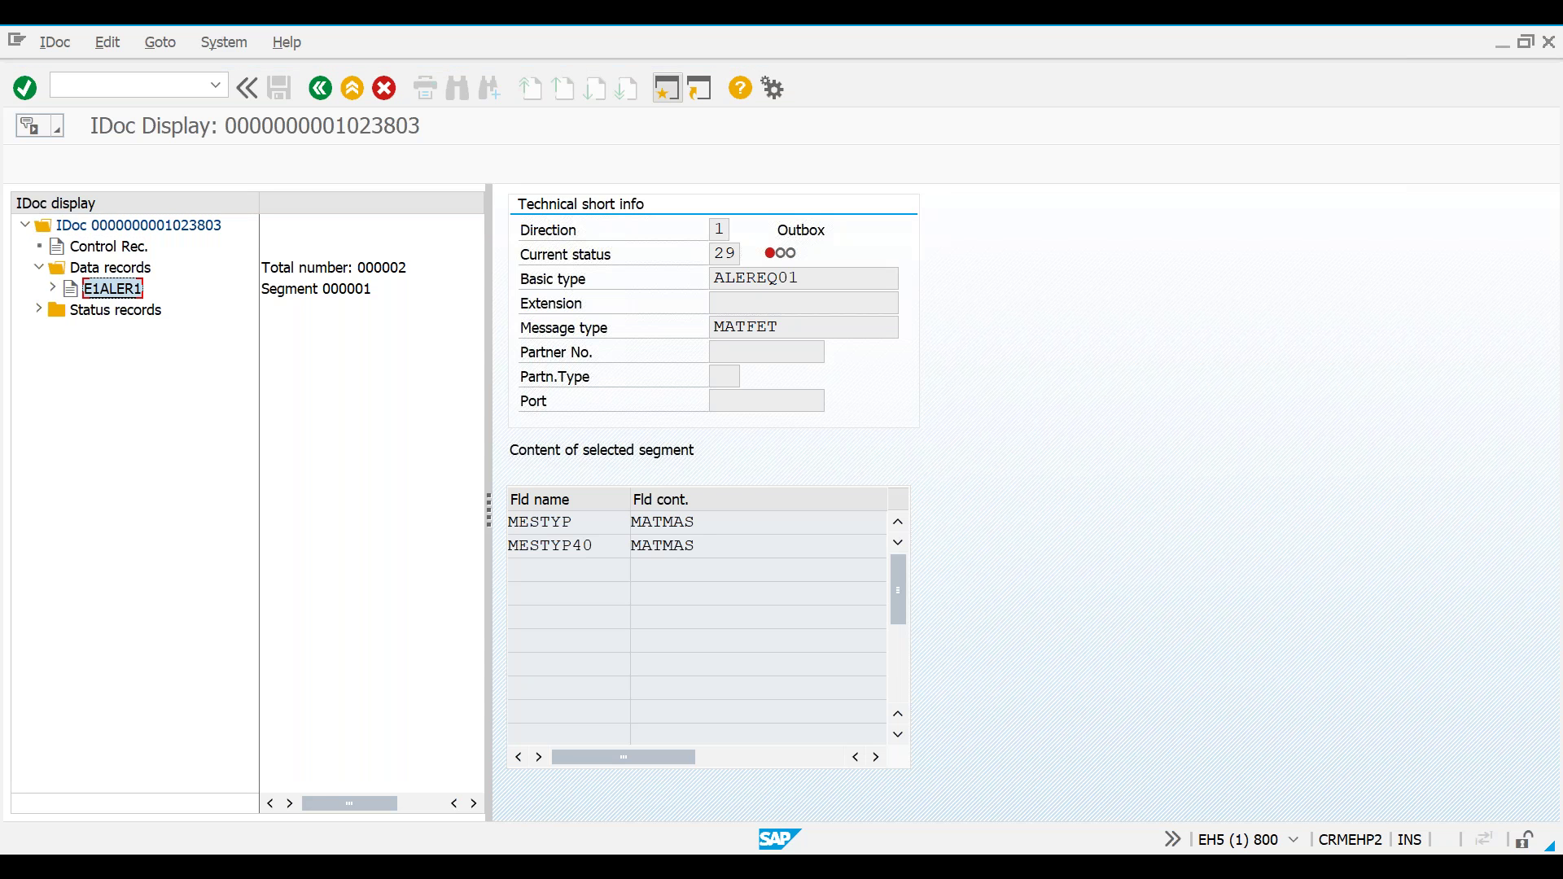
{"action": "left_click", "coordinate": [322, 90]}
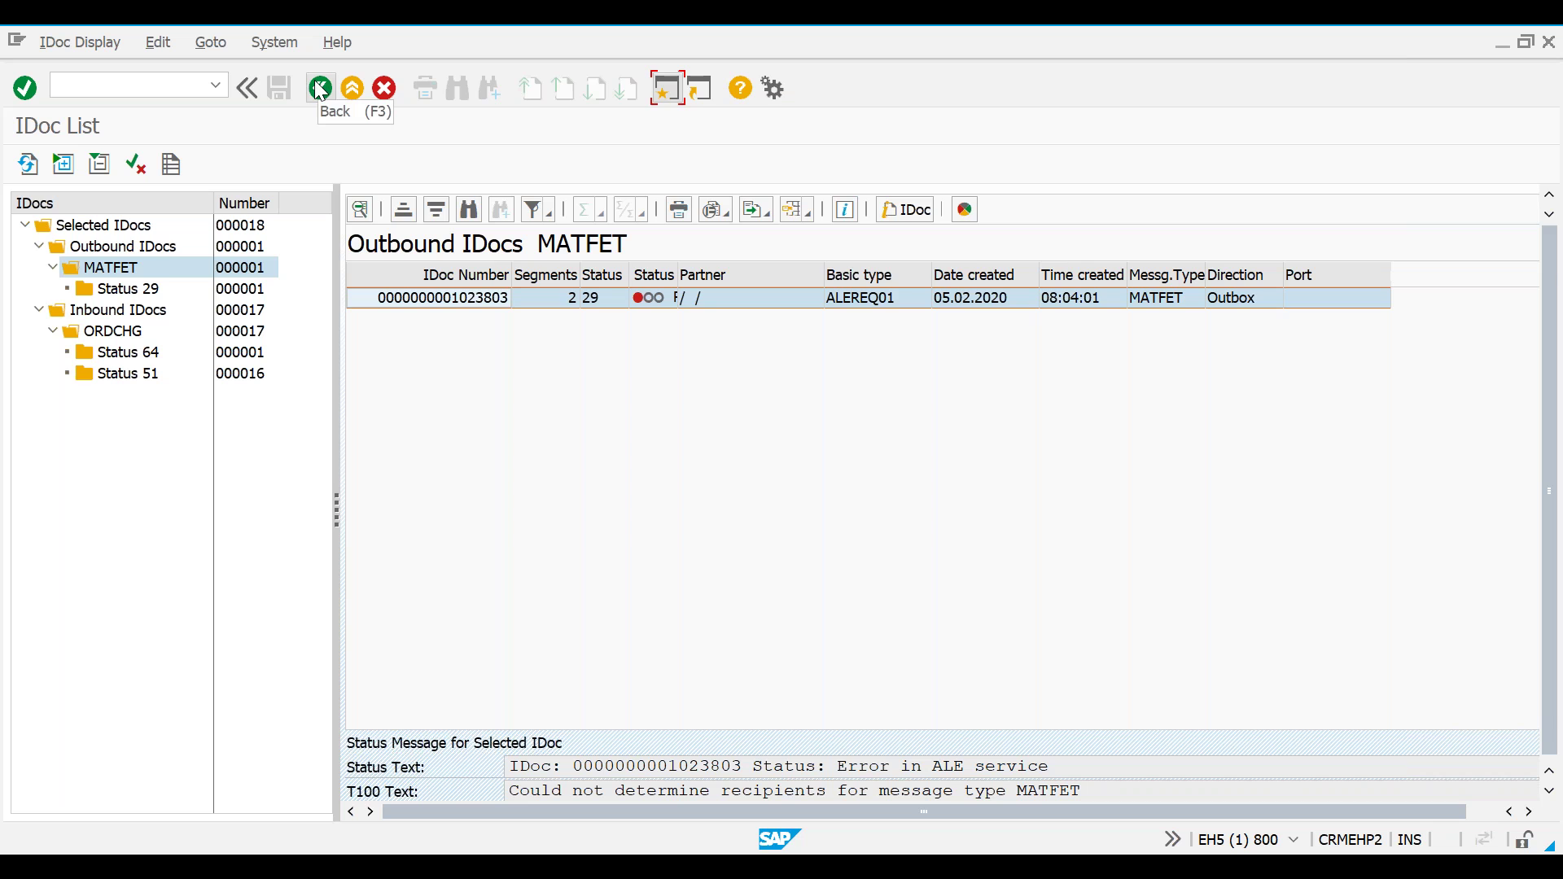
Look up the meaning of status 29 of the outbound MATFET IDoc in the list of IDoc statuses.
{"action": "left_click", "coordinate": [137, 296]}
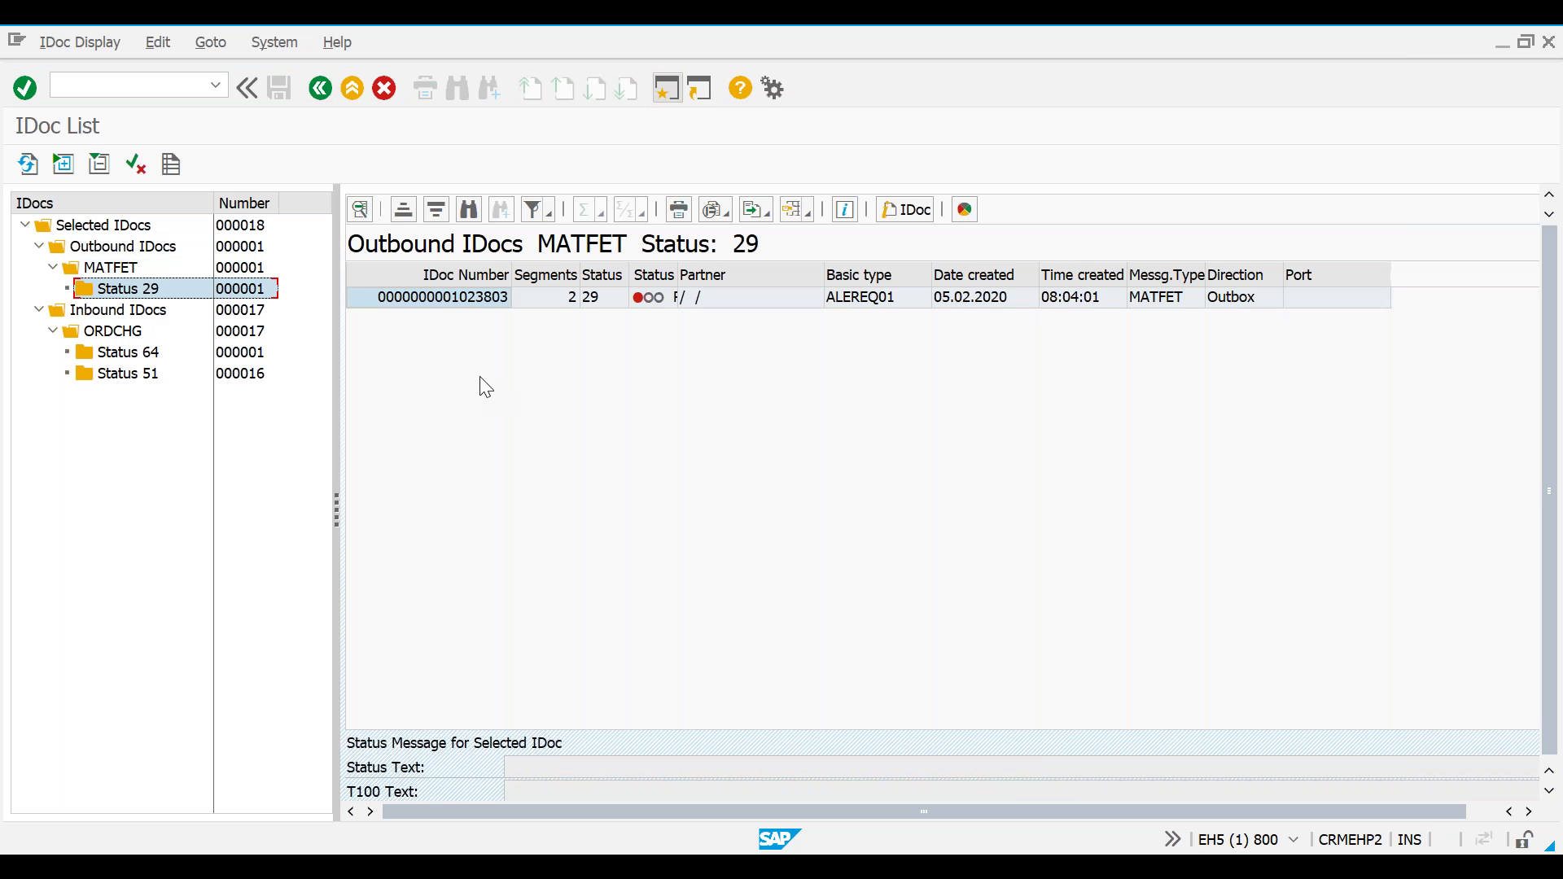
{"action": "left_click", "coordinate": [616, 300]}
{"action": "left_click", "coordinate": [617, 298]}
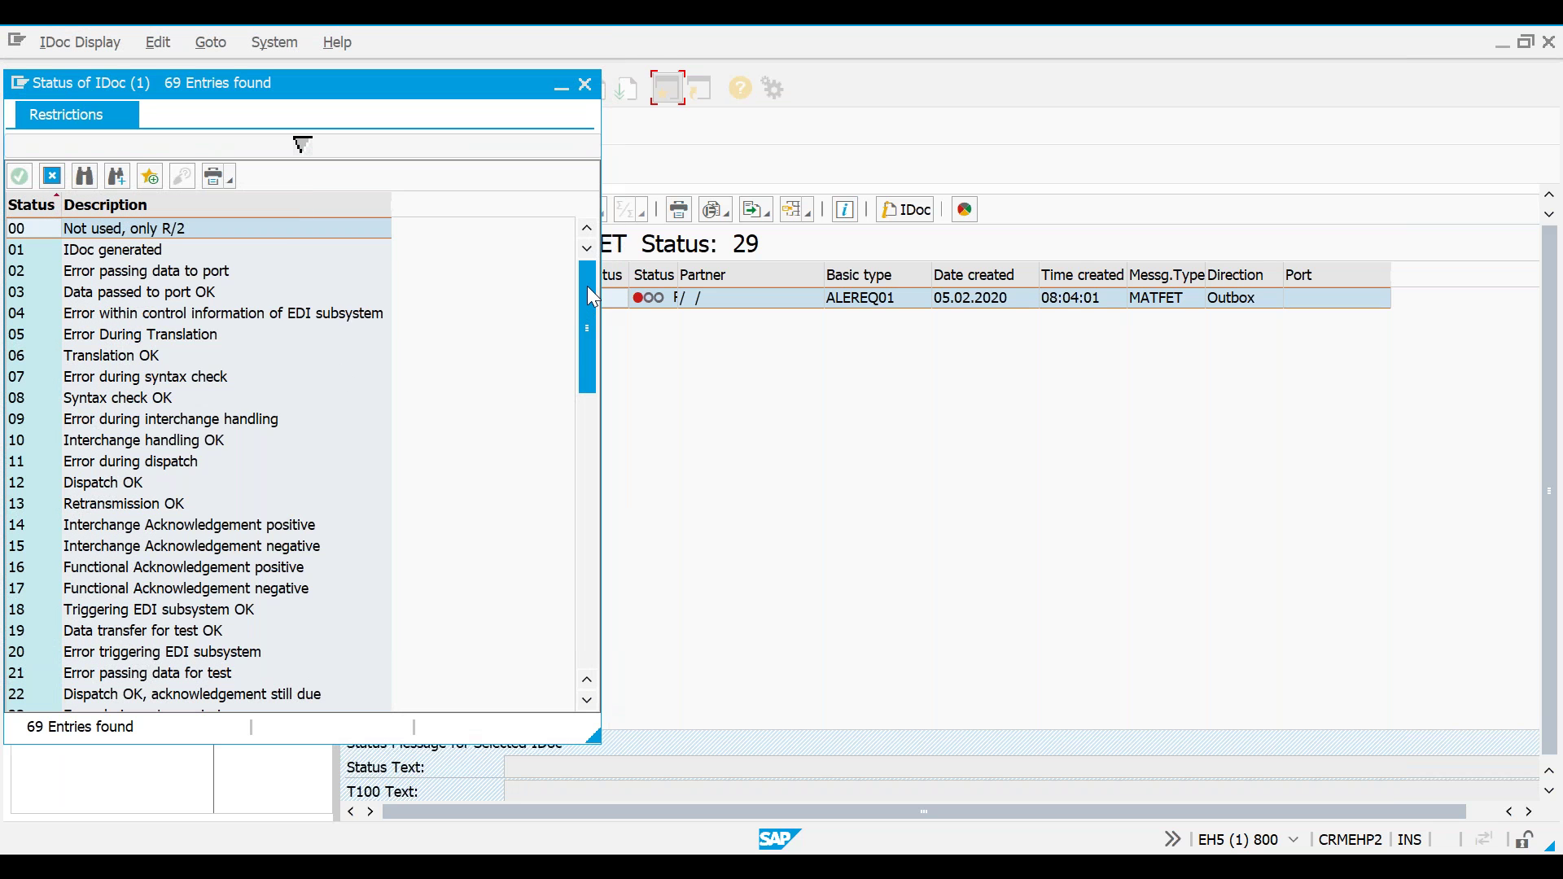
{"action": "left_click_drag", "start_coordinate": [588, 288], "coordinate": [578, 427]}
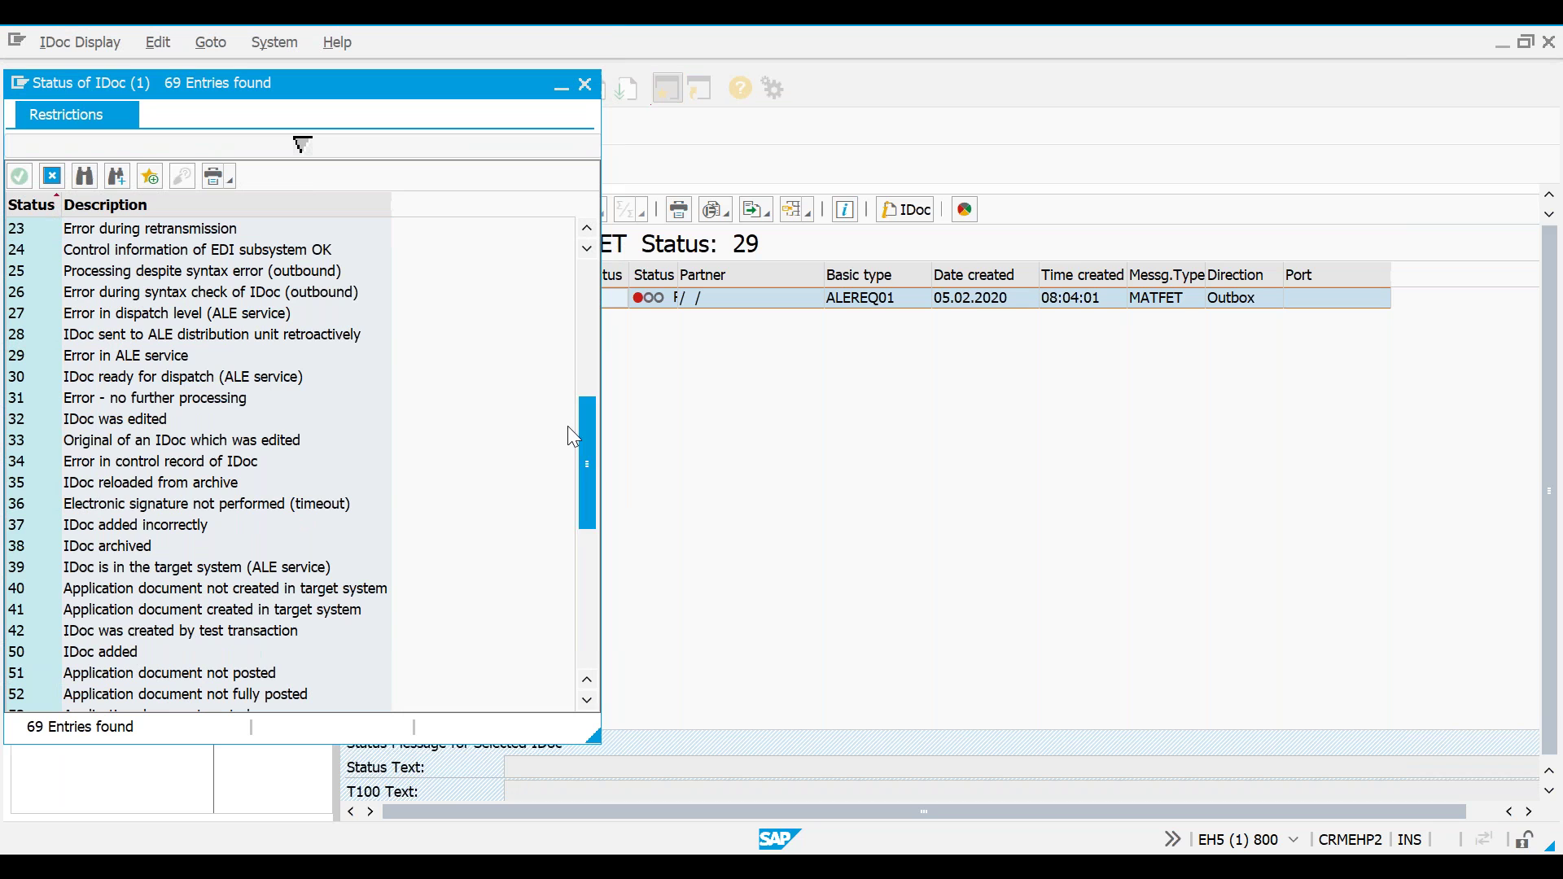
{"action": "left_click", "coordinate": [160, 356]}
{"action": "left_click", "coordinate": [54, 181]}
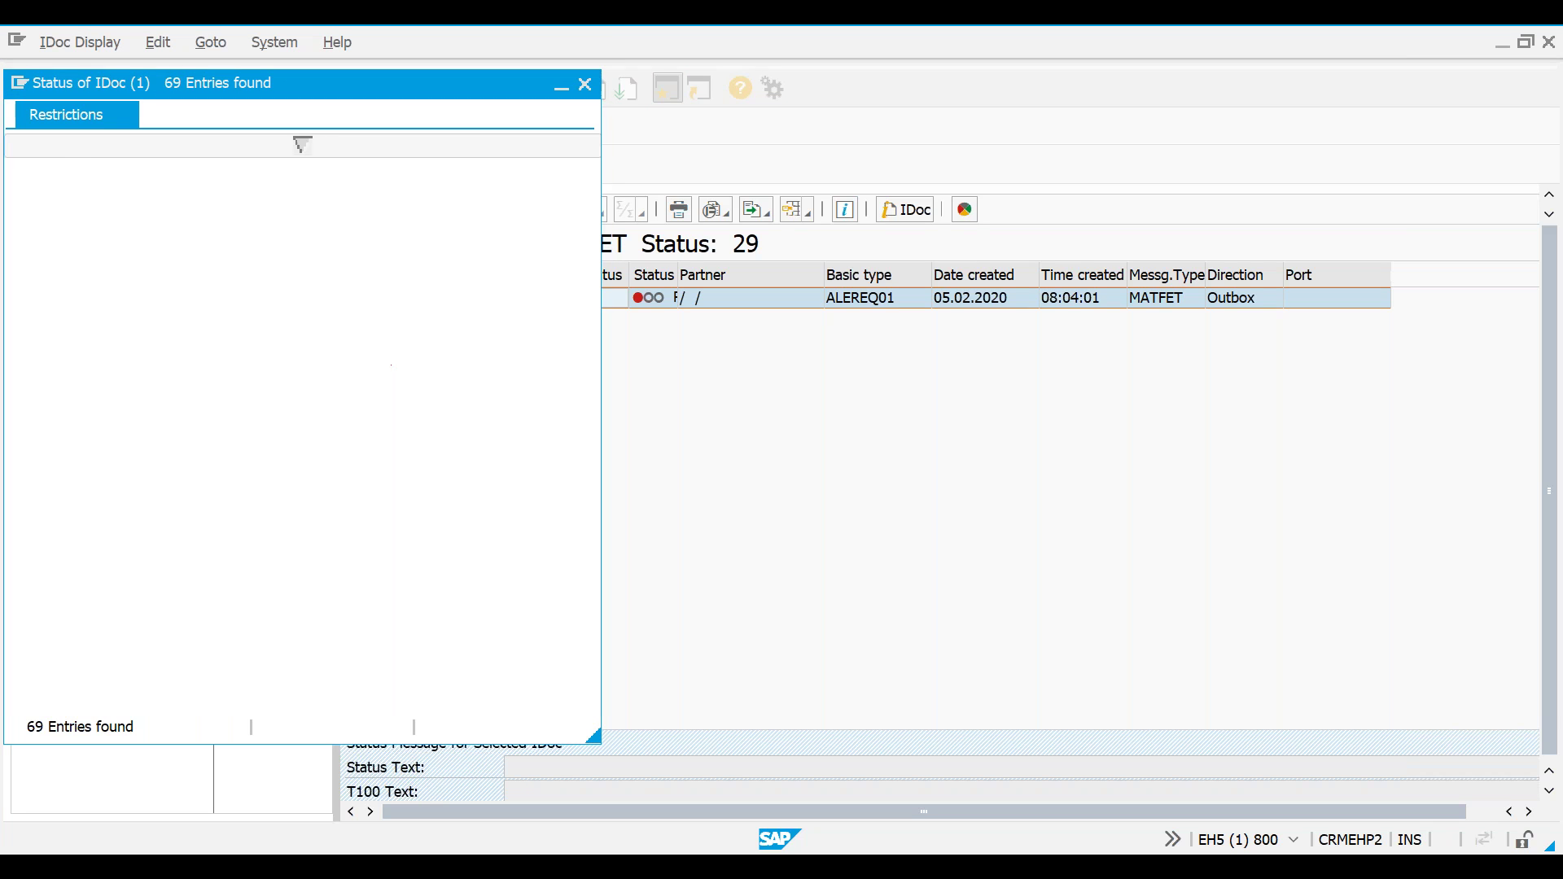
Go to the partner profiles with /nwe20 and open the logical system partner BENNY811.
{"action": "left_click", "coordinate": [167, 85]}
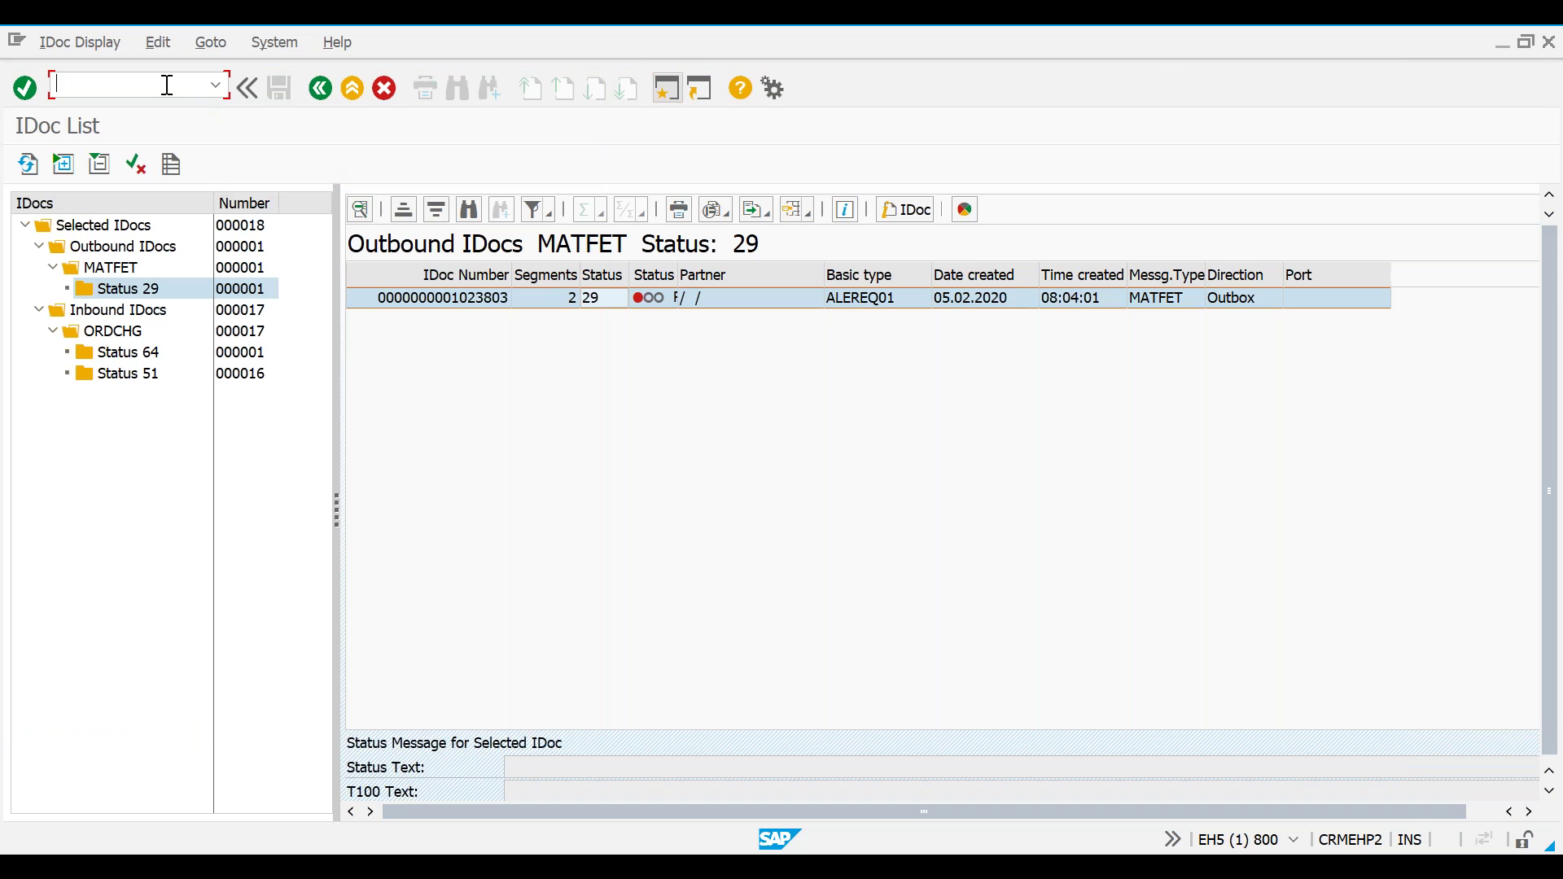
{"action": "type", "text": "/nwe20"}
{"action": "key", "text": "Return"}
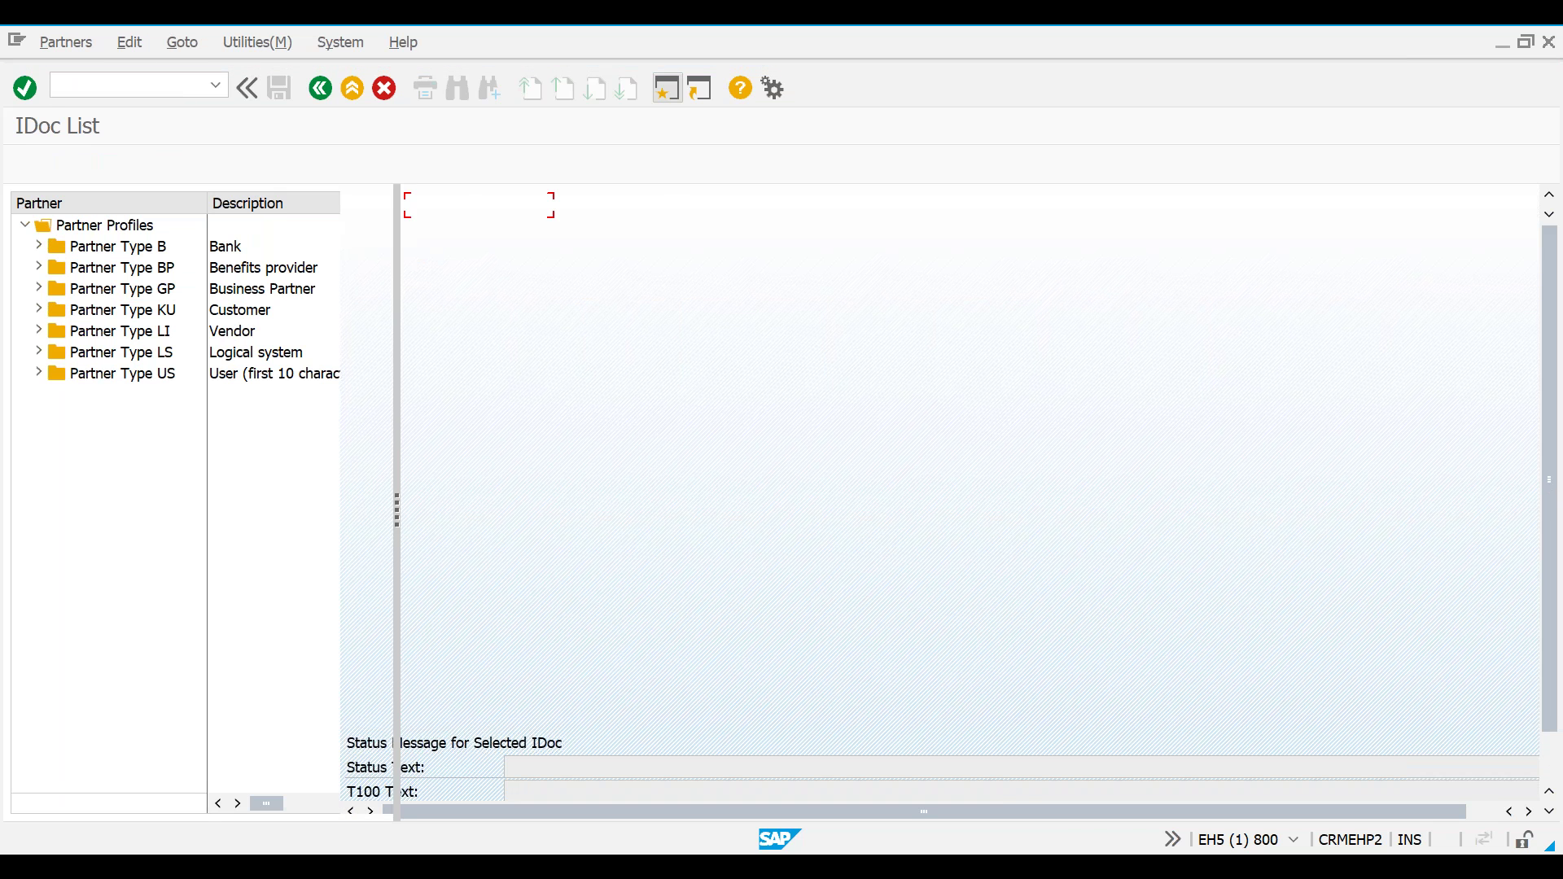
{"action": "left_click", "coordinate": [38, 354]}
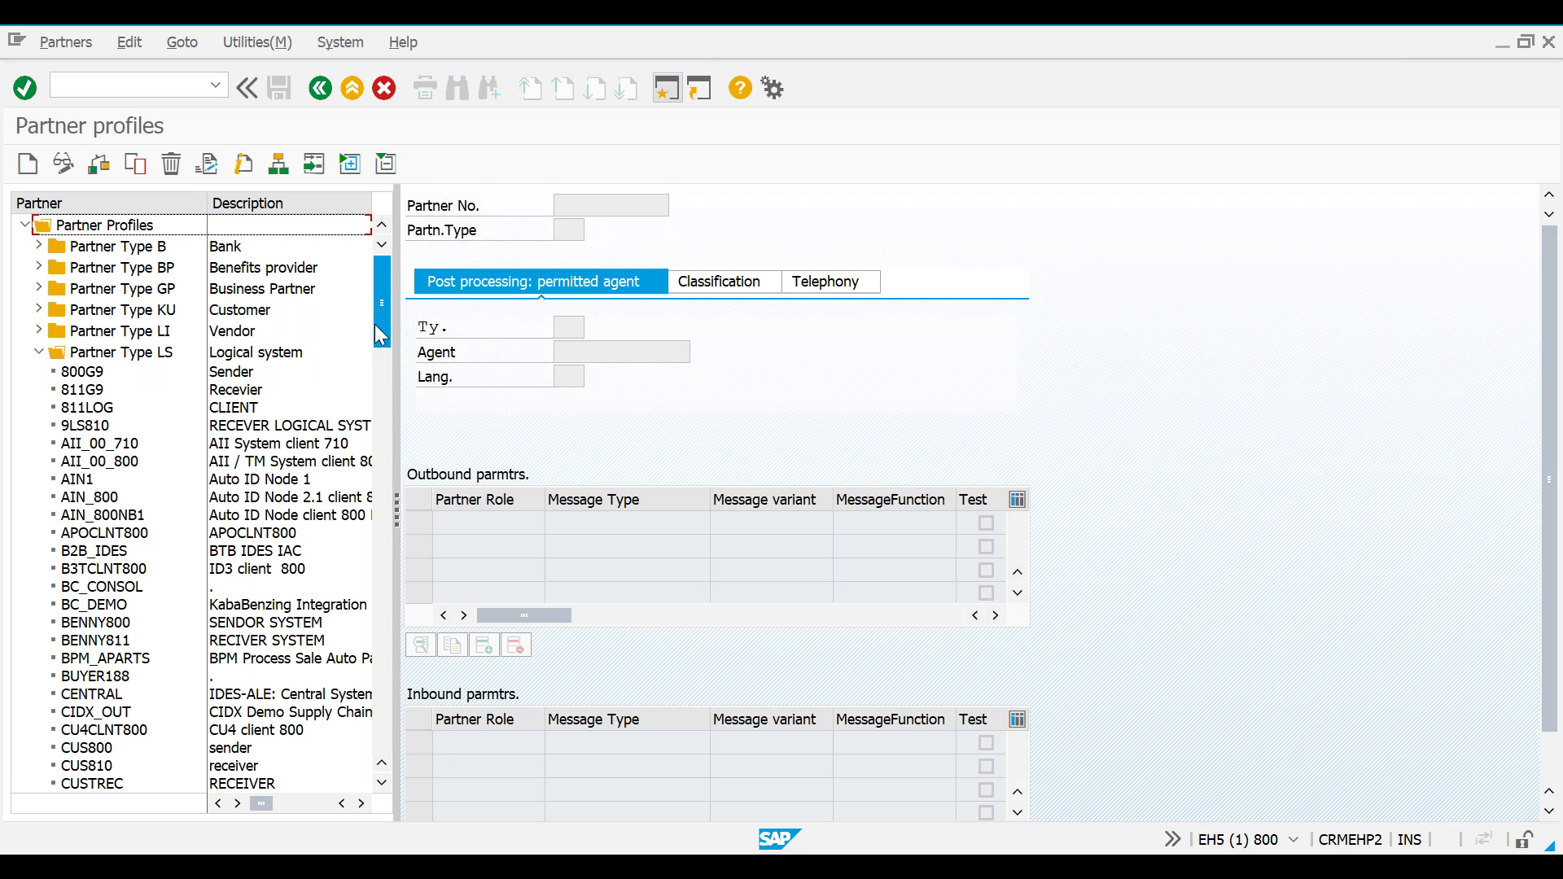
{"action": "left_click_drag", "start_coordinate": [380, 312], "coordinate": [380, 346]}
{"action": "double_click", "coordinate": [95, 420]}
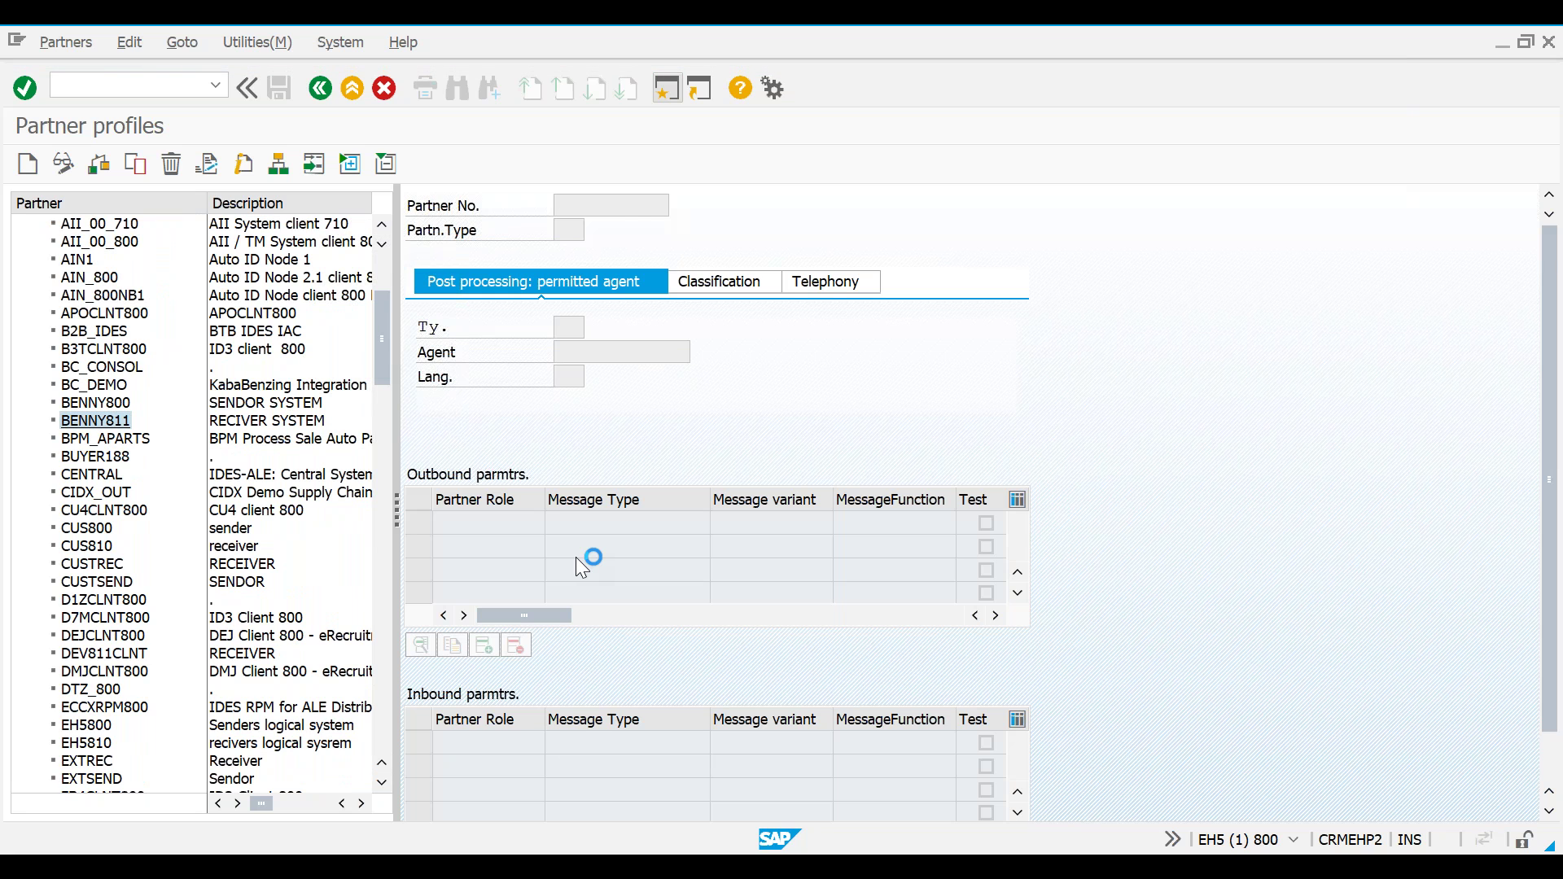
Open the MATMAS outbound parameters of partner BENNY811 and check their outbound options and message control.
{"action": "left_click_drag", "start_coordinate": [620, 568], "coordinate": [419, 573]}
{"action": "left_click", "coordinate": [418, 573]}
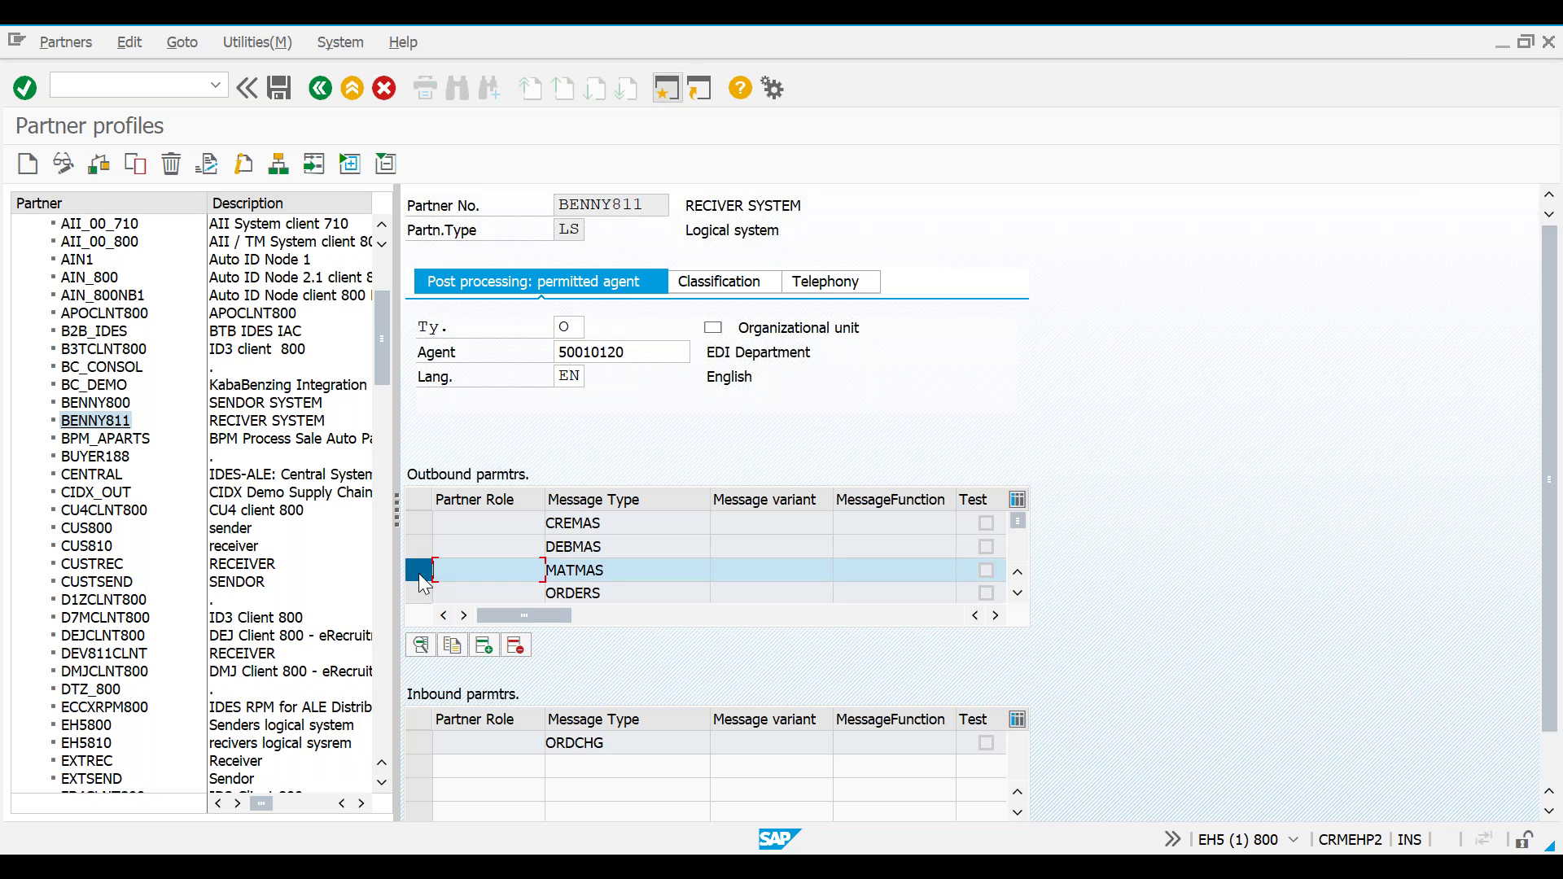
{"action": "left_click", "coordinate": [420, 651]}
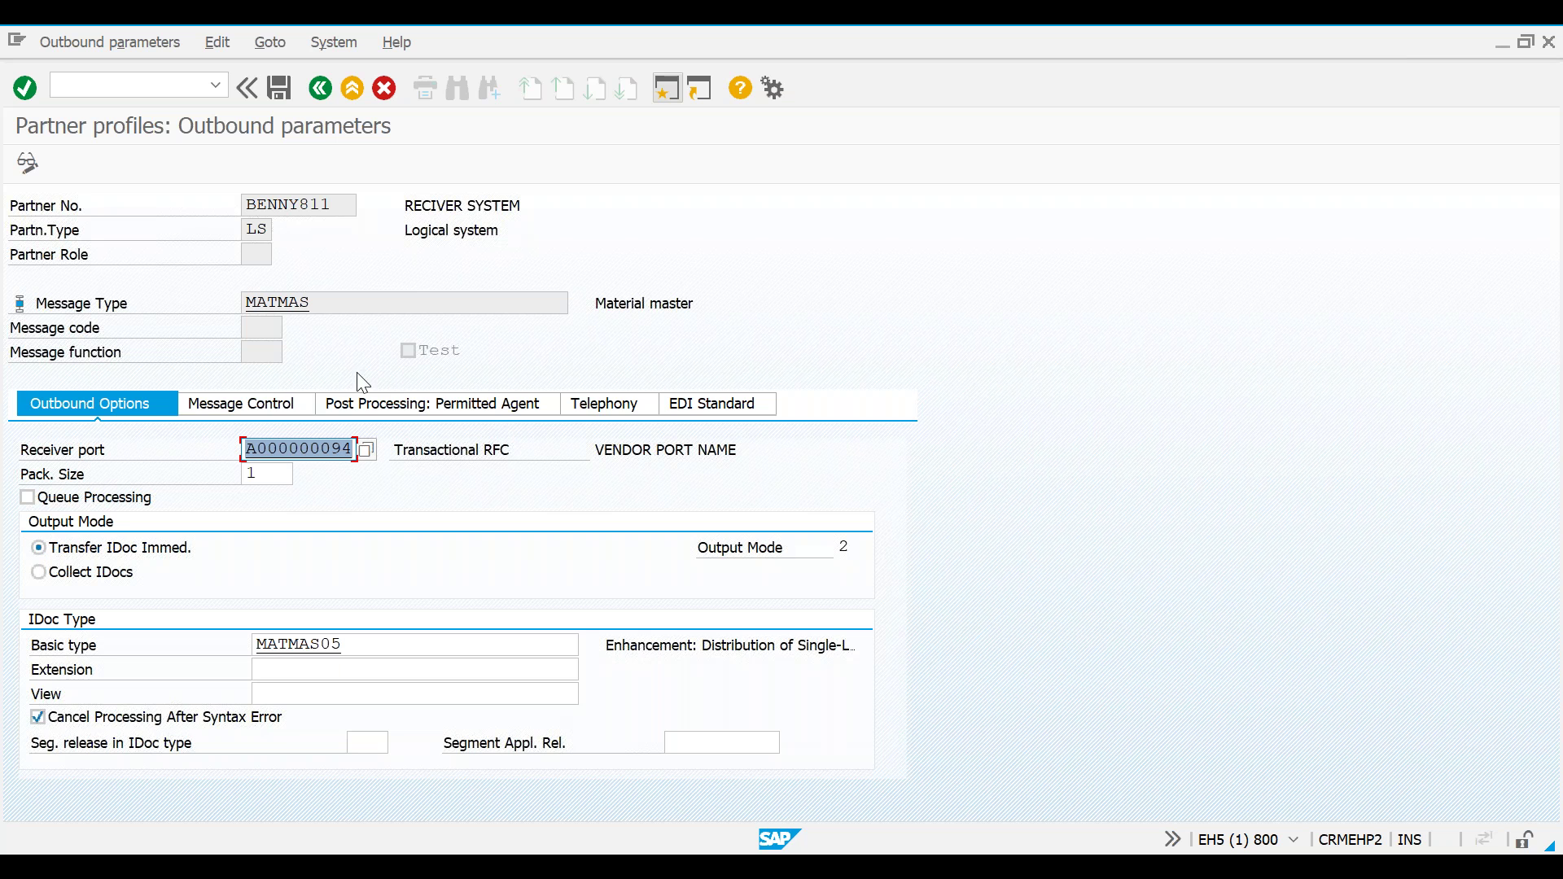
{"action": "left_click", "coordinate": [272, 405]}
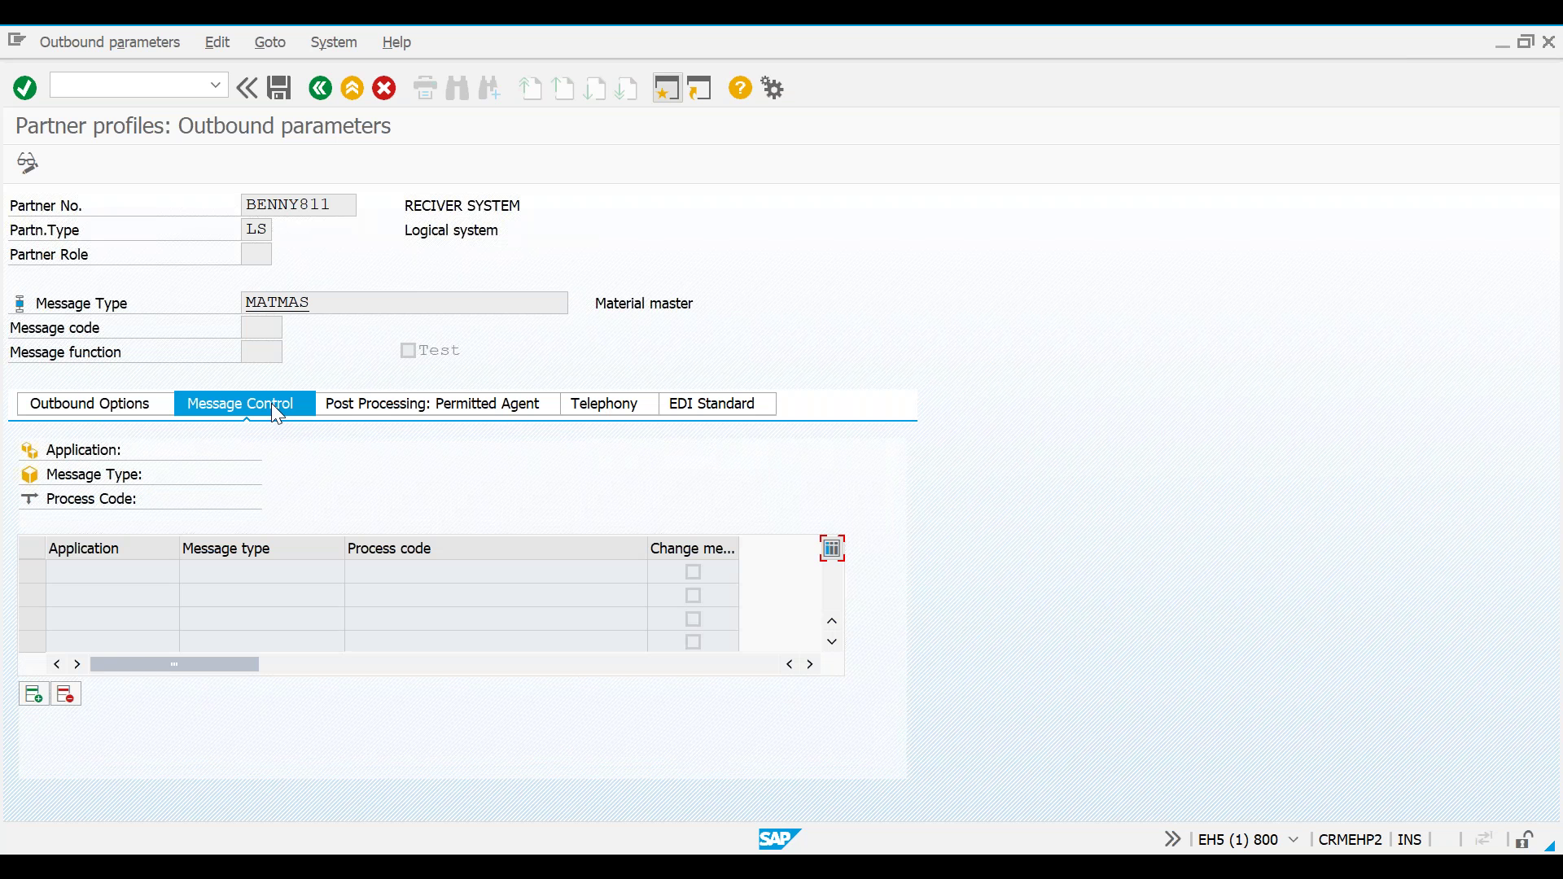
Review the MATMAS outbound options once more, return to partner BENNY811 and deselect the MATMAS entry.
{"action": "left_click", "coordinate": [117, 407]}
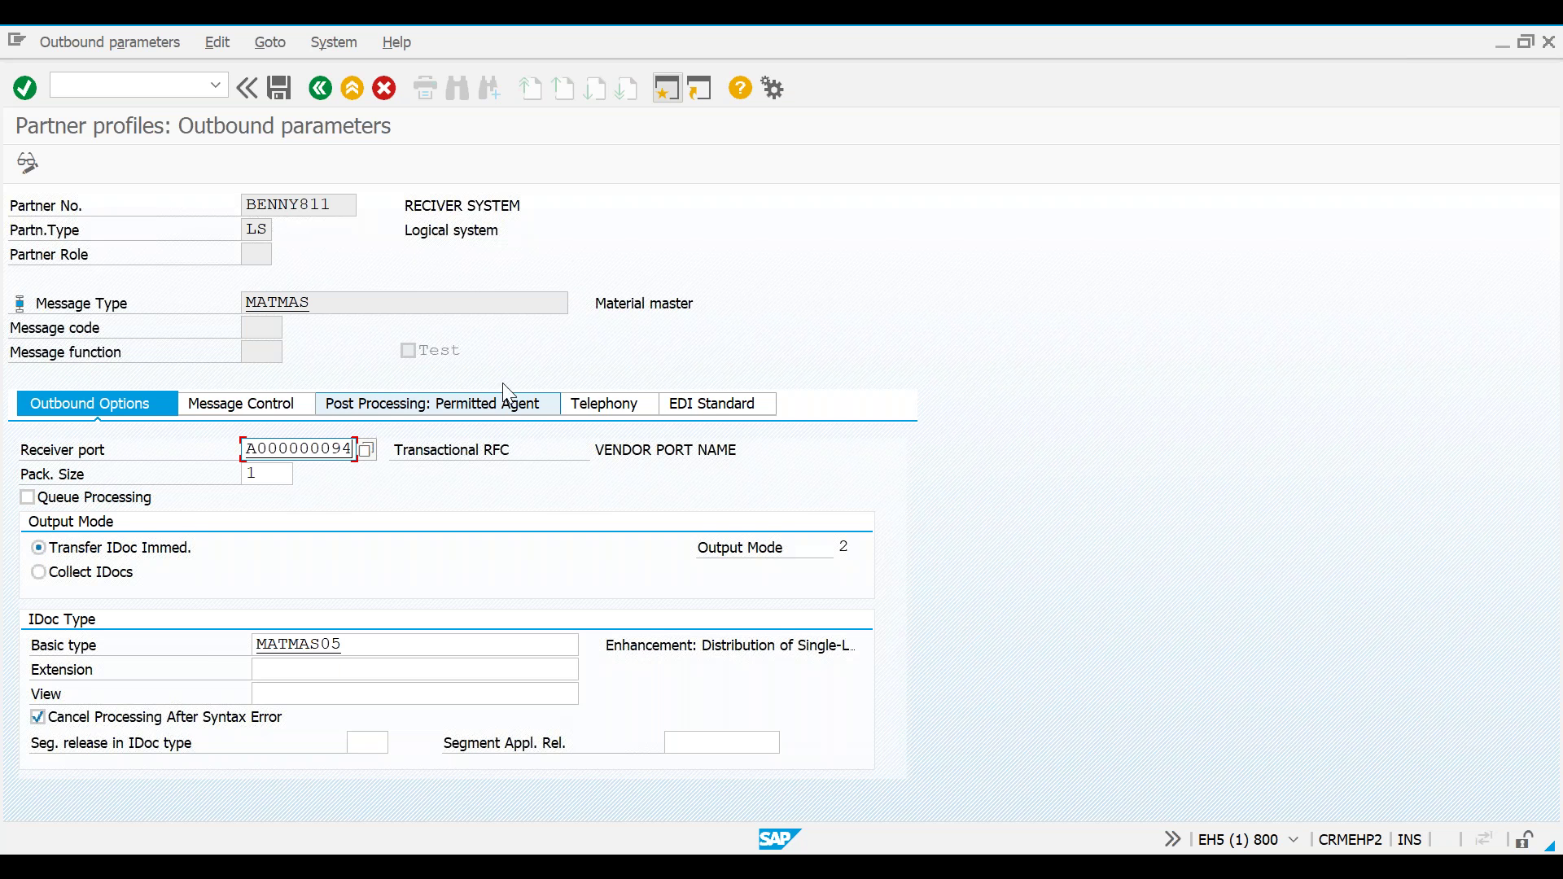
{"action": "left_click", "coordinate": [318, 91]}
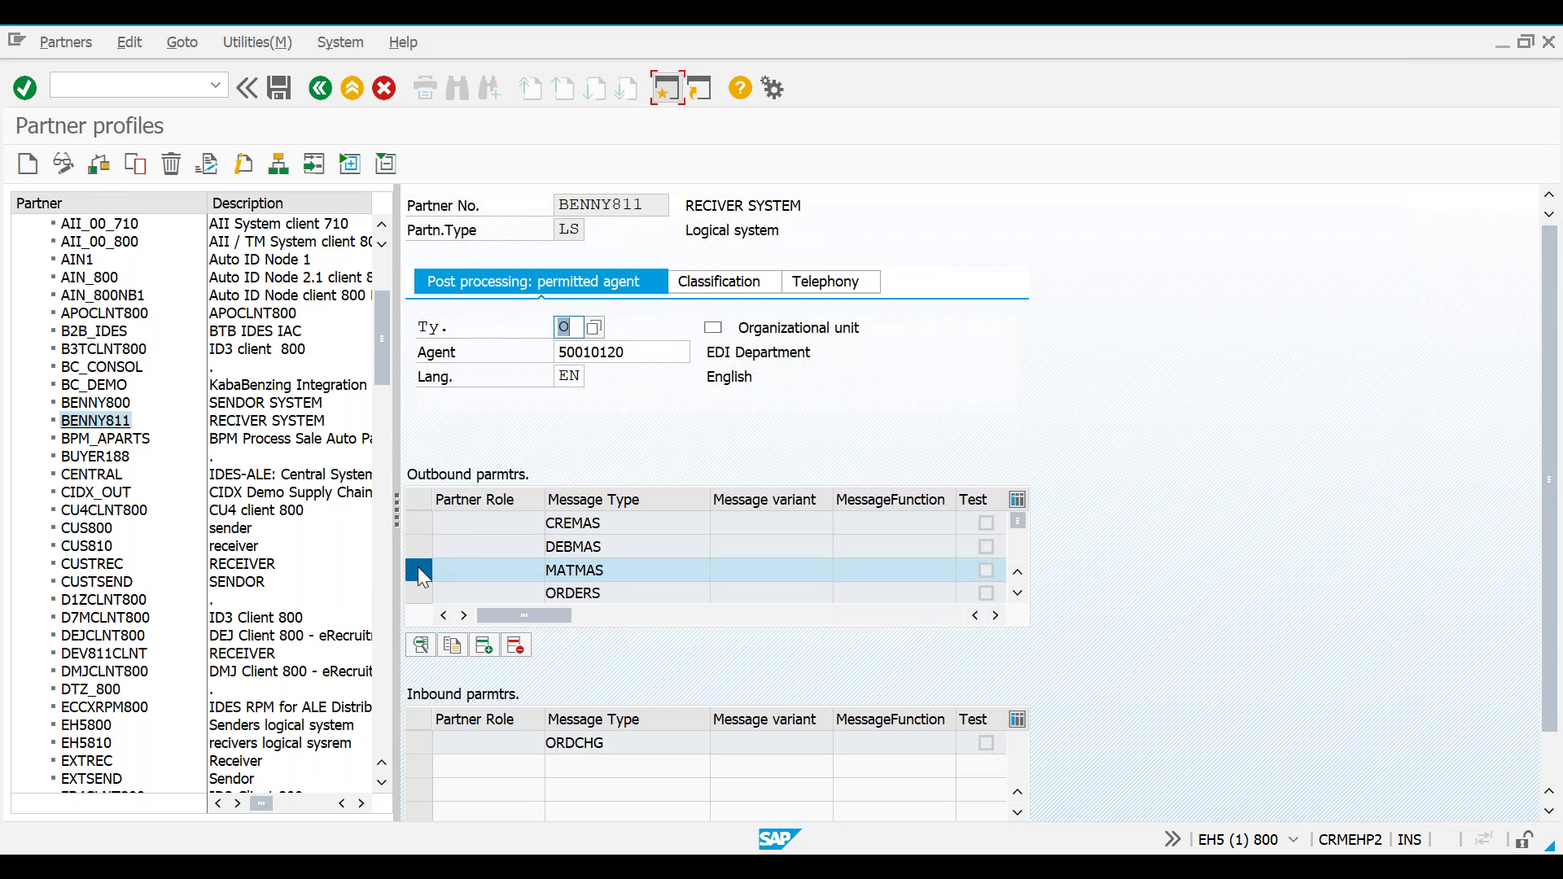
{"action": "left_click", "coordinate": [417, 568]}
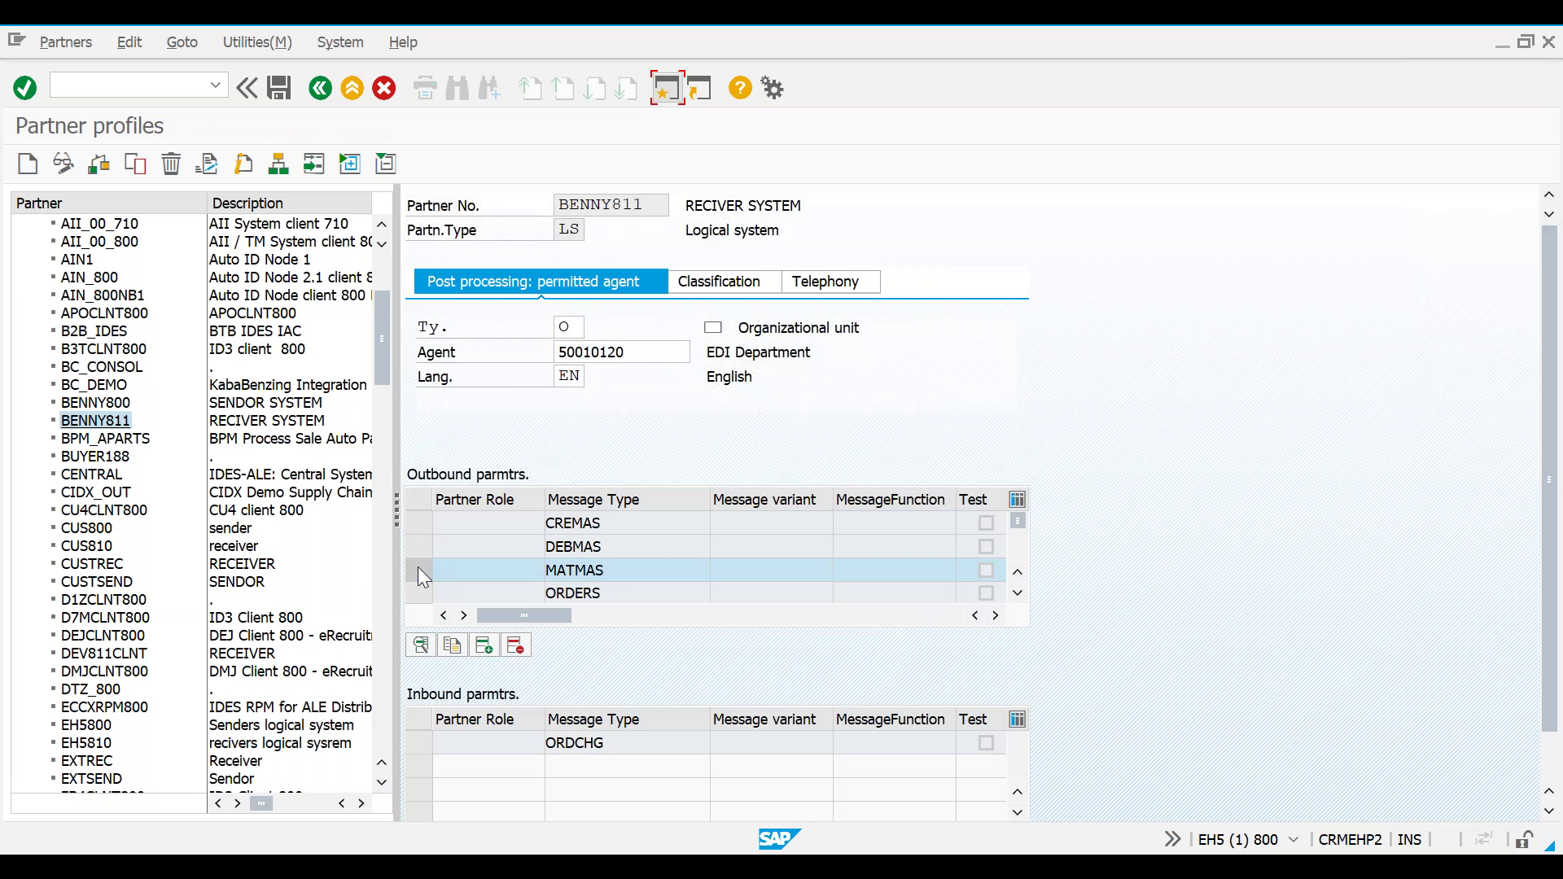
Open the CREMAS outbound parameters of partner BENNY811, check their message control and return to the partner profile.
{"action": "left_click", "coordinate": [418, 523]}
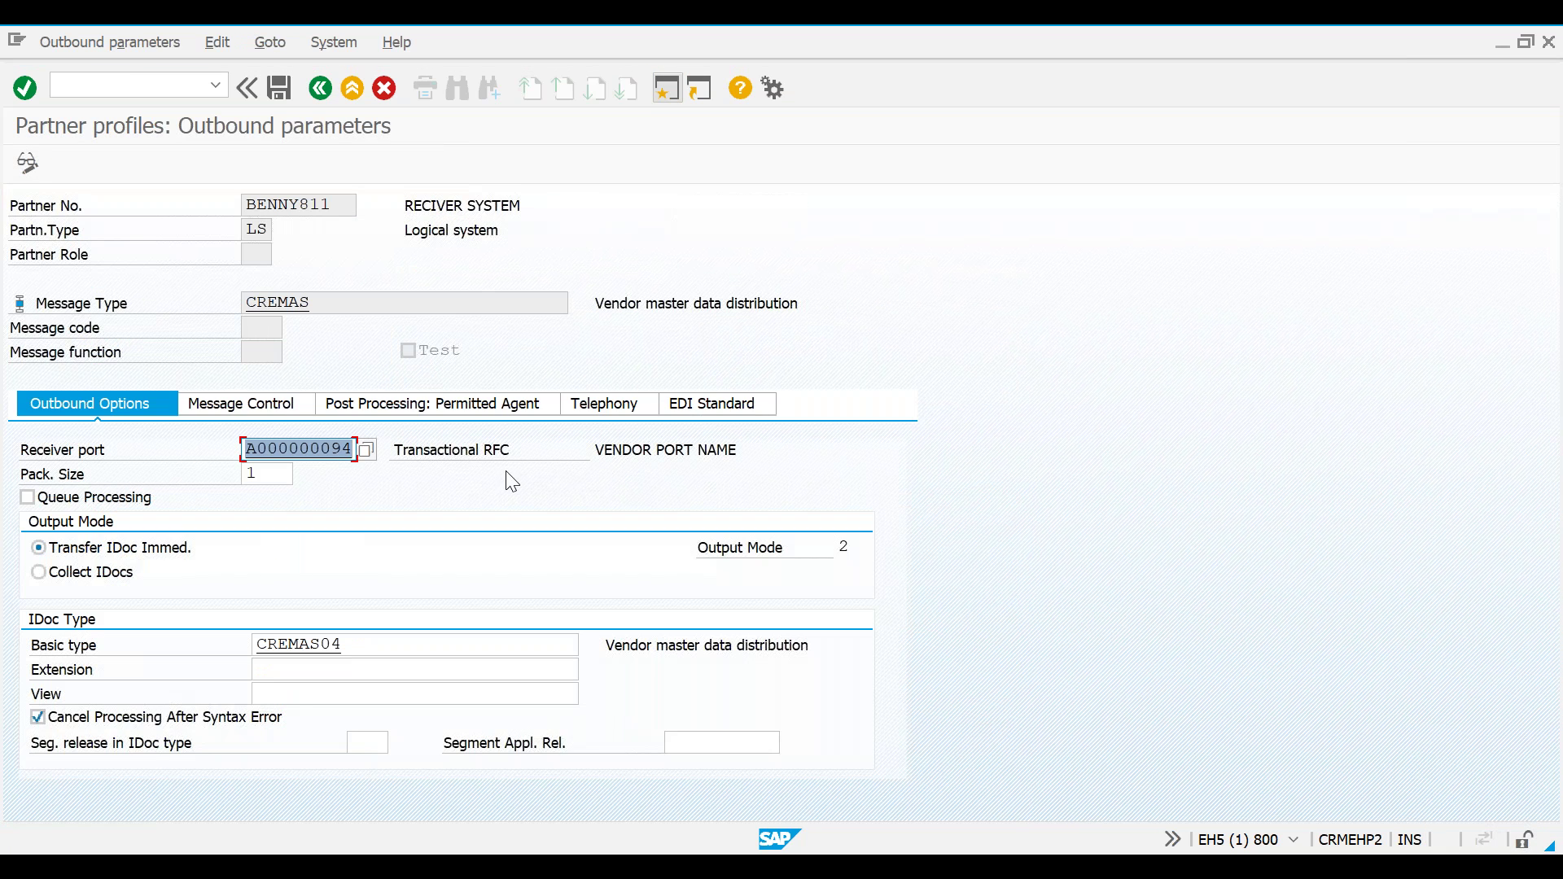
{"action": "left_click", "coordinate": [268, 401]}
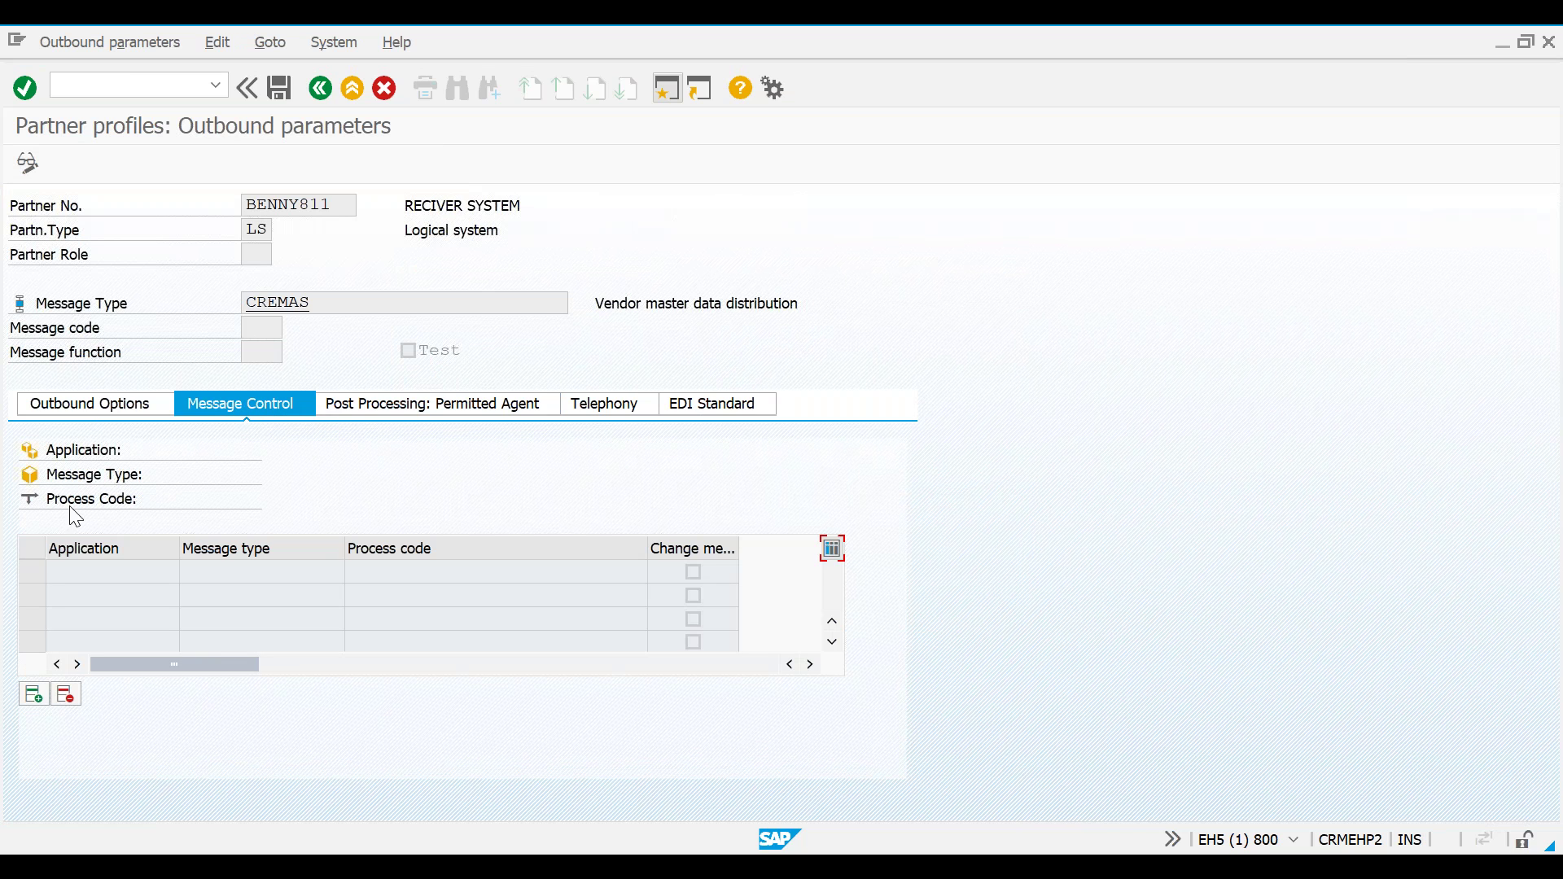
{"action": "left_click", "coordinate": [31, 694]}
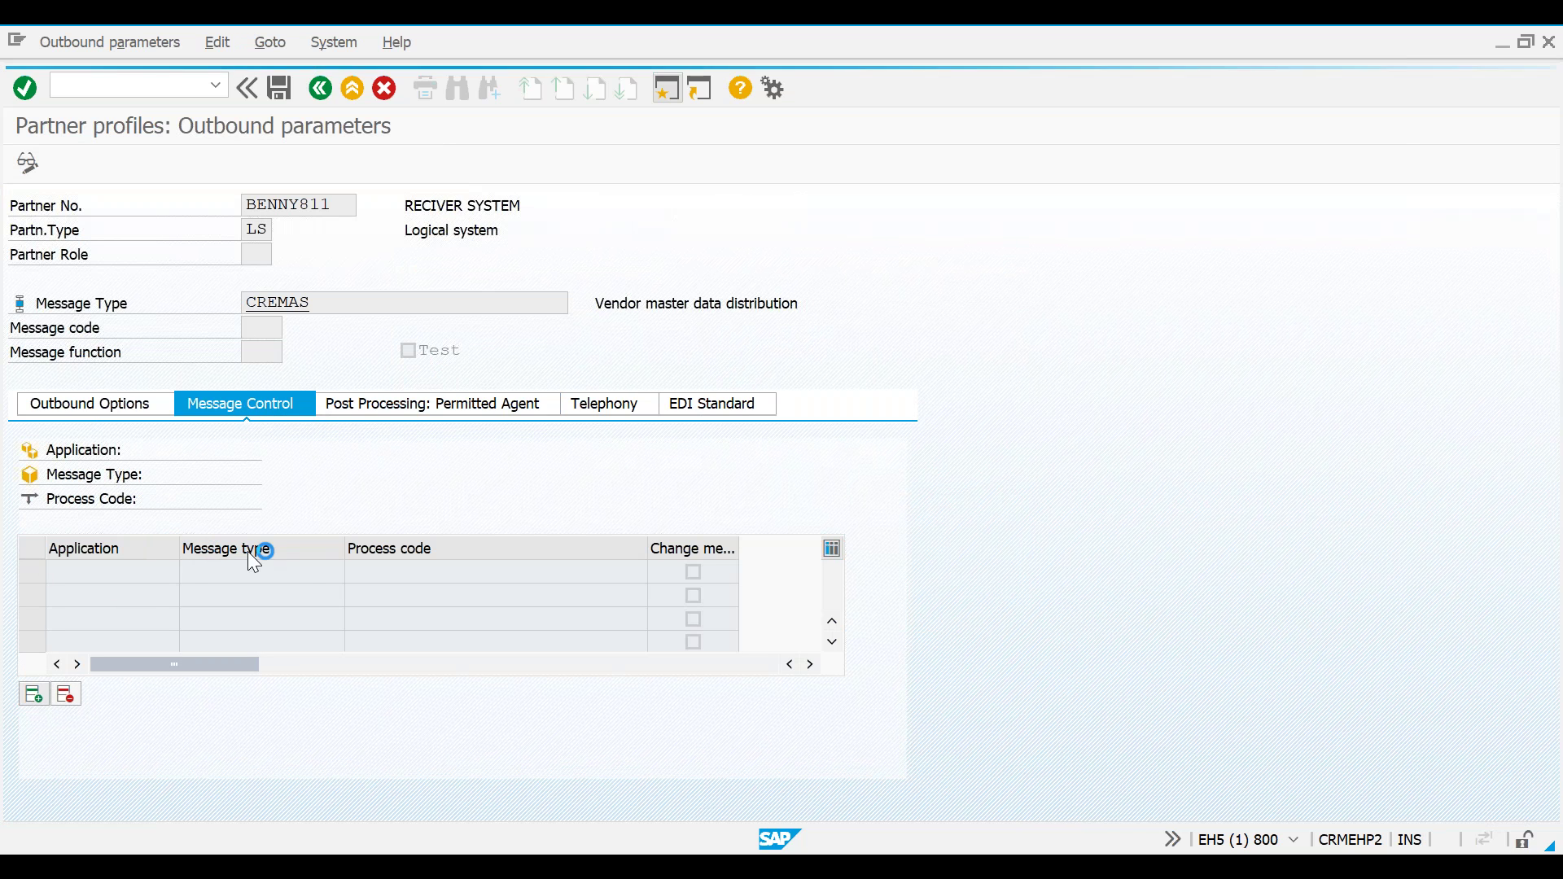
{"action": "left_click", "coordinate": [335, 88]}
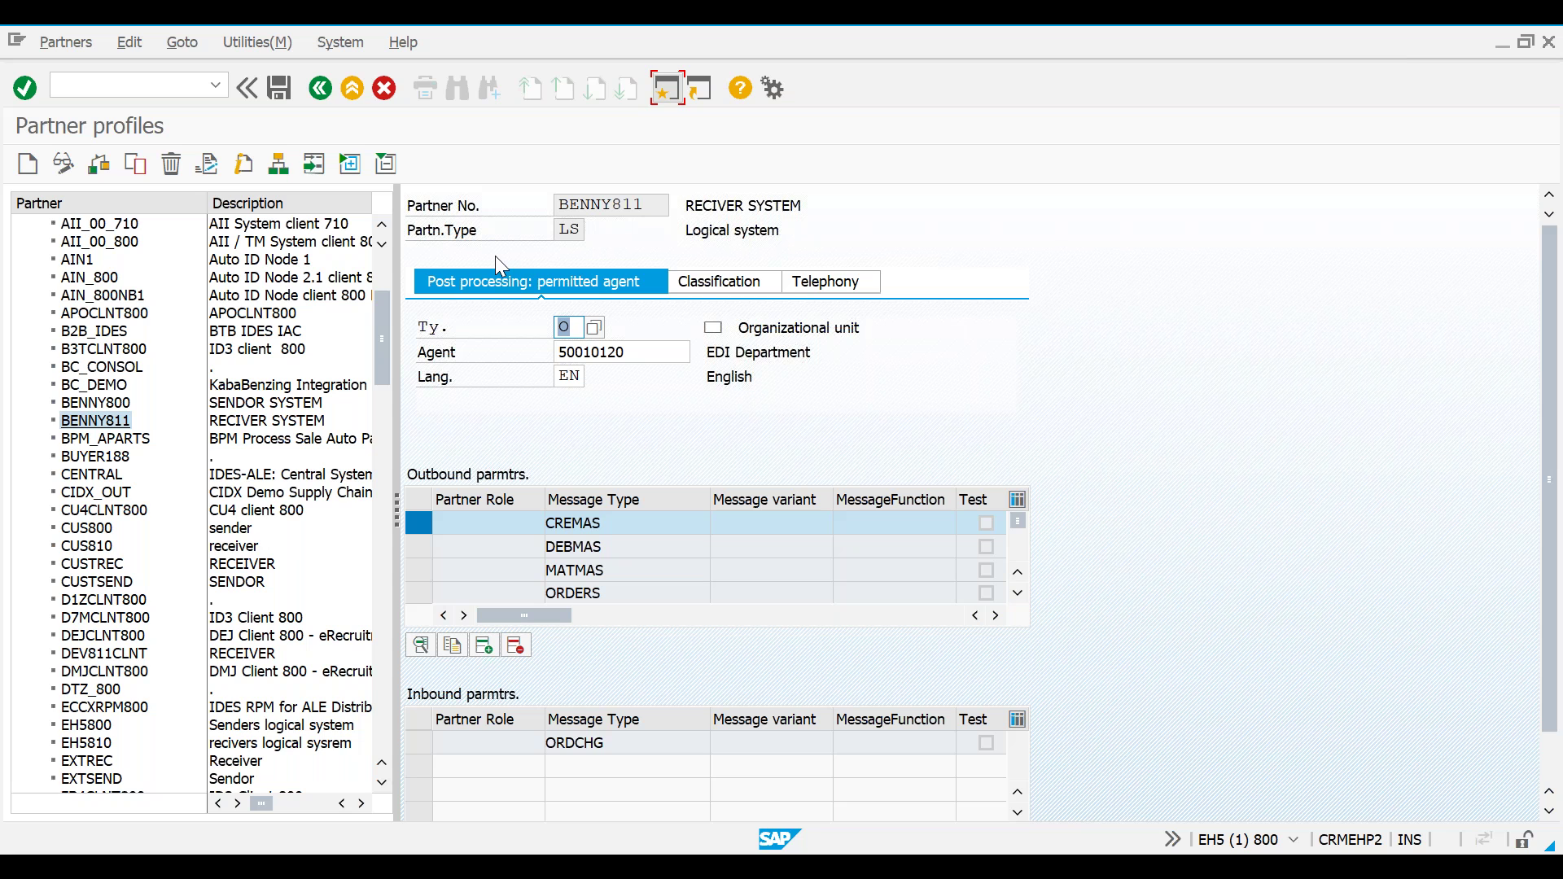
Go to the Function Builder with /nse37.
{"action": "key", "text": "ctrl+slash"}
{"action": "type", "text": "/nse37"}
{"action": "key", "text": "Return"}
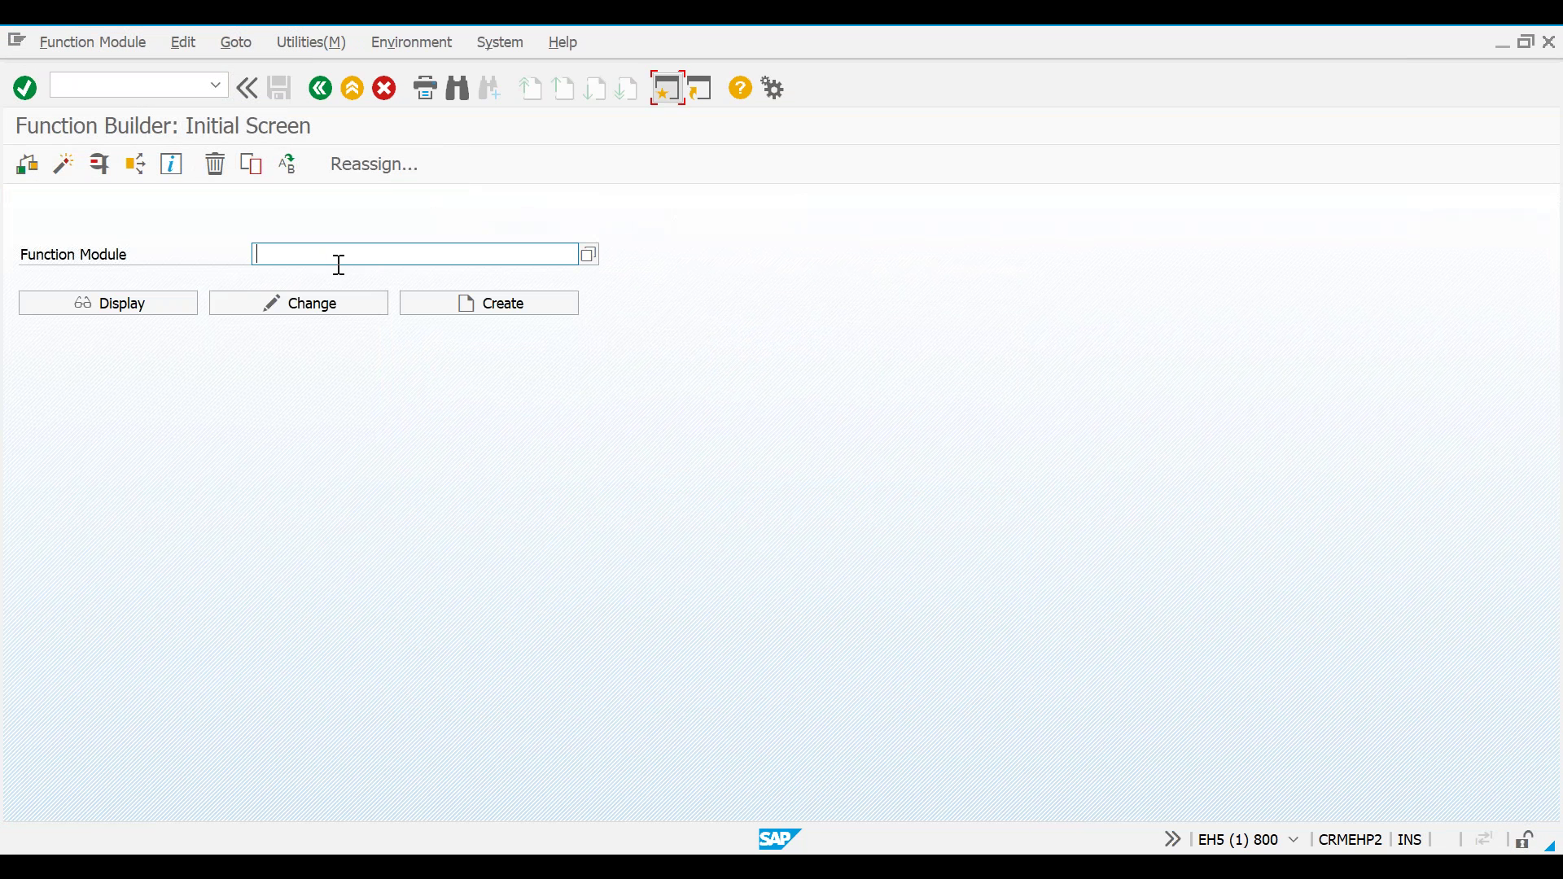
Try to find the MATMAS function module with the search pattern Master_idoc_*matmas.
{"action": "type", "text": "Master"}
{"action": "type", "text": "_idoc"}
{"action": "type", "text": "_"}
{"action": "type", "text": "*matma"}
{"action": "type", "text": "s"}
{"action": "left_click", "coordinate": [597, 262]}
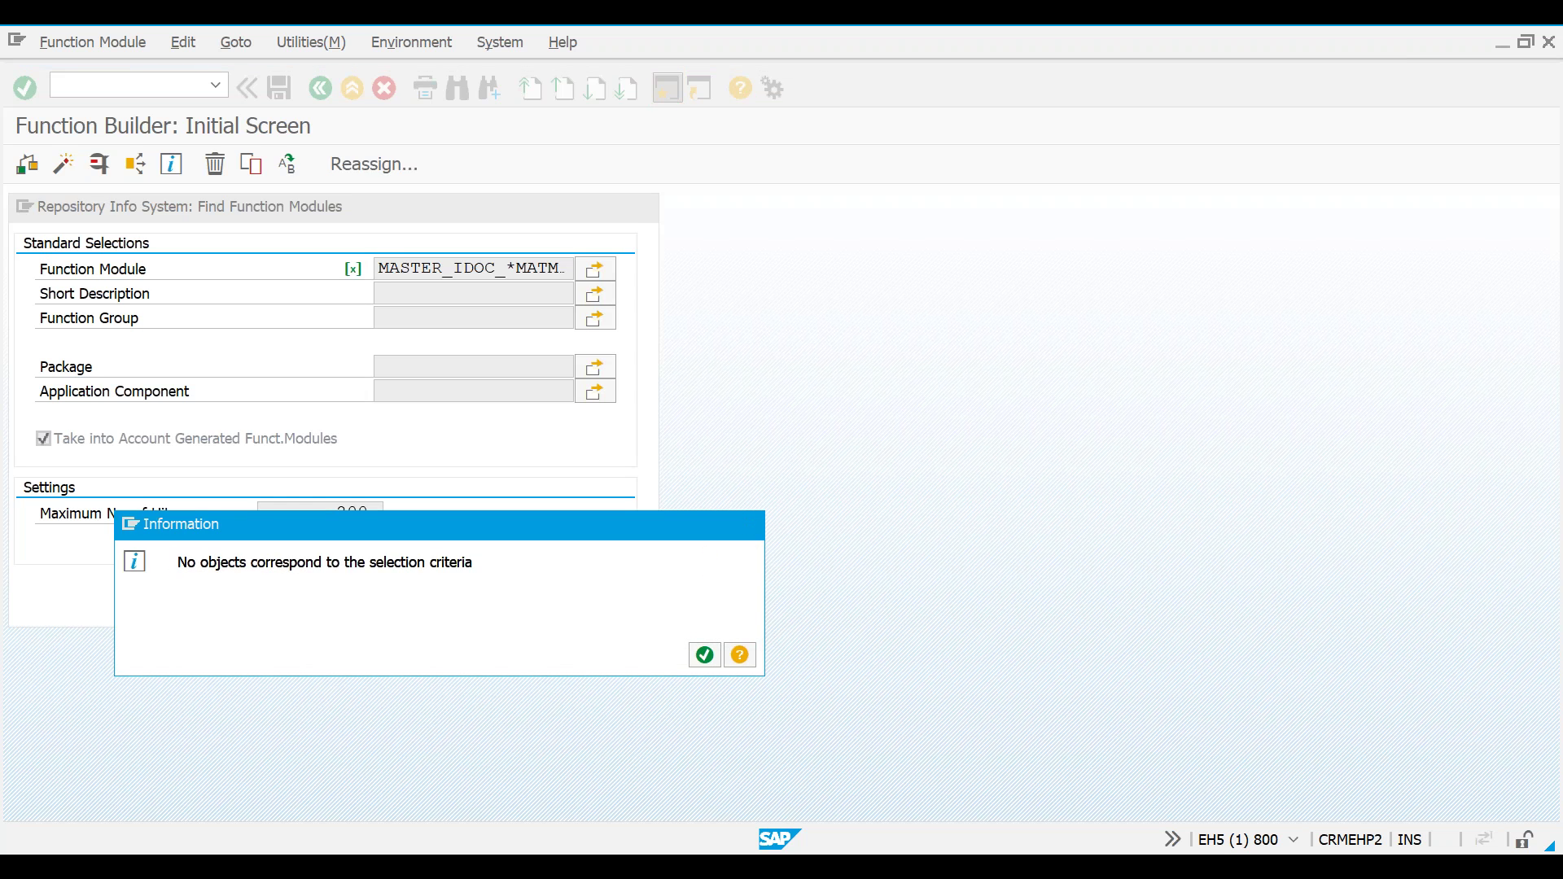
{"action": "key", "text": "Return"}
Shorten the function module search pattern to MASTER_*MATMAS and repeat the search.
{"action": "left_click", "coordinate": [494, 269]}
{"action": "key", "text": "BackSpace"}
{"action": "key", "text": "BackSpace"}
{"action": "key", "text": "BackSpace"}
{"action": "key", "text": "BackSpace"}
{"action": "key", "text": "BackSpace"}
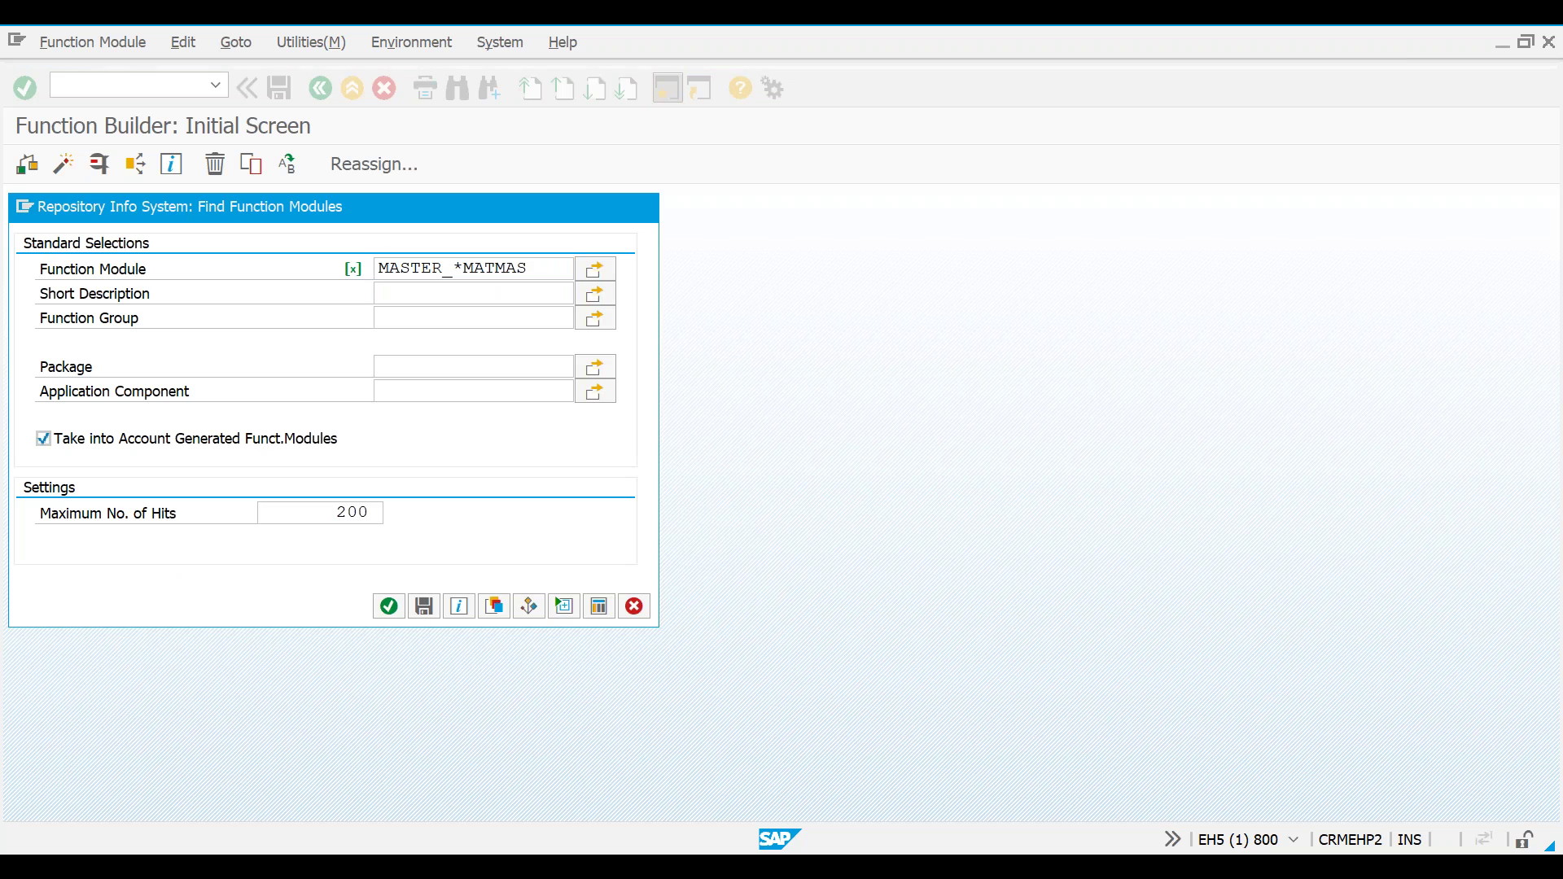
{"action": "key", "text": "Return"}
{"action": "key", "text": "Return"}
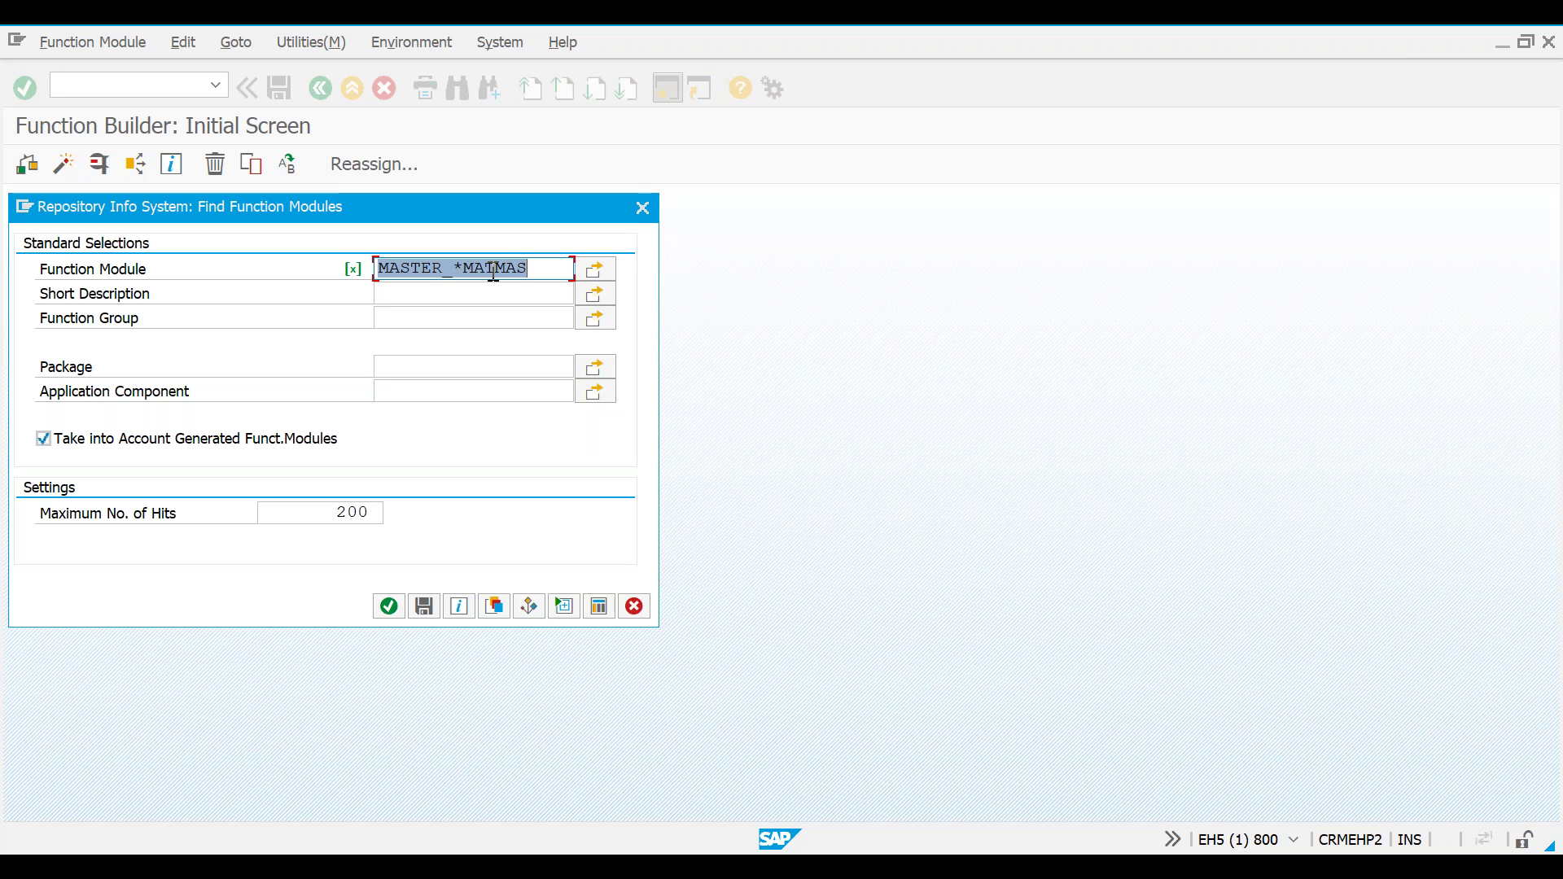
Try the function module search with the pattern *IDCO_*MATMA*, then cancel the search dialog.
{"action": "left_click", "coordinate": [533, 268]}
{"action": "key", "text": "BackSpace"}
{"action": "type", "text": "*"}
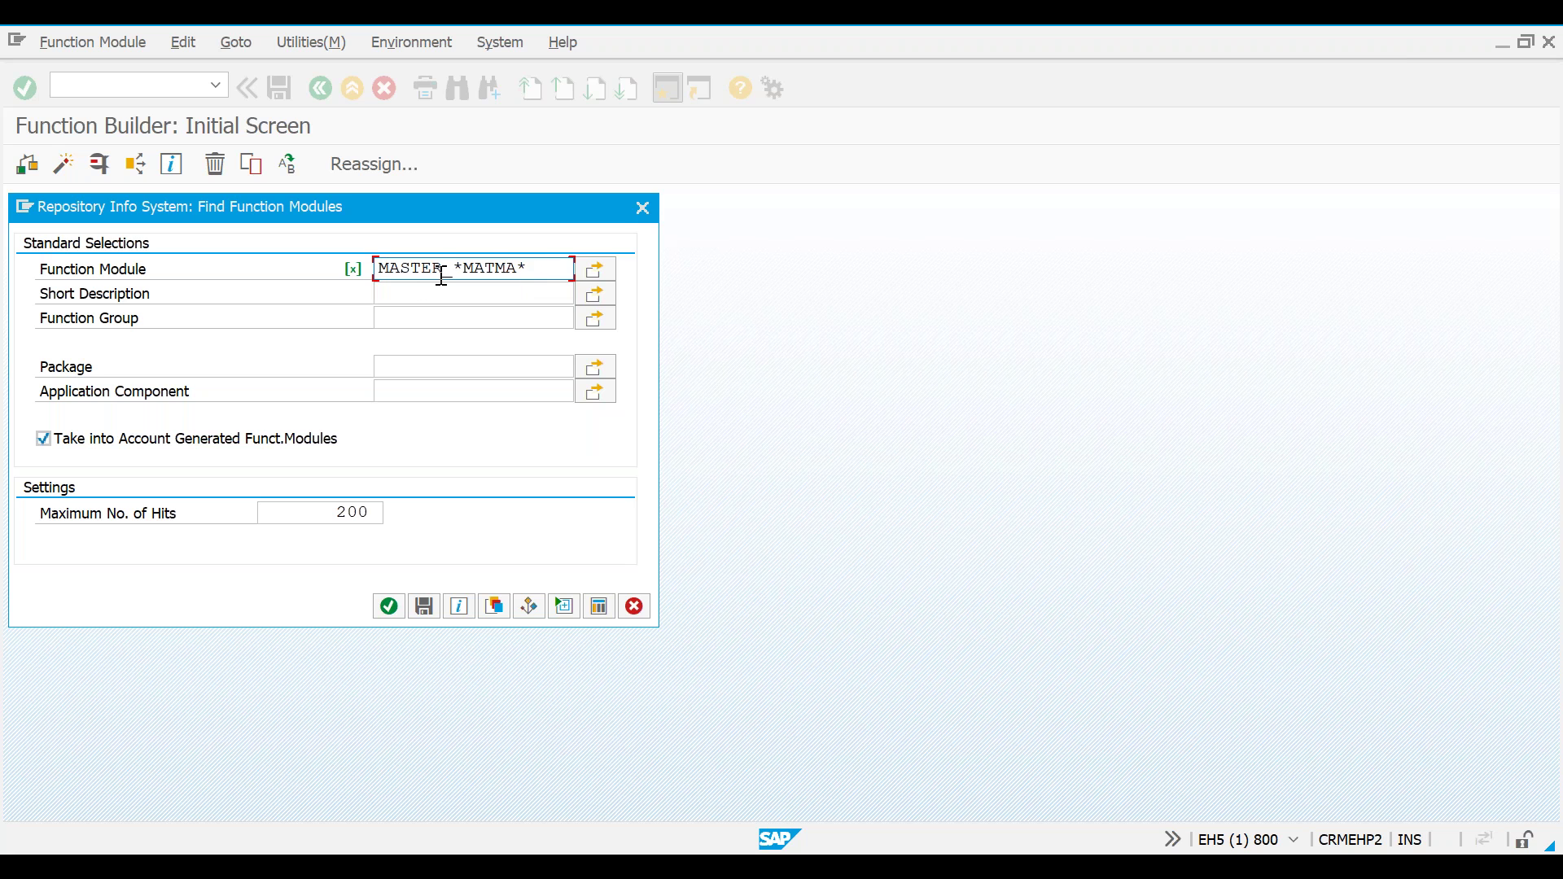
{"action": "key", "text": "BackSpace"}
{"action": "key", "text": "BackSpace"}
{"action": "key", "text": "BackSpace"}
{"action": "key", "text": "BackSpace"}
{"action": "key", "text": "BackSpace"}
{"action": "key", "text": "BackSpace"}
{"action": "type", "text": "*idco"}
{"action": "key", "text": "Return"}
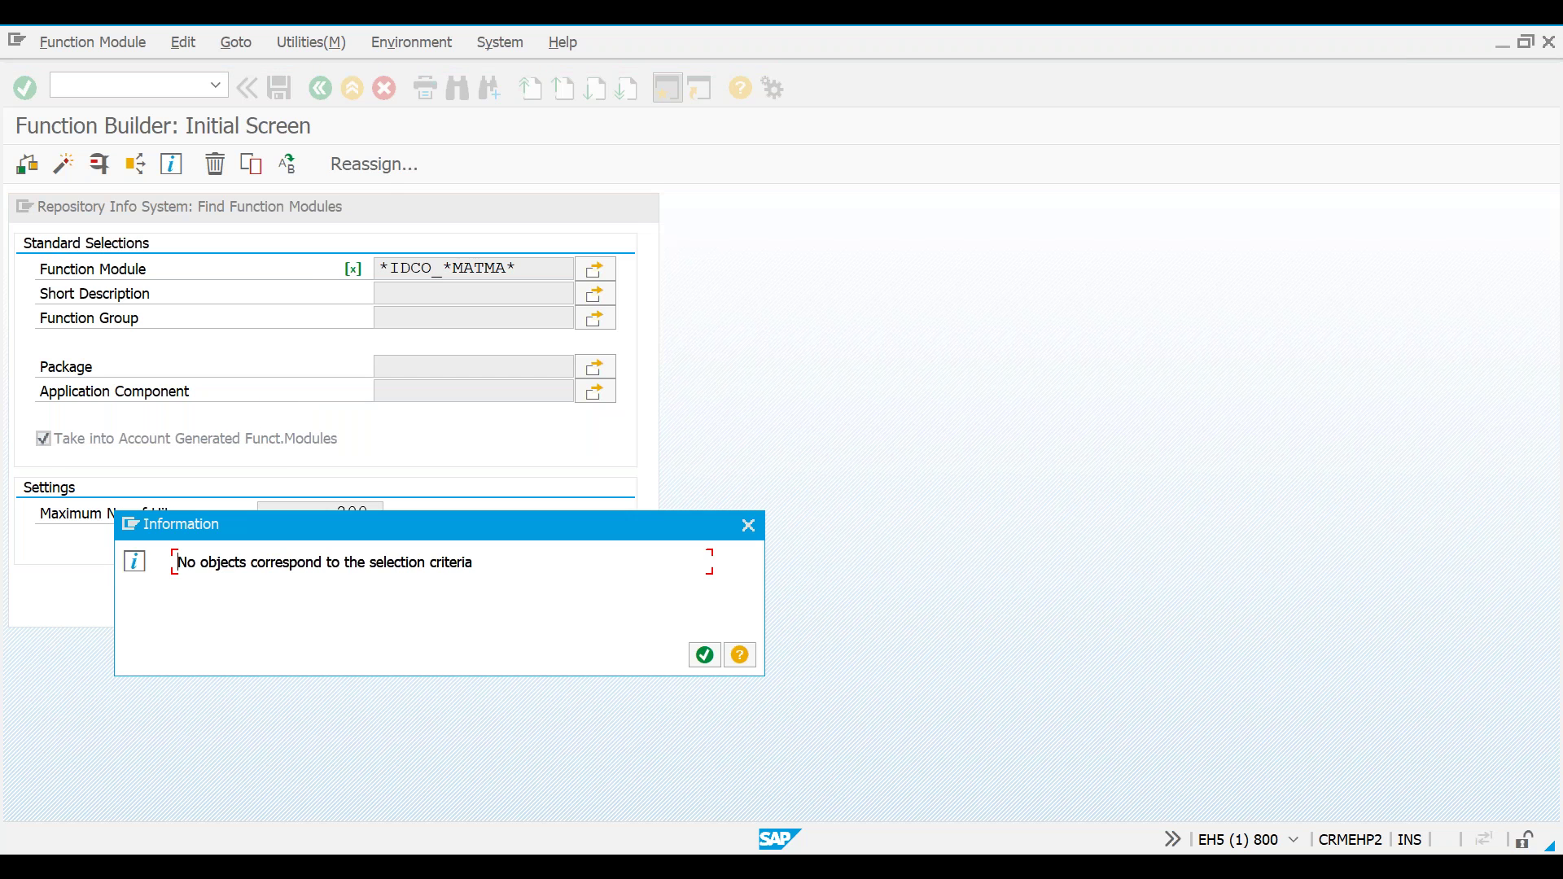
{"action": "key", "text": "Return"}
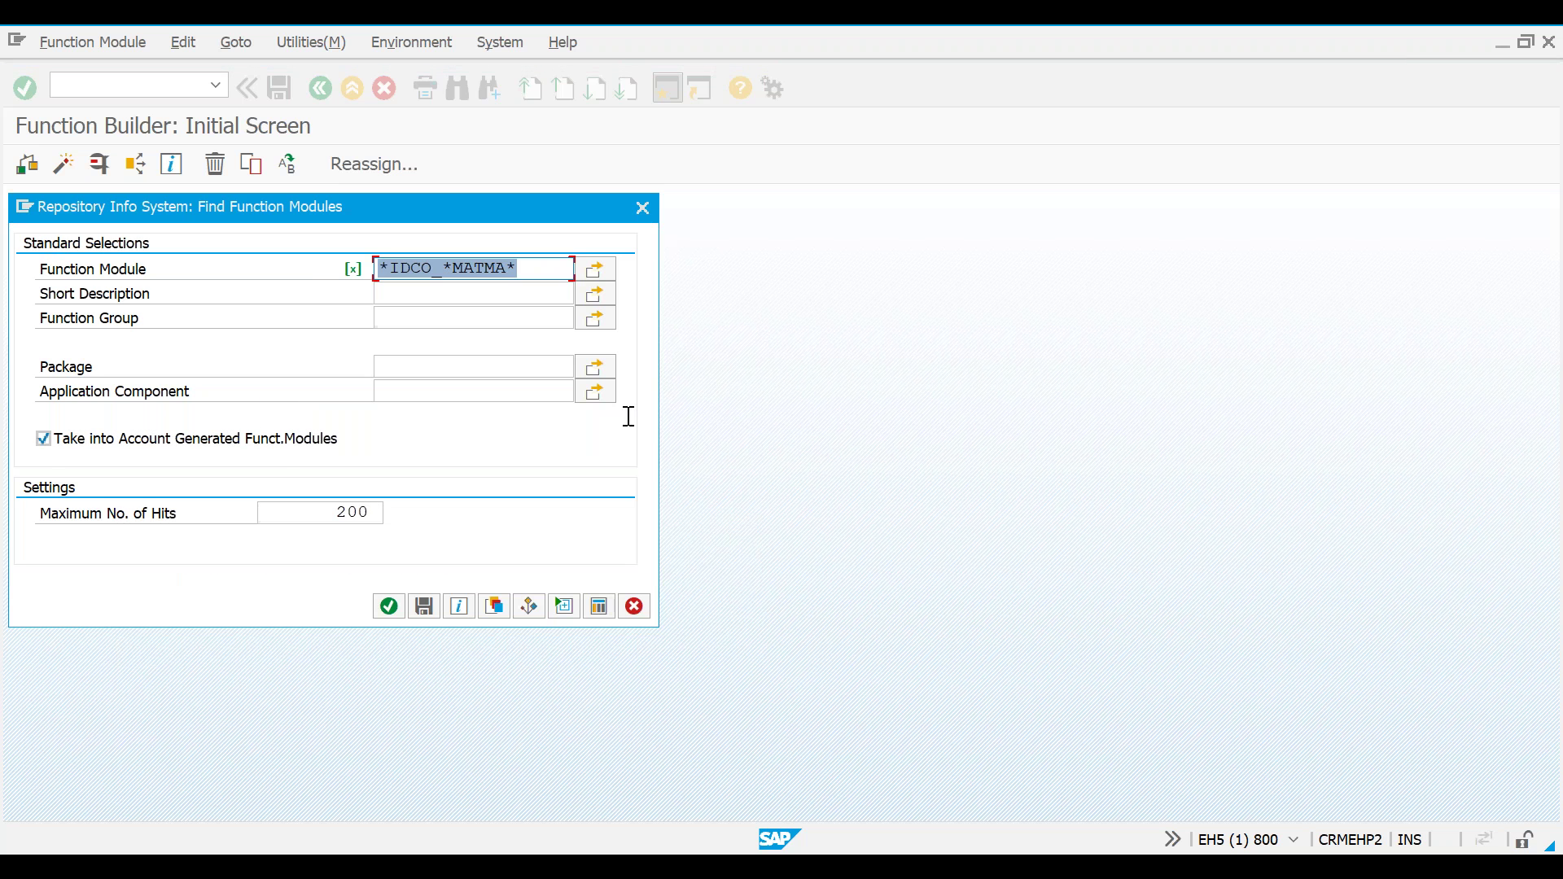
{"action": "left_click", "coordinate": [635, 607]}
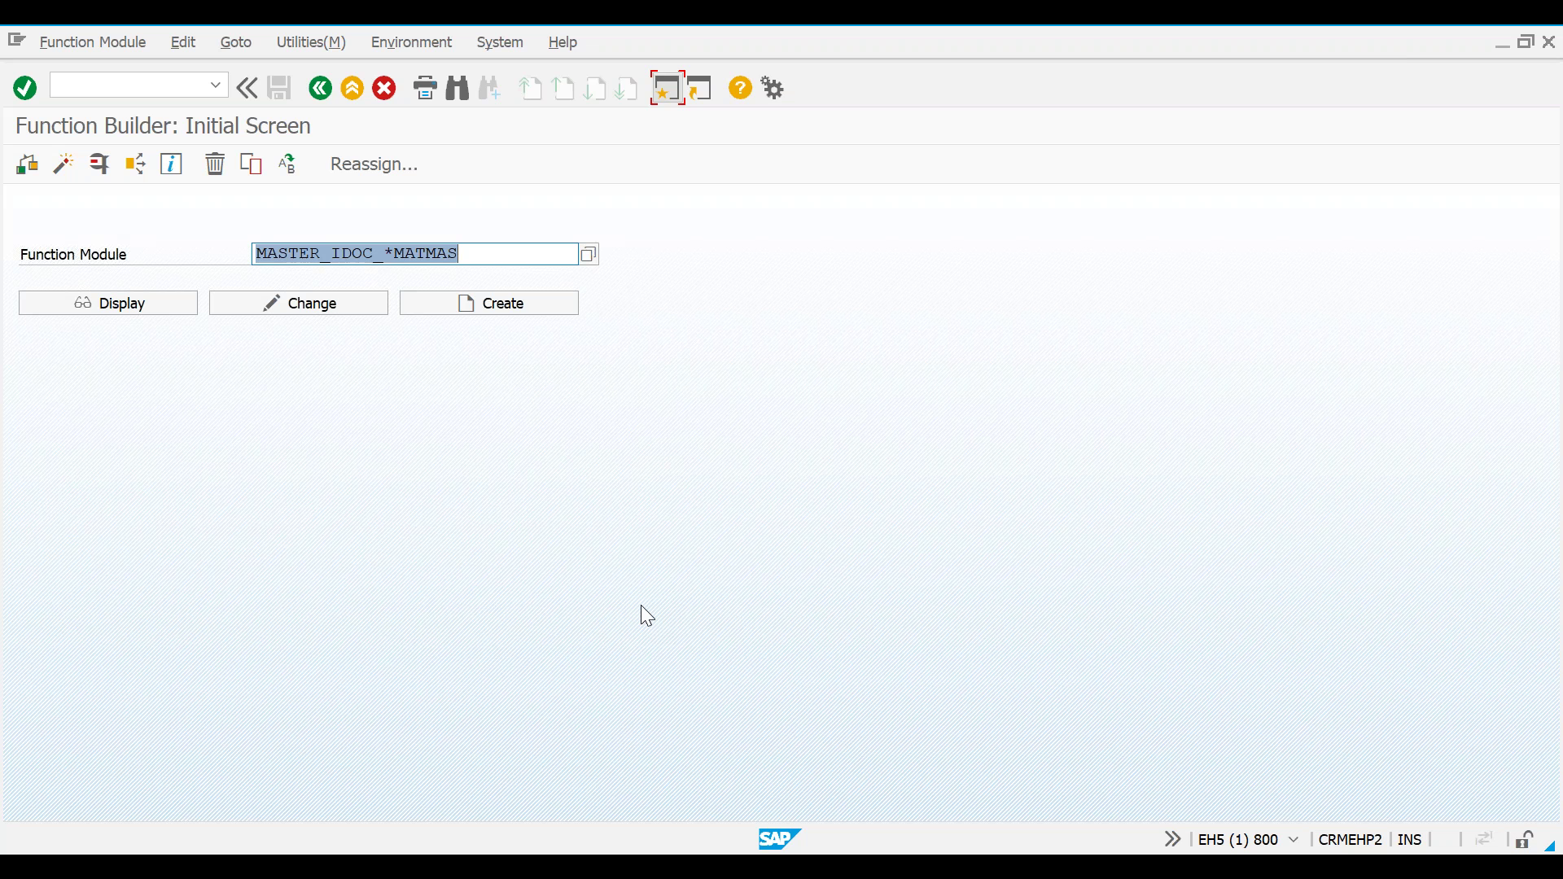
Try to find the function module with the pattern IDOC_*MATMAS and close the search dialog.
{"action": "left_click", "coordinate": [334, 254]}
{"action": "key", "text": "BackSpace"}
{"action": "key", "text": "BackSpace"}
{"action": "key", "text": "BackSpace"}
{"action": "key", "text": "BackSpace"}
{"action": "key", "text": "BackSpace"}
{"action": "key", "text": "BackSpace"}
{"action": "key", "text": "BackSpace"}
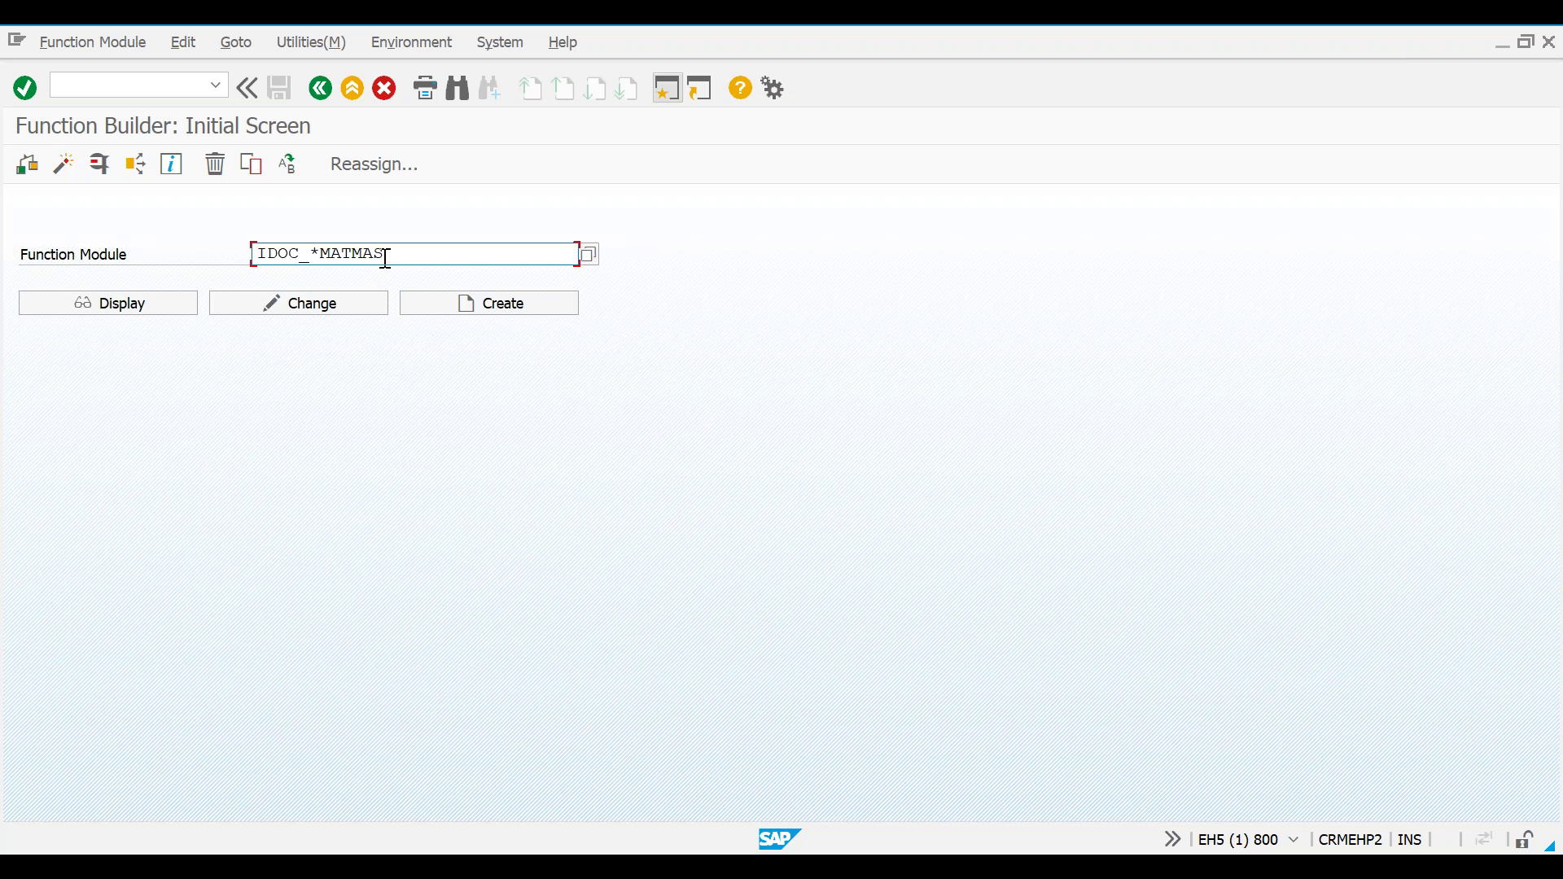
{"action": "left_click", "coordinate": [587, 254]}
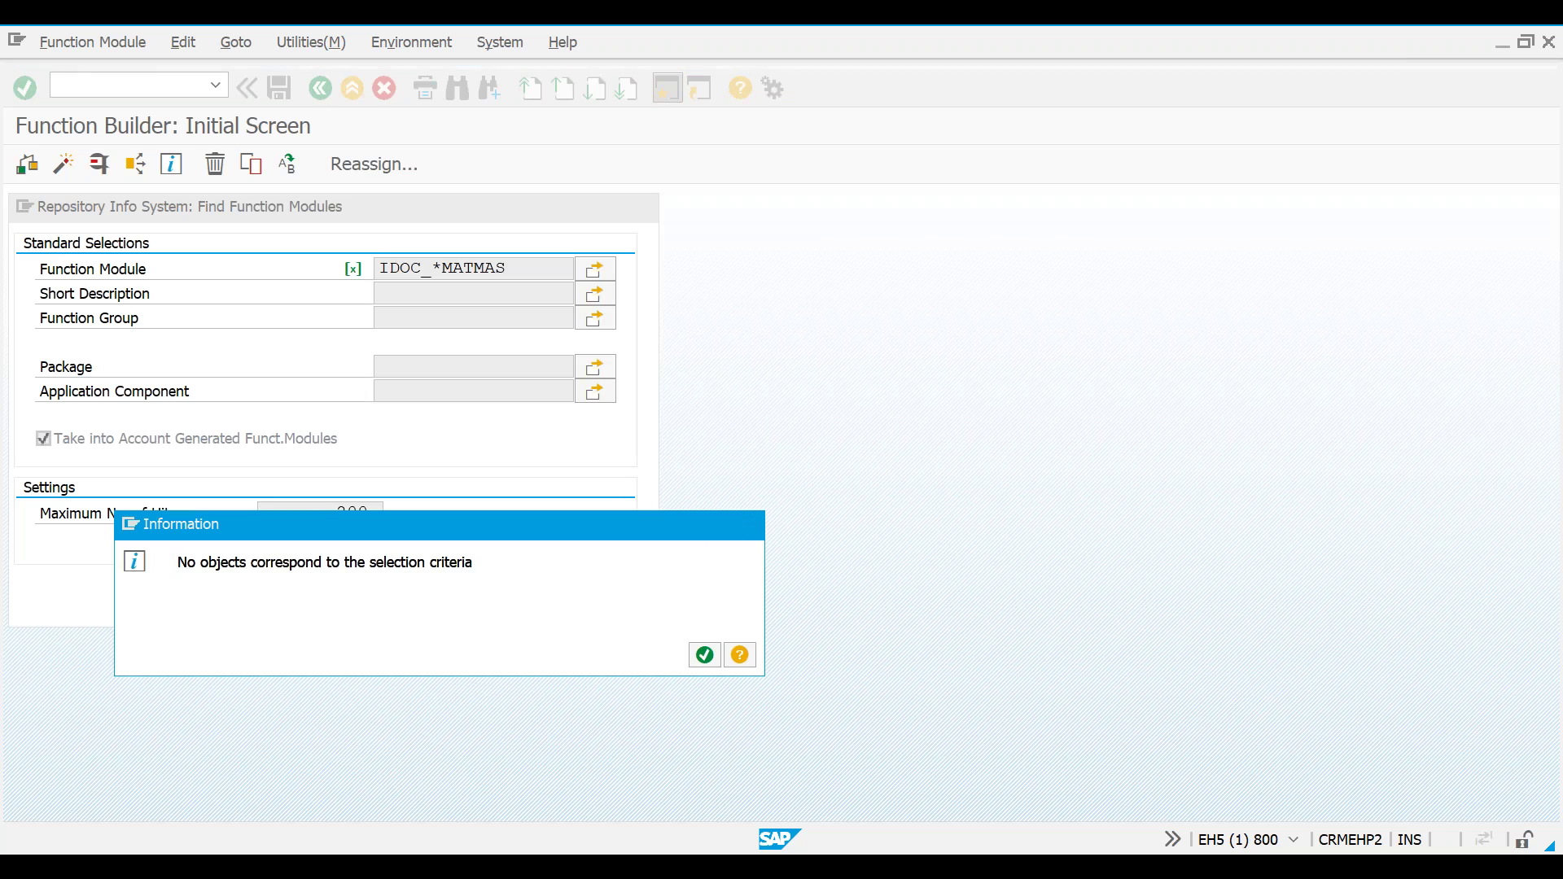
{"action": "key", "text": "Return"}
{"action": "key", "text": "Return"}
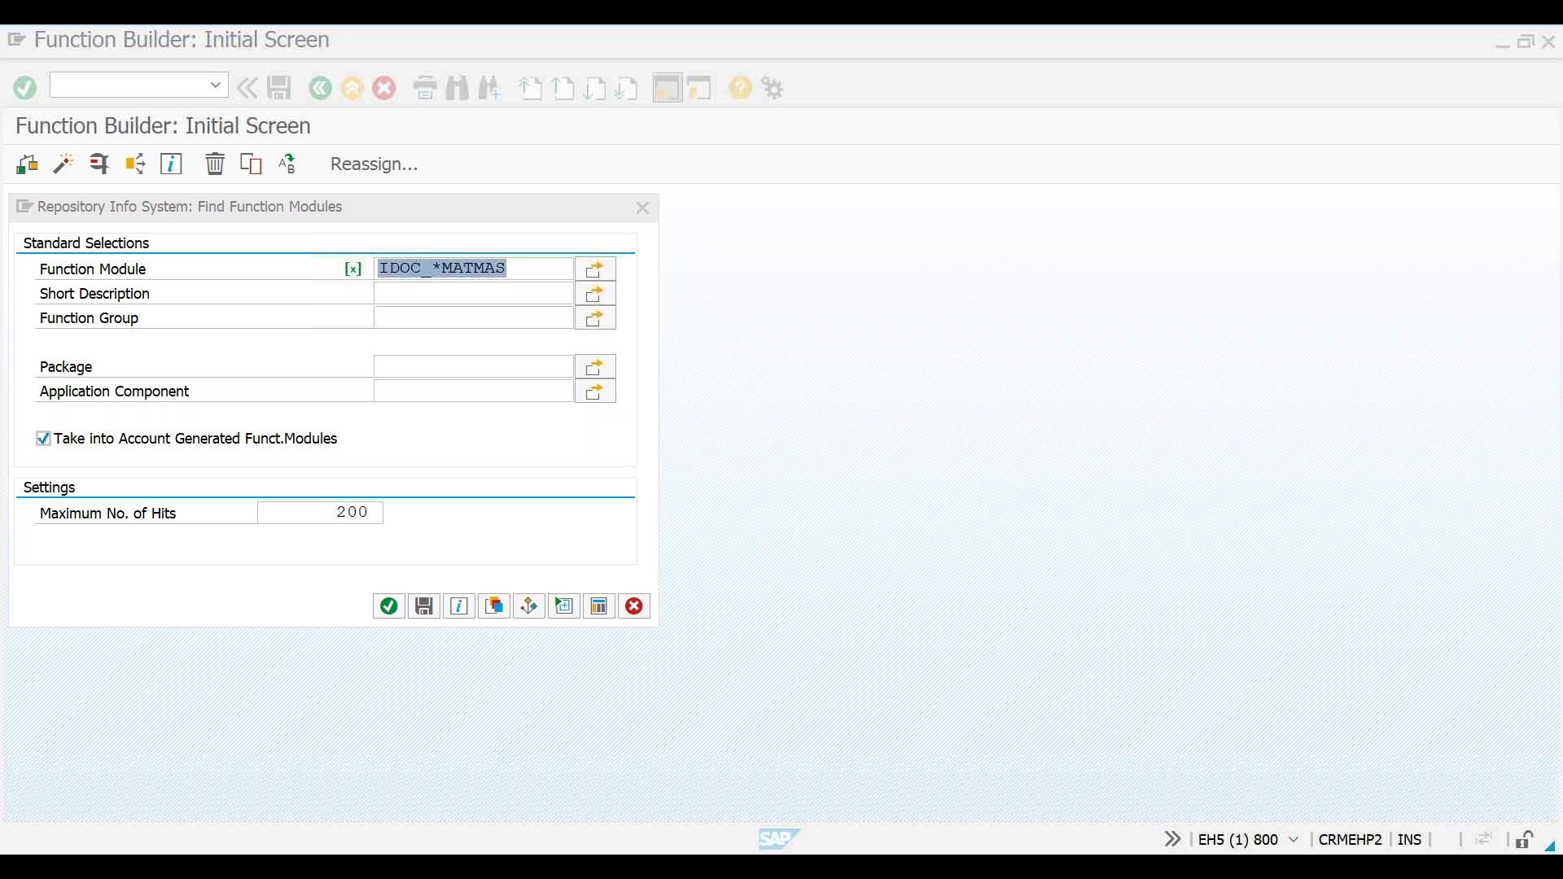
{"action": "left_click", "coordinate": [635, 606]}
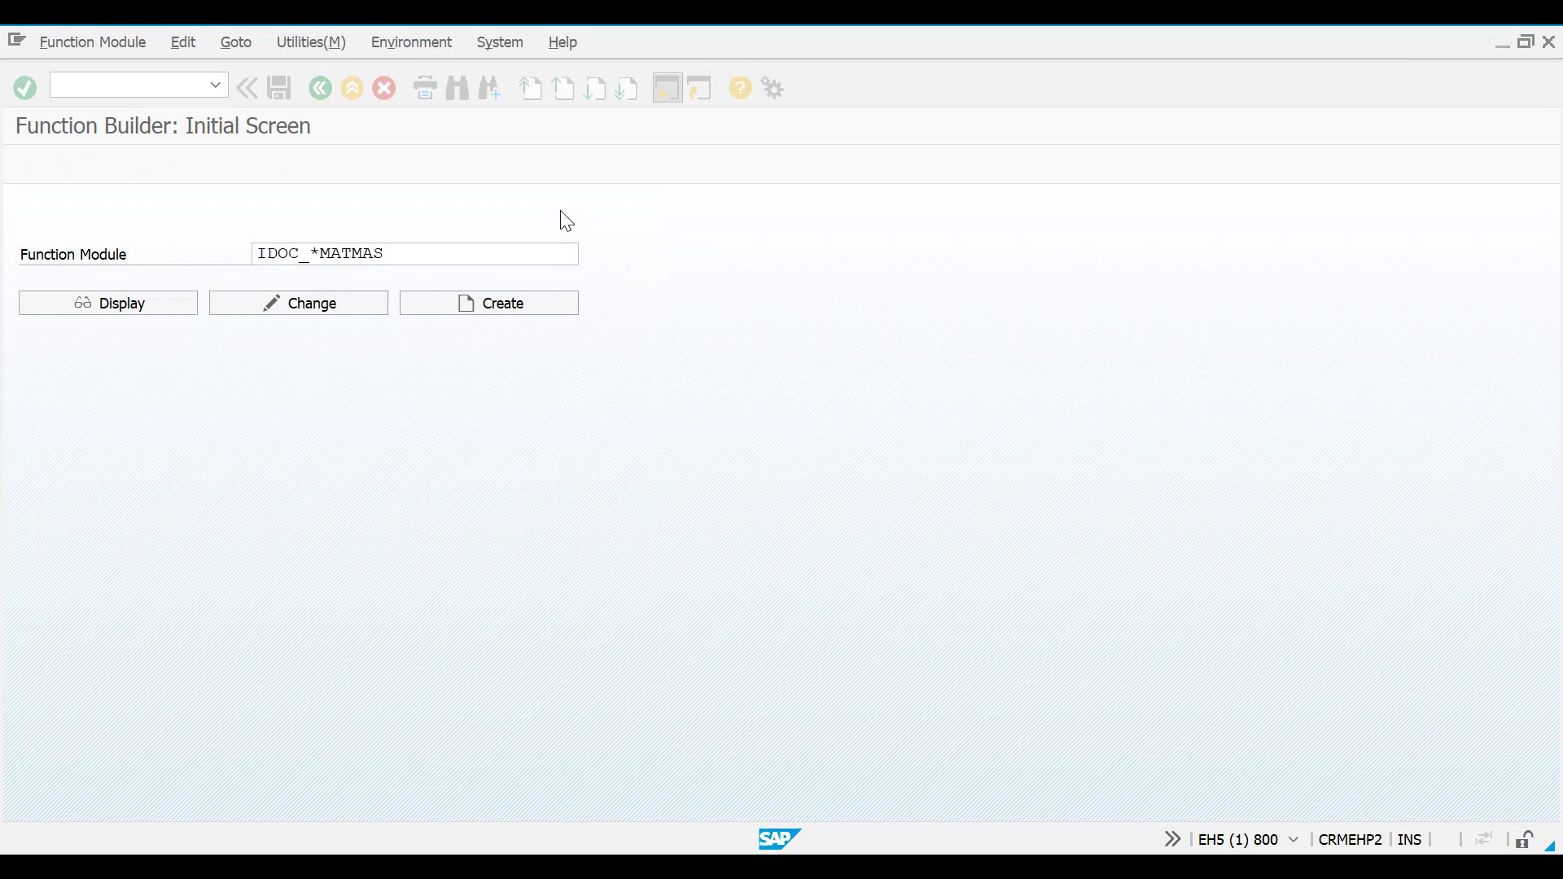
Search for function modules matching MAster*idoc* and pick MASTERIDOC_CREATE_CLFMAS from the hits.
{"action": "left_click", "coordinate": [397, 244]}
{"action": "key", "text": "BackSpace"}
{"action": "key", "text": "BackSpace"}
{"action": "key", "text": "BackSpace"}
{"action": "key", "text": "BackSpace"}
{"action": "key", "text": "BackSpace"}
{"action": "key", "text": "BackSpace"}
{"action": "key", "text": "BackSpace"}
{"action": "key", "text": "BackSpace"}
{"action": "key", "text": "BackSpace"}
{"action": "key", "text": "BackSpace"}
{"action": "key", "text": "BackSpace"}
{"action": "key", "text": "BackSpace"}
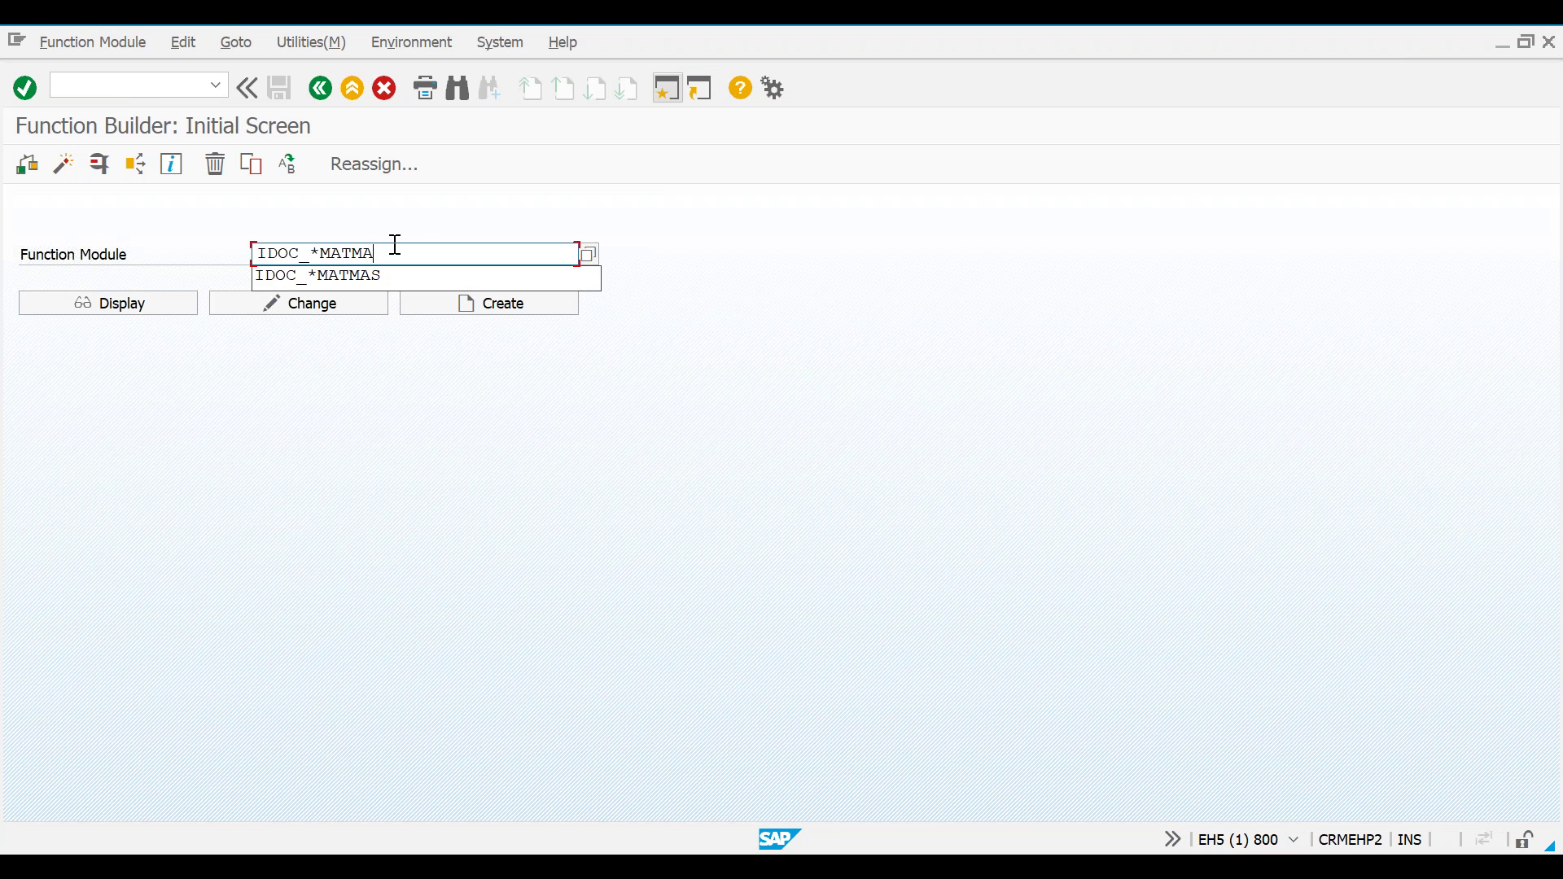
{"action": "type", "text": "MAst"}
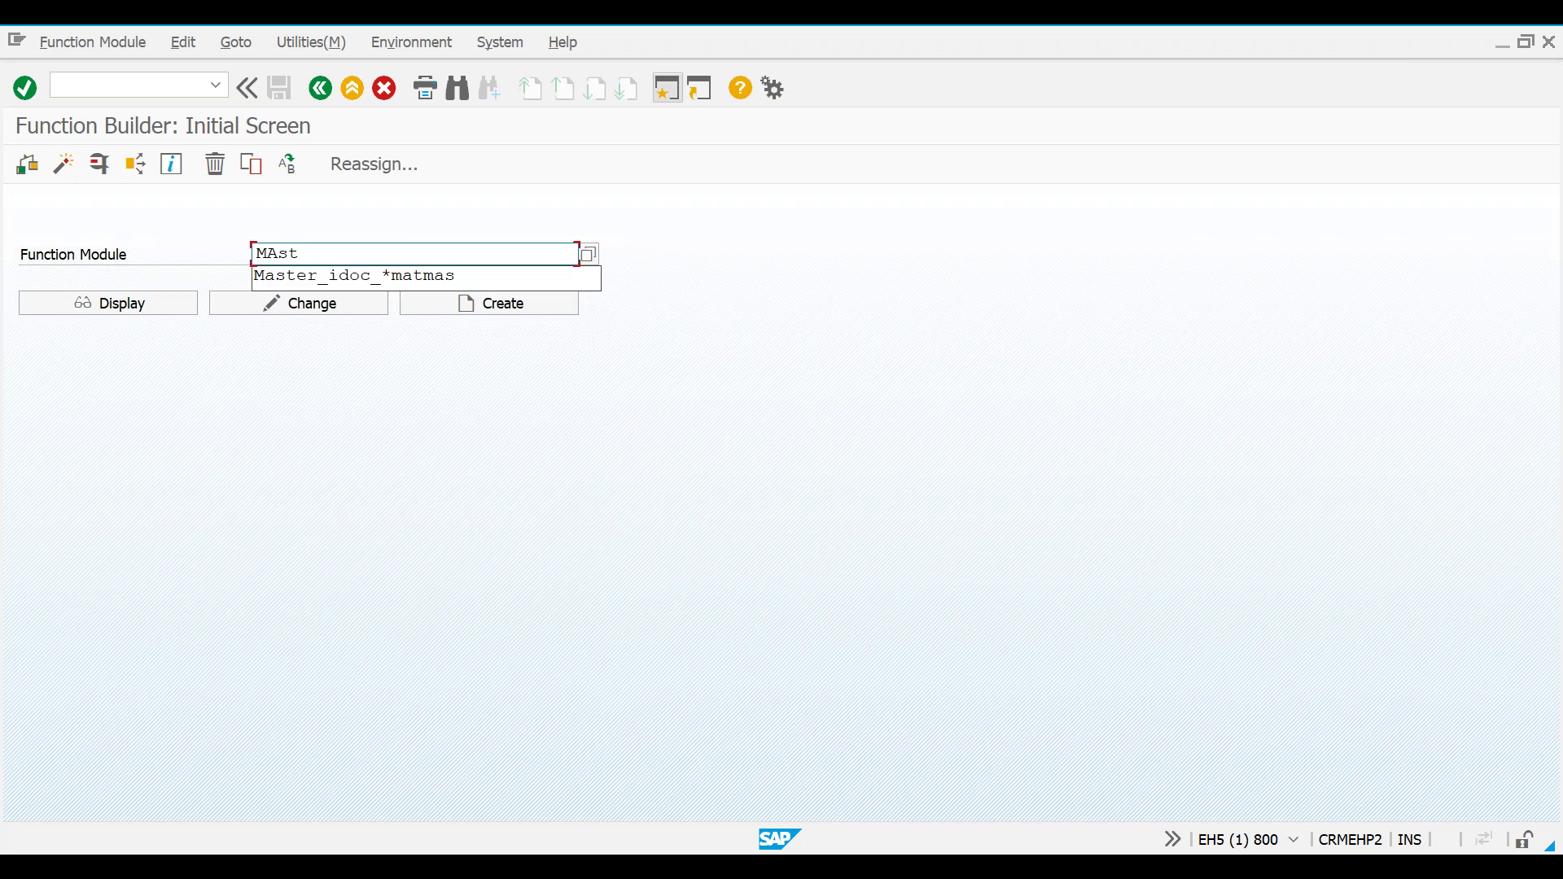
{"action": "type", "text": "er*"}
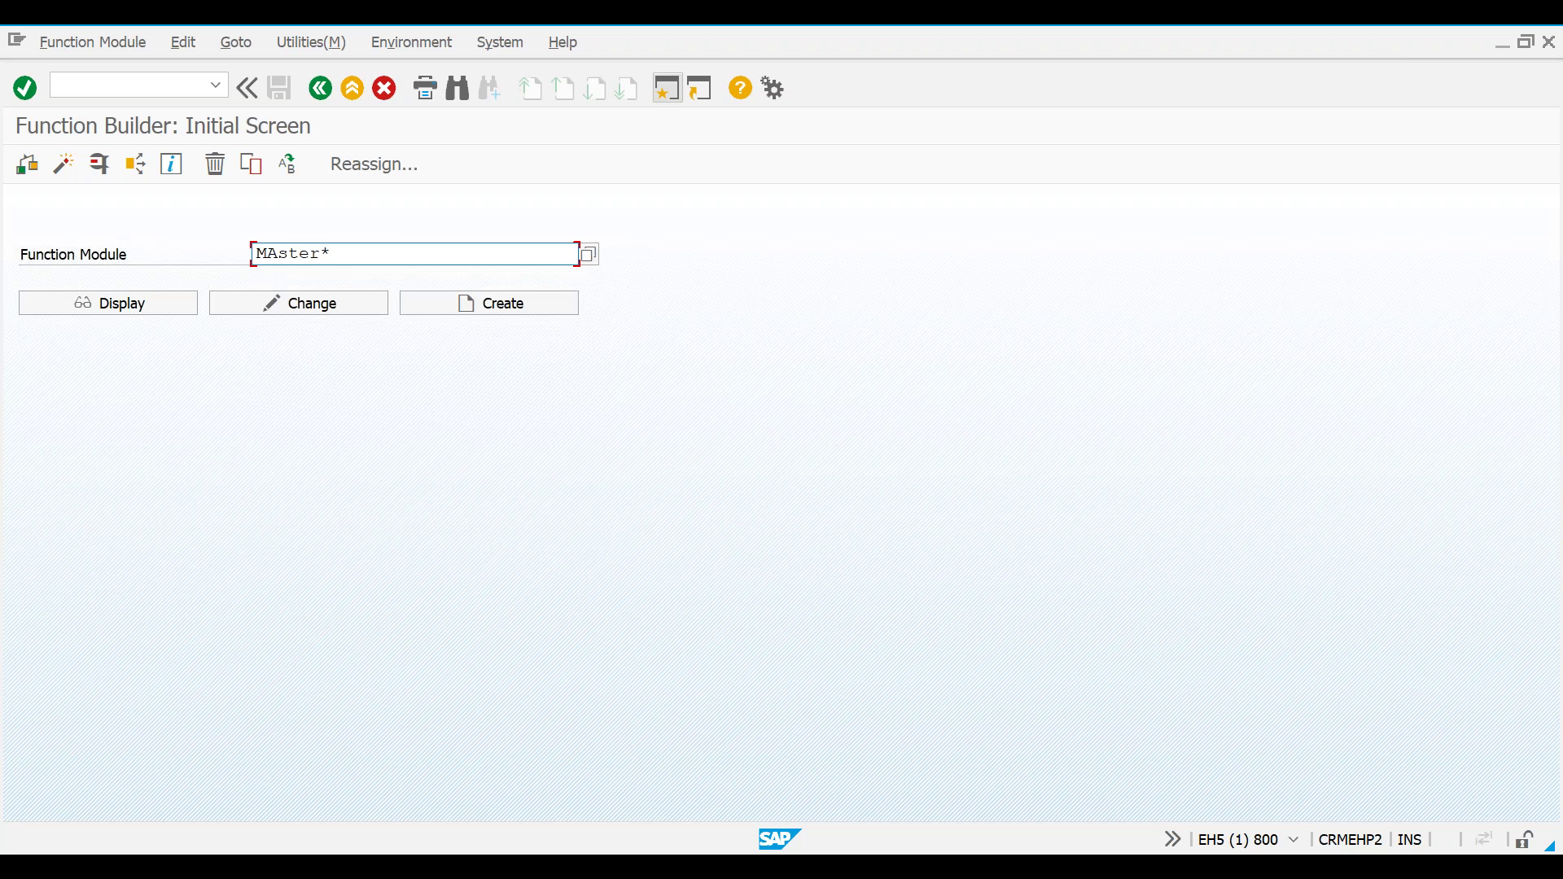
{"action": "type", "text": "idoc*"}
{"action": "left_click", "coordinate": [593, 254]}
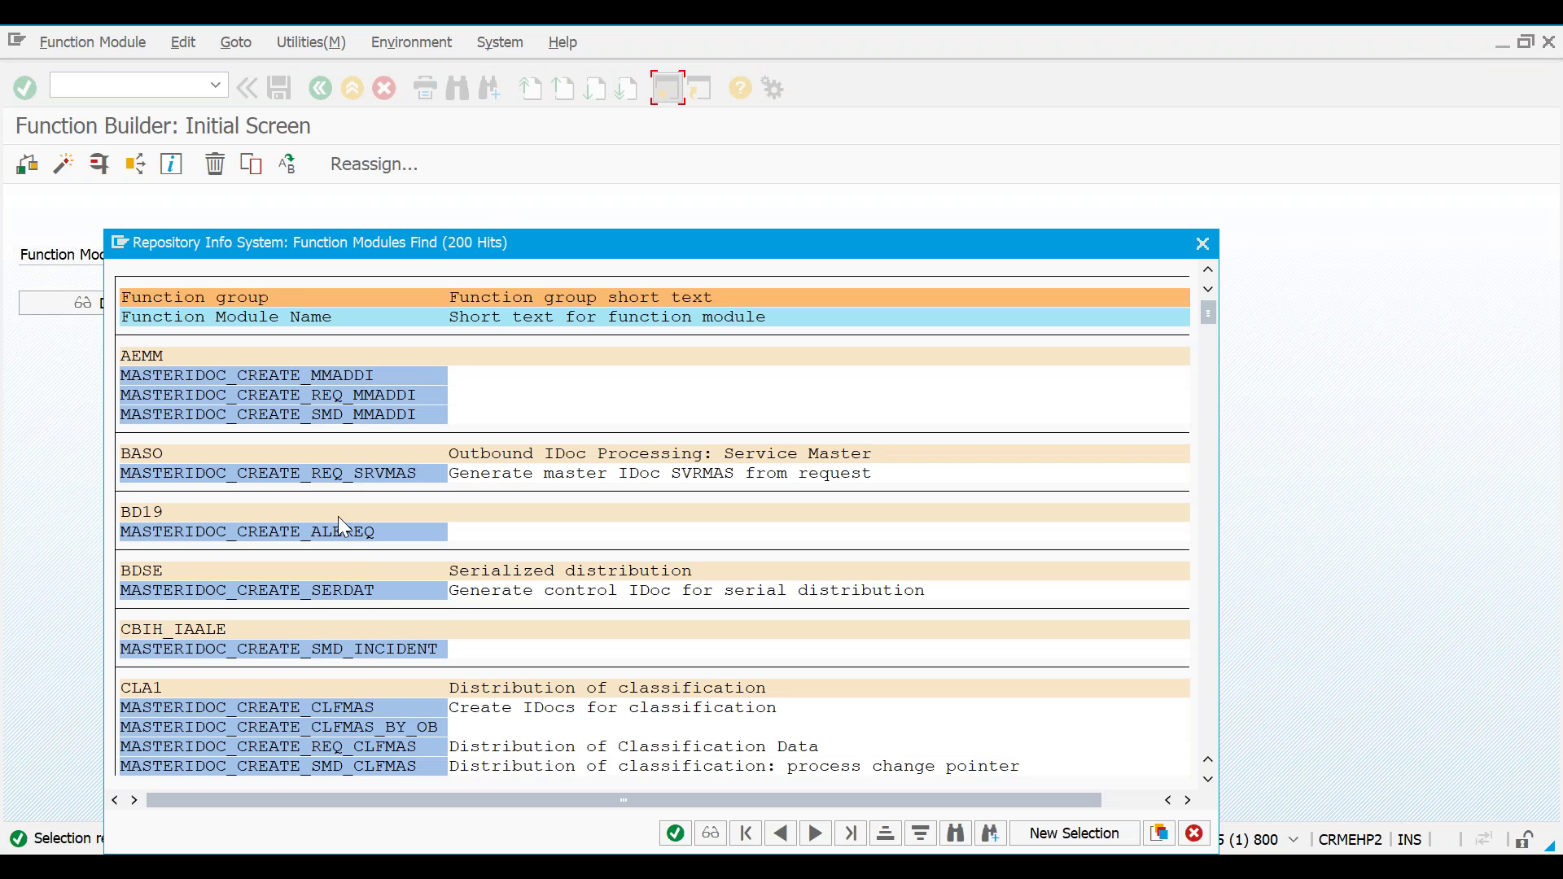
{"action": "double_click", "coordinate": [265, 708]}
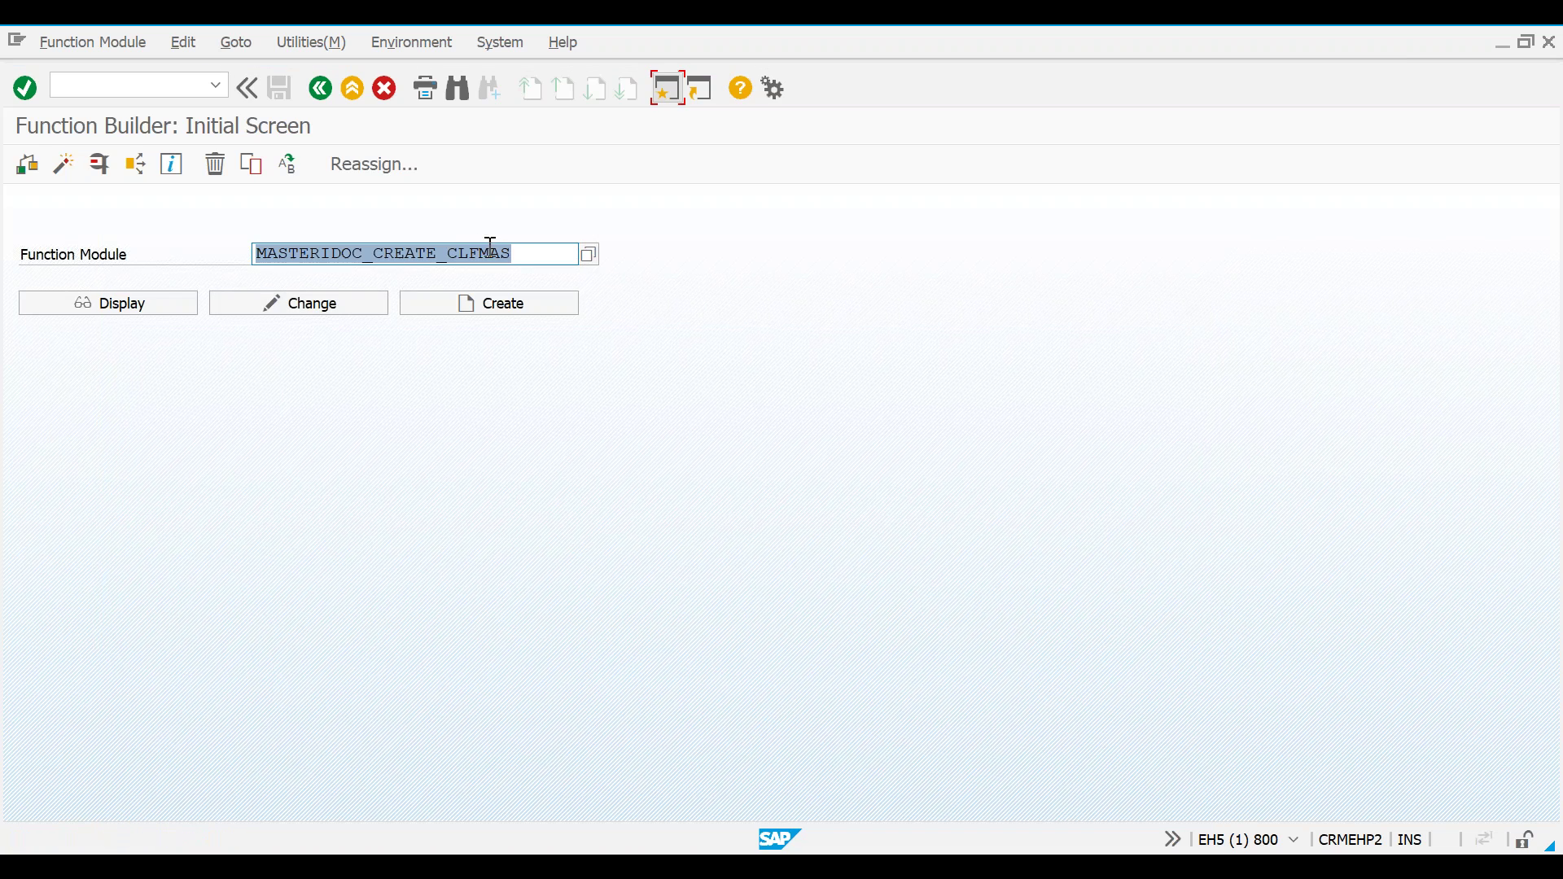
Reduce the function module name to MASTERIDOC_CREATE_*, search with it and return from the hit list.
{"action": "left_click", "coordinate": [505, 253]}
{"action": "key", "text": "BackSpace"}
{"action": "key", "text": "BackSpace"}
{"action": "key", "text": "BackSpace"}
{"action": "key", "text": "BackSpace"}
{"action": "key", "text": "BackSpace"}
{"action": "key", "text": "BackSpace"}
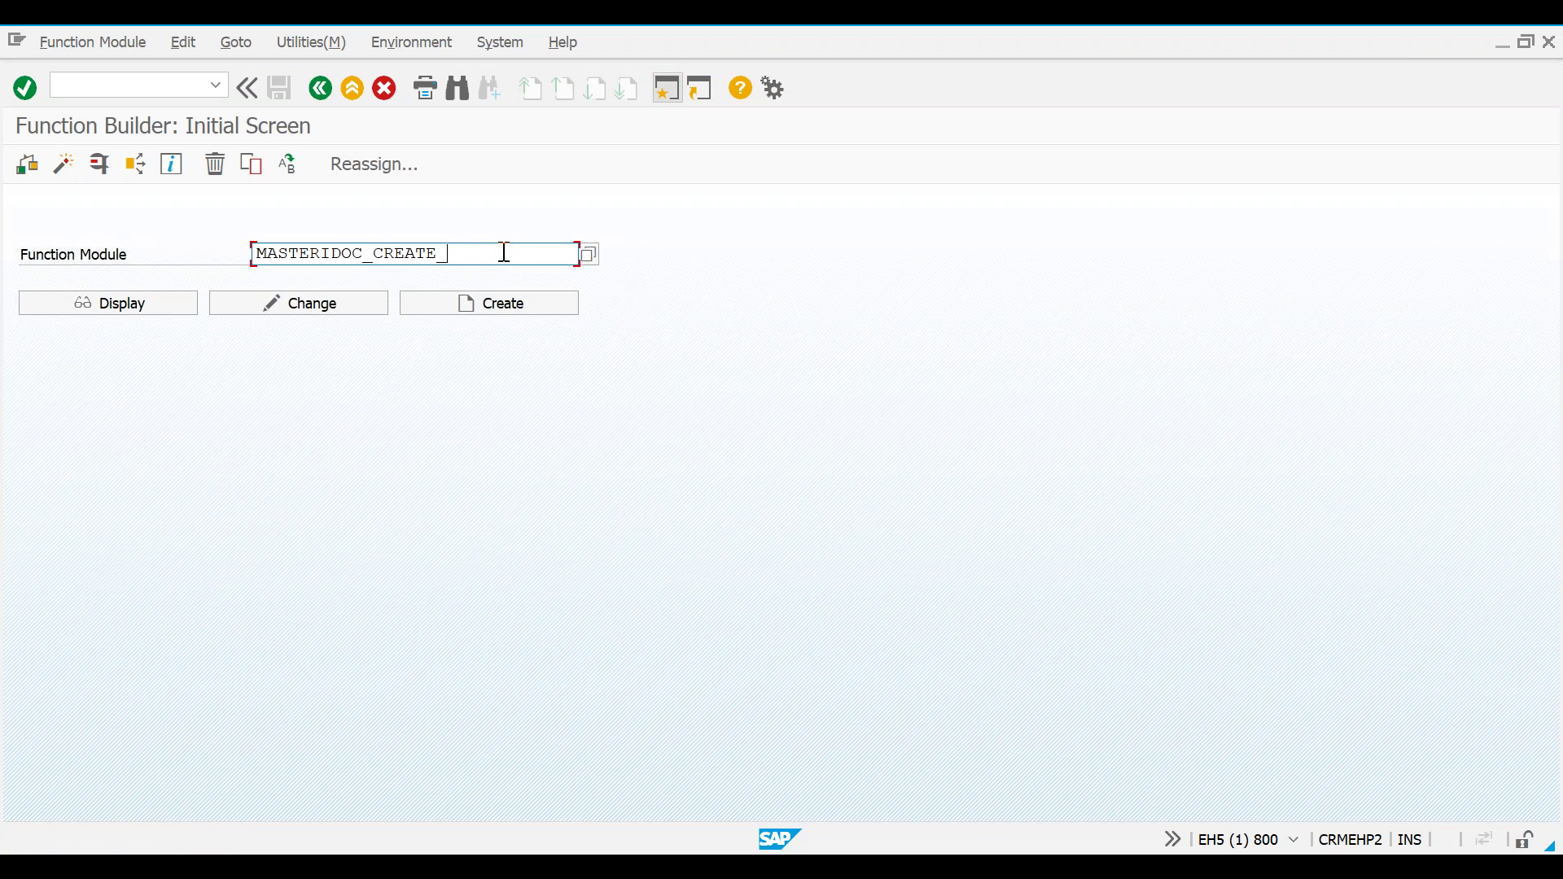
{"action": "type", "text": "*"}
{"action": "left_click", "coordinate": [590, 259]}
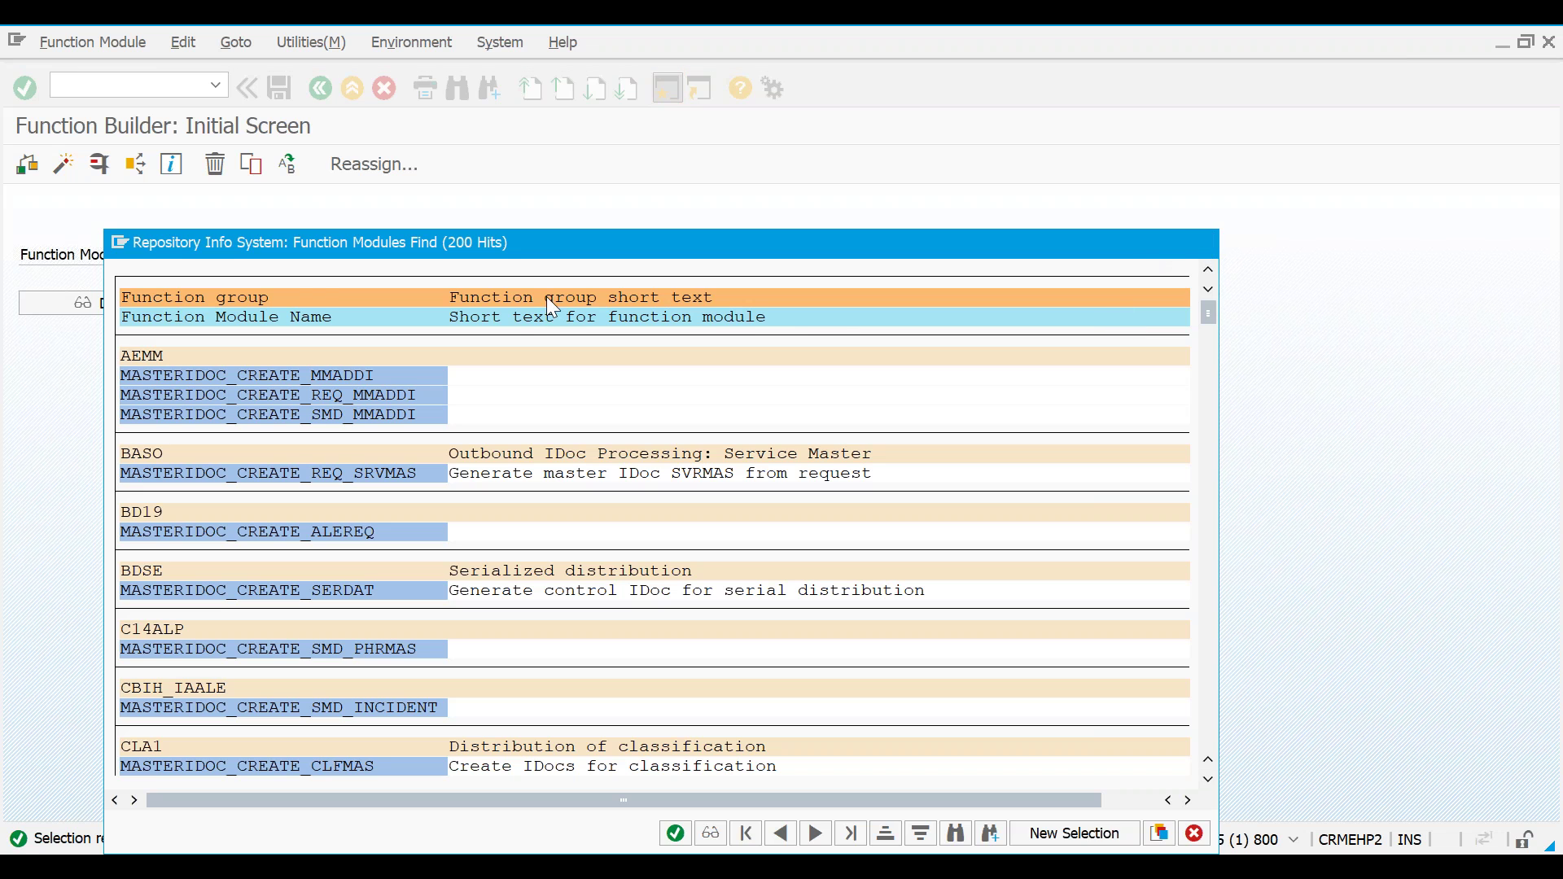
{"action": "left_click", "coordinate": [475, 256]}
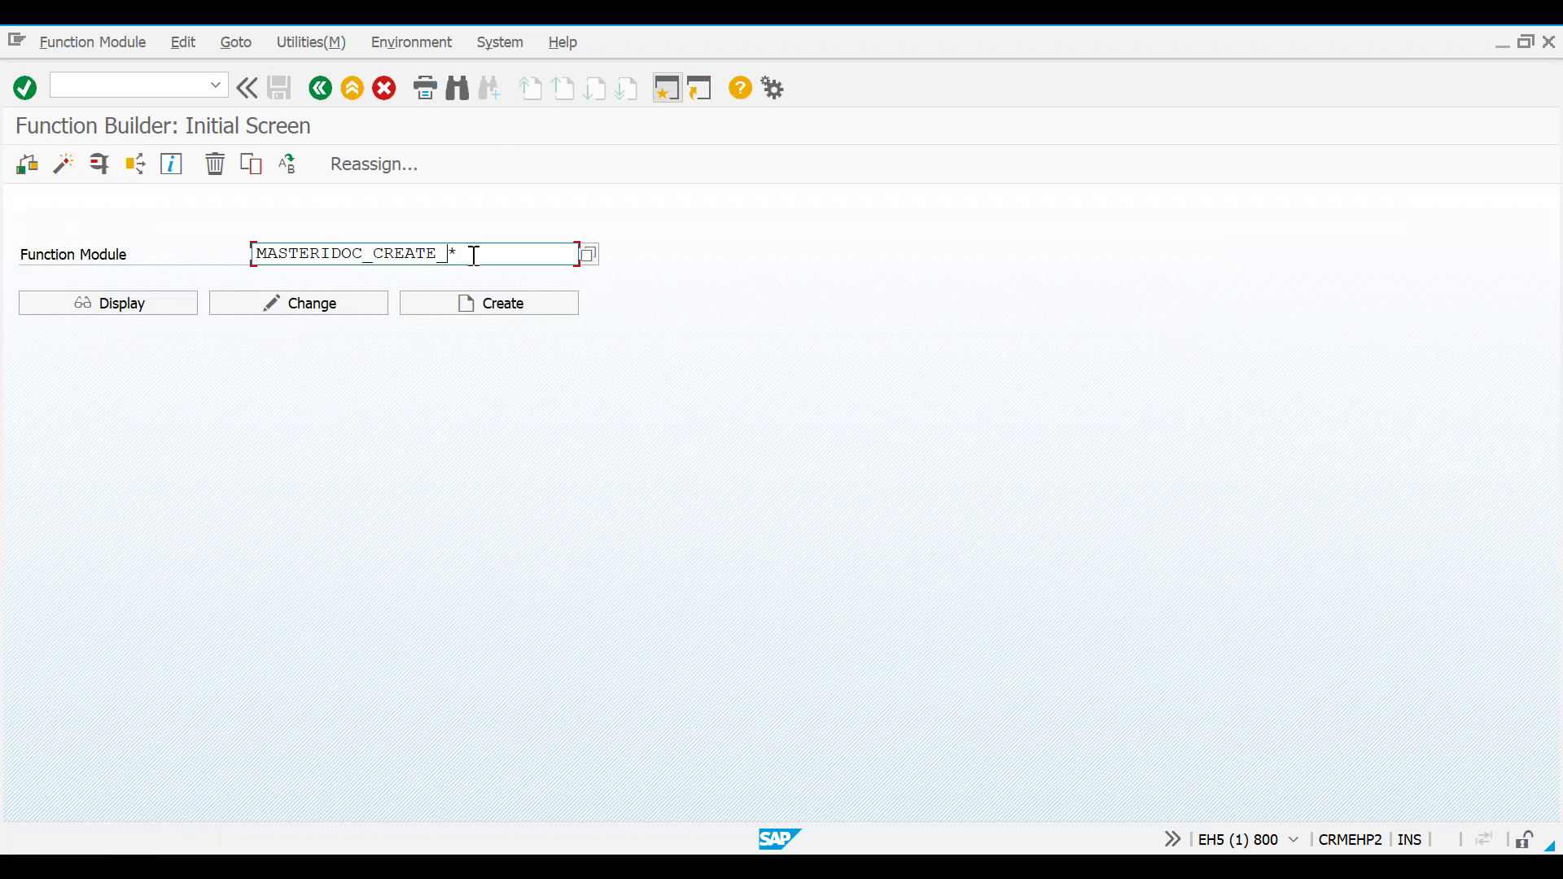
Find MASTERIDOC_CREATE_MATMAS with the pattern MASTERIDOC_CREATE_mat* and display the function module.
{"action": "key", "text": "BackSpace"}
{"action": "type", "text": "mat*"}
{"action": "left_click", "coordinate": [589, 257]}
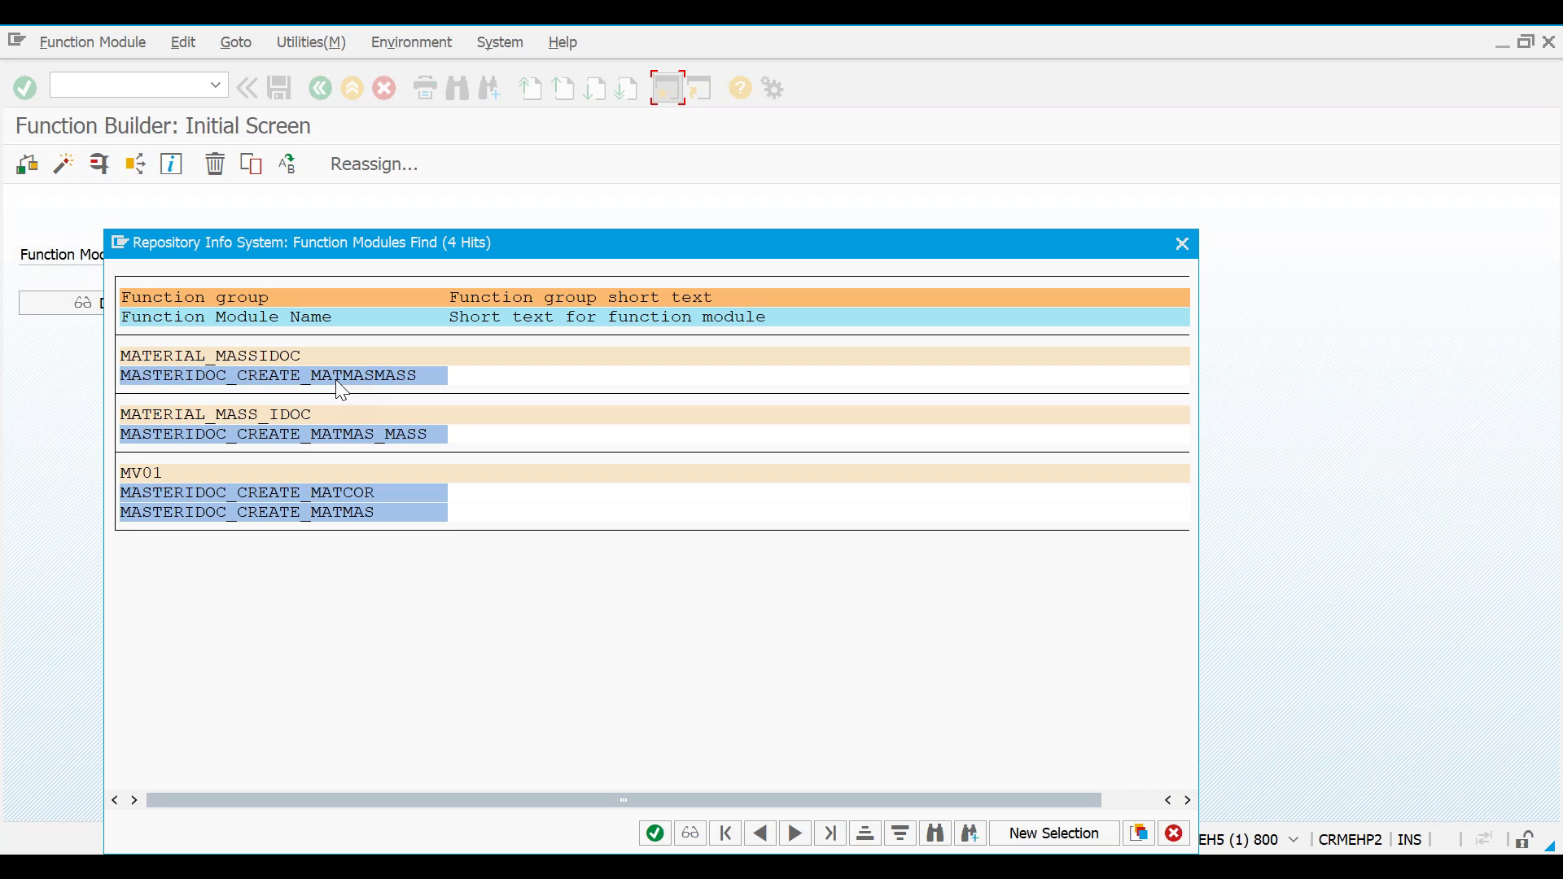
{"action": "double_click", "coordinate": [340, 511]}
{"action": "left_click", "coordinate": [121, 309]}
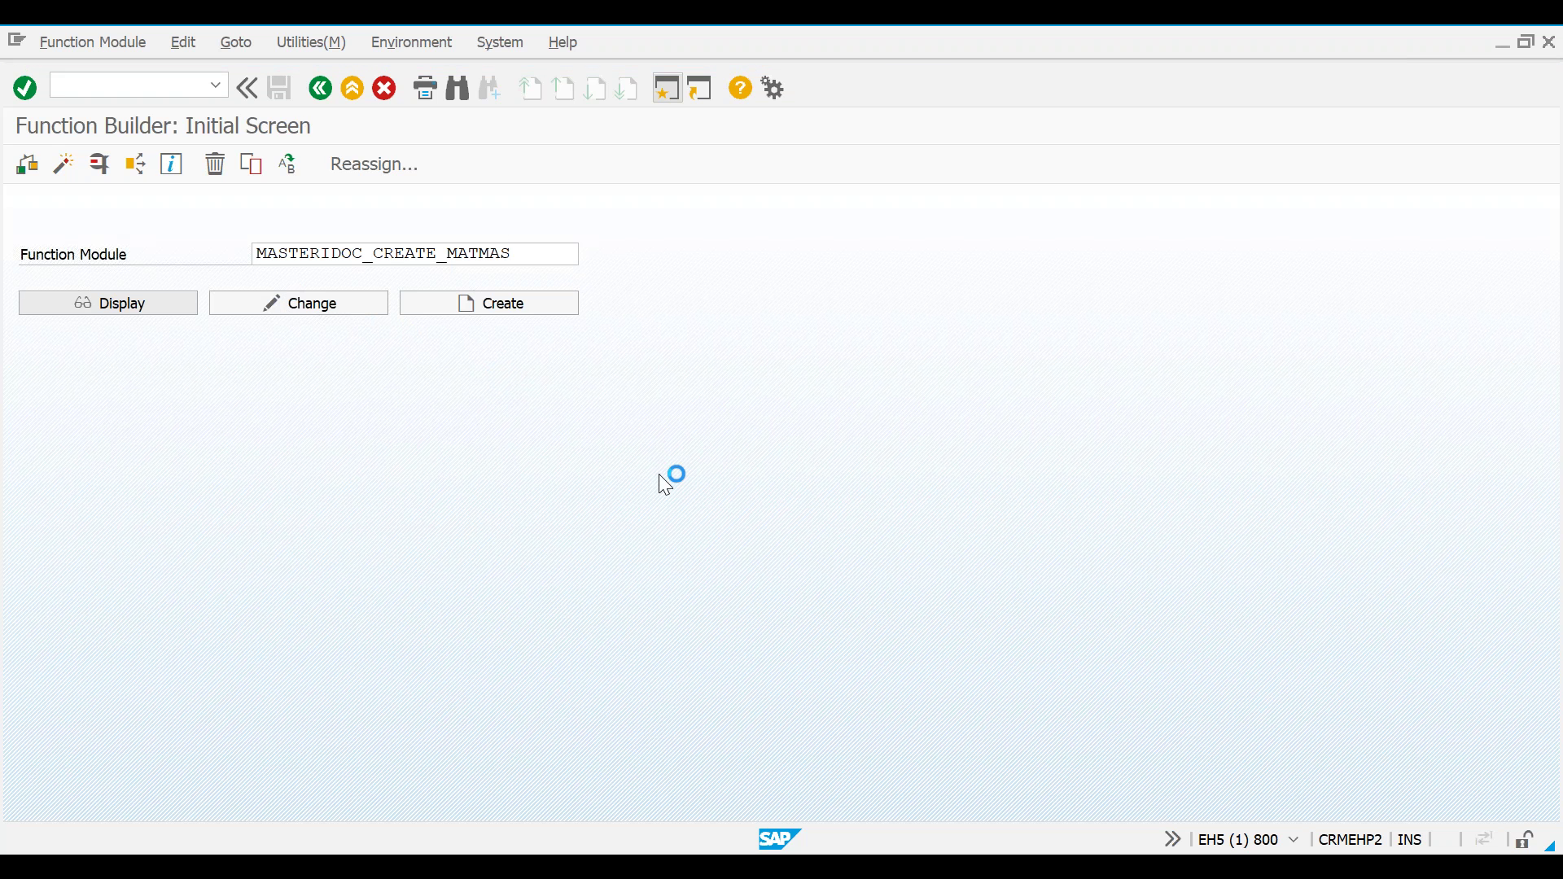
Set an external breakpoint at the CLEAR T_IDOC_COMM_CONTROL statement, line 115 of the function module's source code.
{"action": "left_click", "coordinate": [496, 504]}
{"action": "key", "text": "Page_Down"}
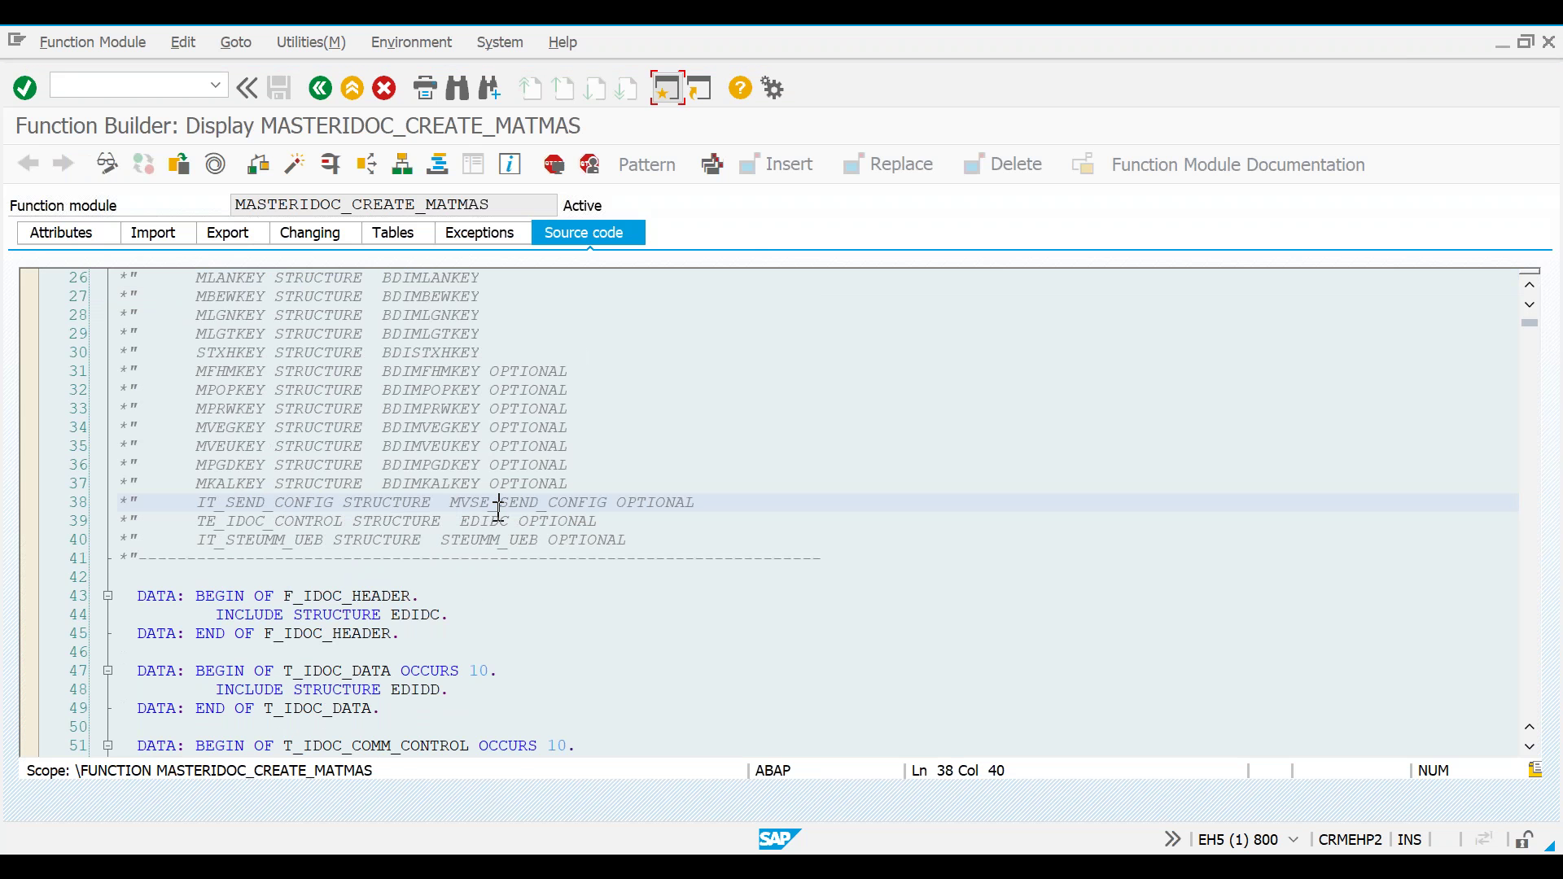
{"action": "key", "text": "Page_Down"}
{"action": "key", "text": "Page_Down"}
{"action": "key", "text": "Page_Down"}
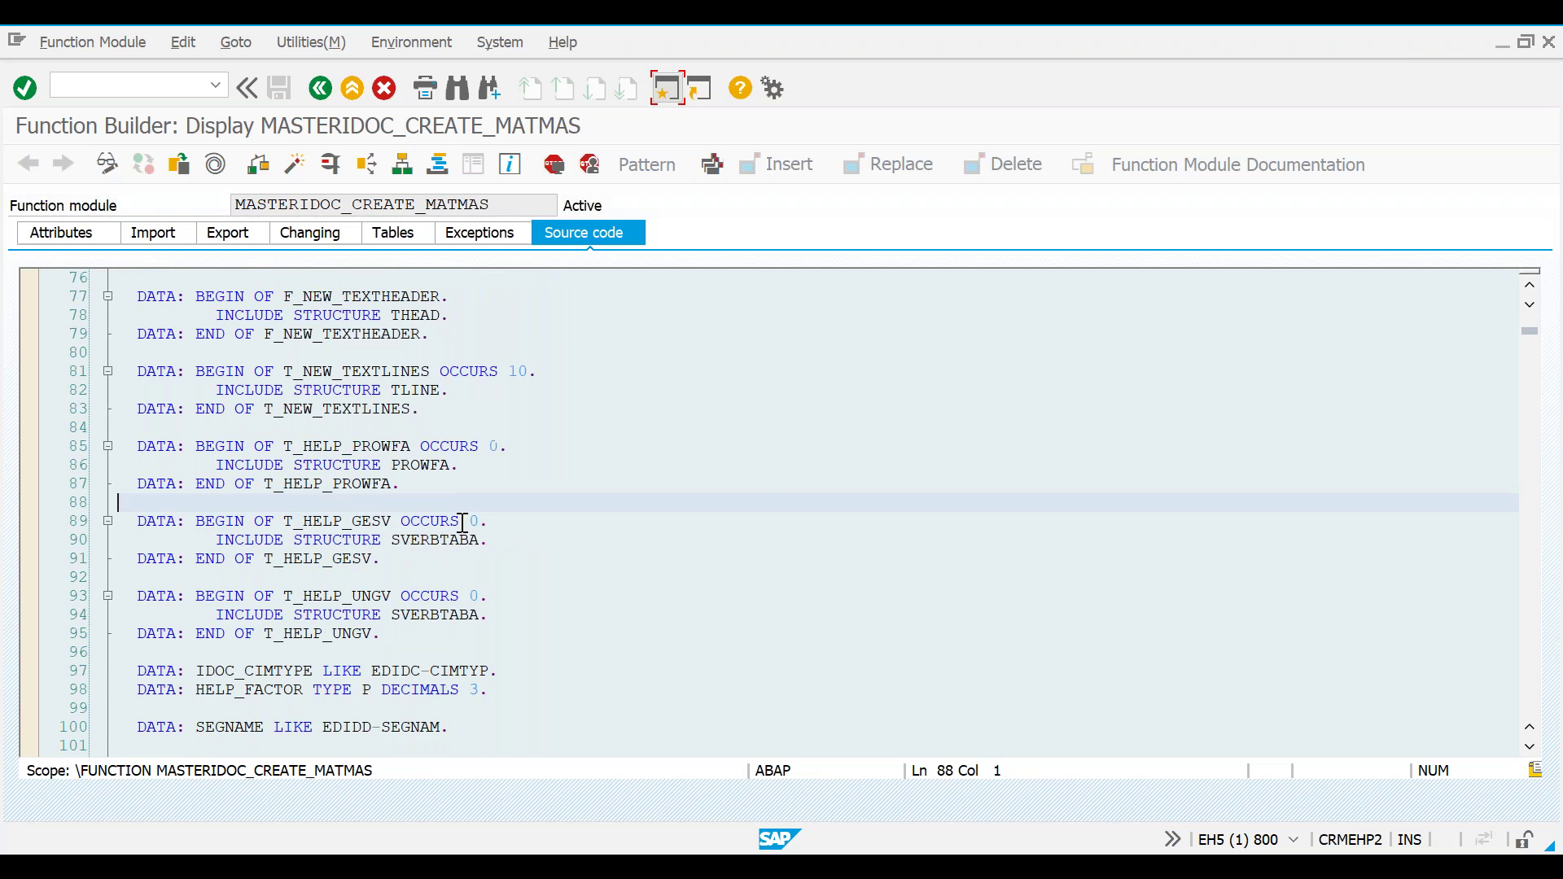
{"action": "left_click", "coordinate": [187, 538]}
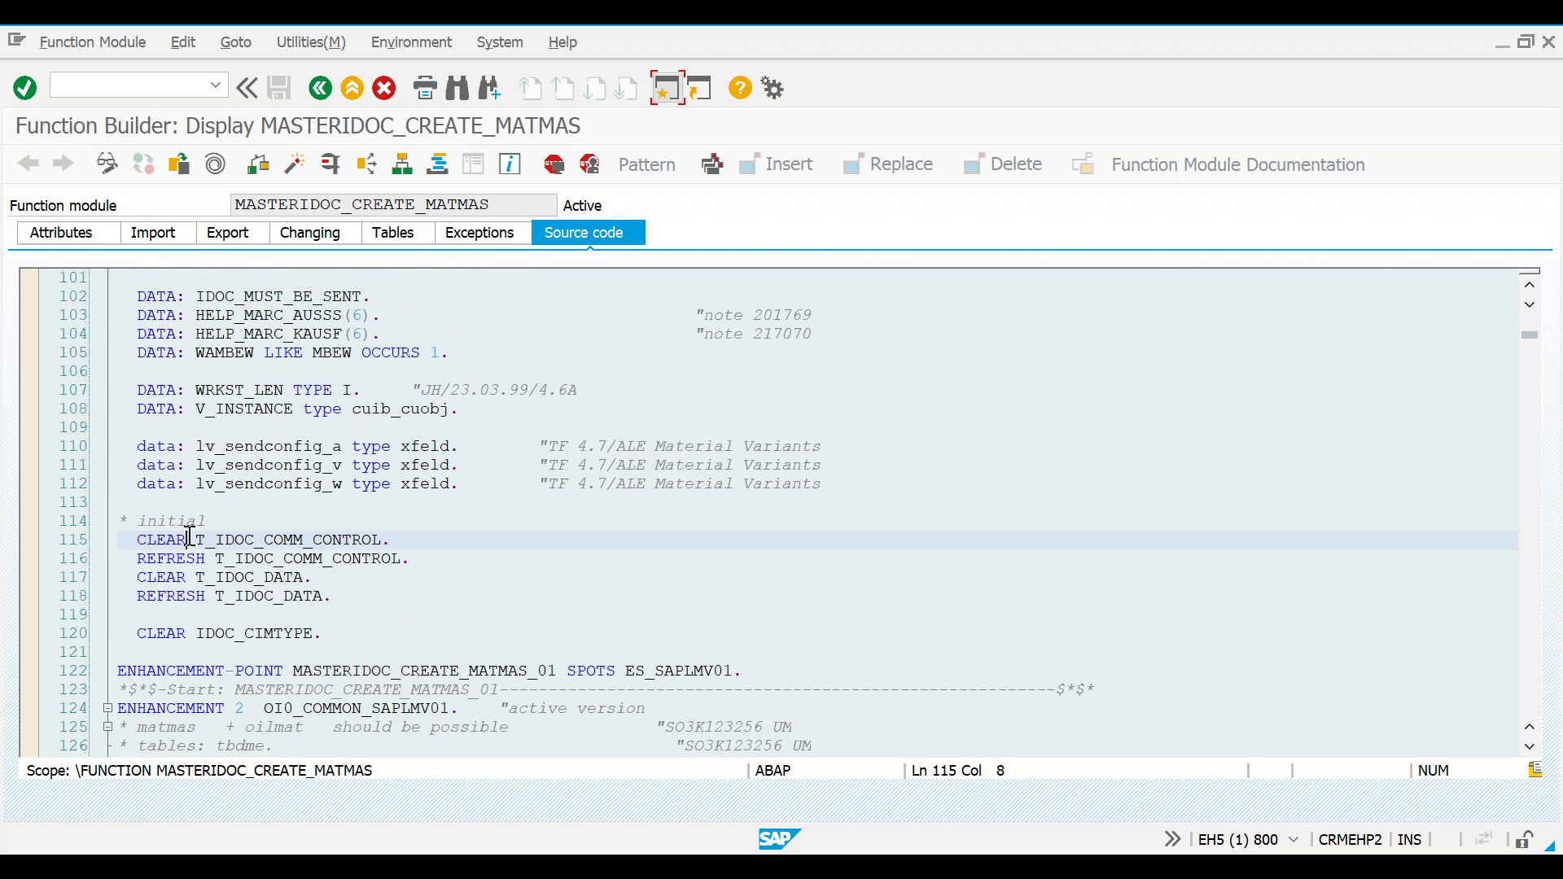
{"action": "left_click", "coordinate": [590, 166]}
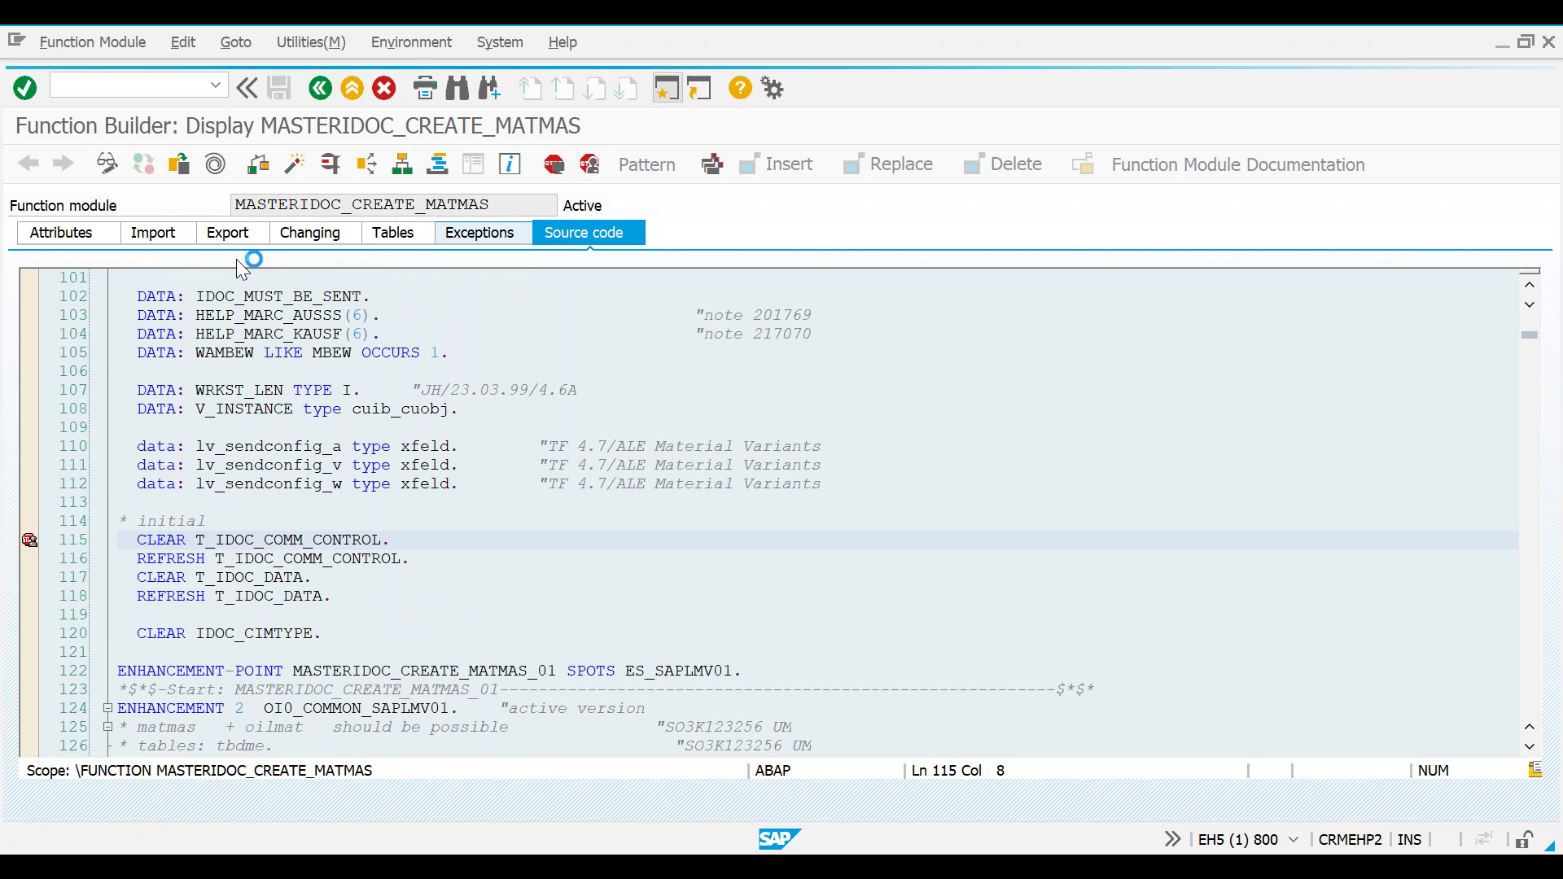
Go to the ABAP Editor with /nse38.
{"action": "left_click", "coordinate": [162, 86]}
{"action": "type", "text": "/nse38"}
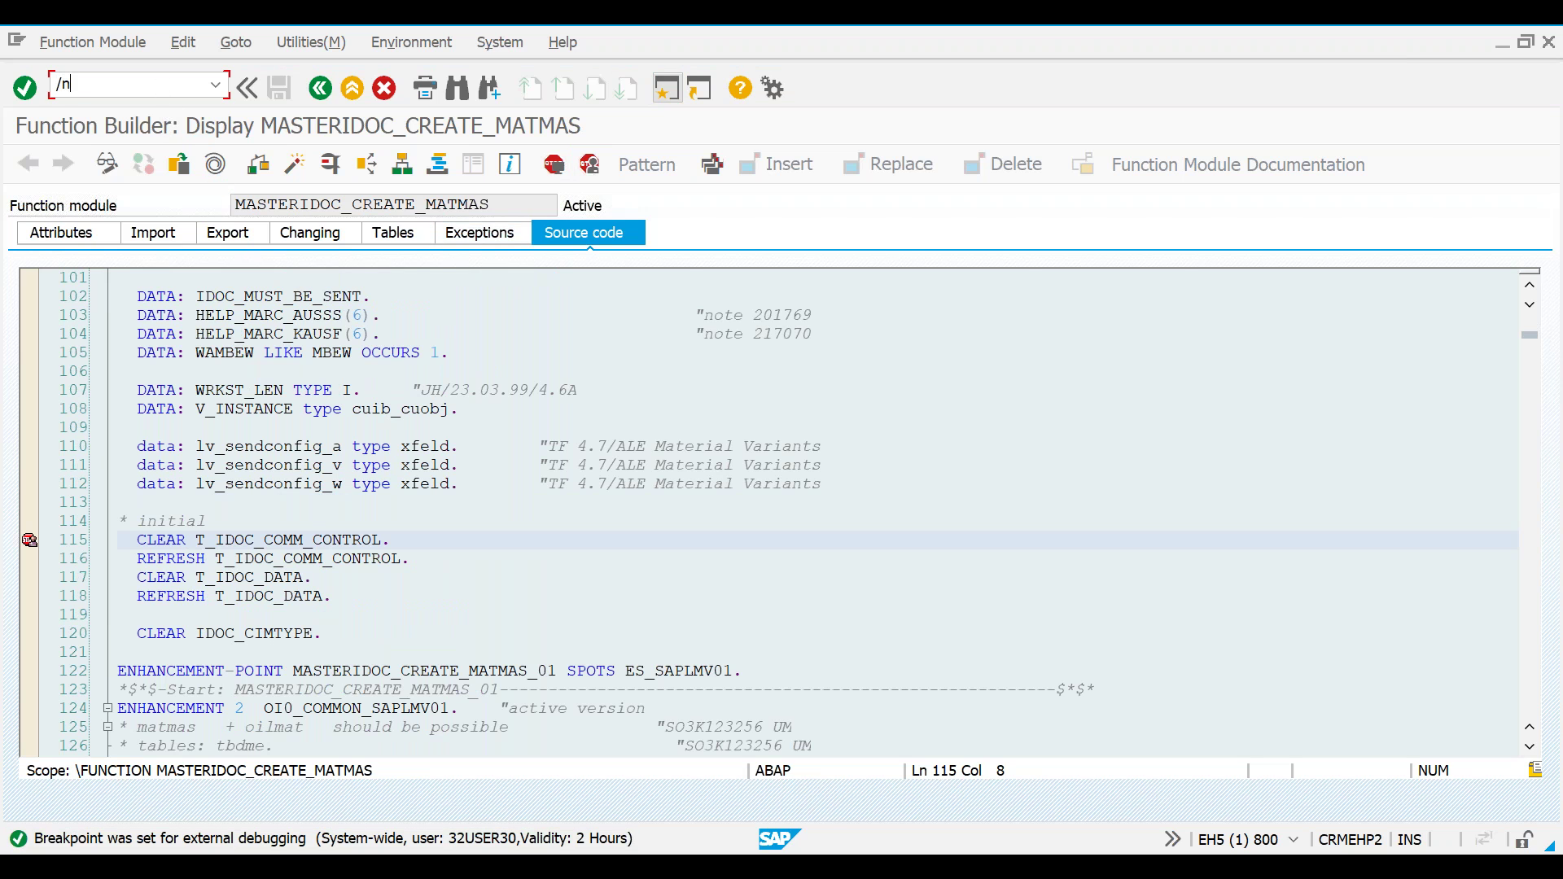
{"action": "key", "text": "Return"}
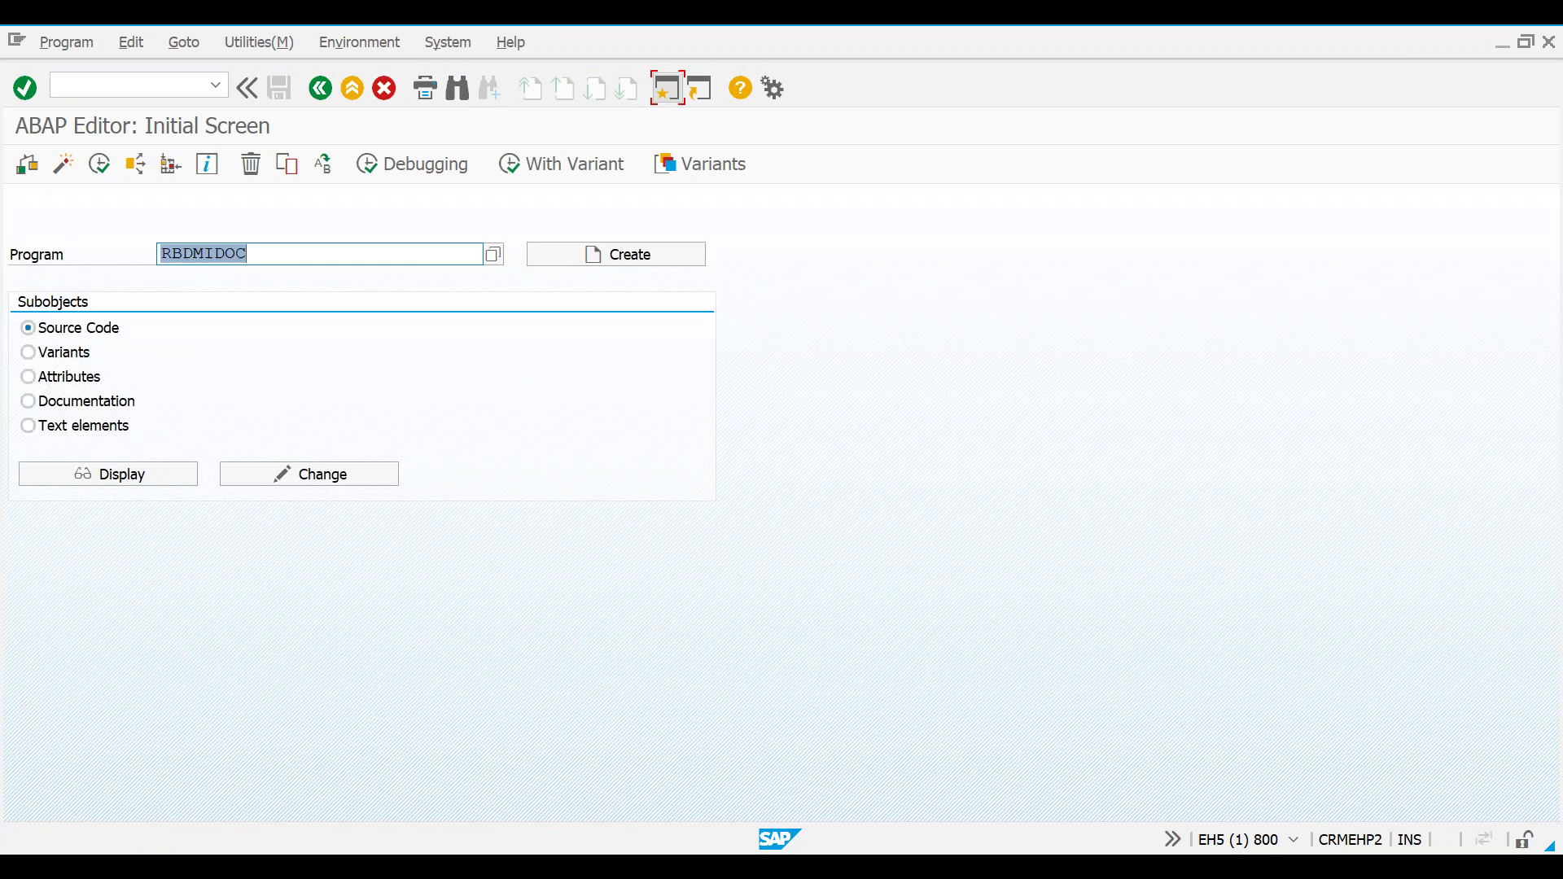
Execute RBDMIDOC for message type MATMAS and close its information messages.
{"action": "left_click", "coordinate": [98, 164]}
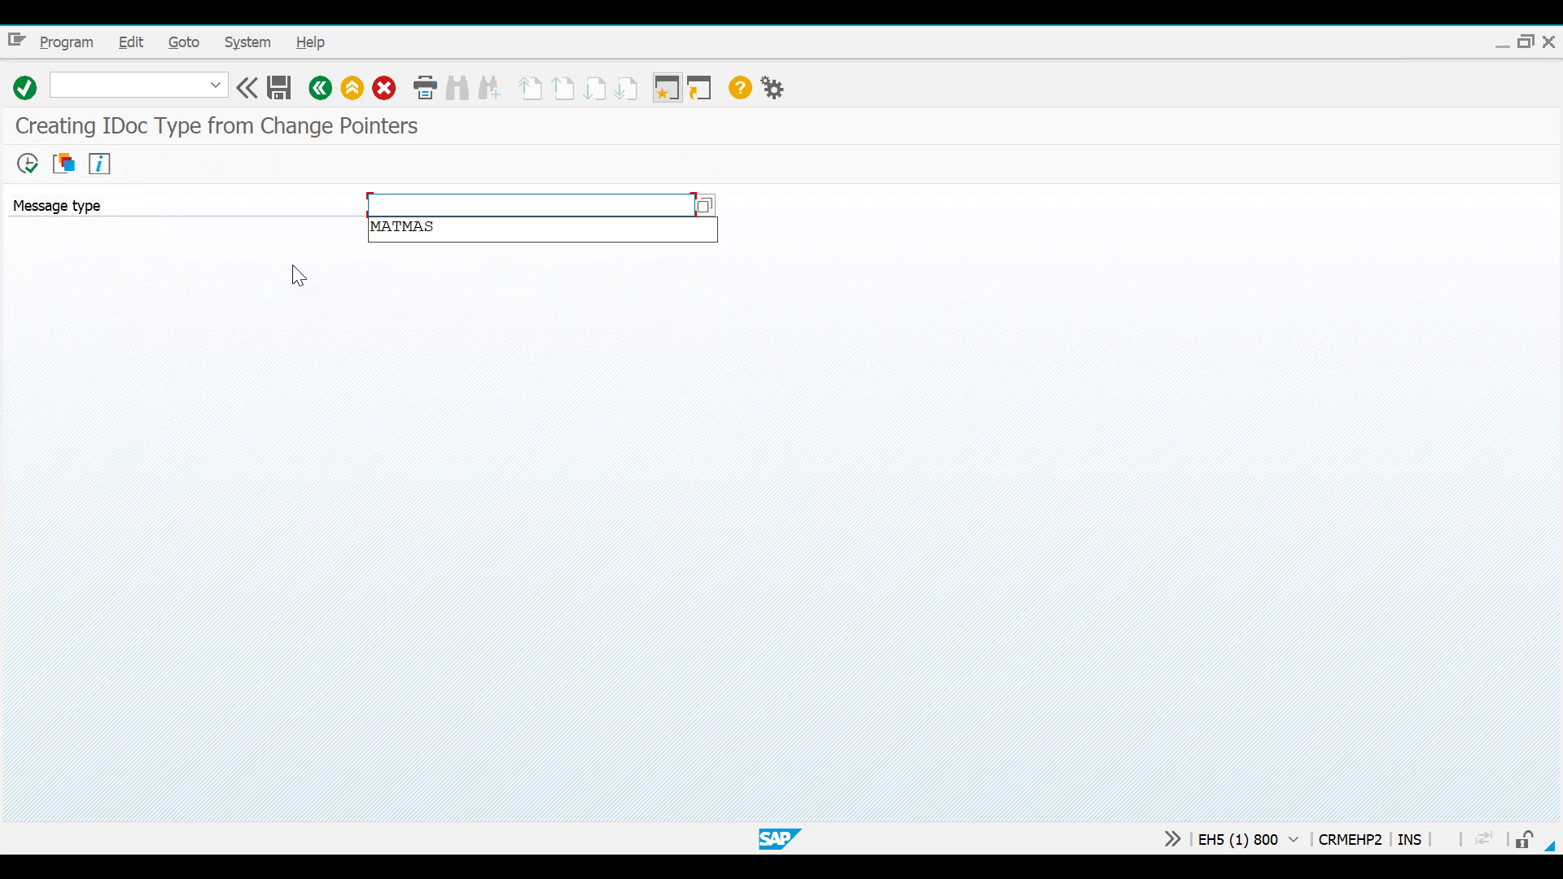
{"action": "key", "text": "Down"}
{"action": "key", "text": "Return"}
{"action": "left_click", "coordinate": [25, 169]}
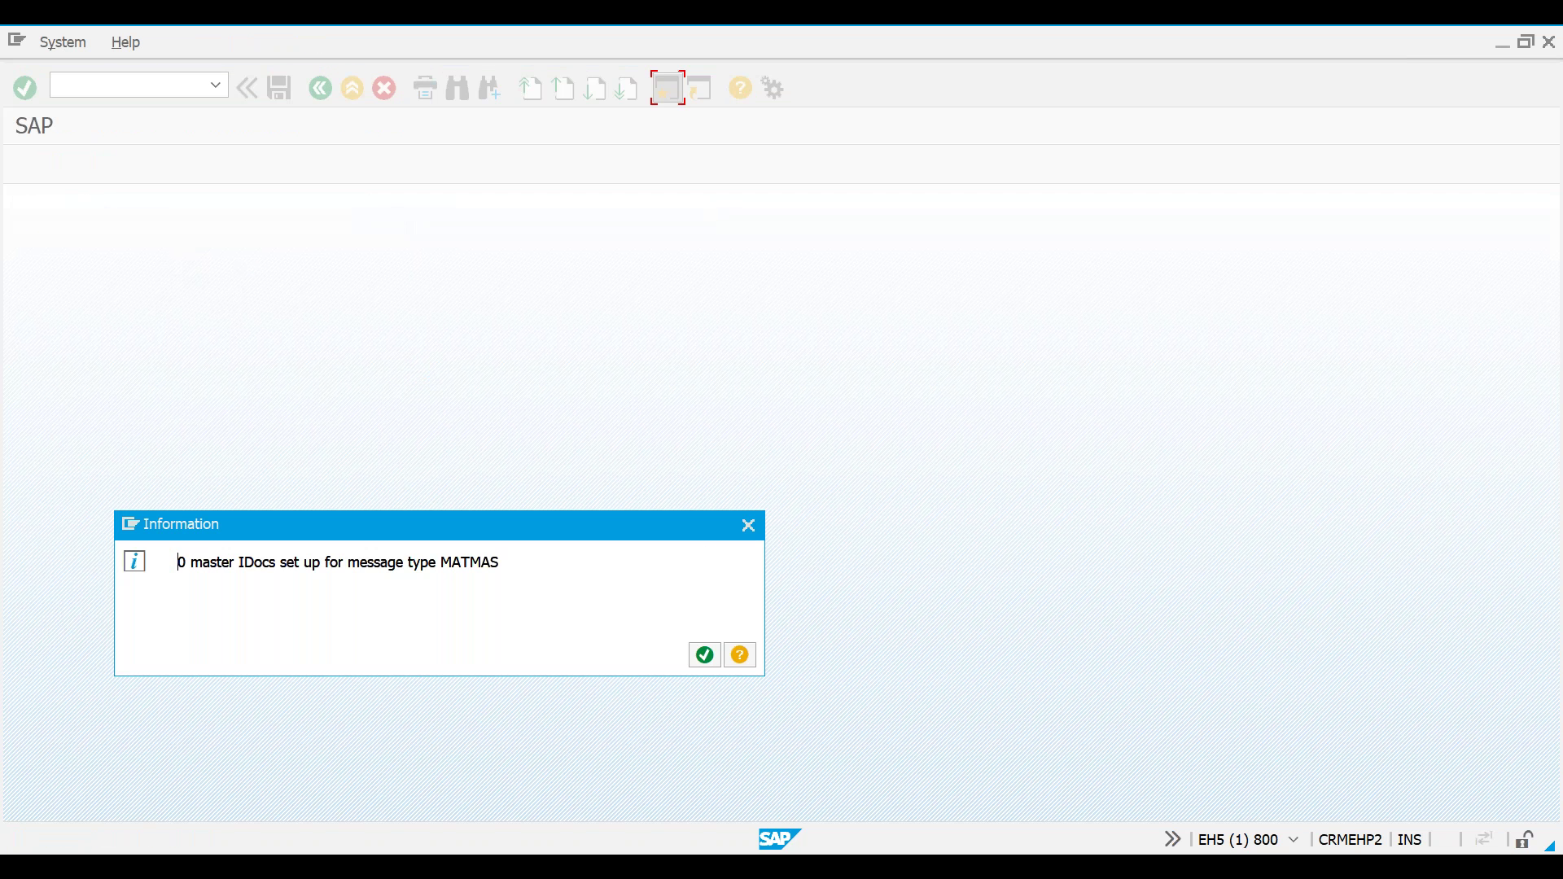
{"action": "key", "text": "Return"}
{"action": "key", "text": "Return"}
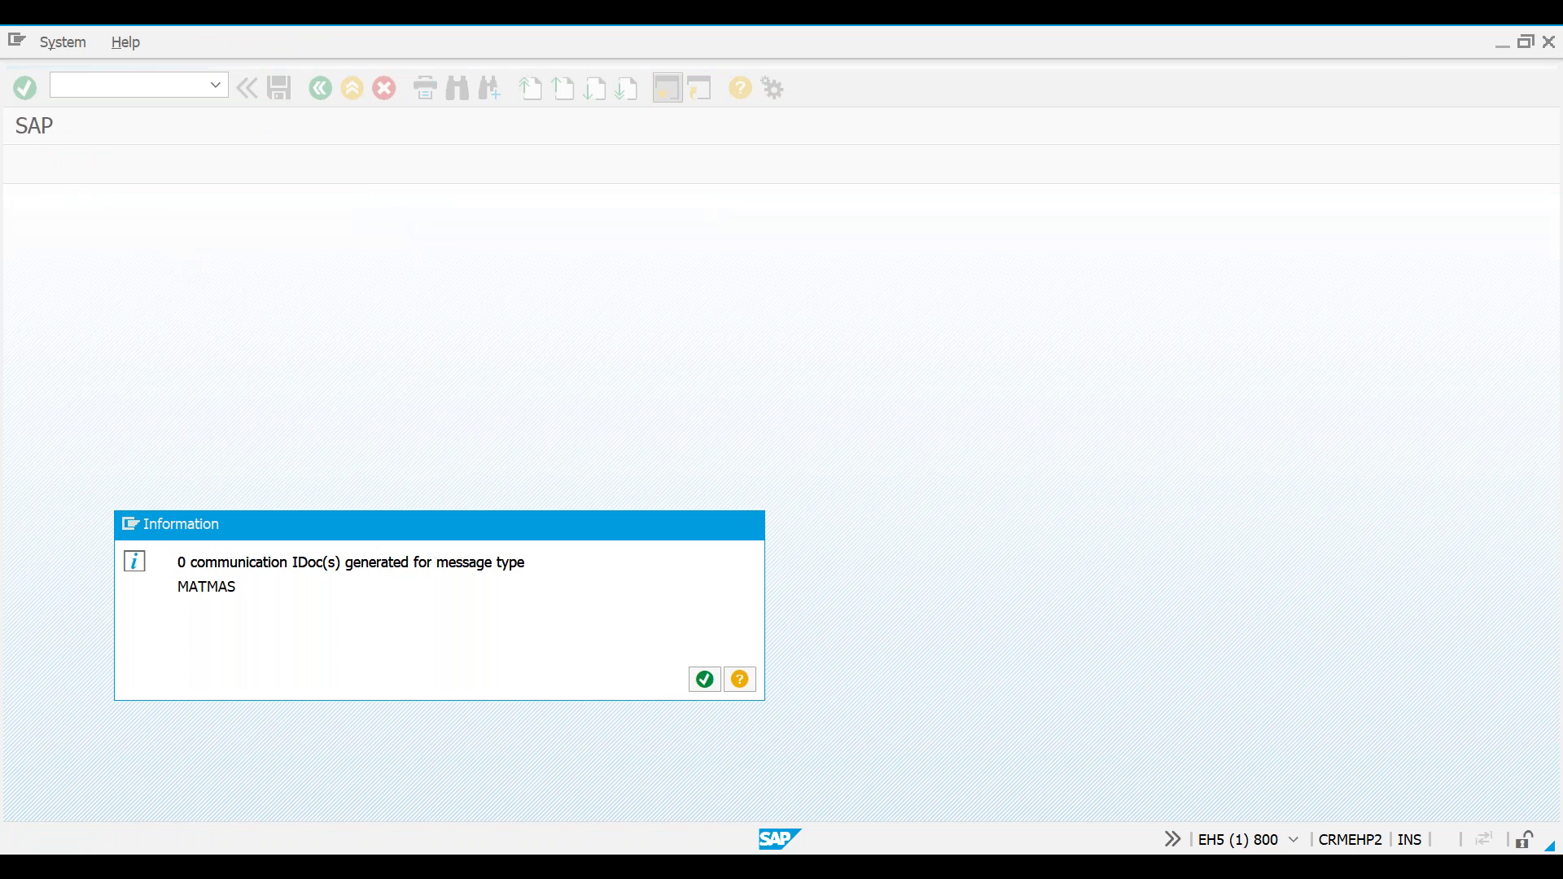
{"action": "key", "text": "Return"}
{"action": "key", "text": "Return"}
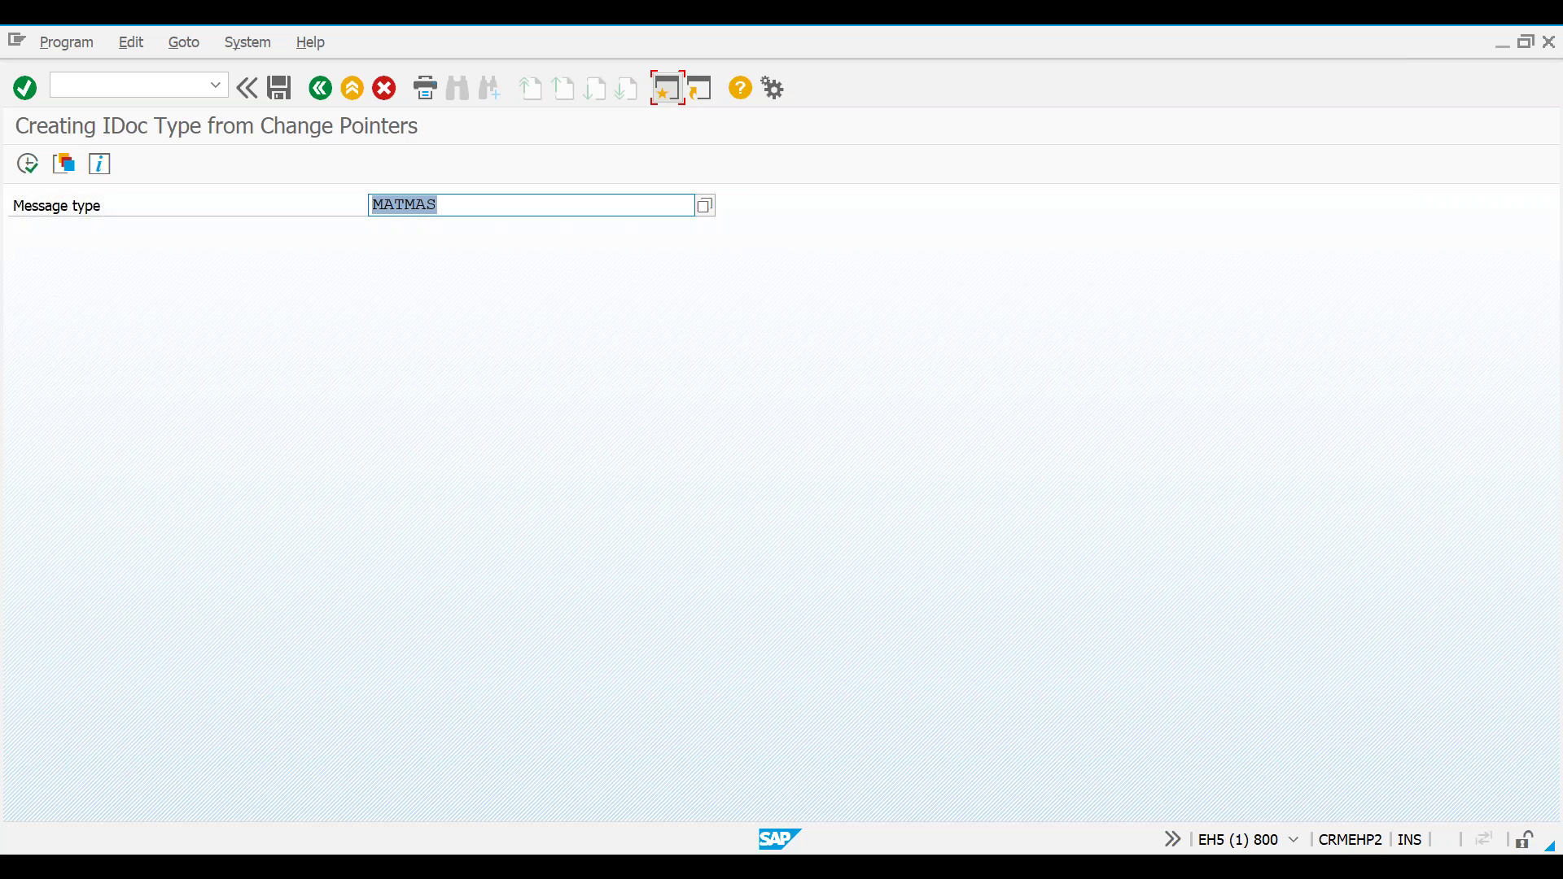
Repeat the IDoc creation run for MATMAS and acknowledge both information messages.
{"action": "left_click", "coordinate": [27, 163]}
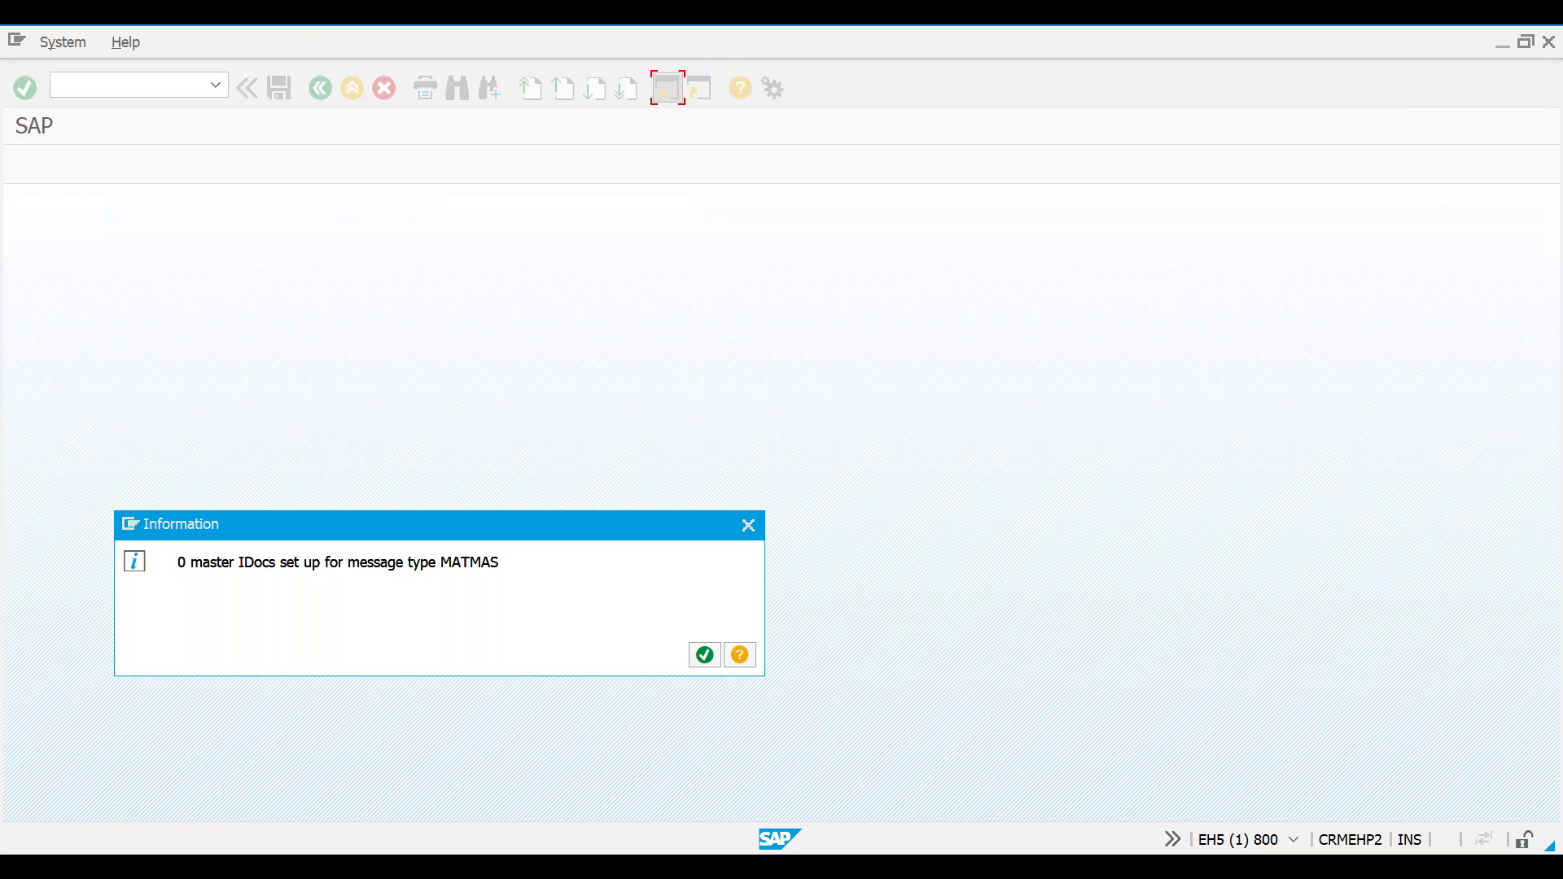
{"action": "key", "text": "Return"}
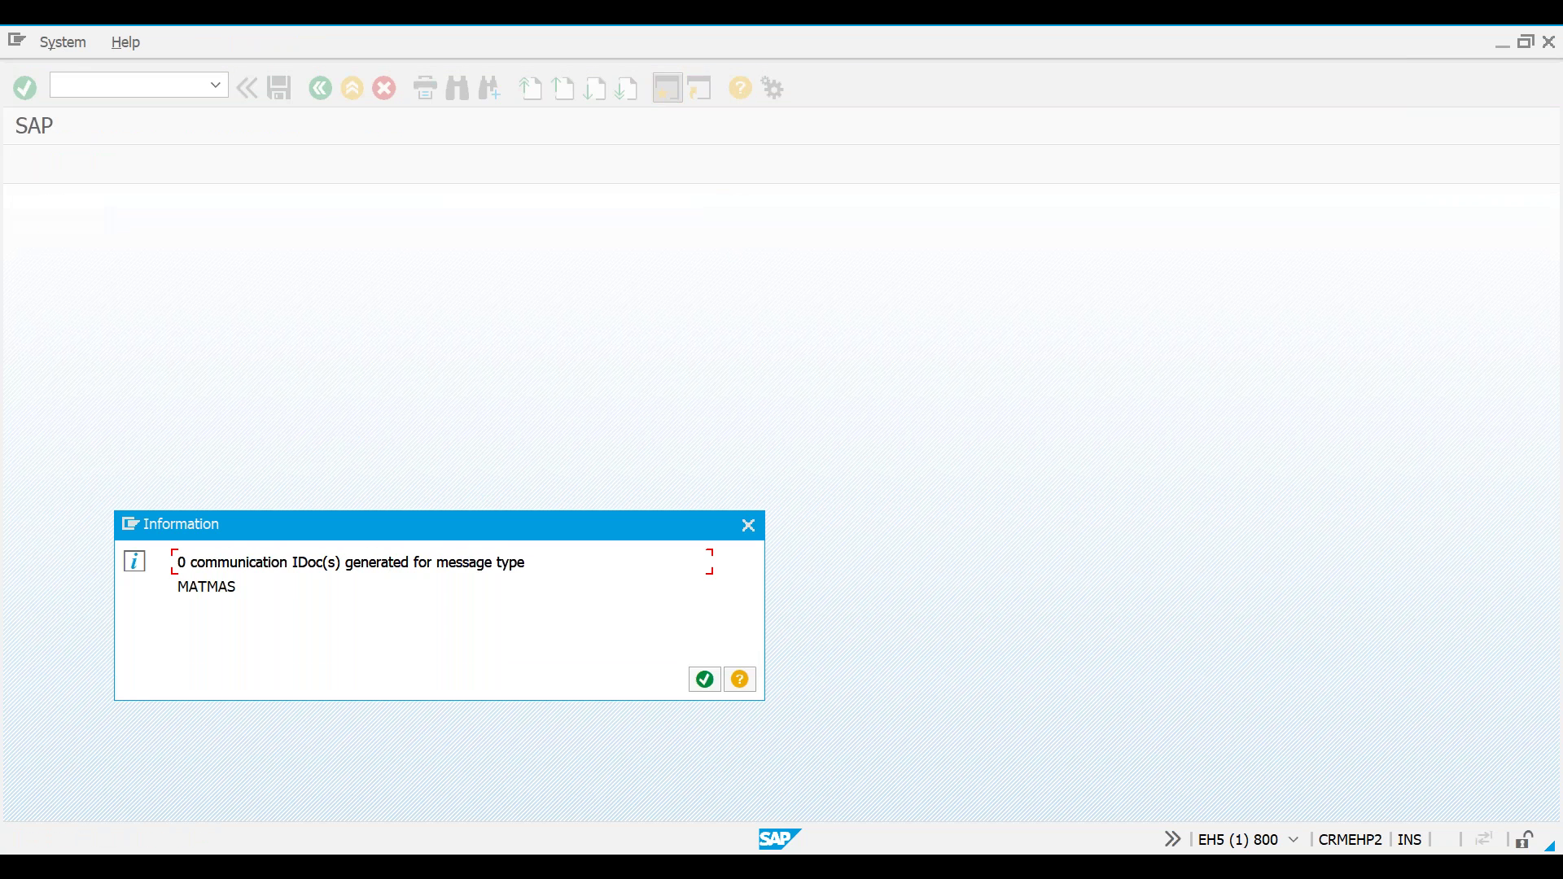
{"action": "key", "text": "Return"}
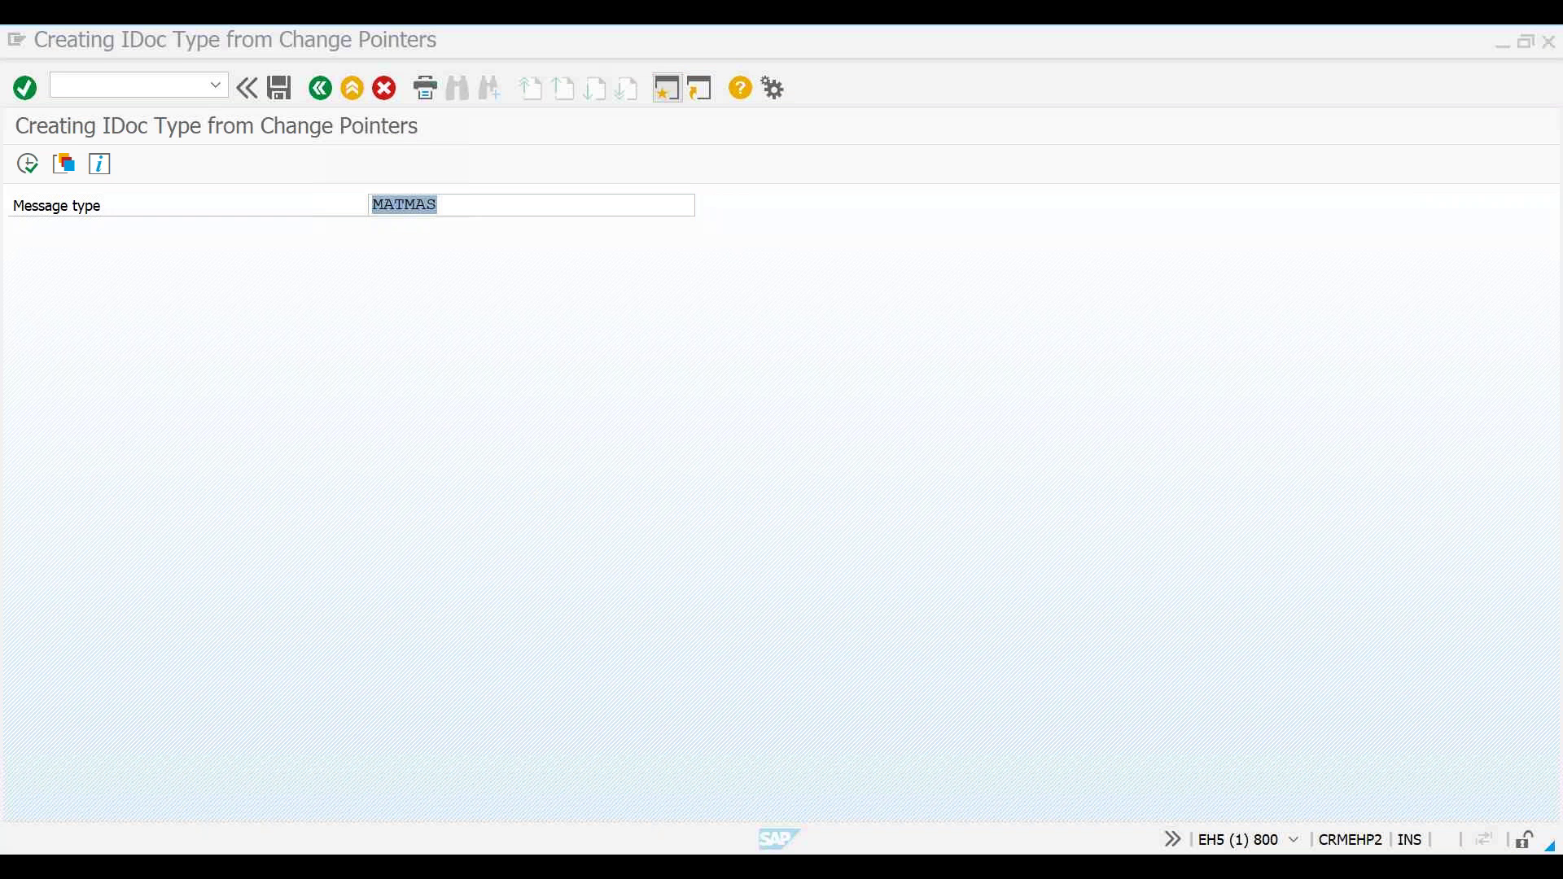
Go to the Change Material transaction and open material M-17 in the Basic Data 1 view.
{"action": "type", "text": "/n"}
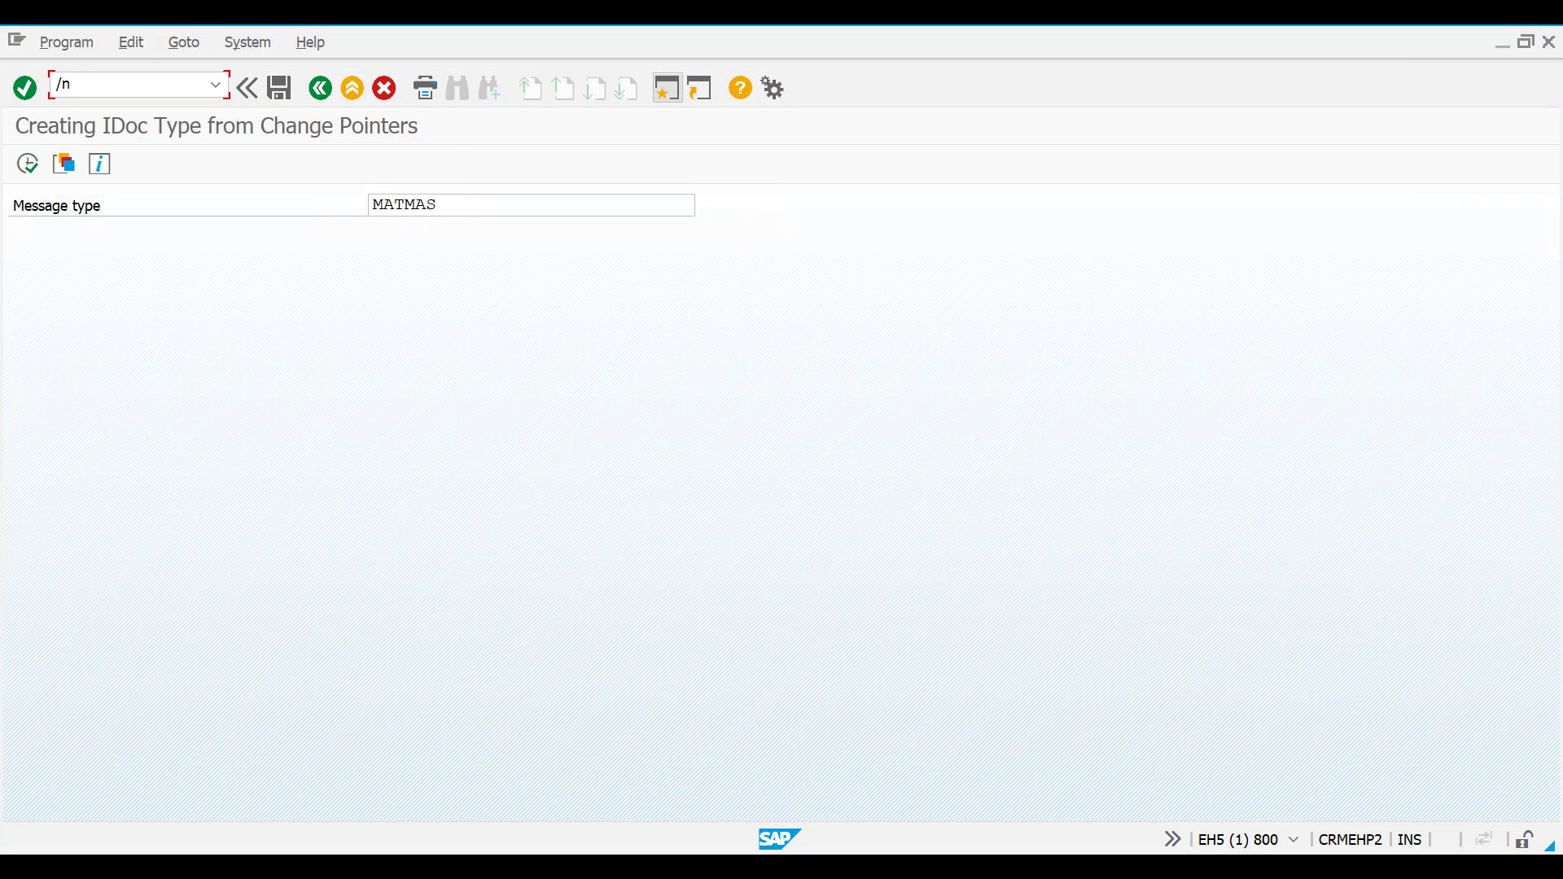
{"action": "type", "text": "we02"}
{"action": "key", "text": "Return"}
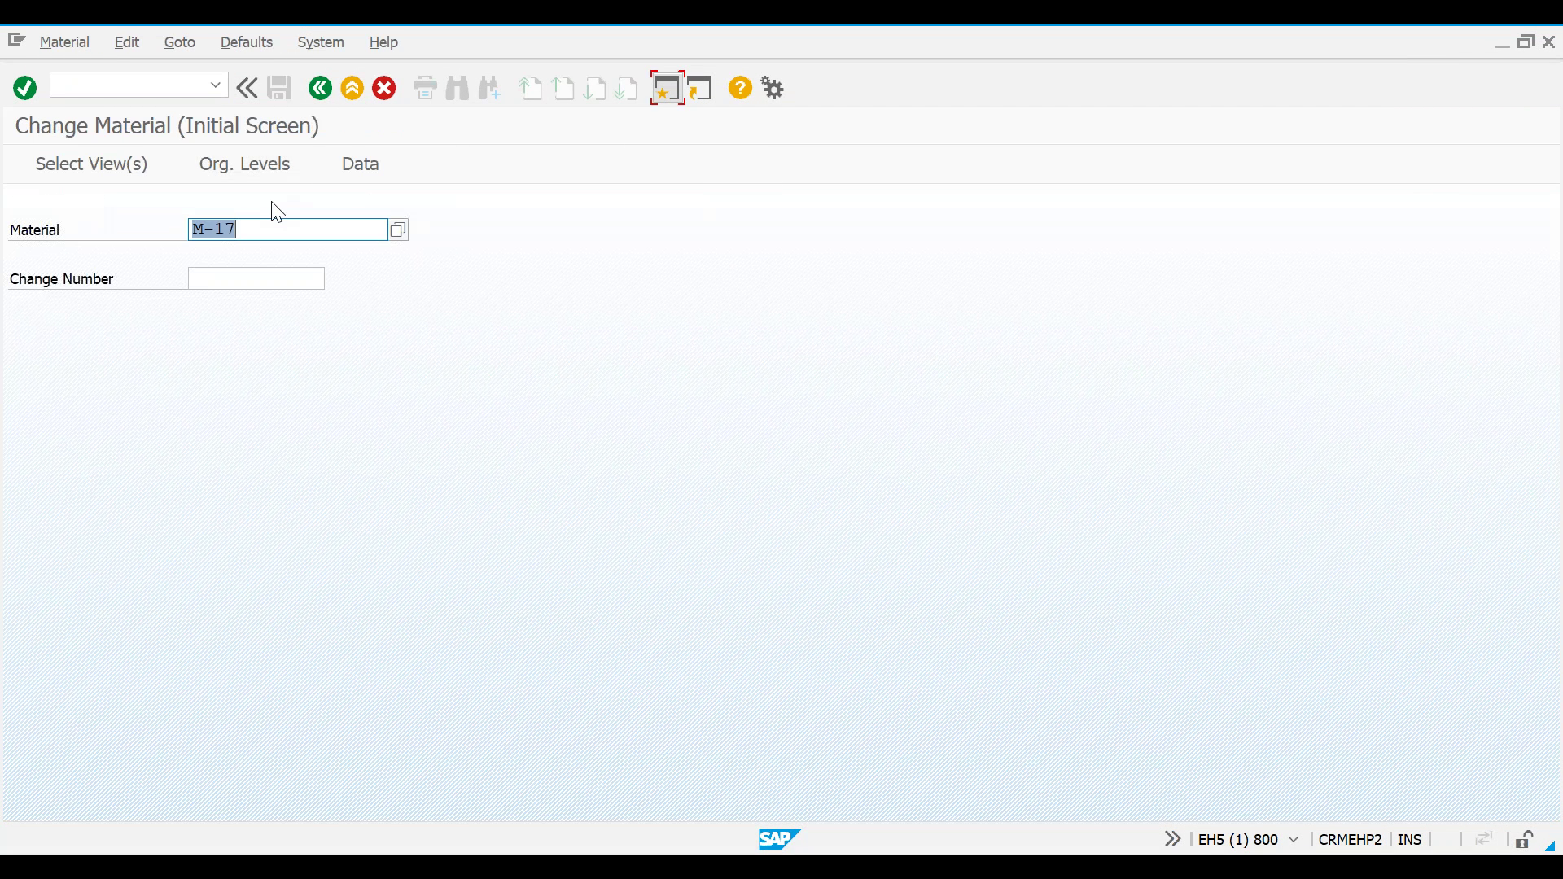
{"action": "key", "text": "Return"}
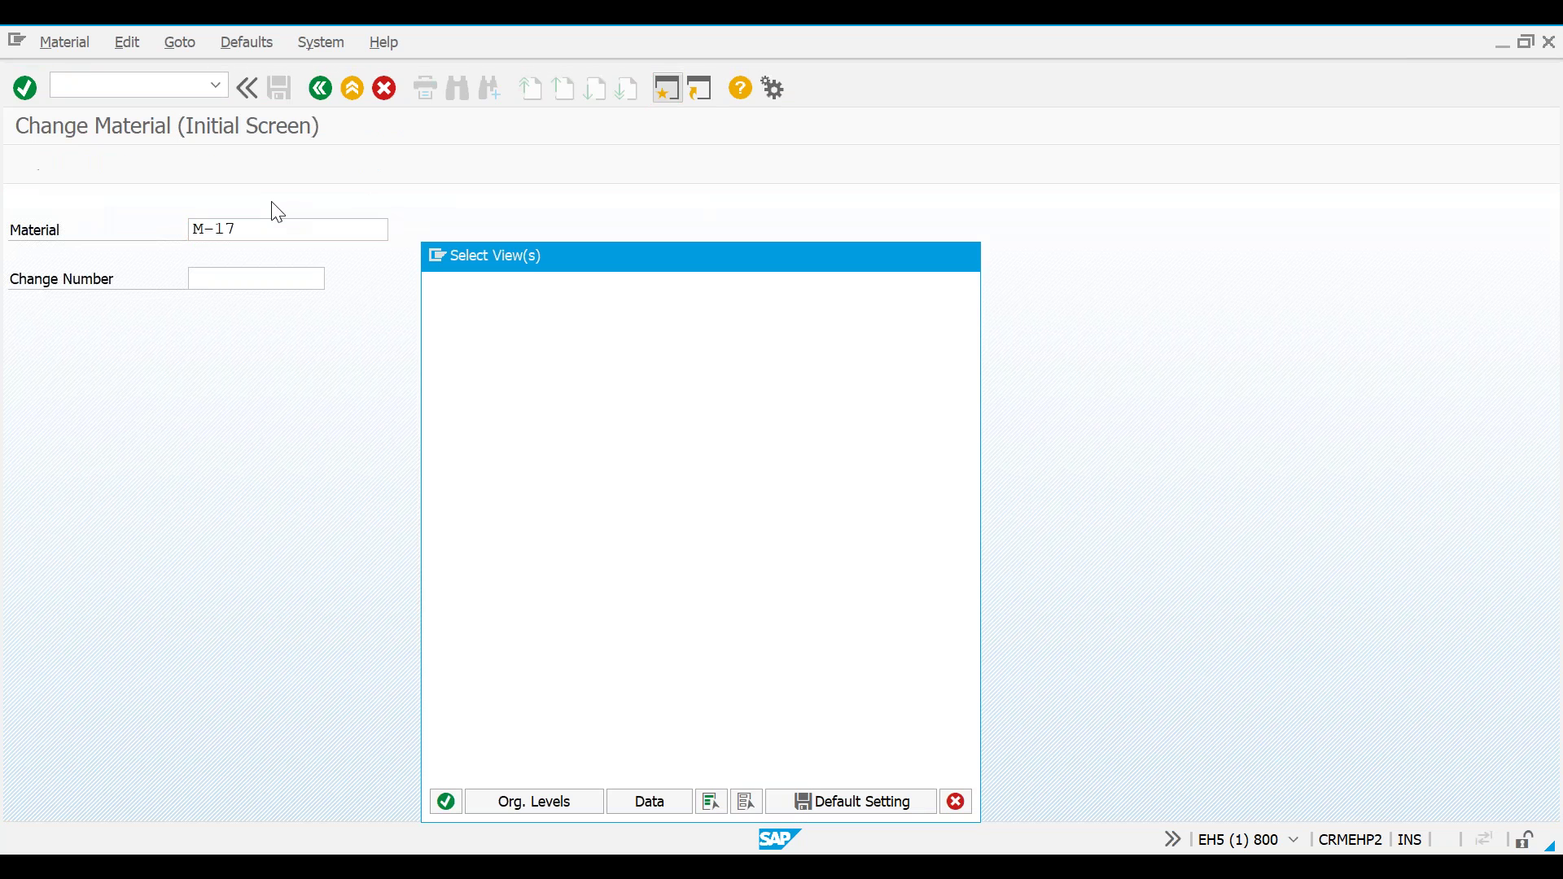
{"action": "left_click", "coordinate": [438, 321]}
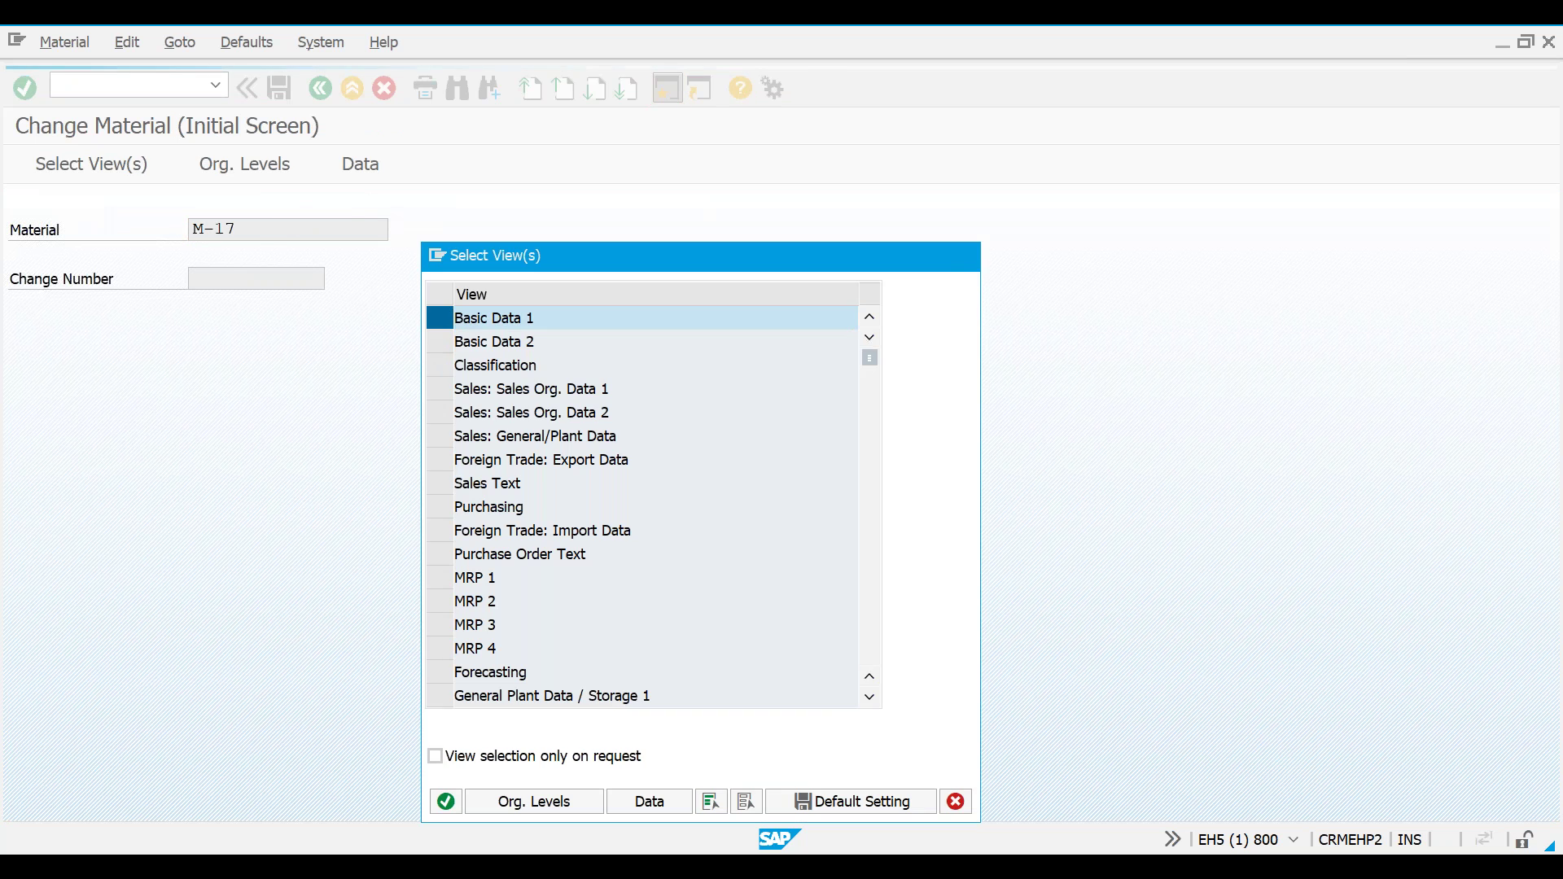
{"action": "key", "text": "Return"}
Shorten the description of material M-17 to Jotachi SN4000.
{"action": "left_click", "coordinate": [602, 254]}
{"action": "key", "text": "BackSpace"}
{"action": "key", "text": "BackSpace"}
{"action": "key", "text": "BackSpace"}
{"action": "key", "text": "BackSpace"}
{"action": "key", "text": "BackSpace"}
{"action": "key", "text": "BackSpace"}
{"action": "key", "text": "BackSpace"}
{"action": "key", "text": "BackSpace"}
{"action": "key", "text": "BackSpace"}
{"action": "key", "text": "BackSpace"}
{"action": "key", "text": "BackSpace"}
{"action": "key", "text": "BackSpace"}
{"action": "key", "text": "BackSpace"}
{"action": "key", "text": "BackSpace"}
{"action": "key", "text": "BackSpace"}
{"action": "key", "text": "BackSpace"}
{"action": "key", "text": "BackSpace"}
{"action": "key", "text": "BackSpace"}
{"action": "key", "text": "BackSpace"}
{"action": "key", "text": "BackSpace"}
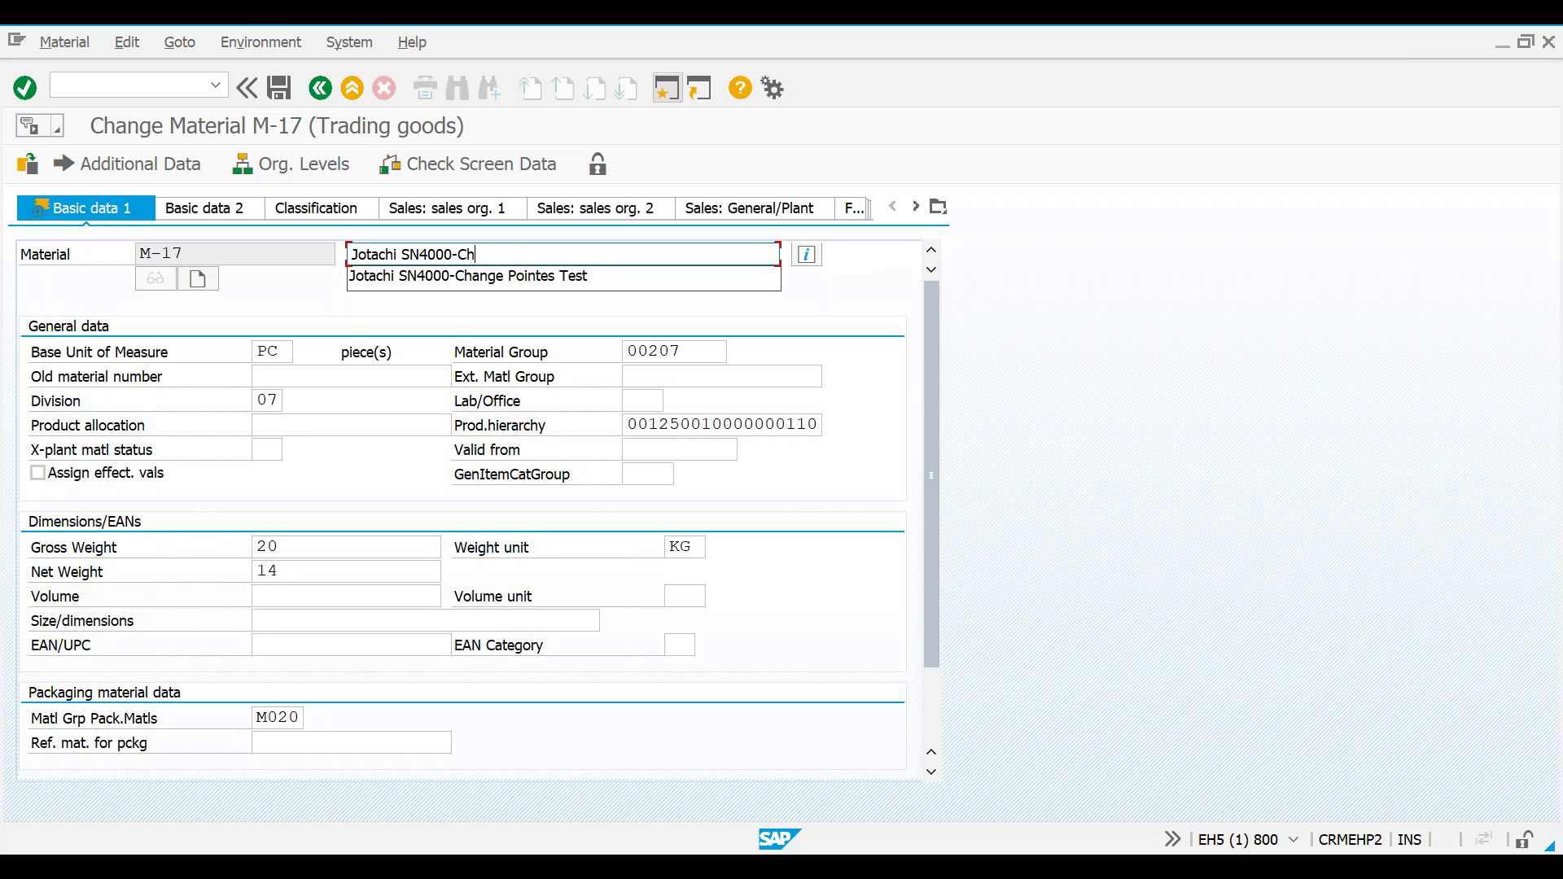
Set the gross weight of material M-17 to 14 KG, save the material and leave Change Material.
{"action": "left_click", "coordinate": [287, 553]}
{"action": "key", "text": "BackSpace"}
{"action": "key", "text": "BackSpace"}
{"action": "type", "text": "14"}
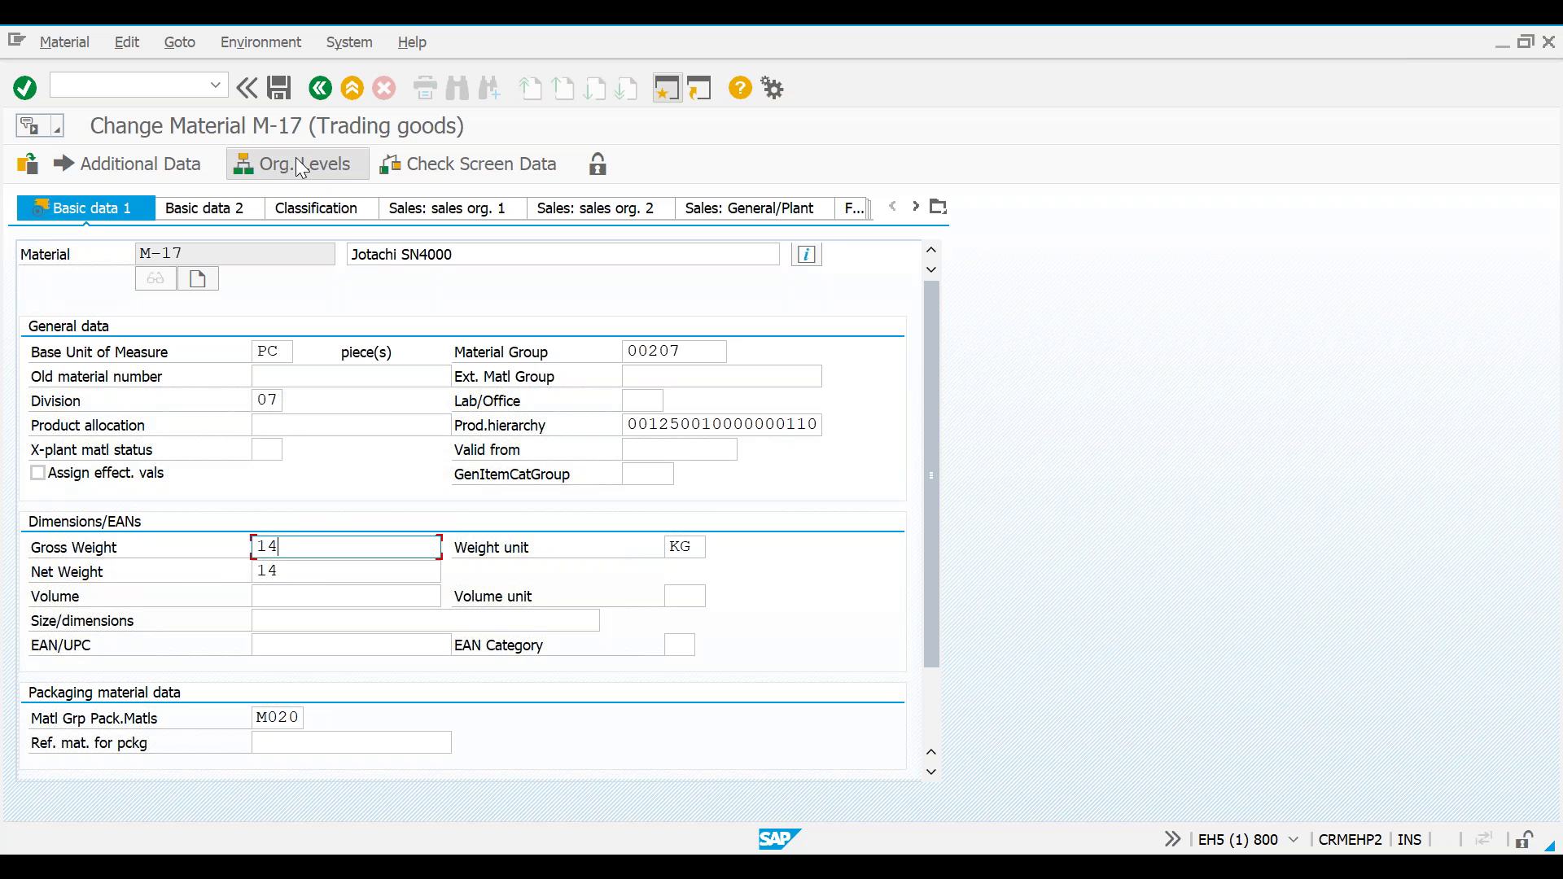
{"action": "left_click", "coordinate": [276, 91]}
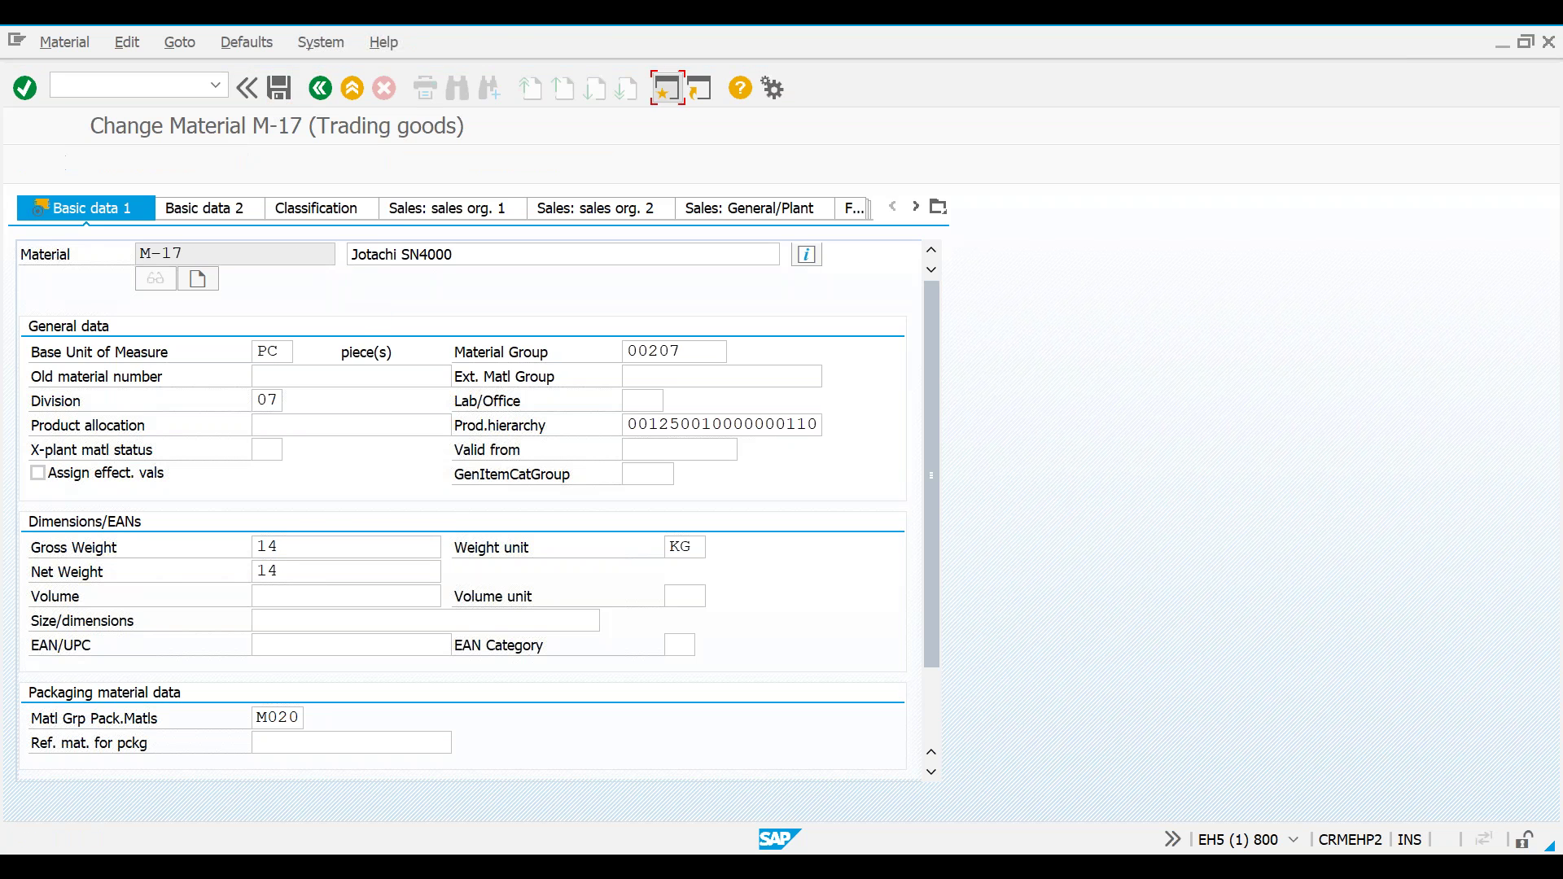
{"action": "left_click", "coordinate": [320, 88]}
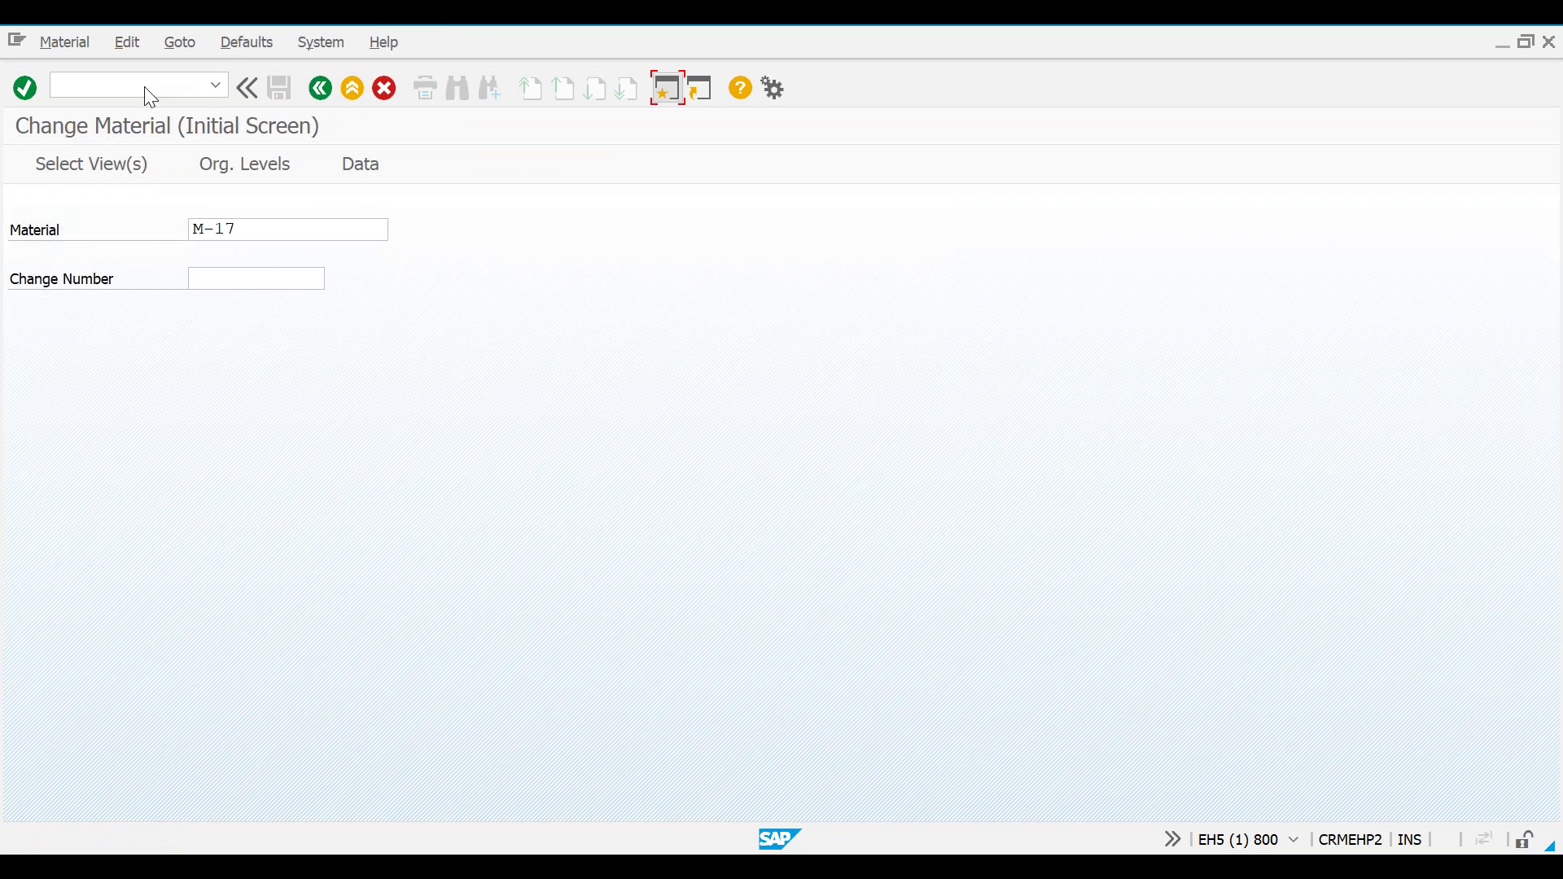
Go to the ABAP Editor with se38 and run RBDMIDOC for message type MATMAS until the debugger opens.
{"action": "left_click", "coordinate": [148, 86]}
{"action": "type", "text": "se38"}
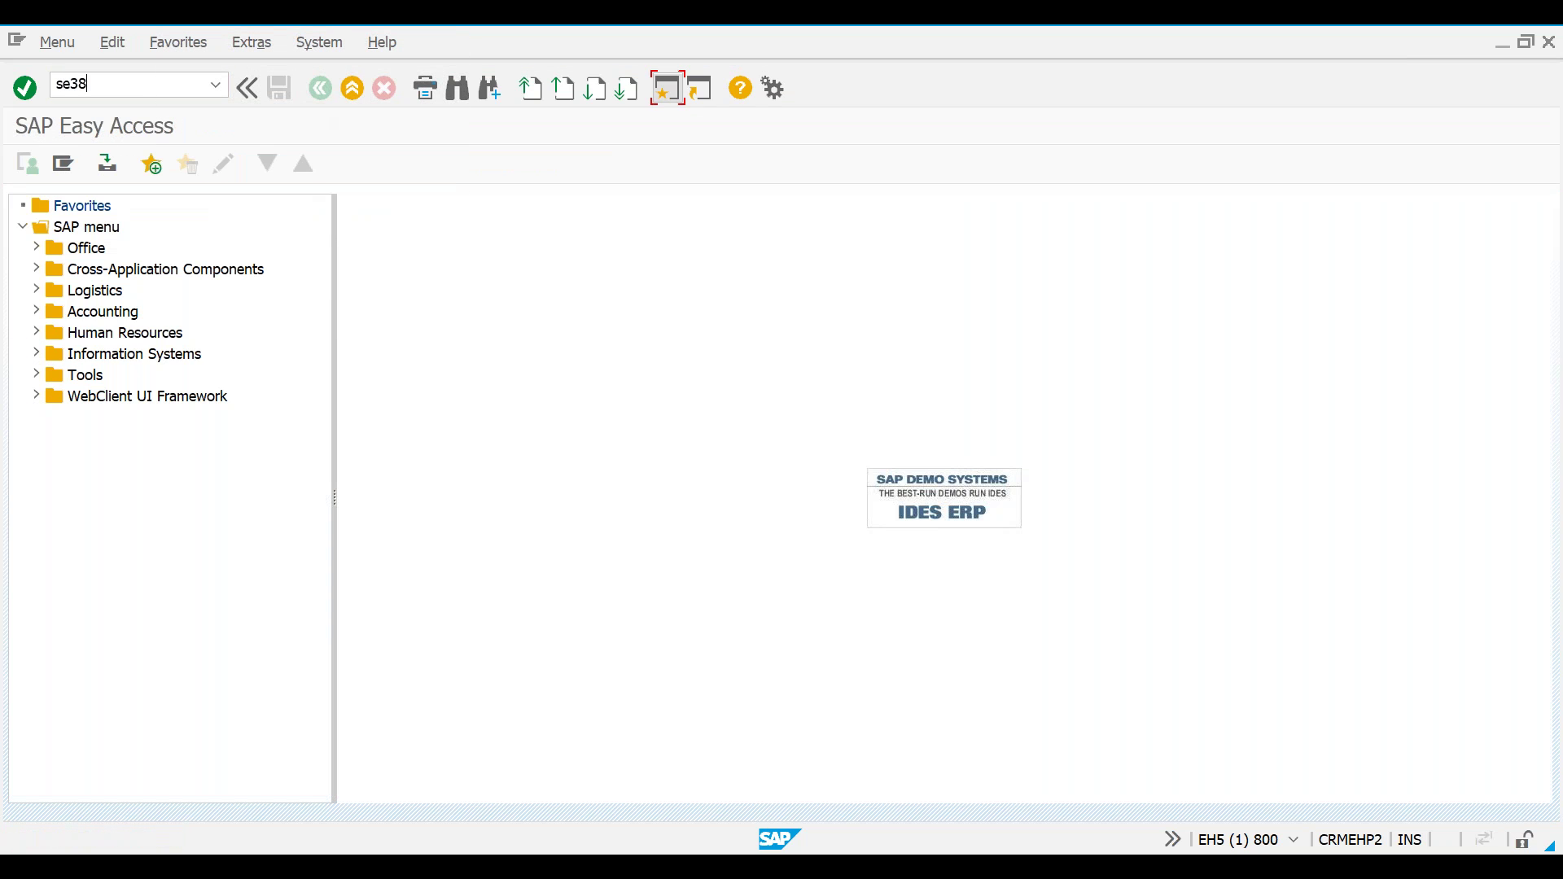
{"action": "key", "text": "Return"}
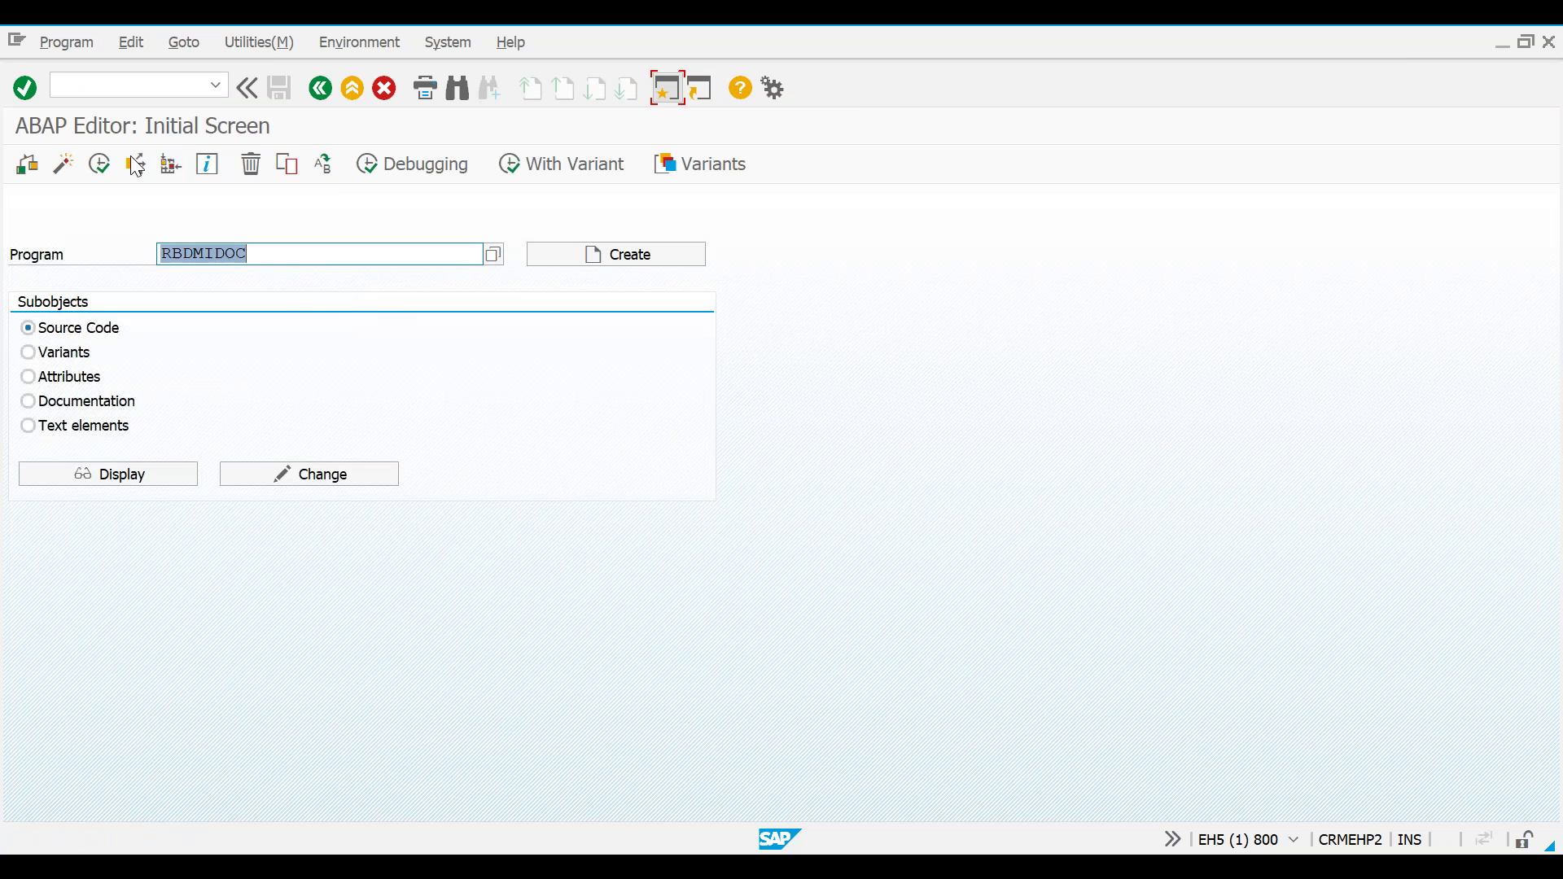
{"action": "key", "text": "F8"}
{"action": "key", "text": "space"}
{"action": "key", "text": "Down"}
{"action": "key", "text": "Return"}
{"action": "left_click", "coordinate": [27, 163]}
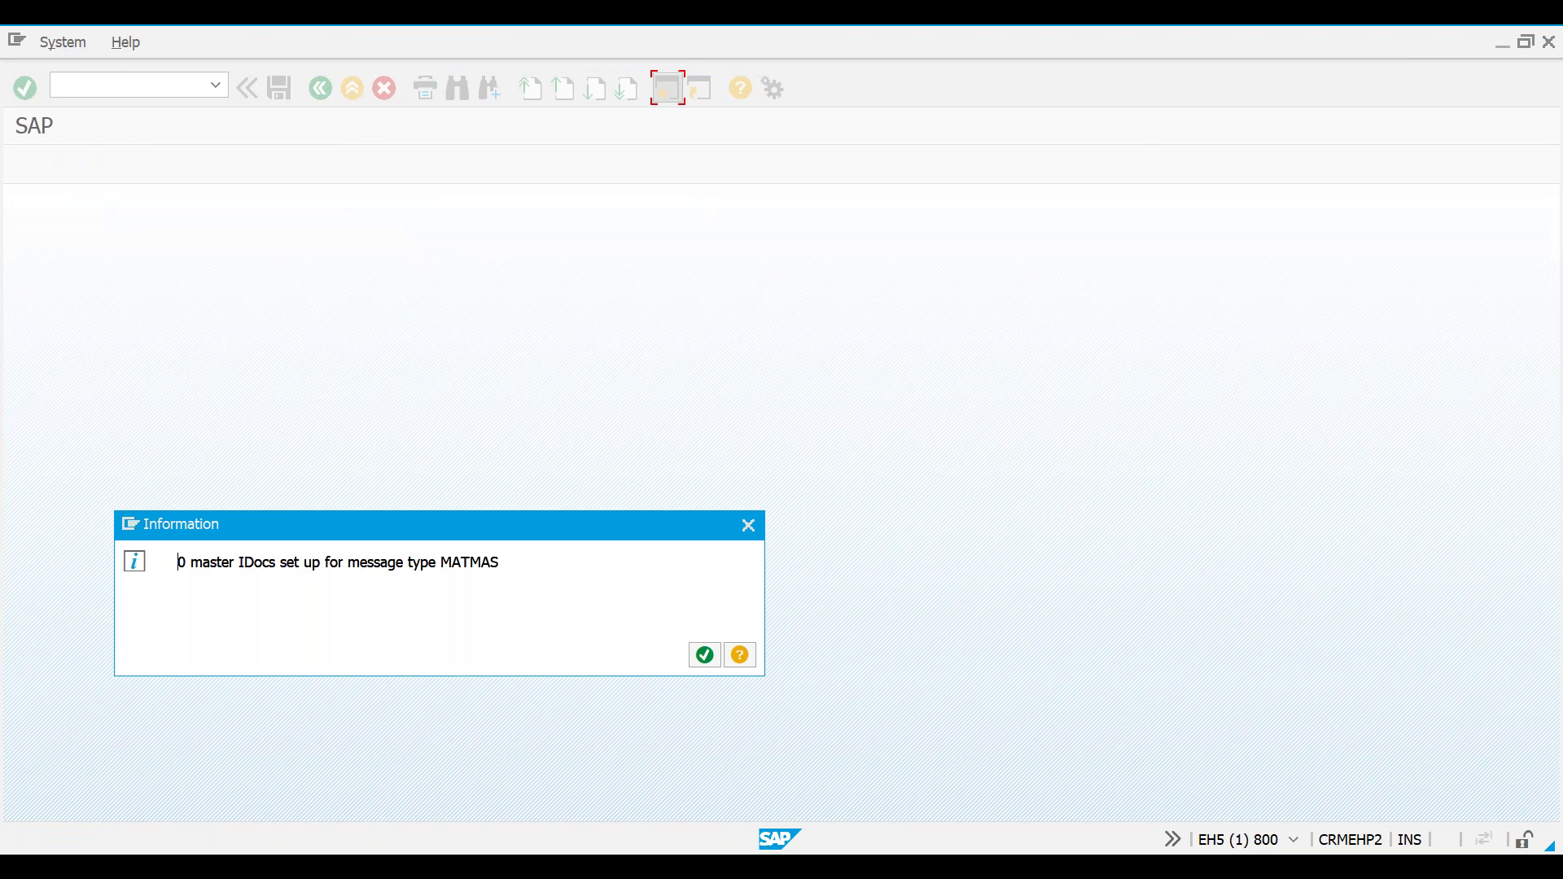
{"action": "key", "text": "Return"}
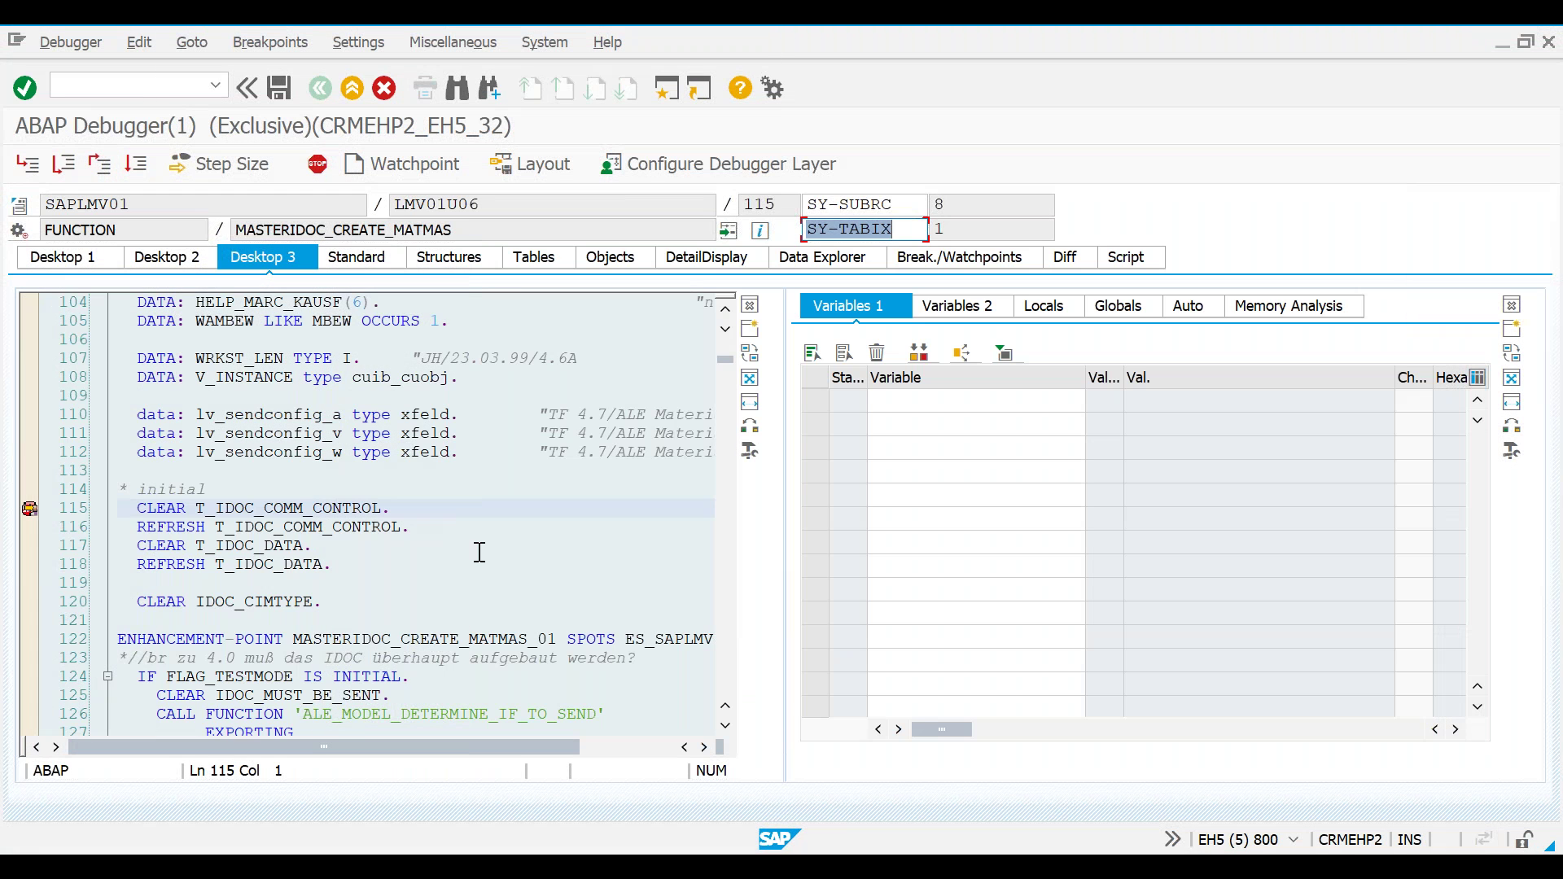
Examine the source code of MASTERIDOC_CREATE_MATMAS below the breakpoint at line 115 in the debugger.
{"action": "left_click", "coordinate": [479, 551]}
{"action": "key", "text": "Page_Down"}
{"action": "key", "text": "Page_Down"}
{"action": "key", "text": "Page_Down"}
{"action": "key", "text": "Page_Down"}
{"action": "key", "text": "Page_Down"}
{"action": "key", "text": "Page_Down"}
{"action": "key", "text": "Page_Down"}
{"action": "key", "text": "Page_Down"}
{"action": "key", "text": "Page_Down"}
{"action": "key", "text": "Page_Down"}
{"action": "key", "text": "Page_Down"}
{"action": "key", "text": "Page_Down"}
{"action": "key", "text": "Page_Down"}
{"action": "key", "text": "Page_Down"}
{"action": "key", "text": "Page_Down"}
{"action": "key", "text": "Page_Down"}
{"action": "key", "text": "Page_Down"}
{"action": "key", "text": "Page_Down"}
{"action": "key", "text": "Page_Down"}
{"action": "key", "text": "Page_Down"}
{"action": "key", "text": "Page_Down"}
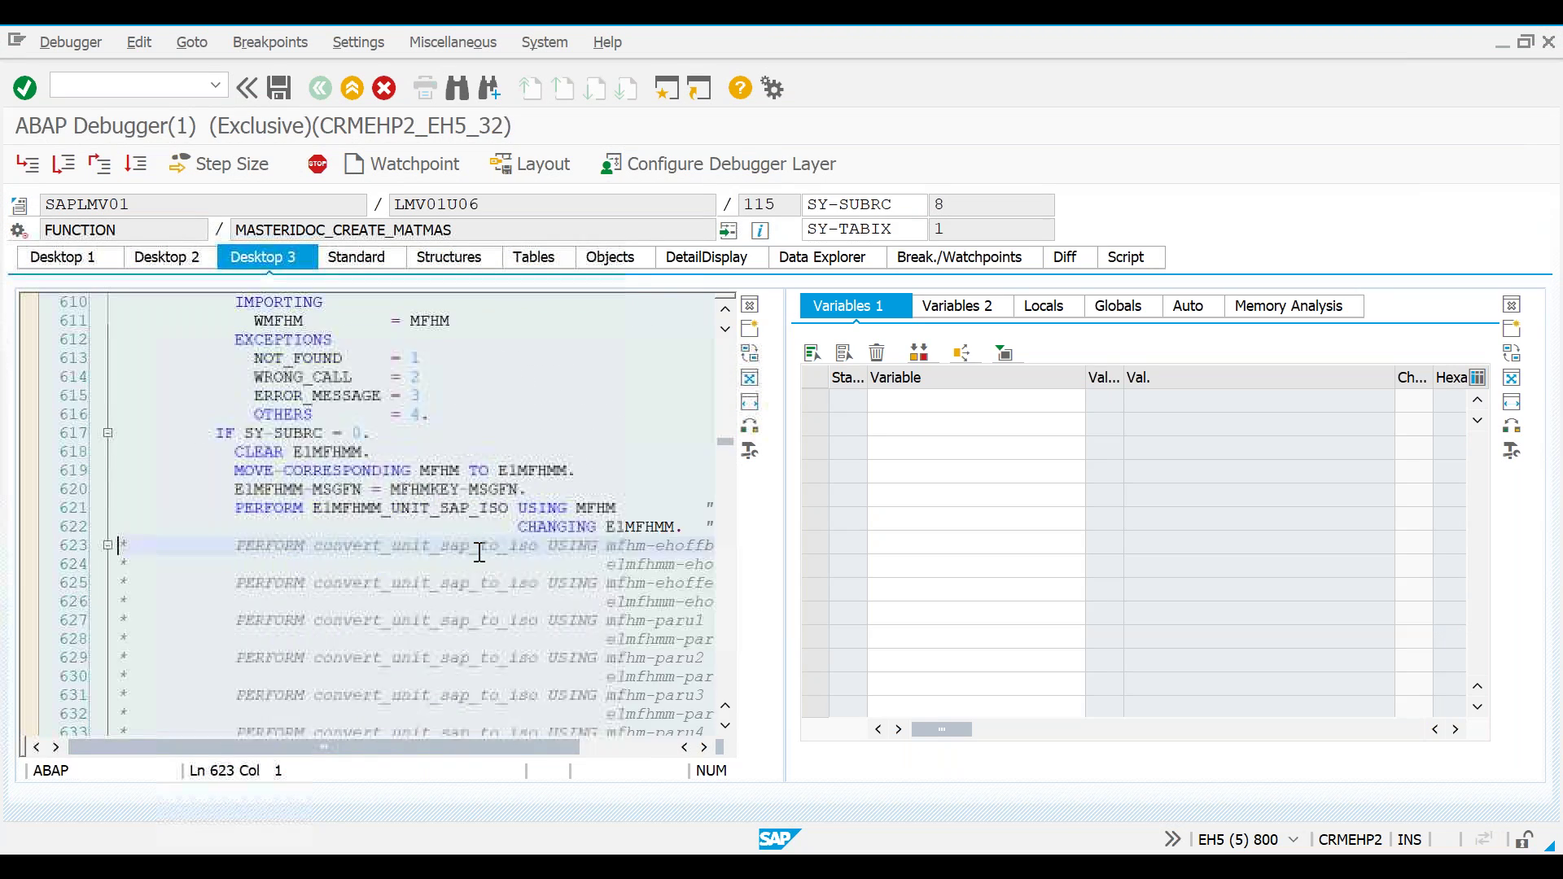
Review the interface parameters, tables and data declarations at the beginning of MASTERIDOC_CREATE_MATMAS.
{"action": "key", "text": "Page_Up"}
{"action": "key", "text": "Page_Up"}
{"action": "key", "text": "Page_Up"}
{"action": "key", "text": "Page_Up"}
{"action": "key", "text": "Page_Up"}
{"action": "key", "text": "Page_Up"}
{"action": "key", "text": "Page_Up"}
{"action": "key", "text": "Page_Up"}
{"action": "key", "text": "Page_Up"}
{"action": "key", "text": "Page_Up"}
{"action": "key", "text": "Page_Up"}
{"action": "key", "text": "Page_Up"}
{"action": "key", "text": "Page_Up"}
{"action": "key", "text": "Page_Up"}
{"action": "key", "text": "Page_Up"}
{"action": "key", "text": "Page_Up"}
{"action": "key", "text": "Page_Up"}
{"action": "key", "text": "Page_Up"}
{"action": "key", "text": "Page_Up"}
{"action": "key", "text": "Page_Up"}
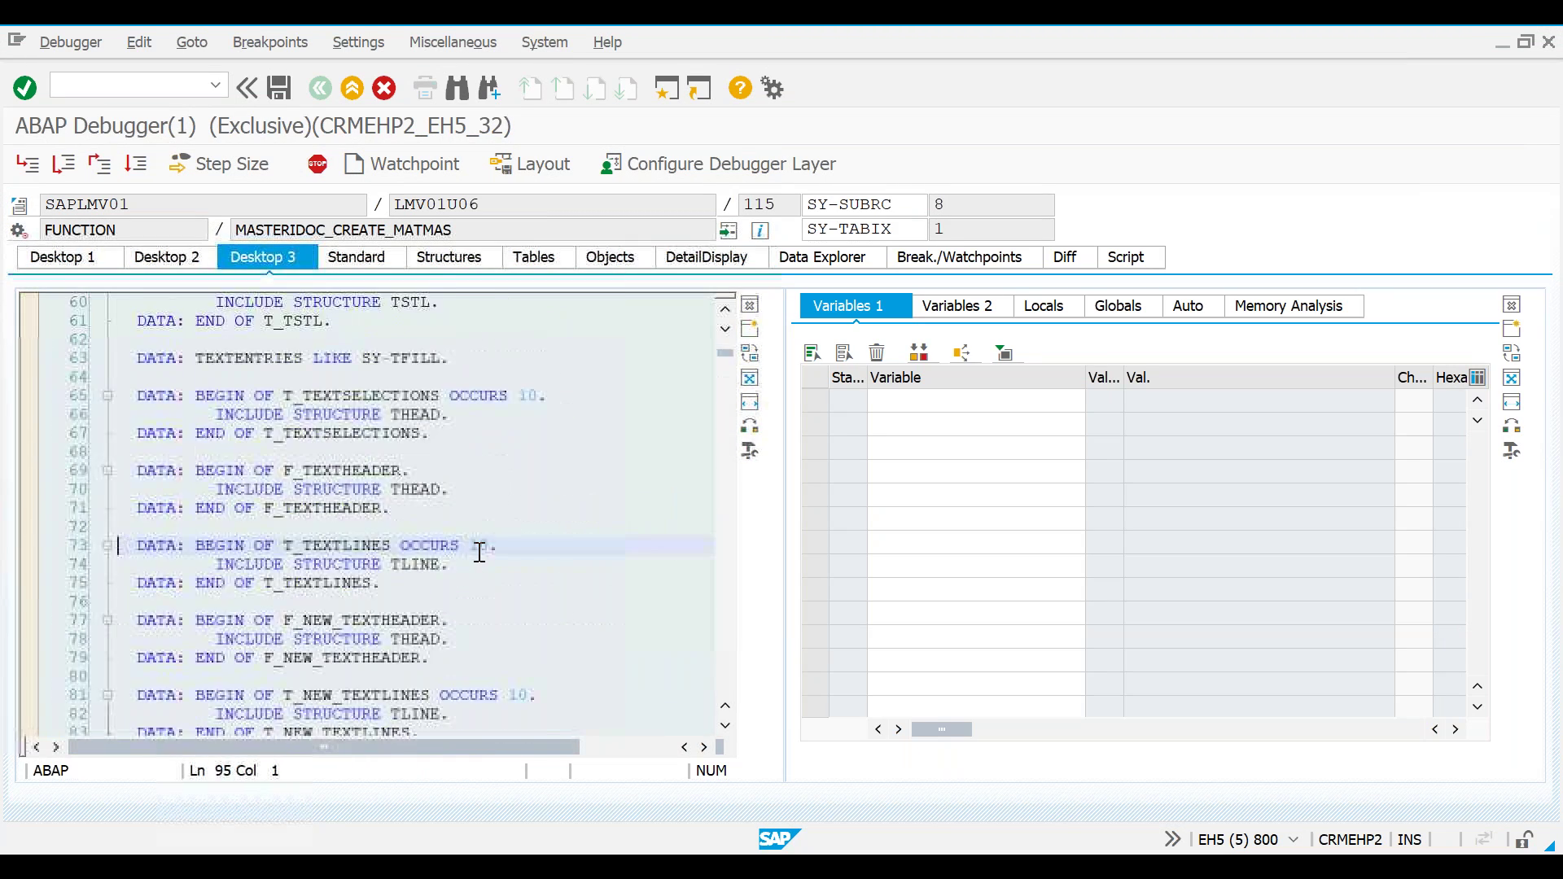
{"action": "key", "text": "Down"}
{"action": "key", "text": "Down"}
{"action": "key", "text": "Down"}
{"action": "key", "text": "Down"}
{"action": "key", "text": "Down"}
{"action": "key", "text": "Down"}
{"action": "key", "text": "Down"}
{"action": "key", "text": "Down"}
{"action": "key", "text": "Down"}
{"action": "key", "text": "Down"}
{"action": "key", "text": "Down"}
{"action": "key", "text": "Down"}
{"action": "key", "text": "Down"}
{"action": "key", "text": "Down"}
{"action": "key", "text": "Down"}
{"action": "key", "text": "Down"}
{"action": "key", "text": "Down"}
{"action": "key", "text": "Down"}
{"action": "key", "text": "Down"}
{"action": "key", "text": "Down"}
{"action": "key", "text": "Down"}
{"action": "key", "text": "Down"}
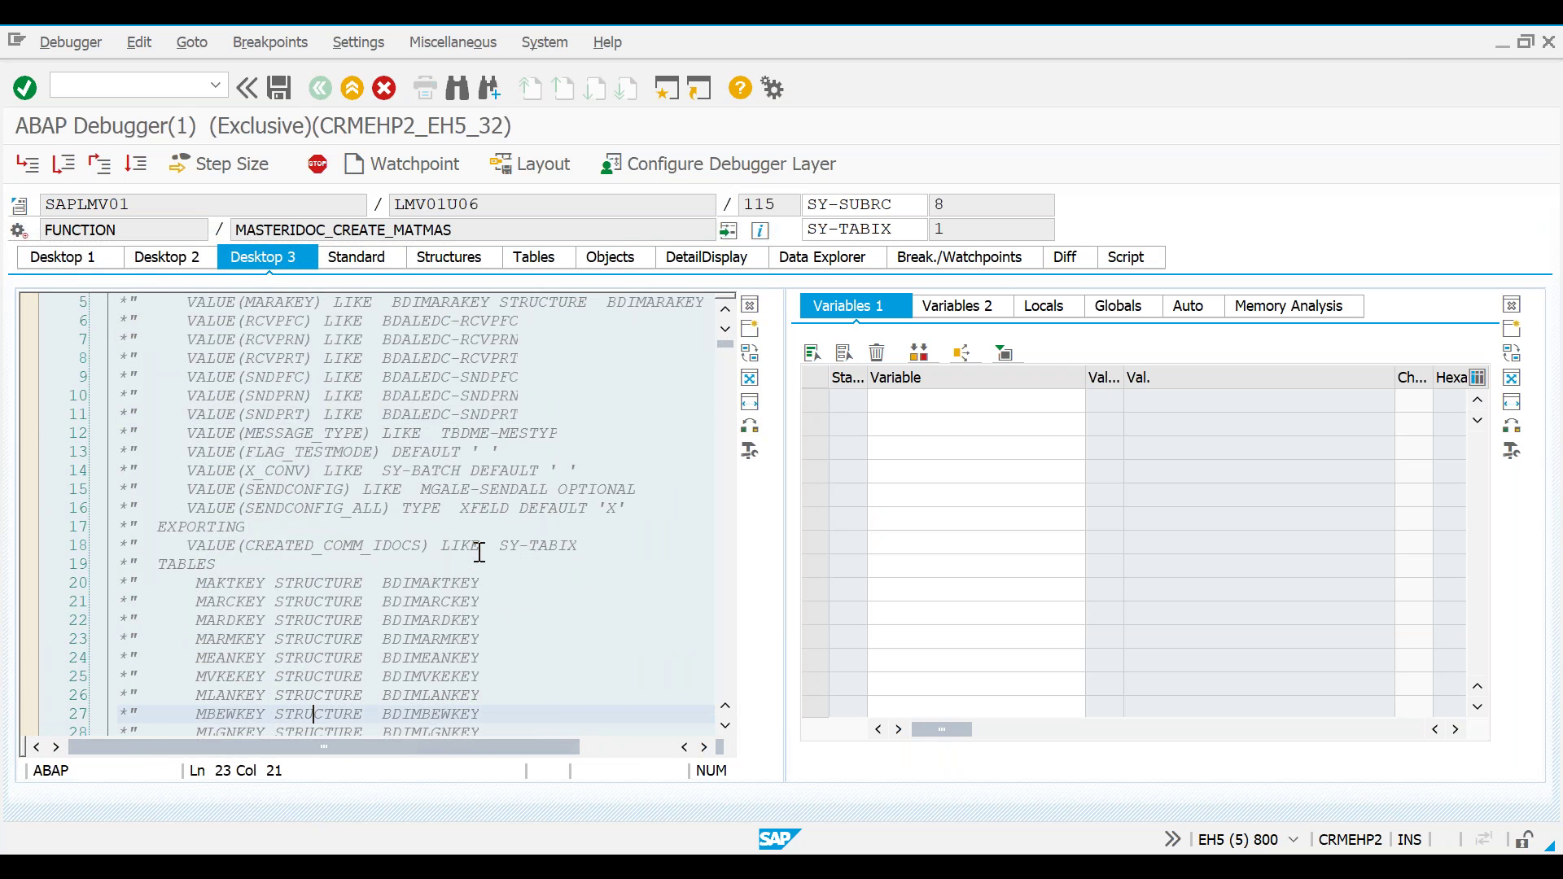
{"action": "key", "text": "Down"}
{"action": "key", "text": "Down"}
{"action": "key", "text": "Down"}
{"action": "key", "text": "Down"}
{"action": "key", "text": "Down"}
{"action": "key", "text": "Down"}
{"action": "key", "text": "Down"}
{"action": "key", "text": "Down"}
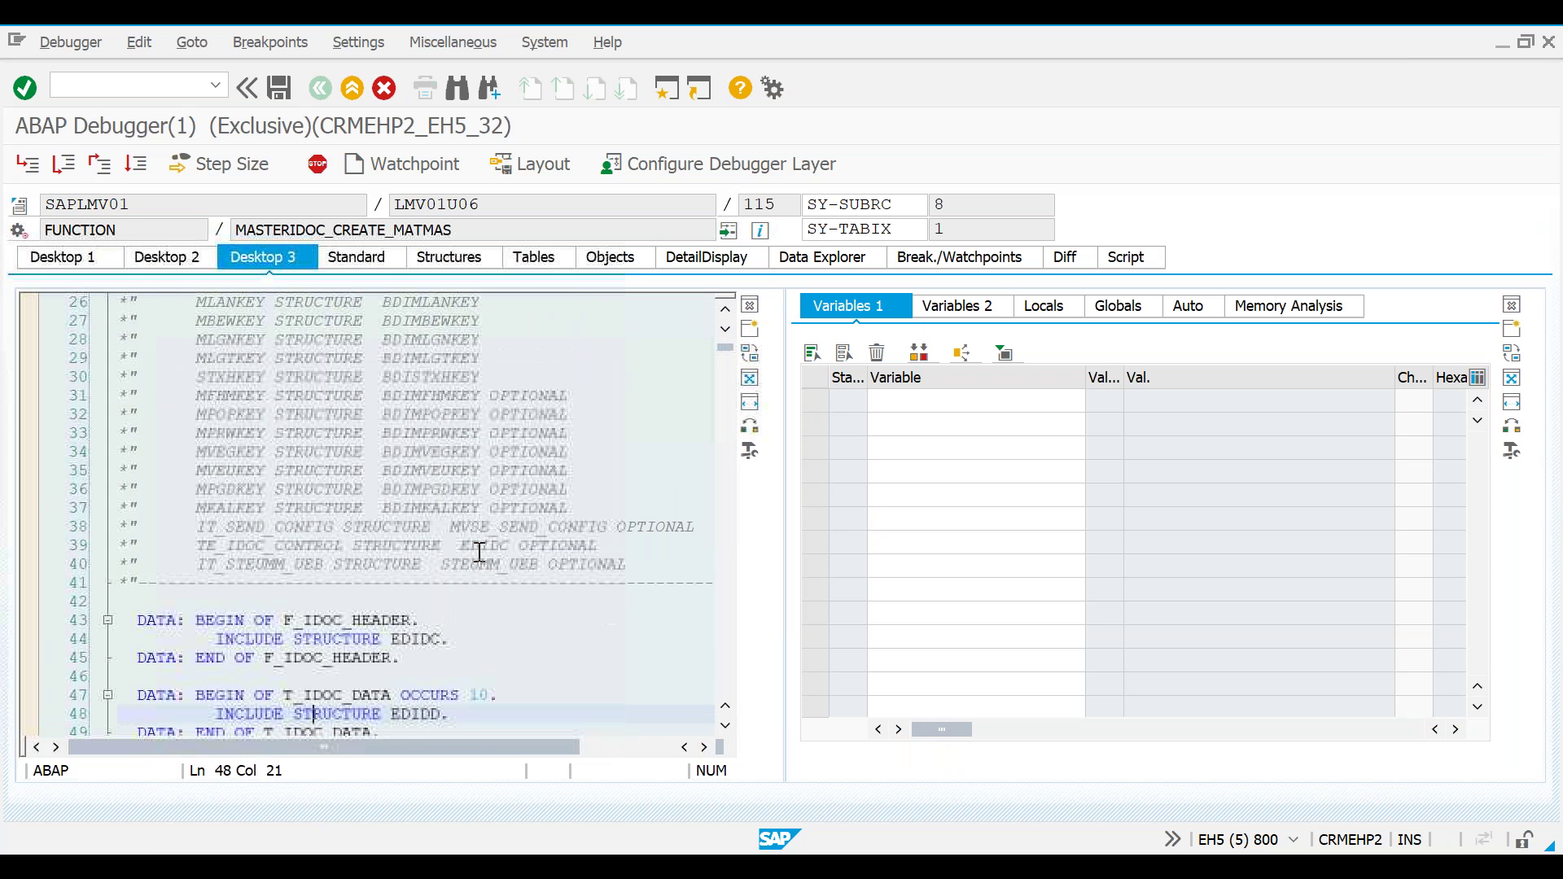
Return to the caller MASTERIDOC_CREATE_SMD_MATMAS, display variable CREATED_M_IDOCS and execute the statement at line 2008.
{"action": "left_click", "coordinate": [99, 164]}
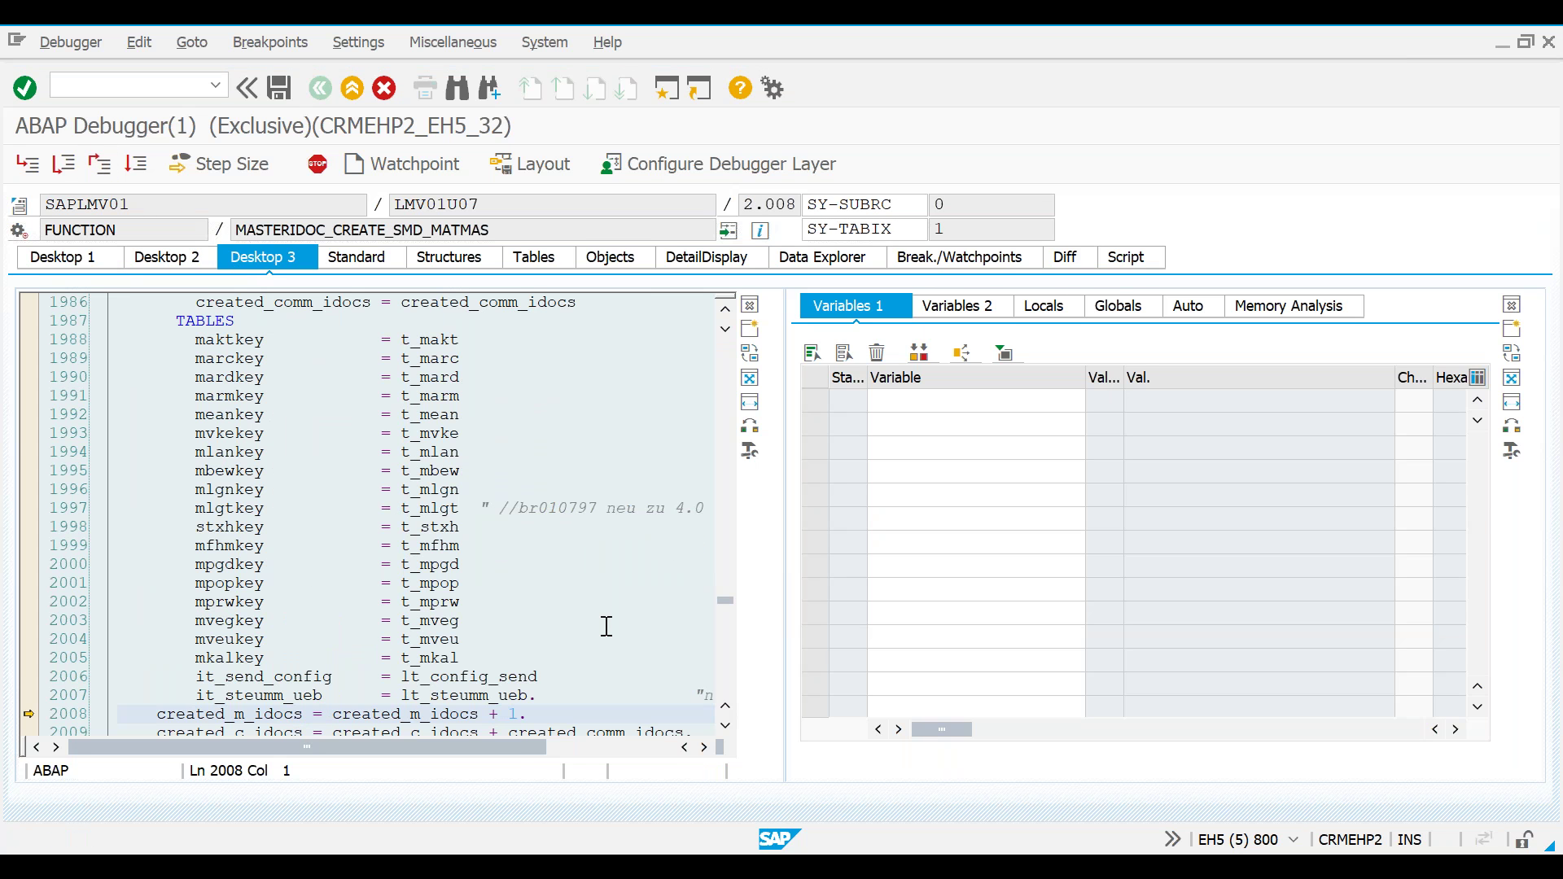
{"action": "double_click", "coordinate": [401, 713]}
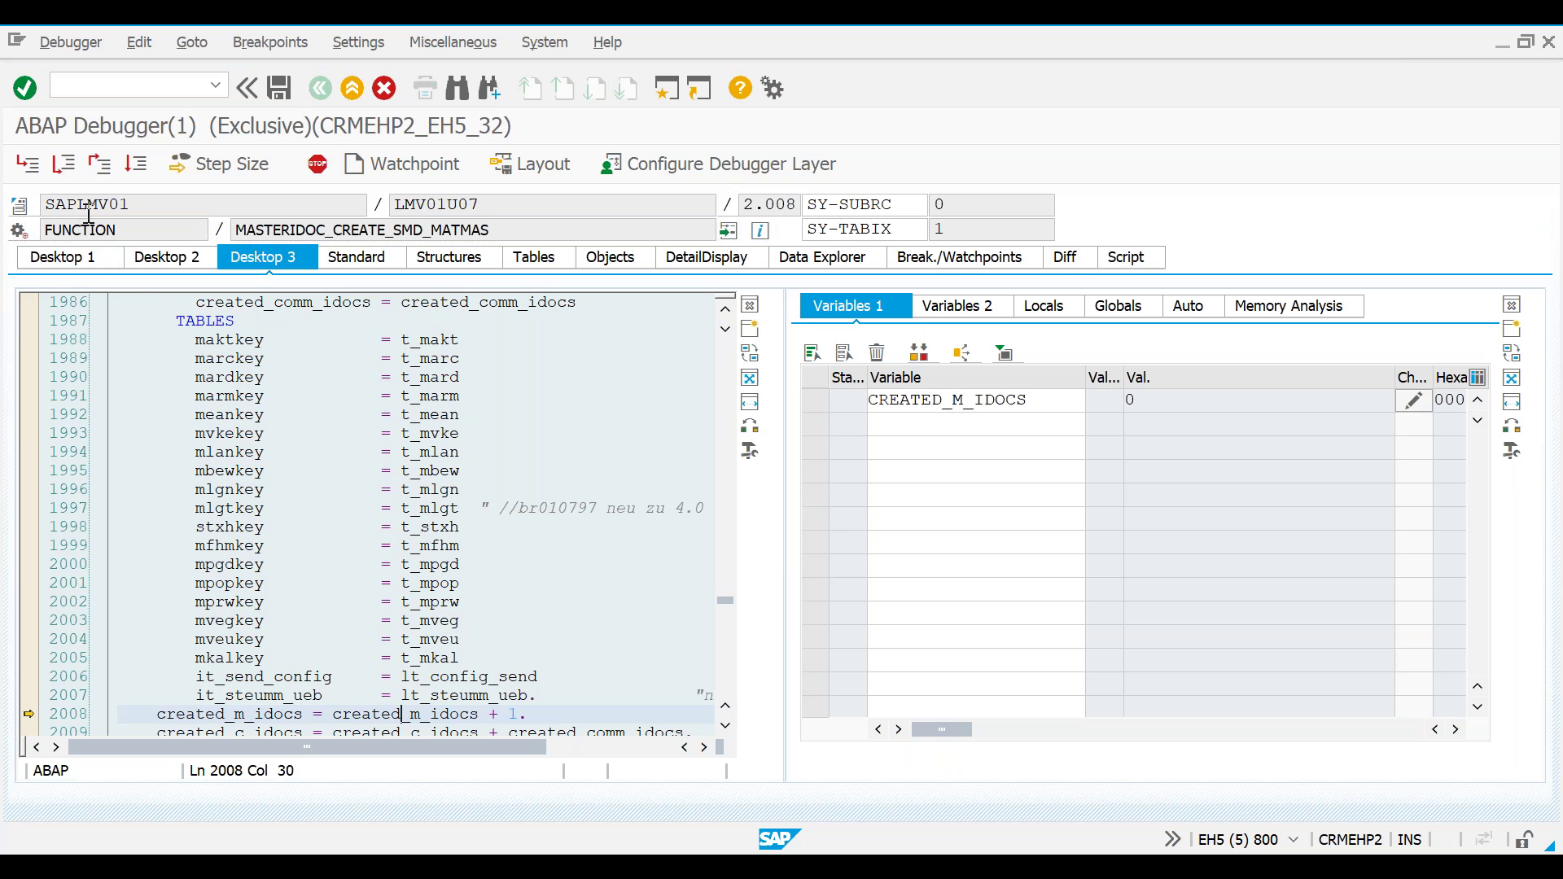
{"action": "left_click", "coordinate": [63, 164]}
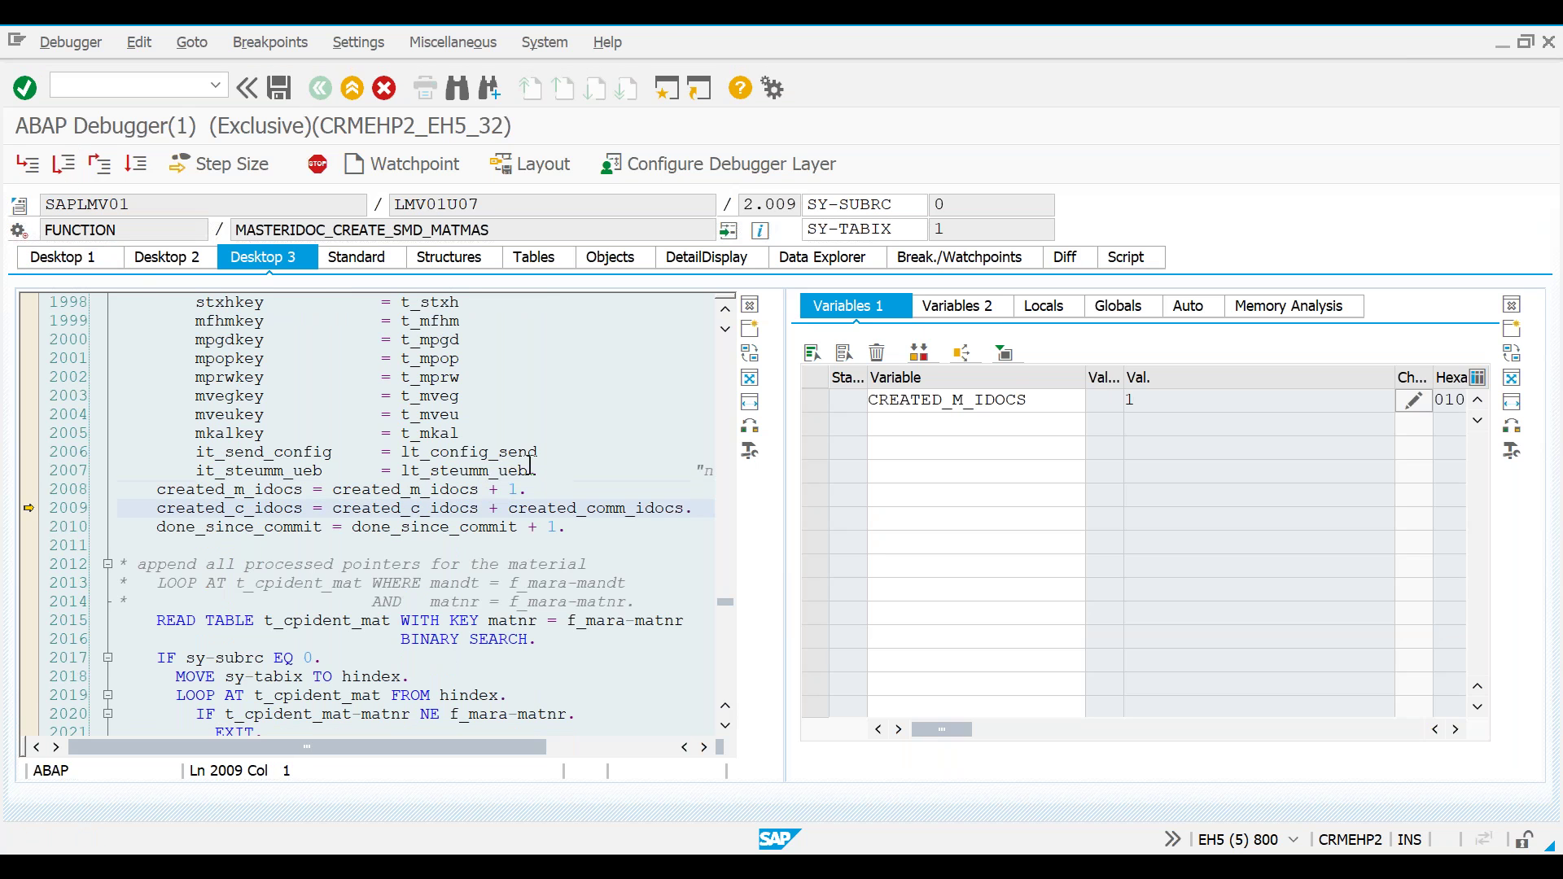
Display LT_CONFIG_SEND as the table body LT_CONFIG_SEND[] and add LT_STEUMM_UEB to the displayed variables.
{"action": "double_click", "coordinate": [479, 452]}
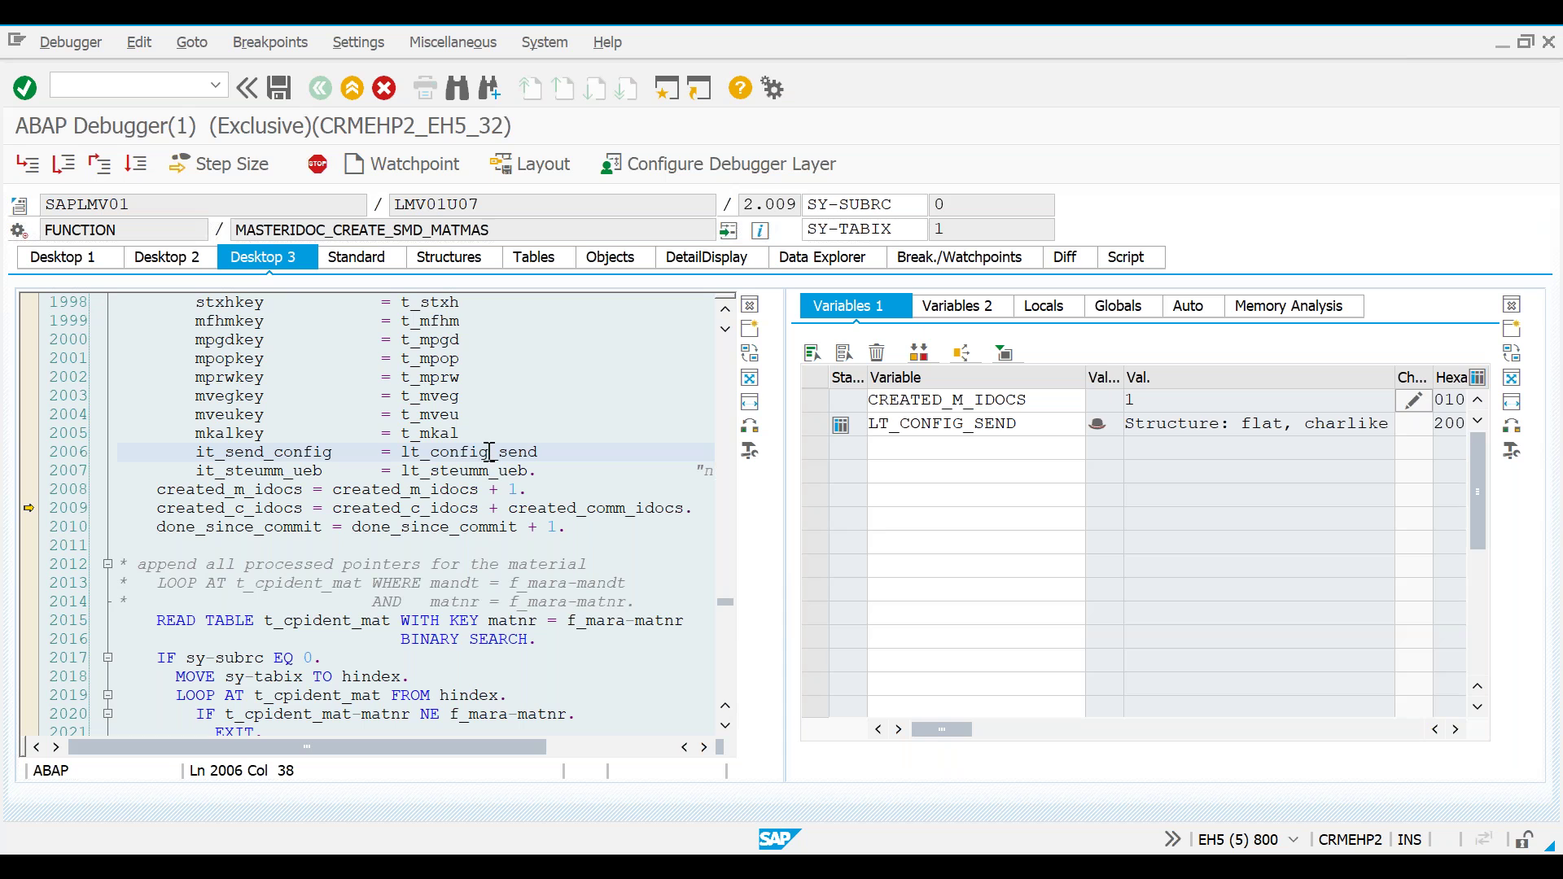
{"action": "left_click", "coordinate": [1037, 427]}
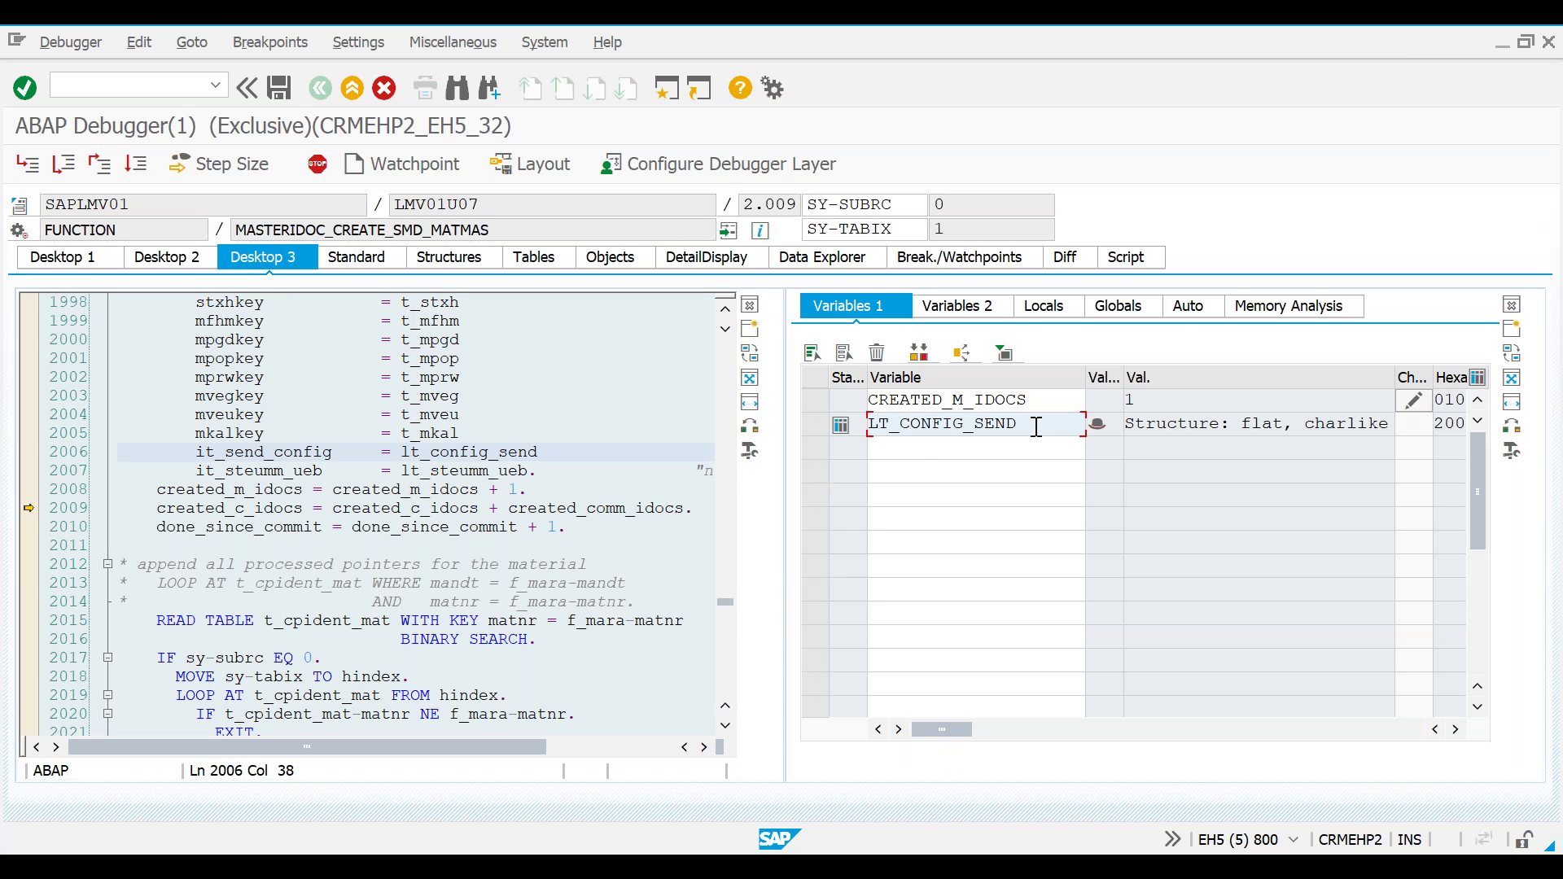
{"action": "key", "text": "Return"}
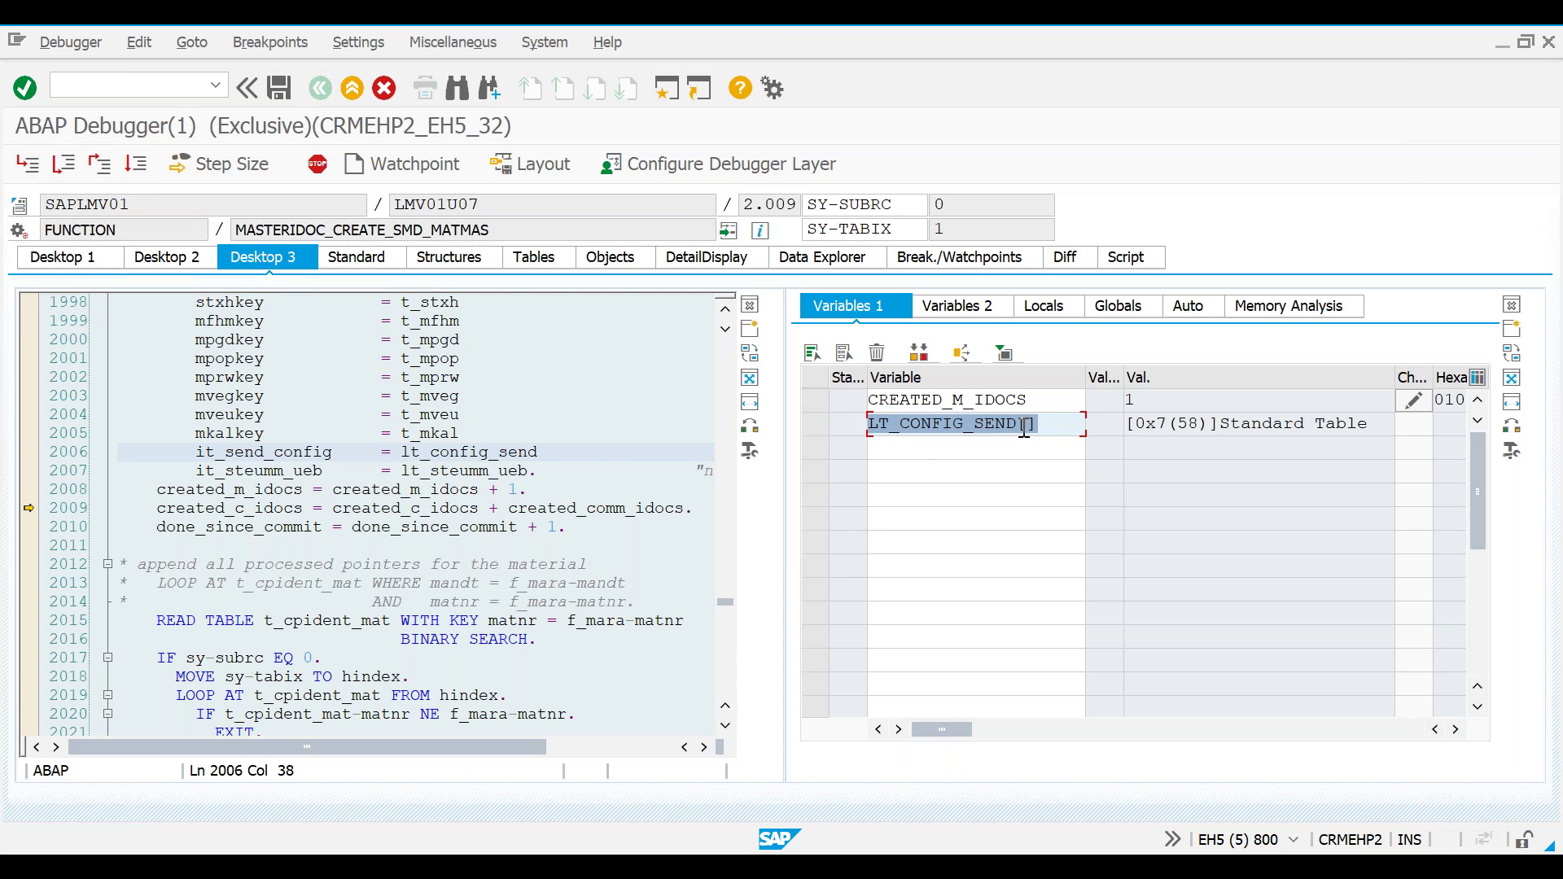
{"action": "double_click", "coordinate": [468, 471]}
{"action": "left_click", "coordinate": [632, 422]}
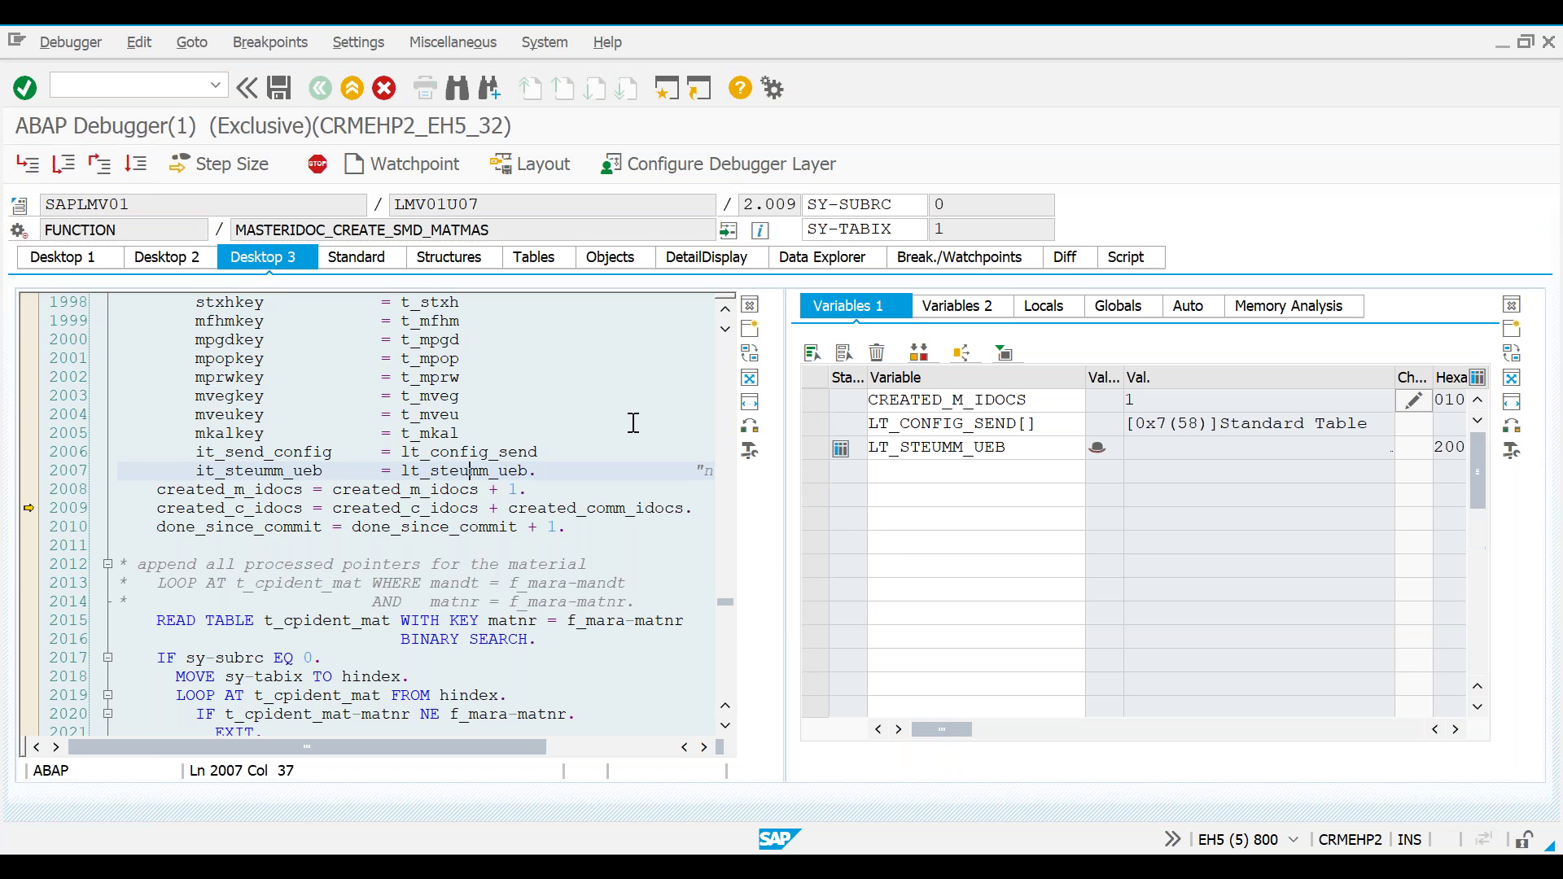
Examine the MASTERIDOC_CREATE_MATMAS call and the statements following it in the source of MASTERIDOC_CREATE_SMD_MATMAS.
{"action": "key", "text": "Up"}
{"action": "key", "text": "Up"}
{"action": "key", "text": "Up"}
{"action": "key", "text": "Up"}
{"action": "key", "text": "Up"}
{"action": "key", "text": "Up"}
{"action": "key", "text": "Up"}
{"action": "key", "text": "Up"}
{"action": "key", "text": "Up"}
{"action": "key", "text": "Up"}
{"action": "key", "text": "Up"}
{"action": "key", "text": "Up"}
{"action": "key", "text": "Up"}
{"action": "key", "text": "Up"}
{"action": "key", "text": "Up"}
{"action": "key", "text": "Up"}
{"action": "key", "text": "Up"}
{"action": "key", "text": "Up"}
{"action": "key", "text": "Up"}
{"action": "key", "text": "Up"}
{"action": "key", "text": "Up"}
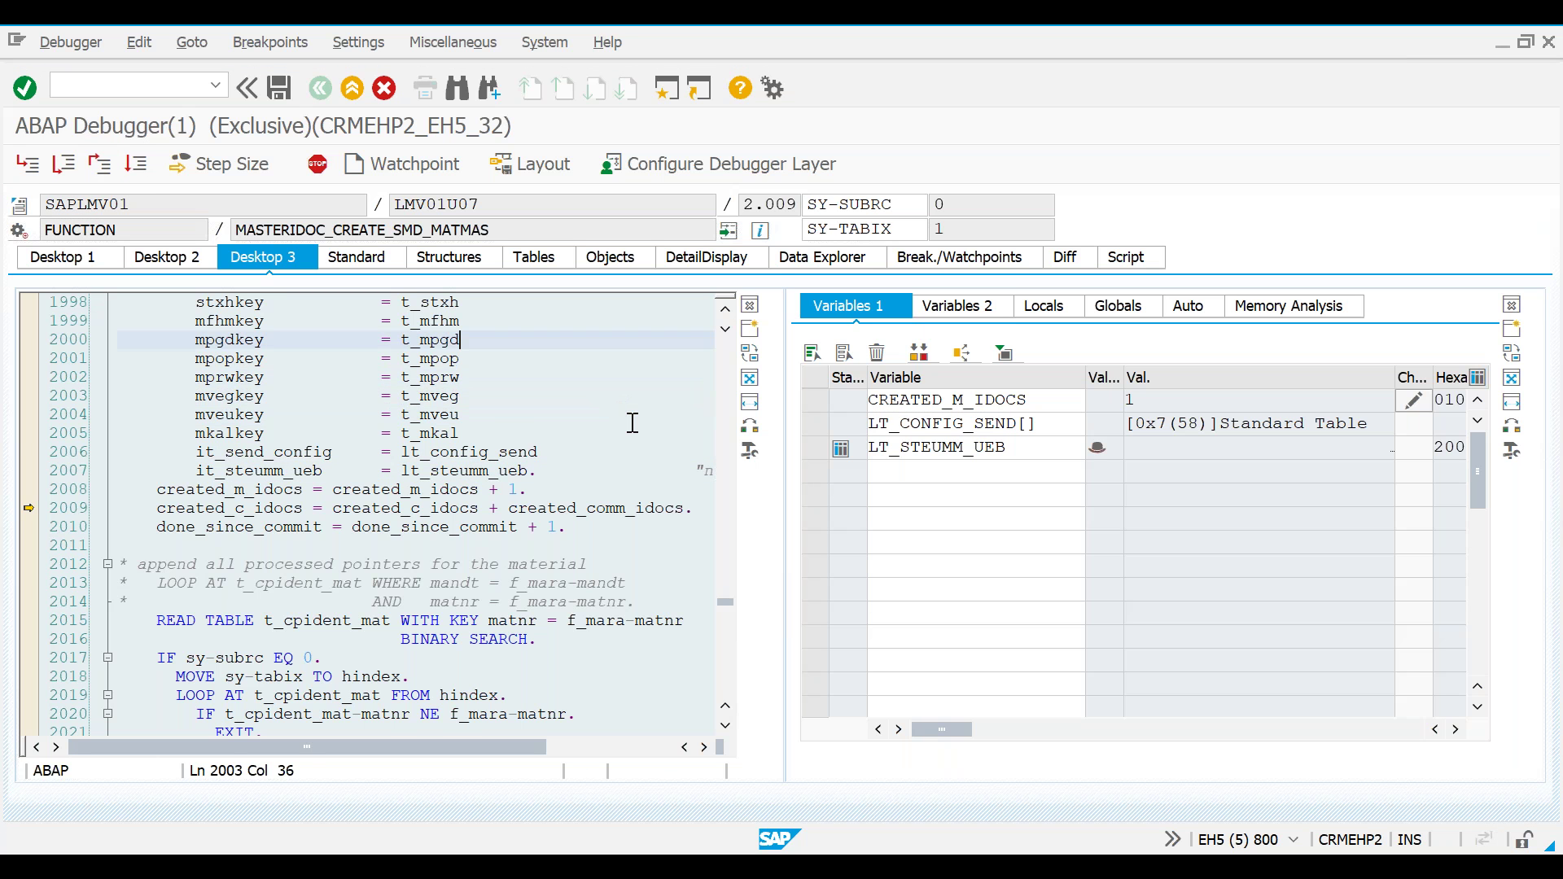
{"action": "key", "text": "Up"}
{"action": "key", "text": "Up"}
{"action": "key", "text": "Up"}
{"action": "key", "text": "Up"}
{"action": "key", "text": "Up"}
{"action": "key", "text": "Up"}
{"action": "key", "text": "Up"}
{"action": "key", "text": "Down"}
{"action": "key", "text": "Down"}
{"action": "key", "text": "Down"}
{"action": "key", "text": "Down"}
{"action": "key", "text": "Down"}
{"action": "key", "text": "Down"}
{"action": "key", "text": "Down"}
{"action": "key", "text": "Down"}
{"action": "key", "text": "Down"}
{"action": "key", "text": "Down"}
{"action": "key", "text": "Down"}
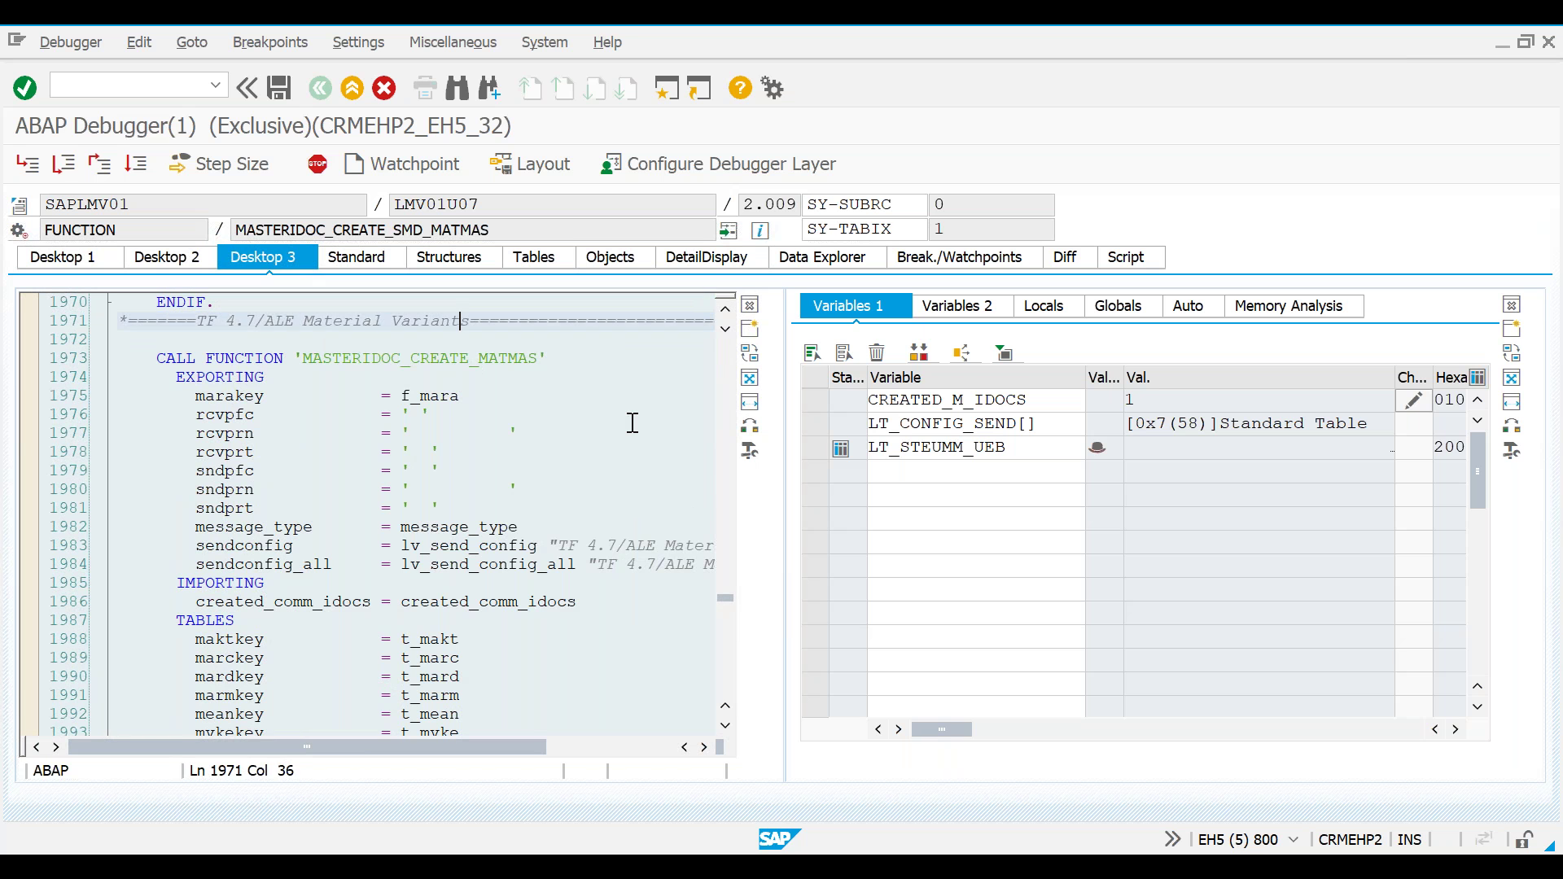
{"action": "key", "text": "Down"}
{"action": "key", "text": "Down"}
{"action": "key", "text": "Down"}
{"action": "key", "text": "Down"}
{"action": "key", "text": "Down"}
{"action": "key", "text": "Down"}
{"action": "key", "text": "Down"}
{"action": "key", "text": "Down"}
{"action": "key", "text": "Down"}
{"action": "key", "text": "Down"}
{"action": "key", "text": "Down"}
{"action": "key", "text": "Down"}
{"action": "key", "text": "Down"}
{"action": "key", "text": "Down"}
{"action": "key", "text": "Down"}
{"action": "key", "text": "Down"}
{"action": "key", "text": "Down"}
{"action": "key", "text": "Down"}
{"action": "key", "text": "Down"}
{"action": "key", "text": "Down"}
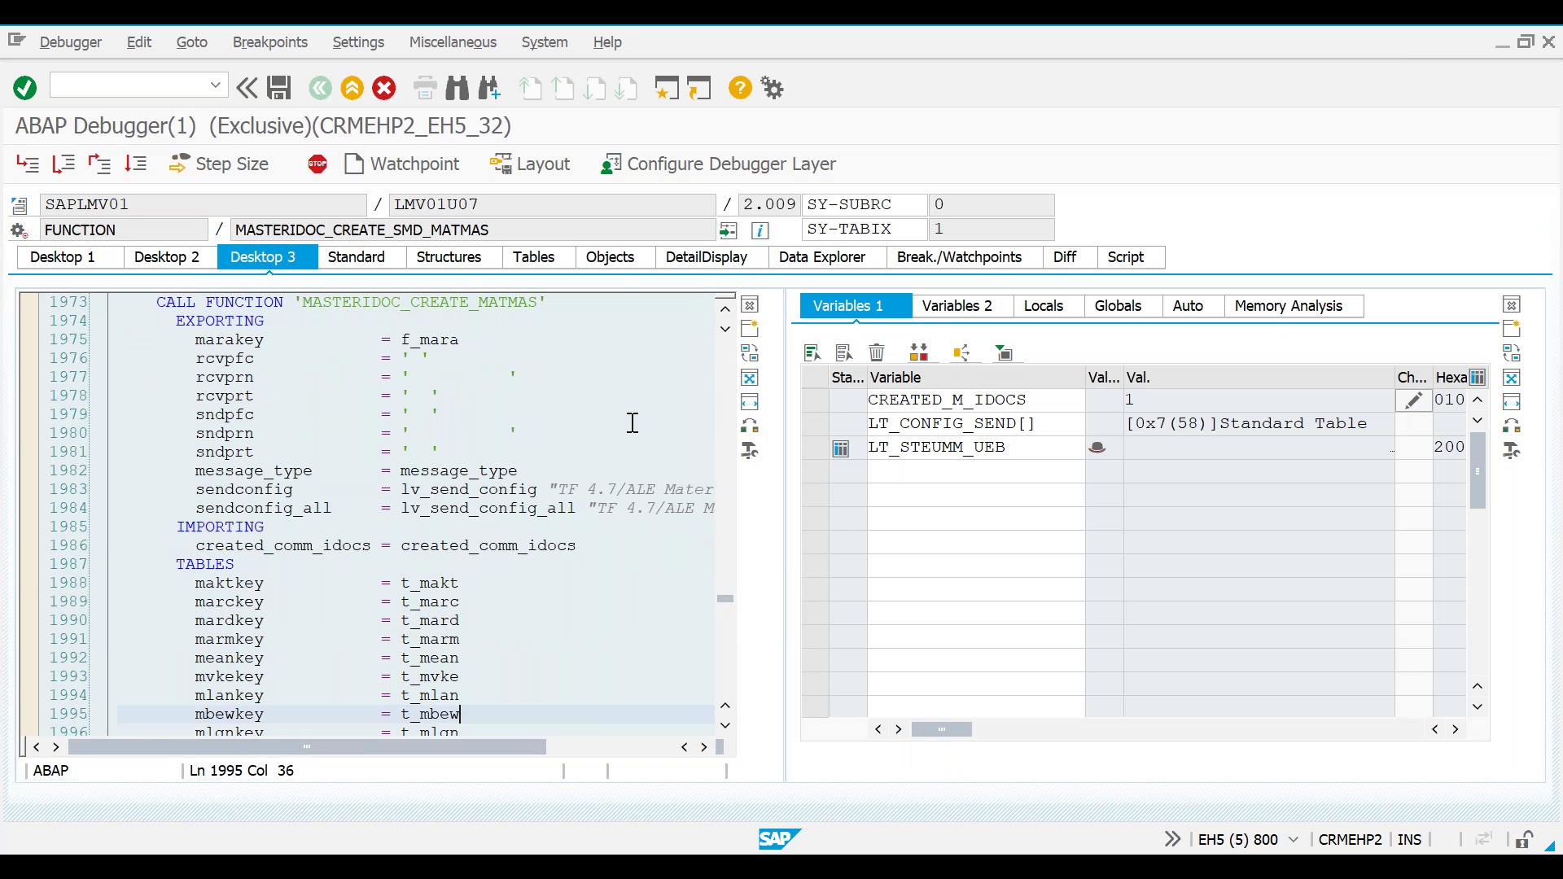
{"action": "key", "text": "Down"}
{"action": "key", "text": "Down"}
{"action": "key", "text": "Down"}
{"action": "key", "text": "Down"}
{"action": "key", "text": "Down"}
{"action": "key", "text": "Down"}
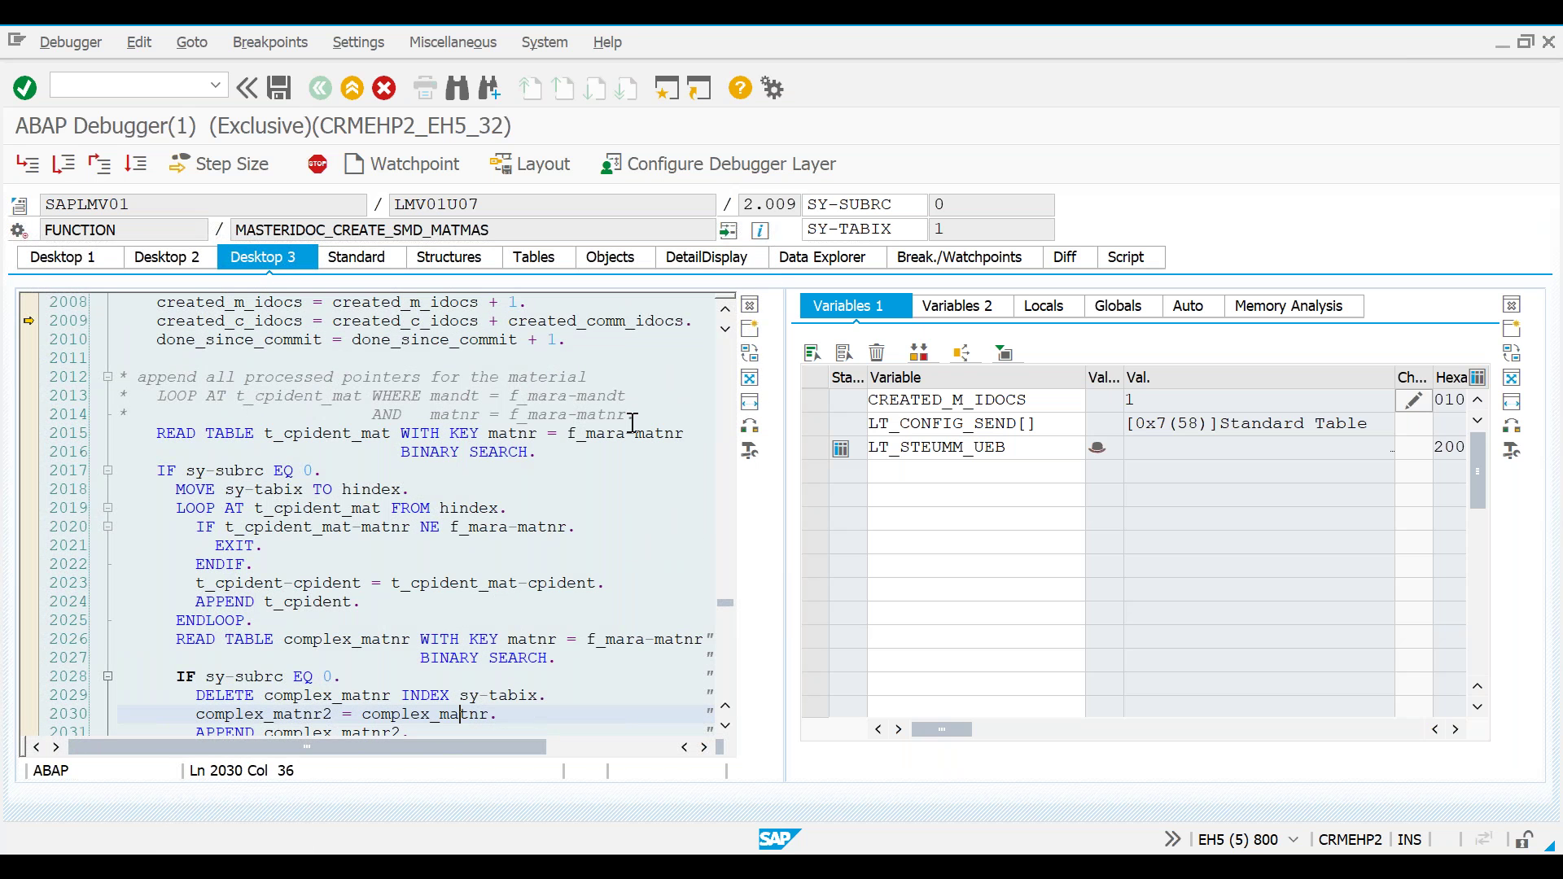
Add T_CPIDENT-CPIDENT and T_CPIDENT_MAT to the displayed variables and execute the statements up to line 2017.
{"action": "double_click", "coordinate": [342, 581]}
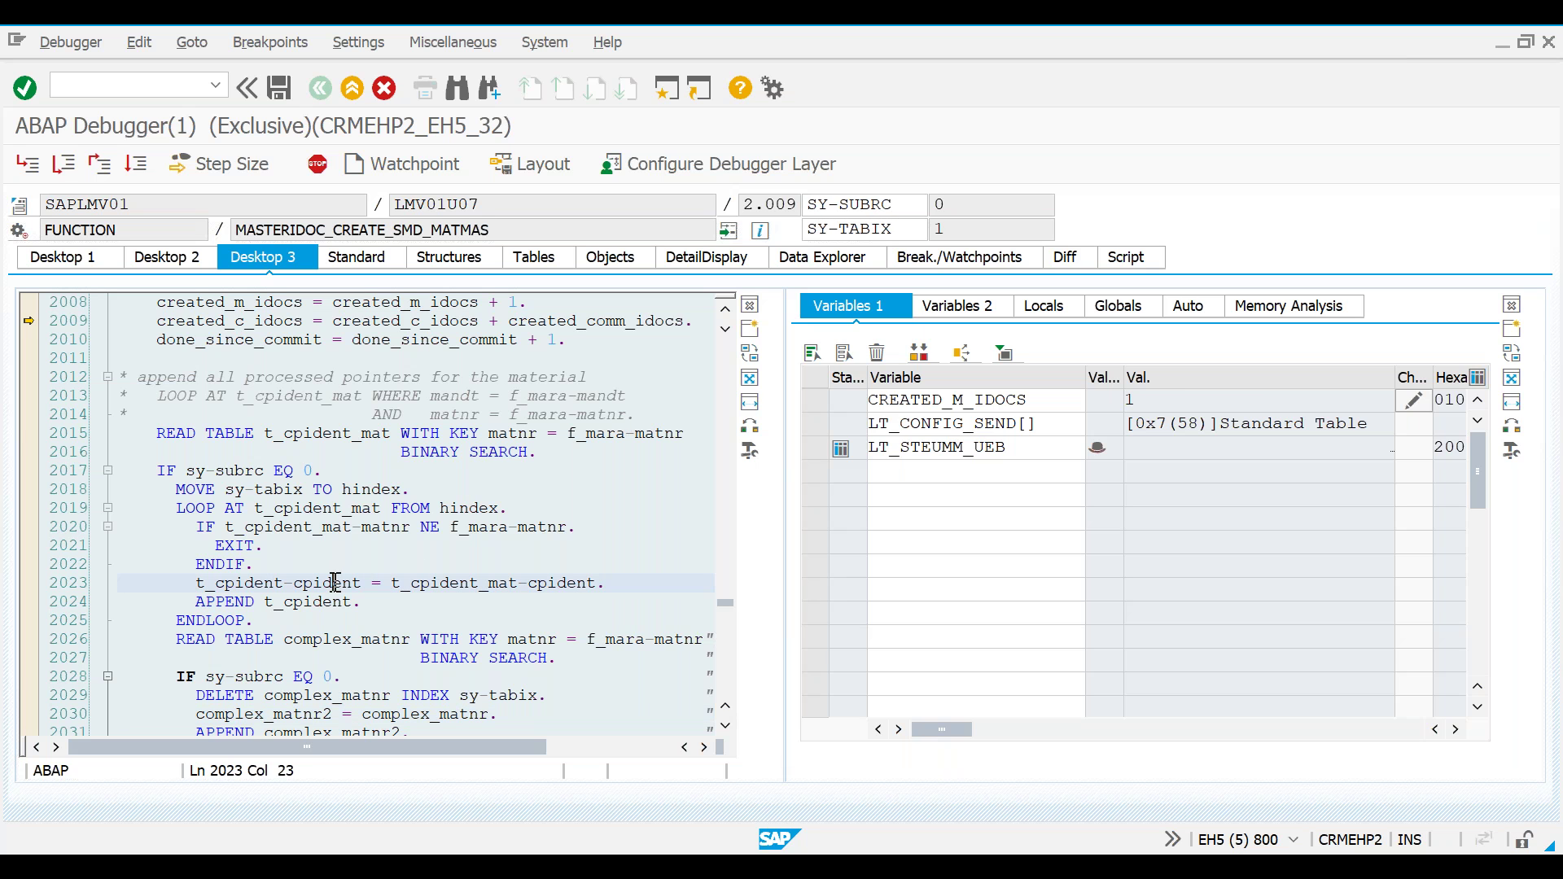
{"action": "left_click", "coordinate": [63, 164]}
{"action": "left_click", "coordinate": [63, 164]}
{"action": "left_click", "coordinate": [63, 164]}
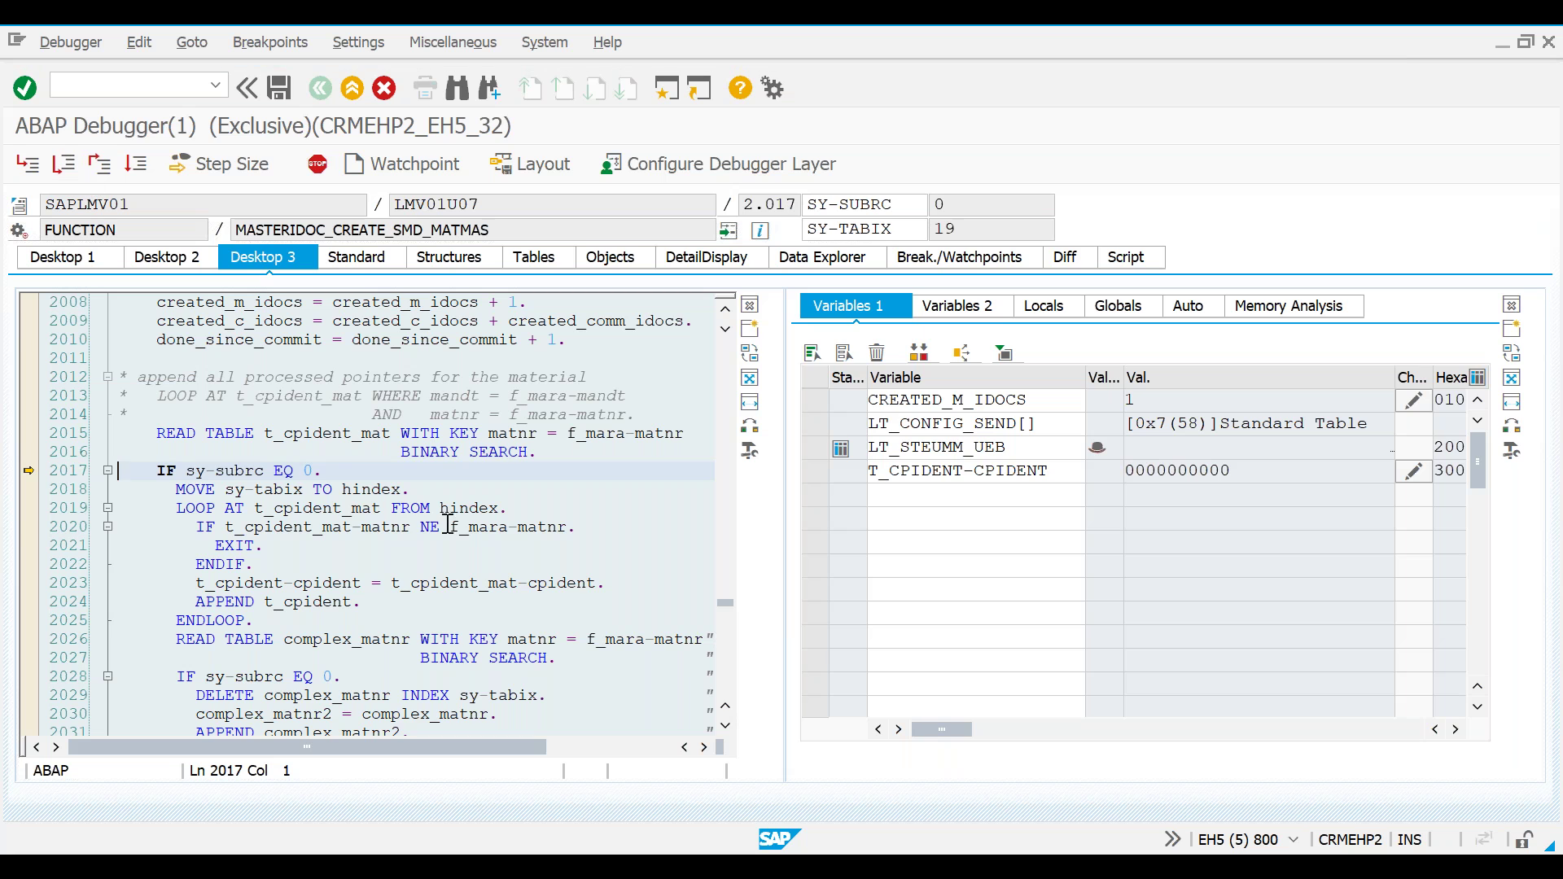
{"action": "left_click", "coordinate": [314, 434]}
{"action": "double_click", "coordinate": [313, 433]}
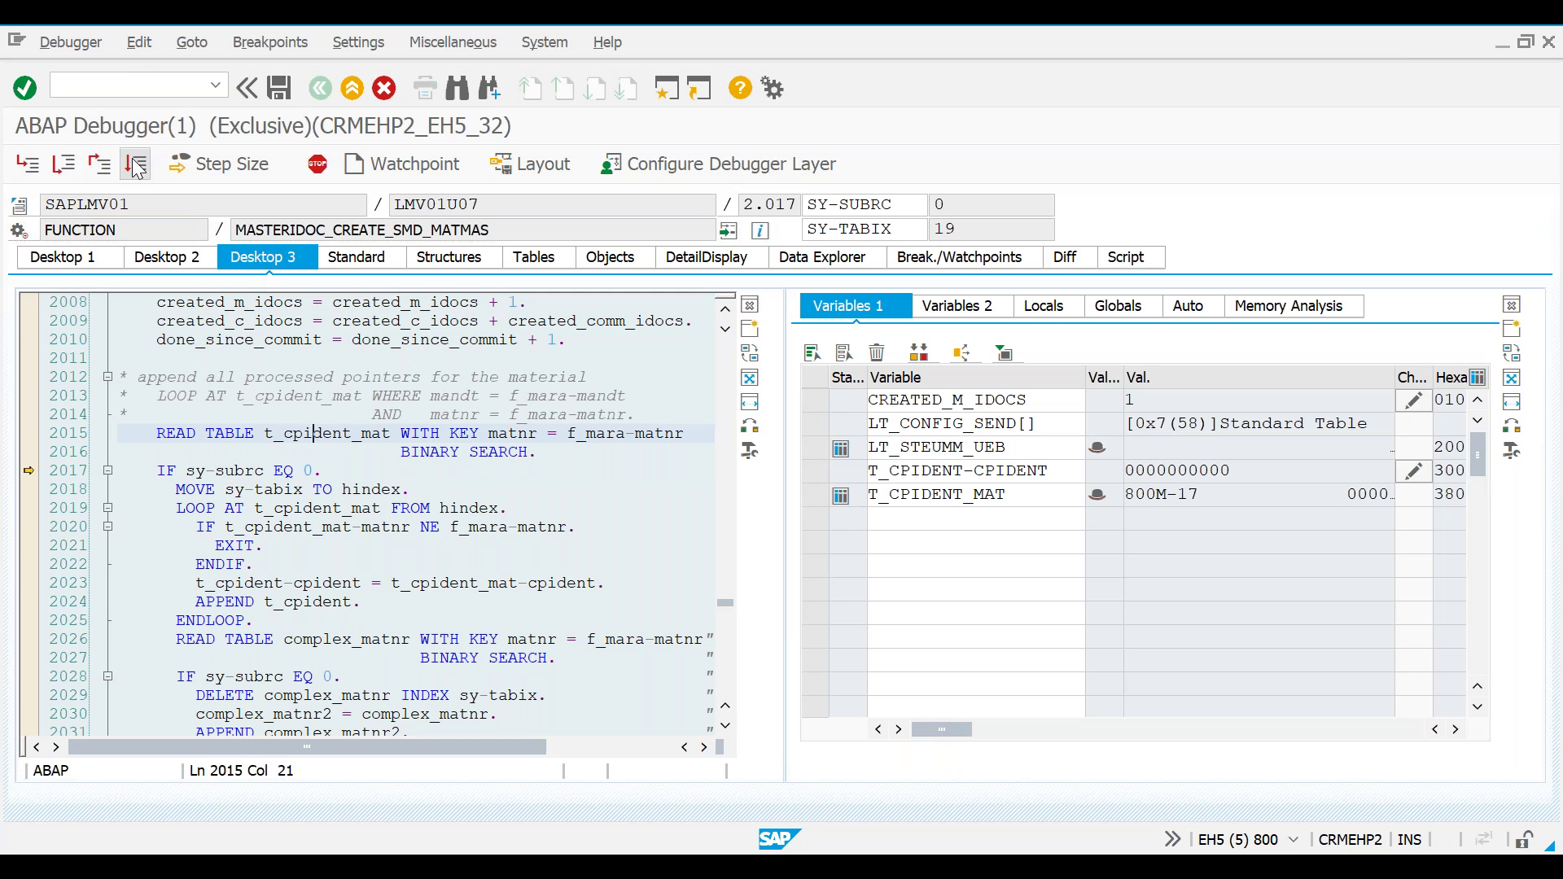
Resume the program run from the debugger and acknowledge both IDoc information messages for MATMAS.
{"action": "key", "text": "F8"}
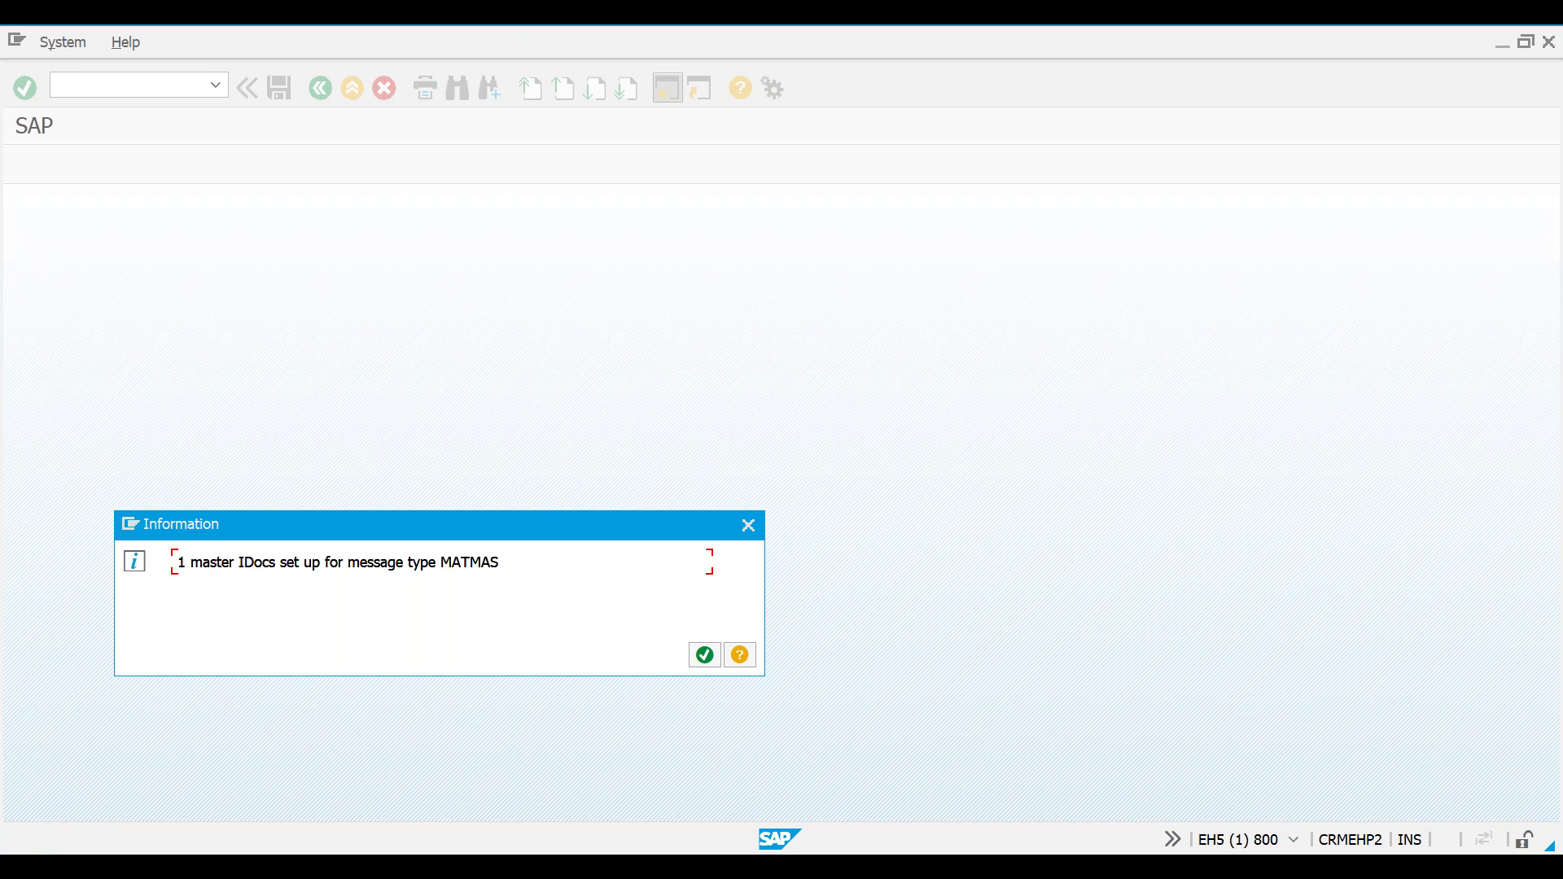
{"action": "key", "text": "Return"}
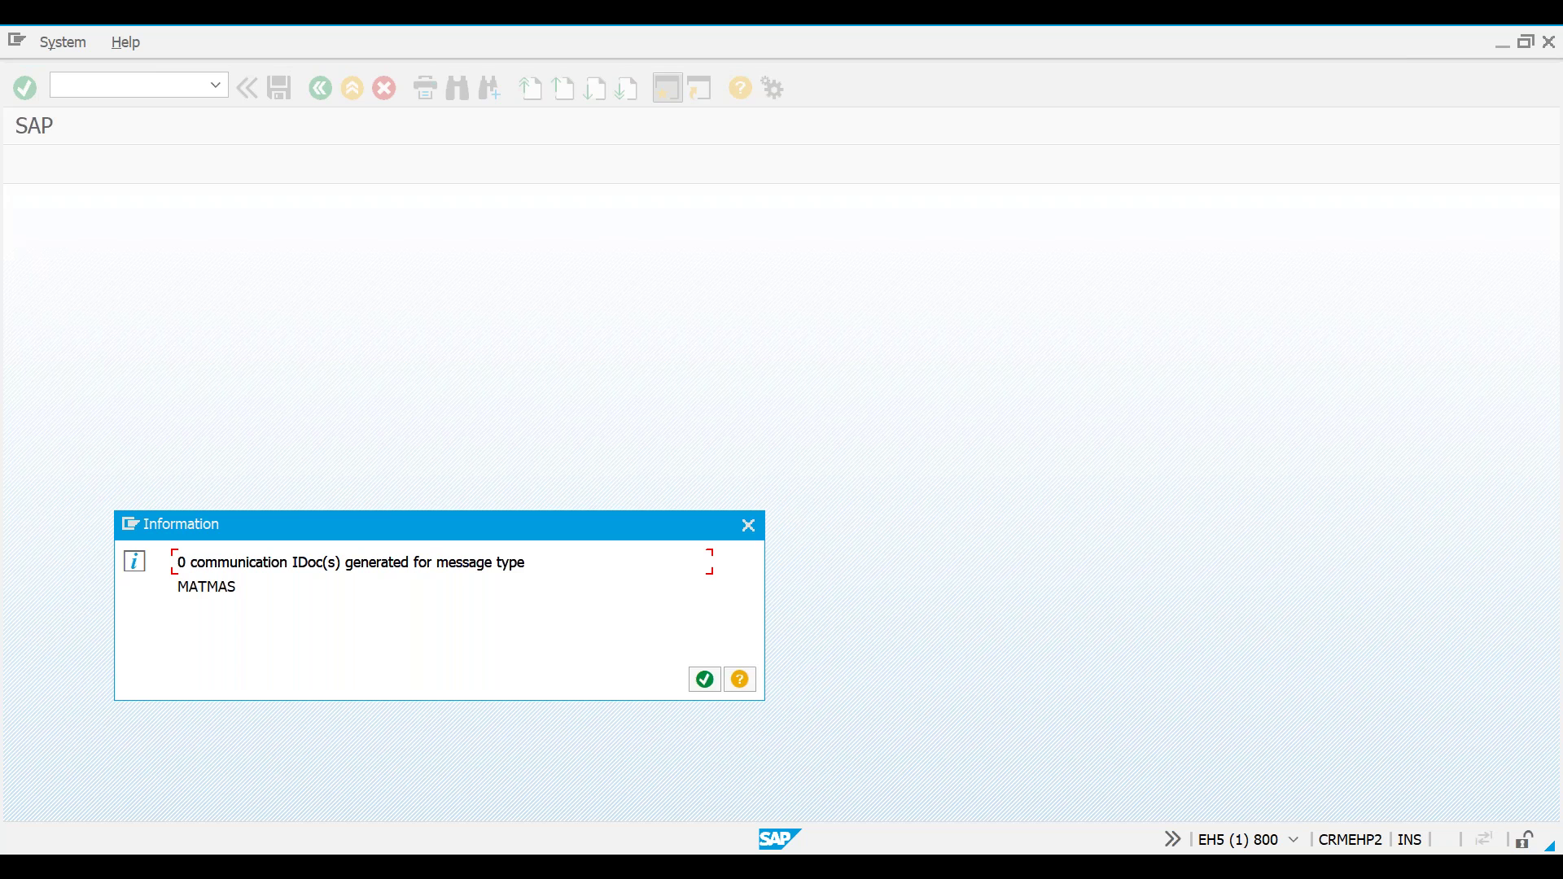
{"action": "key", "text": "Return"}
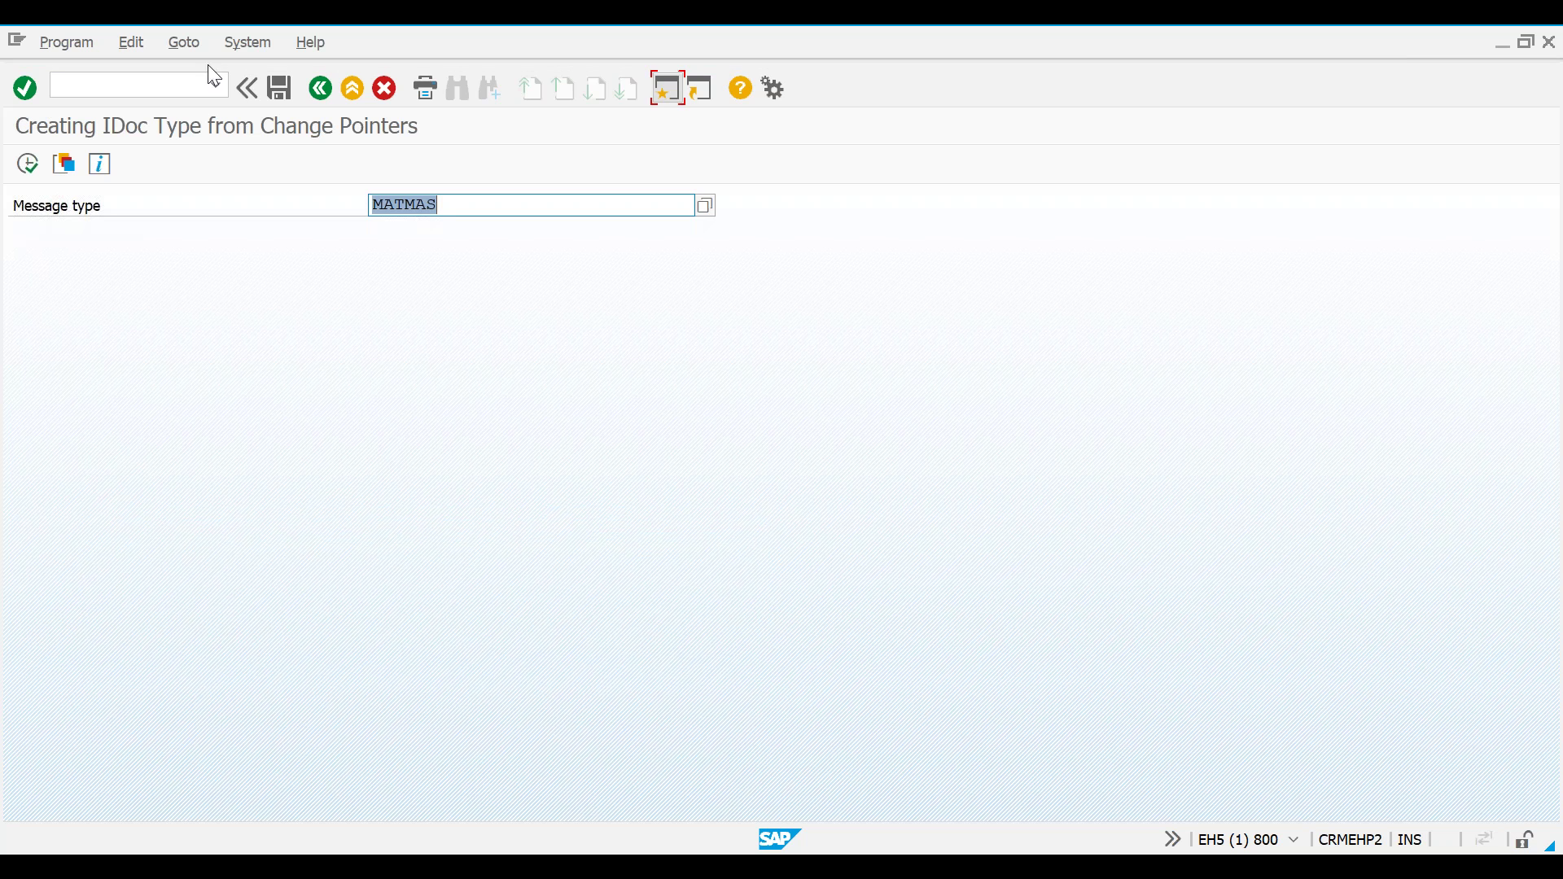
Open the IDoc List and search for IDocs with logical message MATMAS created from 04.02.2020 to 05.02.2020.
{"action": "left_click", "coordinate": [128, 88]}
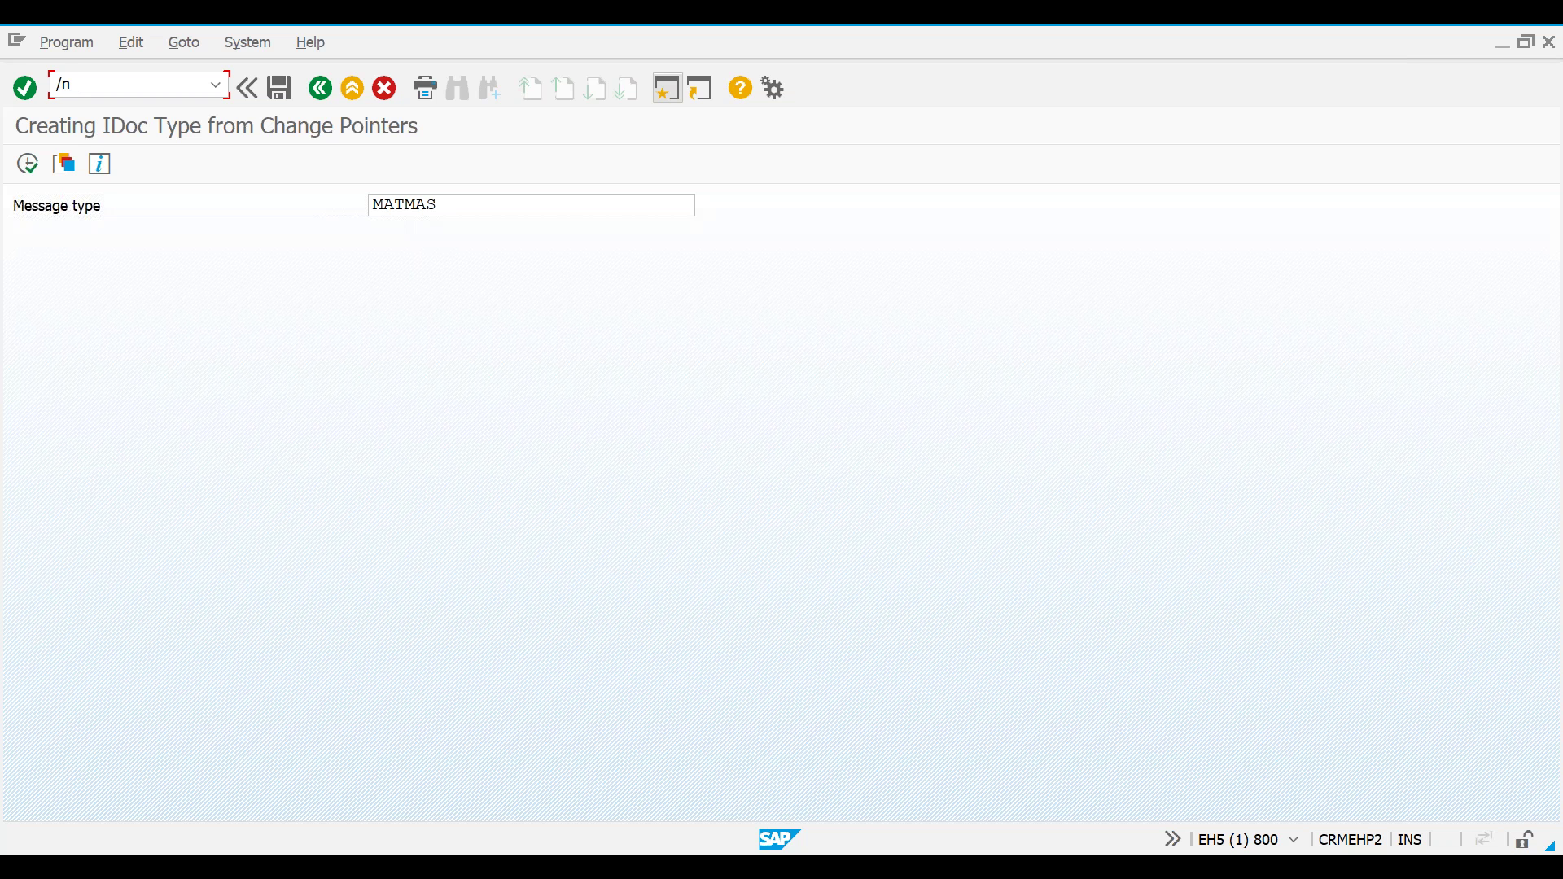
{"action": "key", "text": "Return"}
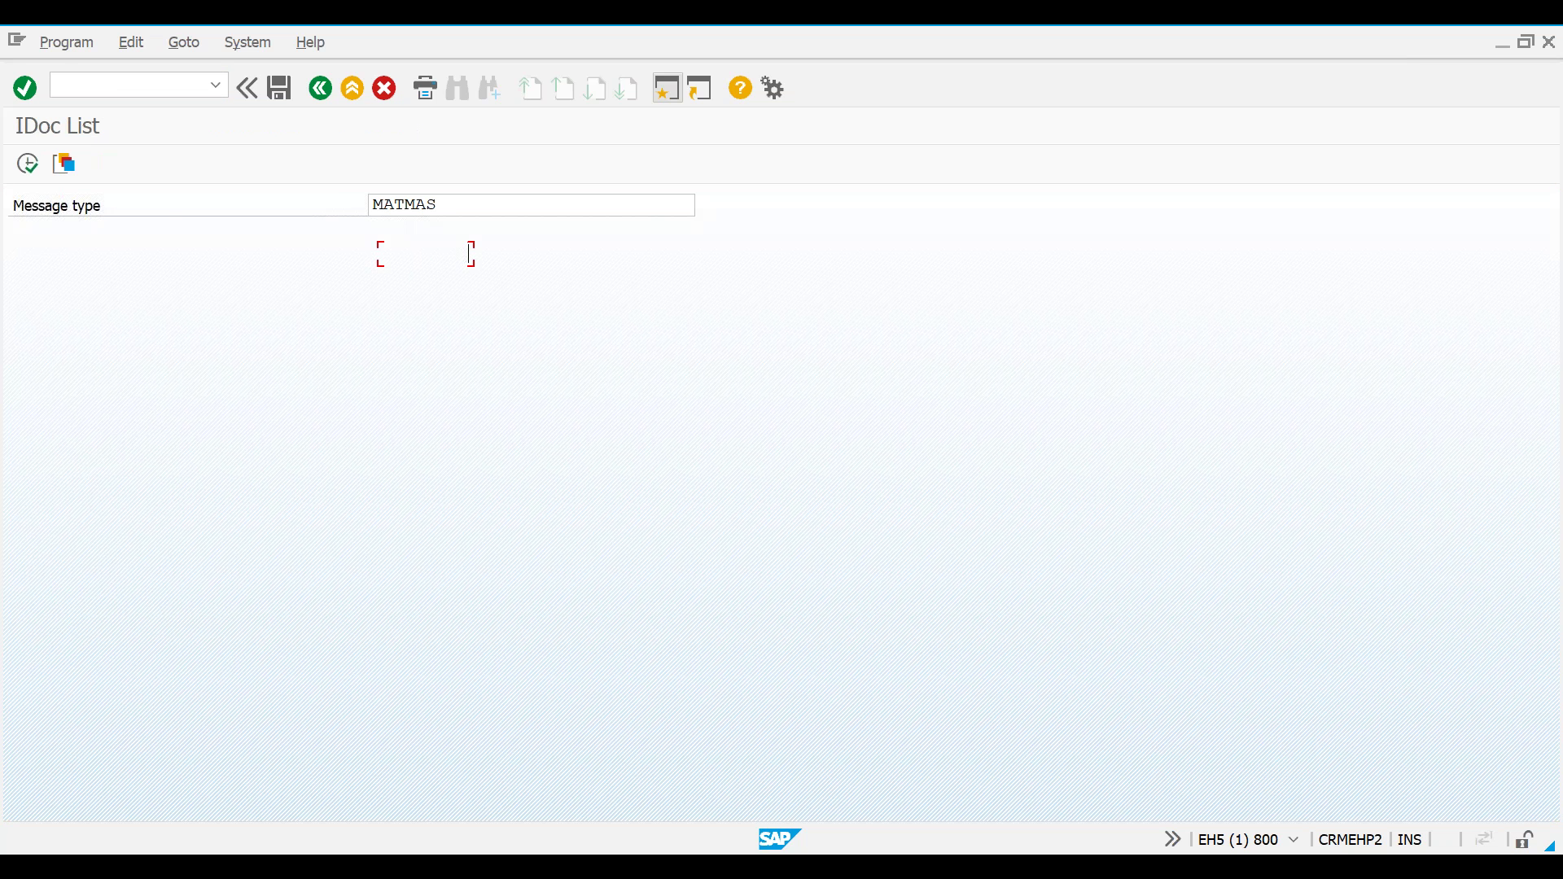
{"action": "left_click", "coordinate": [404, 402]}
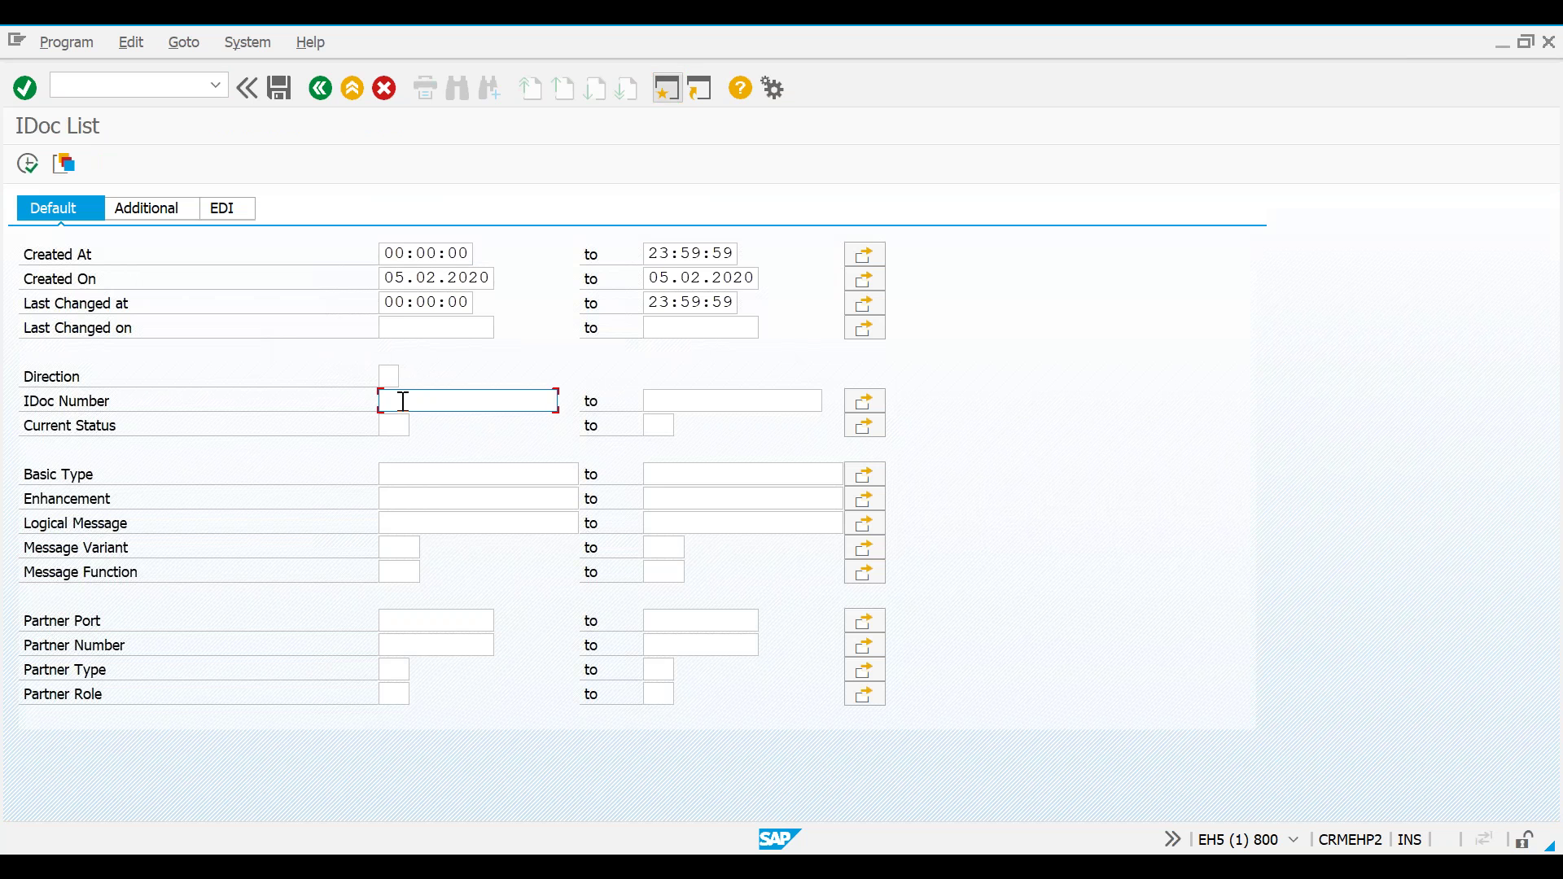
{"action": "left_click", "coordinate": [407, 474]}
{"action": "left_click", "coordinate": [413, 523]}
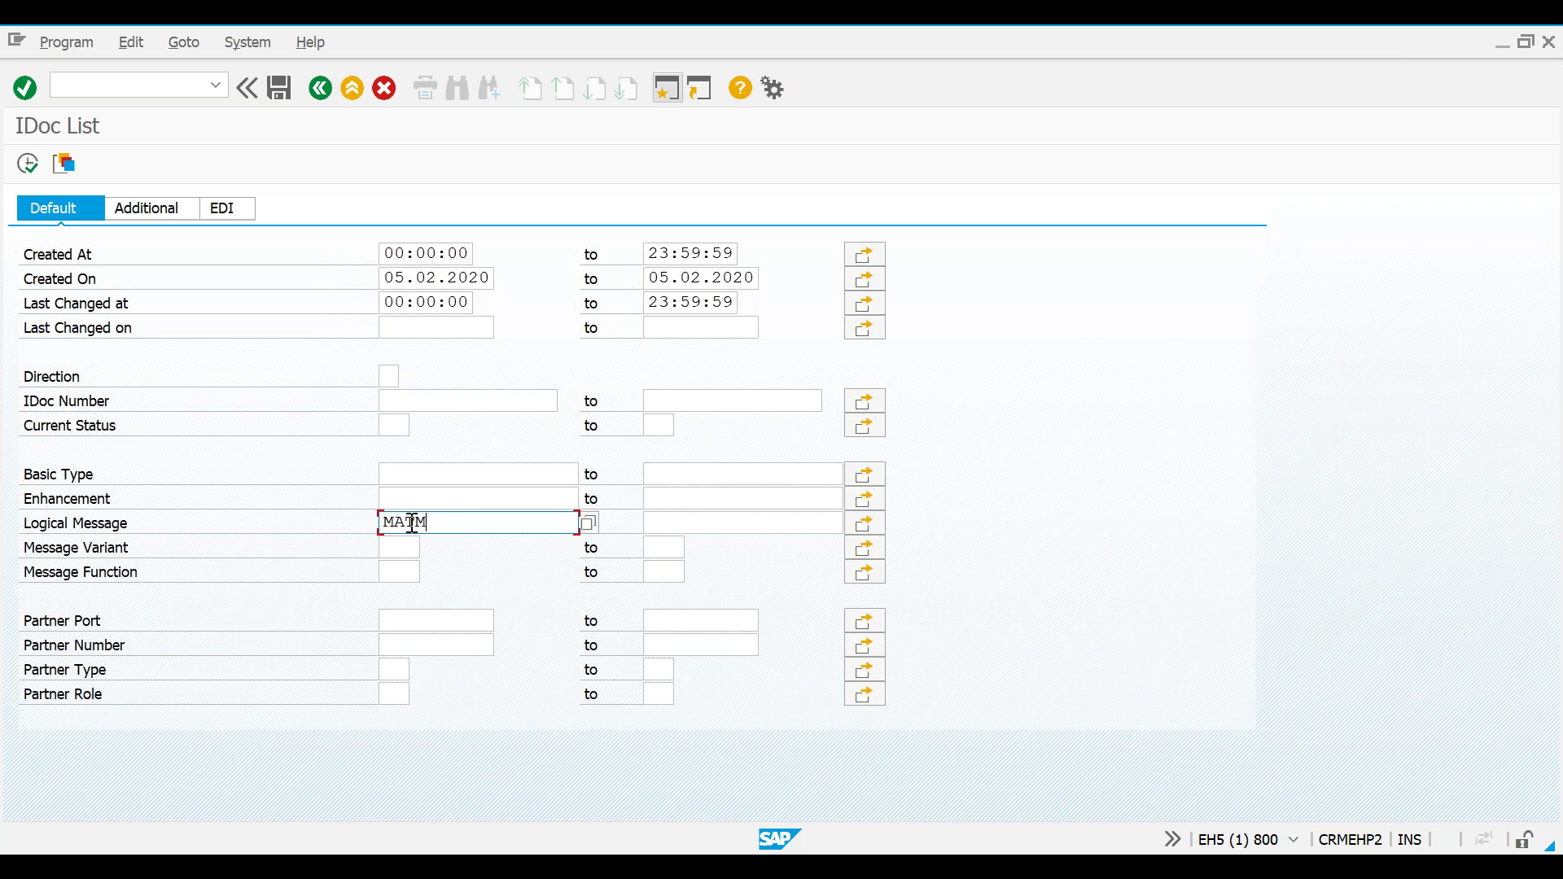
{"action": "left_click", "coordinate": [405, 280]}
{"action": "key", "text": "BackSpace"}
{"action": "type", "text": "4"}
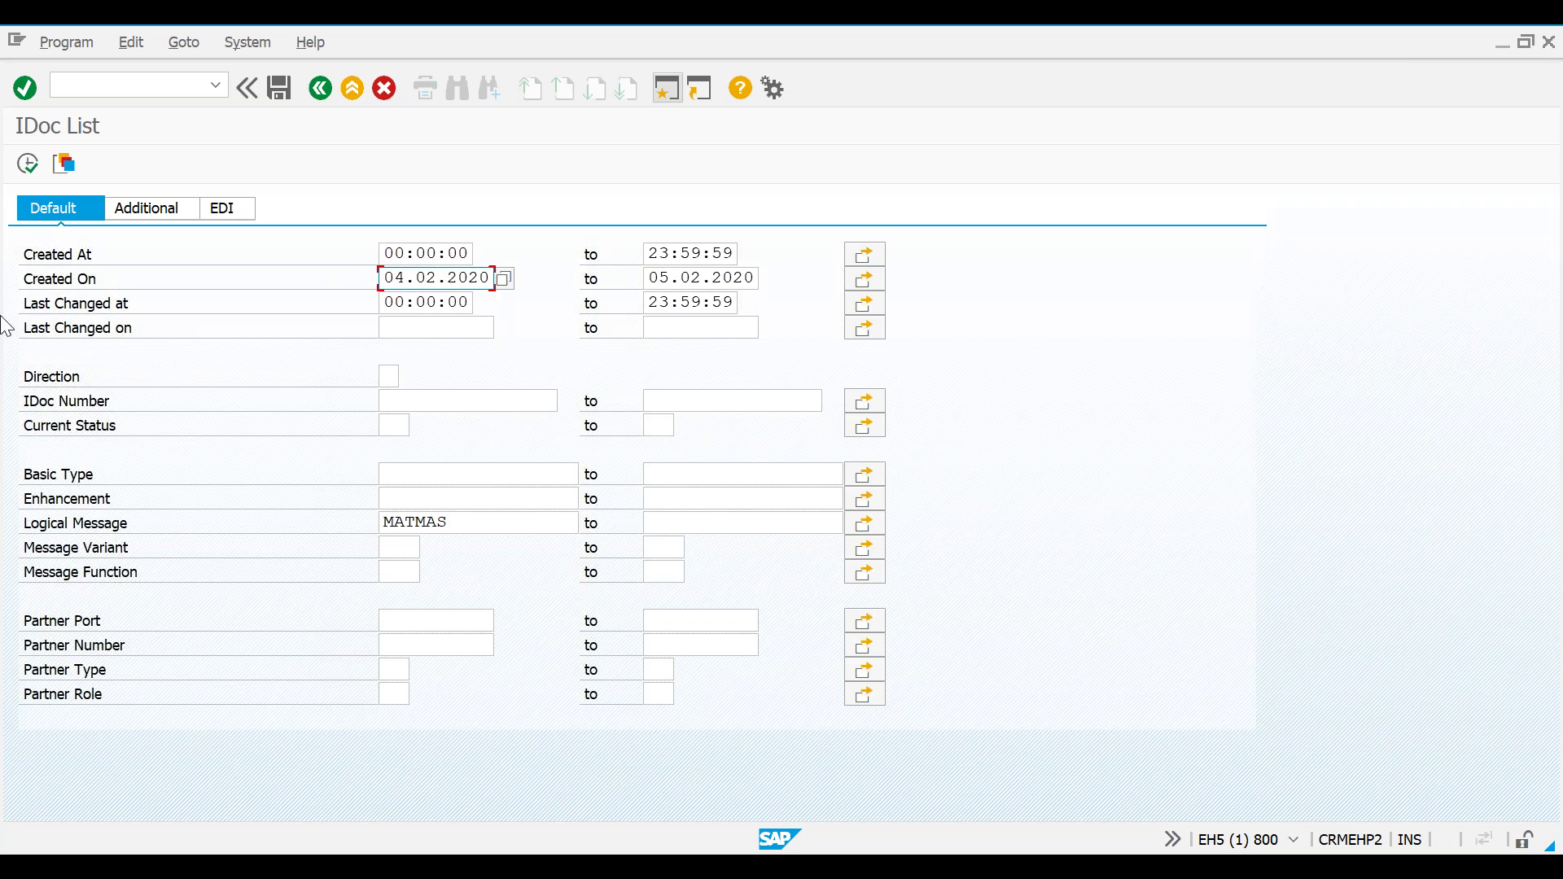
{"action": "left_click", "coordinate": [29, 164]}
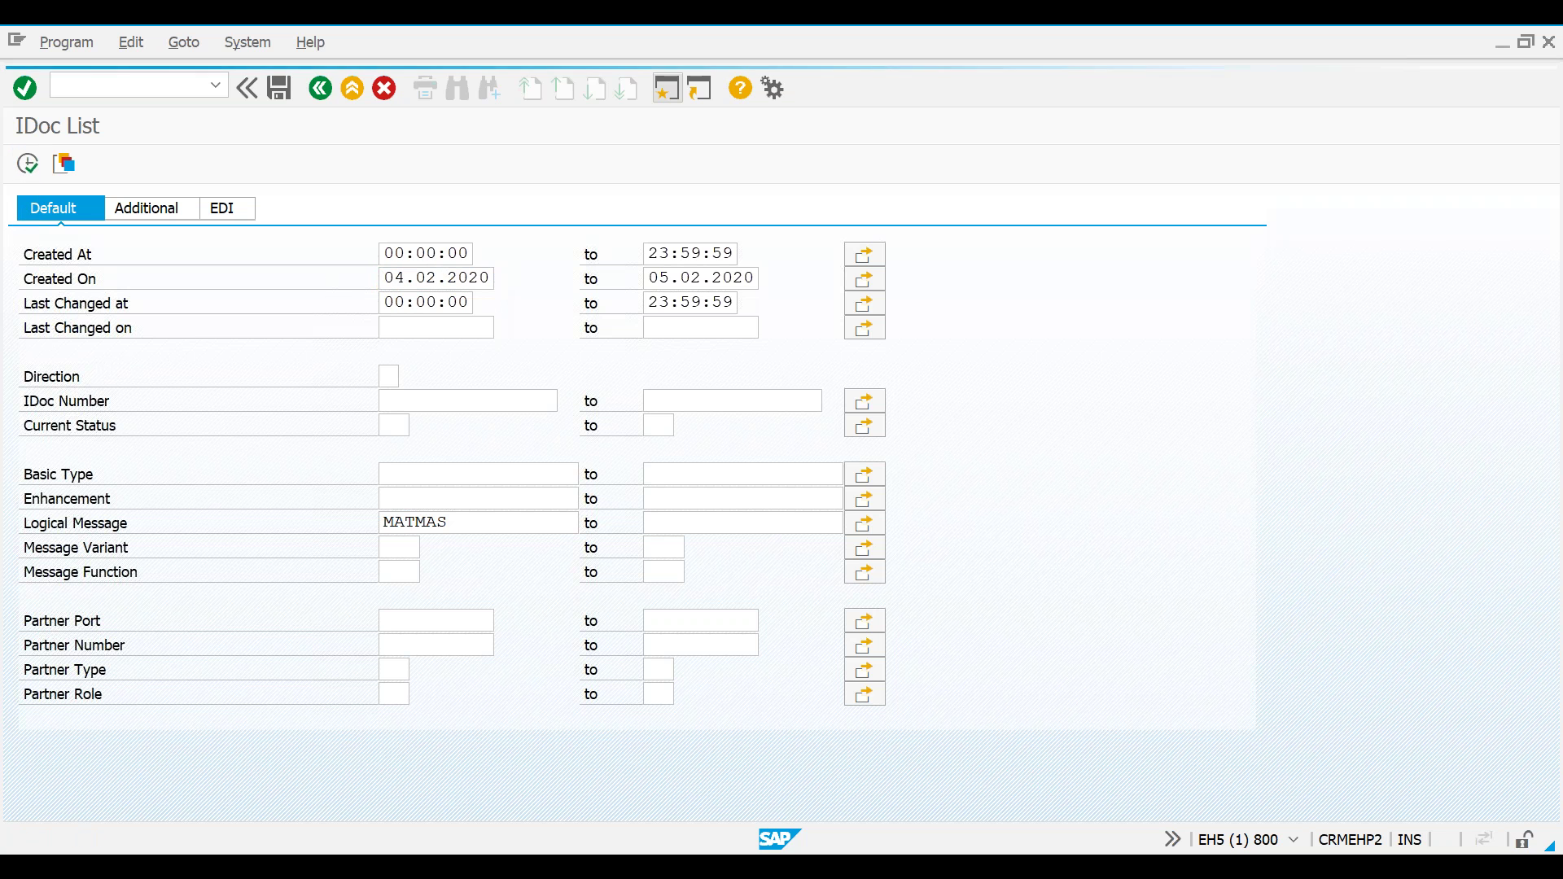
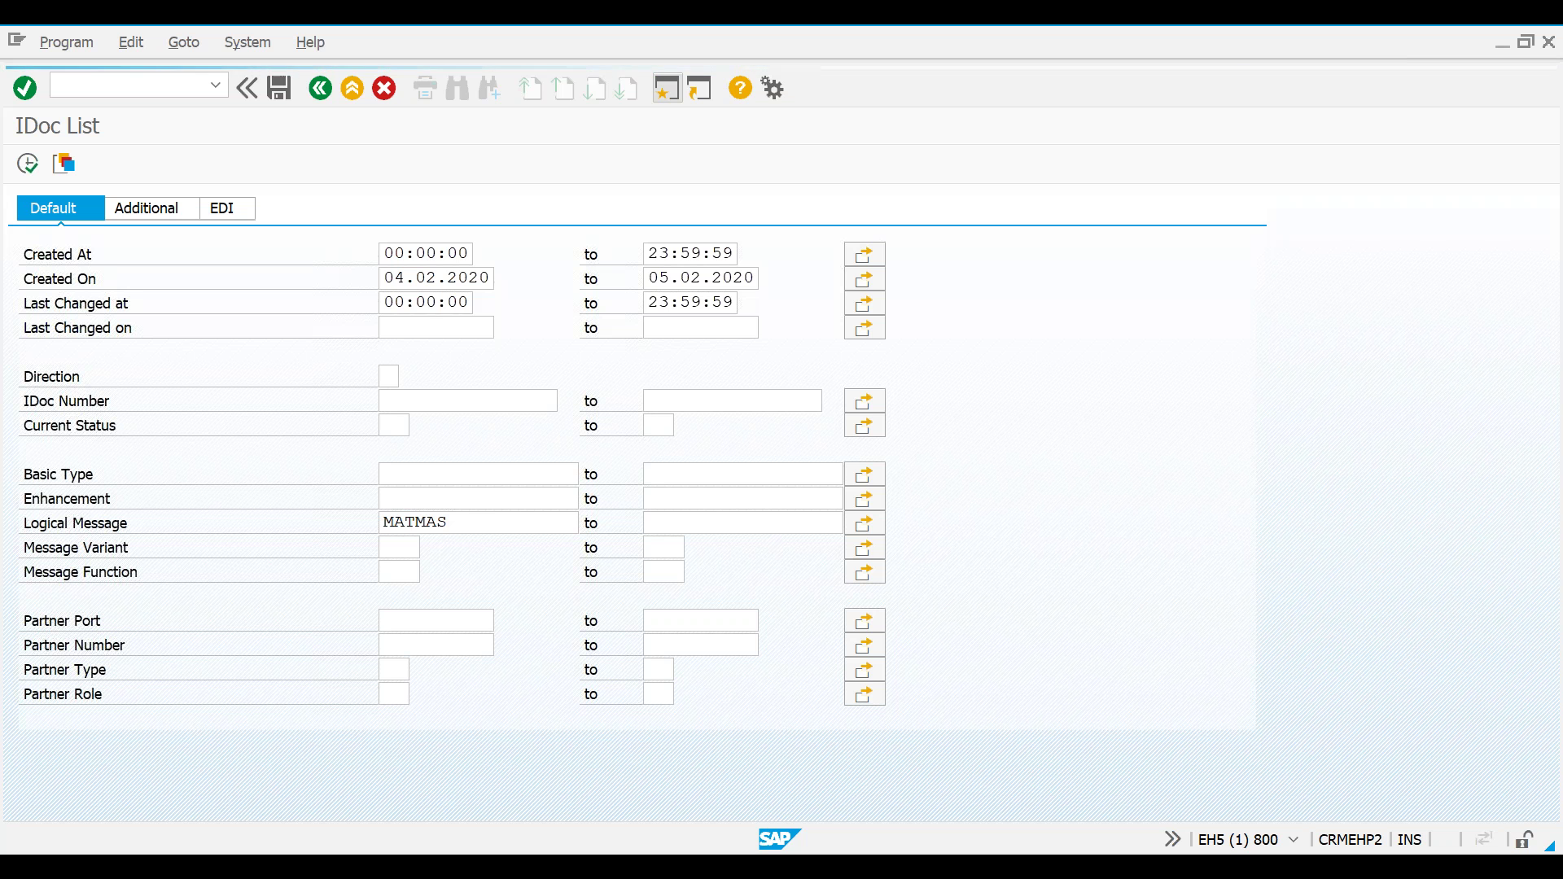
{"action": "key", "text": "Return"}
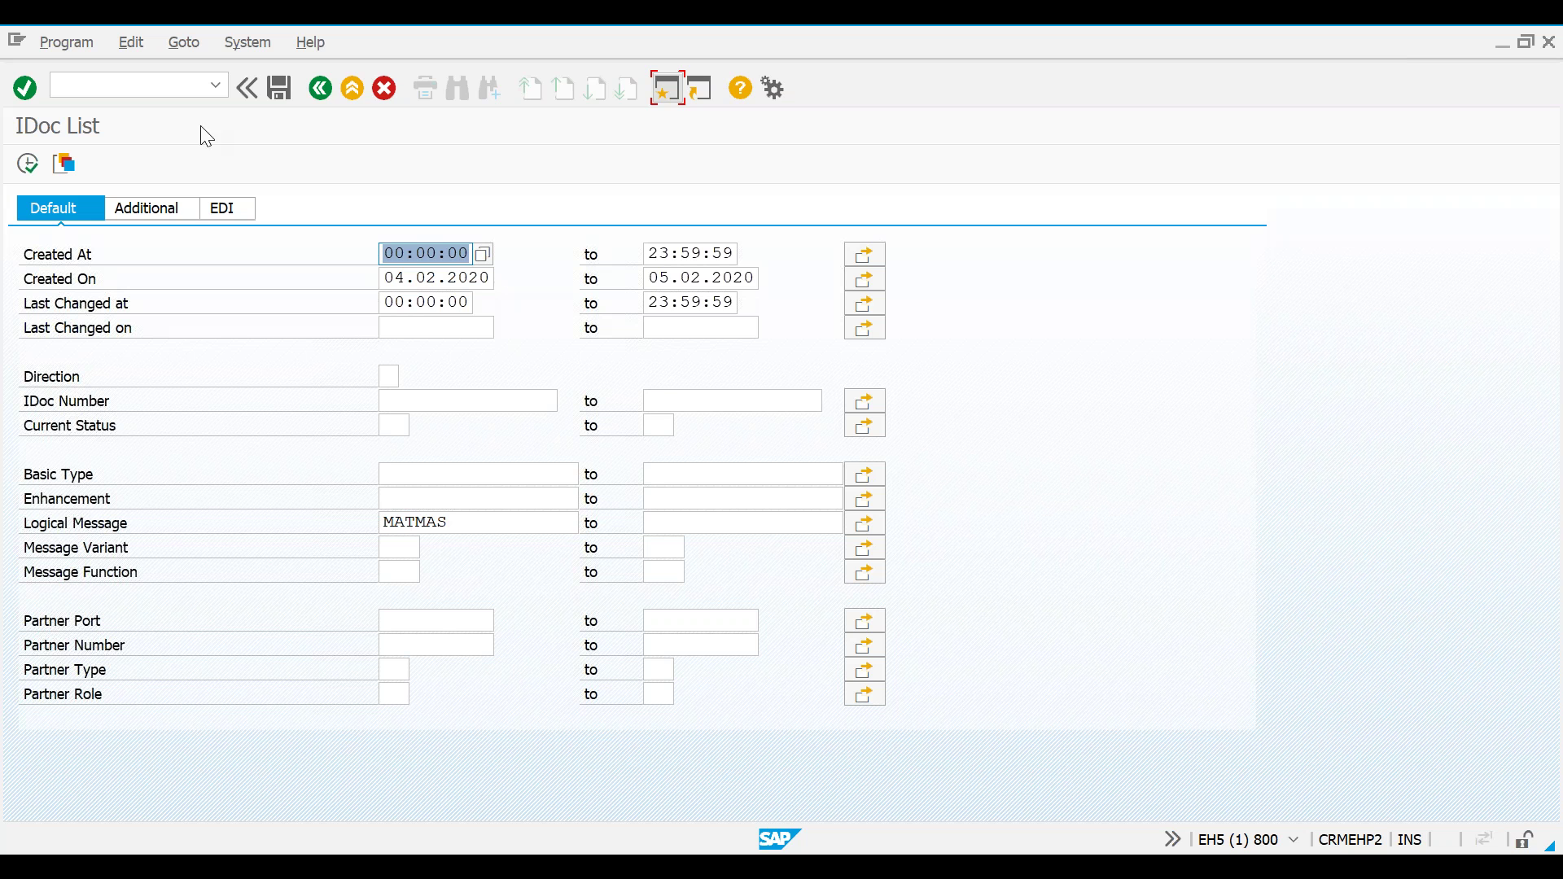
{"action": "left_click", "coordinate": [320, 91]}
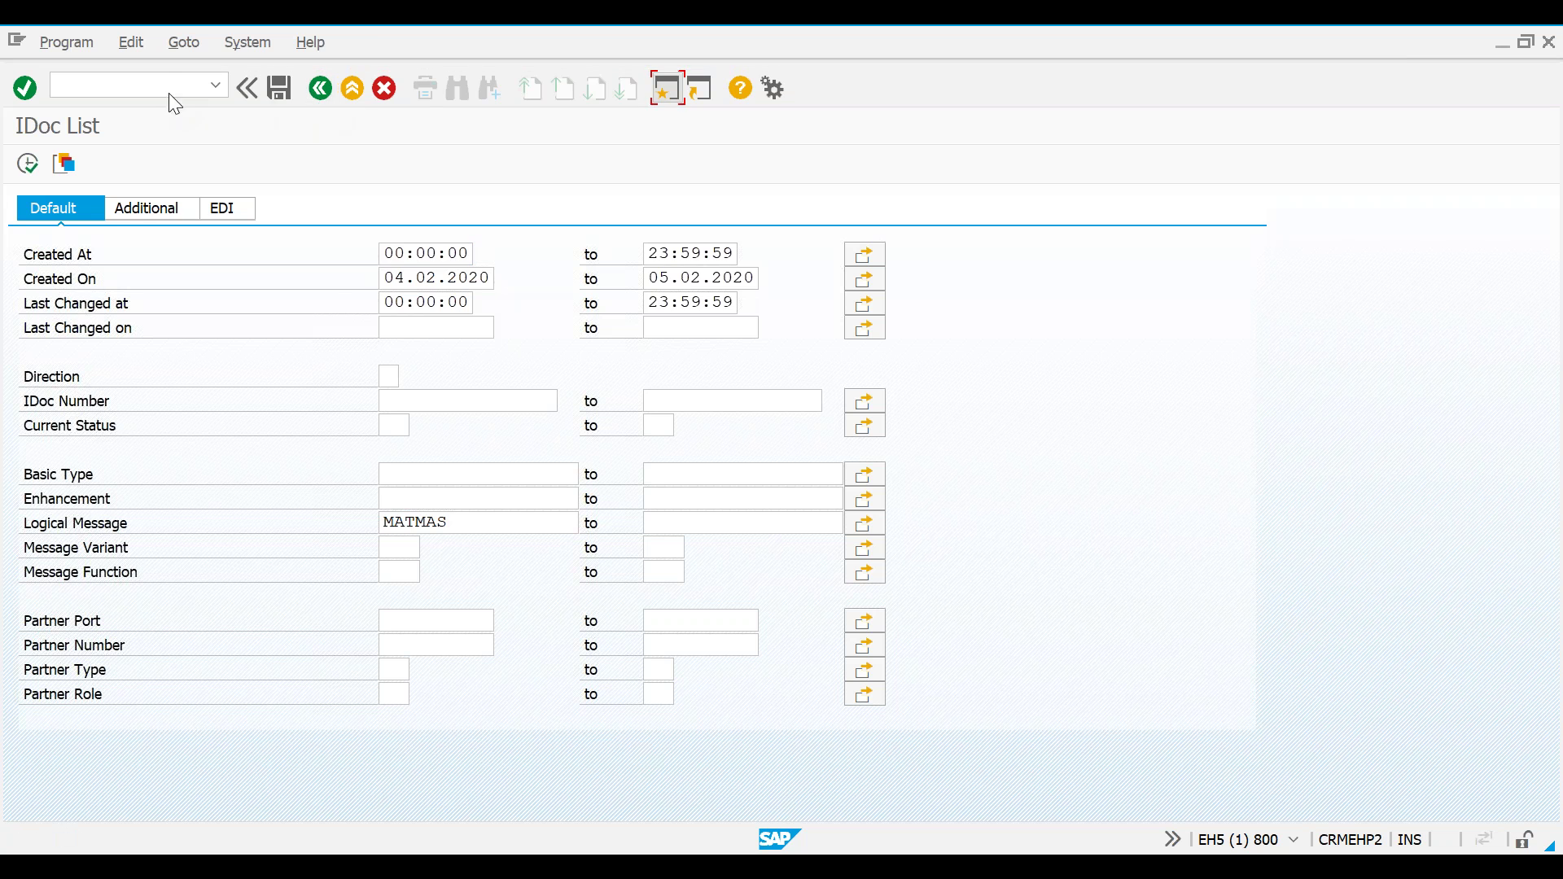
{"action": "type", "text": "we19"}
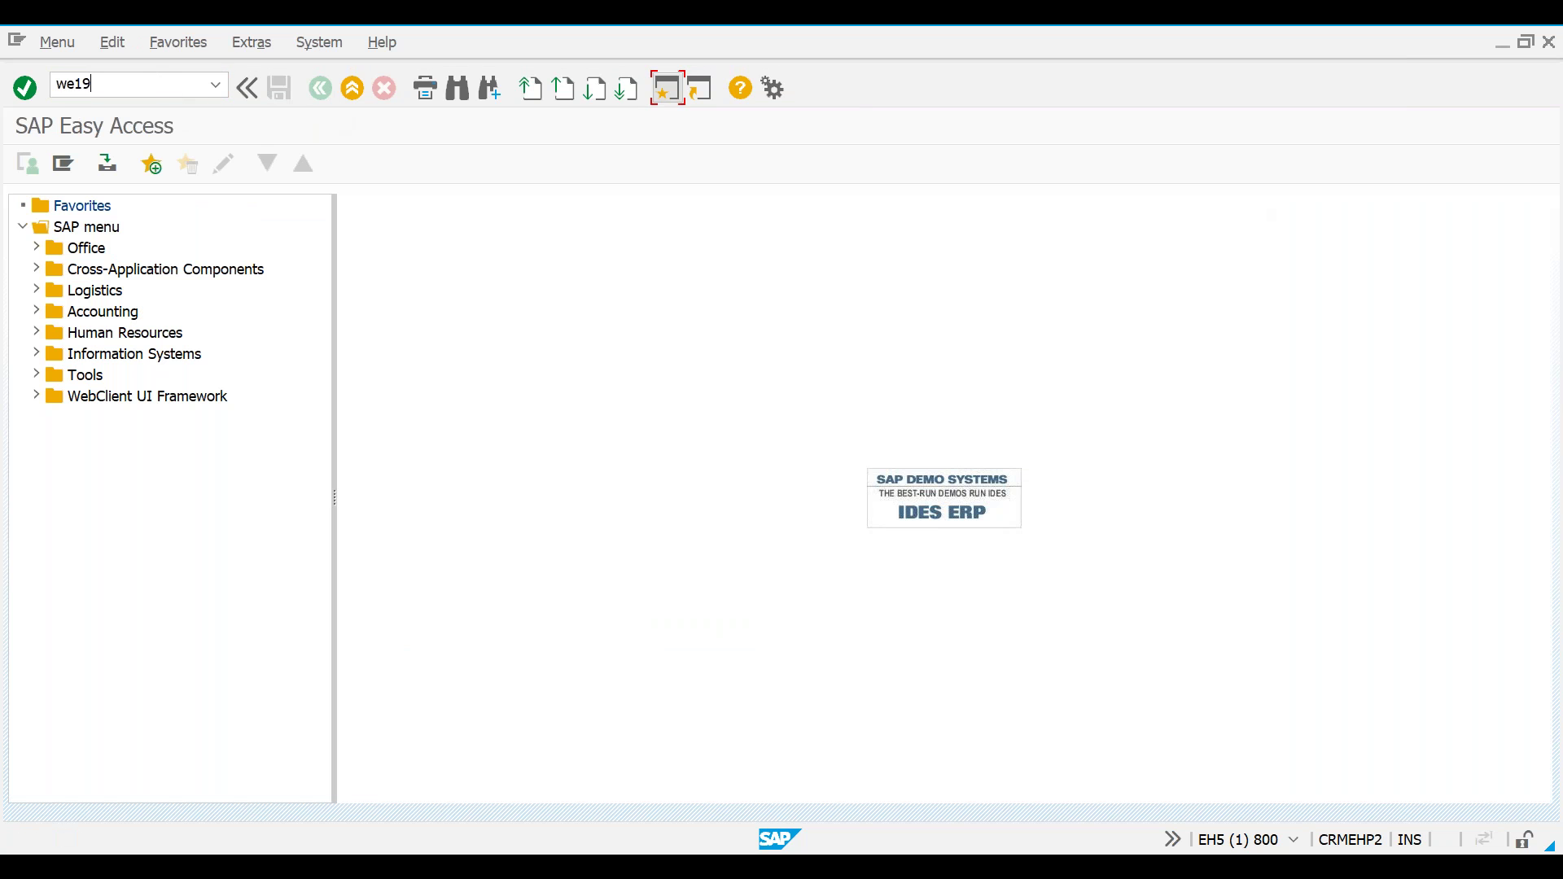
{"action": "key", "text": "Return"}
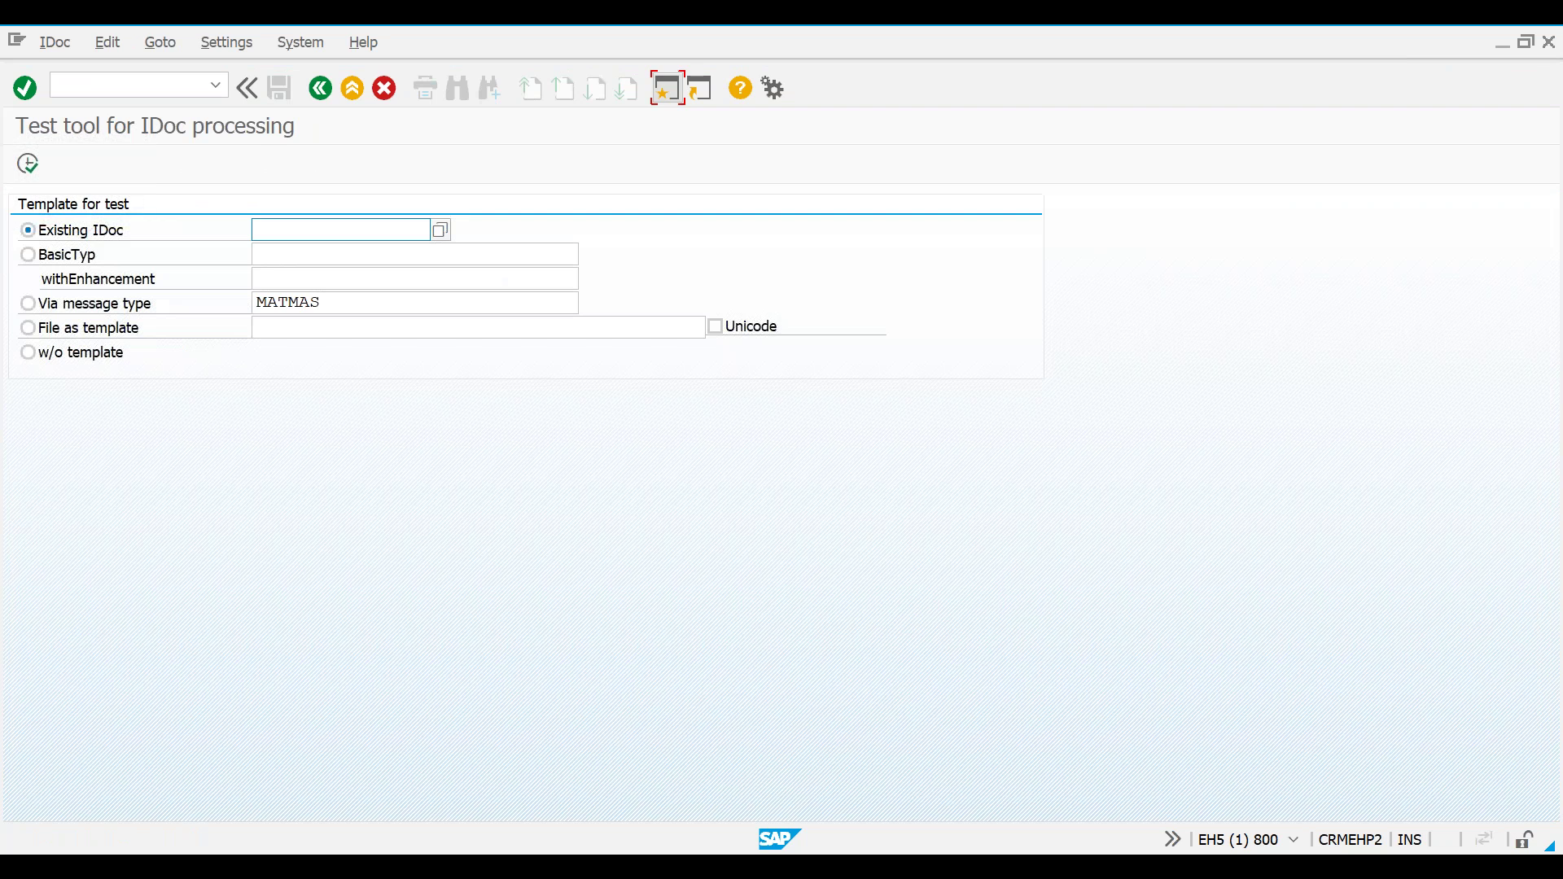
{"action": "left_click", "coordinate": [355, 240]}
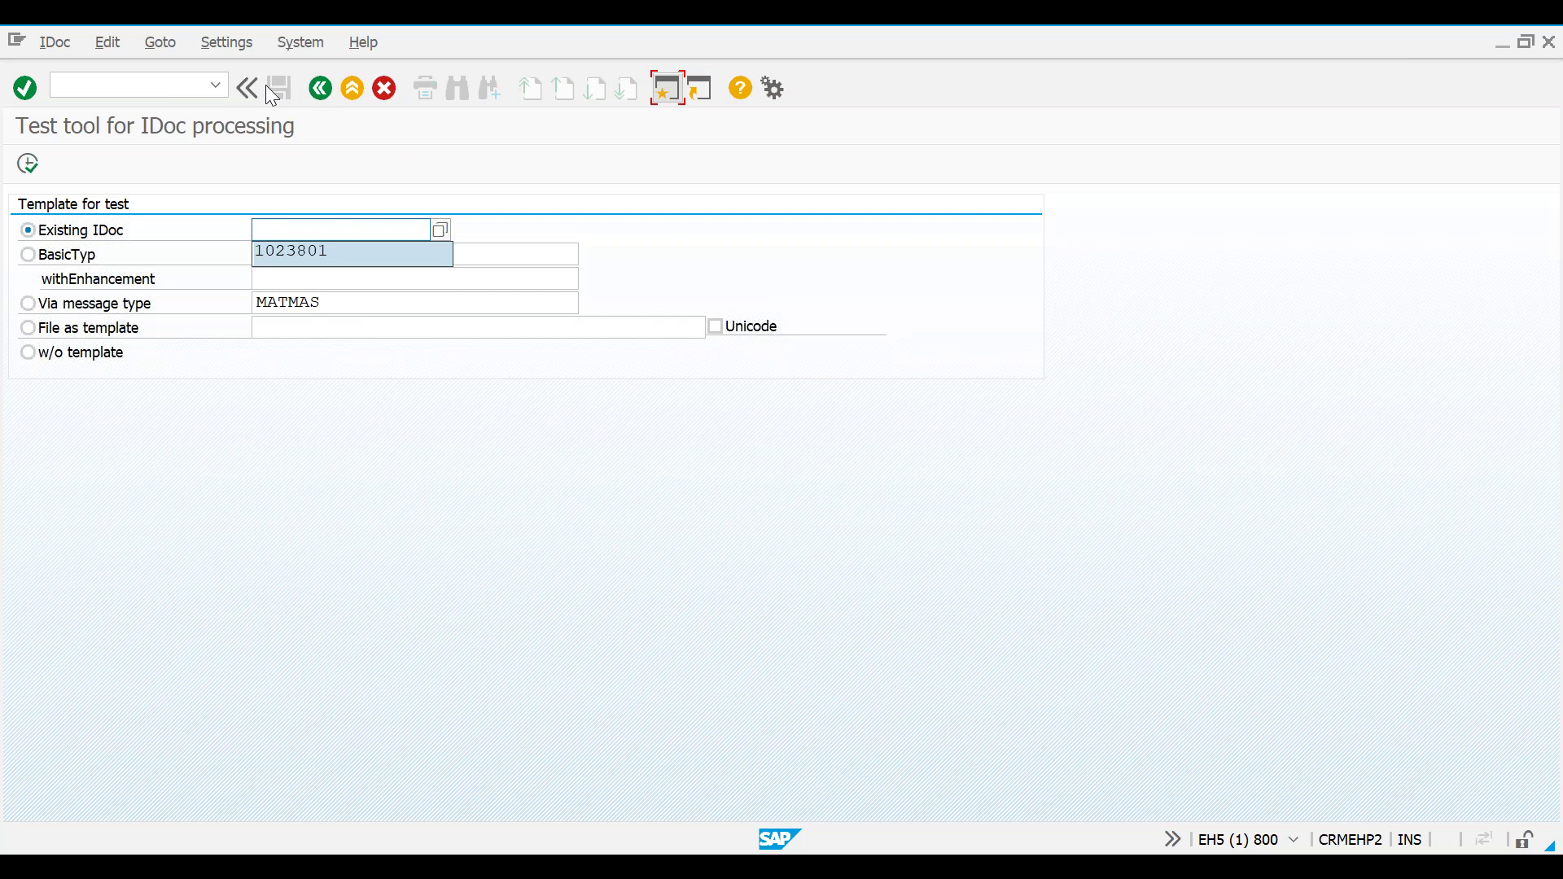
Reopen the IDoc List, list all IDocs created on 05.02.2020 and select inbound ORDCHG IDoc 1023820.
{"action": "left_click", "coordinate": [153, 84]}
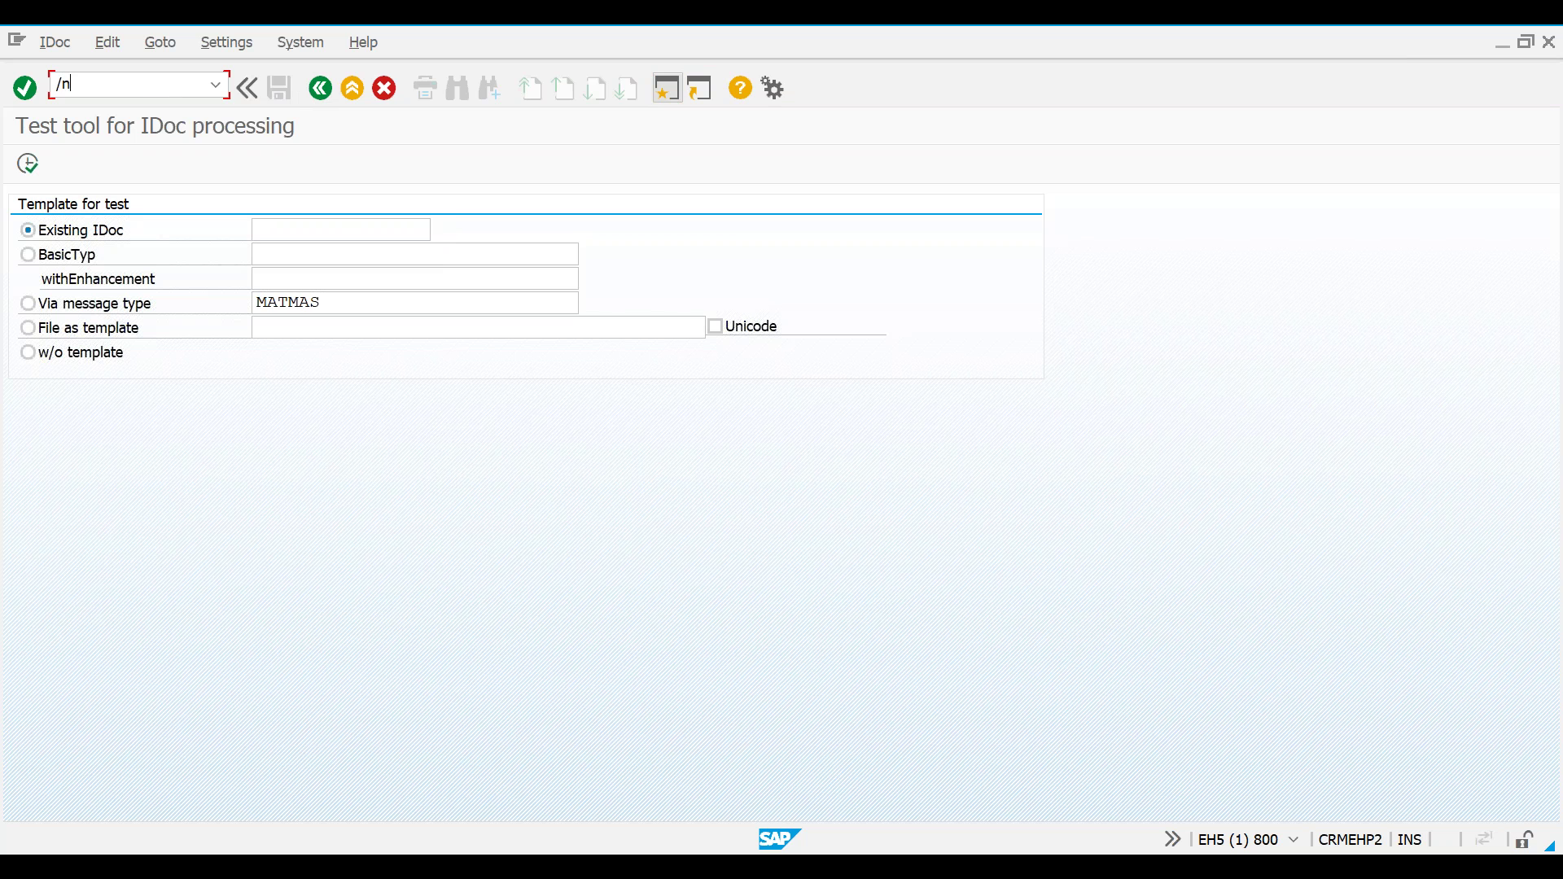
{"action": "key", "text": "Return"}
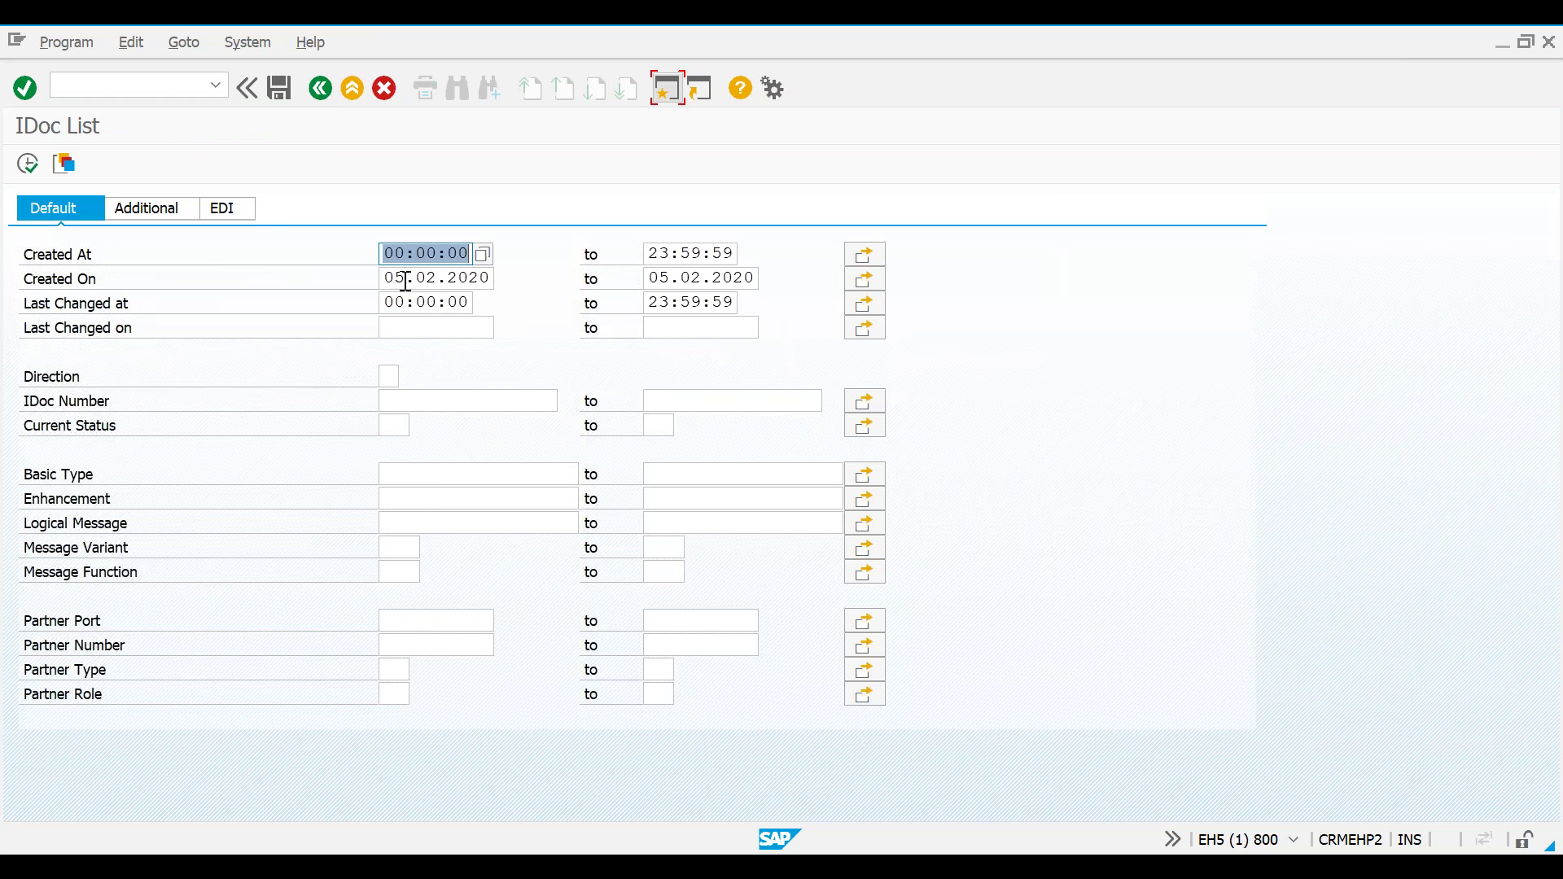
{"action": "left_click", "coordinate": [27, 163]}
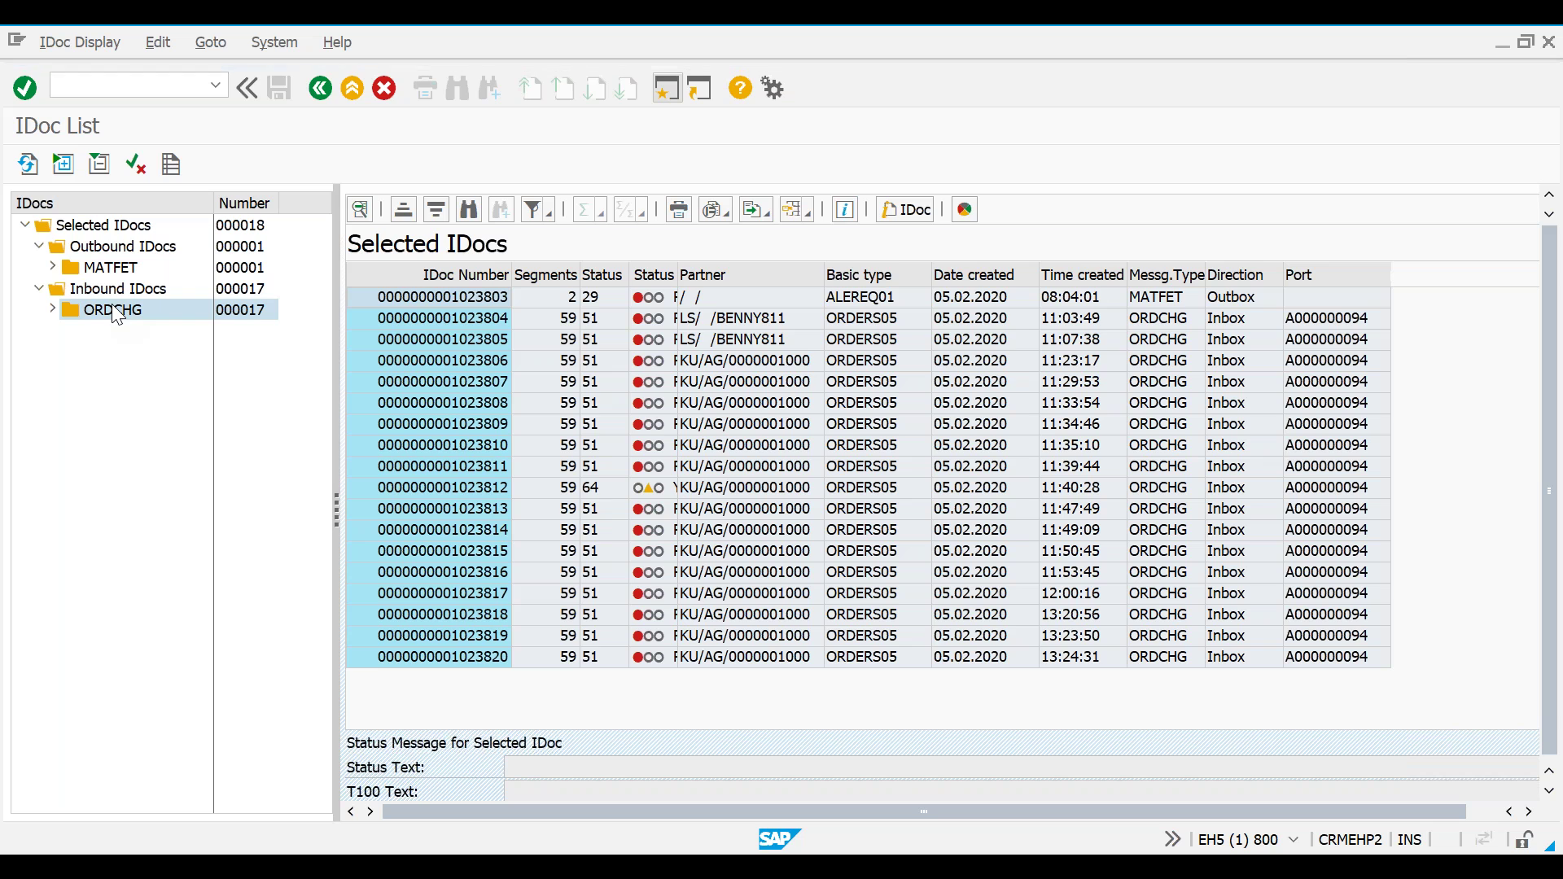
{"action": "left_click", "coordinate": [112, 310]}
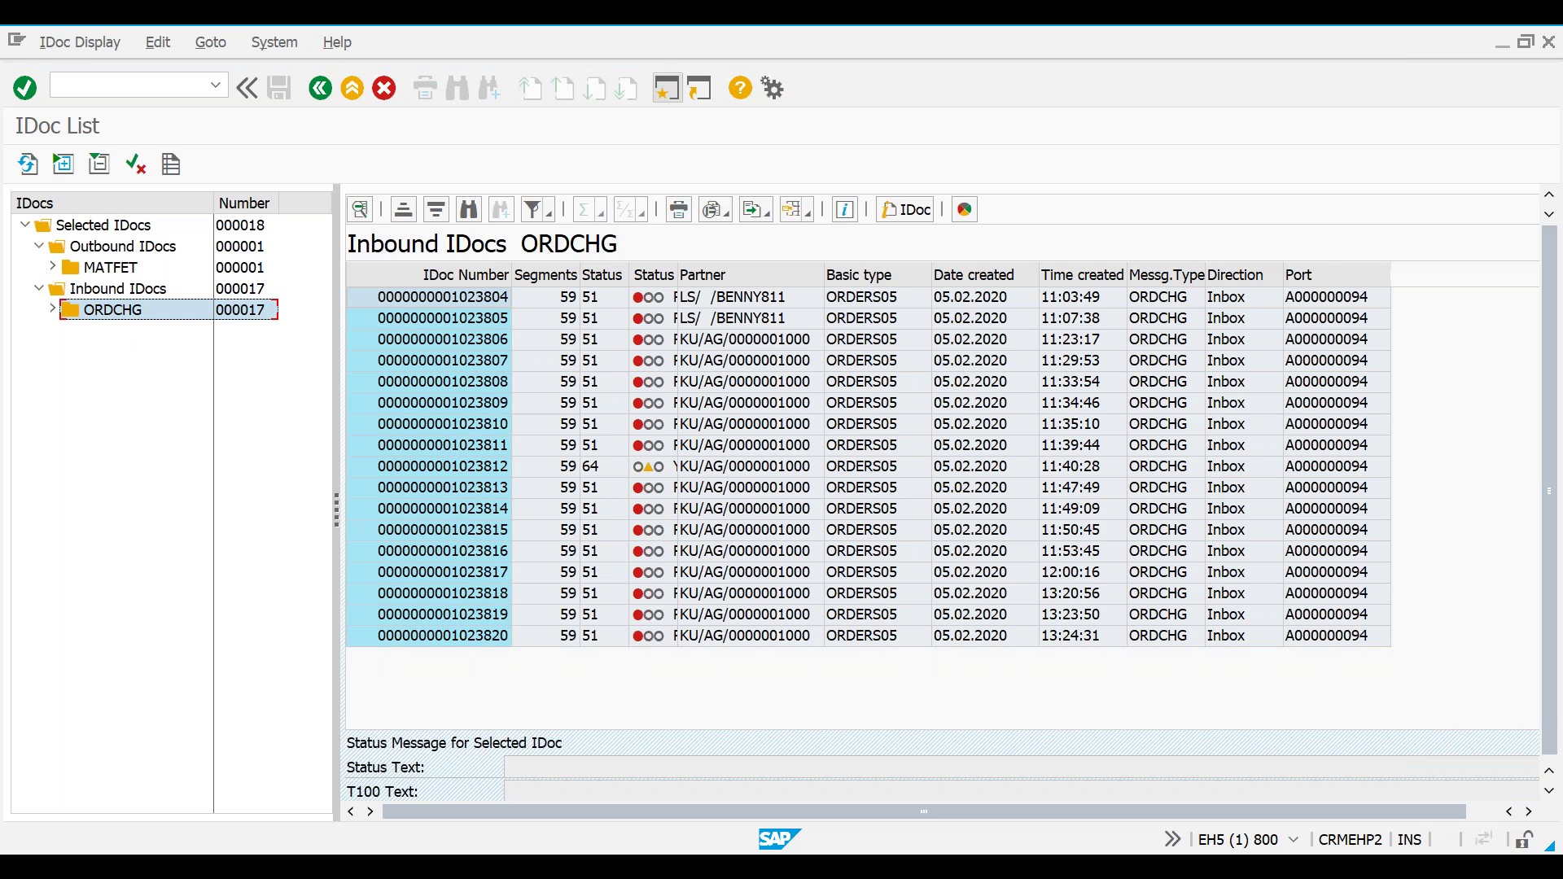
{"action": "left_click", "coordinate": [474, 634]}
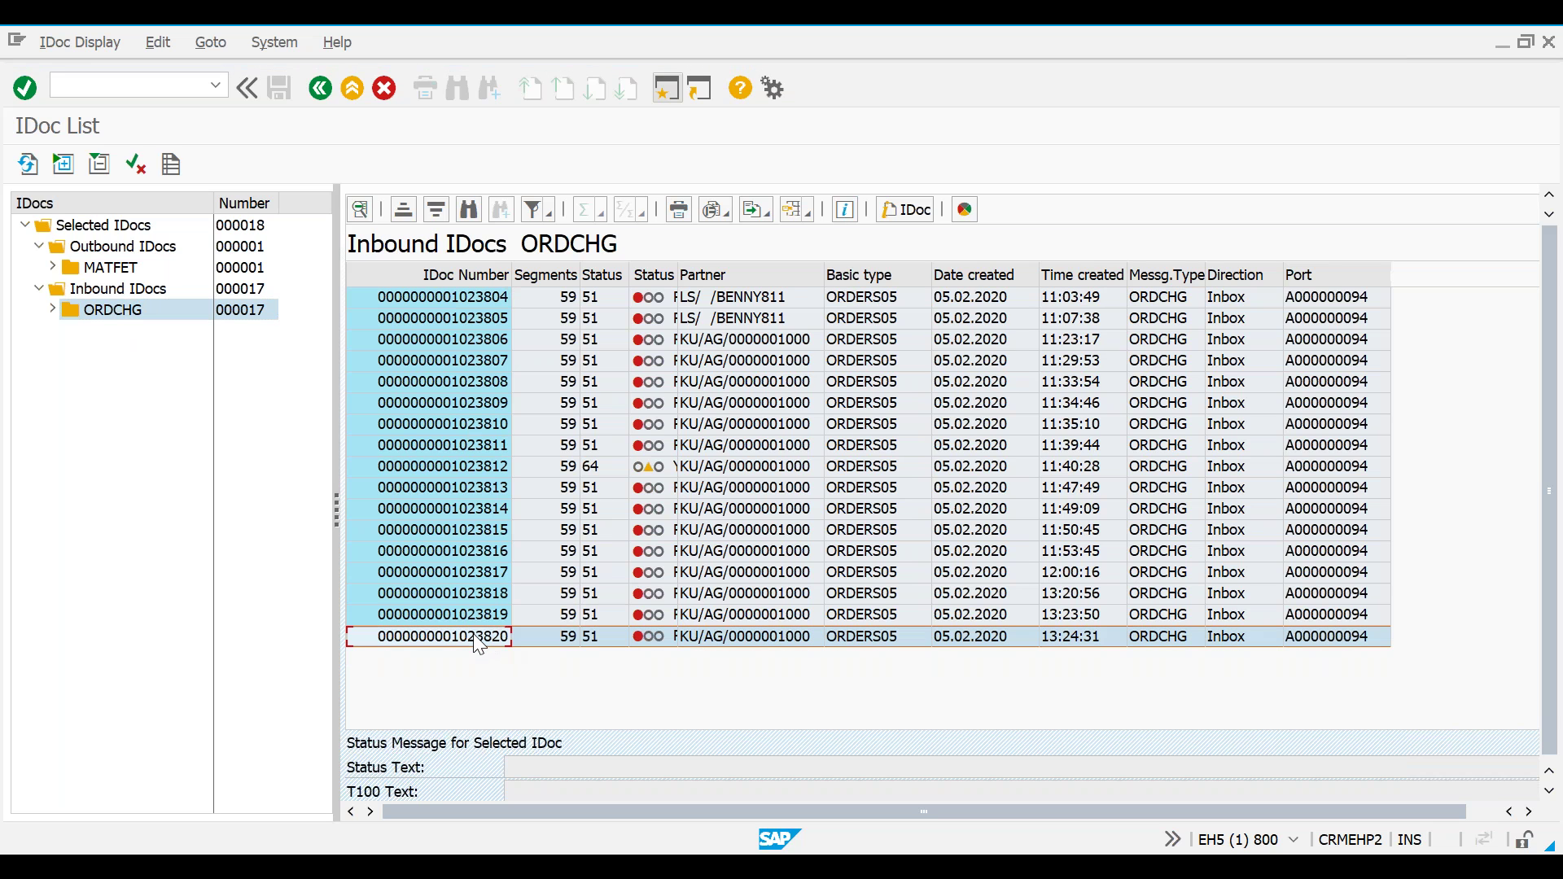
{"action": "double_click", "coordinate": [474, 634]}
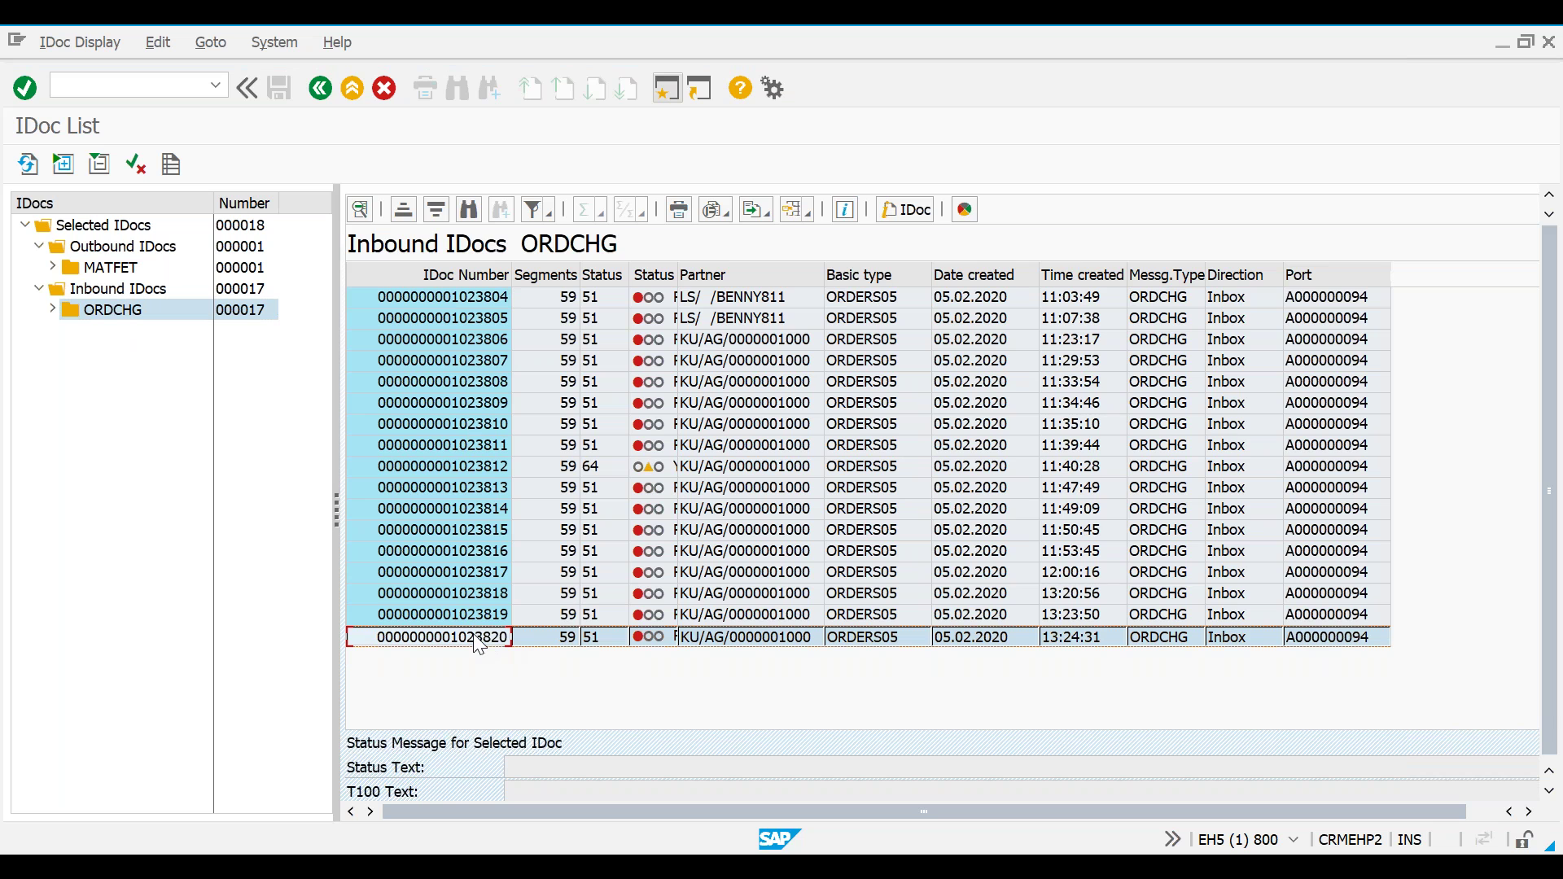
Open the IDoc test tool WE19 in a new session and load existing IDoc 1023820 as the test template.
{"action": "left_click", "coordinate": [665, 89]}
{"action": "type", "text": "we19"}
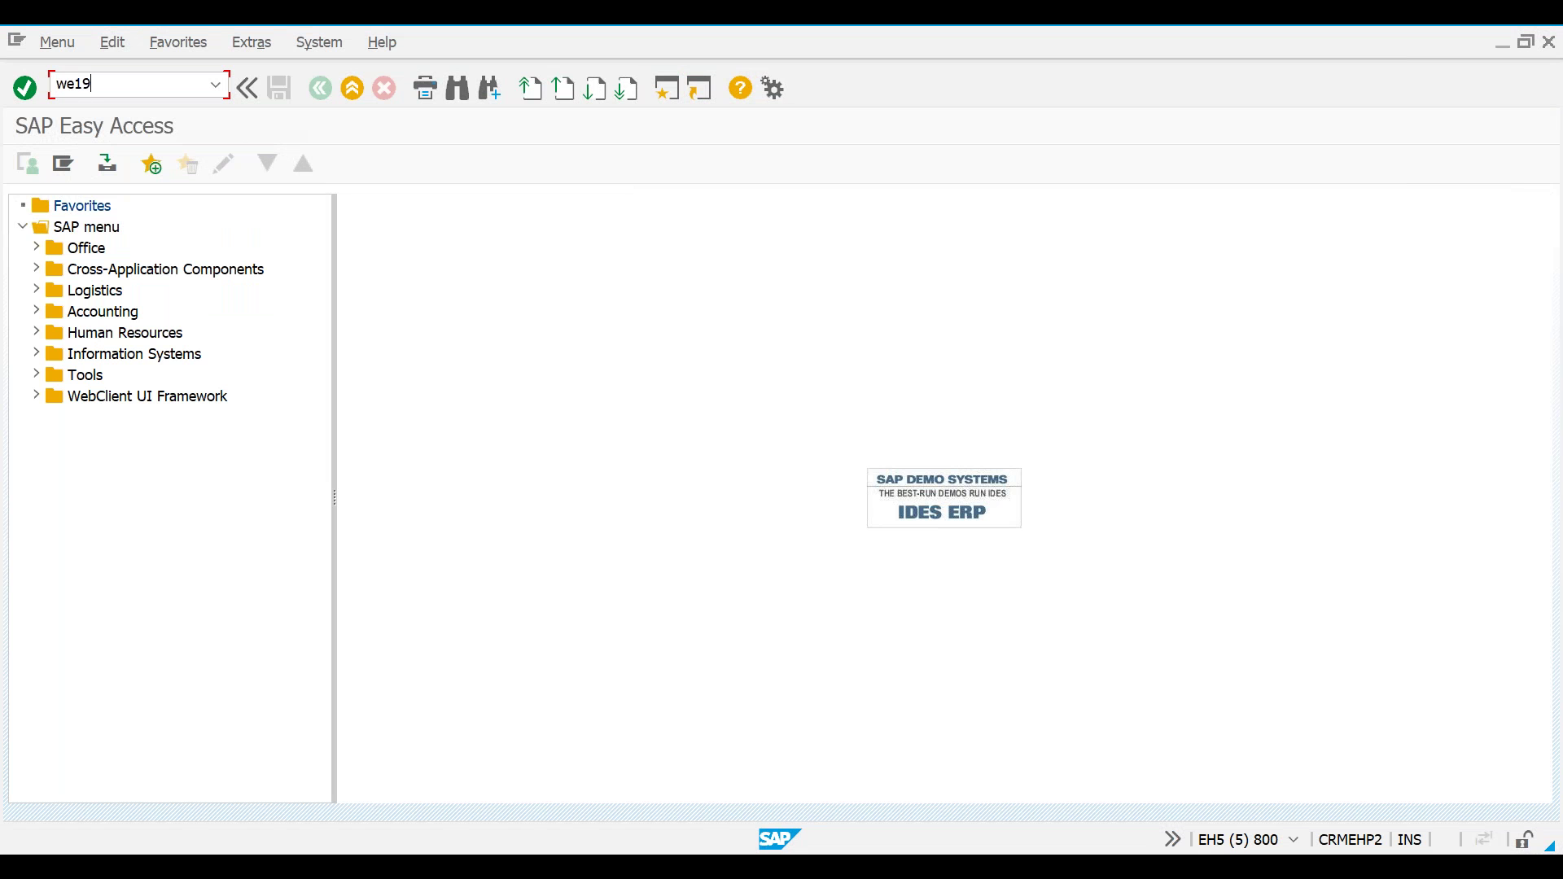
{"action": "key", "text": "Return"}
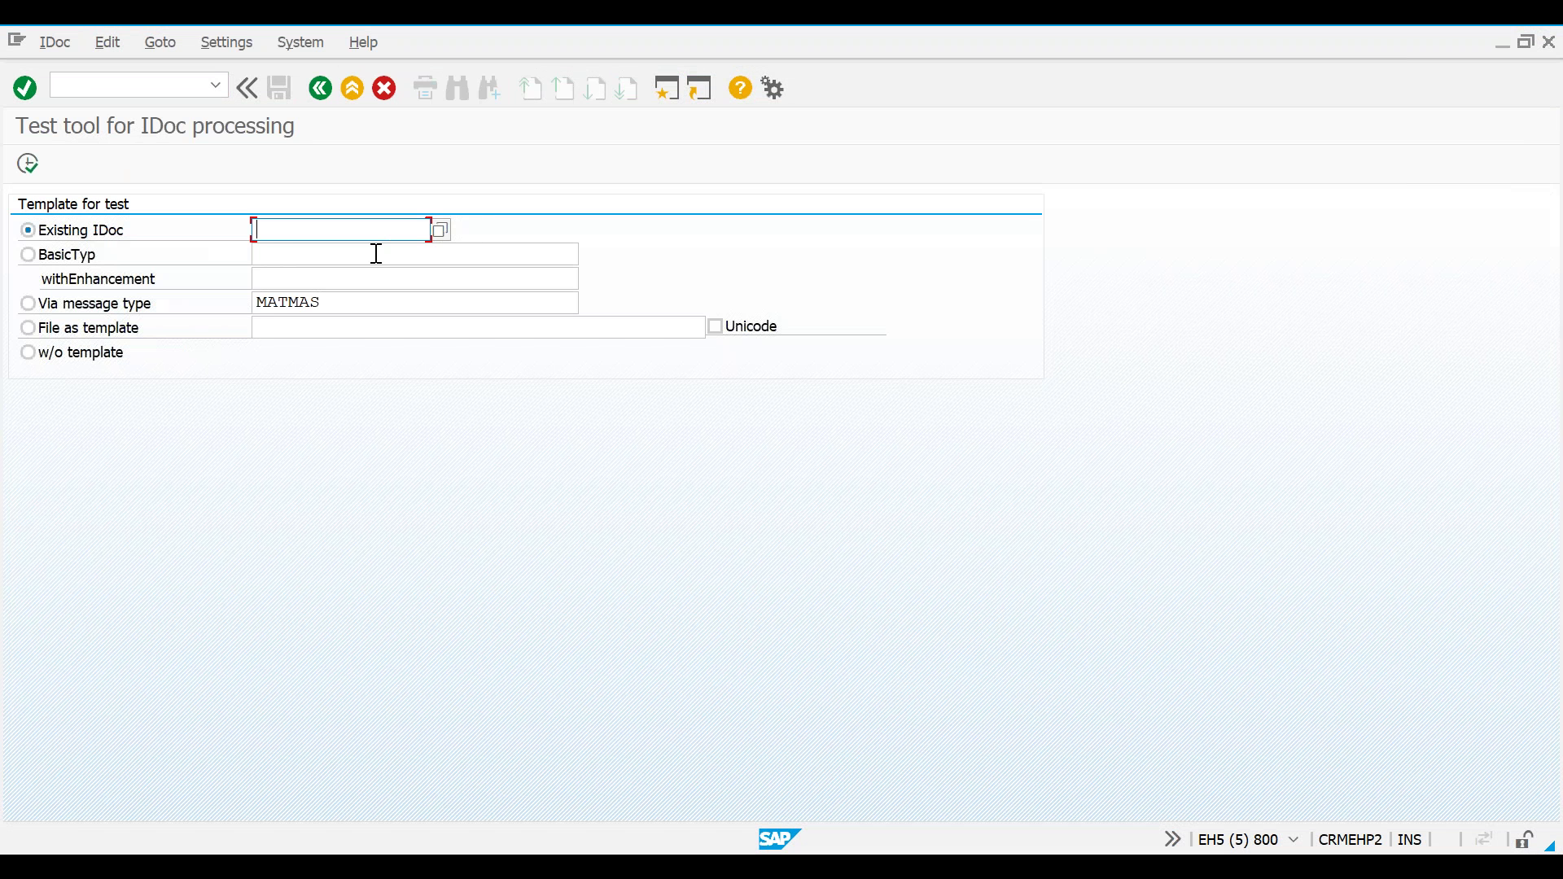
{"action": "left_click", "coordinate": [332, 231]}
{"action": "key", "text": "Down"}
{"action": "key", "text": "Return"}
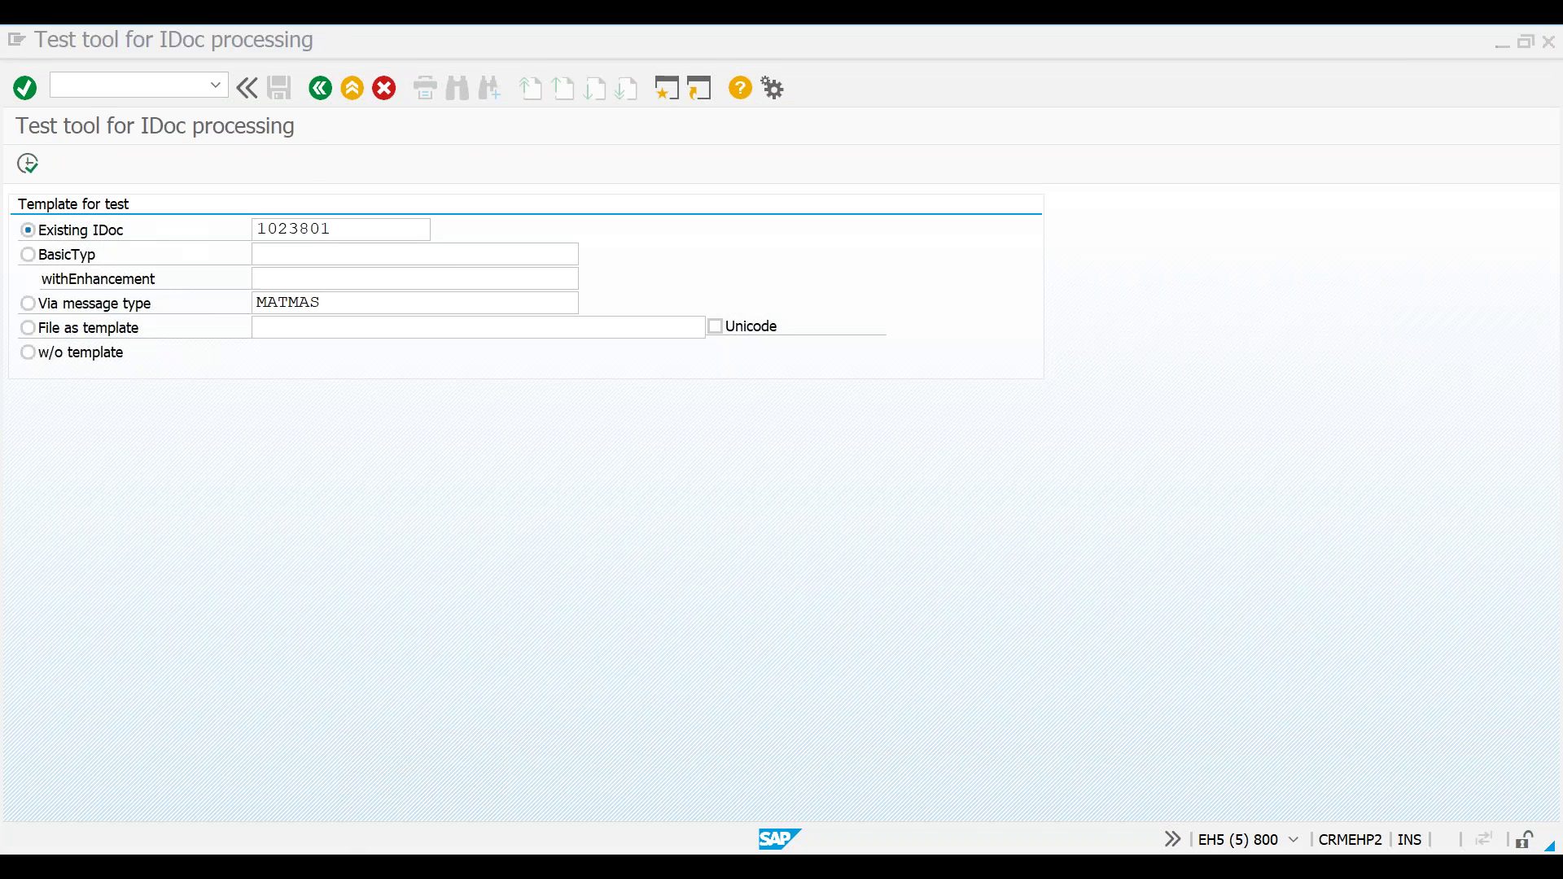
{"action": "key", "text": "BackSpace"}
{"action": "key", "text": "BackSpace"}
{"action": "type", "text": "20"}
{"action": "key", "text": "Return"}
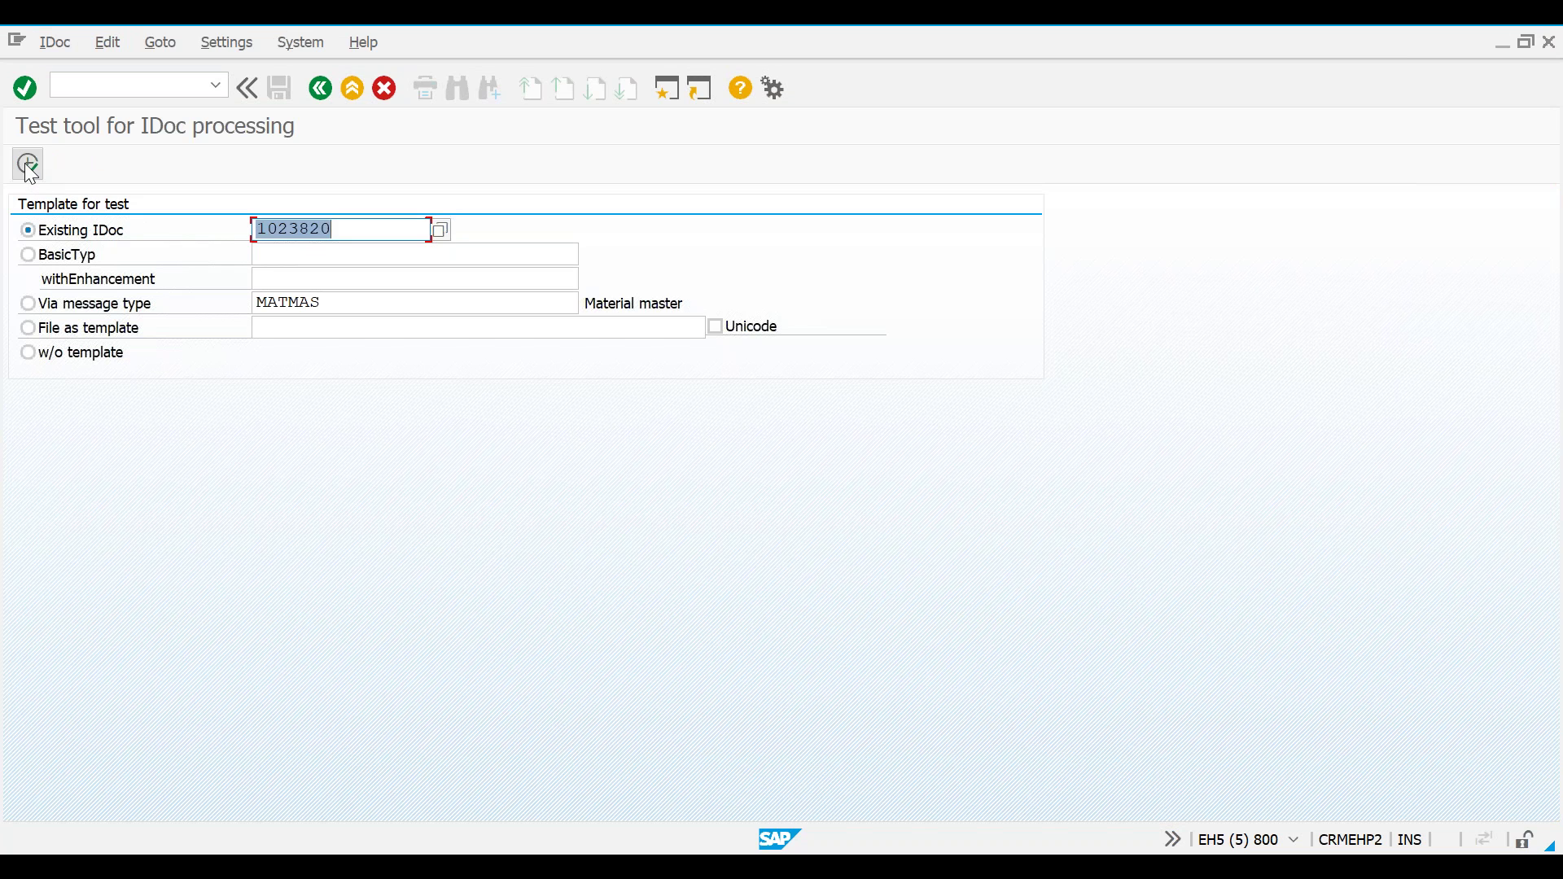
{"action": "left_click", "coordinate": [28, 167]}
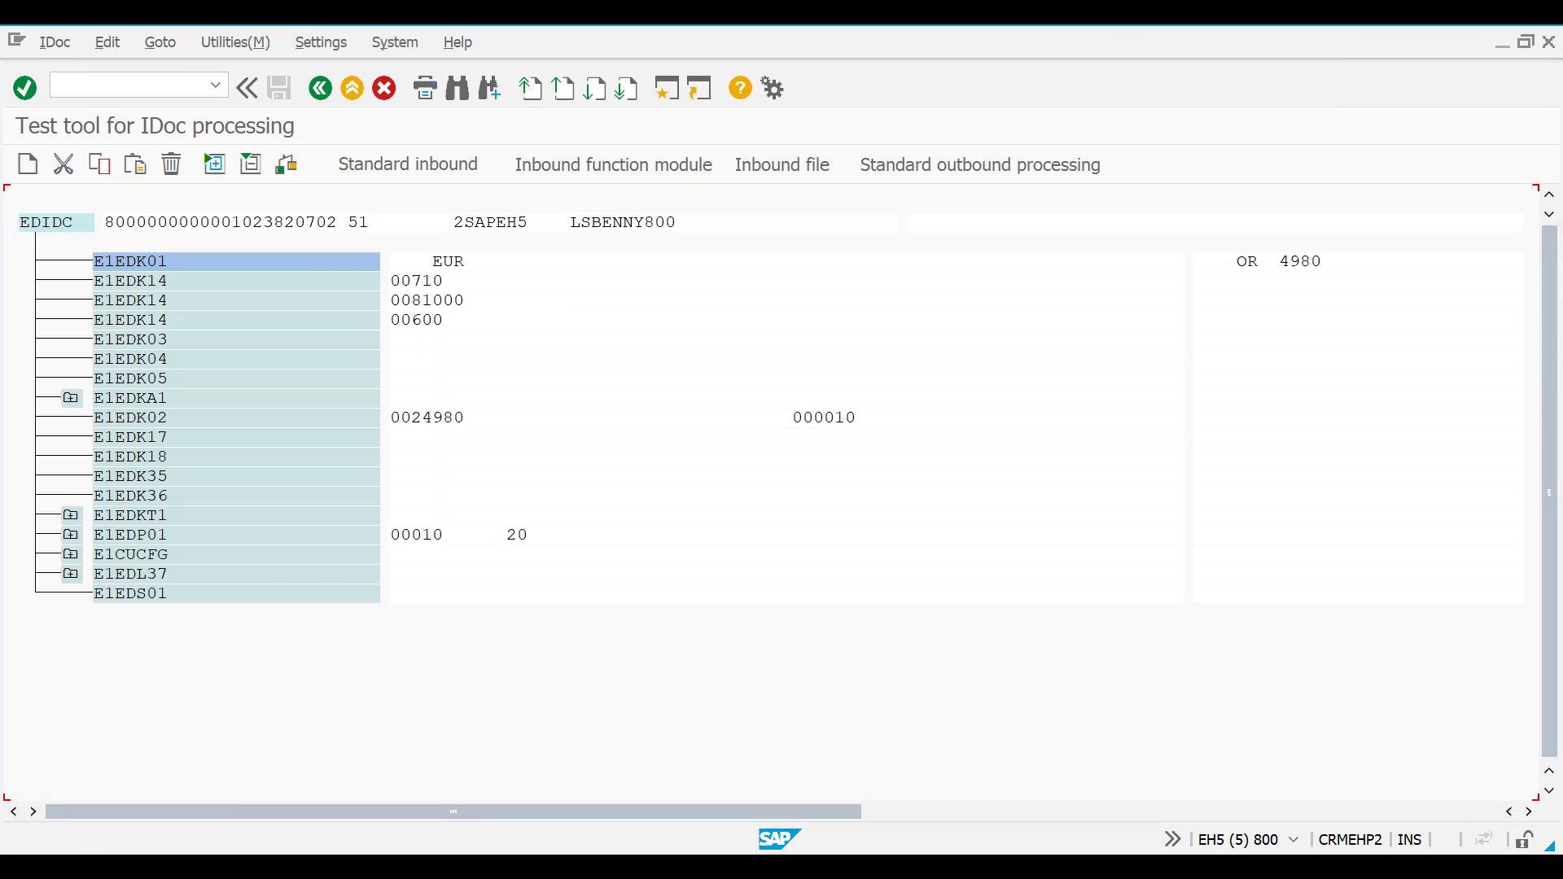
Expand item segment E1EDP01 and check the E1EDP19 data record with material M-17, leaving its values as they are.
{"action": "left_click", "coordinate": [71, 534]}
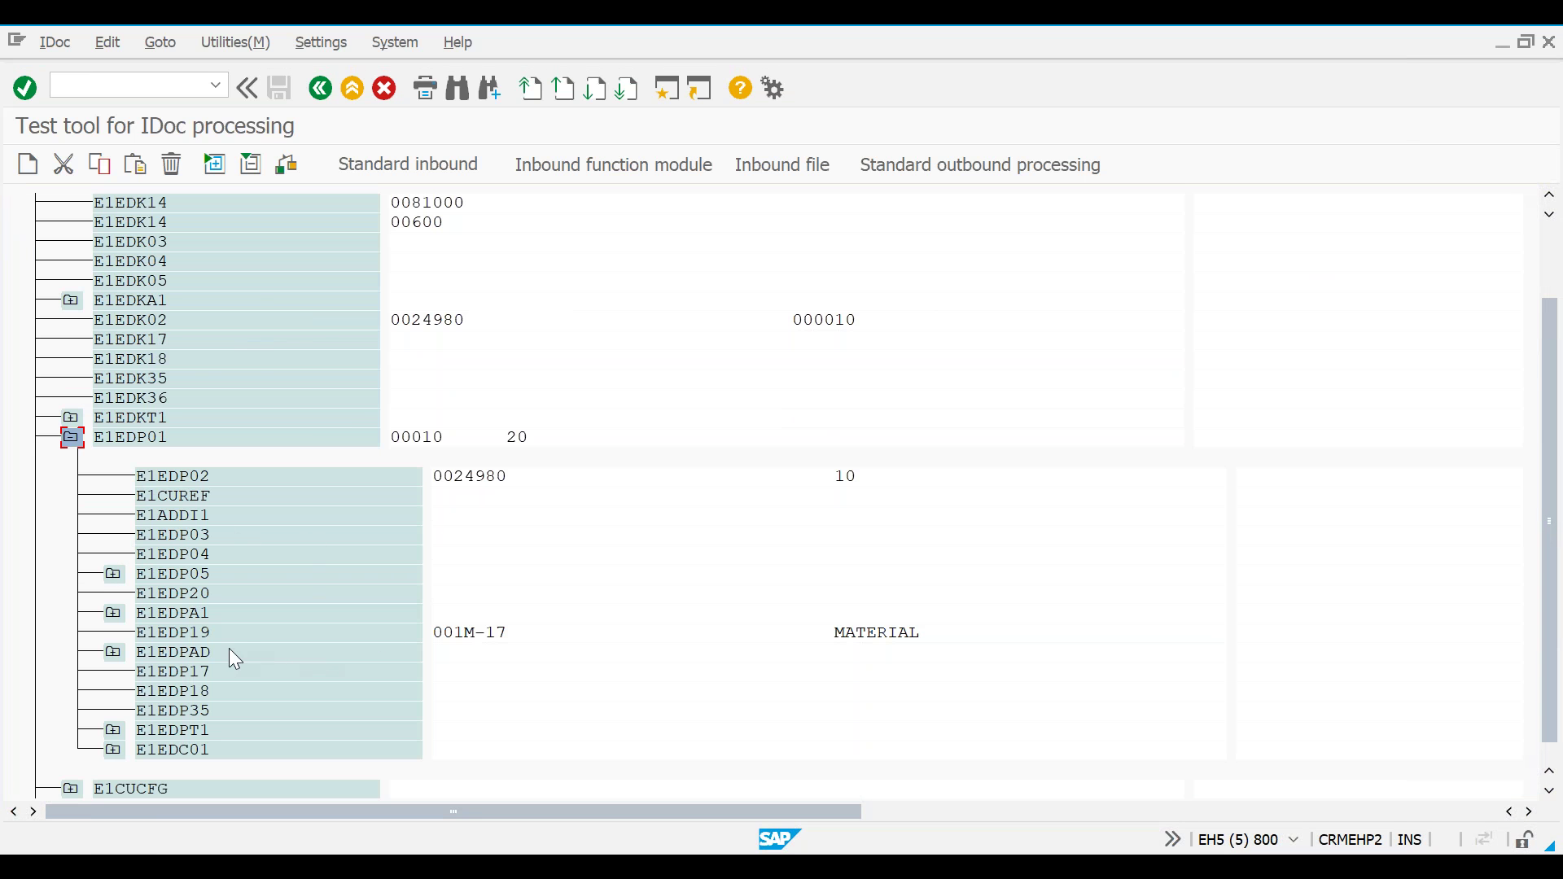
{"action": "double_click", "coordinate": [188, 633]}
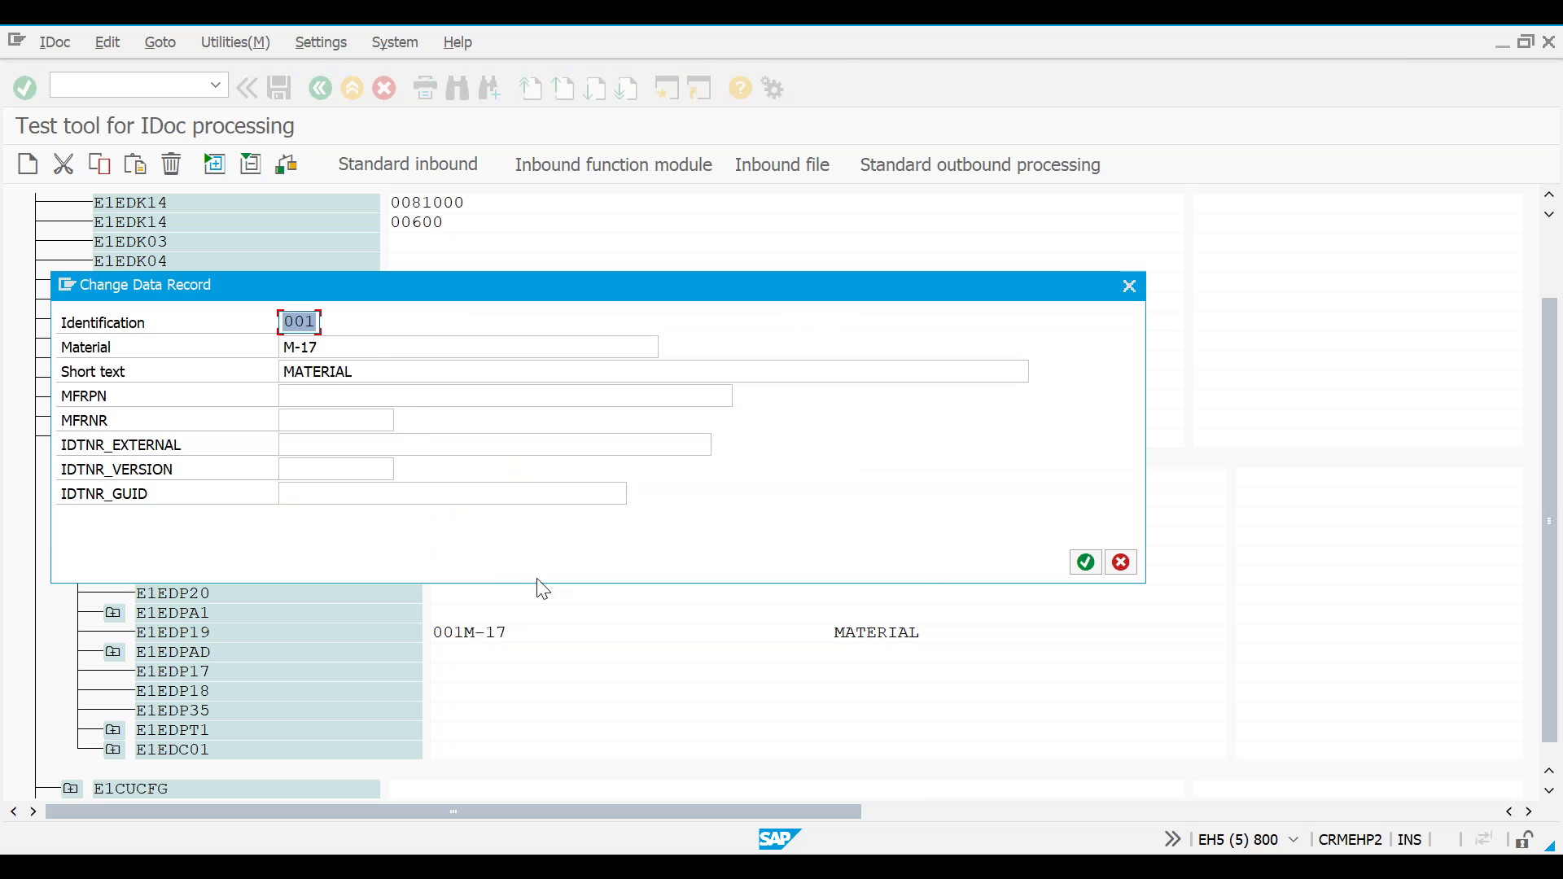
{"action": "double_click", "coordinate": [374, 371]}
{"action": "left_click", "coordinate": [1096, 560]}
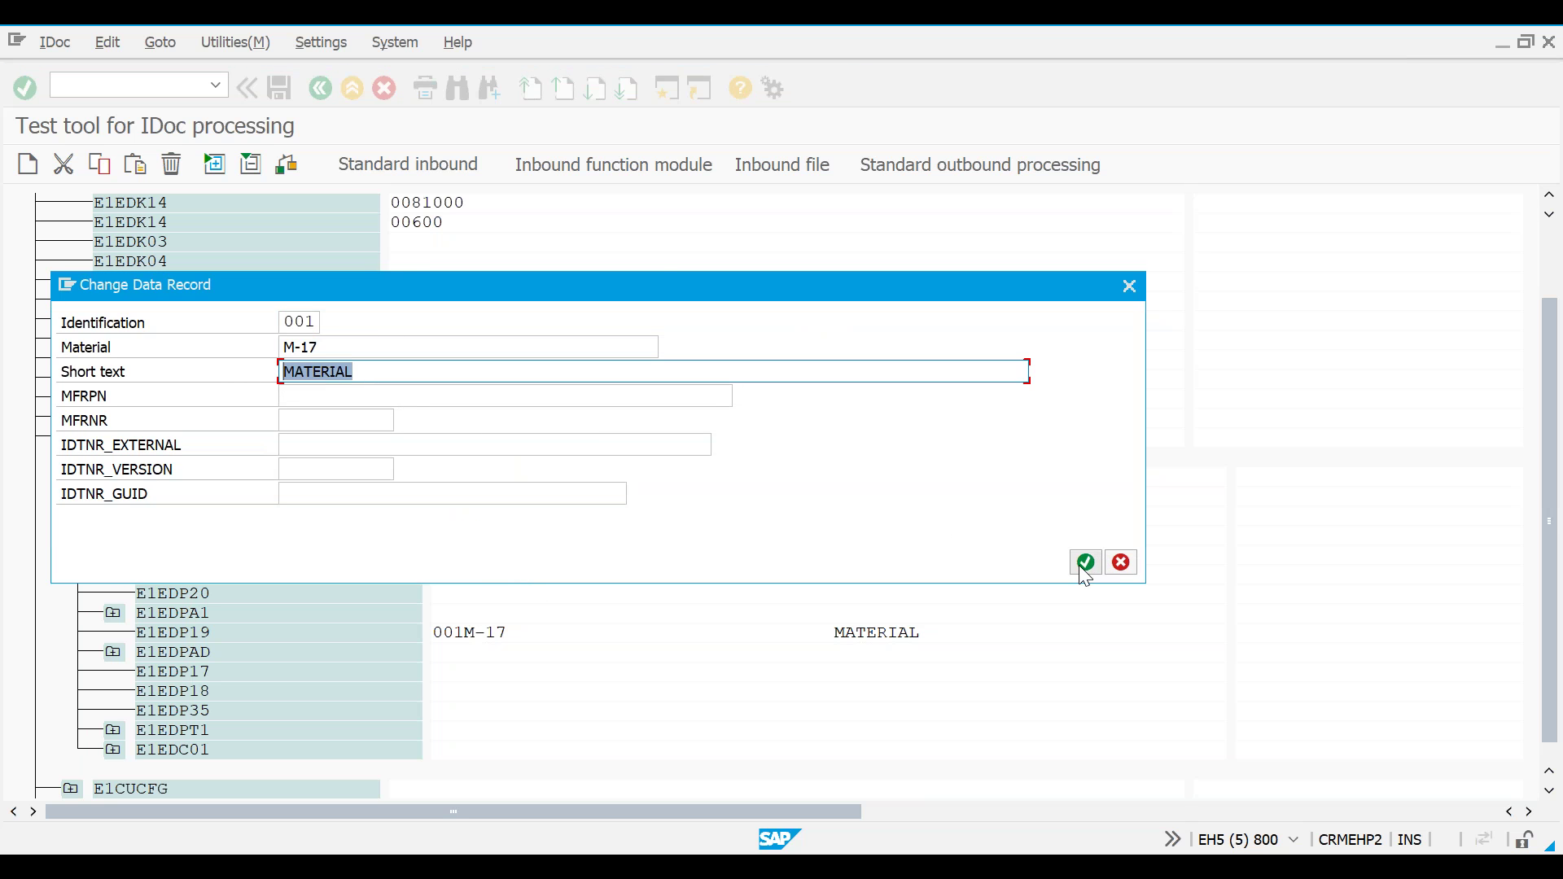
Process the test IDoc through standard inbound, resume the run from the debugger, acknowledge the transfer message and leave the test tool.
{"action": "left_click", "coordinate": [446, 168]}
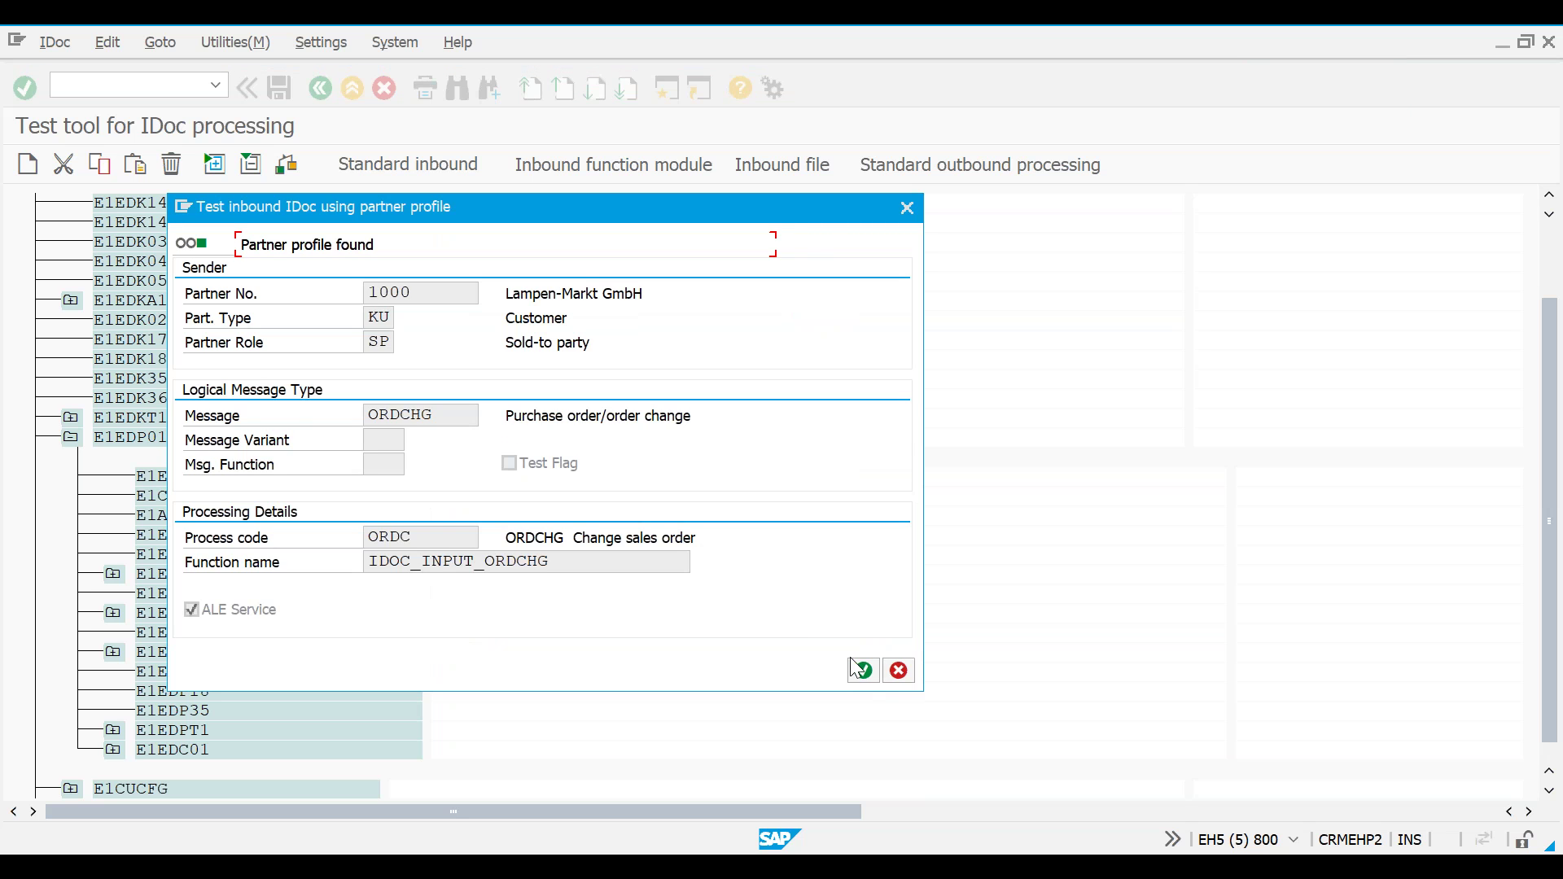
{"action": "left_click", "coordinate": [867, 680]}
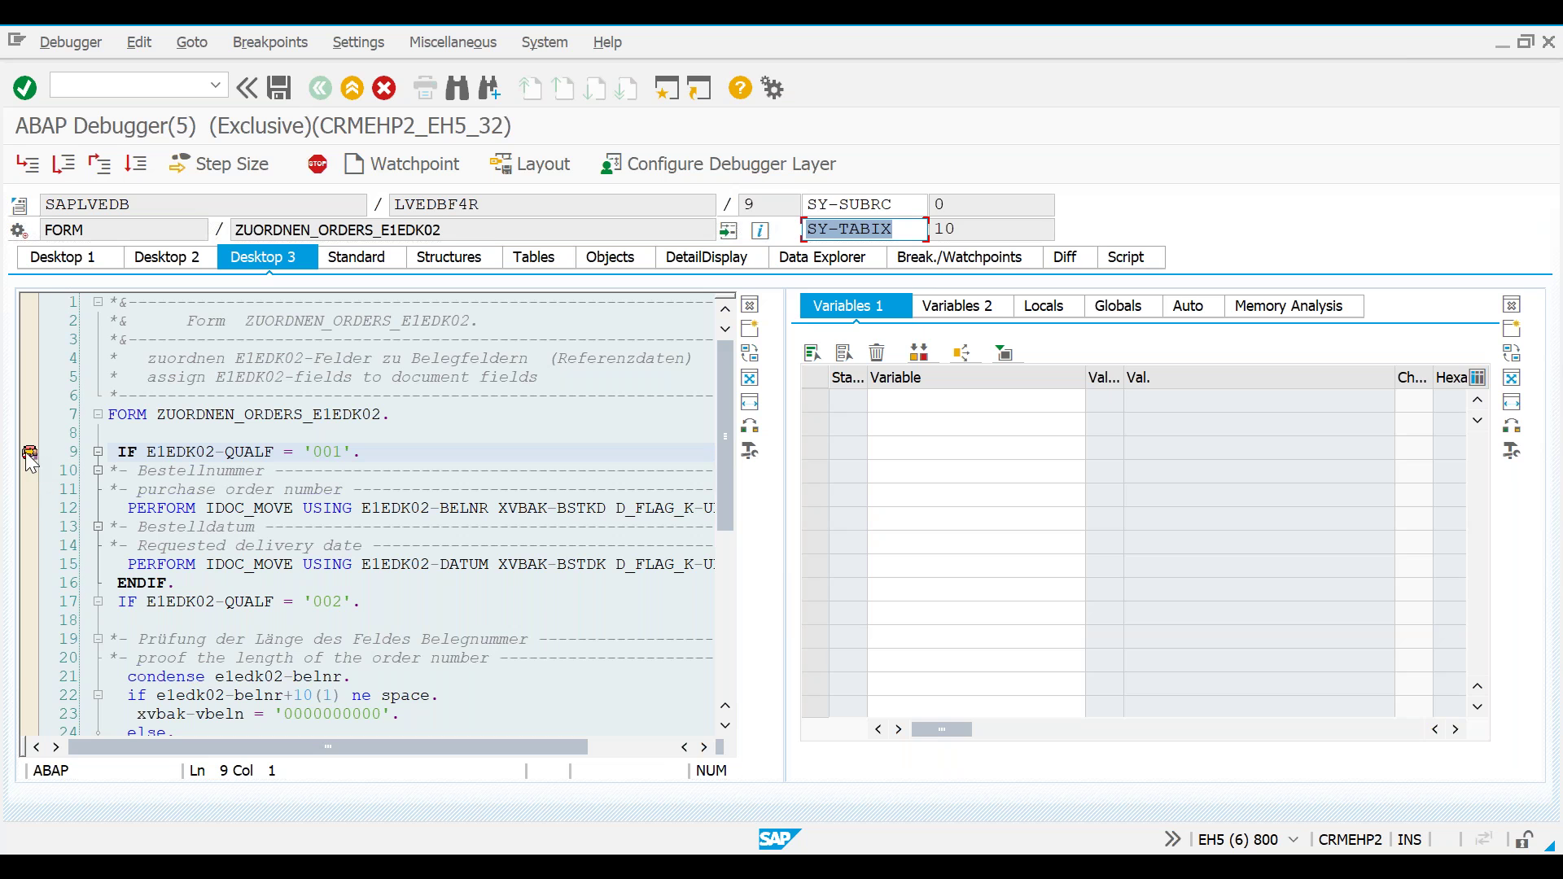
{"action": "left_click", "coordinate": [136, 164]}
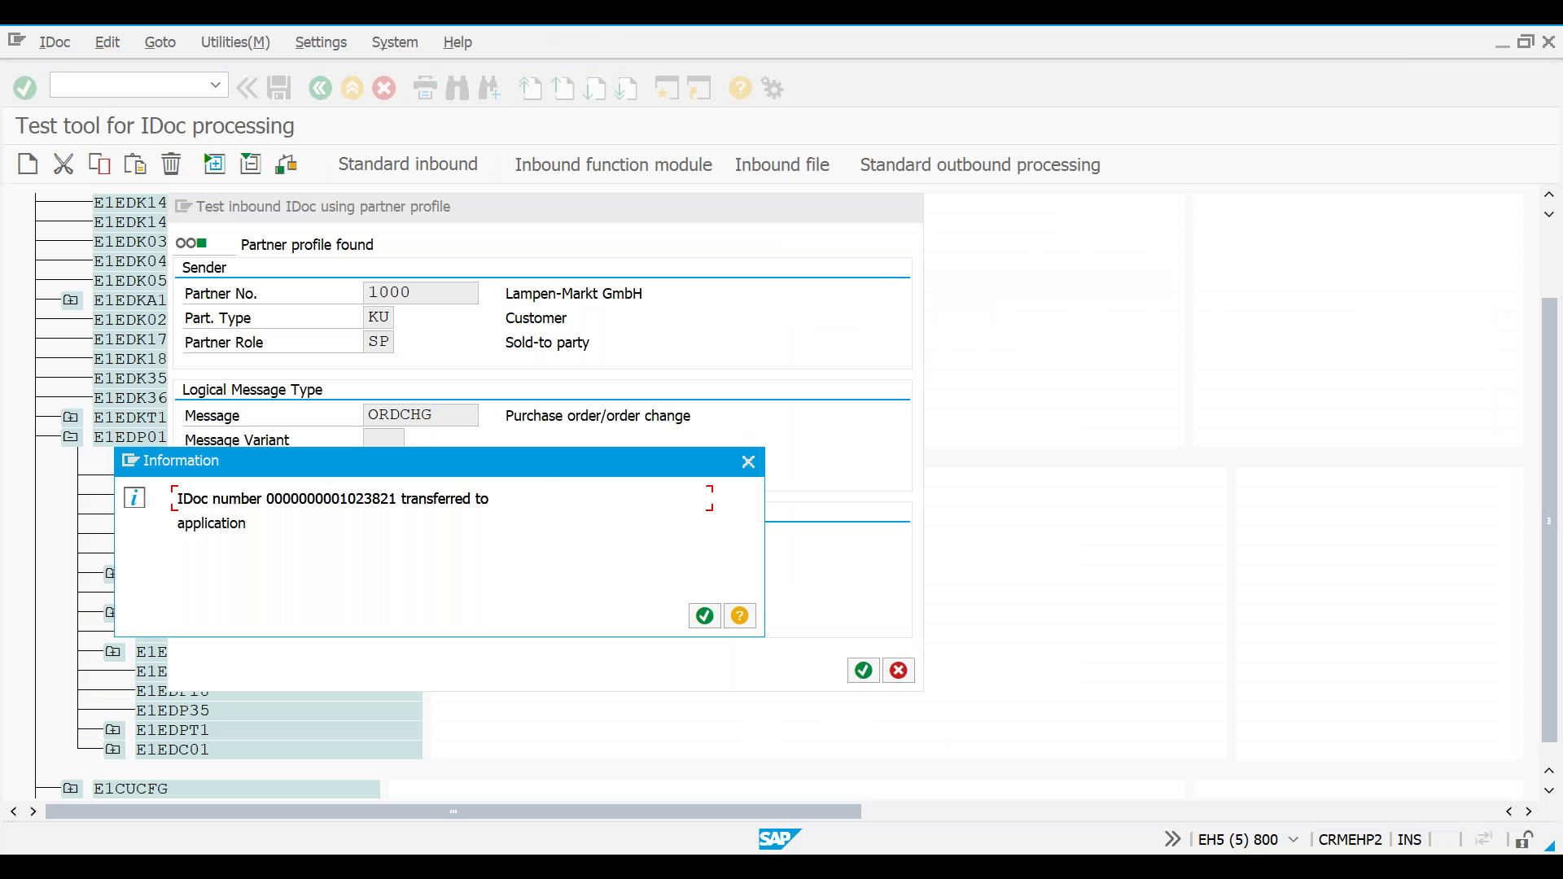
{"action": "left_click", "coordinate": [705, 618]}
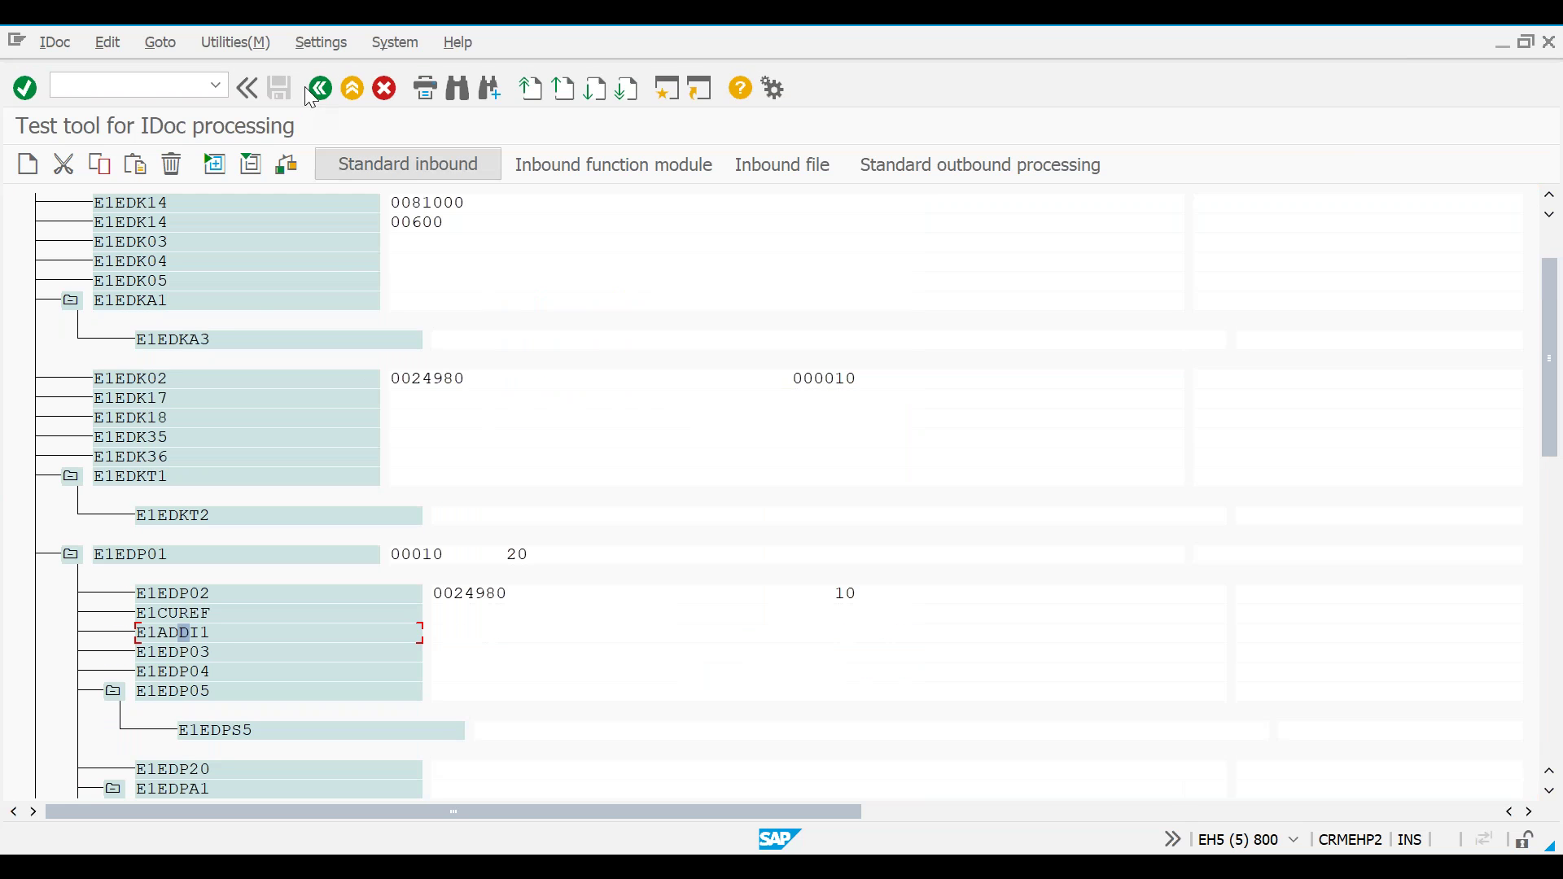
{"action": "left_click", "coordinate": [321, 89]}
{"action": "left_click", "coordinate": [320, 88]}
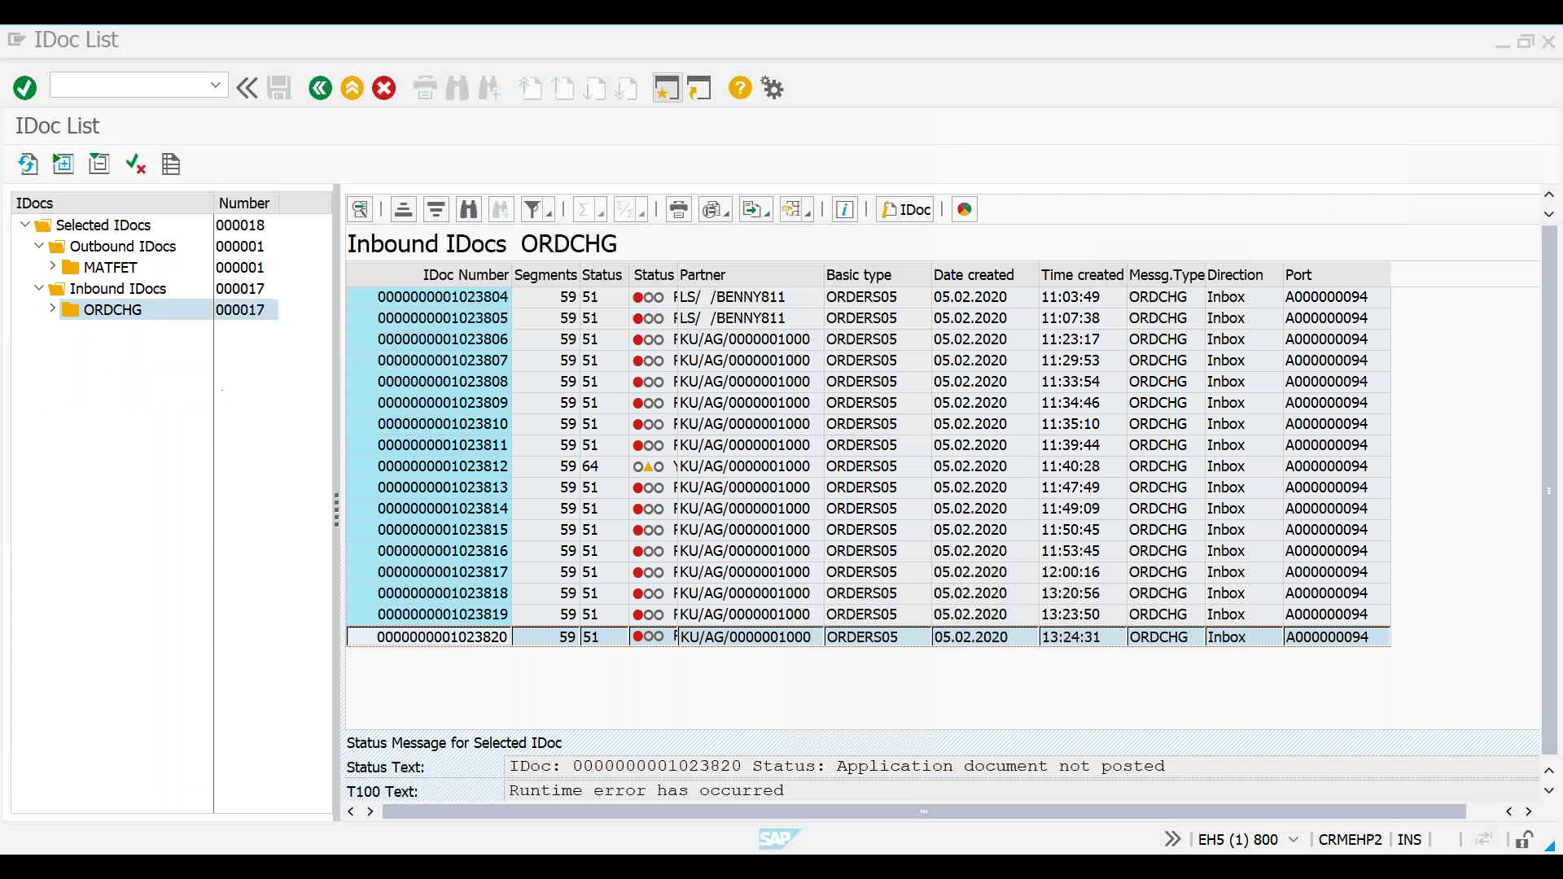
Refresh the IDoc List, select inbound ORDCHG IDoc 1023821 and read its status message text.
{"action": "key", "text": "F5"}
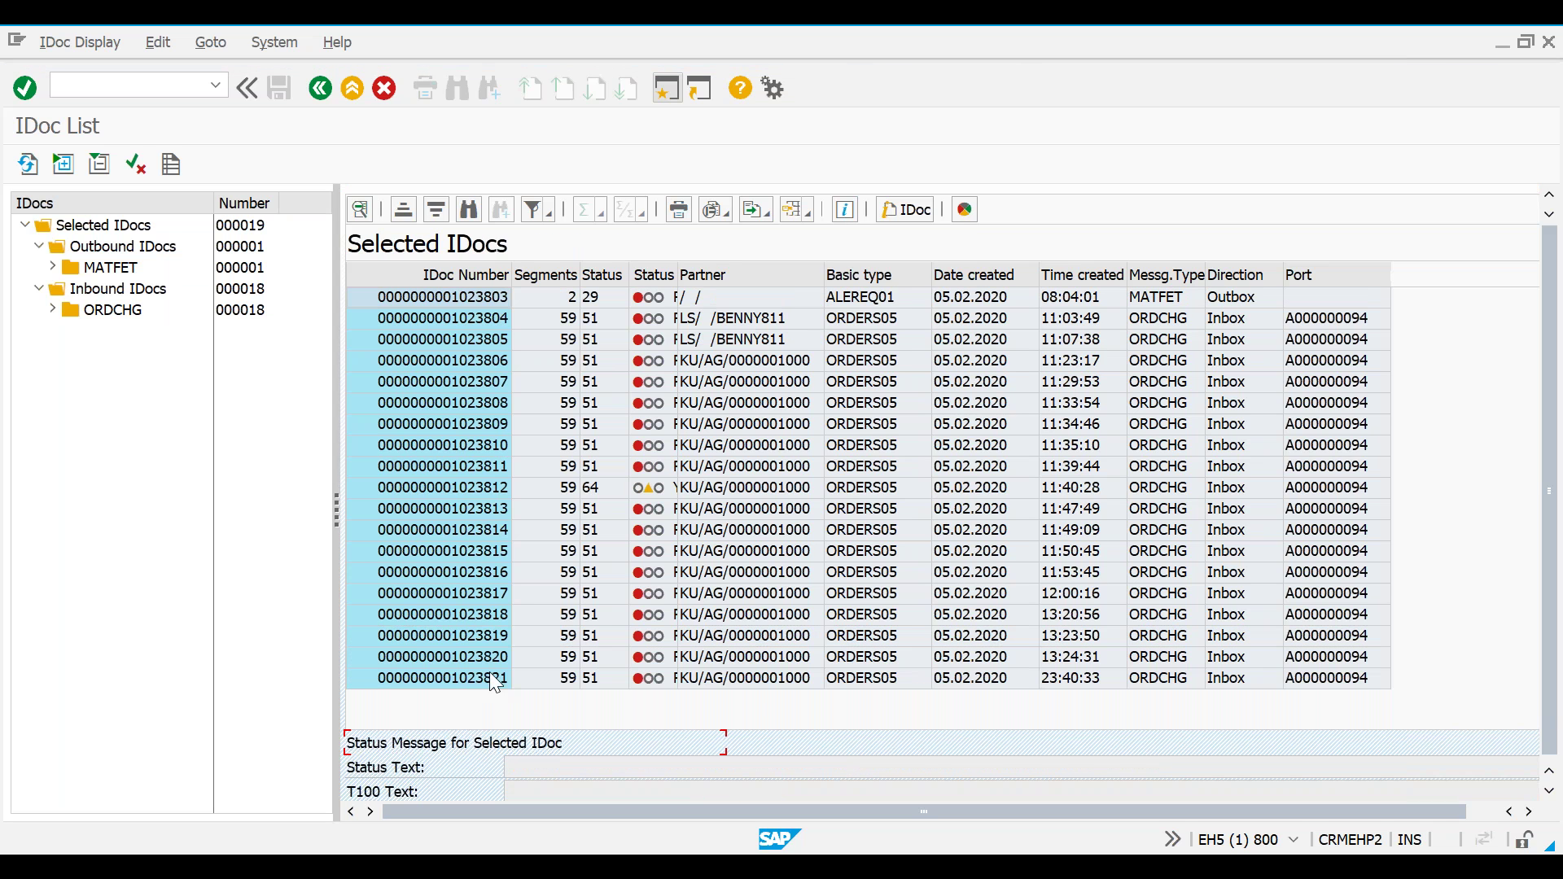
{"action": "left_click", "coordinate": [464, 678]}
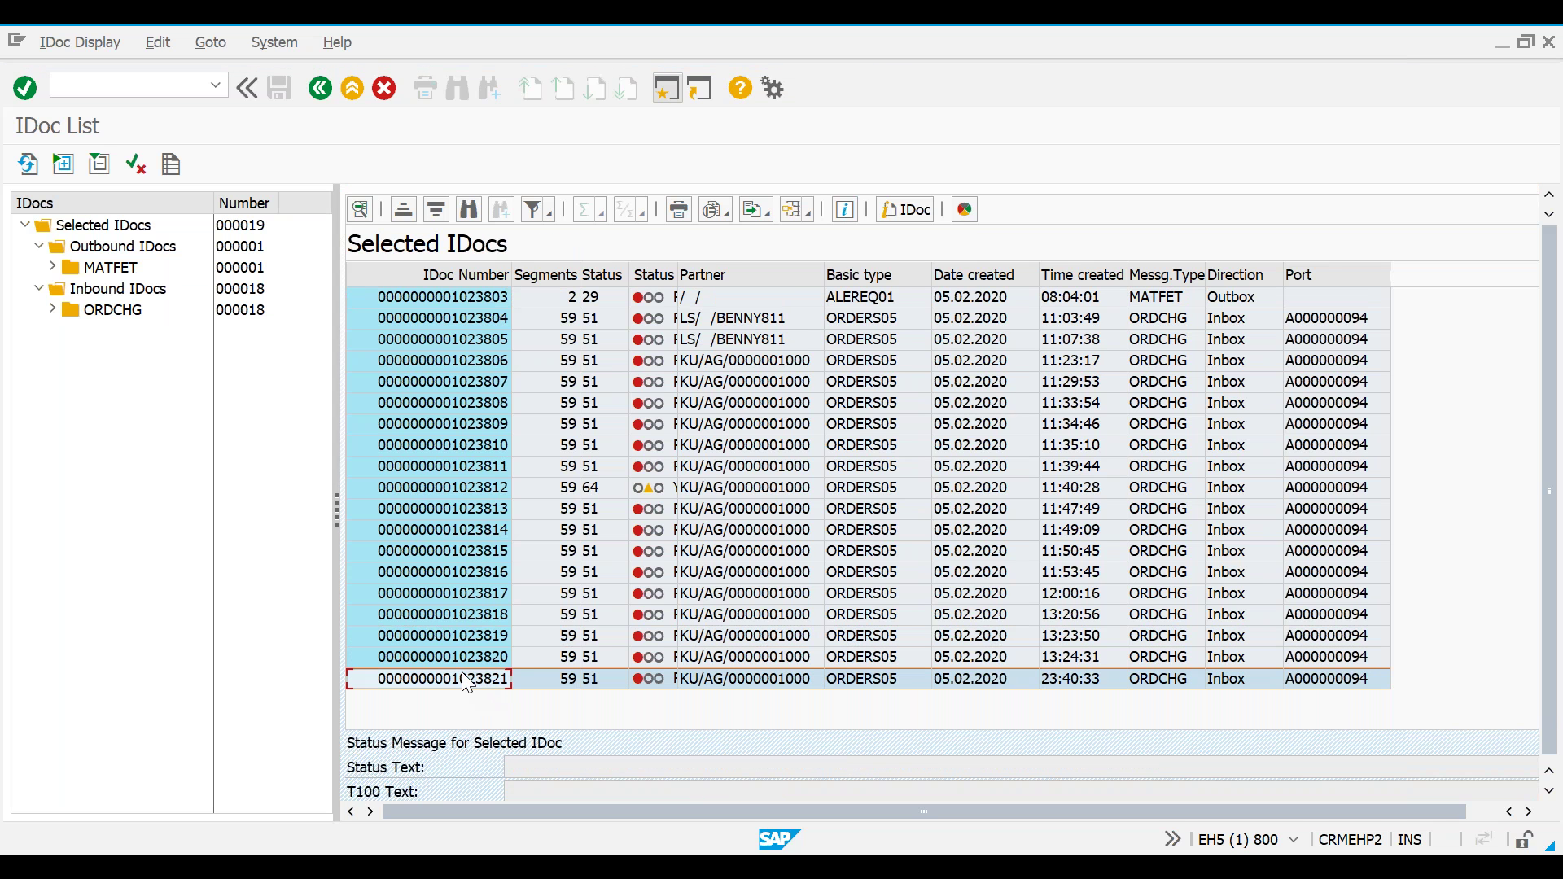
{"action": "left_click", "coordinate": [468, 682]}
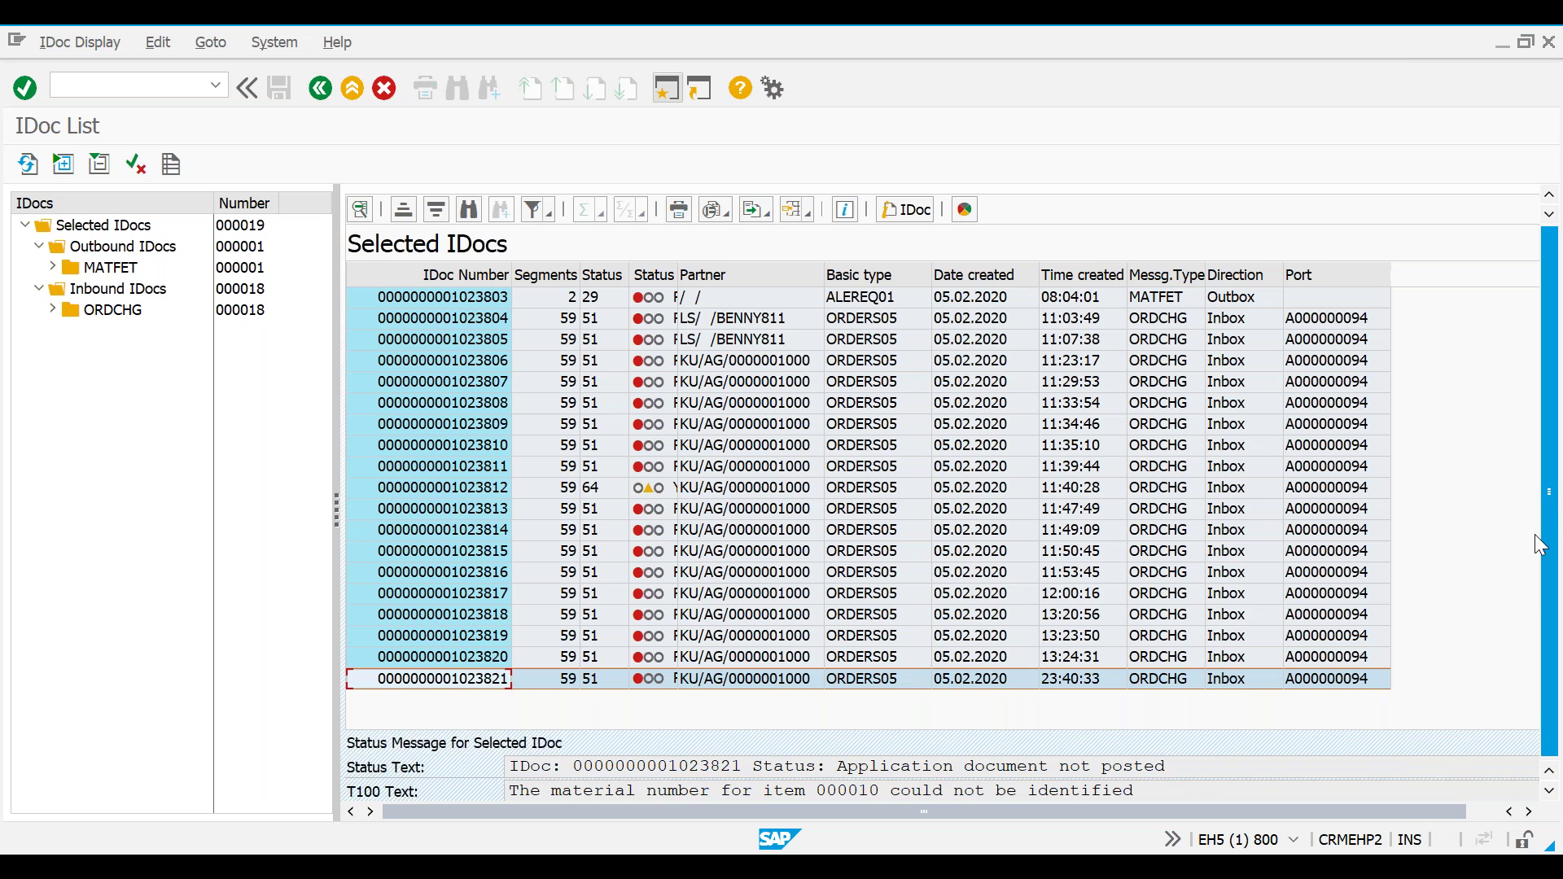
{"action": "left_click_drag", "start_coordinate": [551, 788], "coordinate": [1131, 786]}
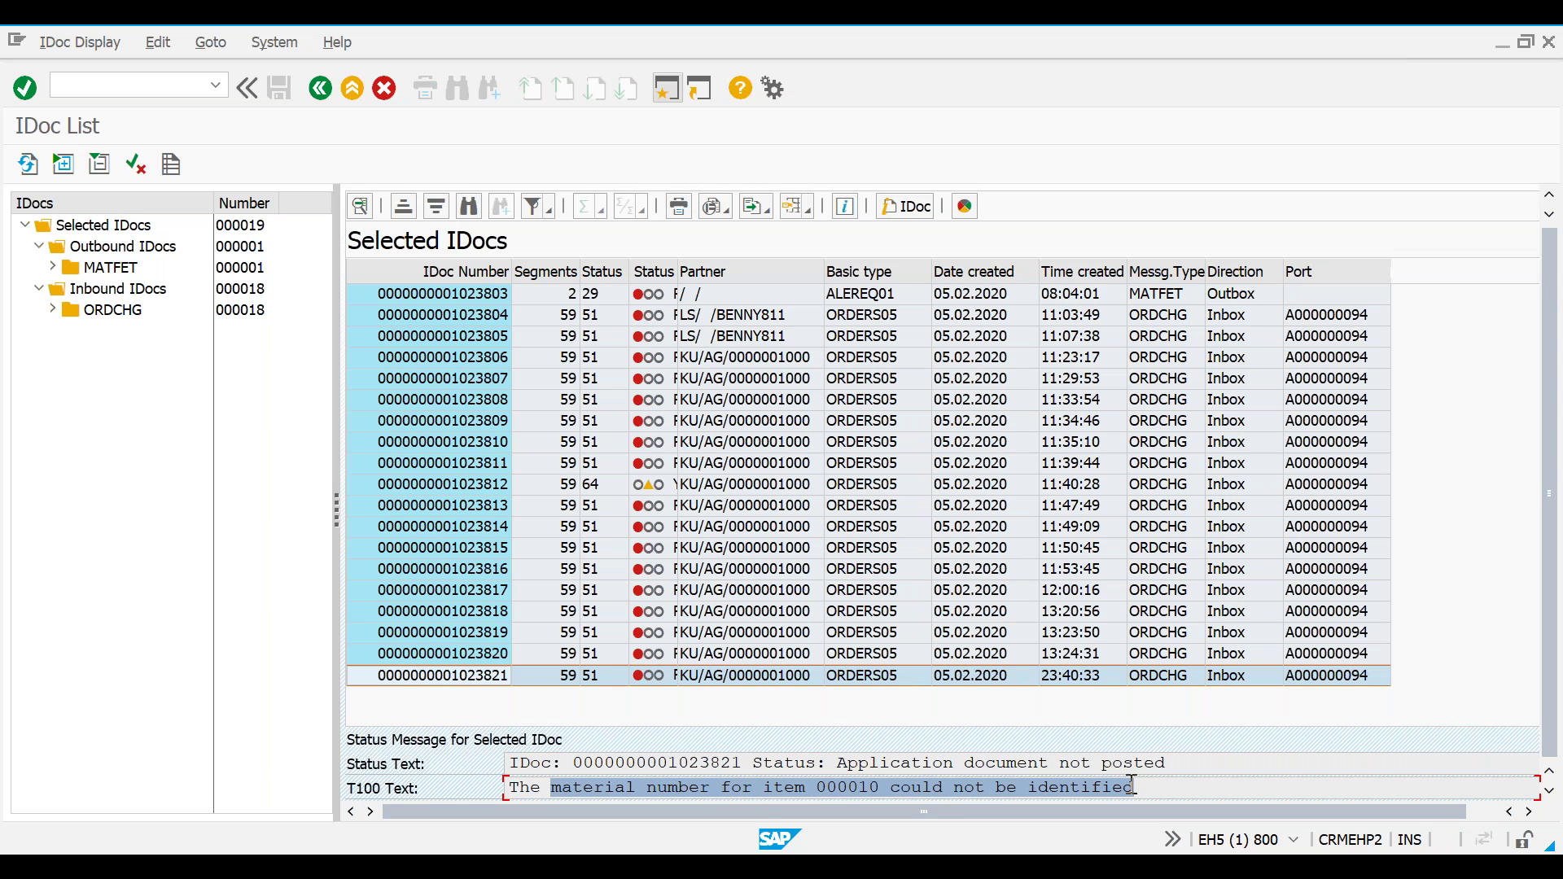
Open General Table Display SE16N in a new session and load table VBAP.
{"action": "left_click", "coordinate": [667, 87]}
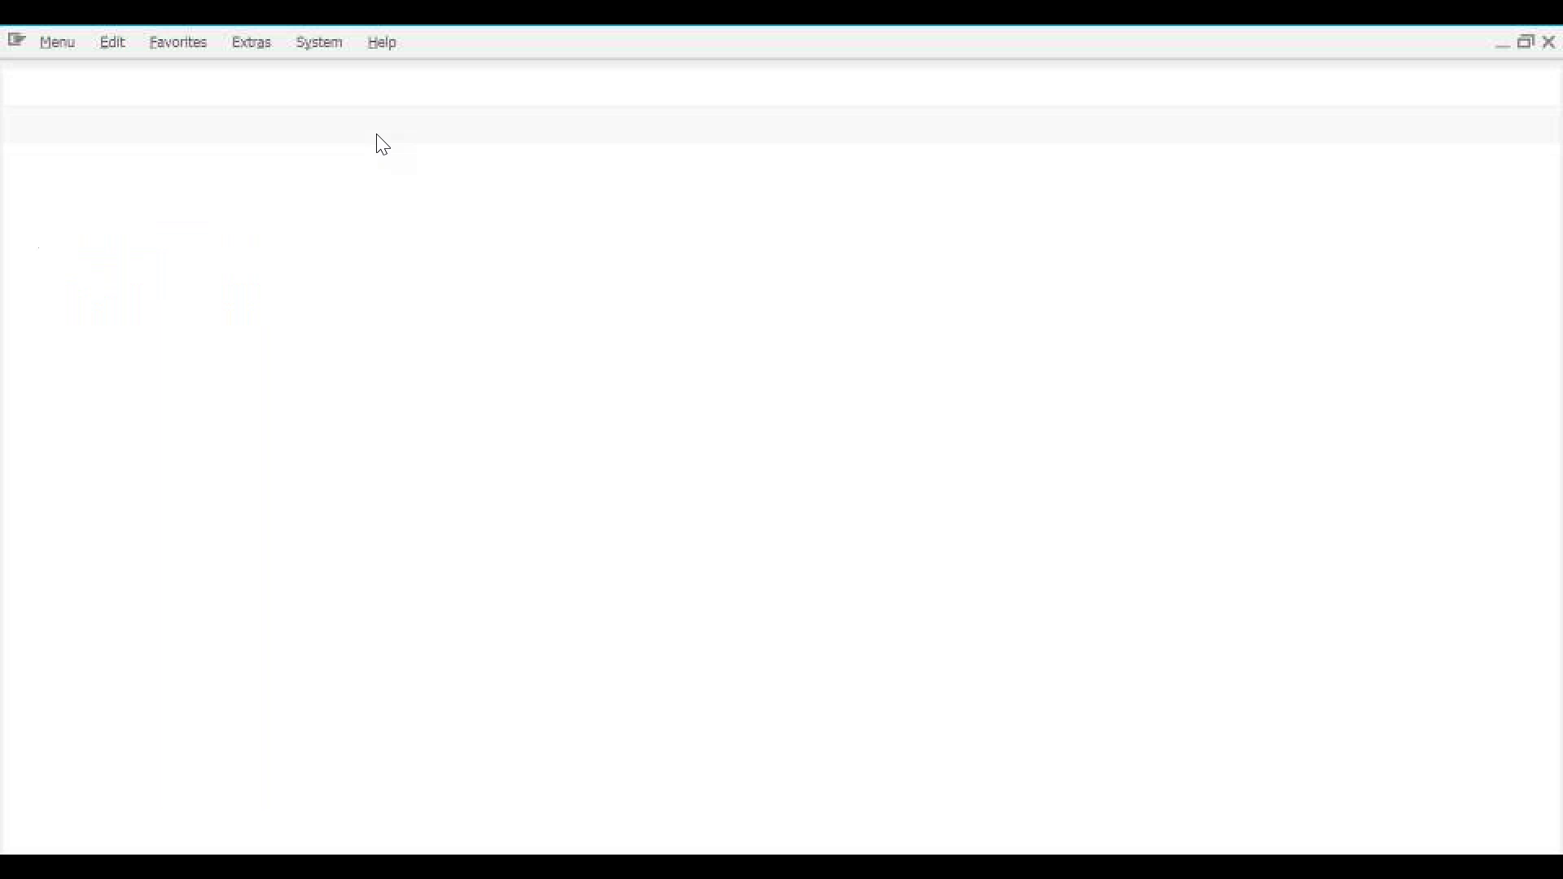
{"action": "type", "text": "se16n"}
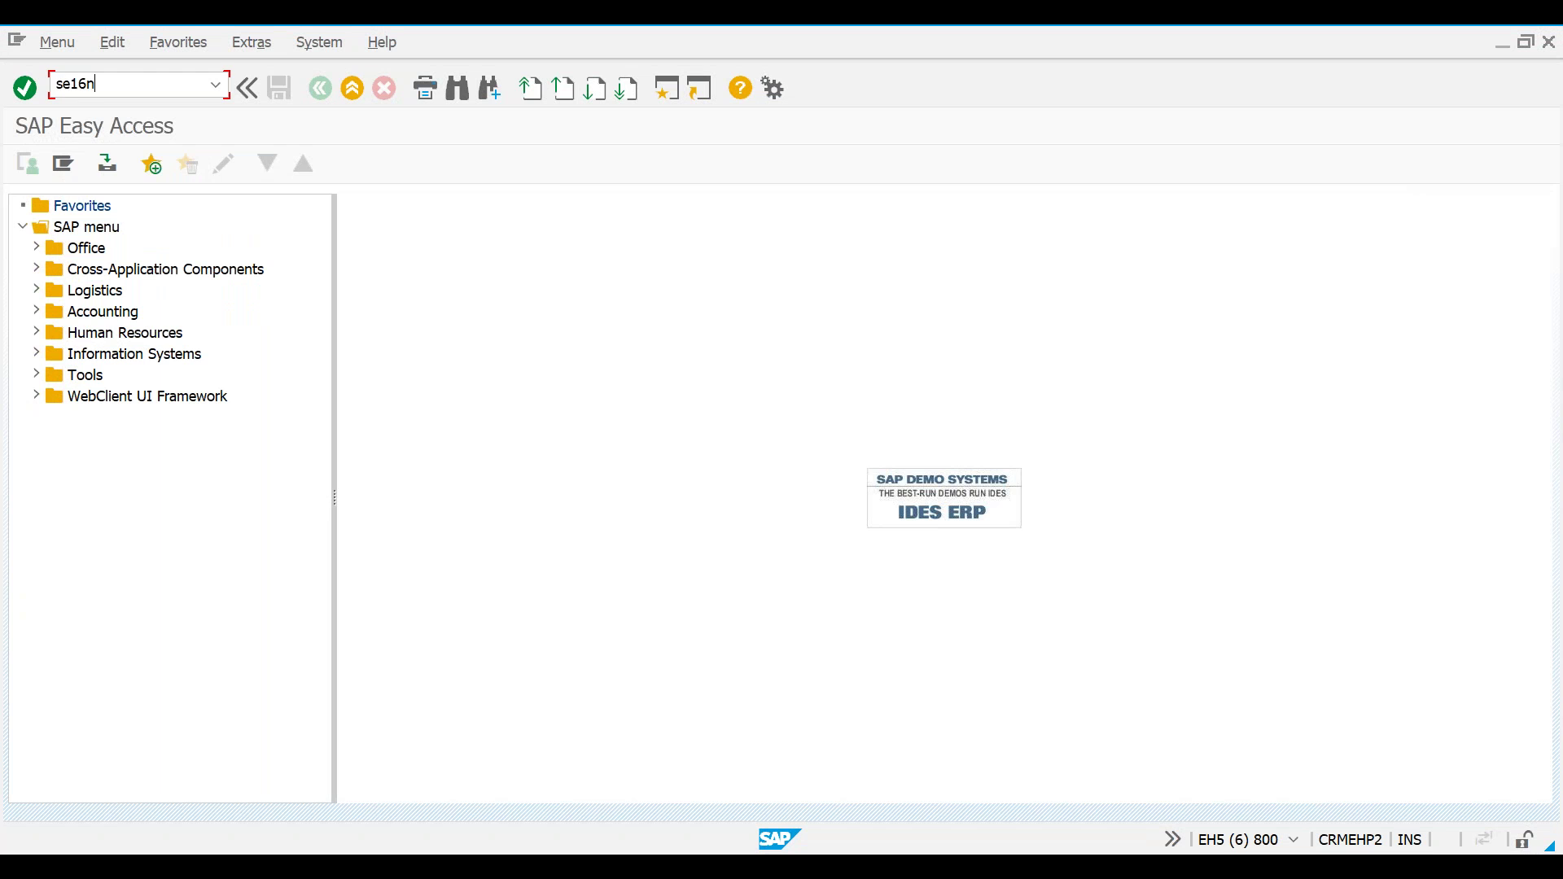
{"action": "key", "text": "Return"}
{"action": "key", "text": "Delete"}
{"action": "type", "text": "vbap"}
{"action": "key", "text": "Return"}
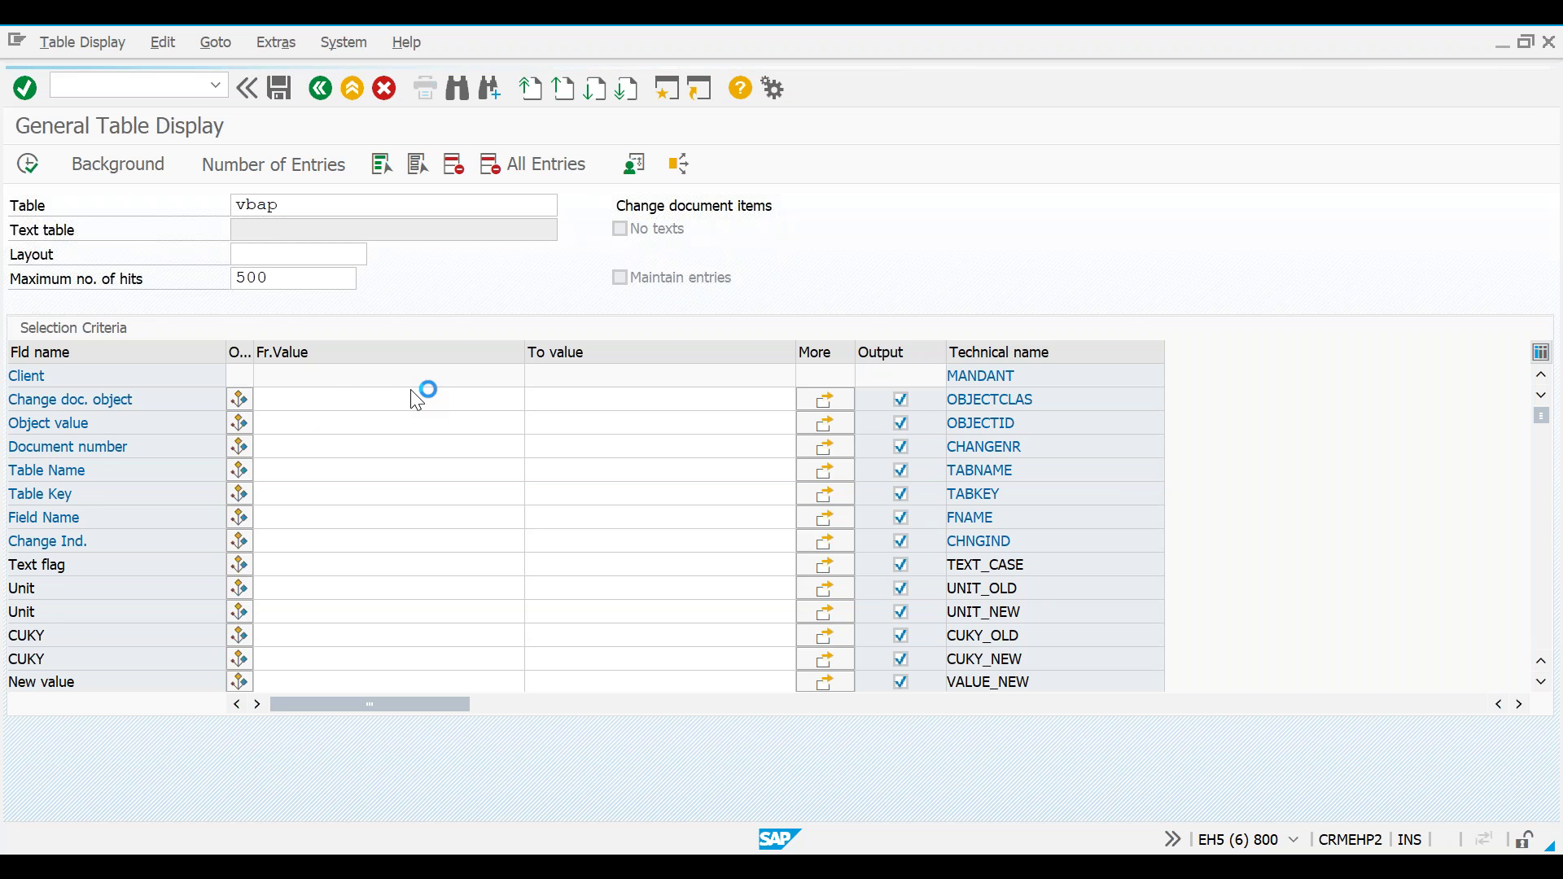
Filter VBAP by the sales document number used in the IDoc, list its items and check the material of item 10.
{"action": "left_click", "coordinate": [347, 401]}
{"action": "key", "text": "Down"}
{"action": "key", "text": "Down"}
{"action": "key", "text": "Down"}
{"action": "key", "text": "Down"}
{"action": "key", "text": "Down"}
{"action": "key", "text": "Down"}
{"action": "key", "text": "Down"}
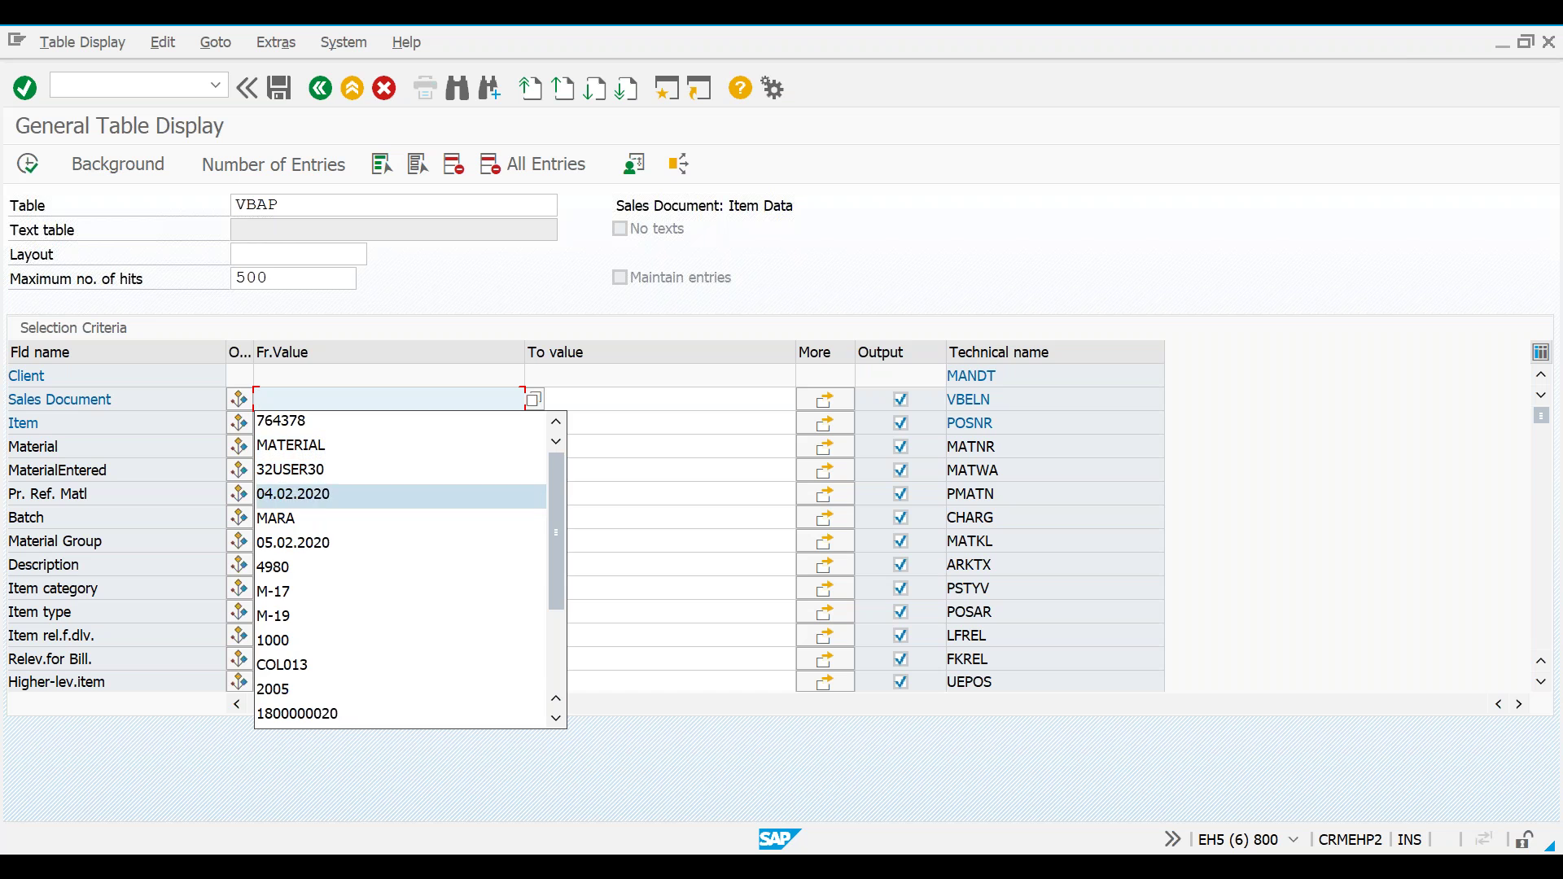
{"action": "key", "text": "Return"}
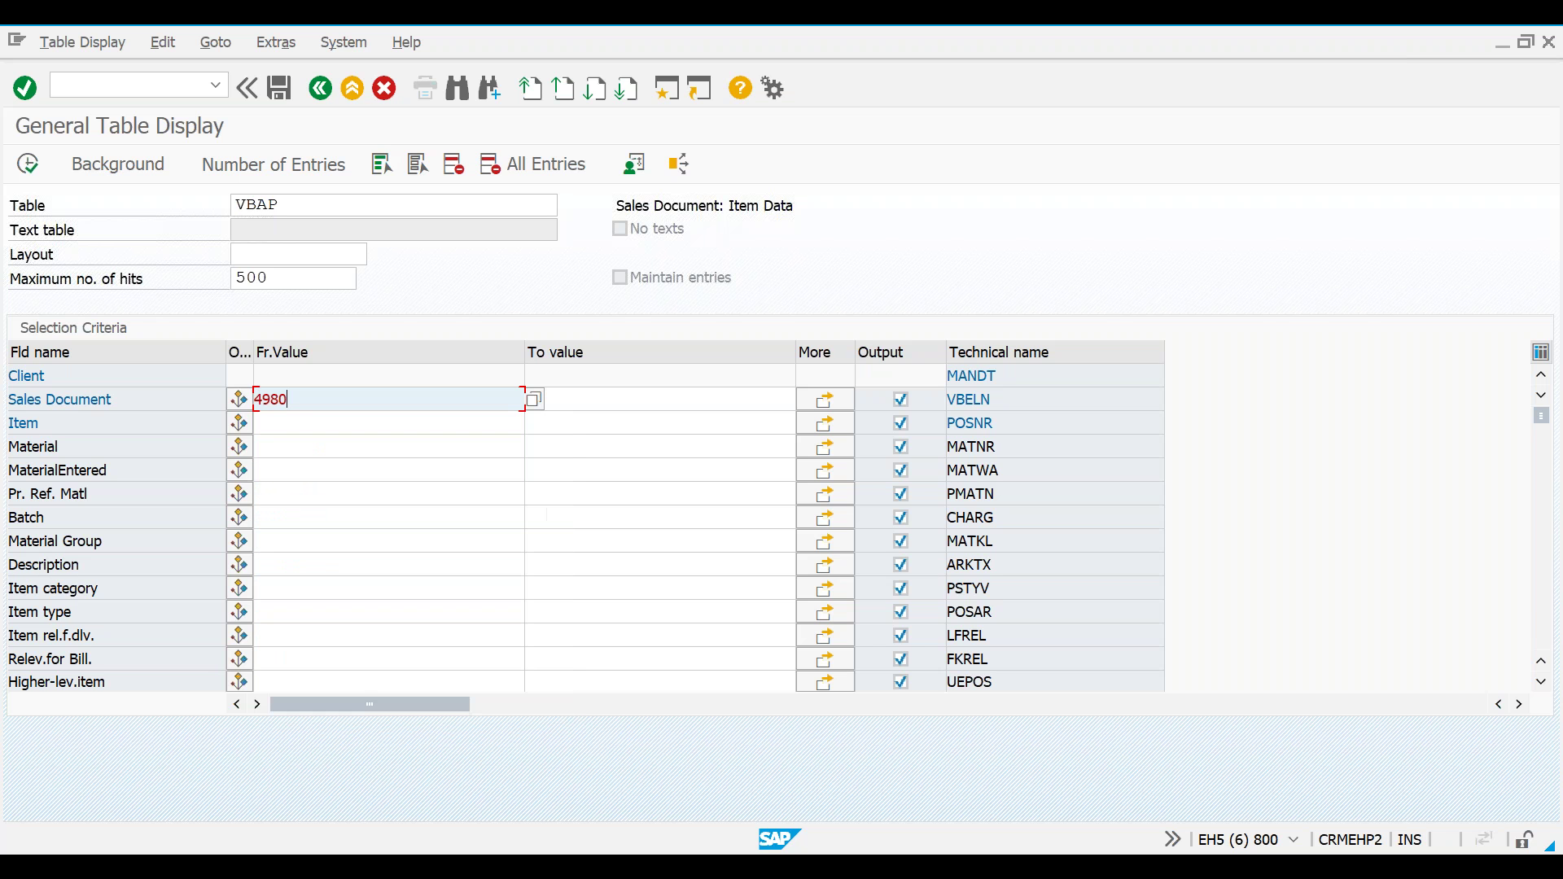
{"action": "left_click", "coordinate": [28, 165]}
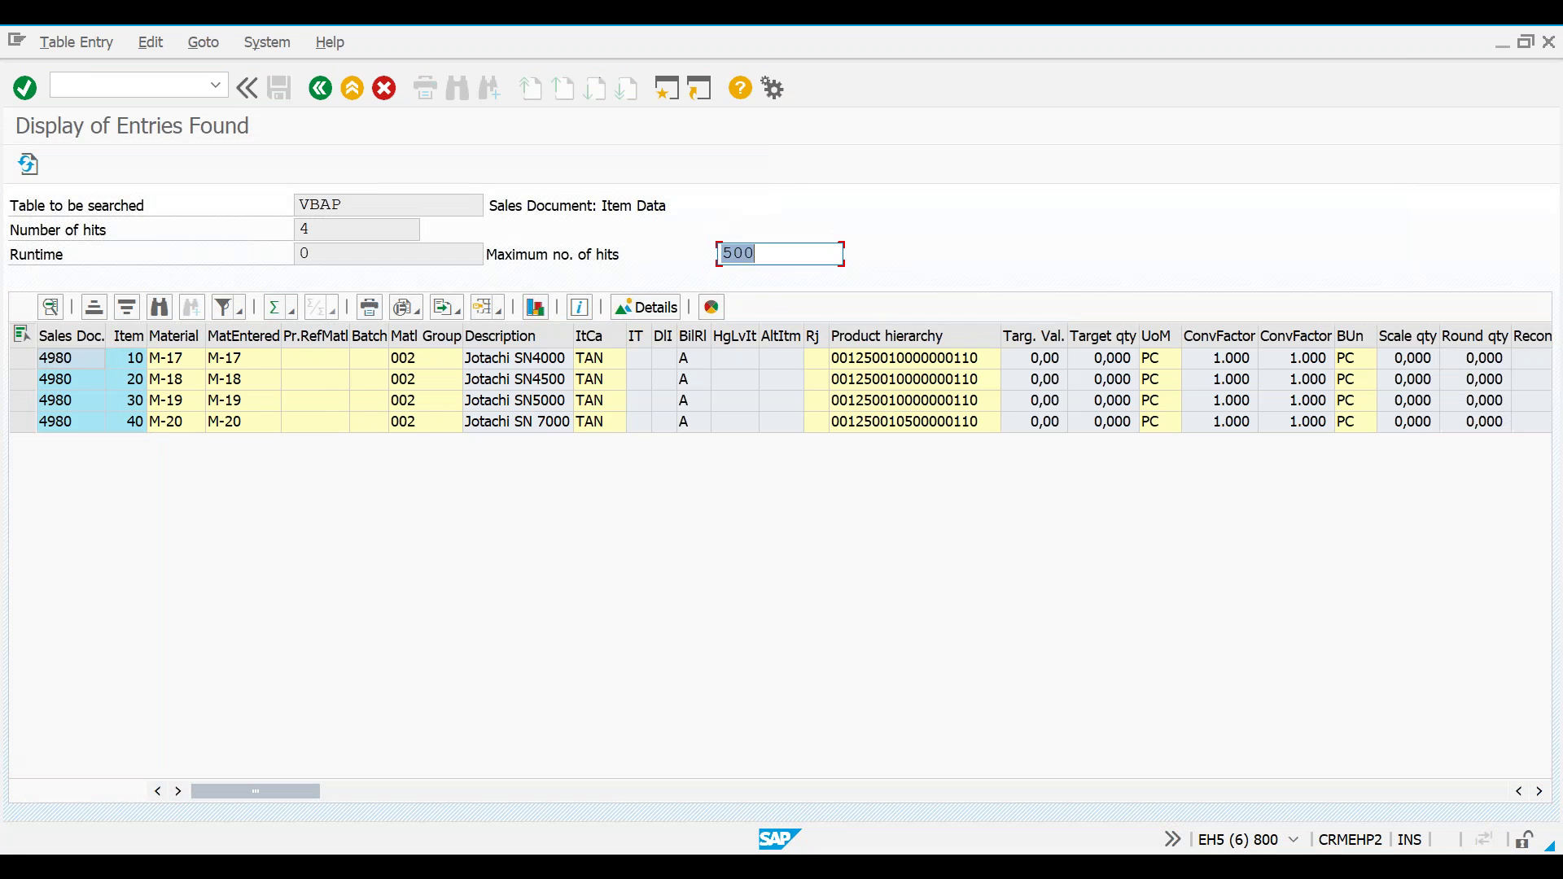
{"action": "left_click", "coordinate": [226, 362]}
{"action": "left_click", "coordinate": [167, 361]}
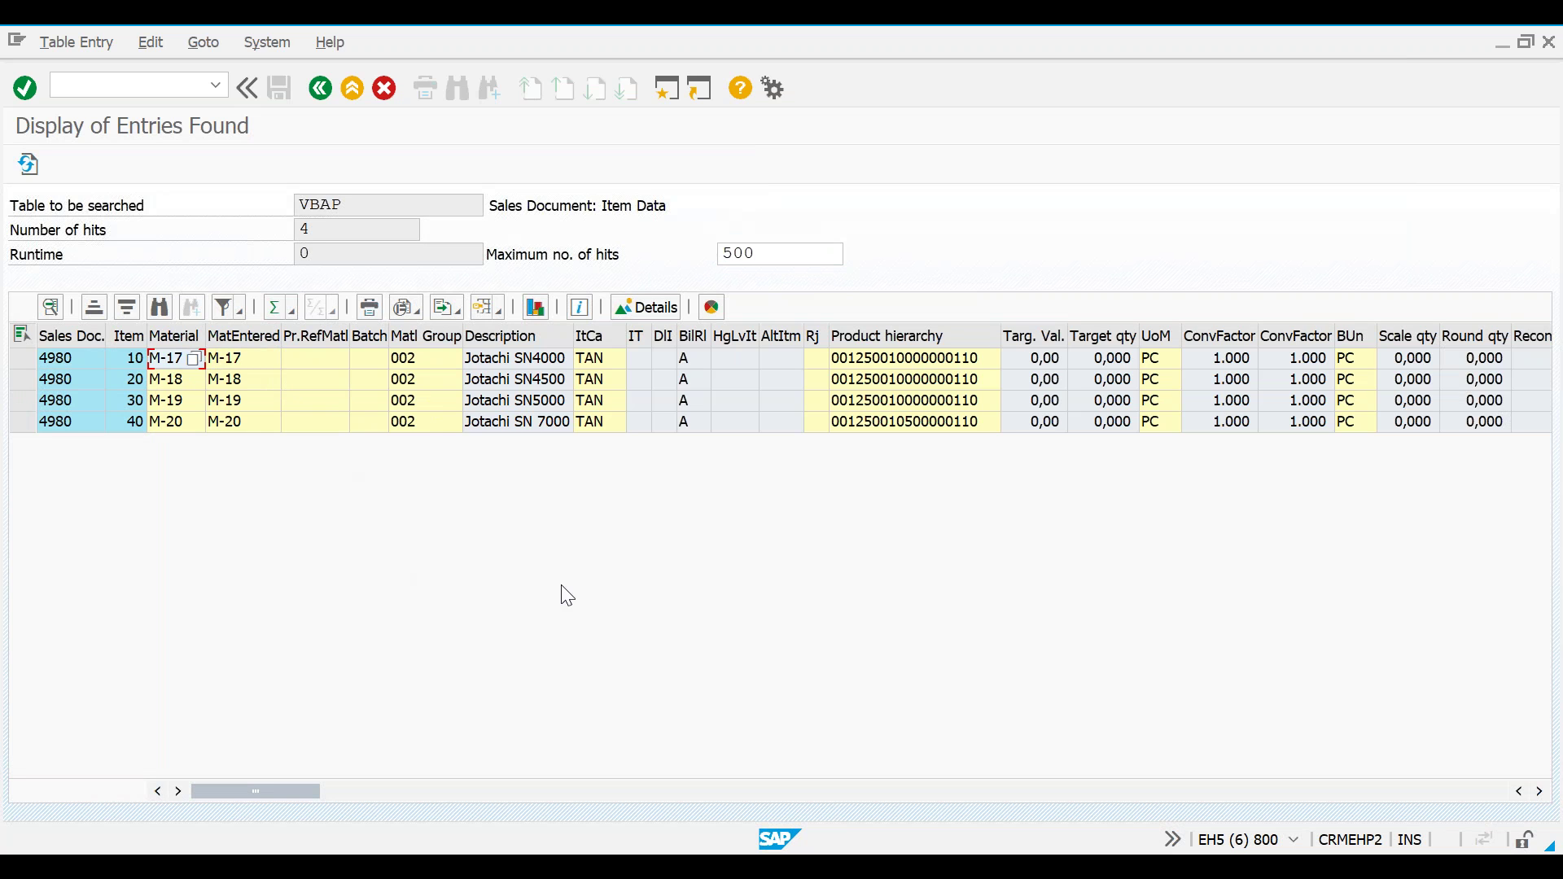
Return to IDoc 1023821, expand its data records and inspect segments E1EDP02 and E1EDP19 under E1EDP01.
{"action": "key", "text": "alt+Tab"}
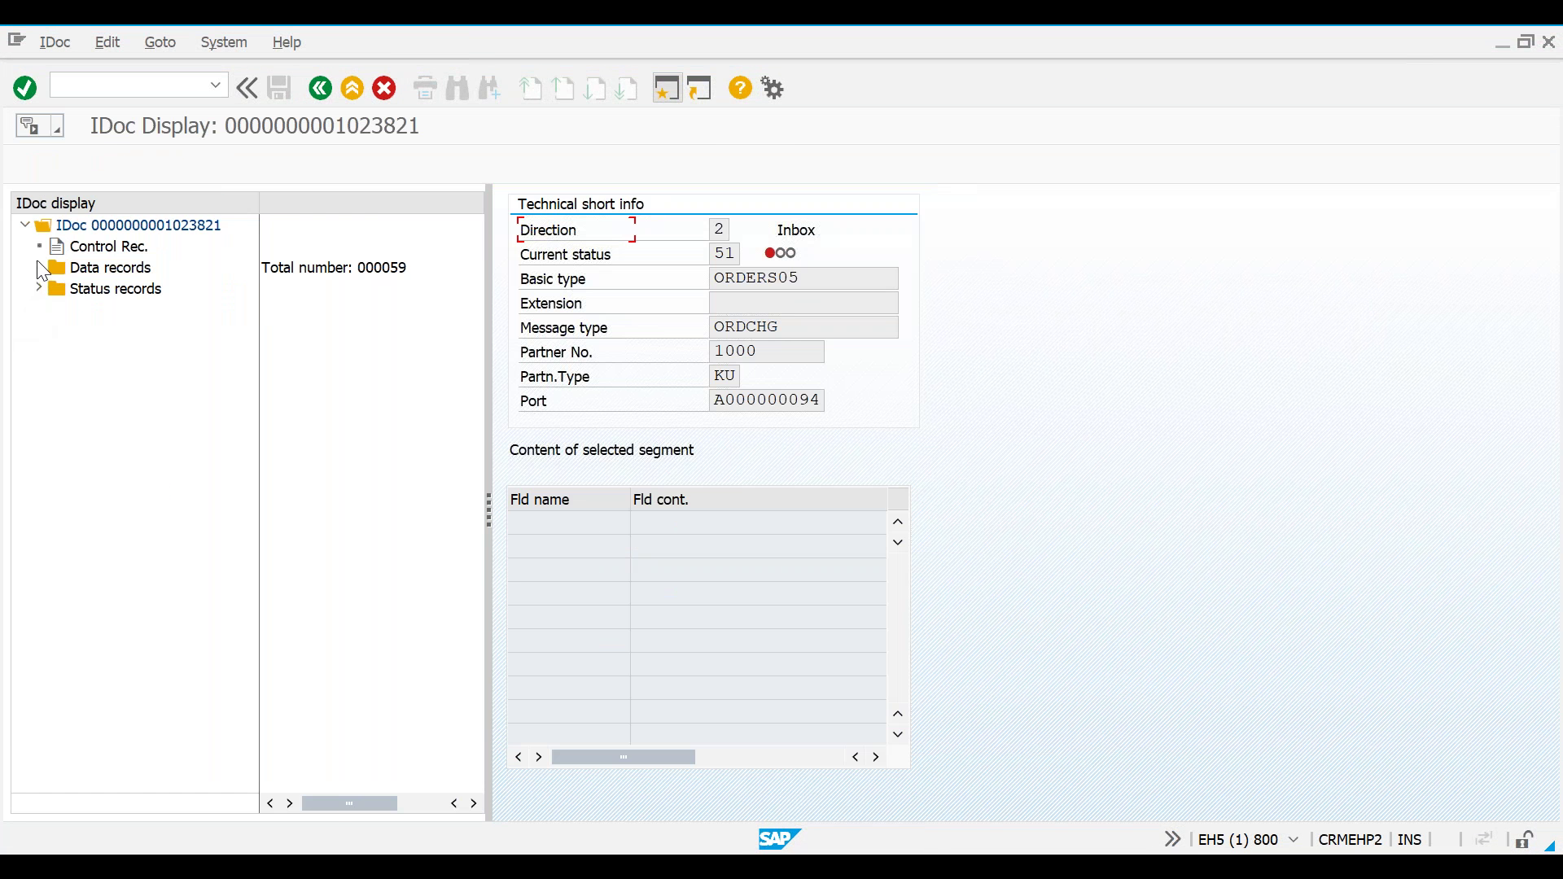
{"action": "left_click", "coordinate": [37, 263]}
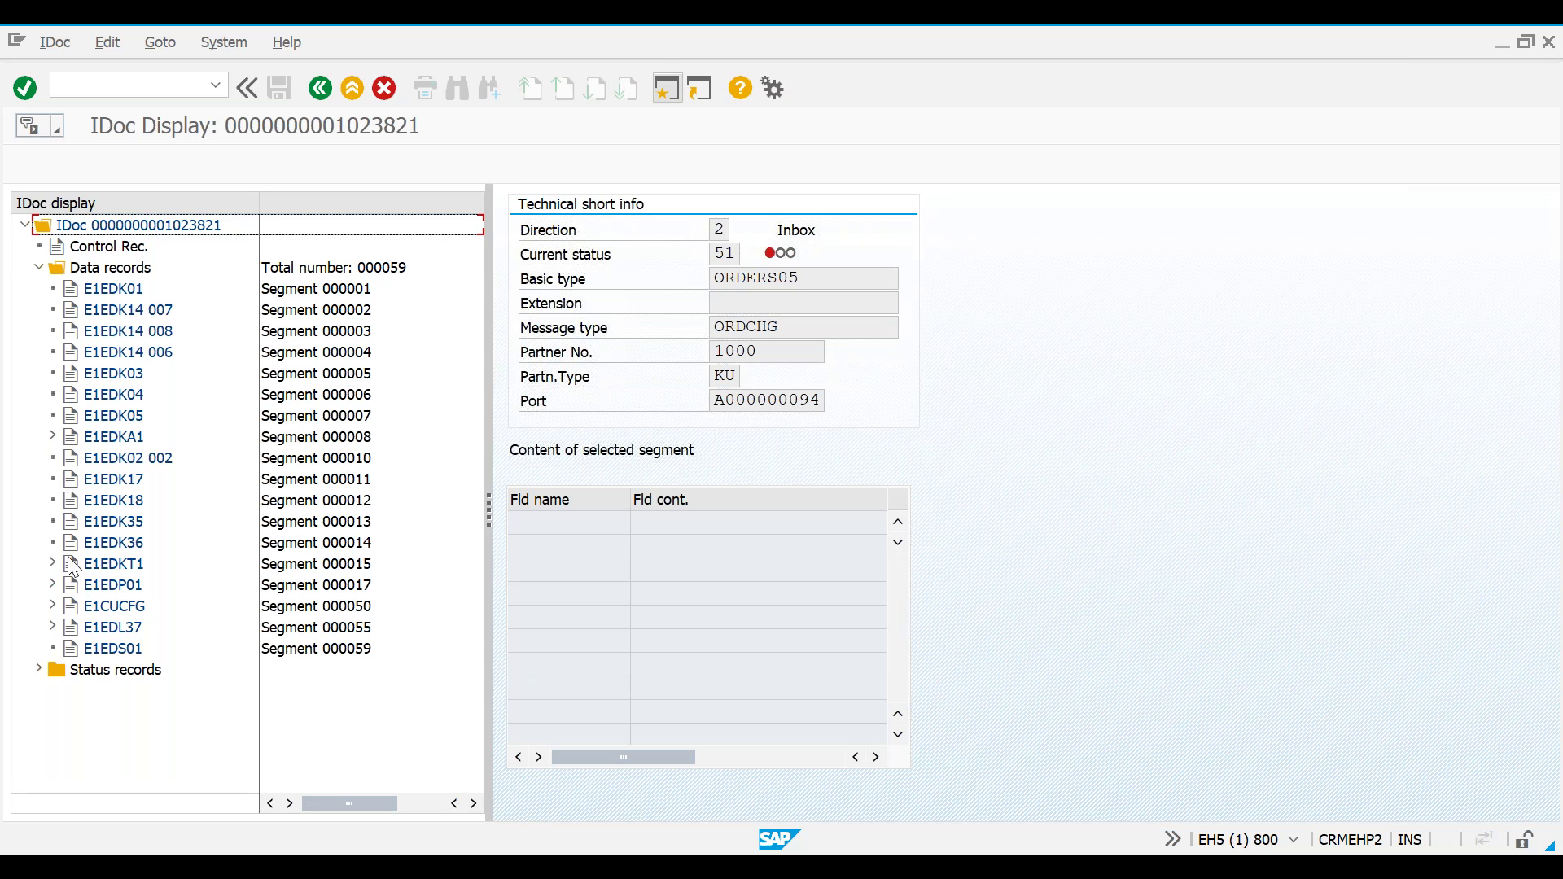
{"action": "left_click", "coordinate": [52, 586]}
{"action": "left_click", "coordinate": [122, 606]}
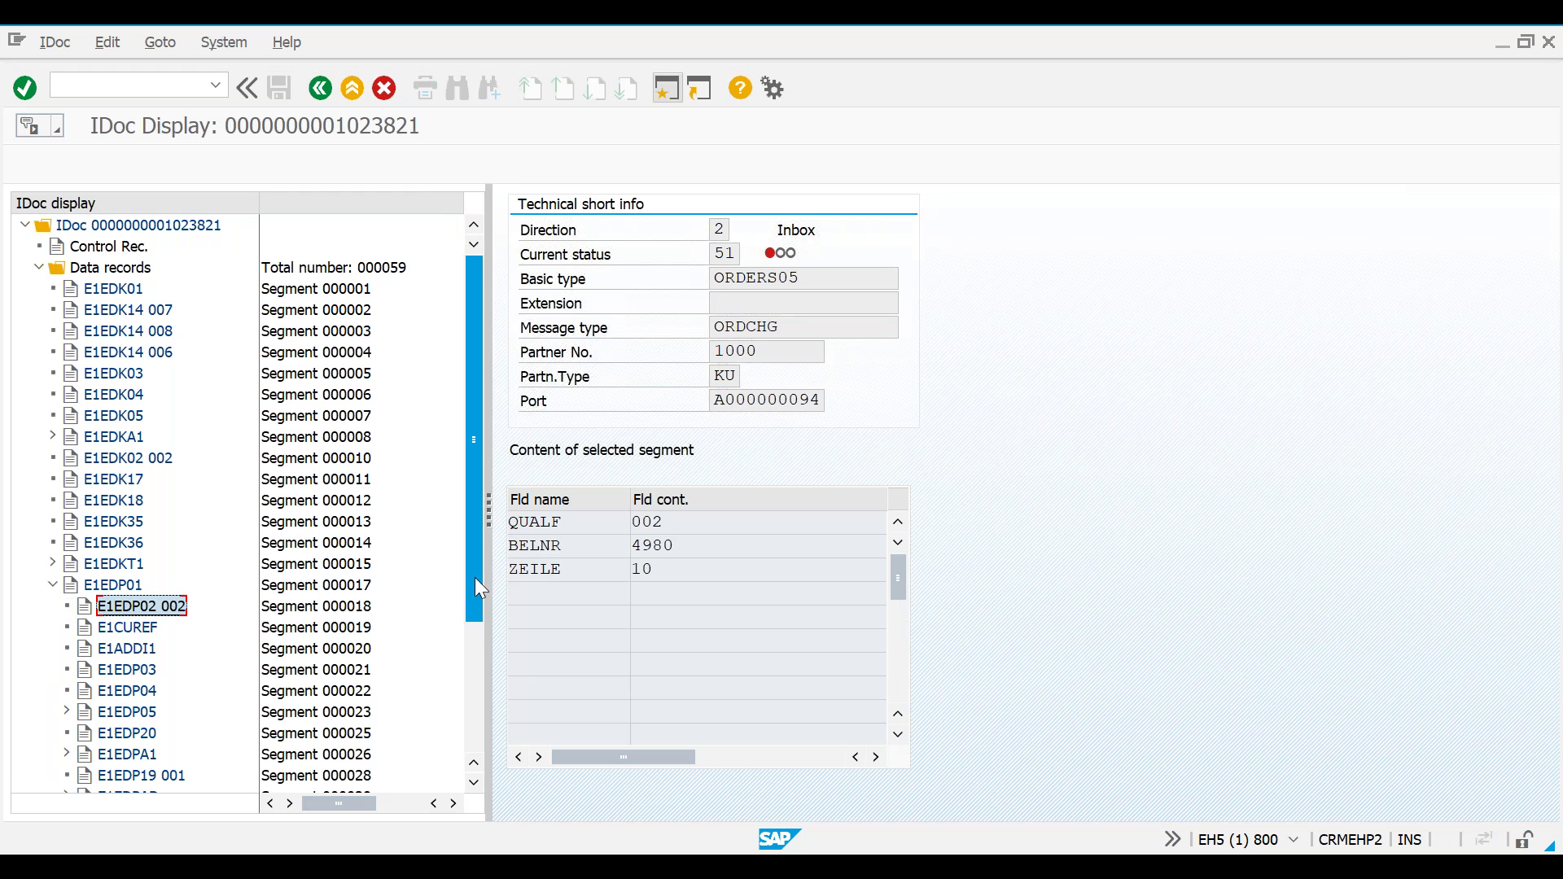
{"action": "left_click", "coordinate": [163, 778]}
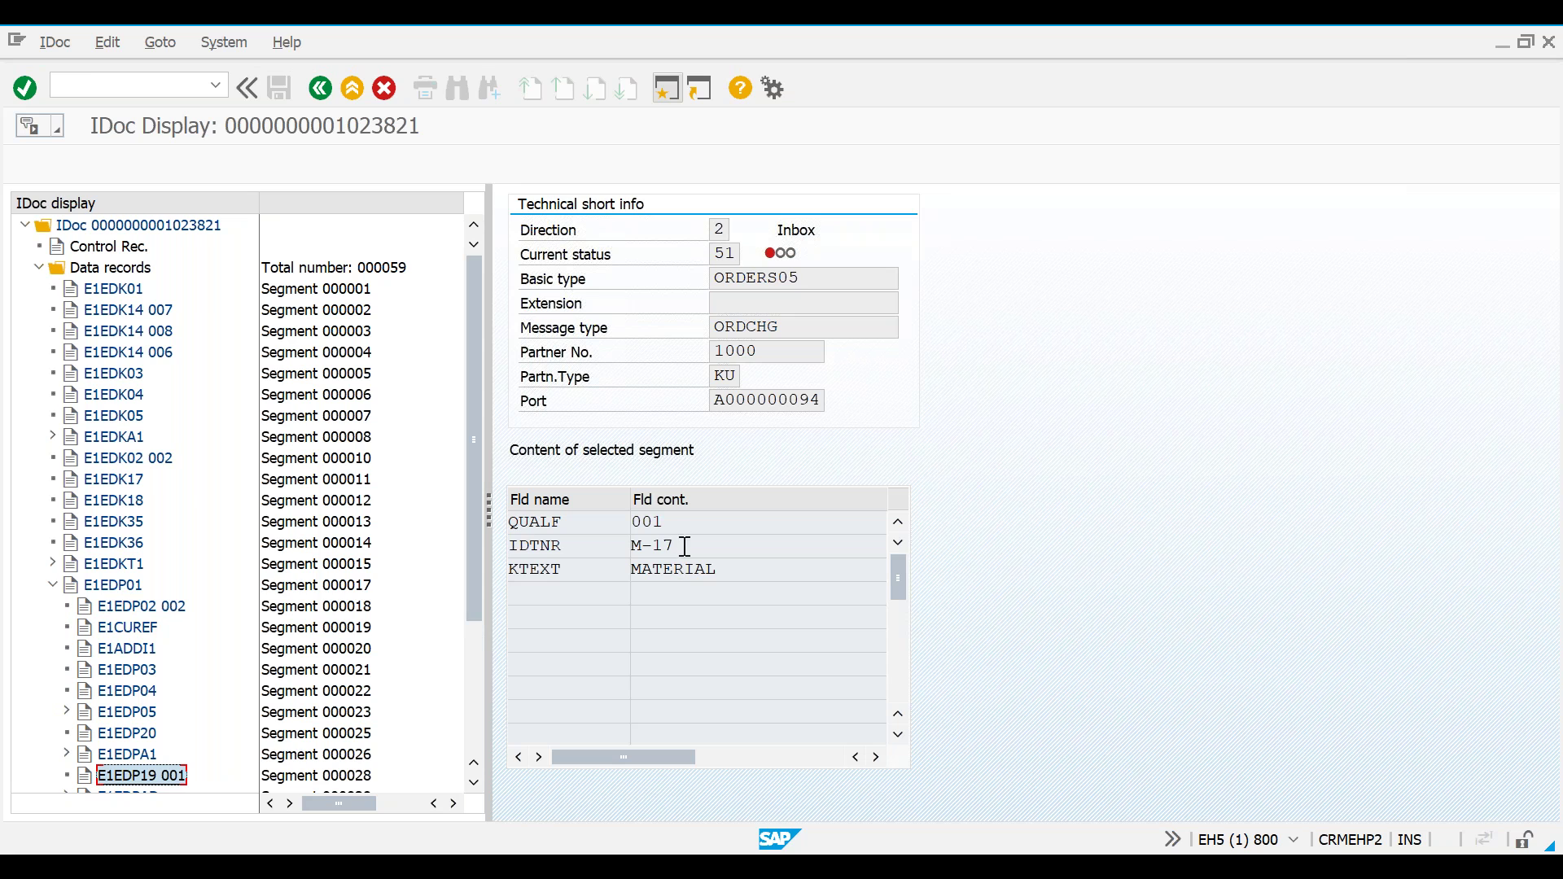
{"action": "left_click_drag", "start_coordinate": [685, 543], "coordinate": [592, 562]}
Switch to the session showing the CDHDR entries and open the segment editor WE31 there.
{"action": "left_click", "coordinate": [669, 91]}
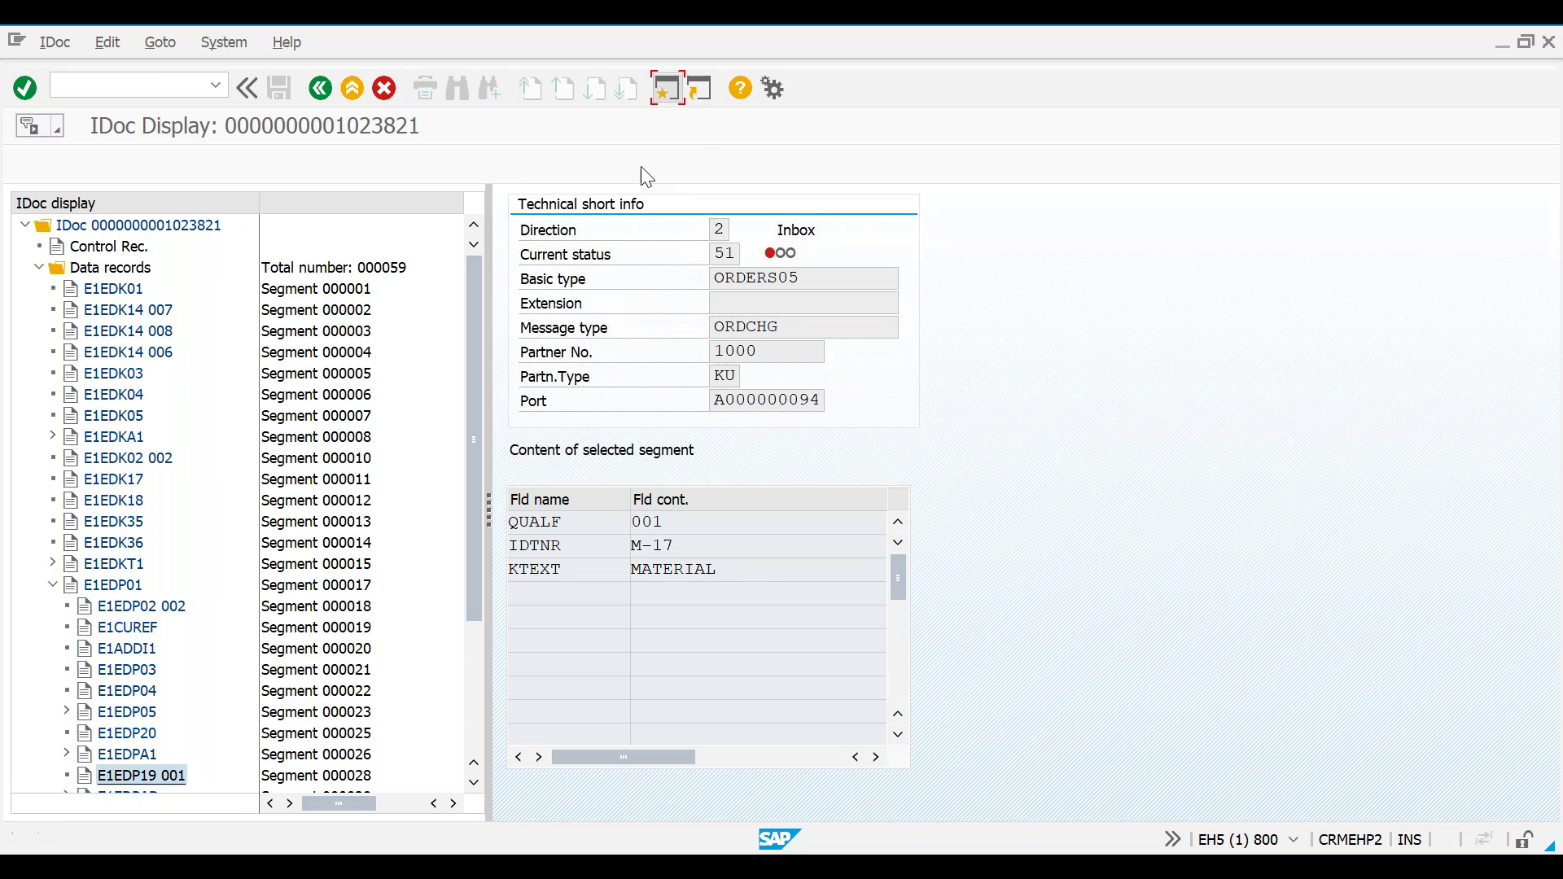
{"action": "left_click", "coordinate": [704, 655]}
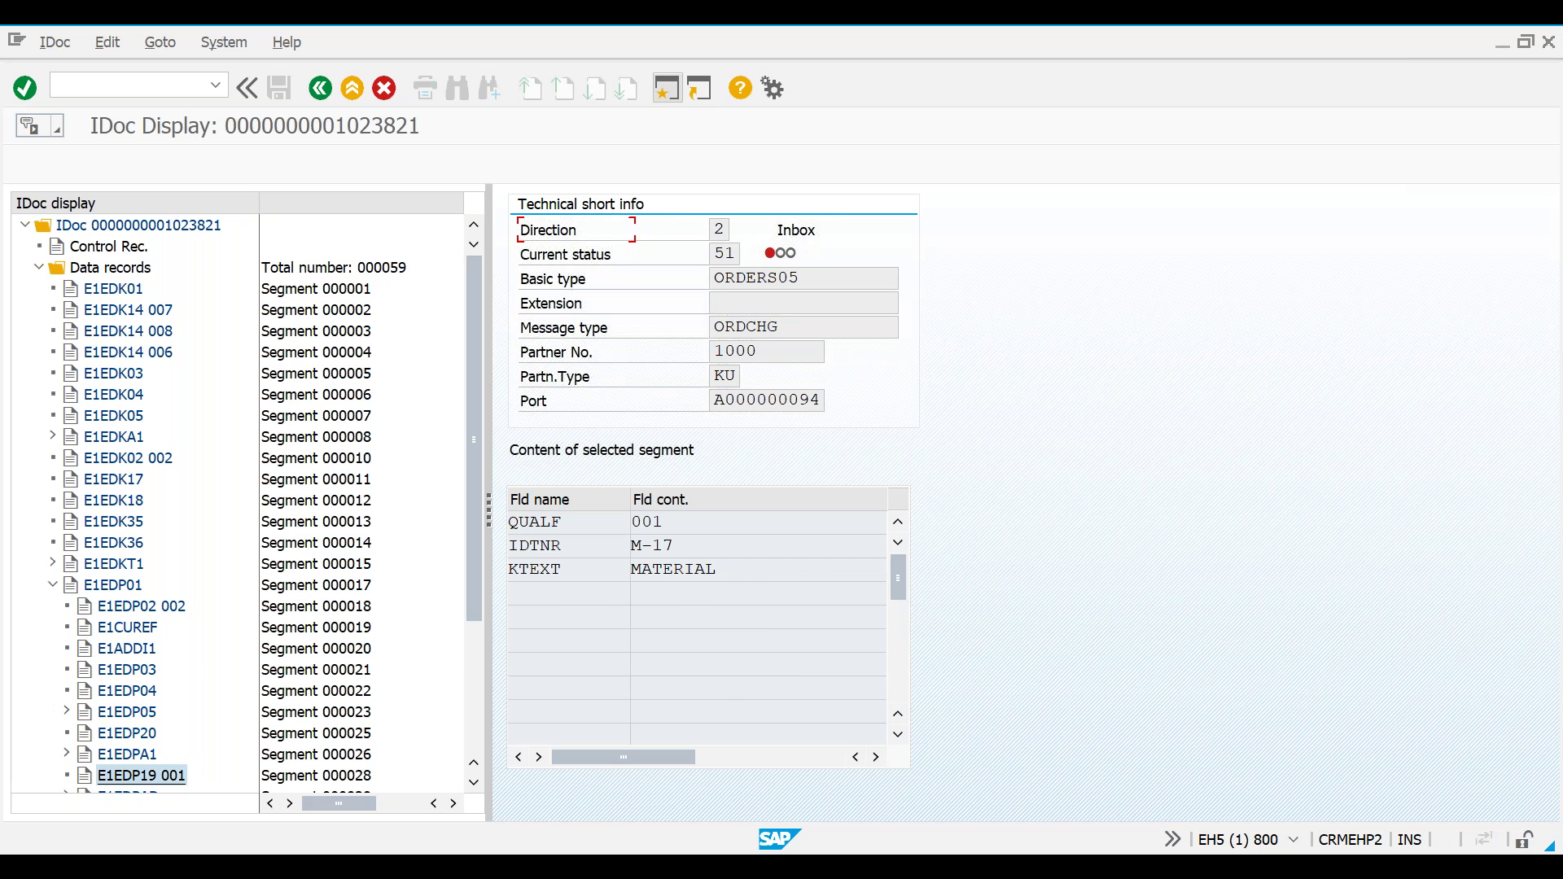
{"action": "key", "text": "alt+Tab"}
{"action": "type", "text": "/nwe"}
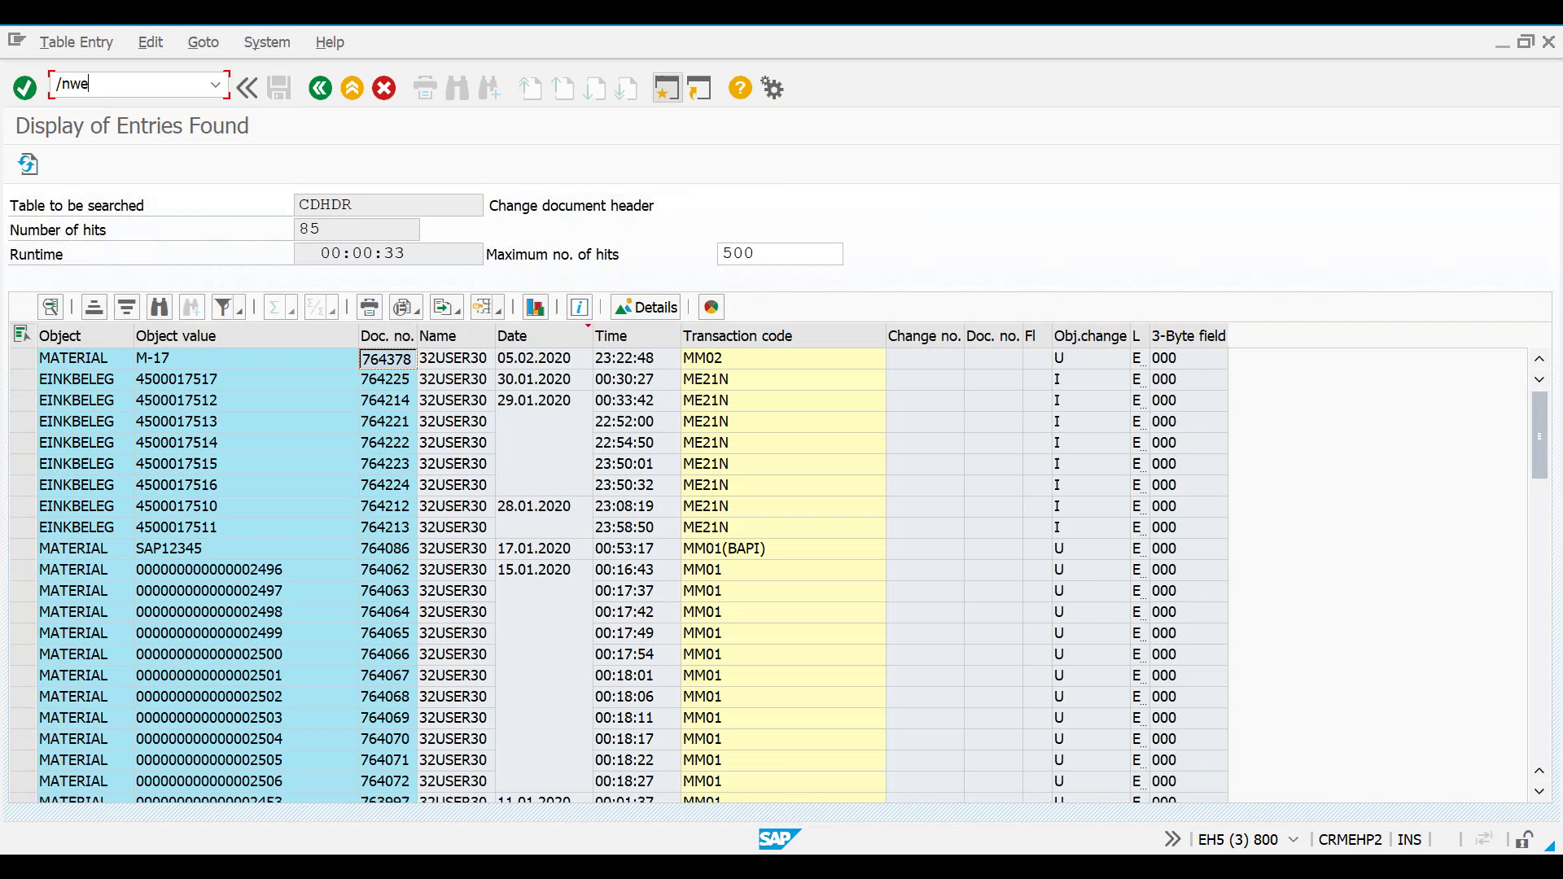
{"action": "type", "text": "31"}
{"action": "key", "text": "Return"}
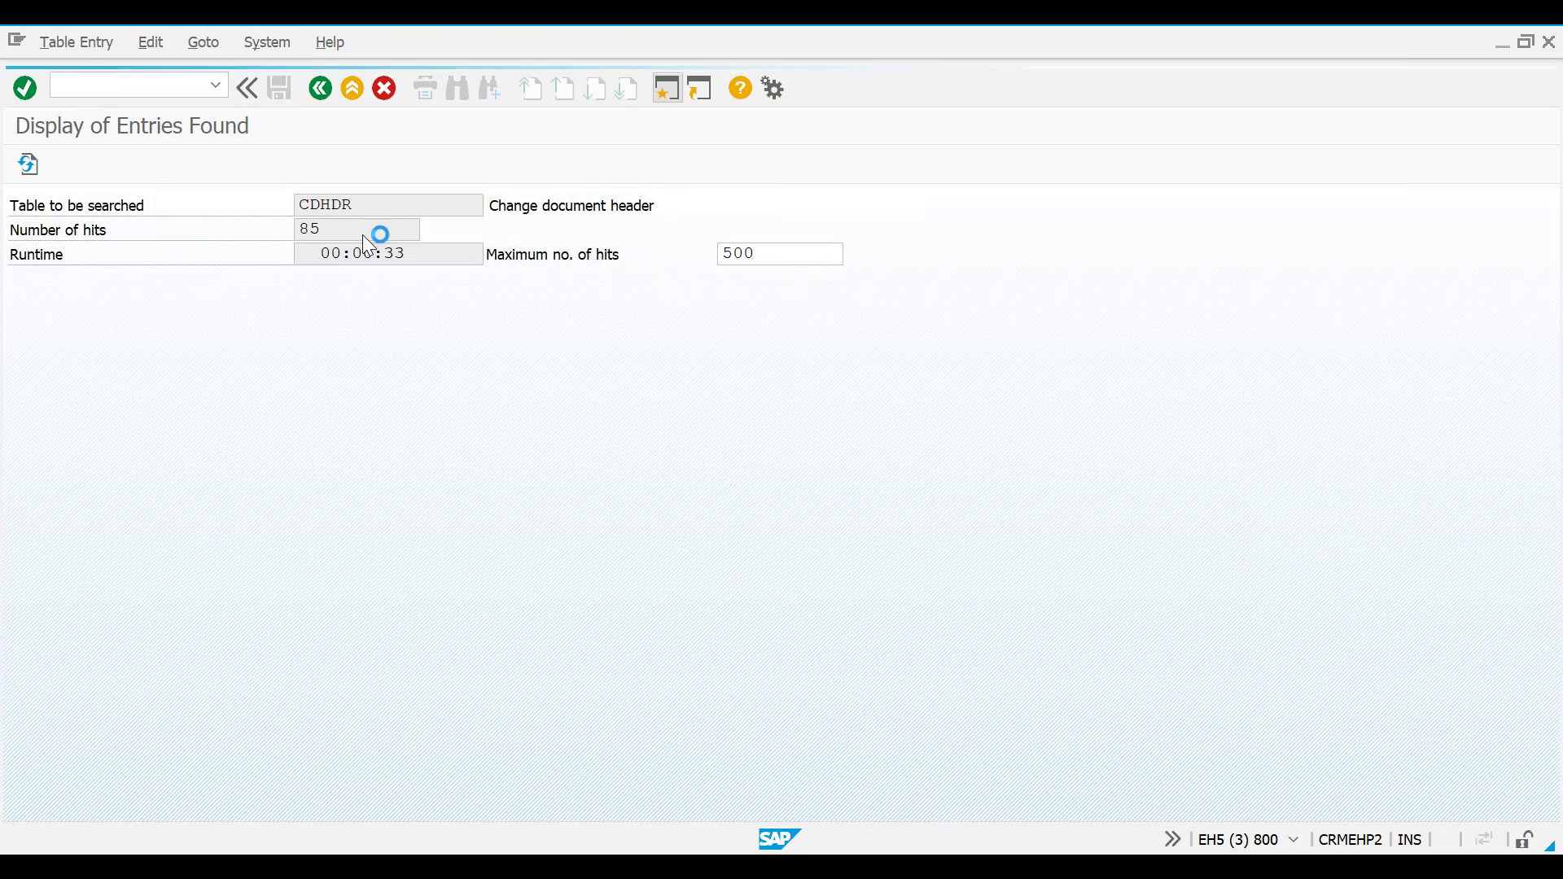
Look up segment type E1EDP19 and display its version 002 segment definition E2EDP19002.
{"action": "key", "text": "alt+Tab"}
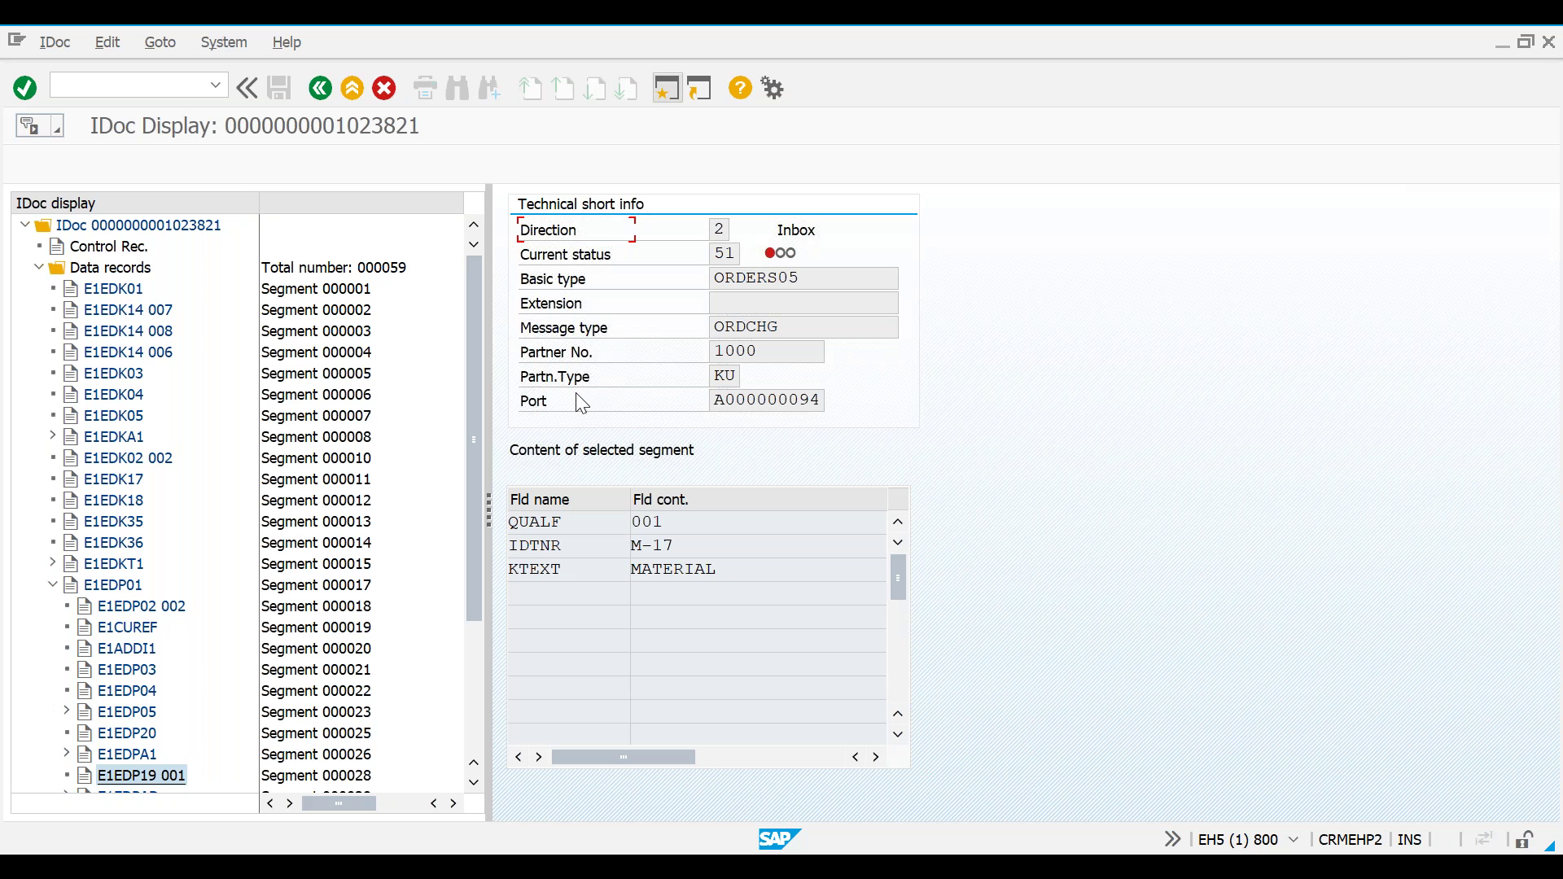
{"action": "key", "text": "alt+Tab"}
{"action": "type", "text": "E1EDp19"}
{"action": "key", "text": "Return"}
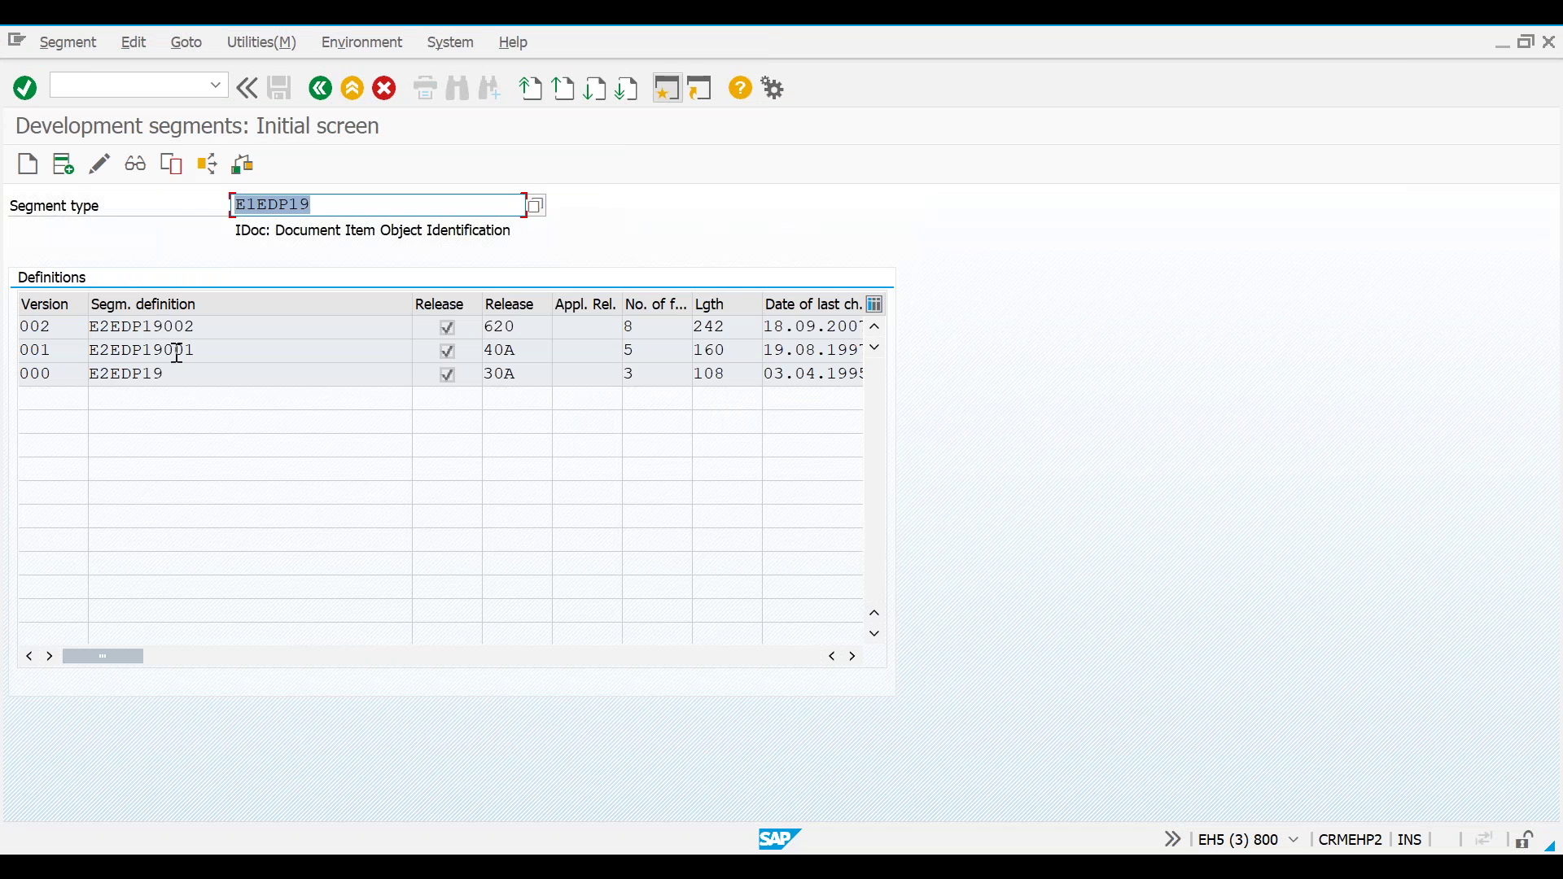
{"action": "left_click", "coordinate": [162, 326]}
{"action": "double_click", "coordinate": [162, 326]}
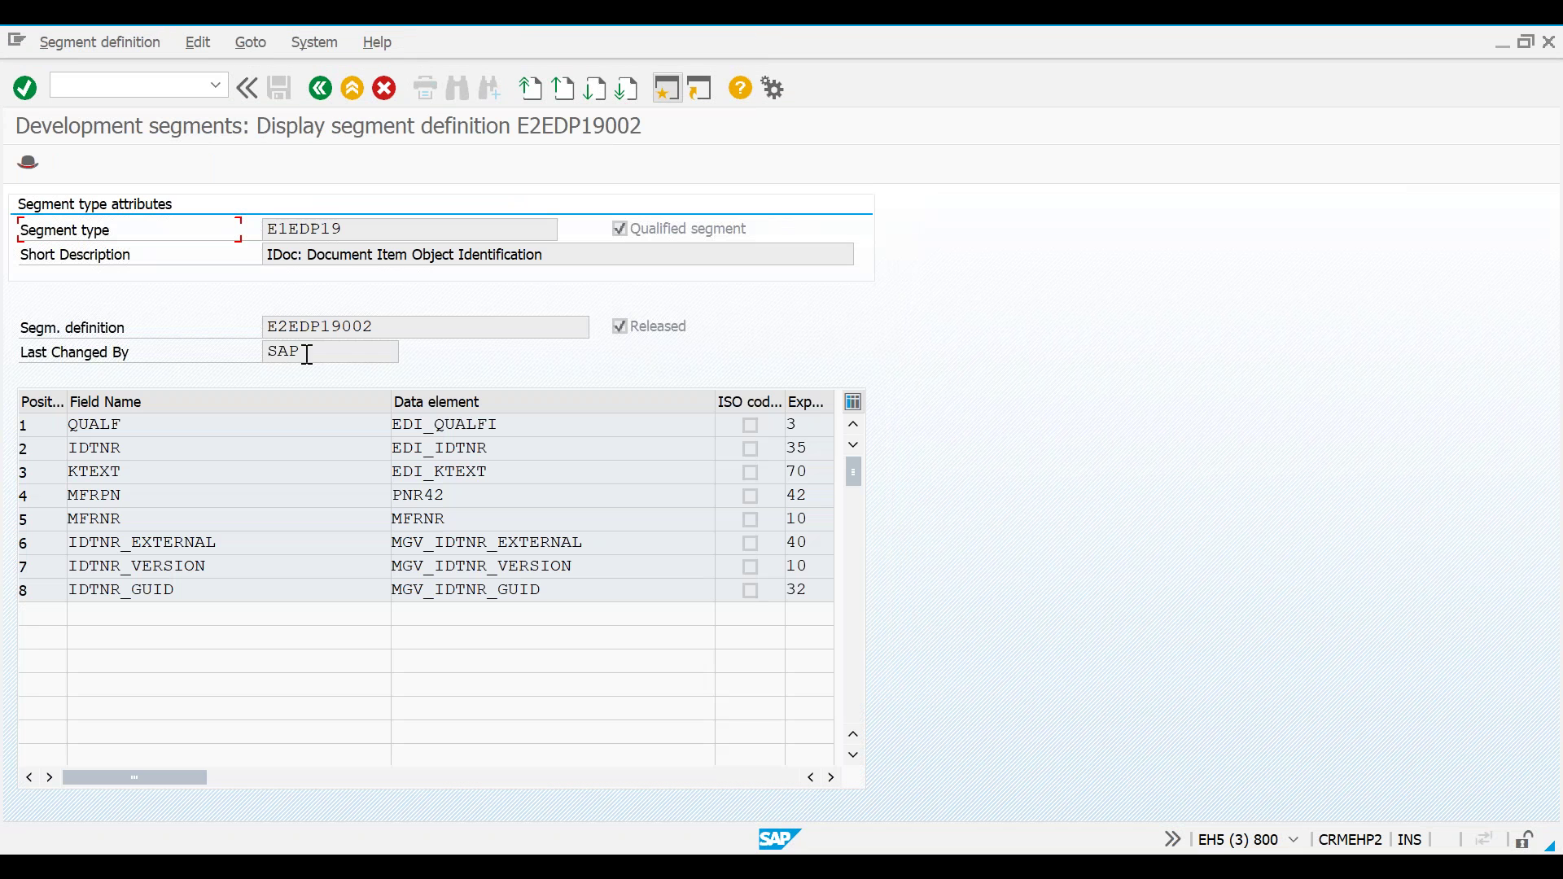
Open the QUALF field's data element EDI_QUALFI and examine the fixed values in its domain's value range.
{"action": "left_click", "coordinate": [468, 426]}
{"action": "double_click", "coordinate": [468, 426]}
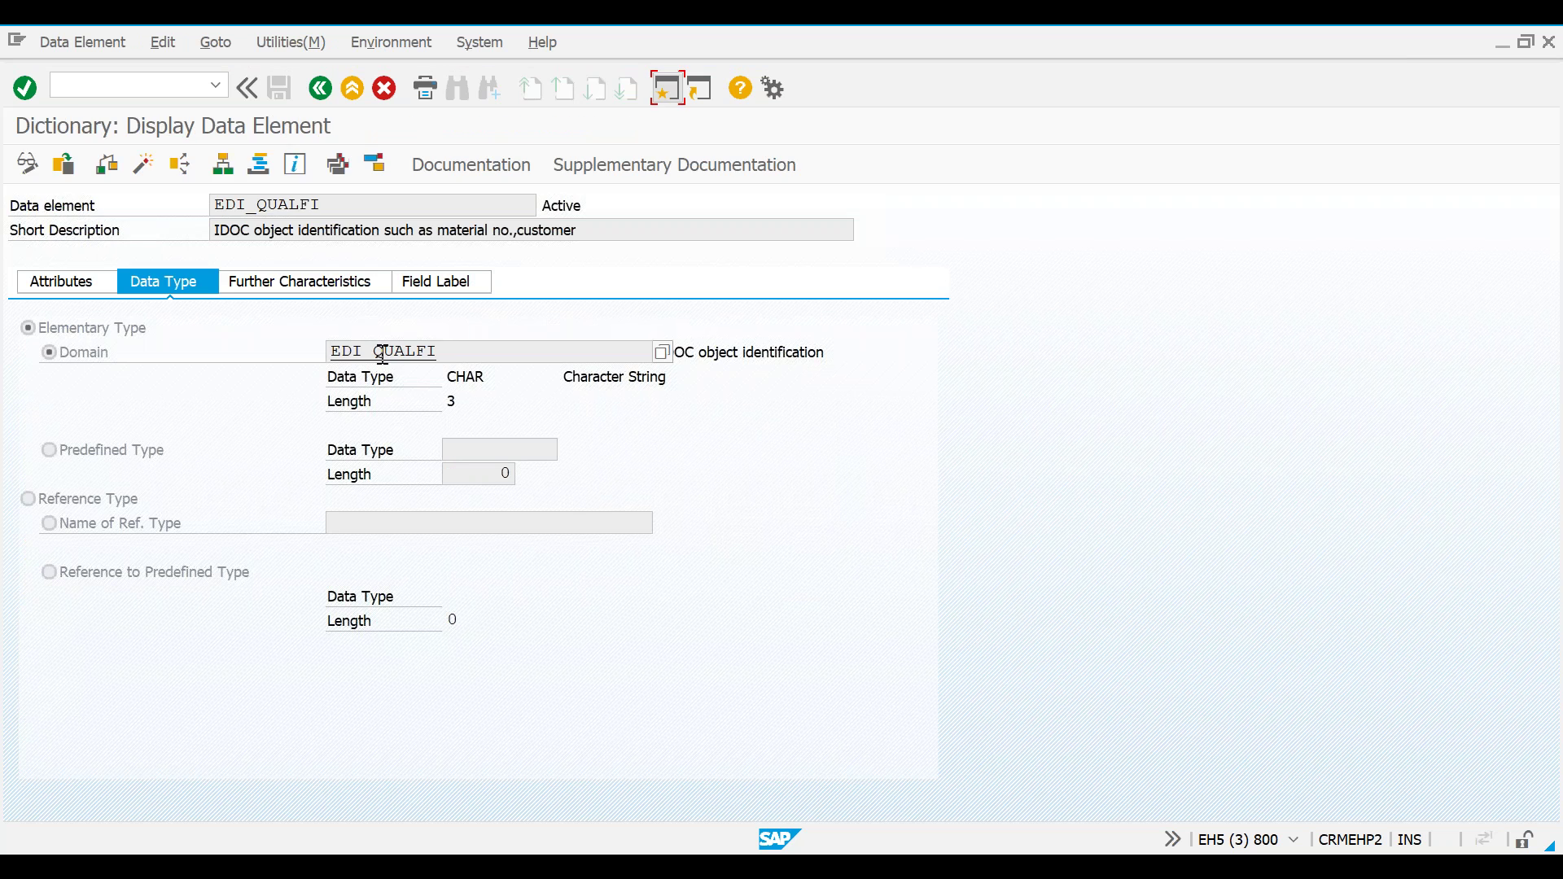
{"action": "double_click", "coordinate": [383, 351]}
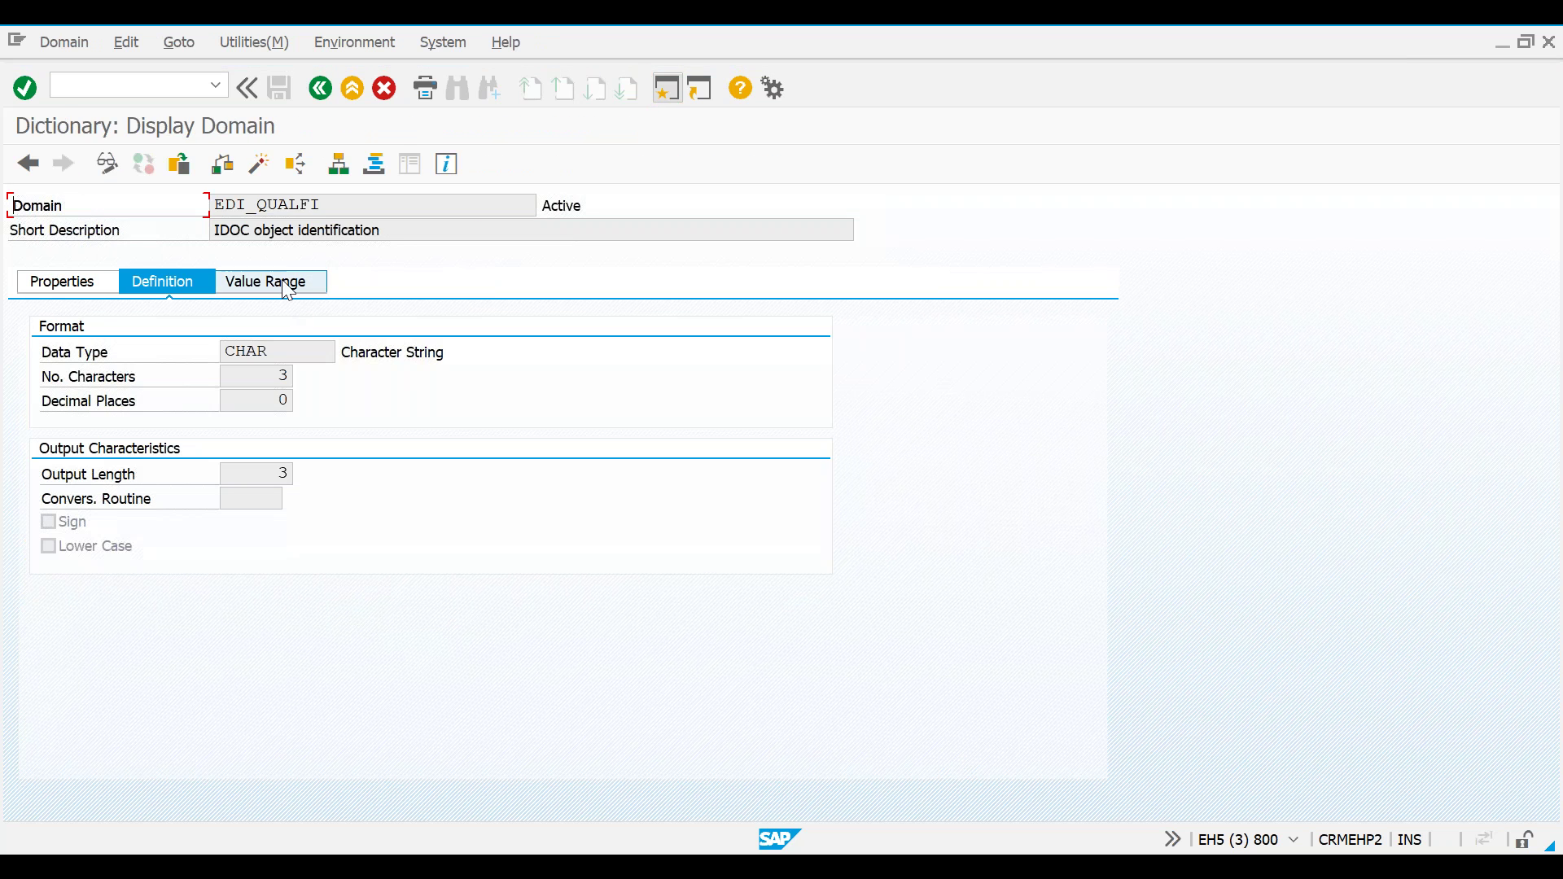
{"action": "left_click", "coordinate": [282, 280]}
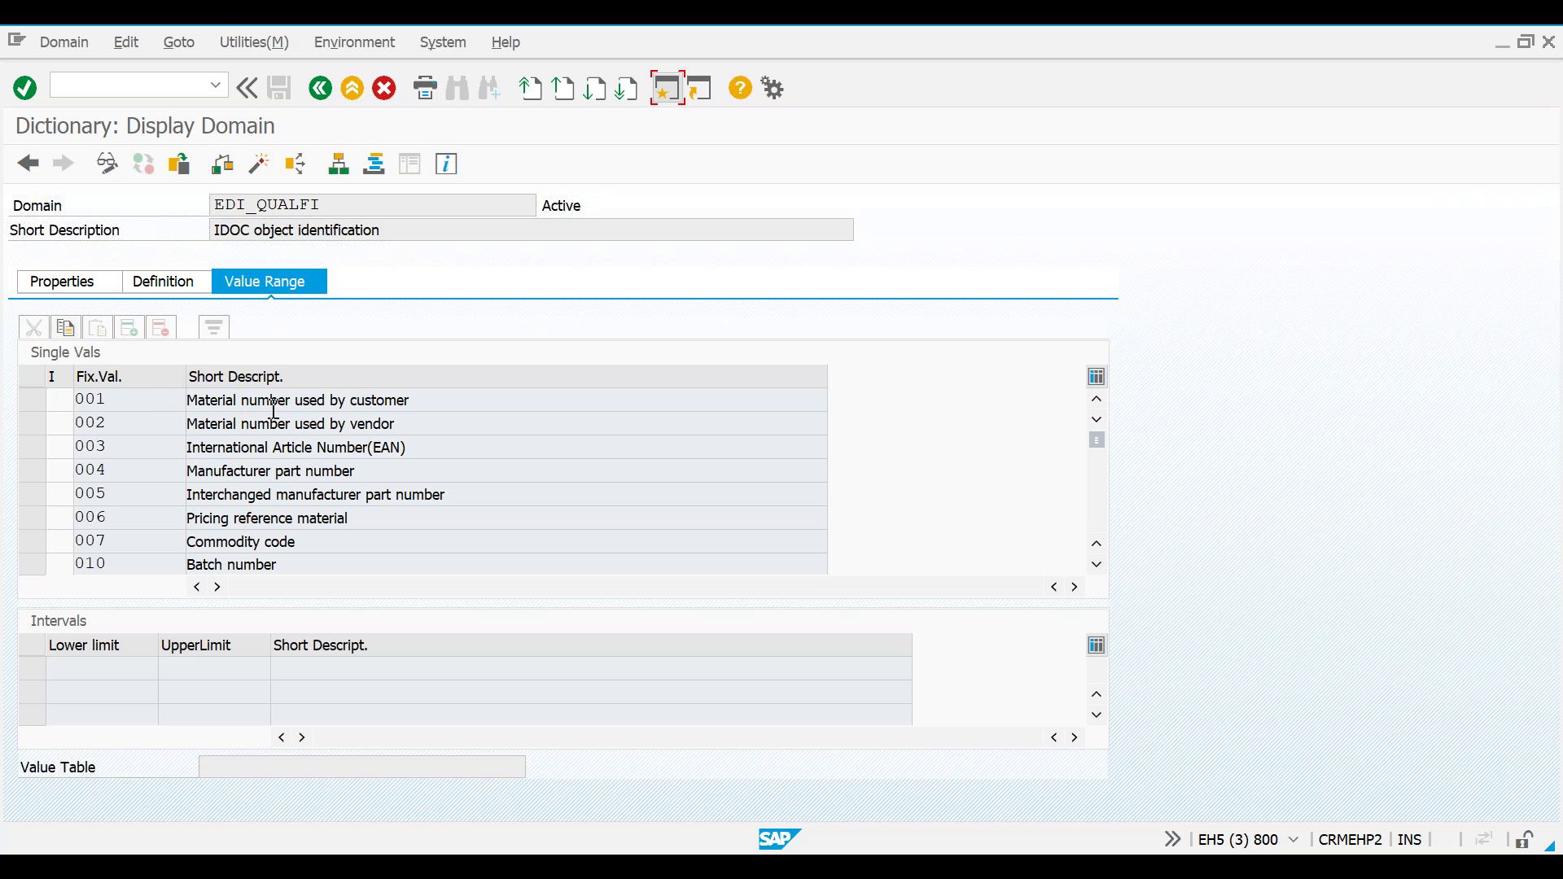
{"action": "left_click_drag", "start_coordinate": [433, 400], "coordinate": [128, 391]}
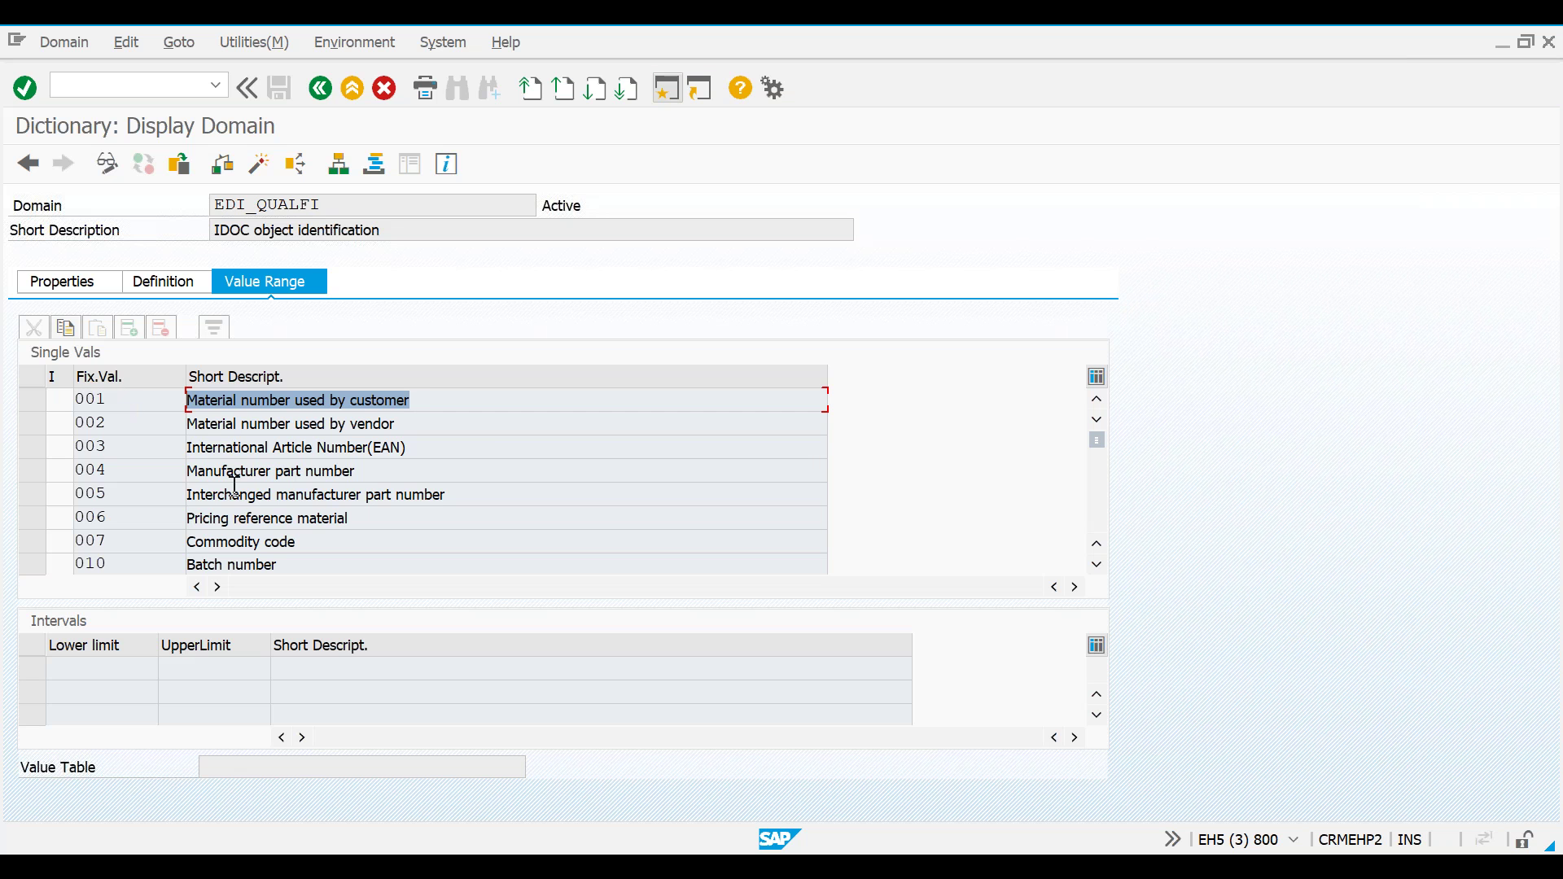
{"action": "left_click", "coordinate": [277, 562]}
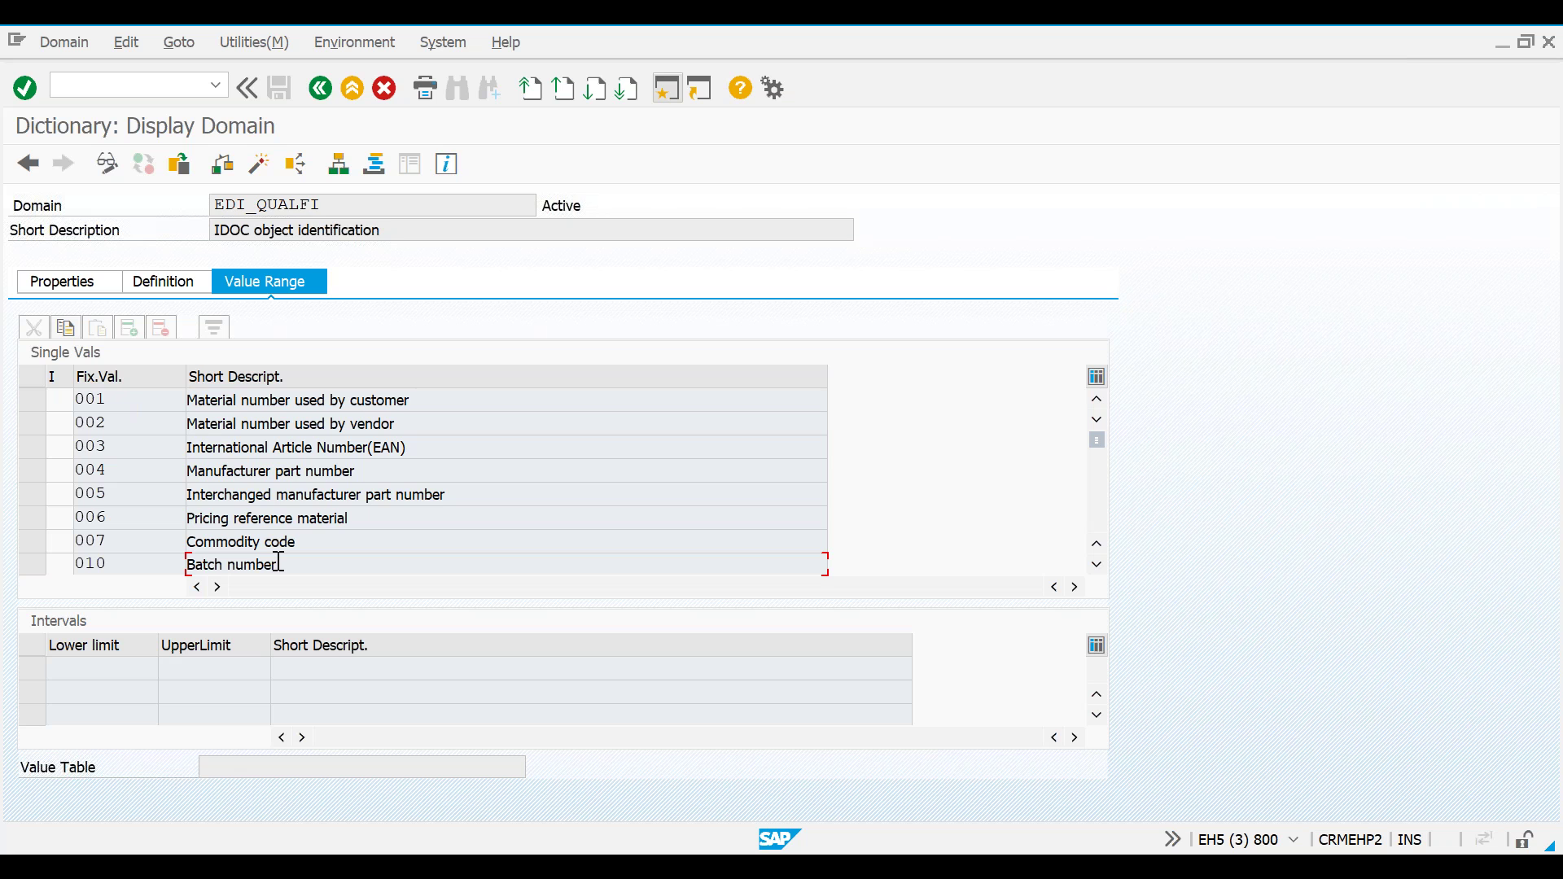
Browse the remaining fixed values of domain EDI_QUALFI and return to value 001 for the customer's material number.
{"action": "key", "text": "Down"}
{"action": "key", "text": "Down"}
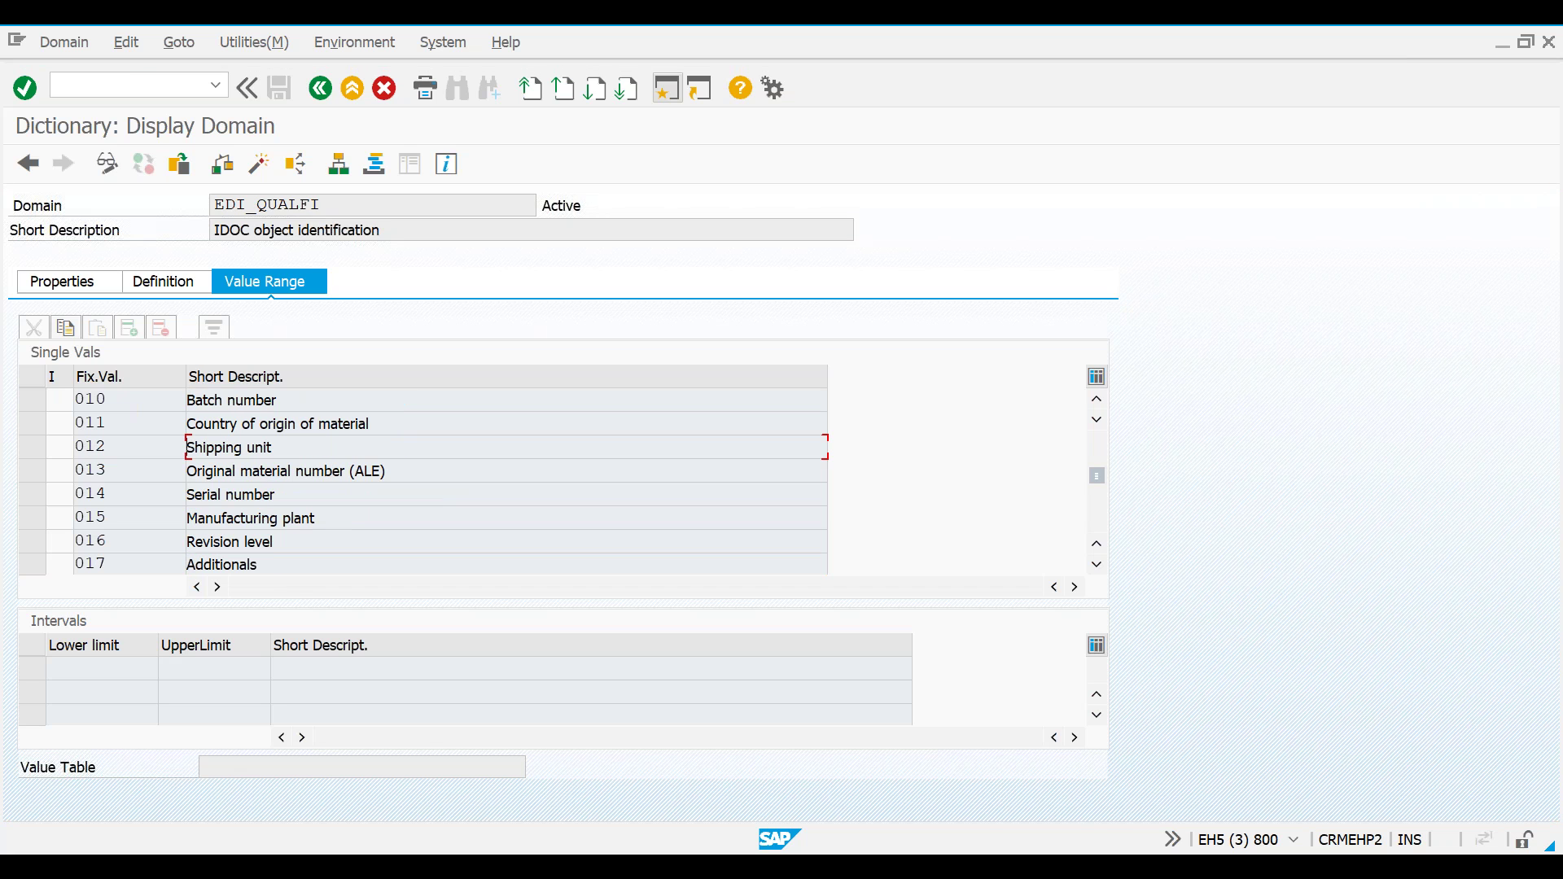
{"action": "key", "text": "Page_Down"}
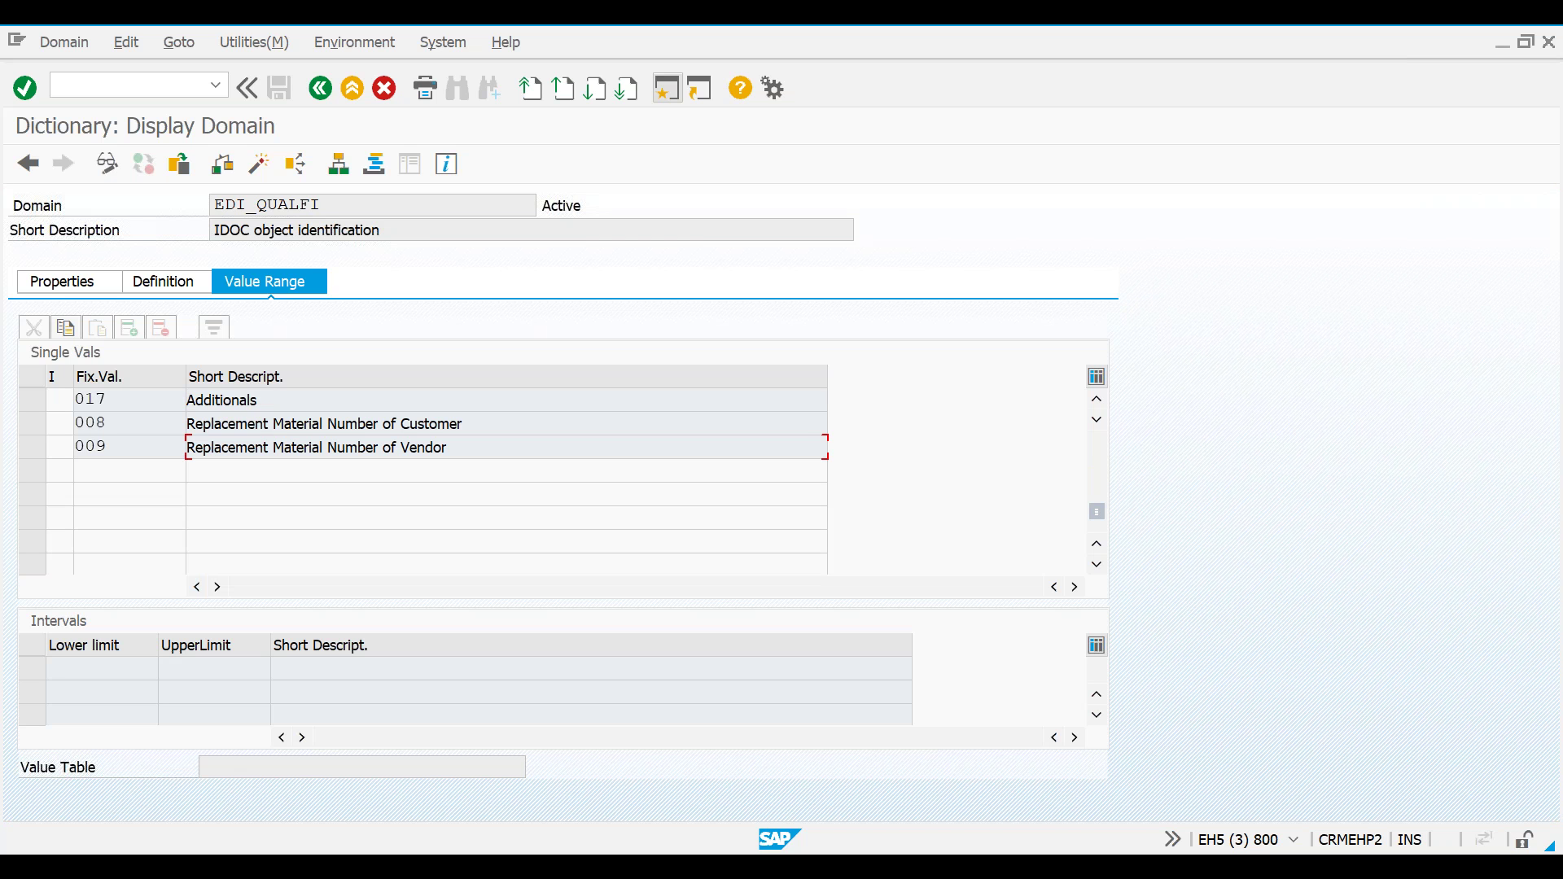
{"action": "key", "text": "Page_Up"}
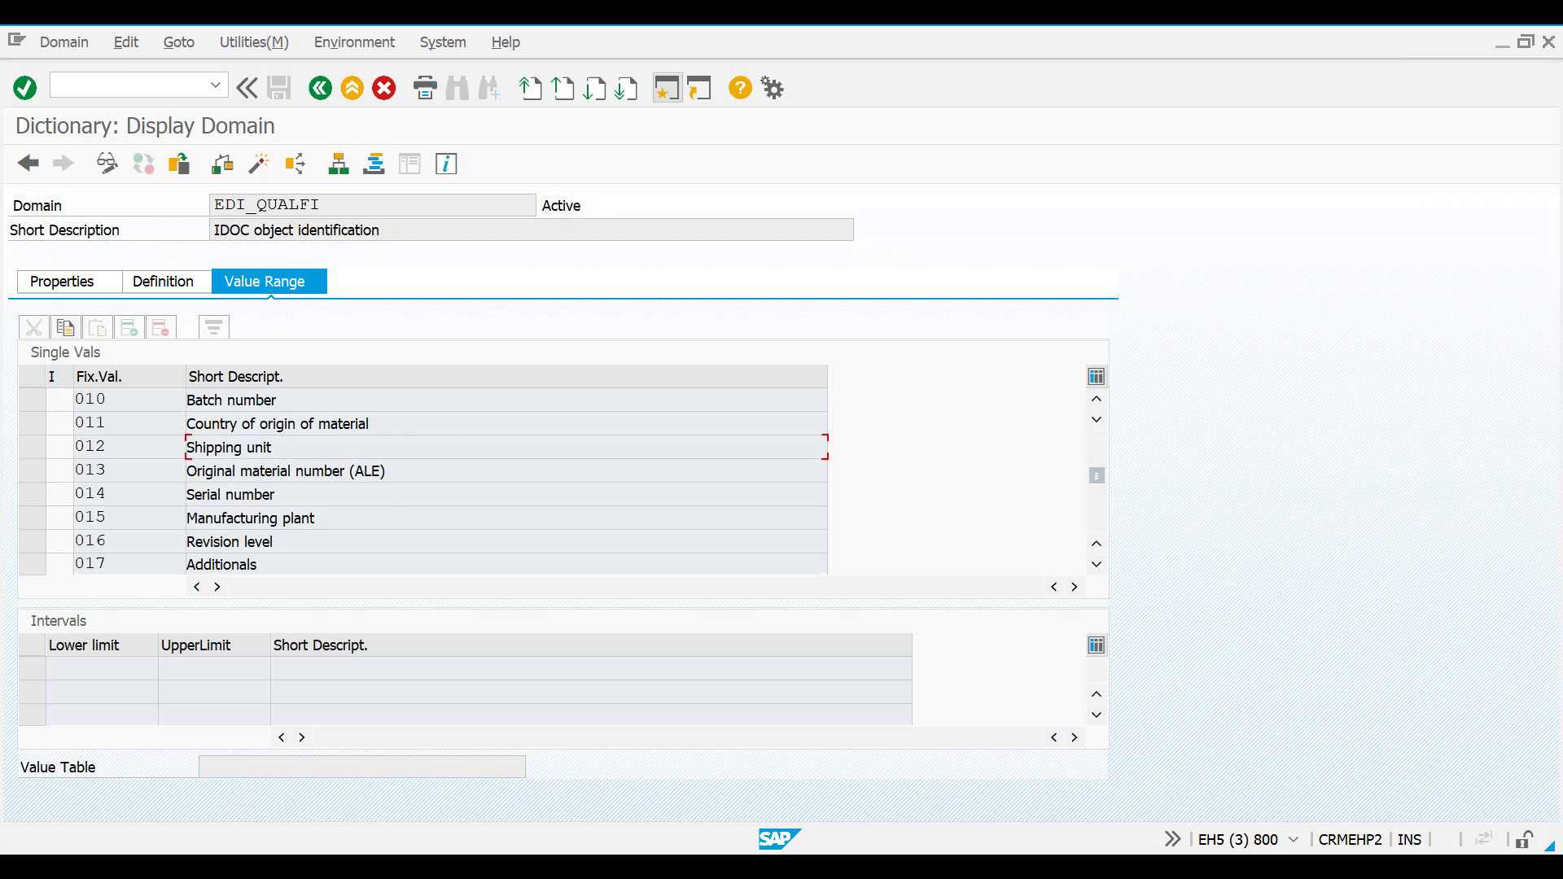
{"action": "key", "text": "Page_Up"}
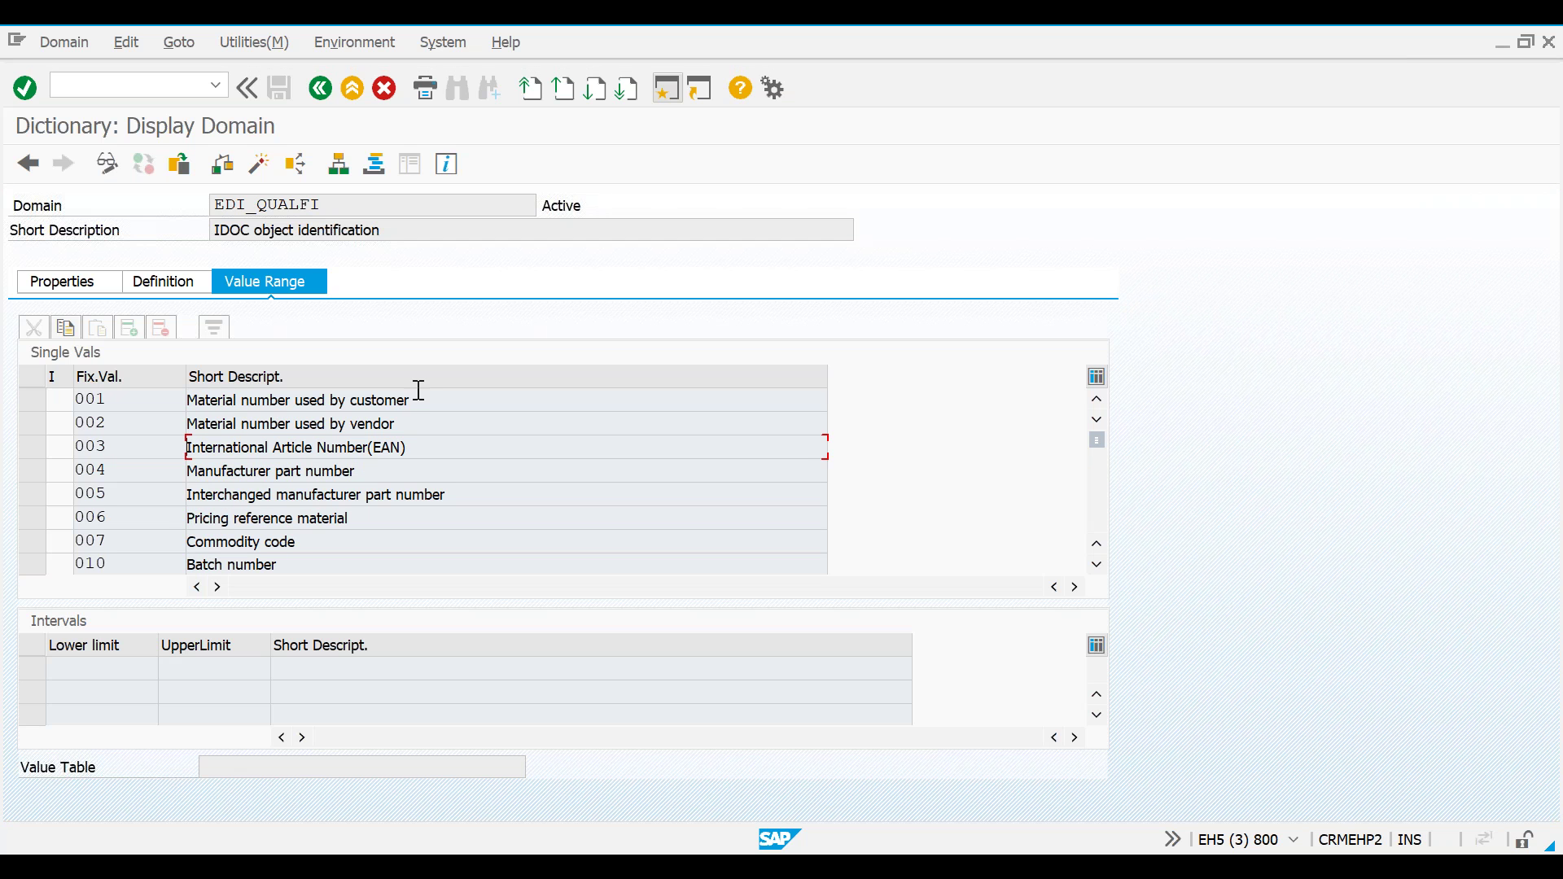
{"action": "left_click_drag", "start_coordinate": [412, 400], "coordinate": [99, 419]}
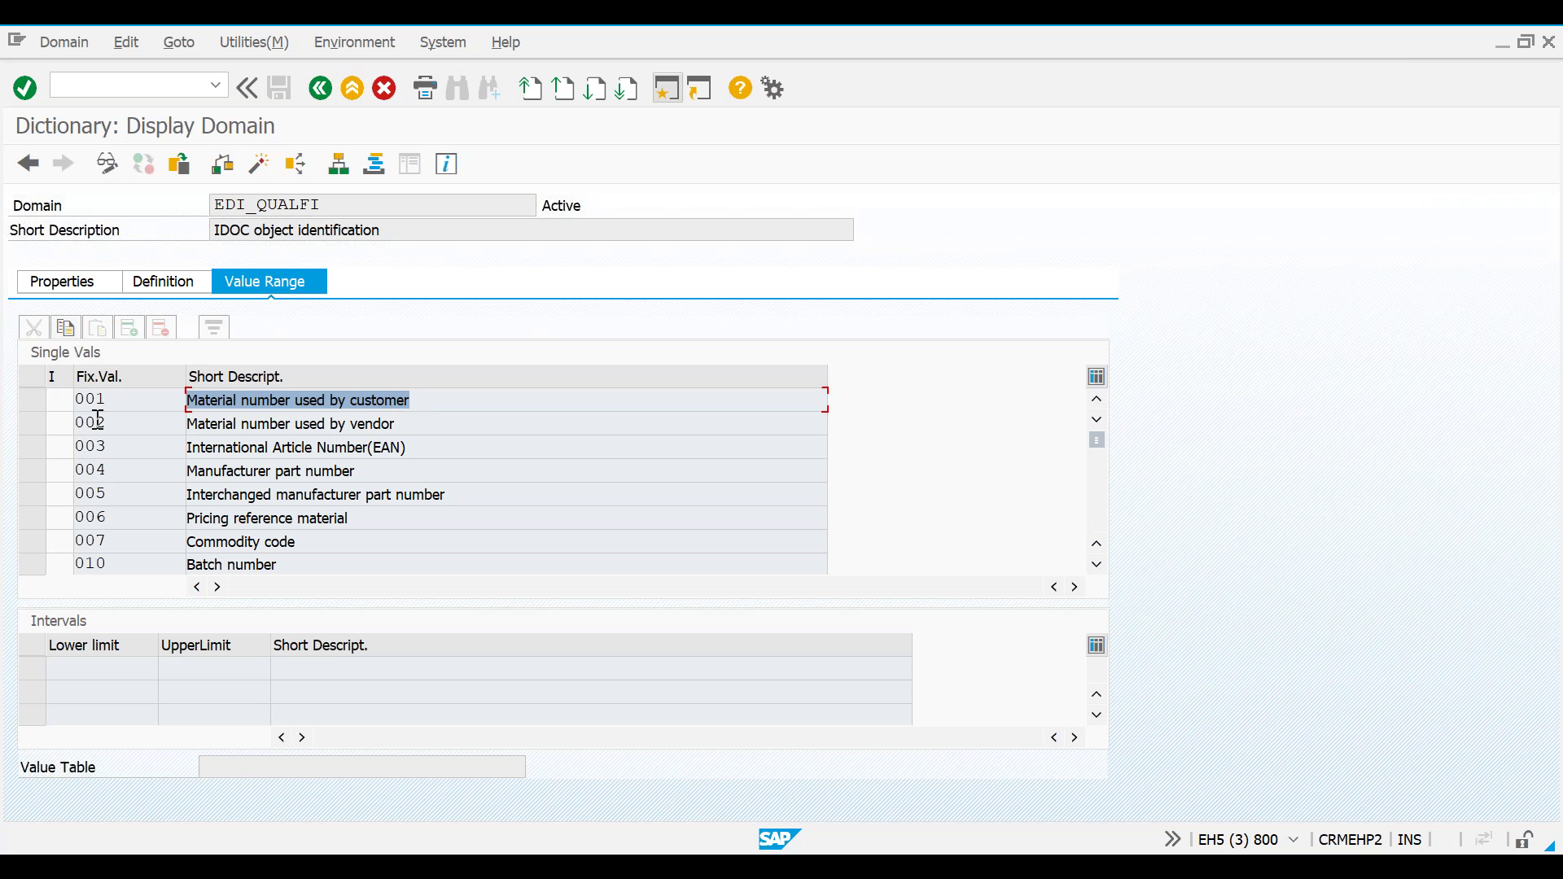
Return to segment definition E2EDP19002, review its MFRNR and IDTNR_EXTERNAL fields, and go back to the segment editor's initial screen.
{"action": "left_click", "coordinate": [321, 96]}
{"action": "left_click", "coordinate": [321, 101]}
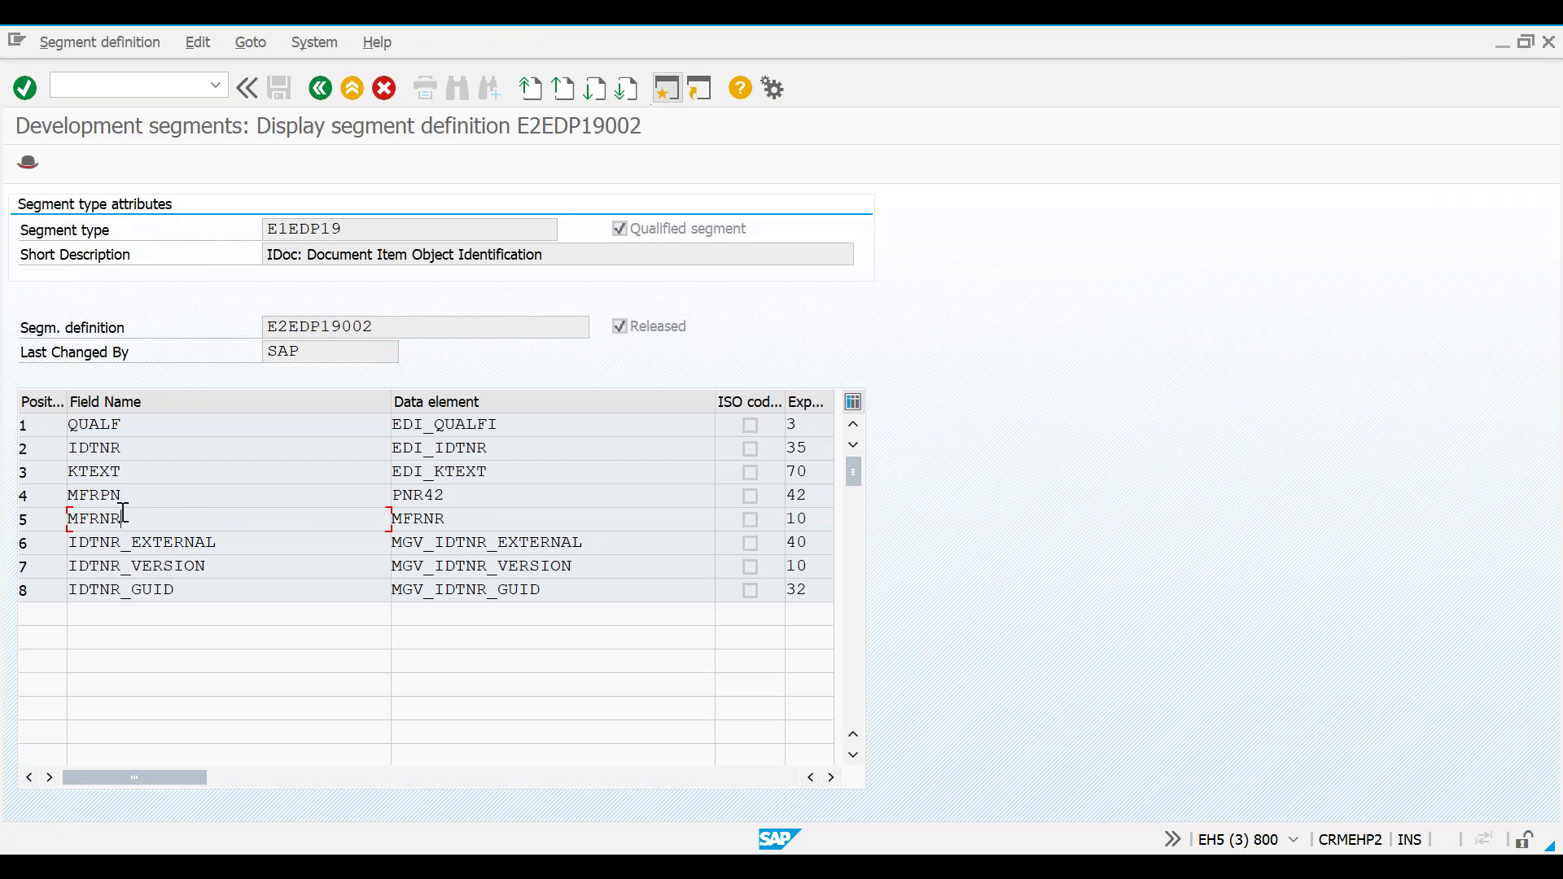
{"action": "left_click_drag", "start_coordinate": [124, 519], "coordinate": [54, 517]}
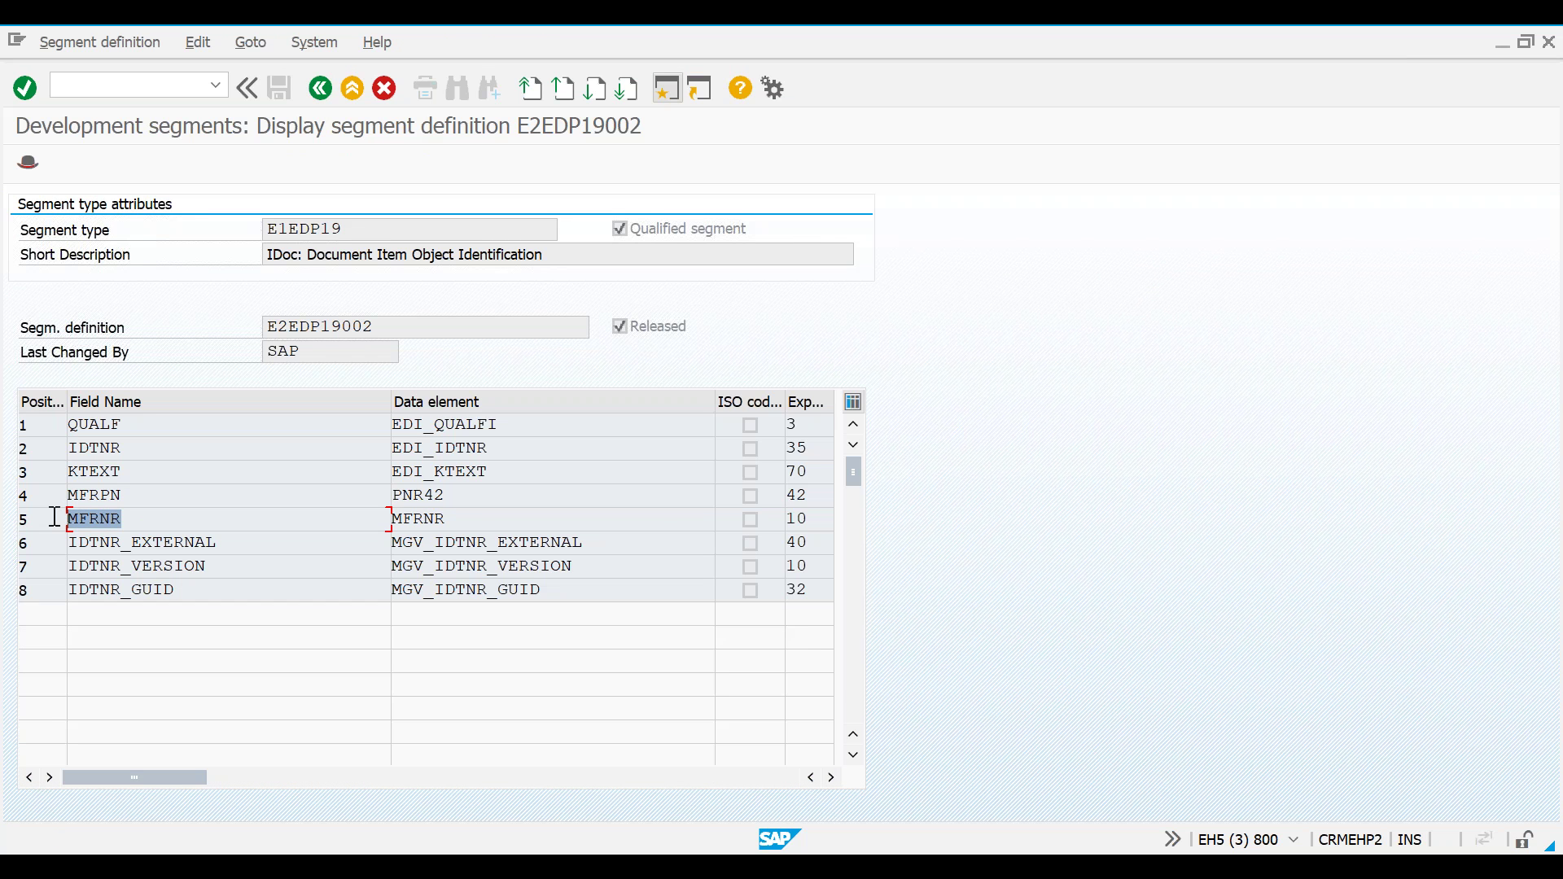
{"action": "left_click_drag", "start_coordinate": [219, 541], "coordinate": [52, 554]}
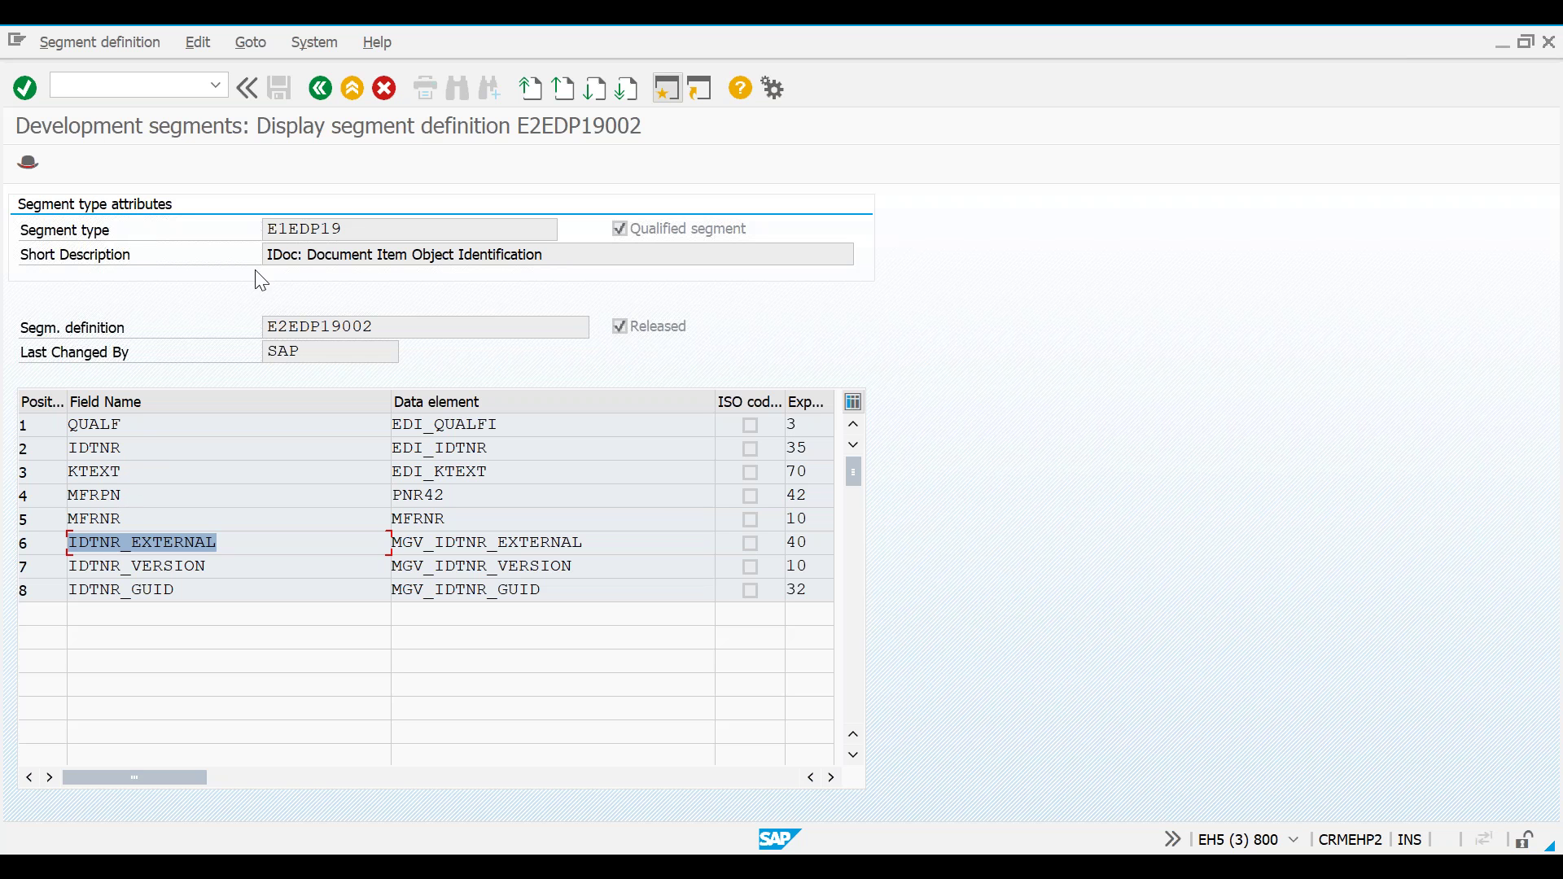
{"action": "left_click", "coordinate": [320, 88]}
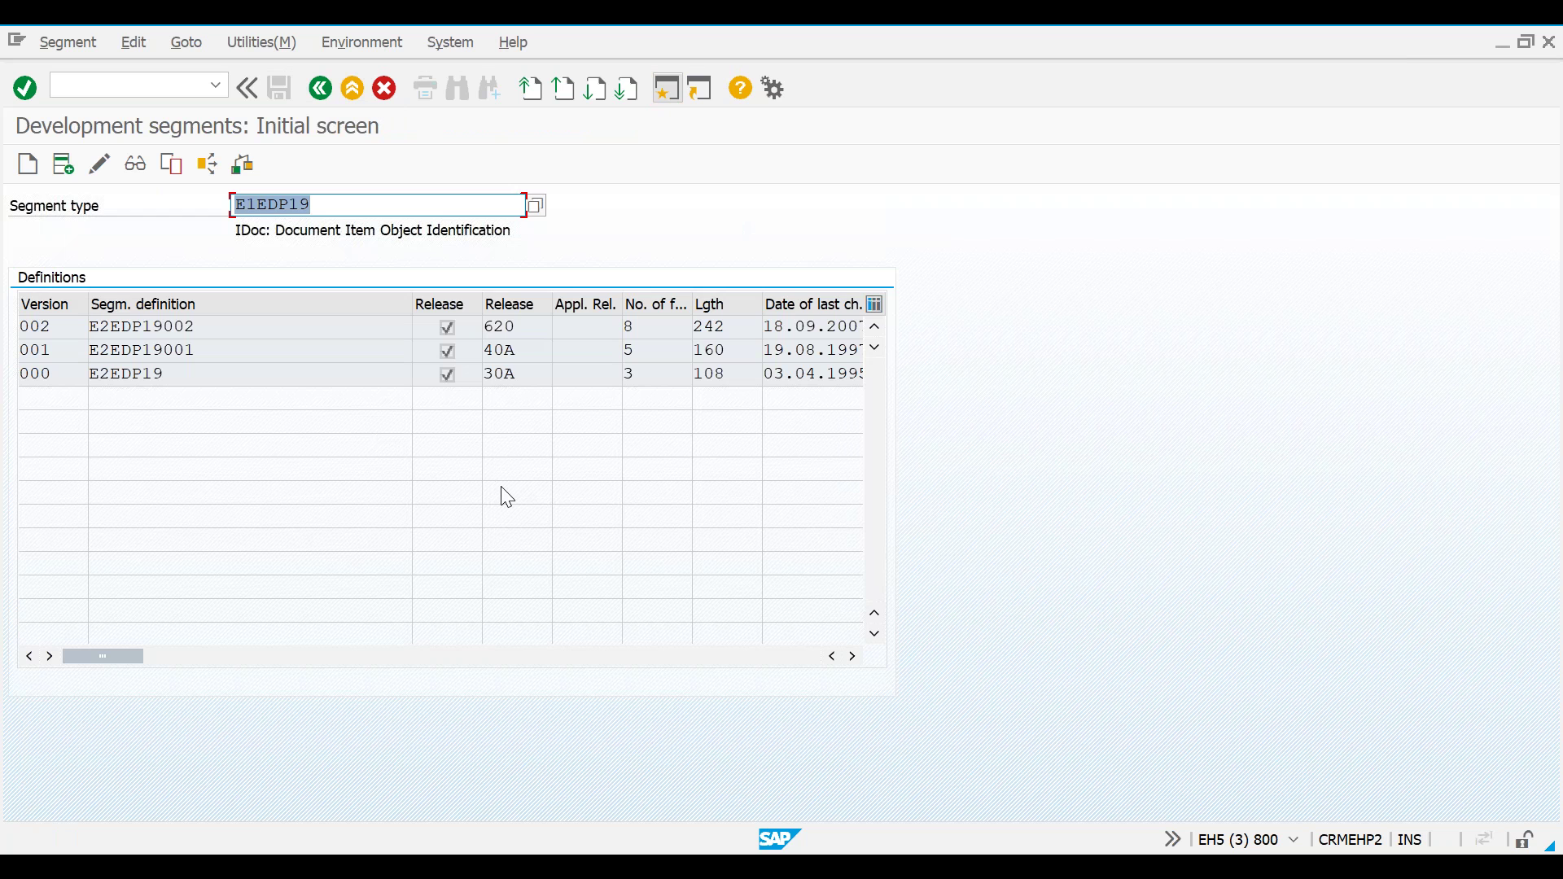
Switch to the session showing IDoc 1023821 and open its E1EDP19 001 data record for editing.
{"action": "key", "text": "alt+Tab"}
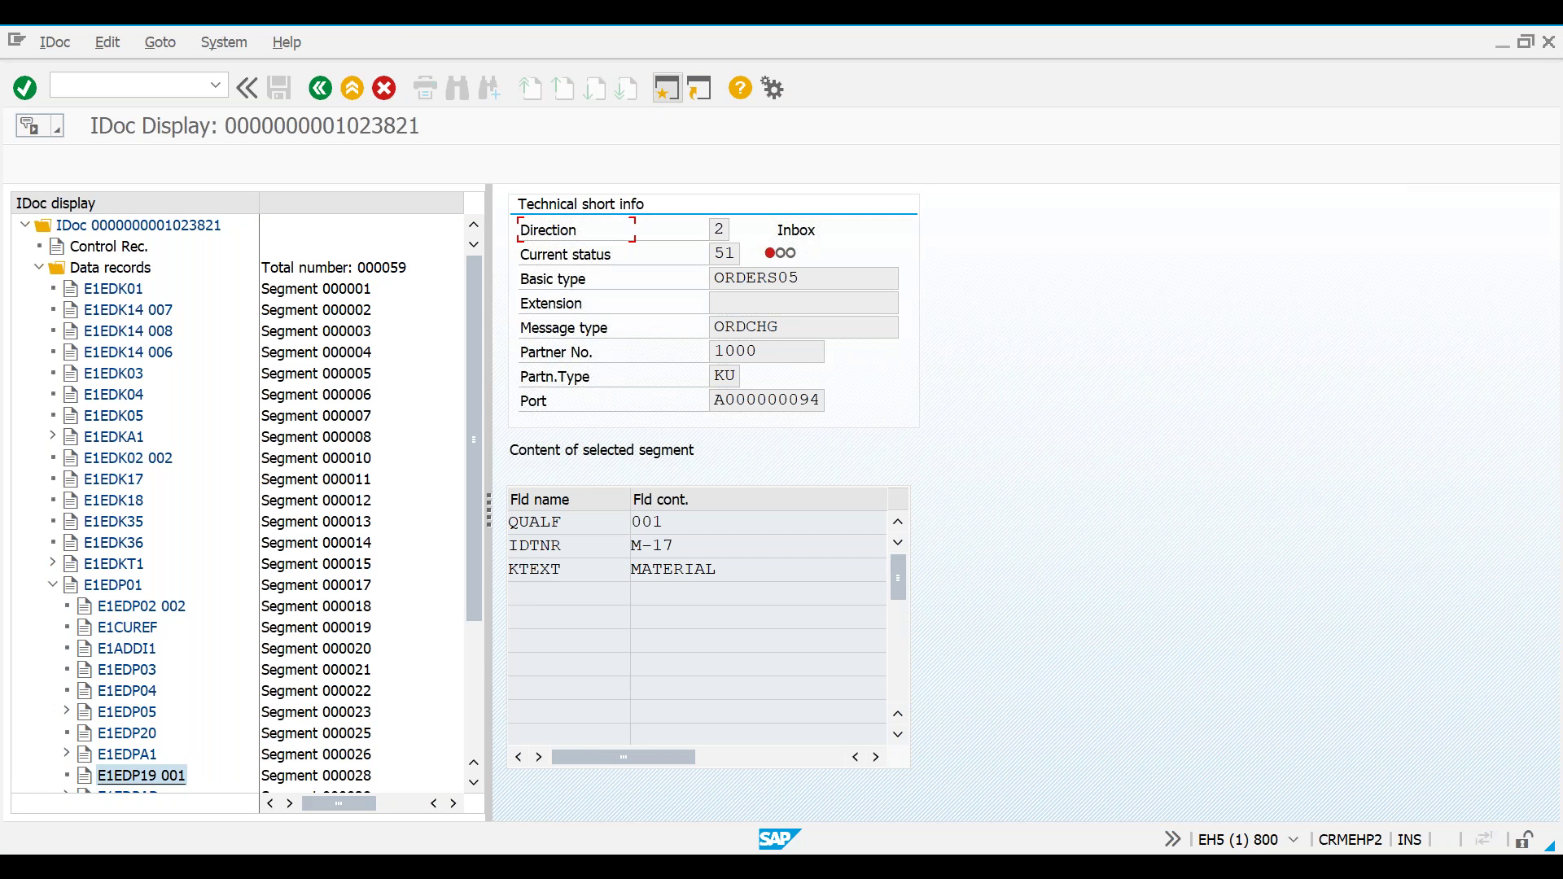
{"action": "left_click", "coordinate": [85, 777]}
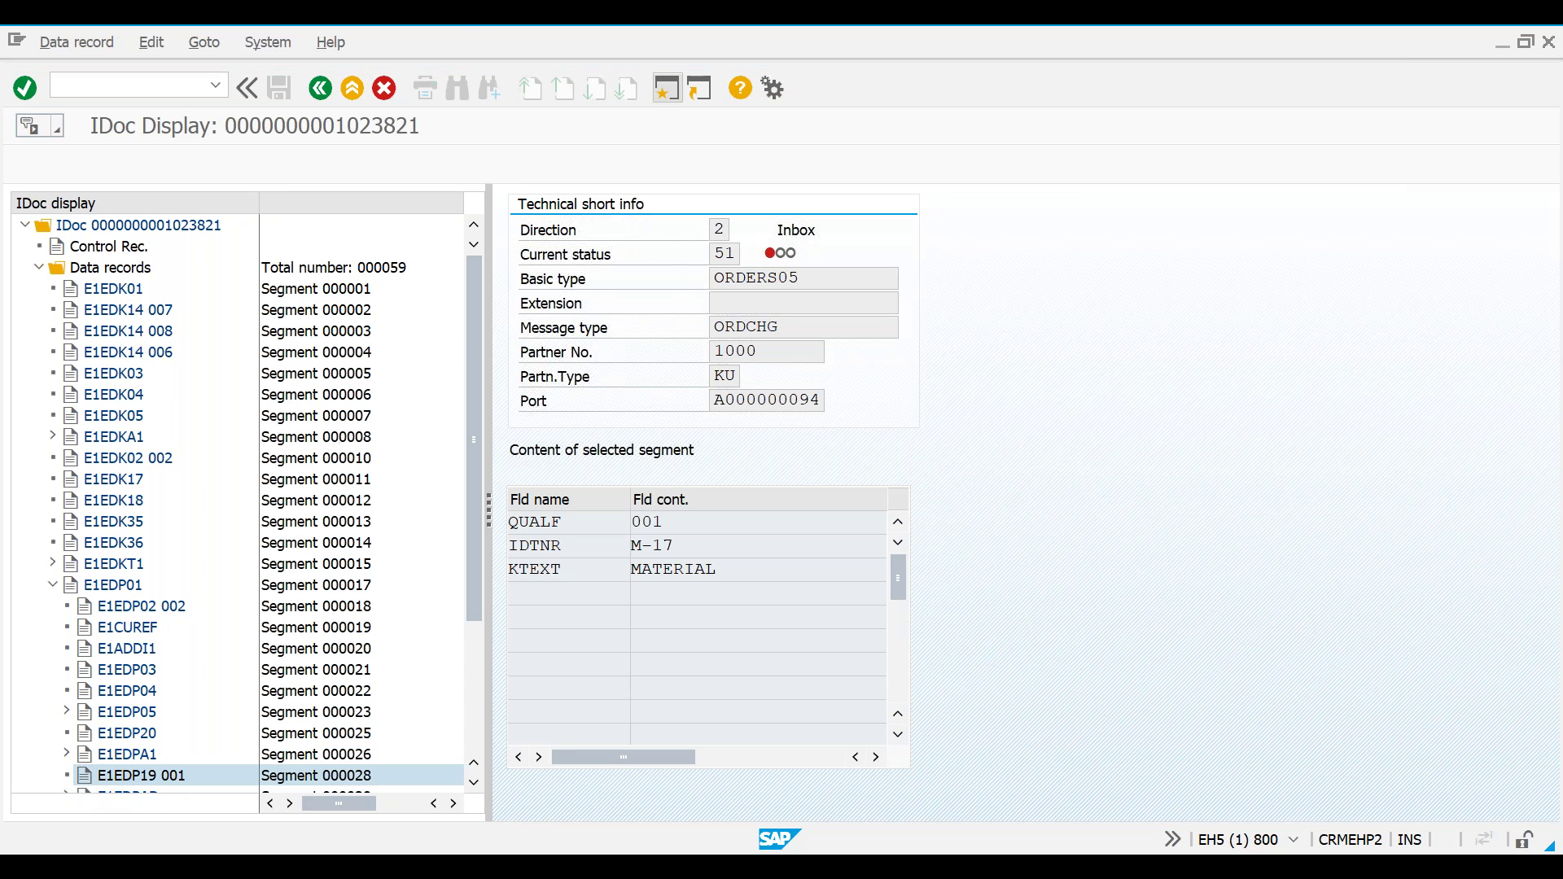
{"action": "left_click", "coordinate": [81, 45]}
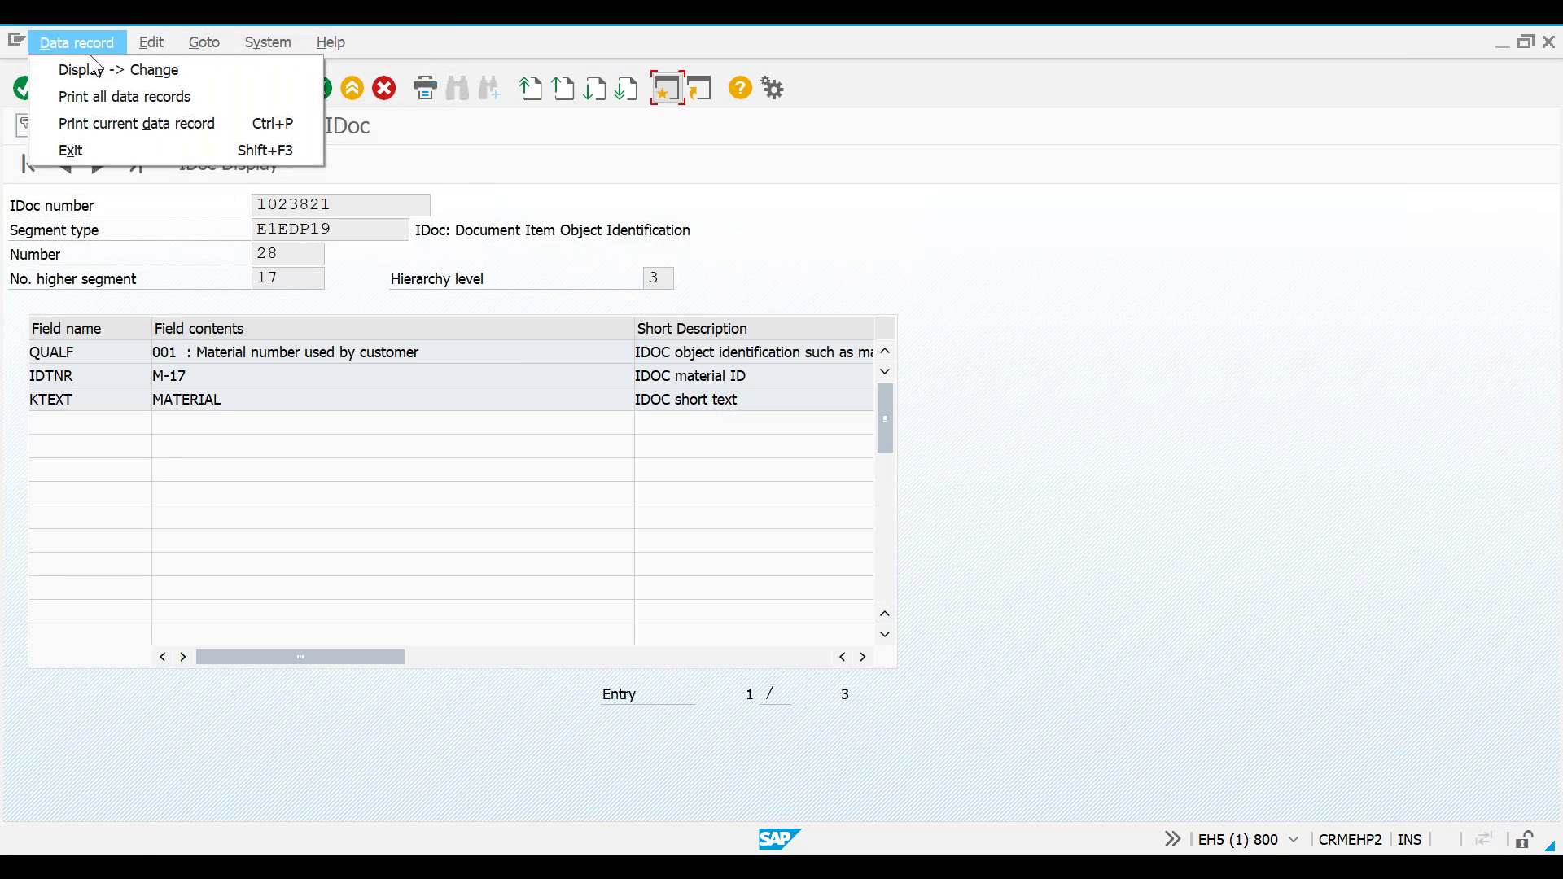
{"action": "left_click", "coordinate": [81, 66]}
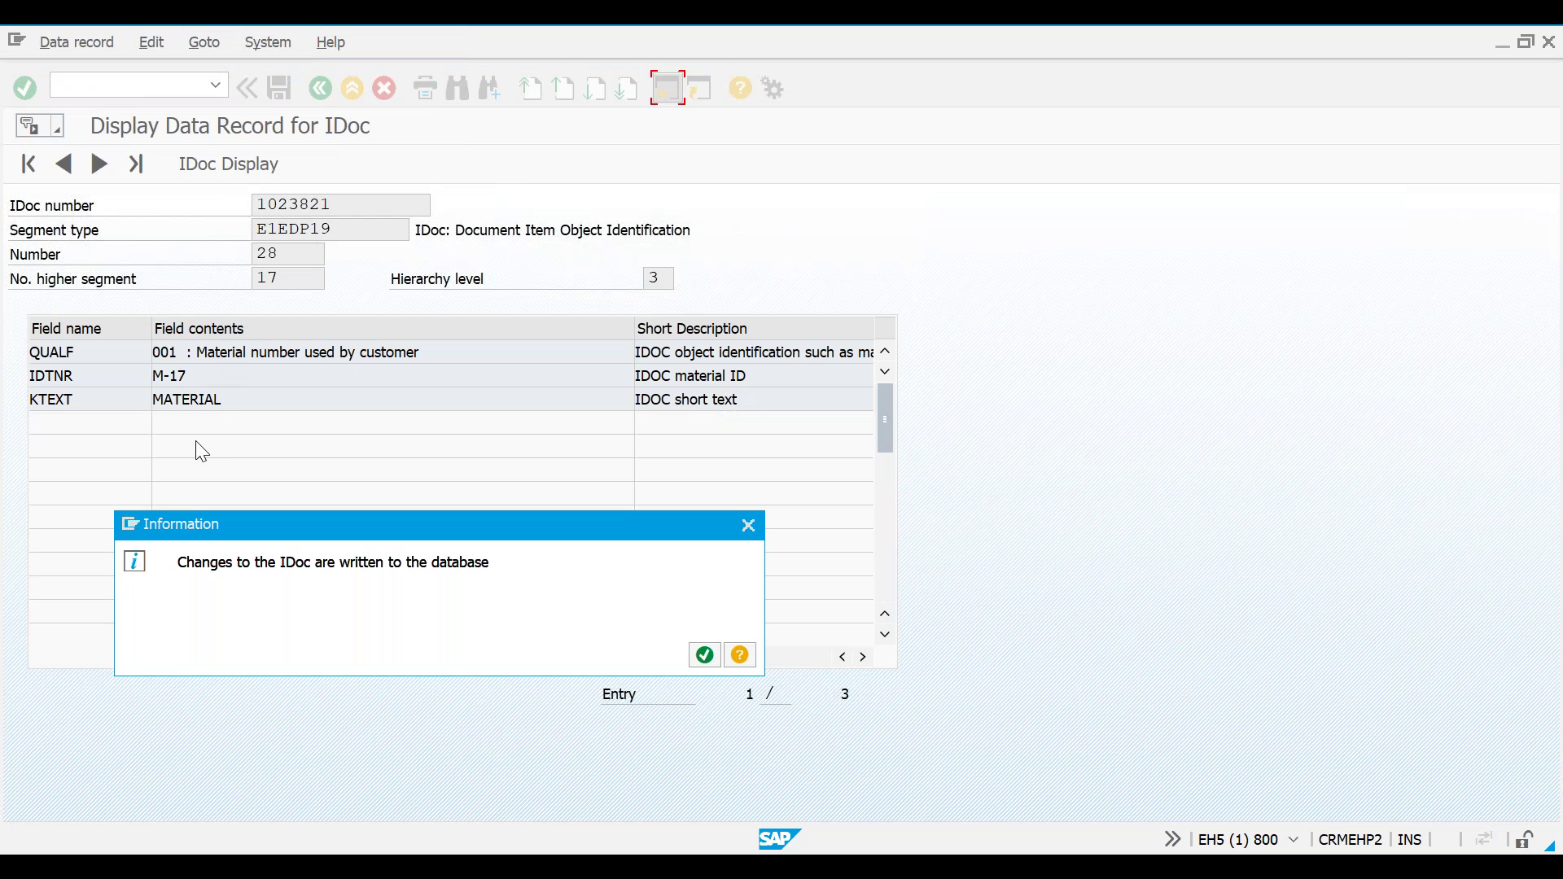
{"action": "key", "text": "Return"}
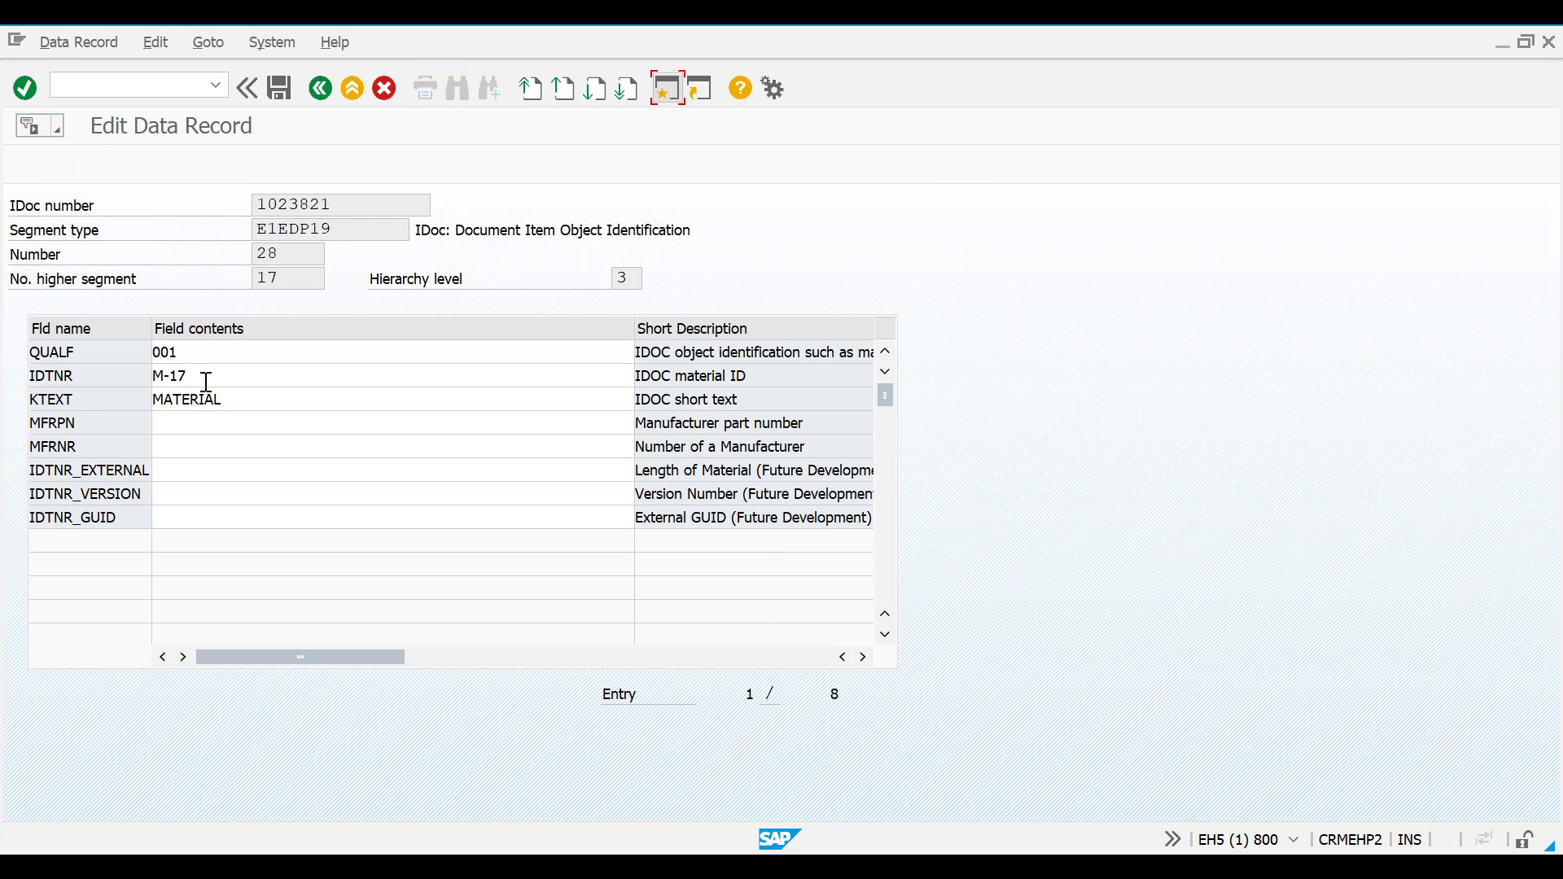
Set the QUALF field of segment E1EDP19 to 002.
{"action": "left_click", "coordinate": [195, 347]}
{"action": "key", "text": "BackSpace"}
{"action": "type", "text": "2"}
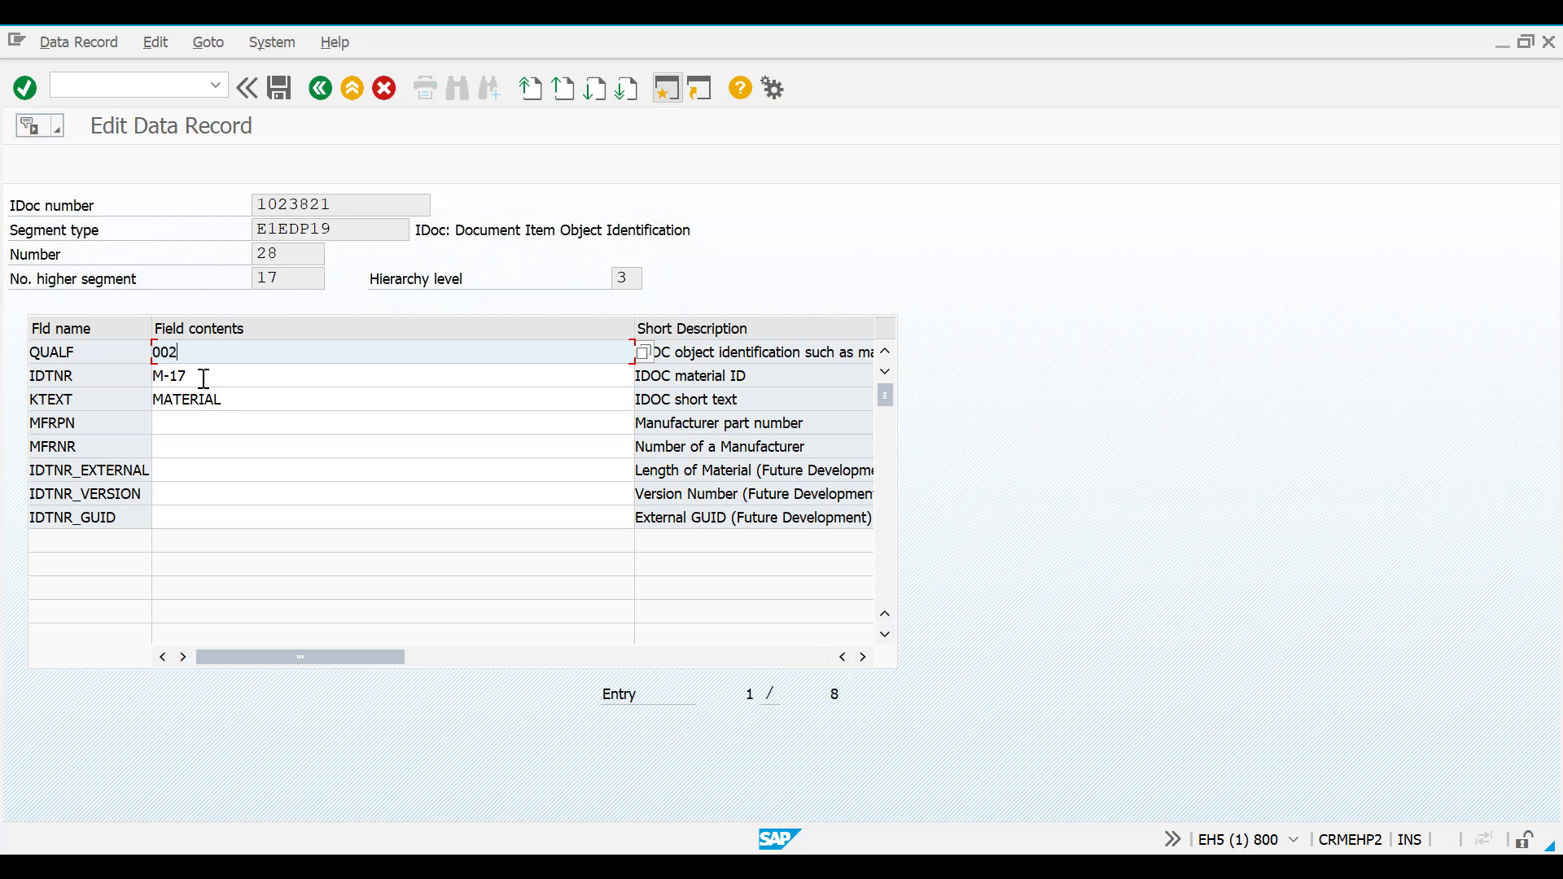
{"action": "left_click_drag", "start_coordinate": [195, 376], "coordinate": [142, 376]}
{"action": "key", "text": "ctrl+c"}
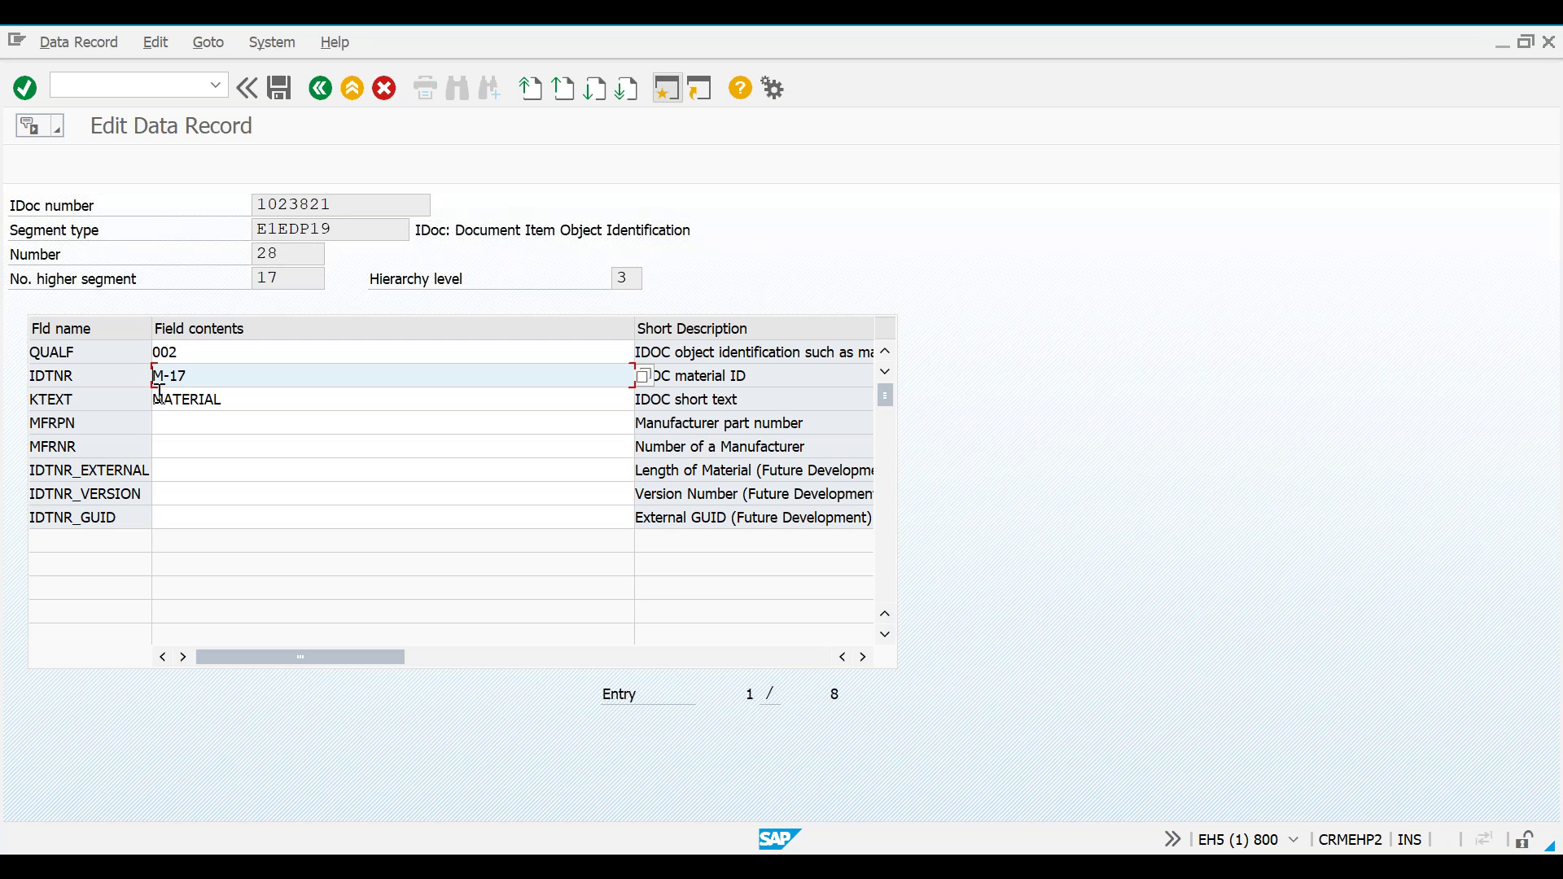
{"action": "left_click", "coordinate": [167, 472]}
{"action": "key", "text": "ctrl+v"}
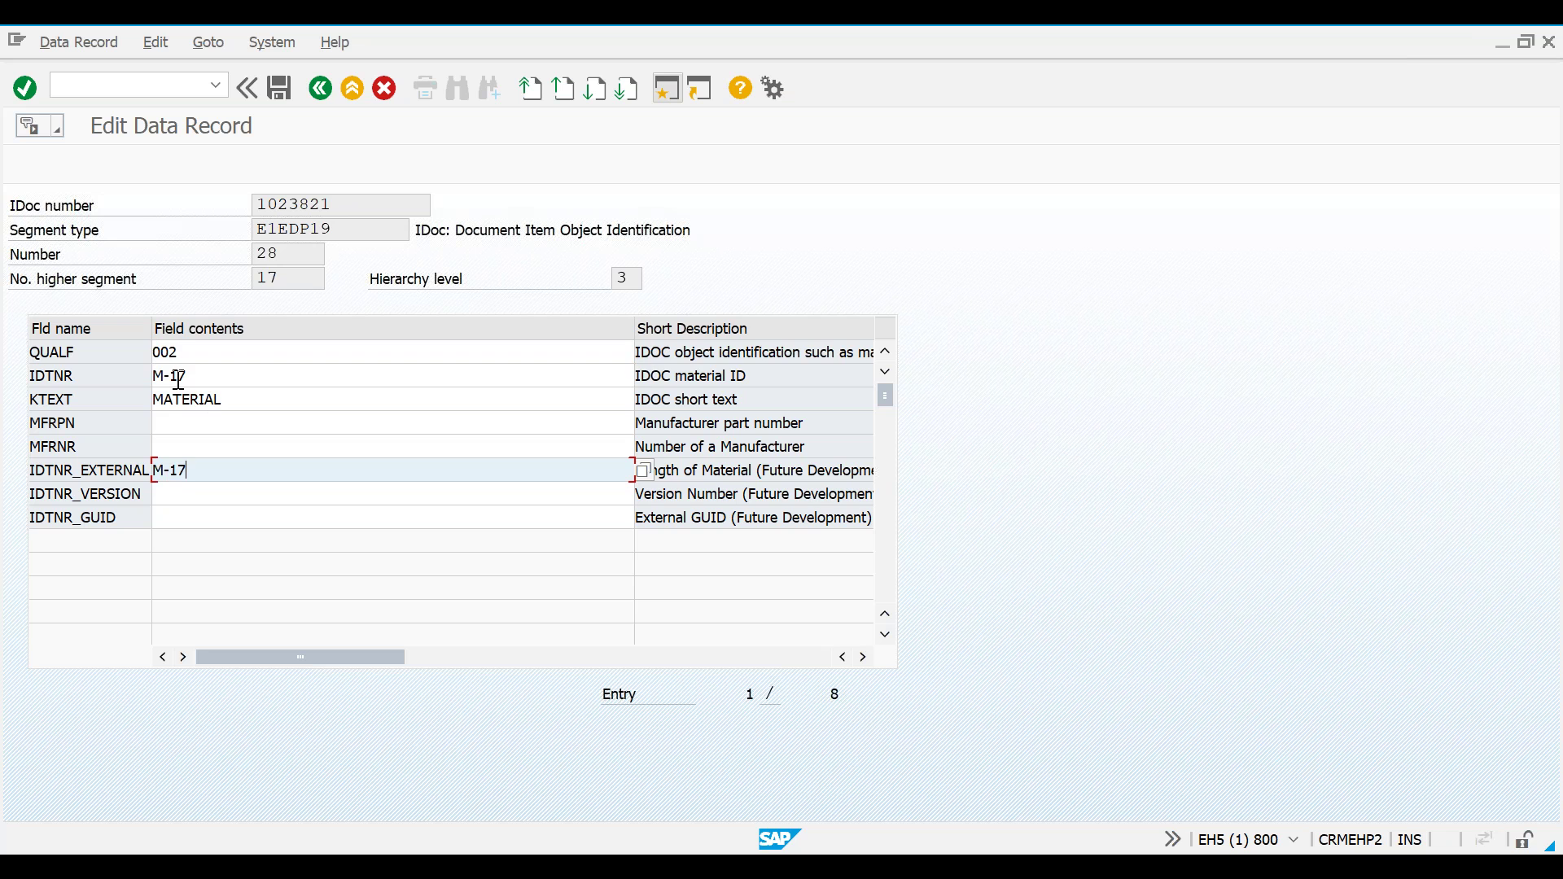
{"action": "left_click_drag", "start_coordinate": [197, 471], "coordinate": [151, 472]}
{"action": "key", "text": "Delete"}
Save the changed E1EDP19 data record and copy its IDoc number.
{"action": "left_click", "coordinate": [281, 88]}
{"action": "left_click_drag", "start_coordinate": [345, 203], "coordinate": [204, 211]}
{"action": "key", "text": "ctrl+c"}
Leave editing of the data record and try to open a new session.
{"action": "left_click", "coordinate": [668, 88]}
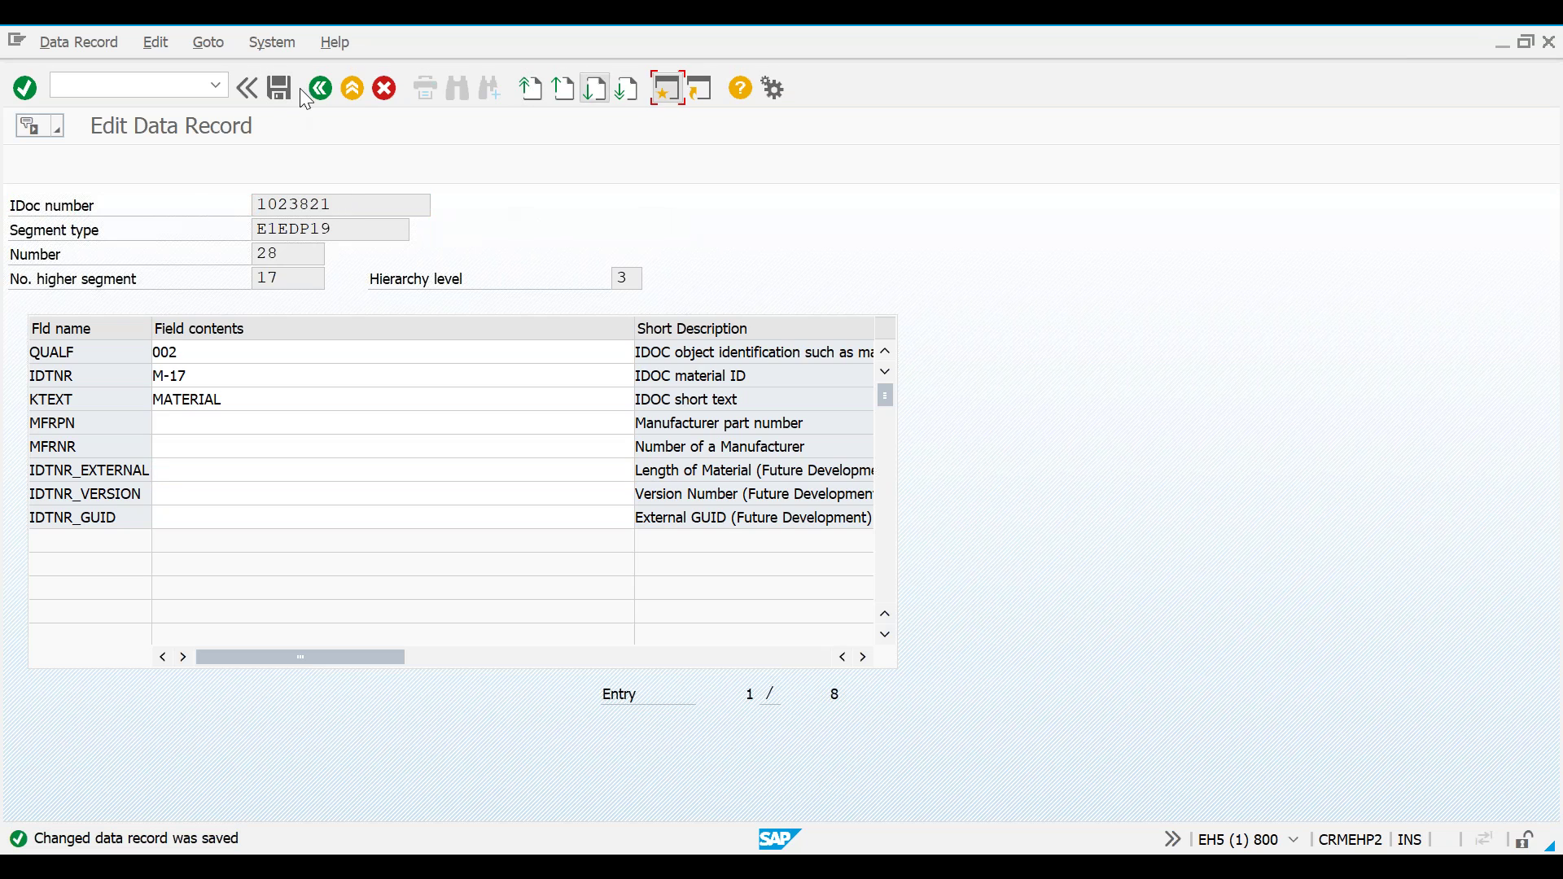
{"action": "left_click", "coordinate": [329, 85]}
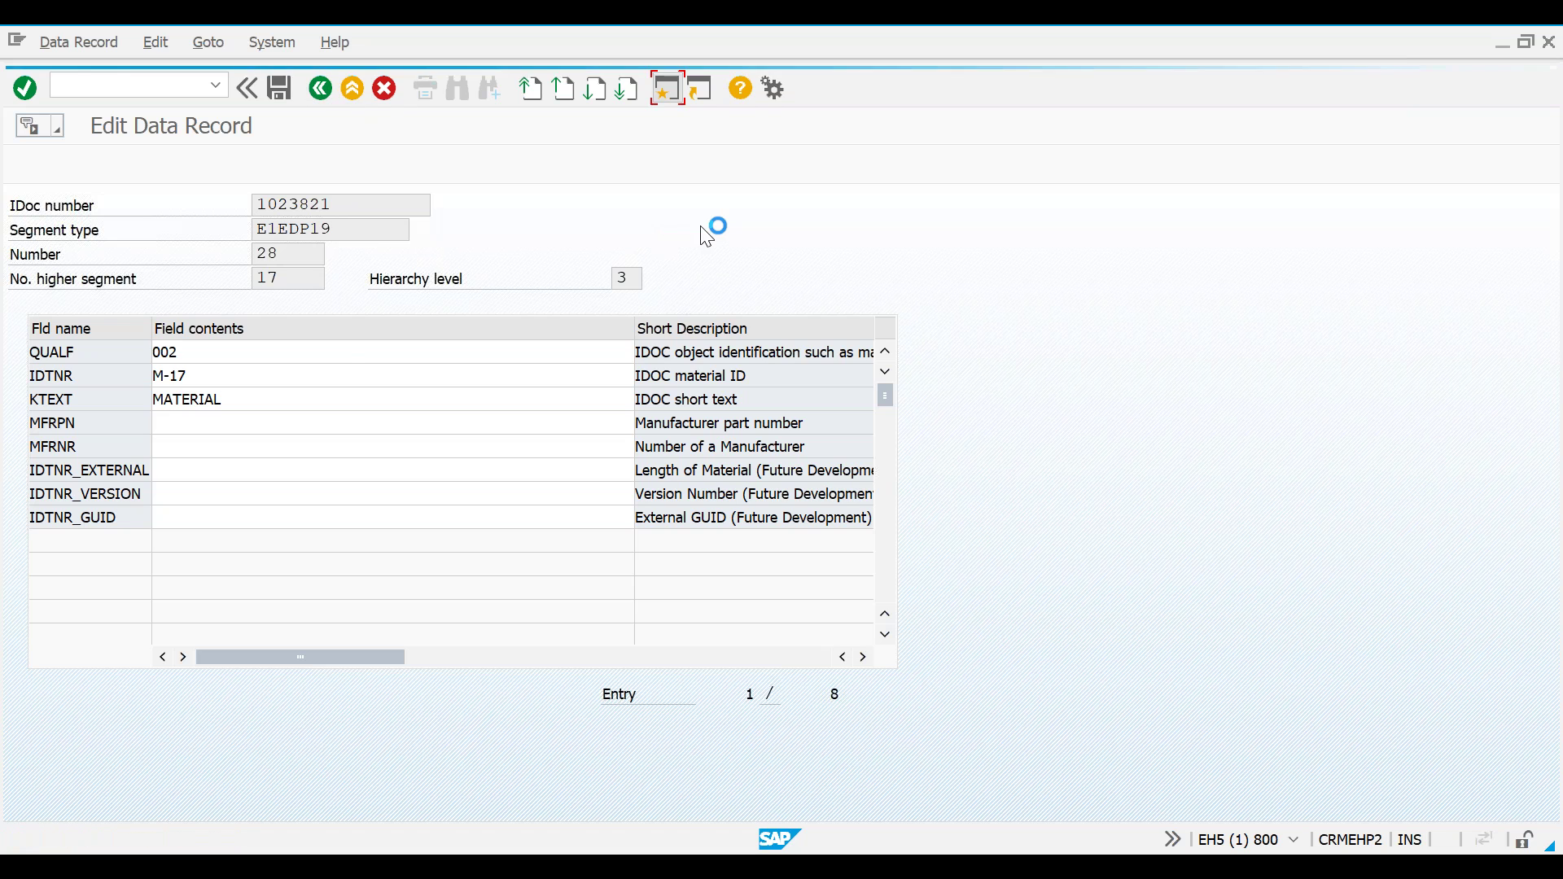
{"action": "left_click", "coordinate": [663, 90]}
{"action": "left_click", "coordinate": [748, 525]}
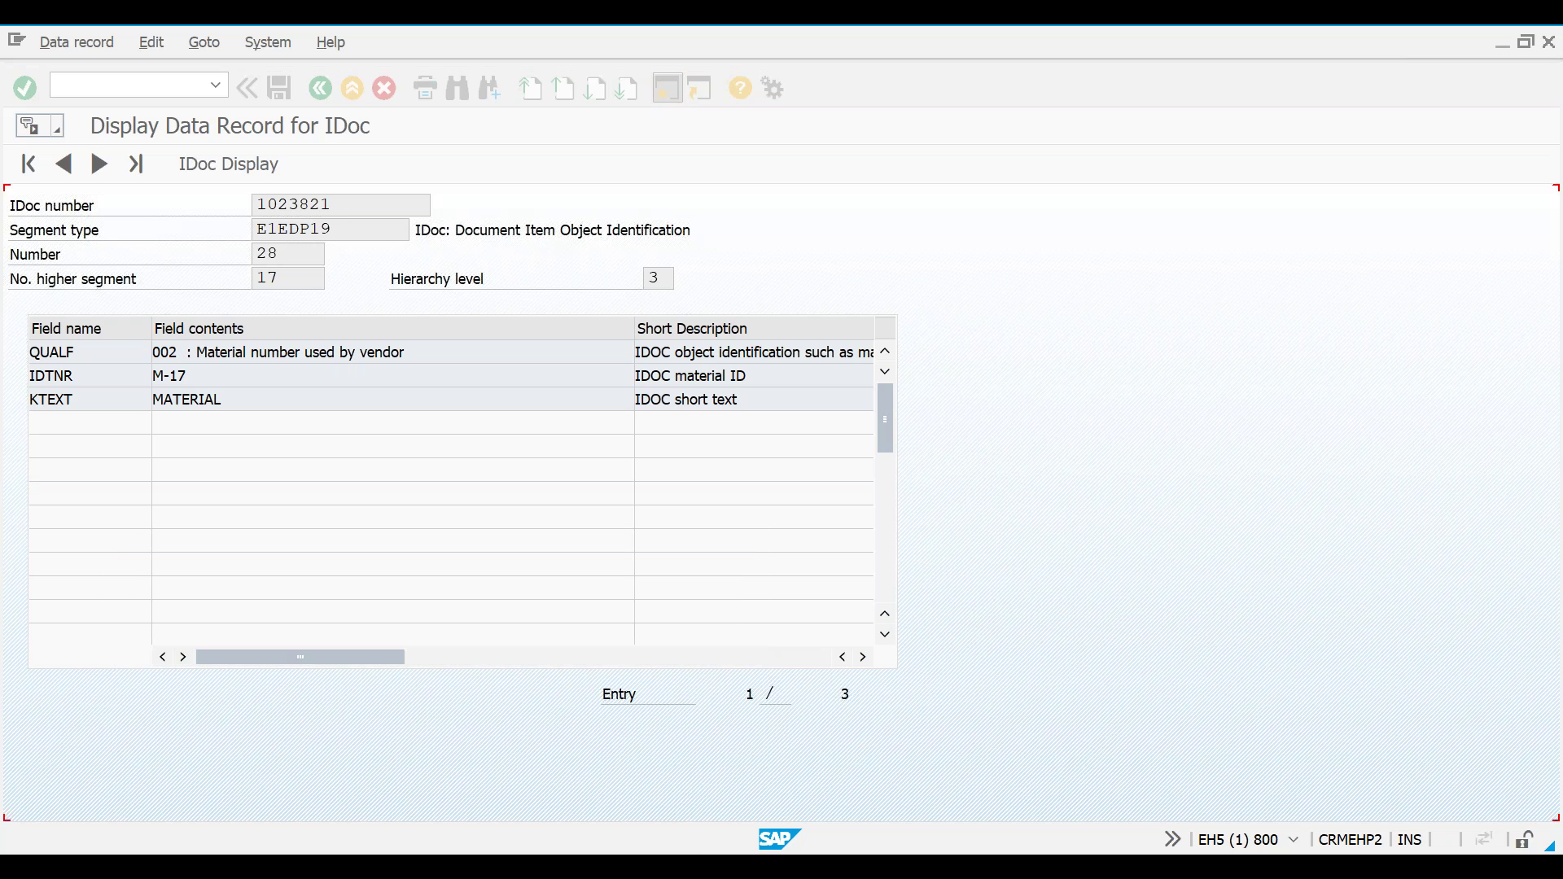
Switch to the session showing the CDPOS entries, start BD87 there and select IDoc 1023821.
{"action": "key", "text": "alt+Tab"}
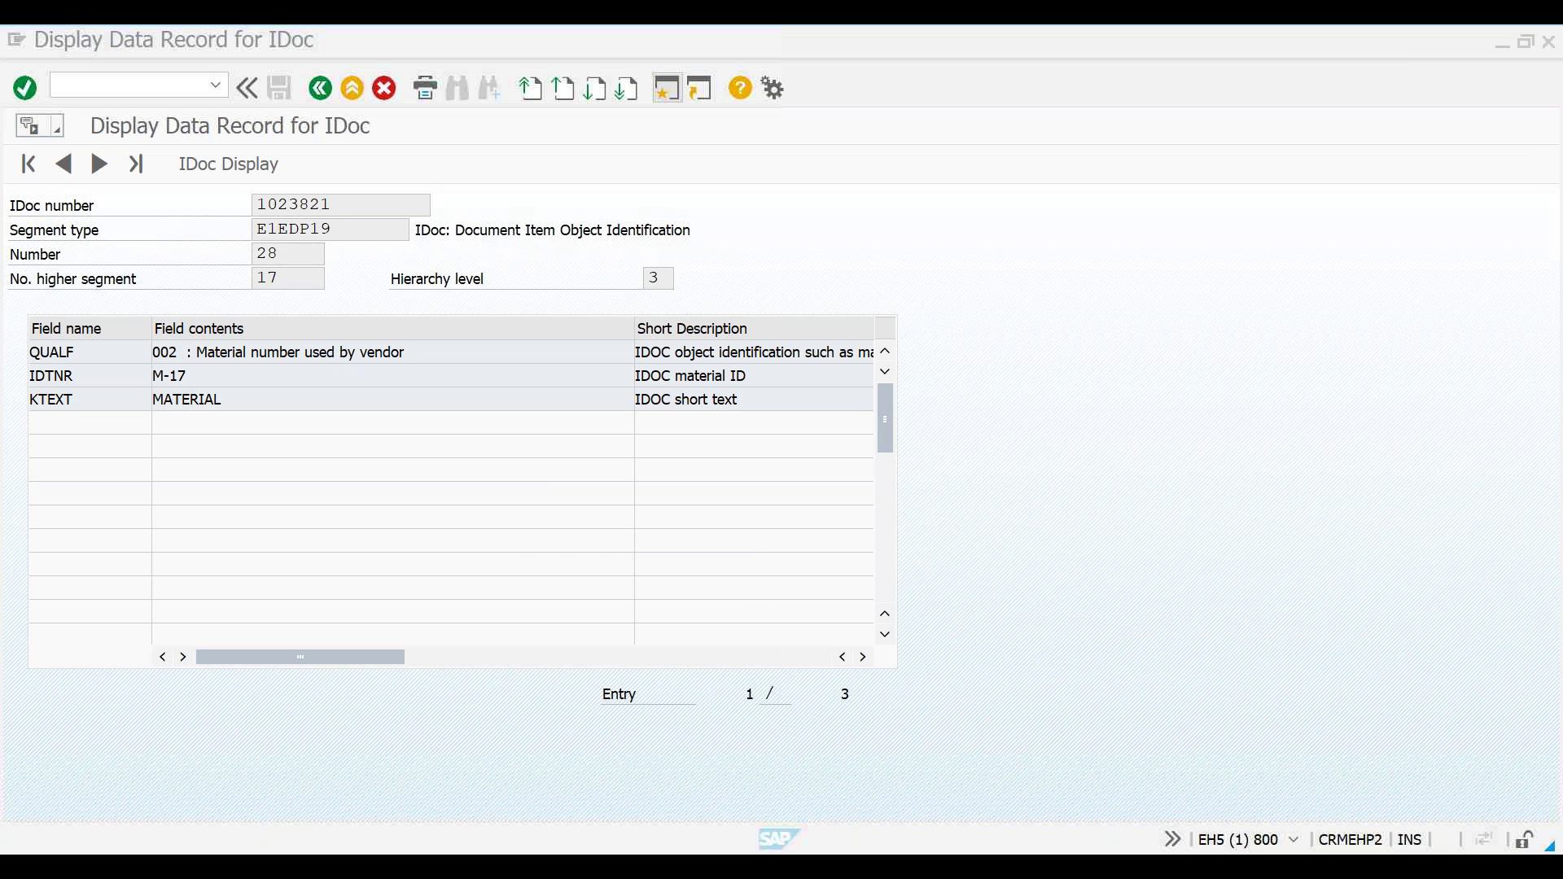
{"action": "key", "text": "alt+Tab"}
{"action": "type", "text": "/nbd87"}
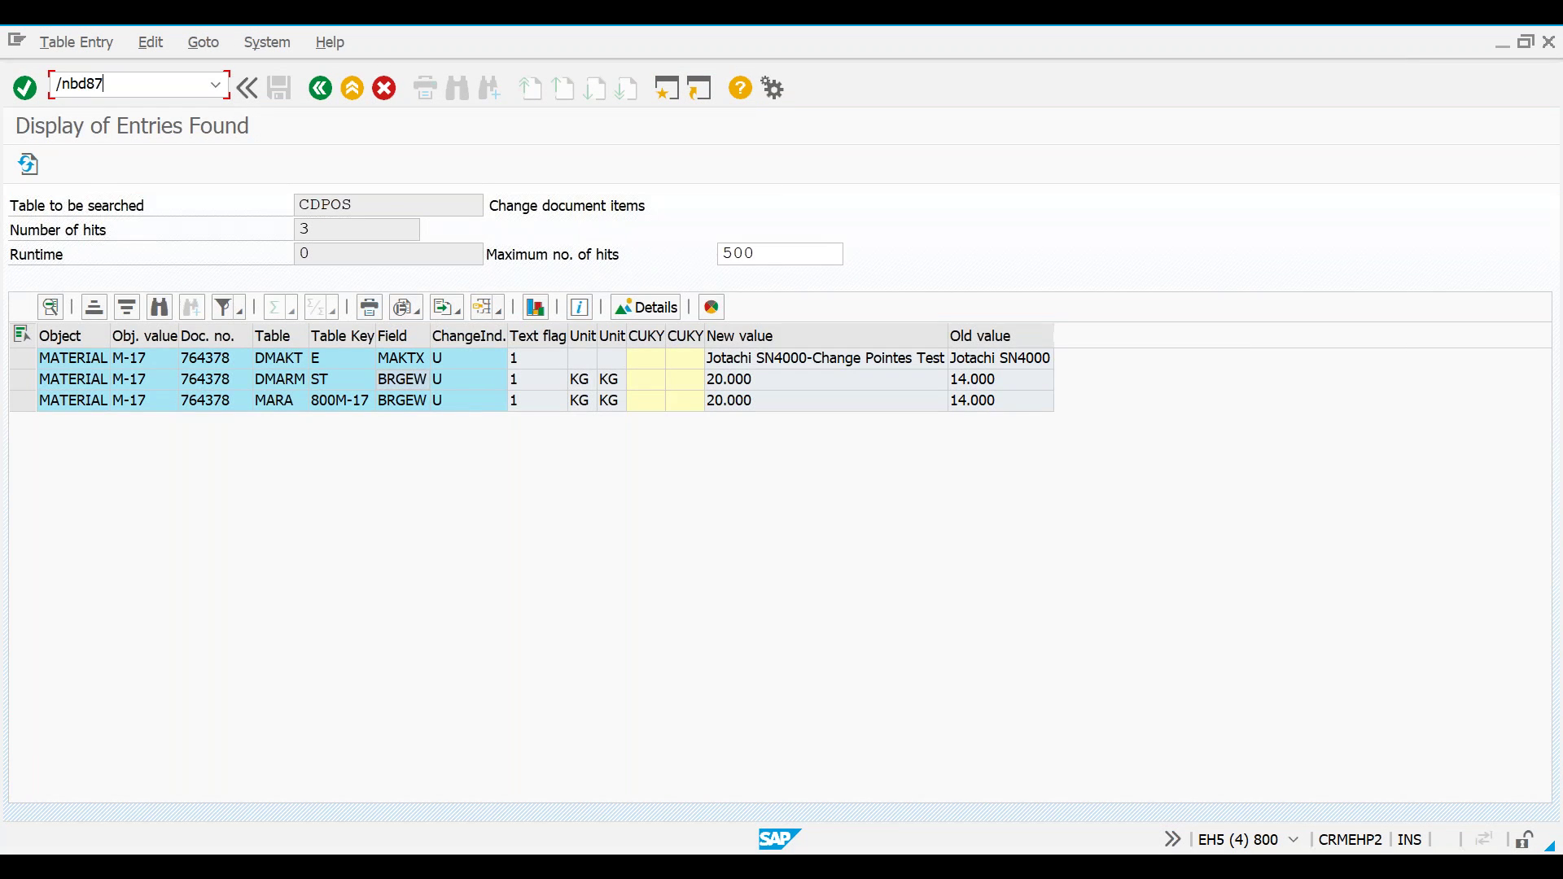
{"action": "key", "text": "Return"}
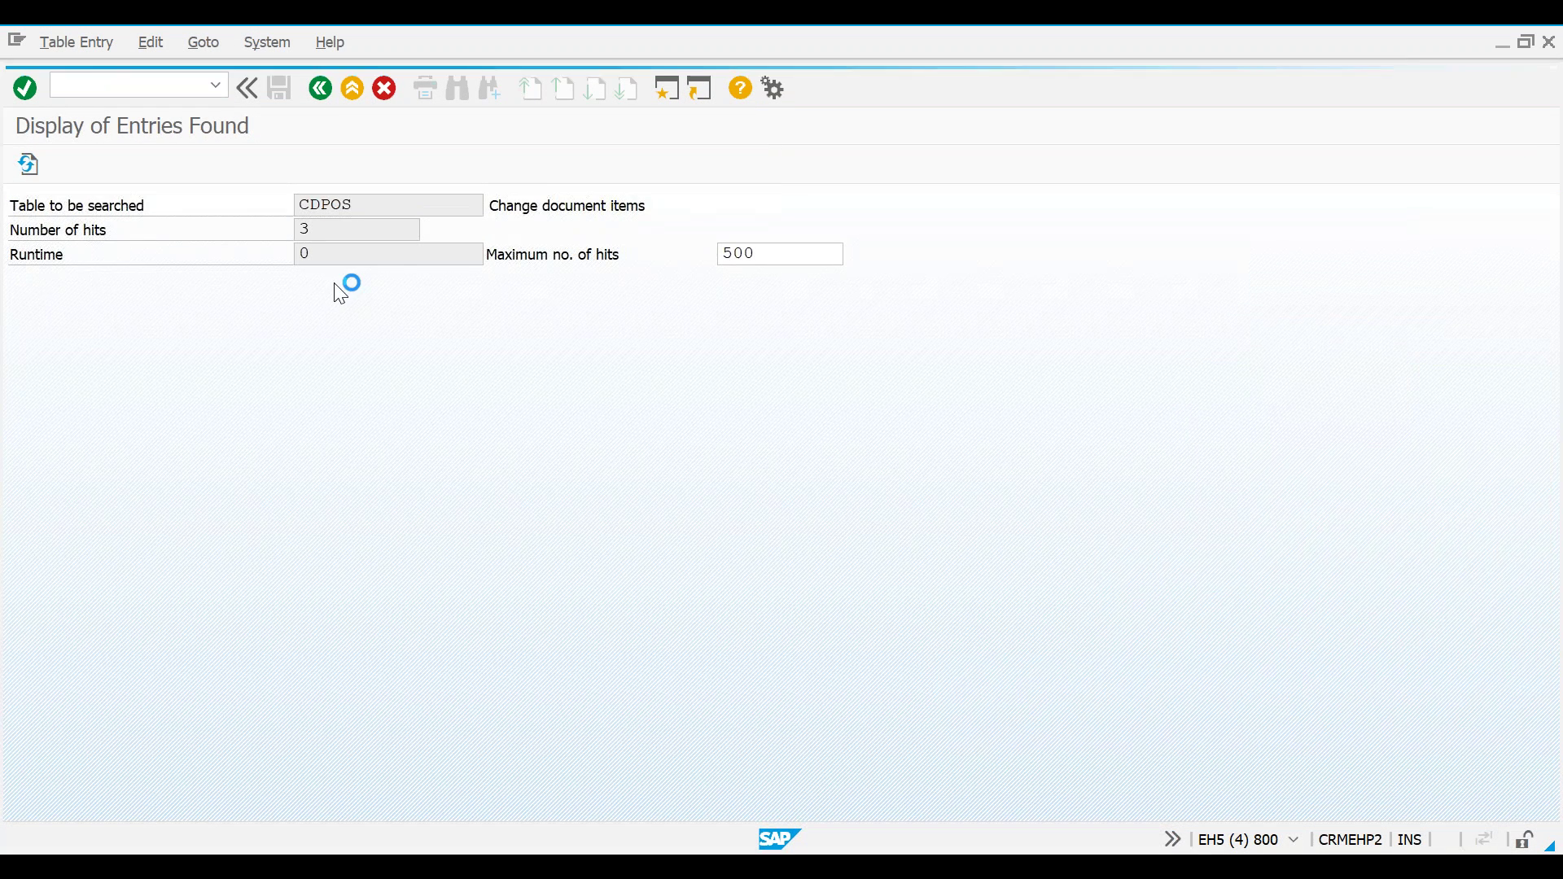
{"action": "key", "text": "ctrl+v"}
{"action": "left_click", "coordinate": [28, 163]}
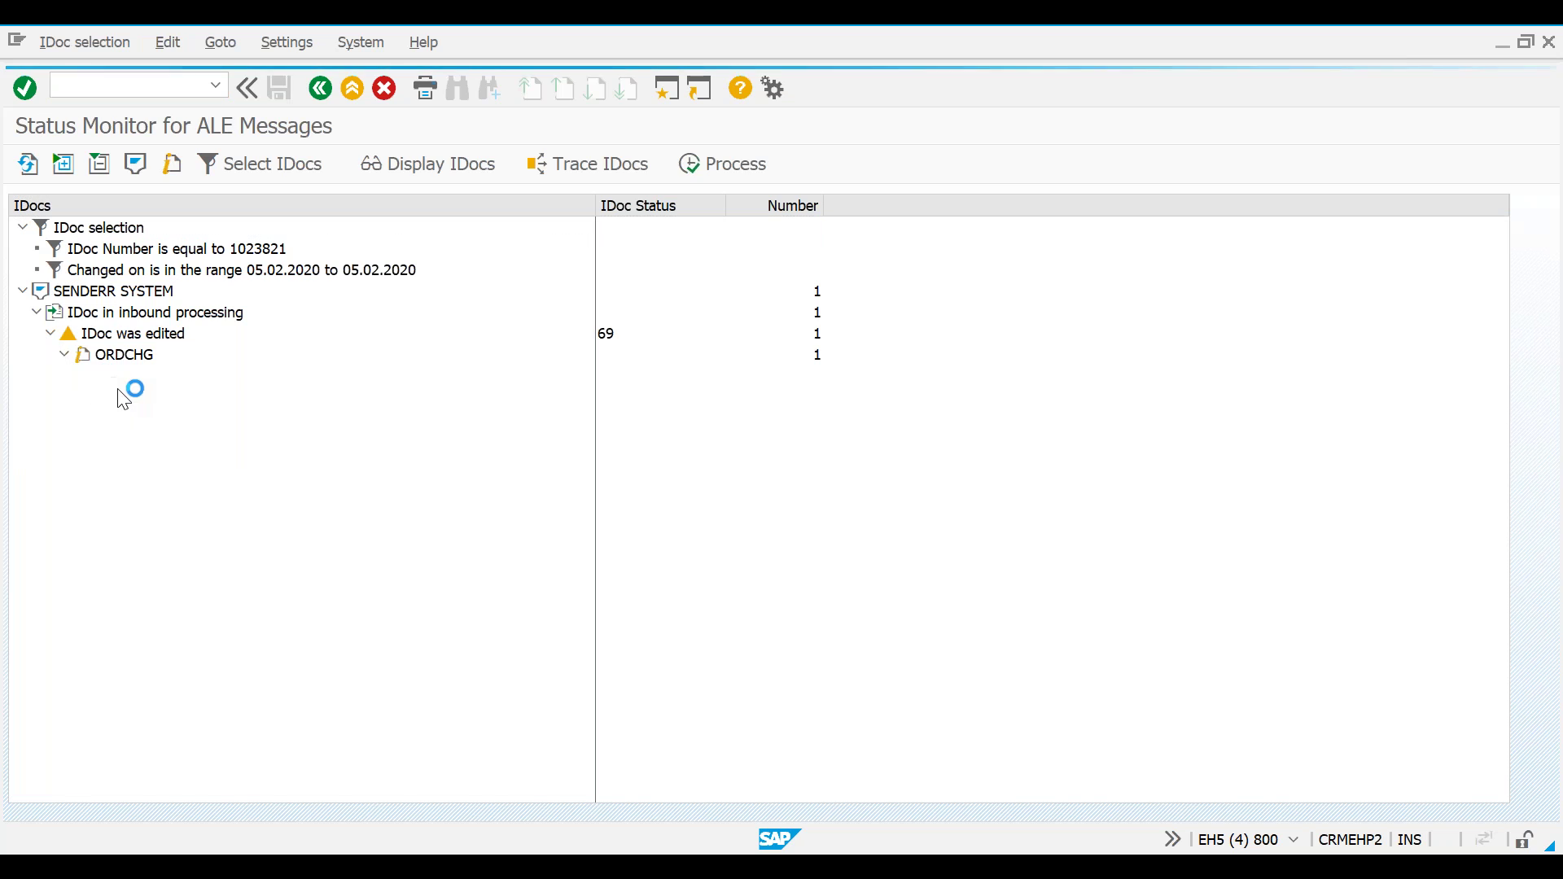
Process the edited ORDCHG IDoc and continue execution past the debugger breakpoint in DYNPRO_EINSTIEG.
{"action": "left_click", "coordinate": [187, 383]}
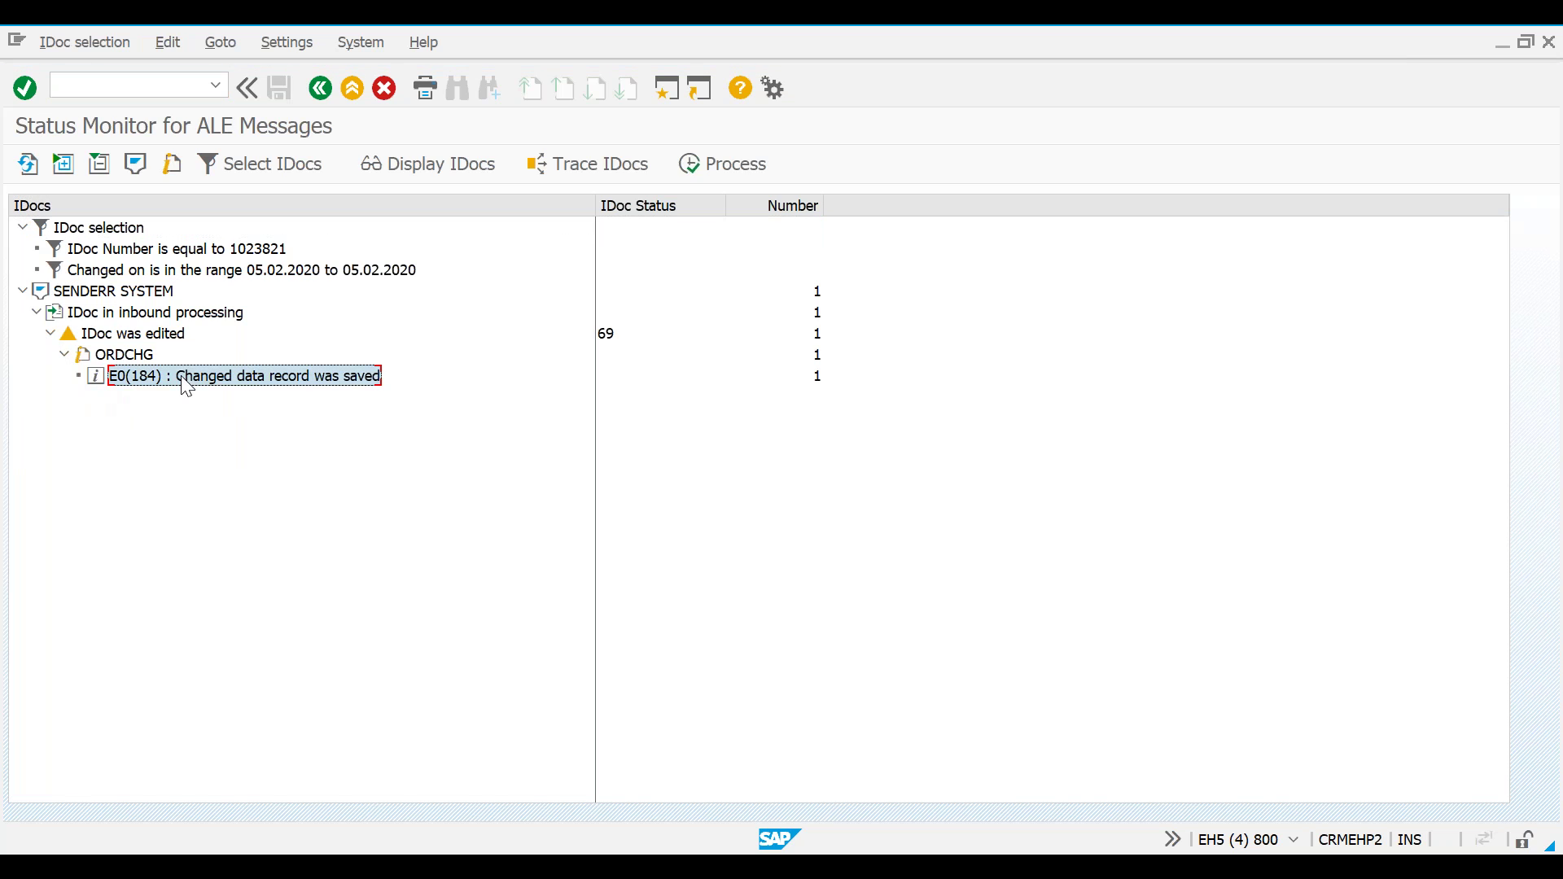
{"action": "left_click", "coordinate": [726, 160]}
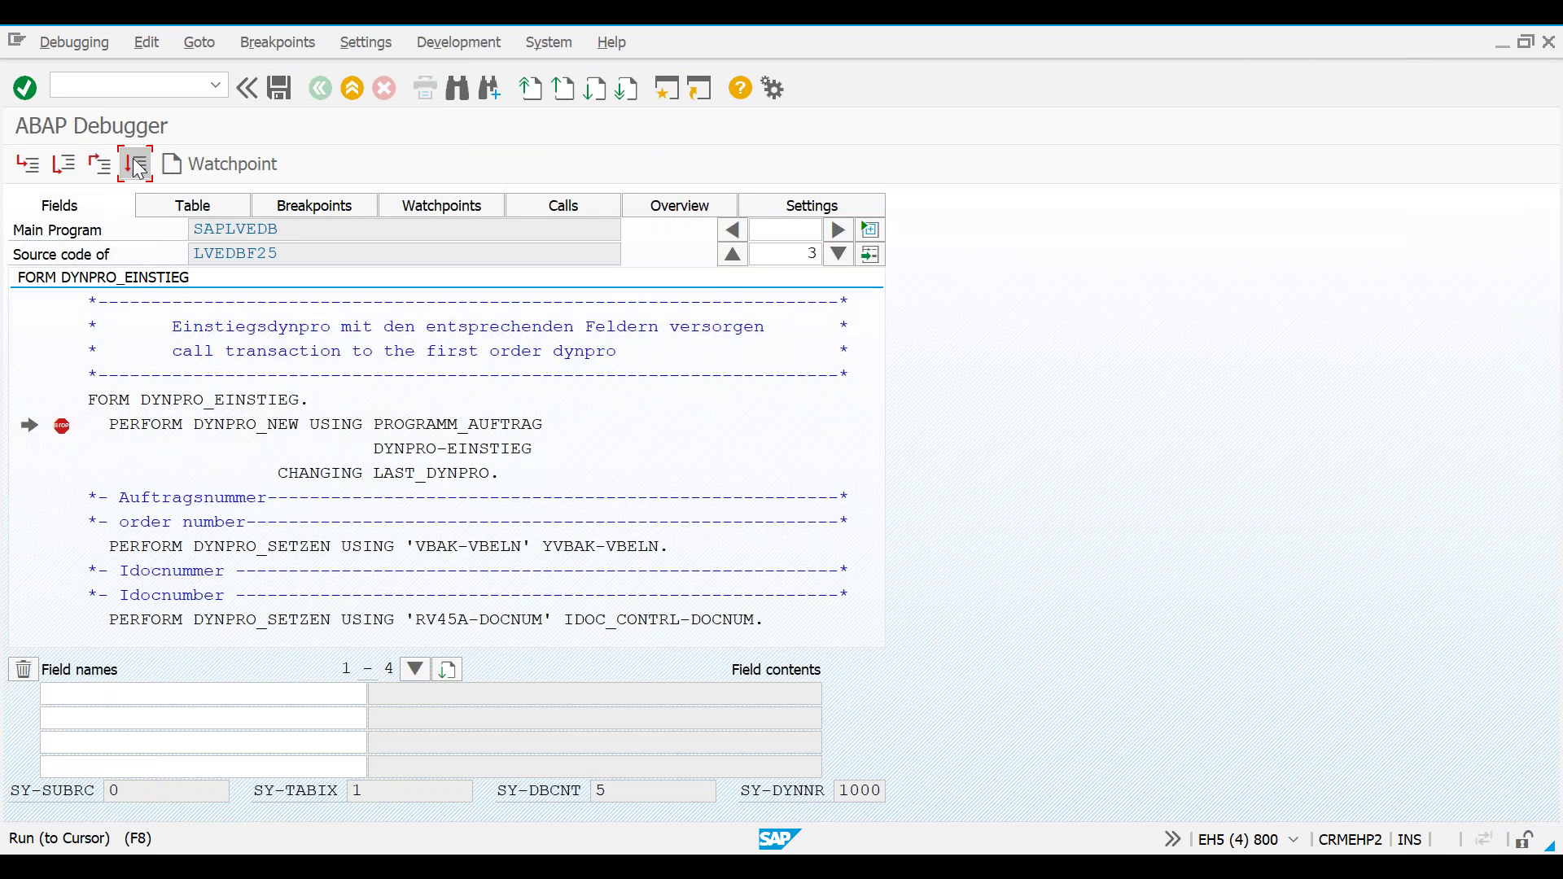
{"action": "left_click", "coordinate": [135, 166]}
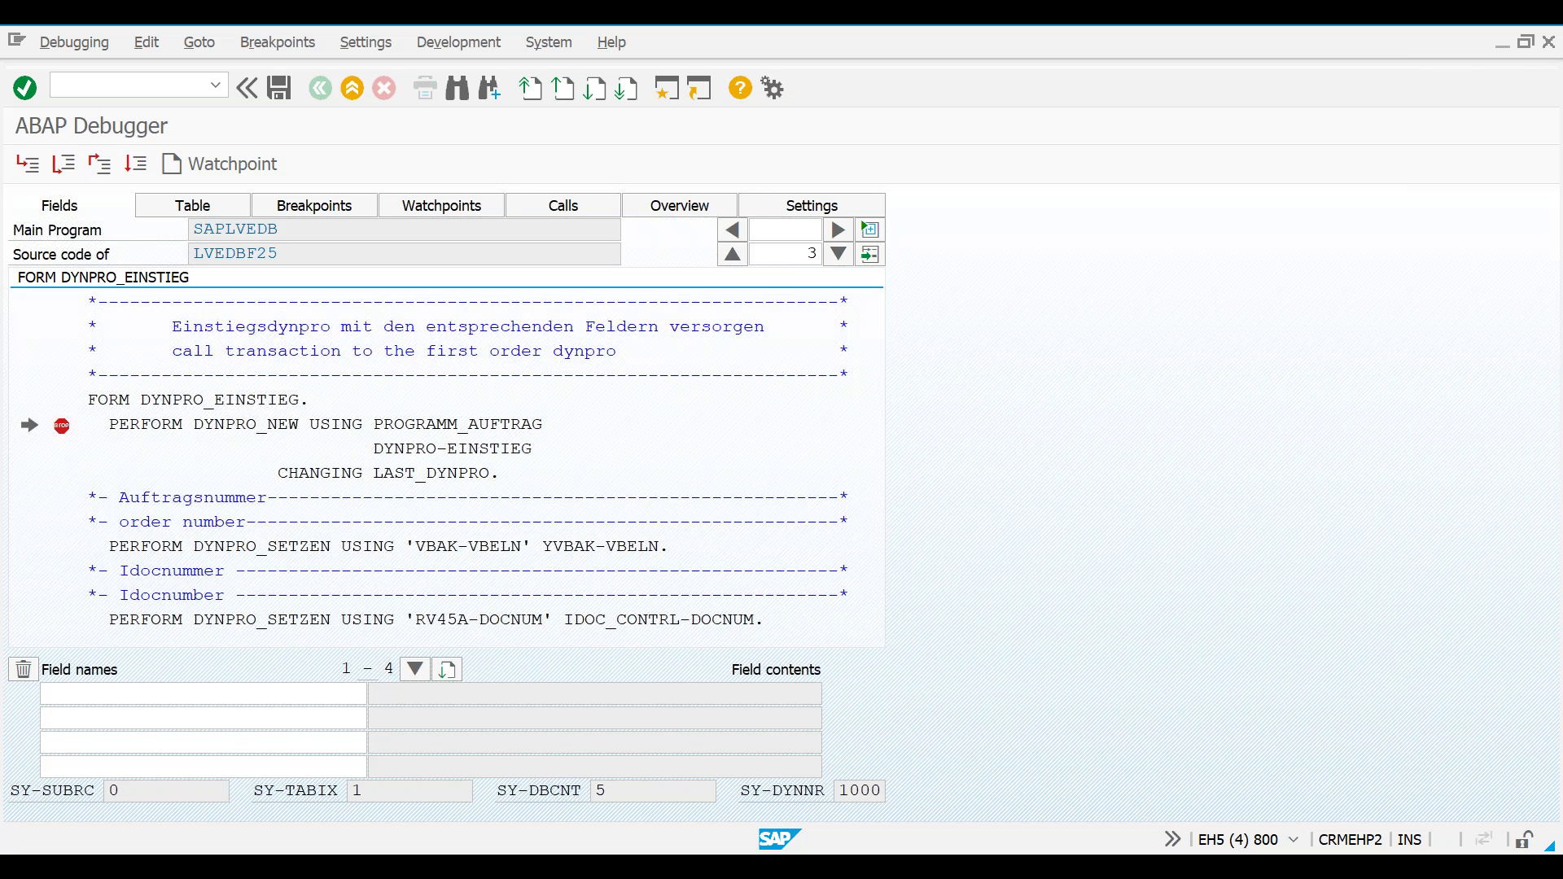
{"action": "key", "text": "F8"}
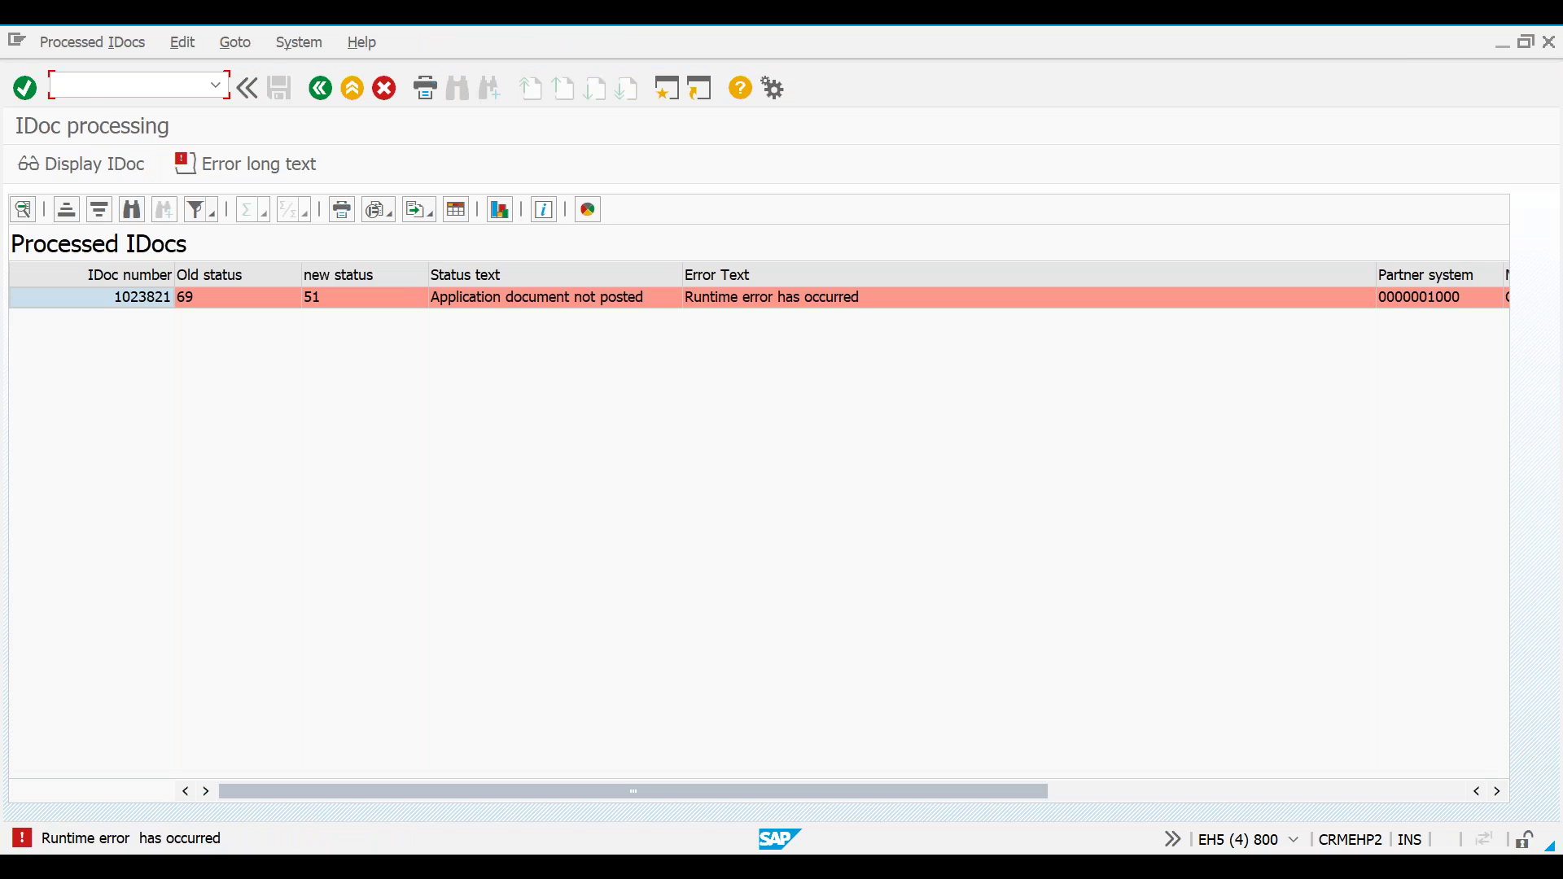
Check the processed IDoc's error text and start the runtime error transaction ST22 in a new session.
{"action": "left_click", "coordinate": [771, 298]}
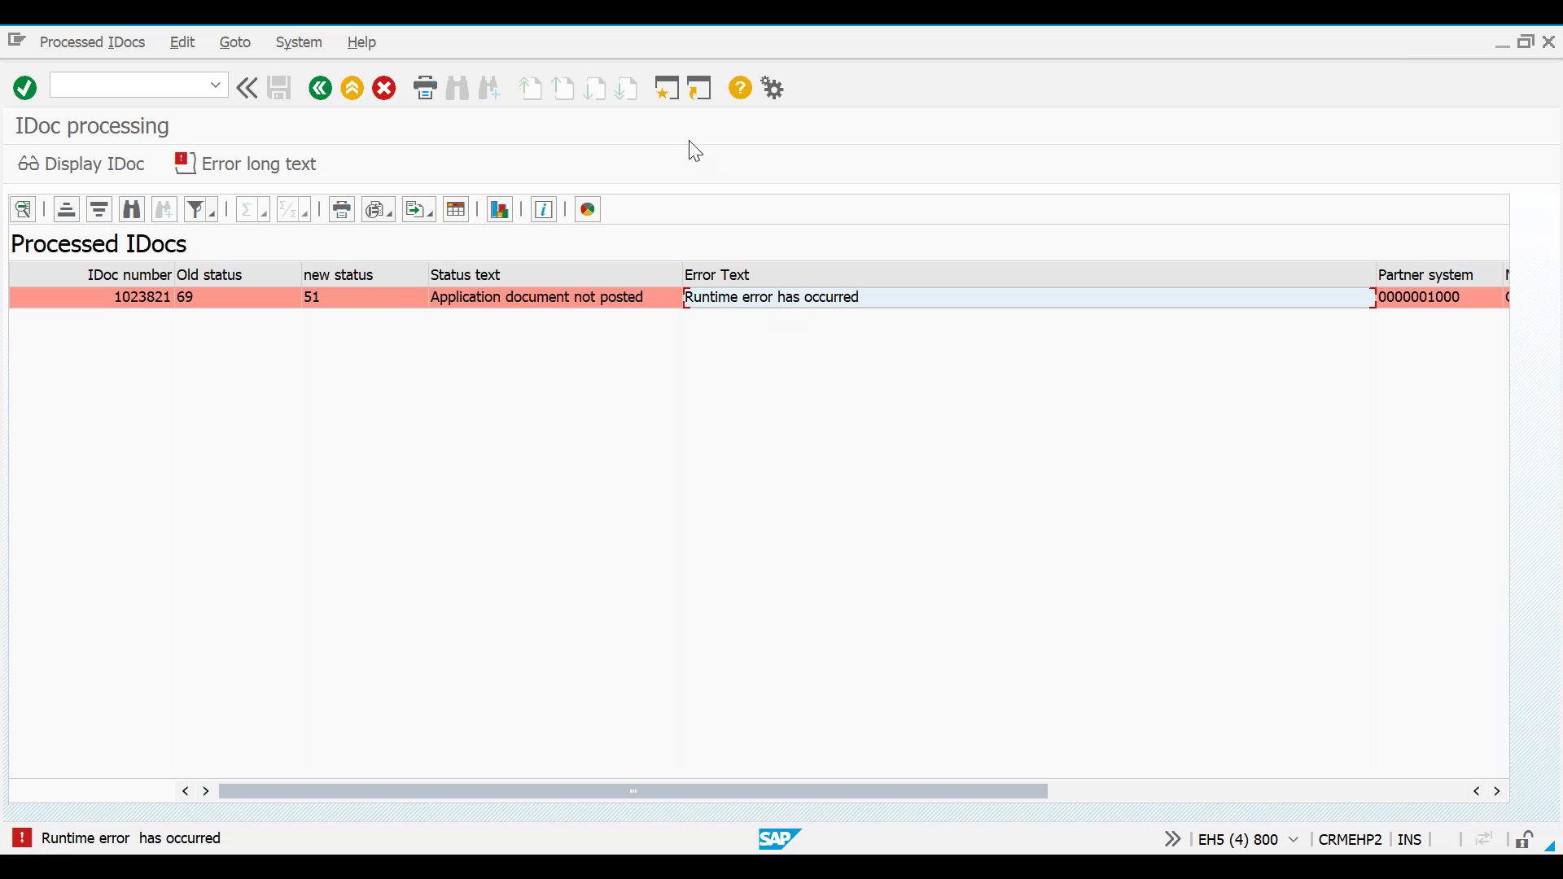
{"action": "left_click", "coordinate": [668, 91]}
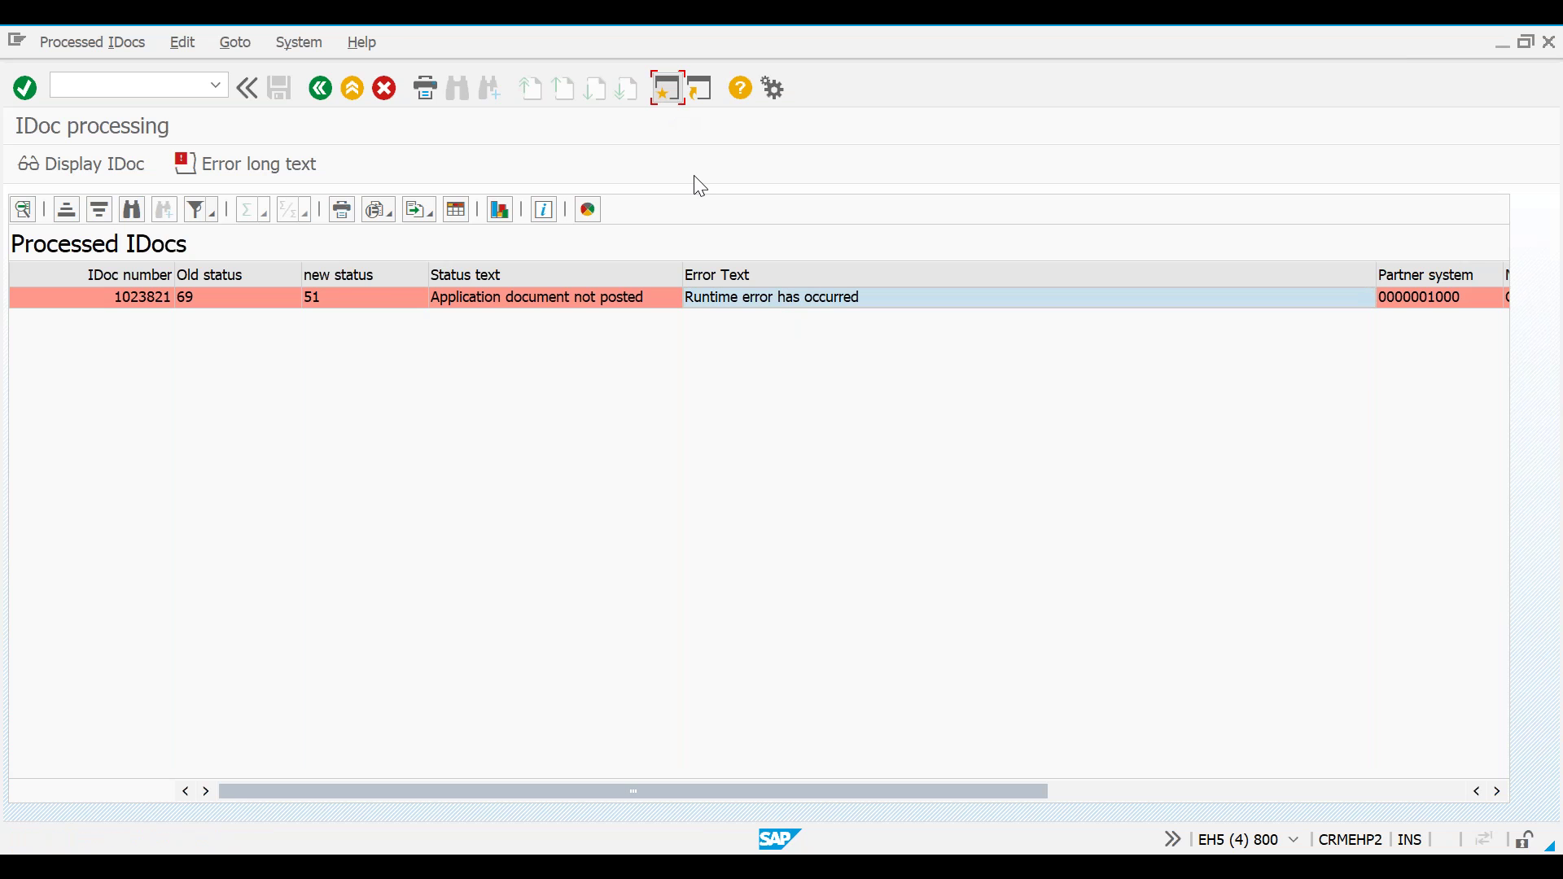
{"action": "type", "text": "we"}
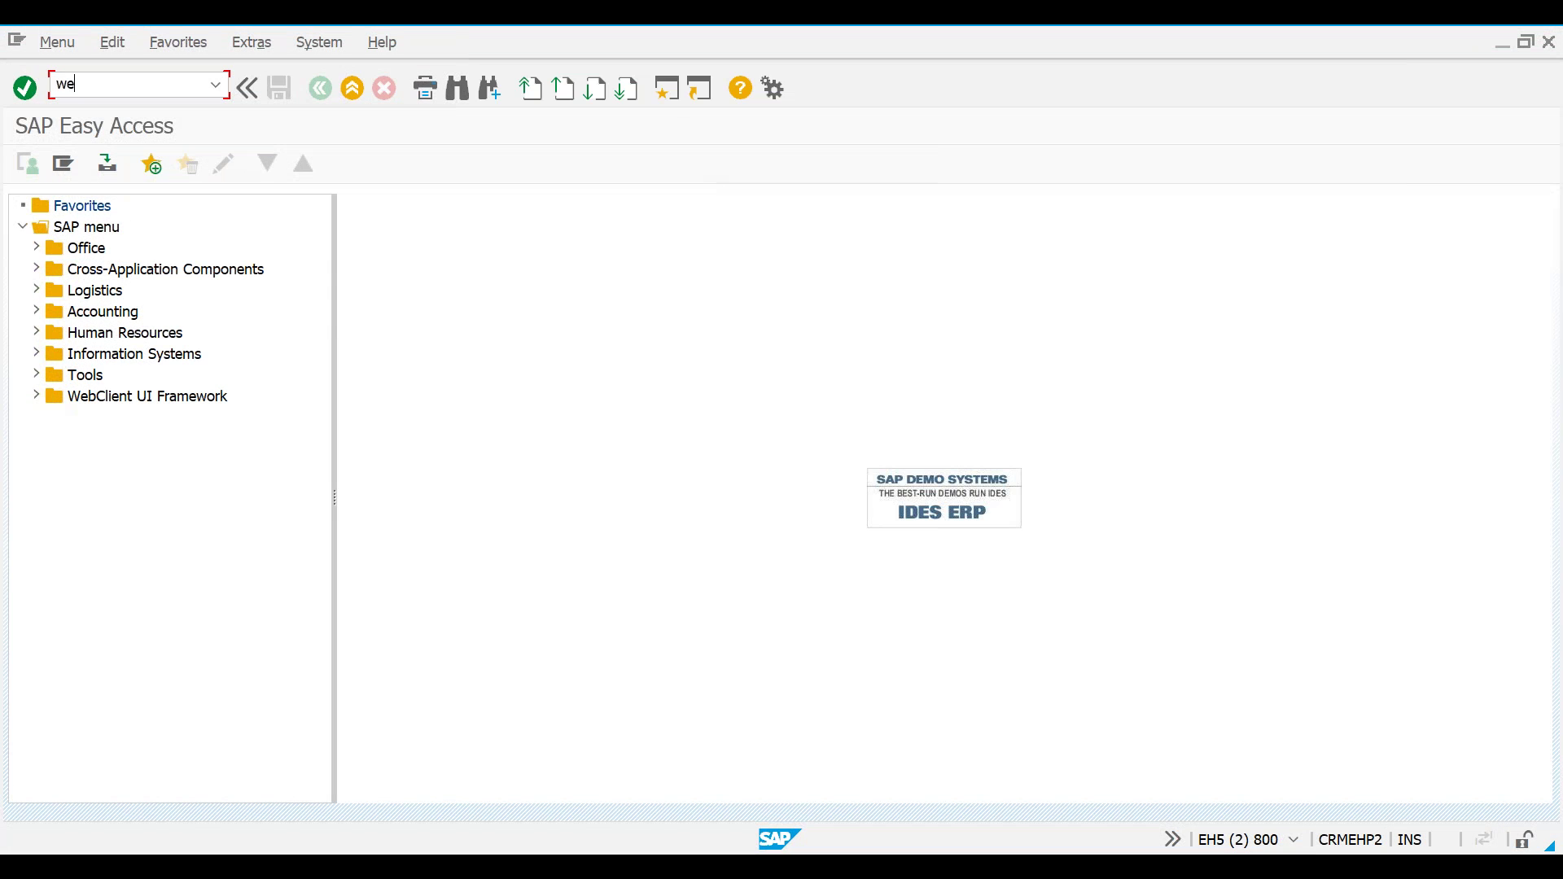
{"action": "key", "text": "BackSpace"}
{"action": "key", "text": "BackSpace"}
{"action": "type", "text": "st22"}
{"action": "key", "text": "Return"}
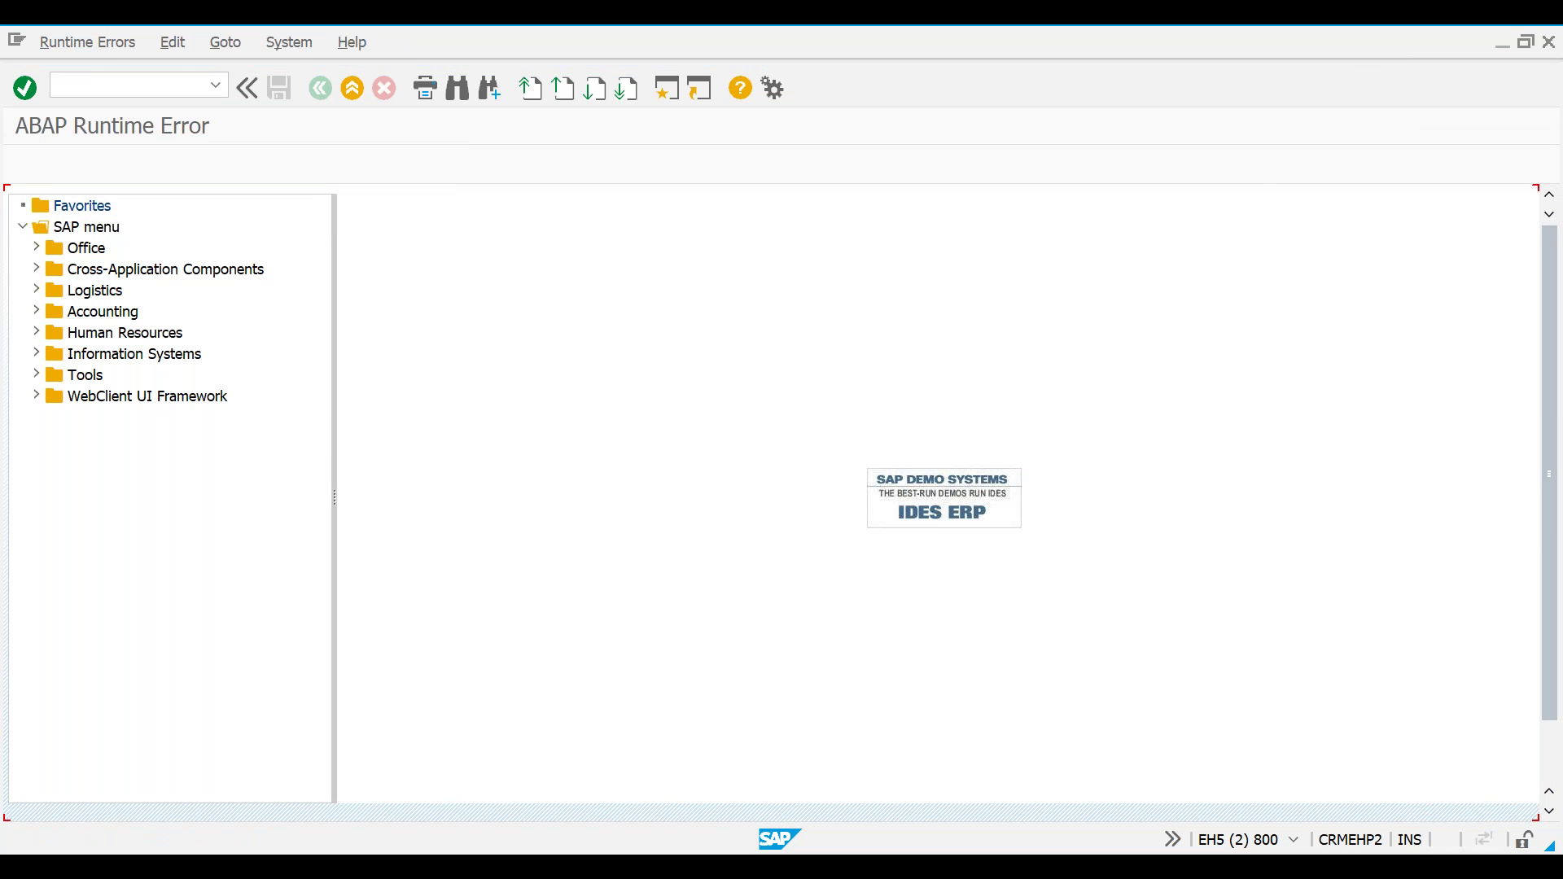
List the current day's runtime errors and examine the error analysis of the 23:45:24 dump.
{"action": "left_click", "coordinate": [179, 720]}
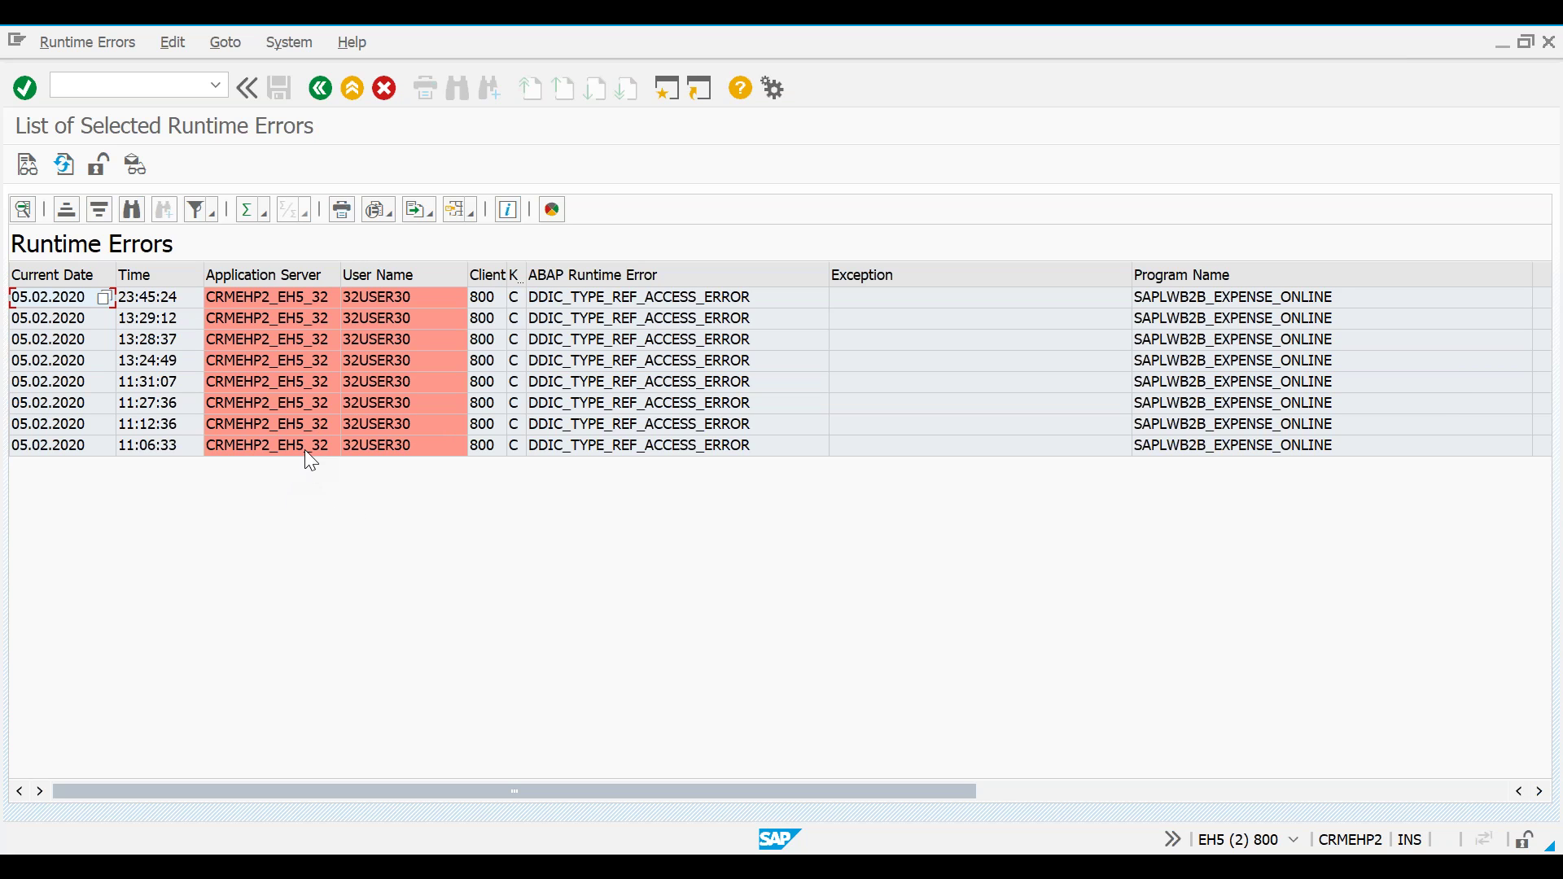
{"action": "double_click", "coordinate": [311, 297]}
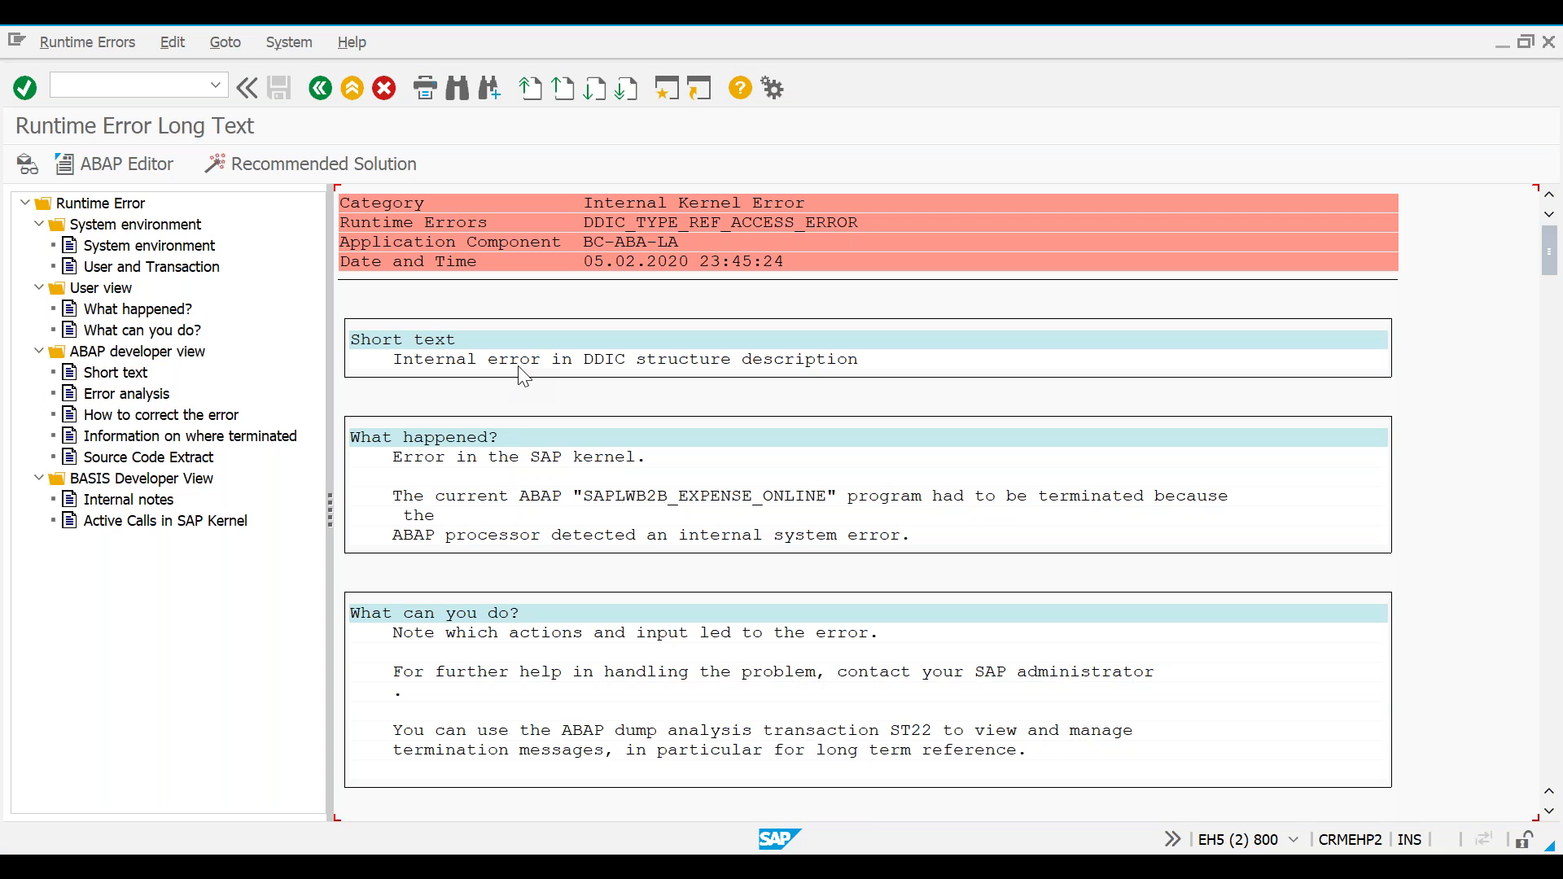
{"action": "left_click", "coordinate": [527, 363]}
{"action": "left_click", "coordinate": [120, 395]}
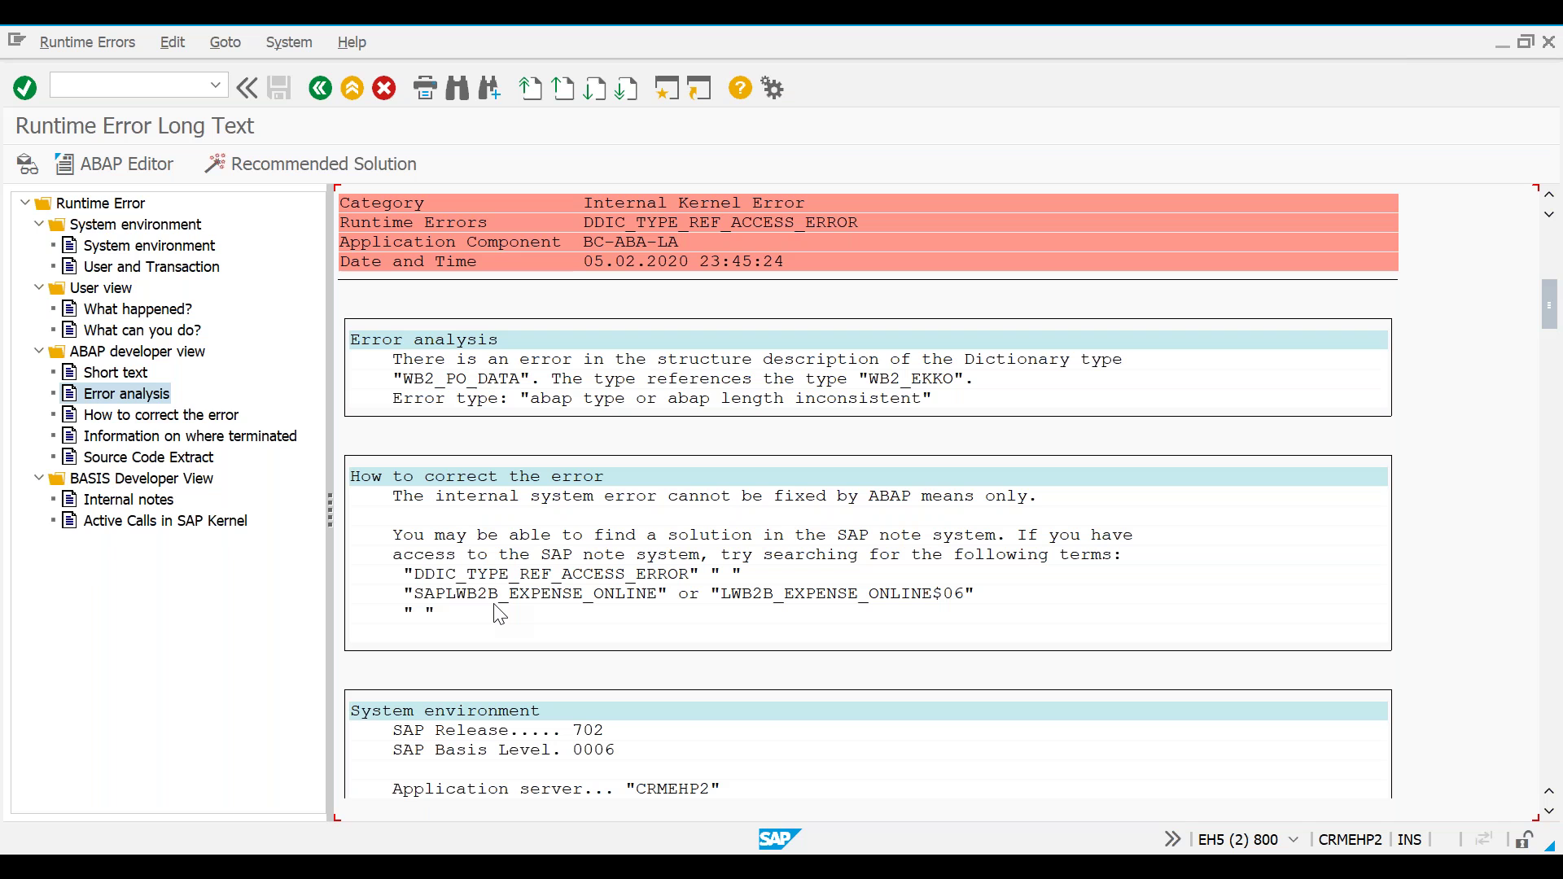
Read through the 23:45:24 dump's correction hints, system environment, and user and transaction sections.
{"action": "left_click", "coordinate": [557, 596]}
{"action": "scroll", "coordinate": [558, 603], "scroll_direction": "down", "scroll_amount": 10}
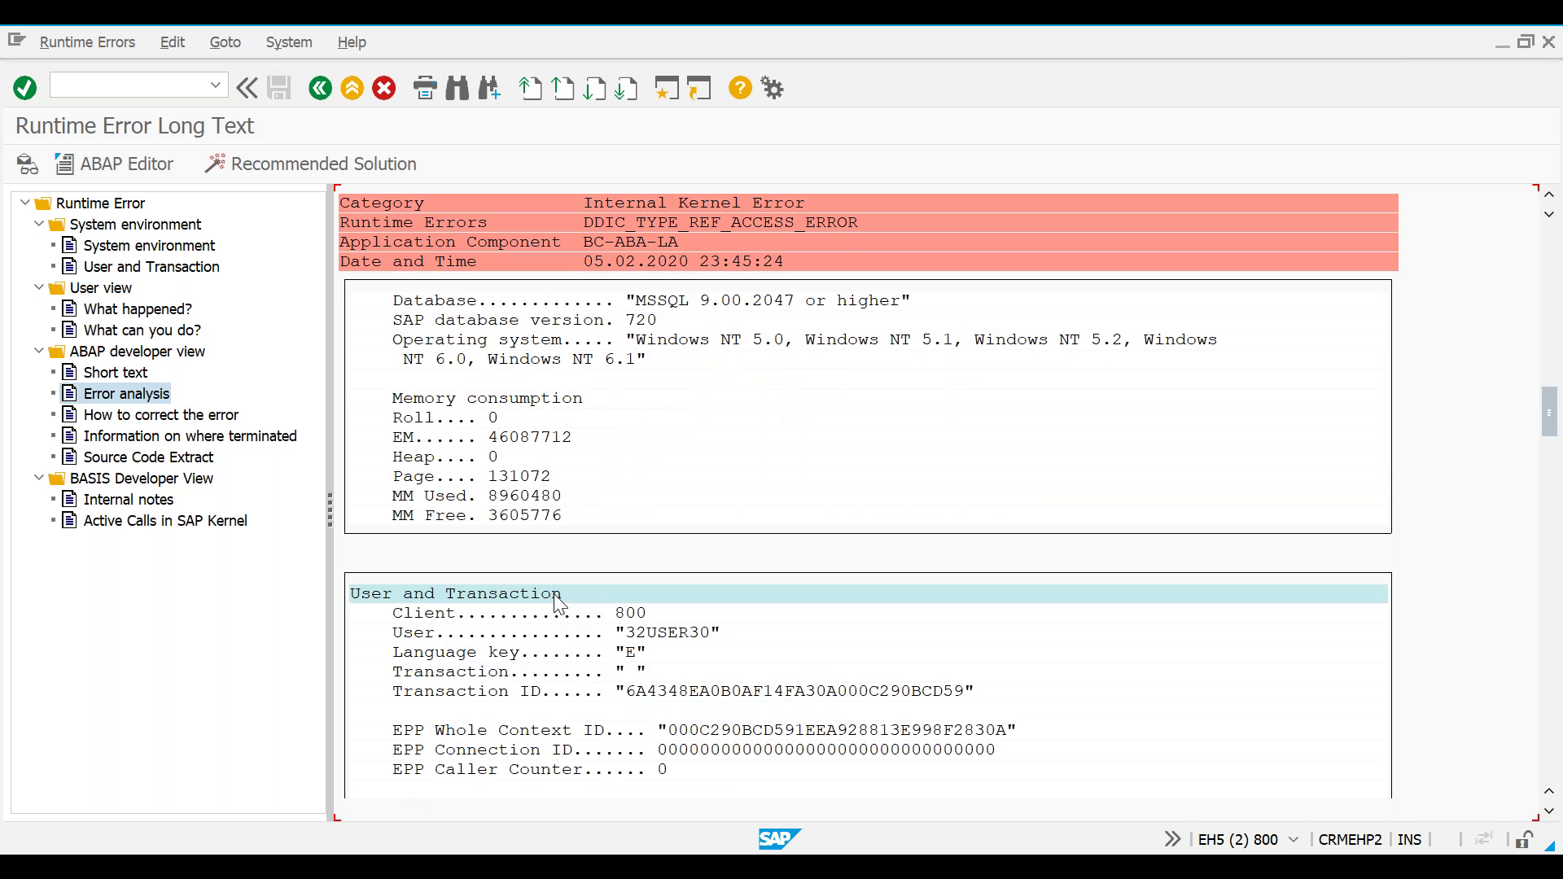
{"action": "scroll", "coordinate": [559, 603], "scroll_direction": "down", "scroll_amount": 5}
{"action": "scroll", "coordinate": [559, 603], "scroll_direction": "up", "scroll_amount": 6}
{"action": "left_click", "coordinate": [557, 599]}
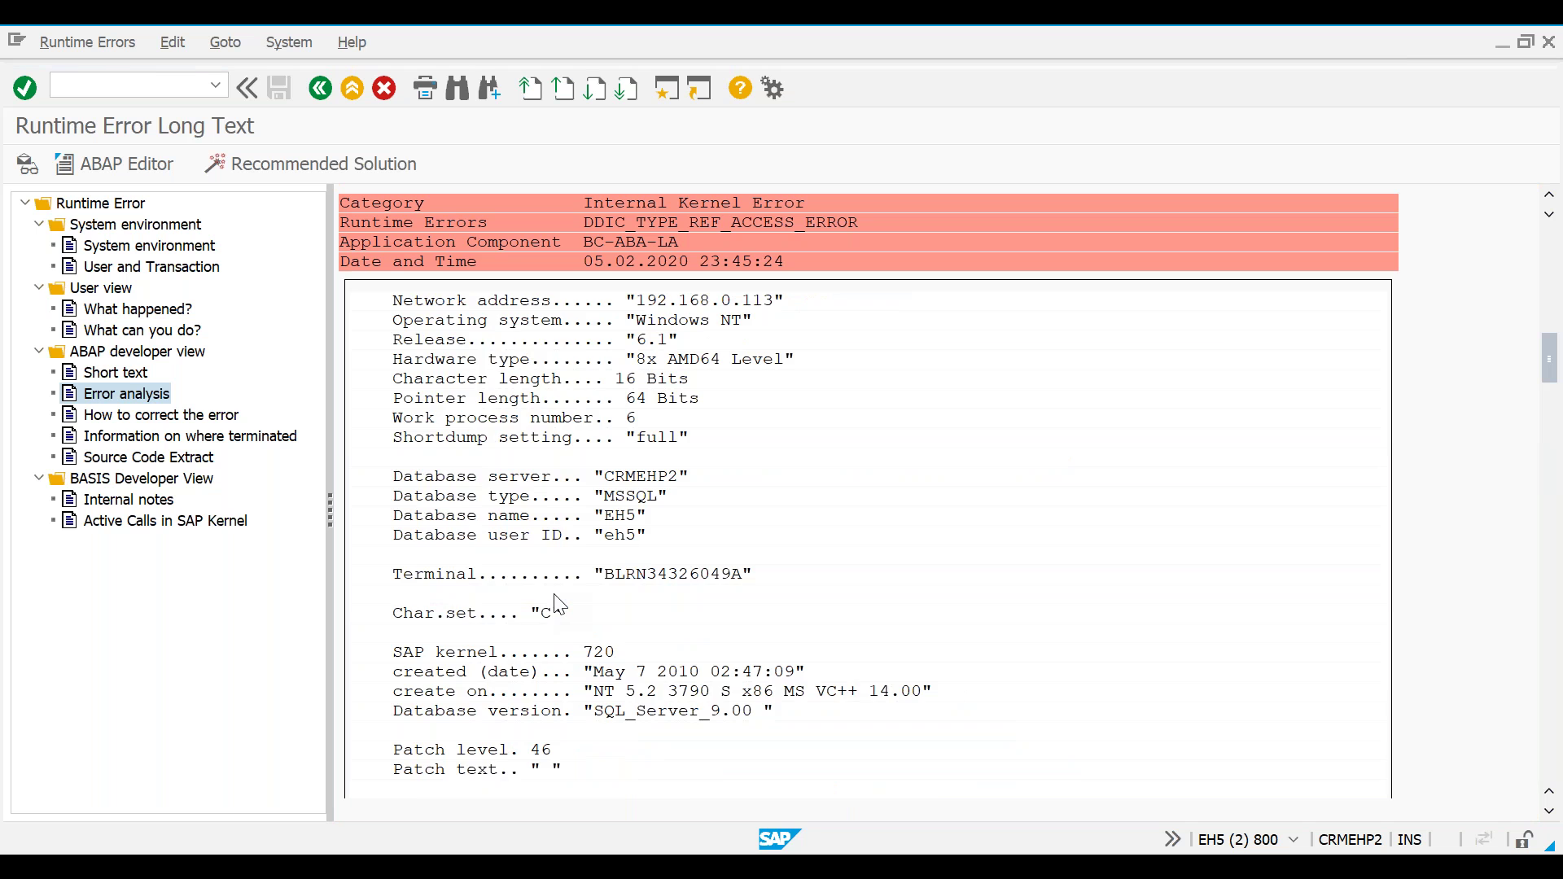
{"action": "scroll", "coordinate": [557, 599], "scroll_direction": "up", "scroll_amount": 5}
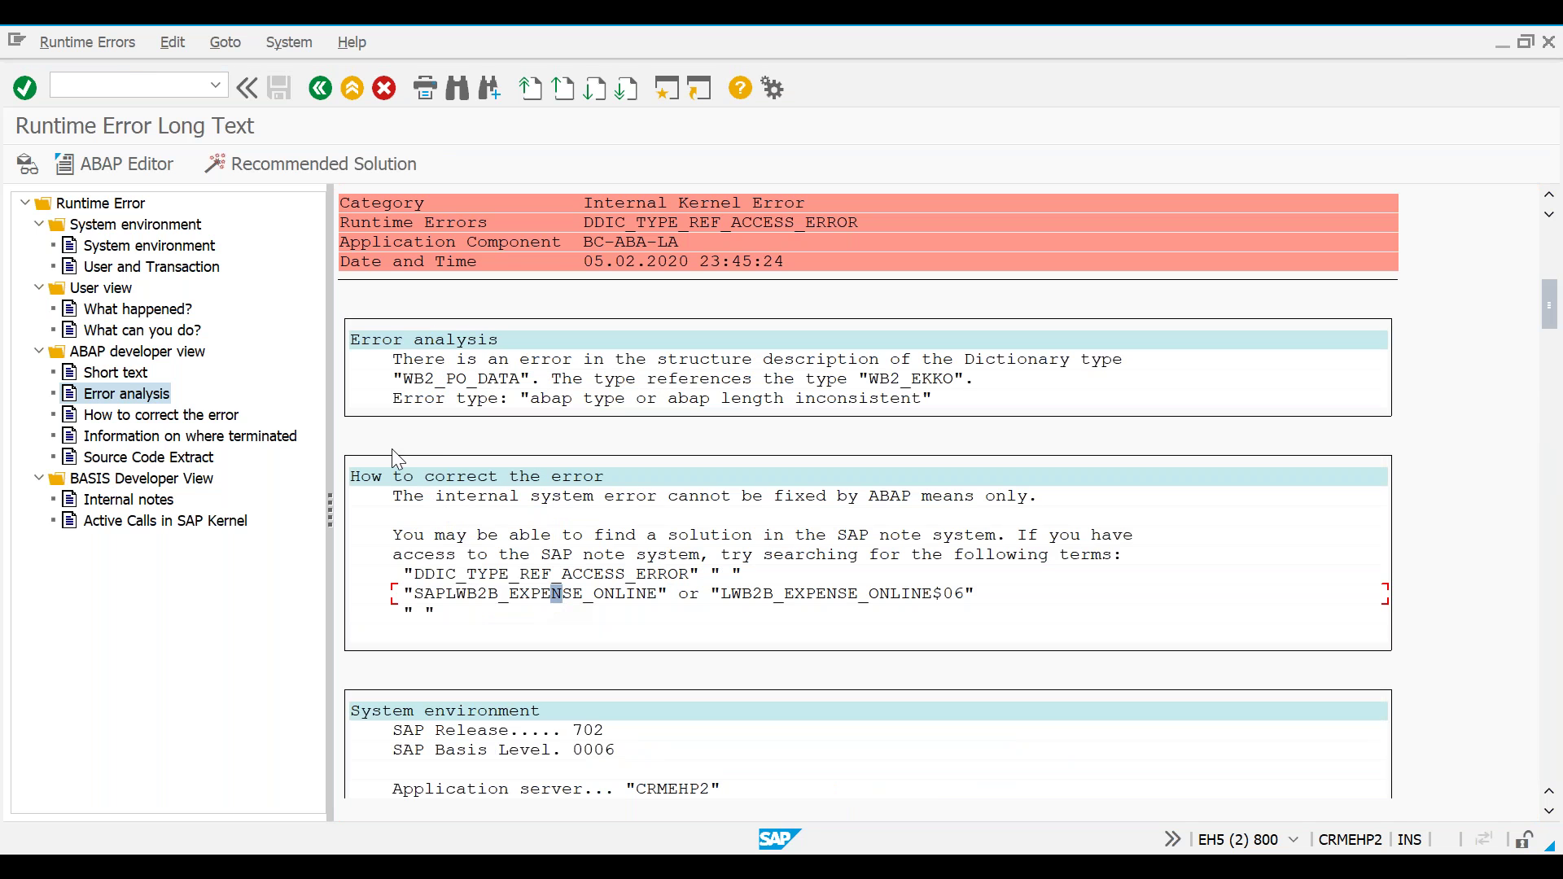
Return to the list of runtime errors and select the 23:45:24 entry.
{"action": "left_click", "coordinate": [324, 93]}
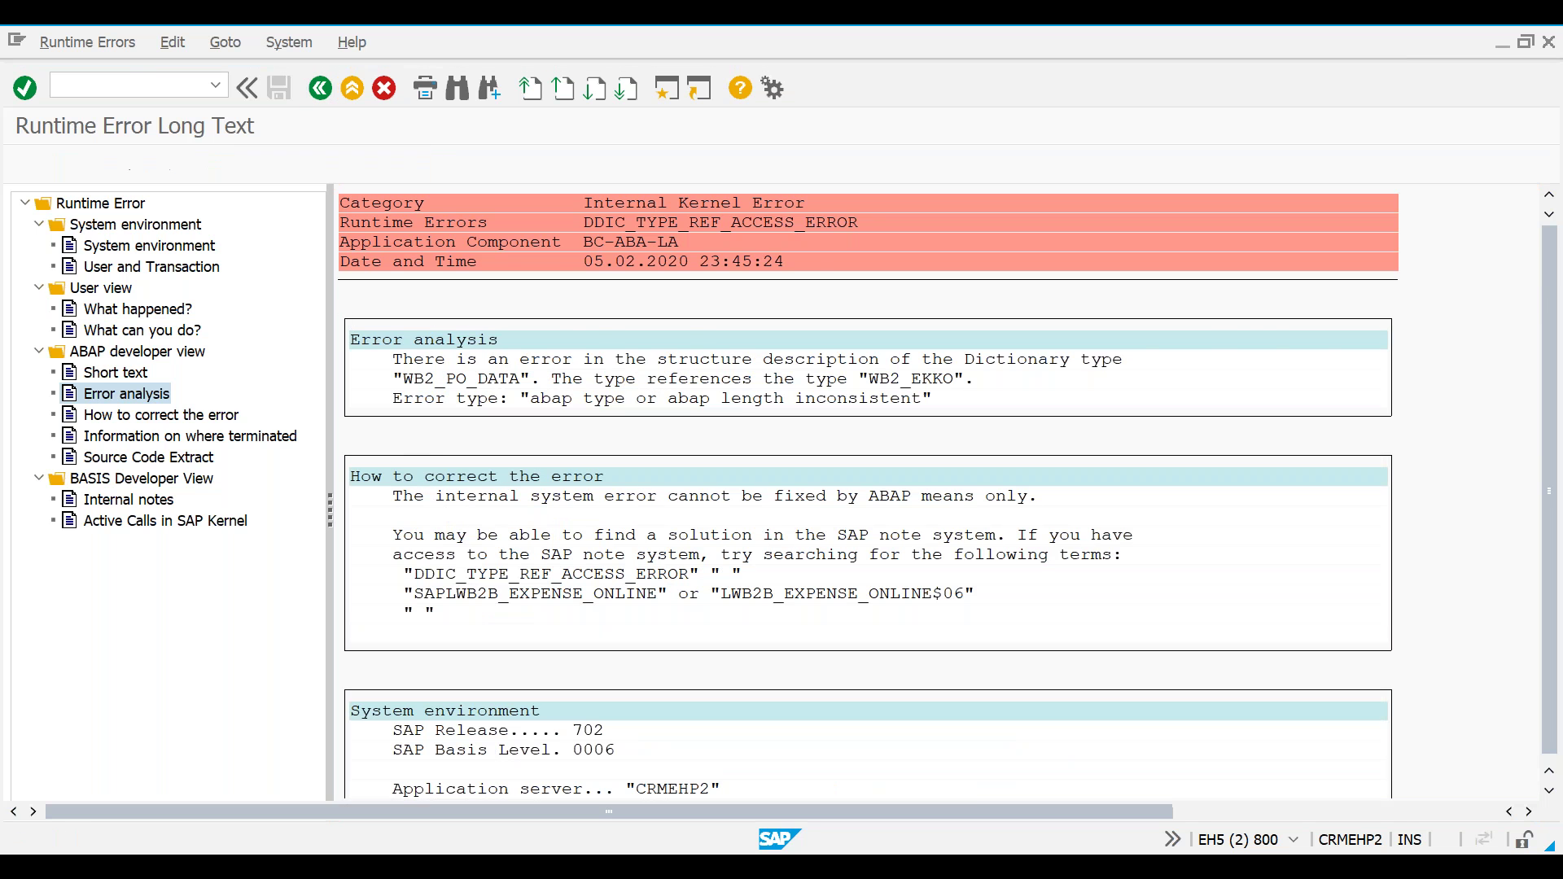
{"action": "left_click", "coordinate": [377, 317]}
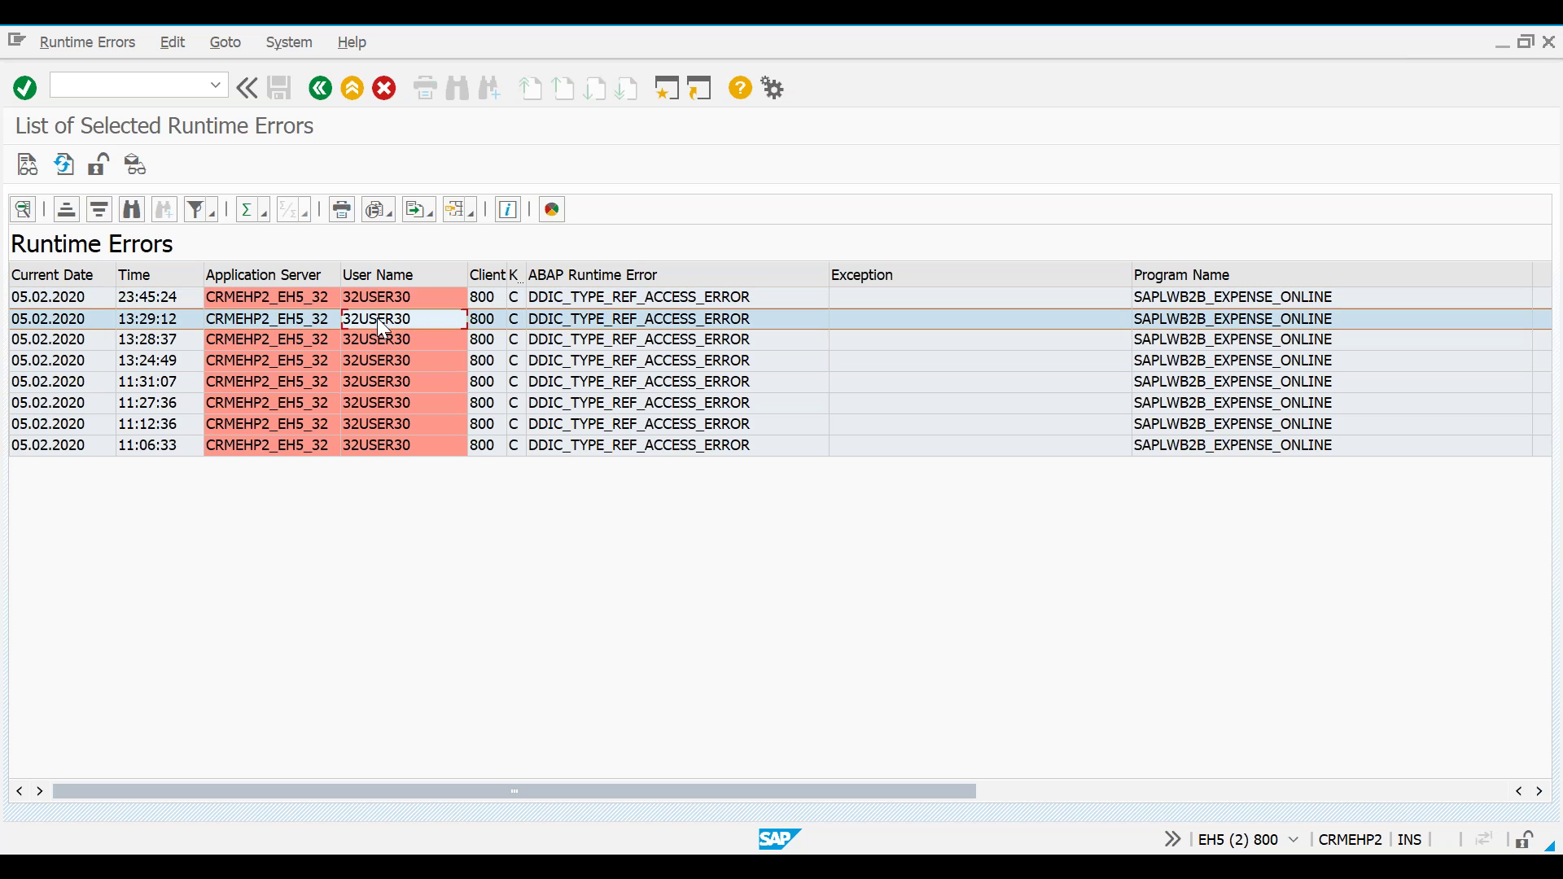
{"action": "left_click", "coordinate": [269, 298]}
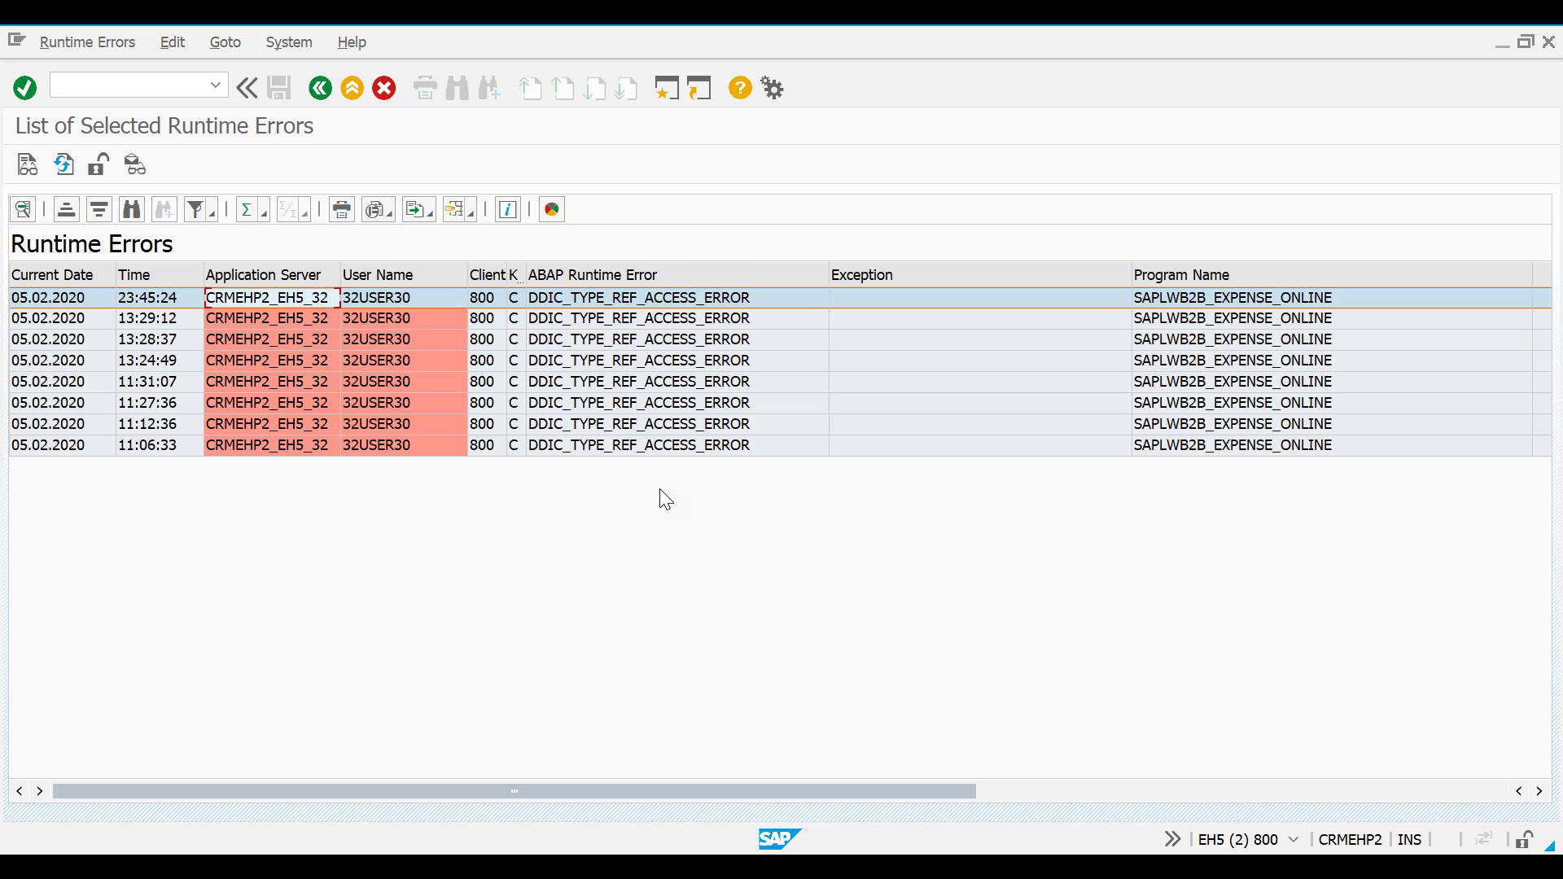
Switch to the session with the processed IDocs and check the new status and error text of IDoc 1023821.
{"action": "key", "text": "alt+Tab"}
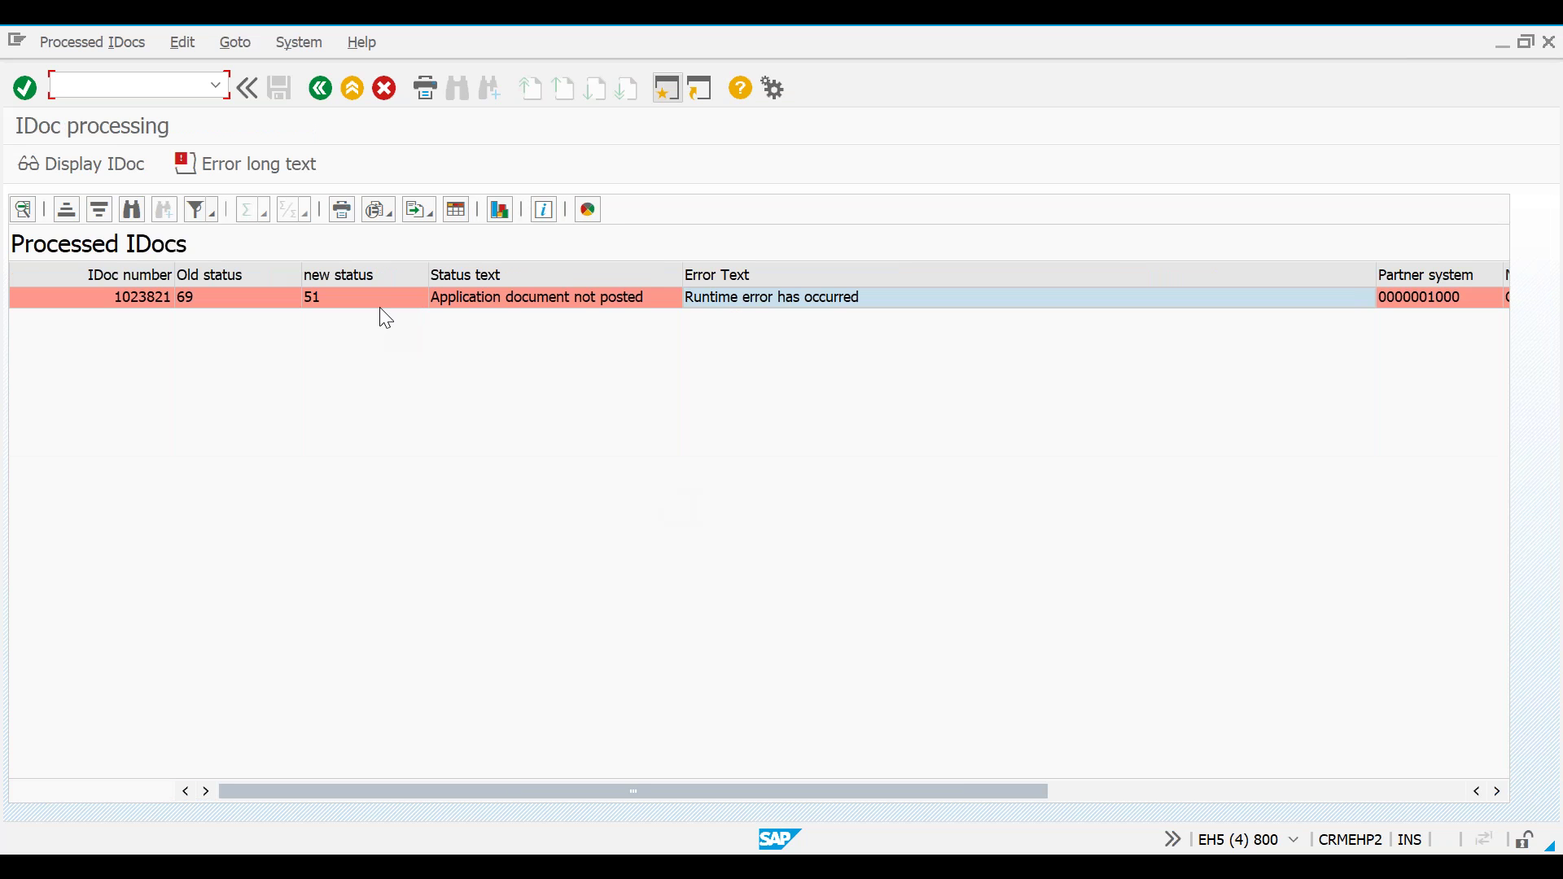
{"action": "left_click", "coordinate": [380, 307]}
{"action": "left_click", "coordinate": [323, 91]}
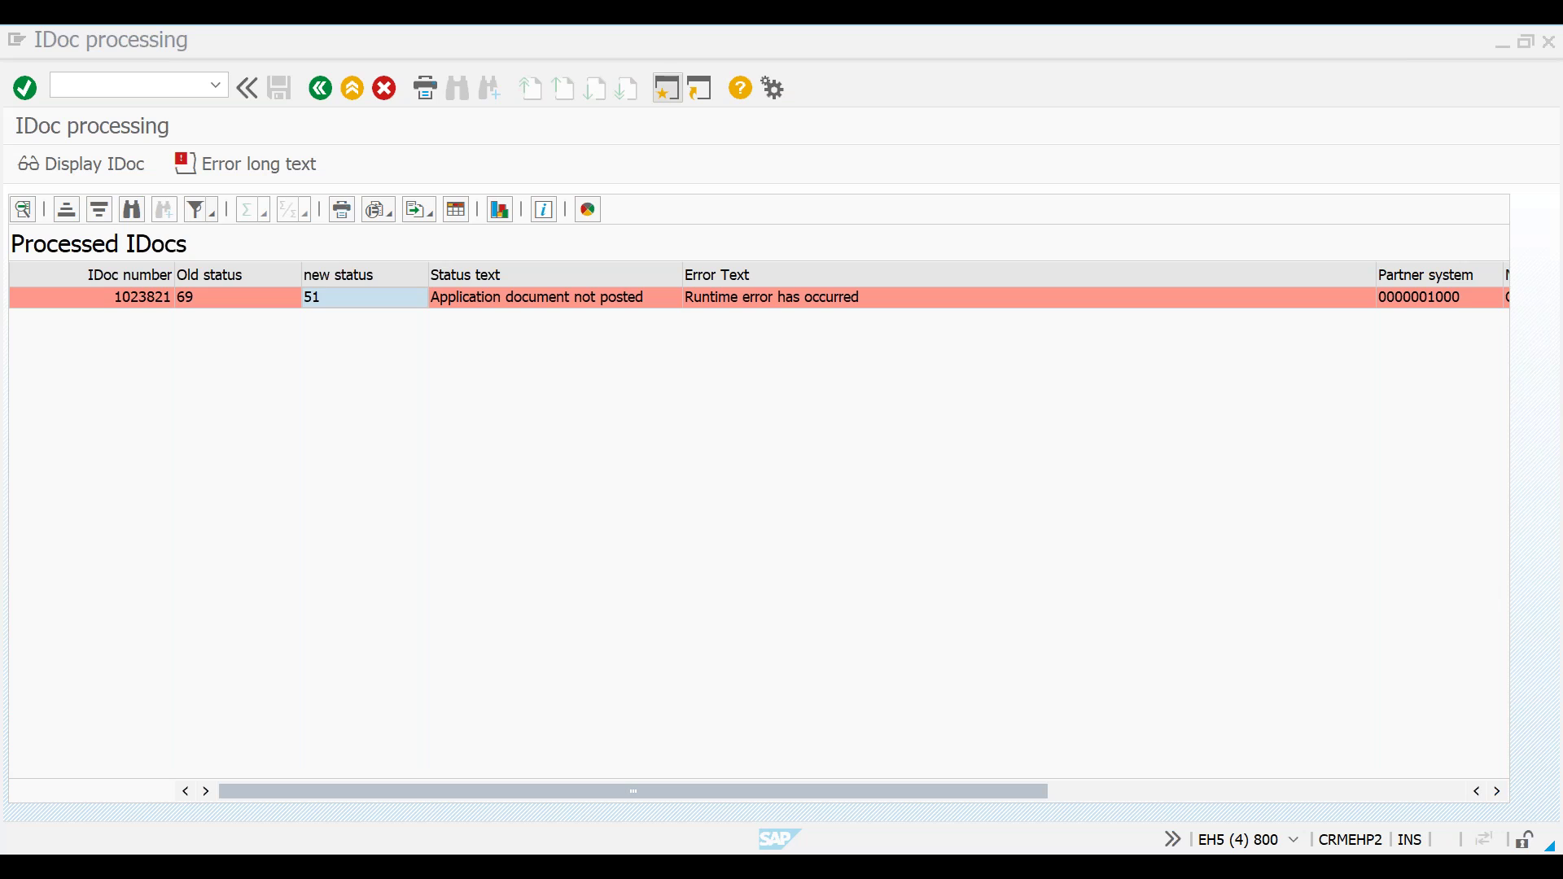
{"action": "left_click", "coordinate": [848, 298]}
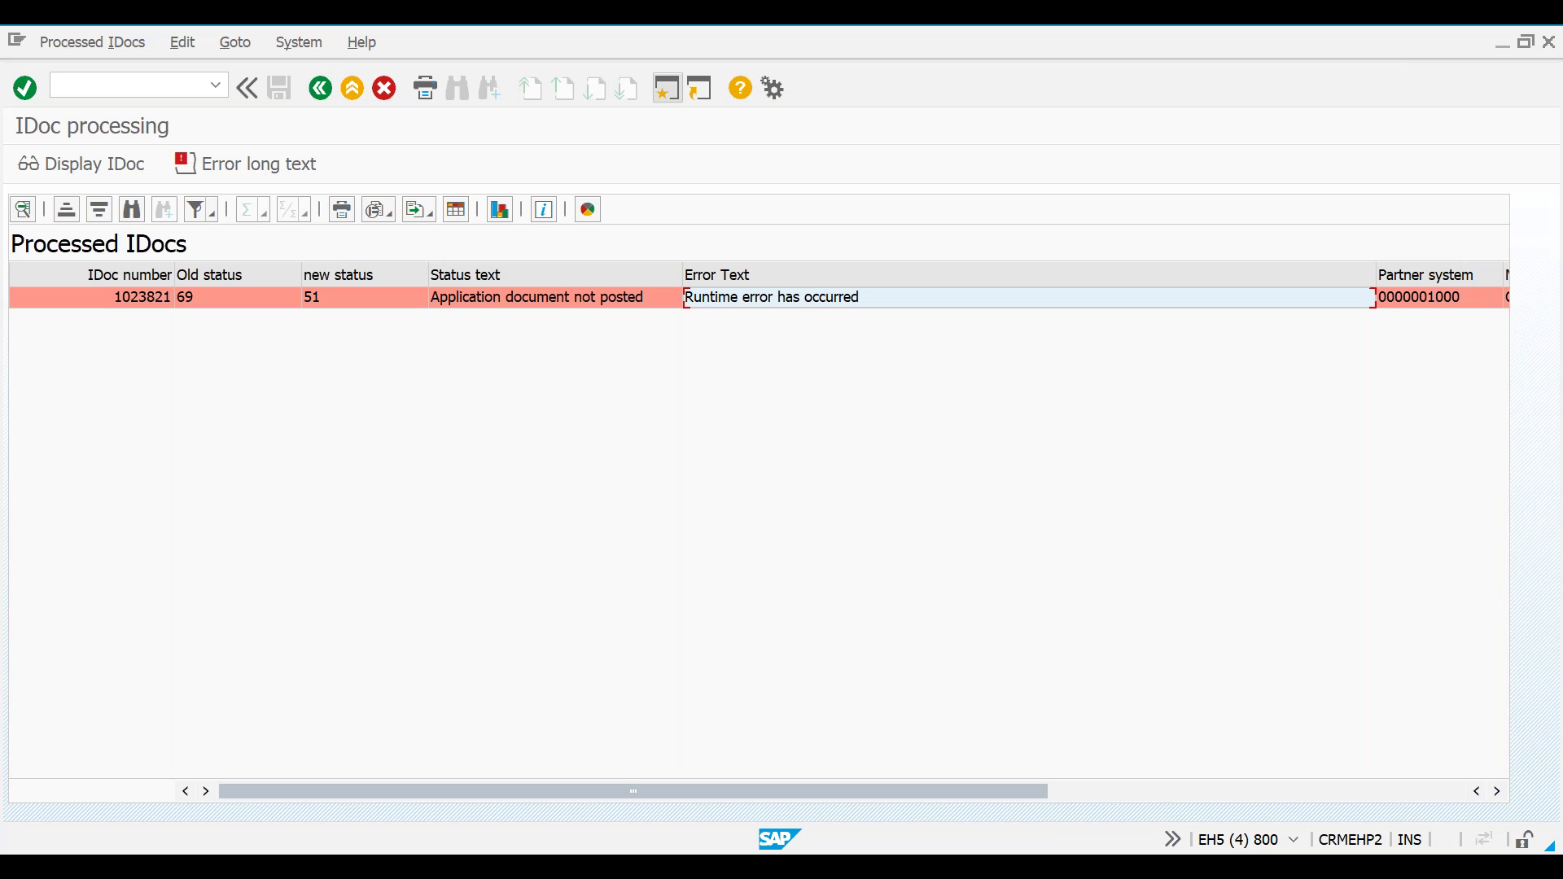
Return to the IDoc list from the E1EDP19 data record and check the status messages of IDocs 1023820, 1023819 and 1023818.
{"action": "left_click", "coordinate": [320, 85]}
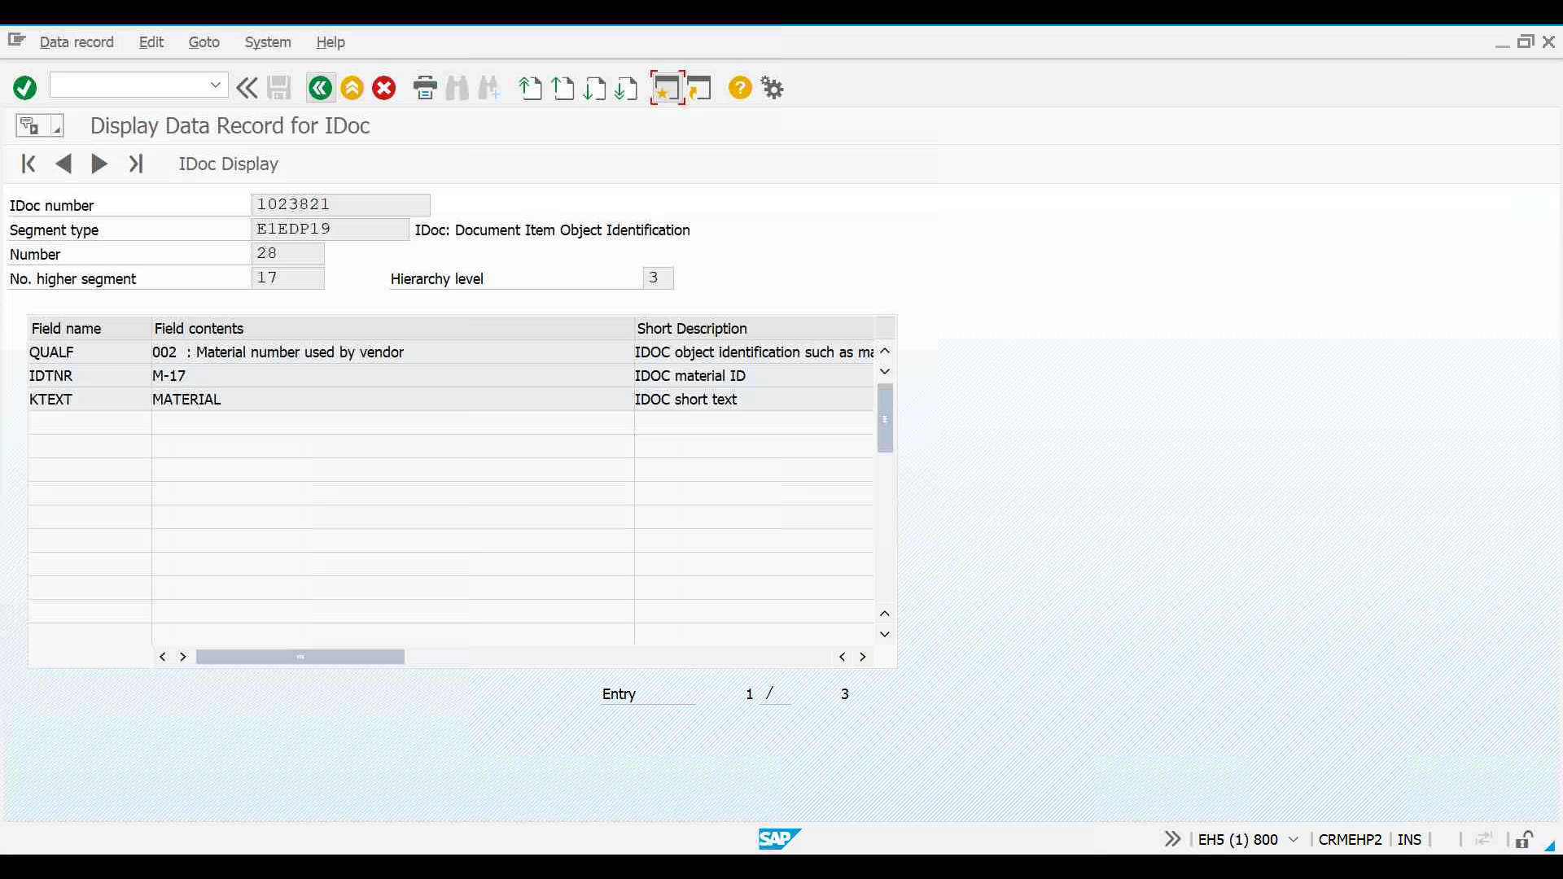
{"action": "left_click", "coordinate": [319, 86]}
{"action": "left_click", "coordinate": [318, 88]}
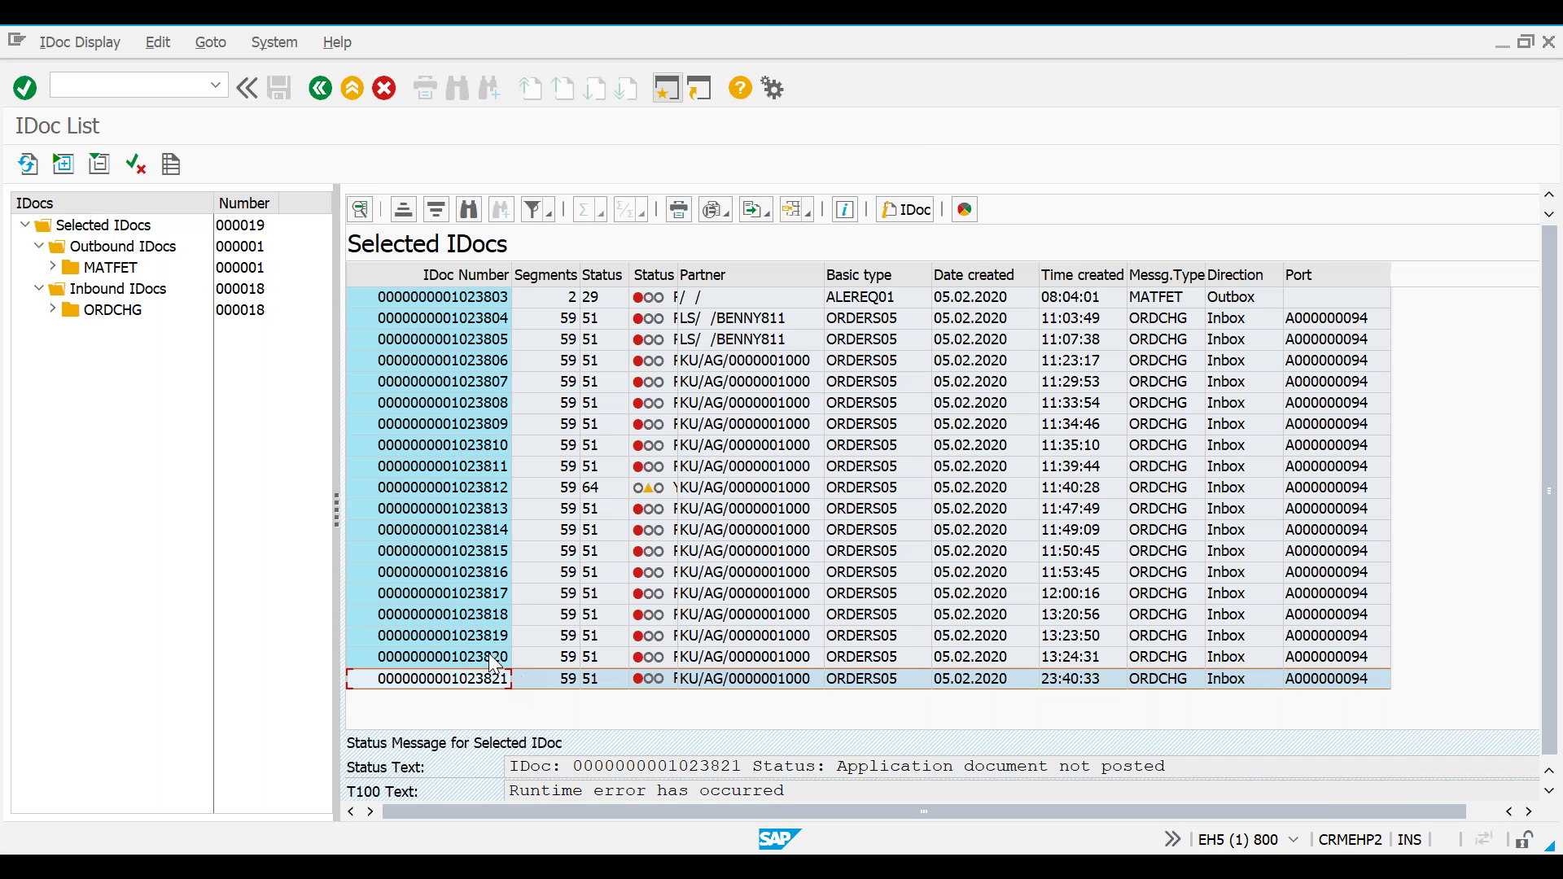
{"action": "left_click", "coordinate": [496, 659]}
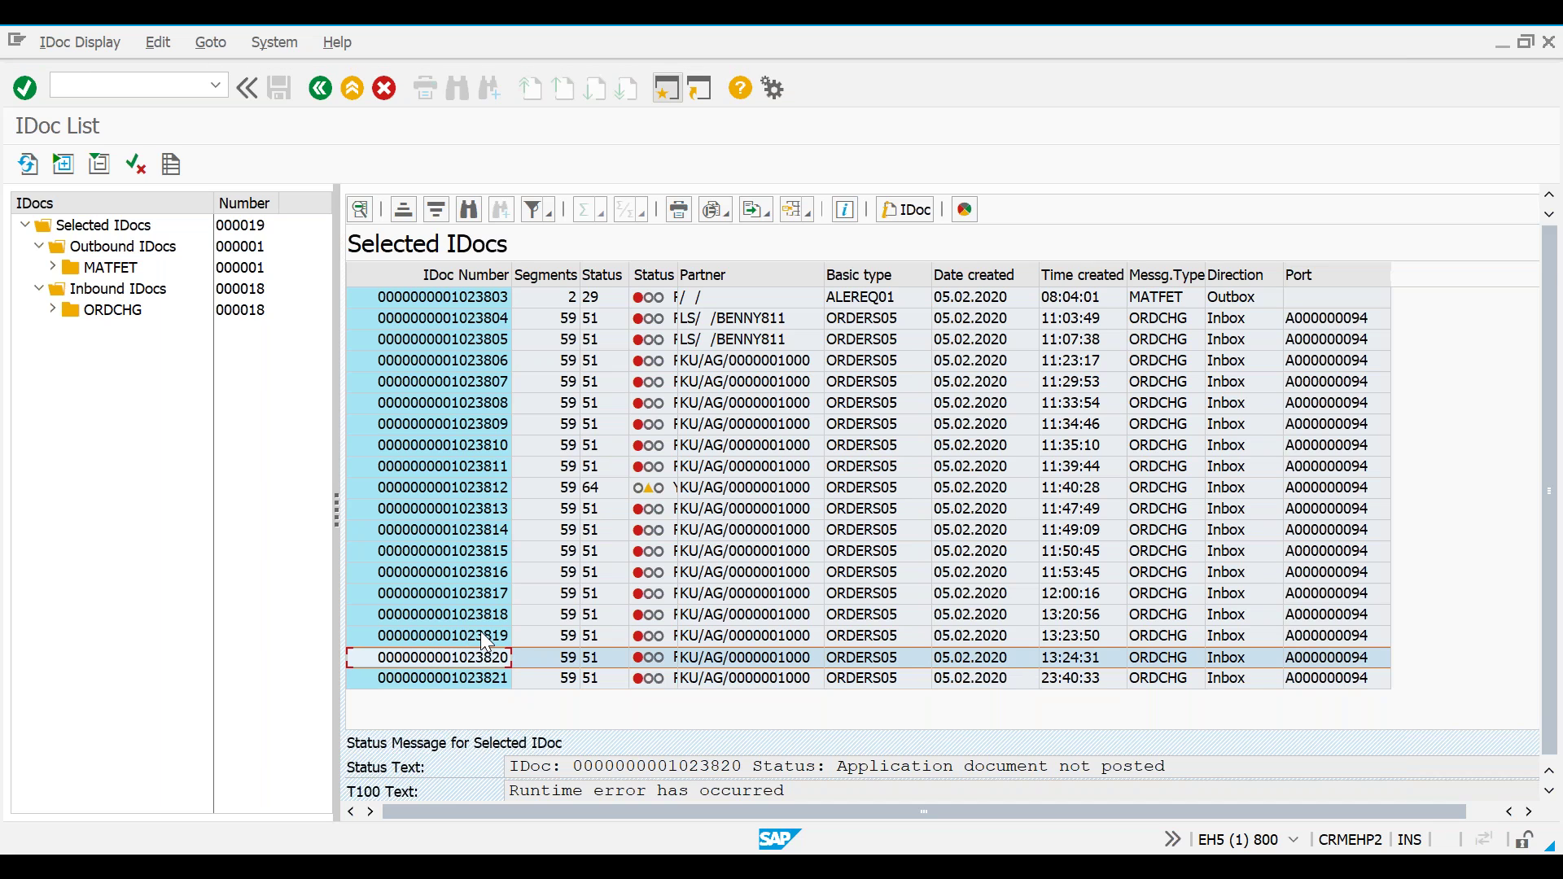
{"action": "left_click", "coordinate": [481, 635]}
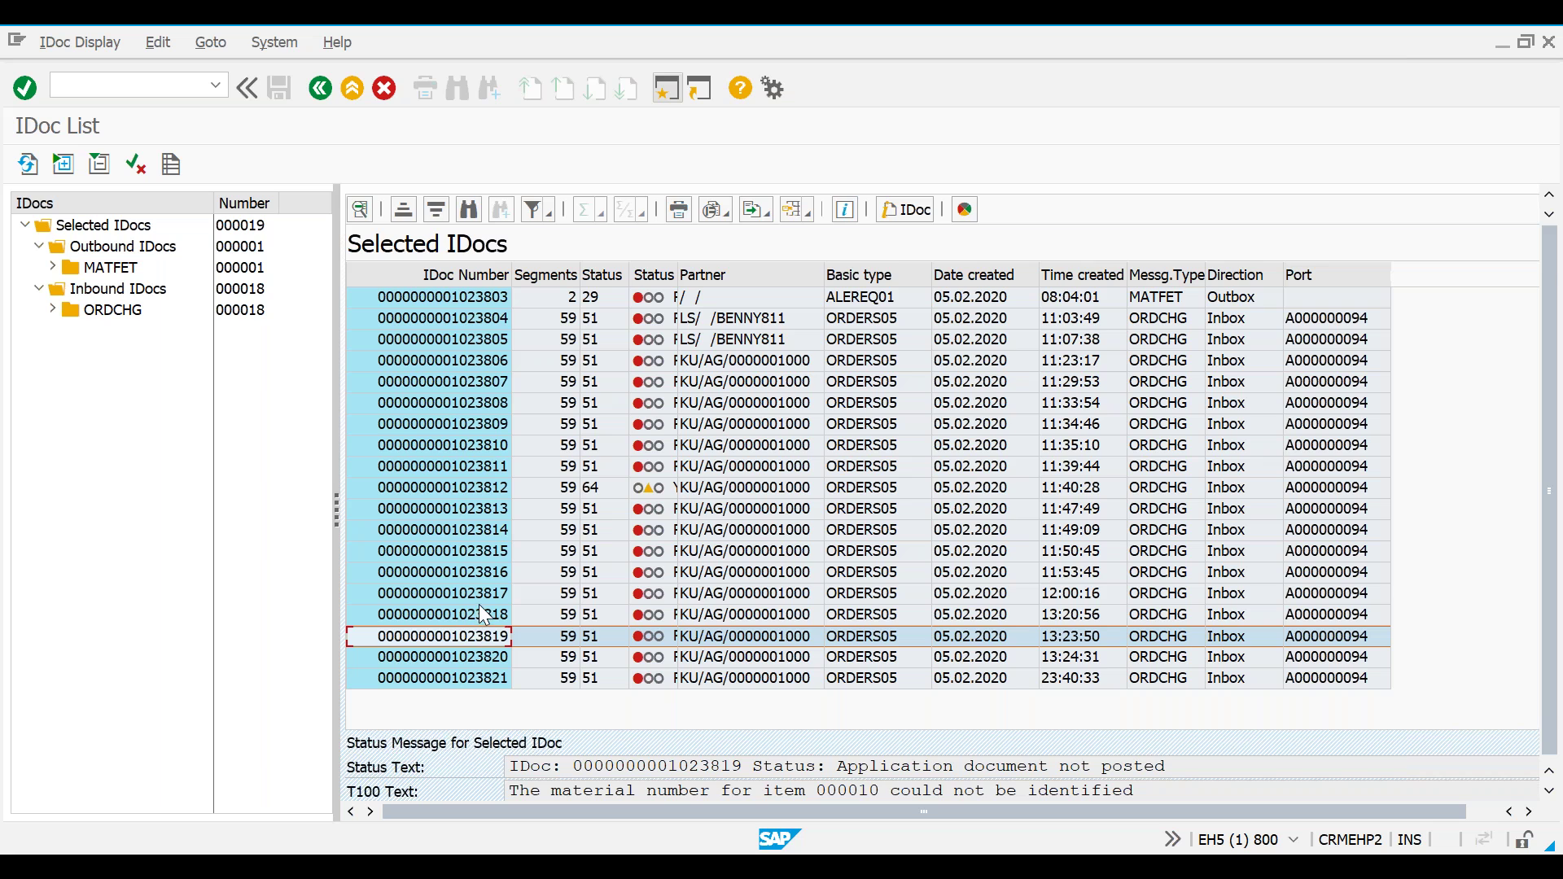
{"action": "left_click", "coordinate": [470, 617]}
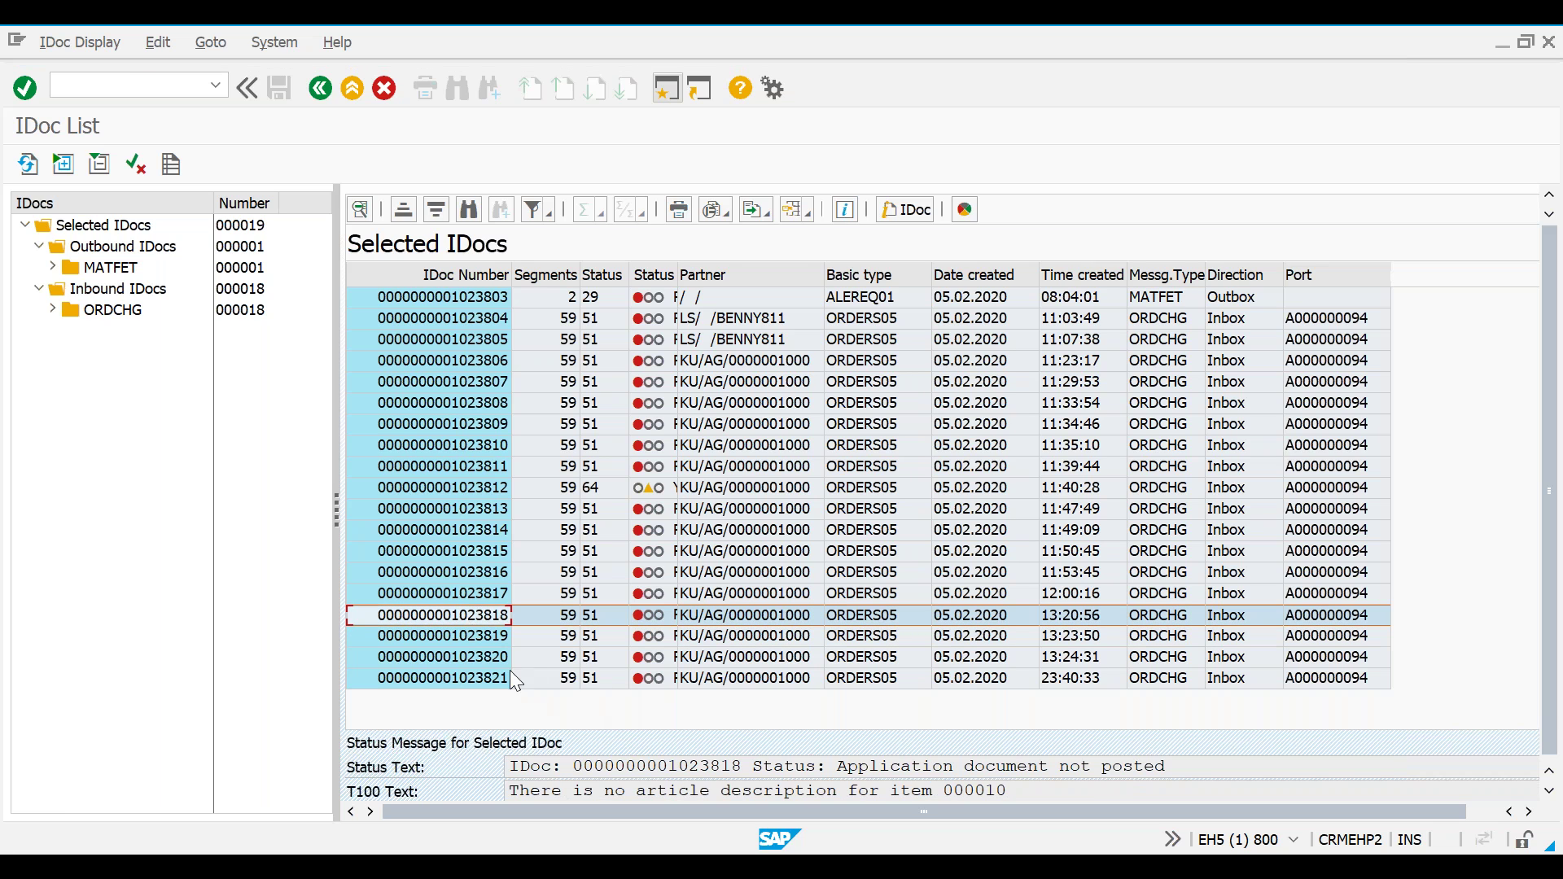
Compare the status messages of IDocs 1023819, 1023820 and 1023821, and check the one for IDoc 1023809.
{"action": "left_click", "coordinate": [477, 657]}
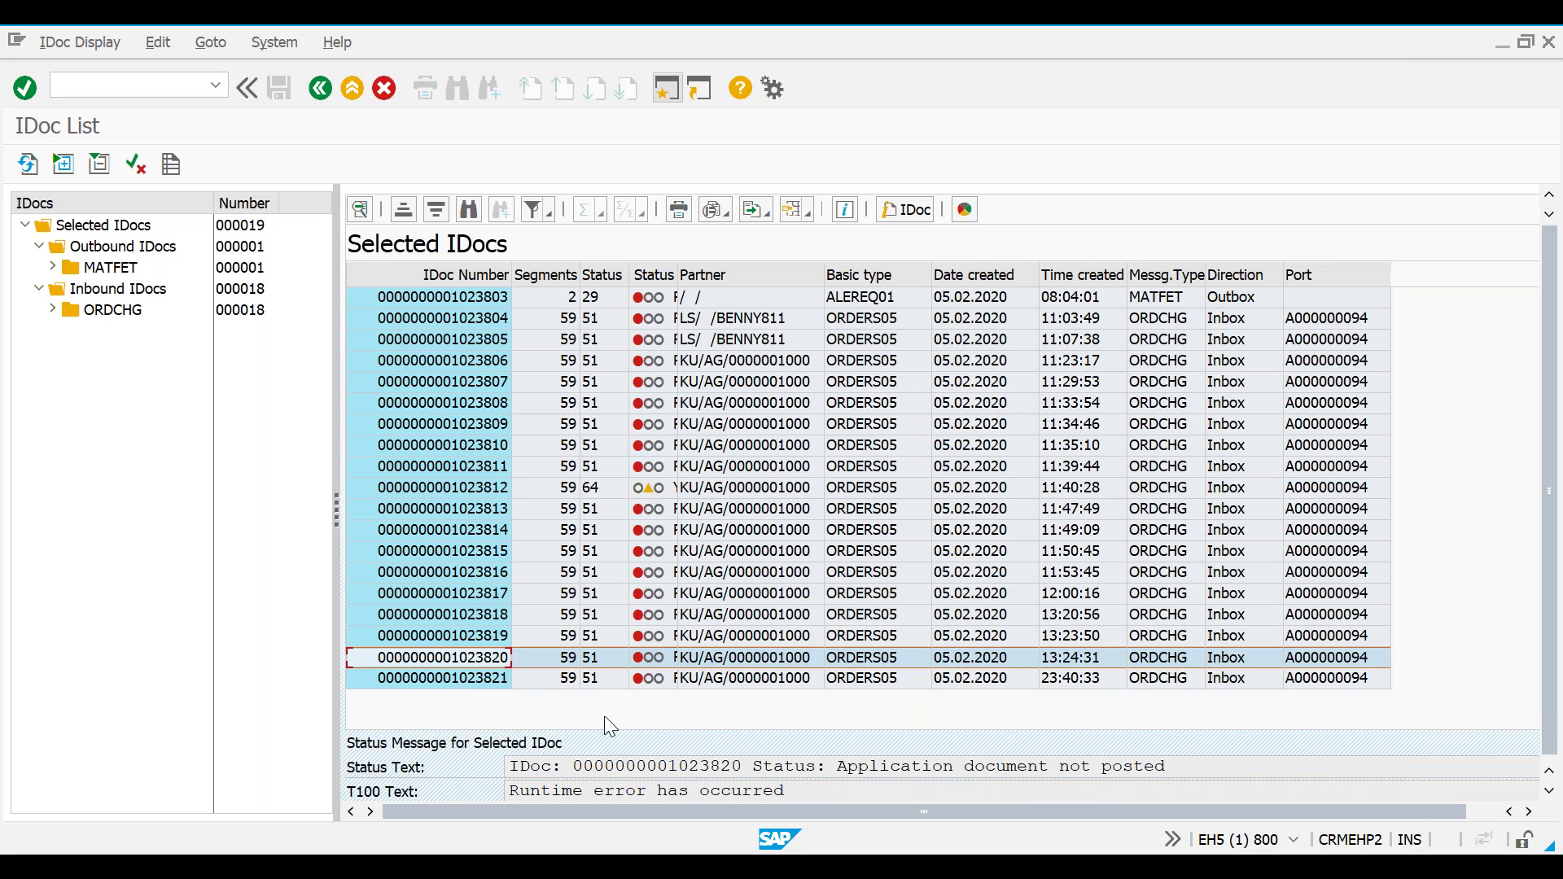
{"action": "left_click", "coordinate": [474, 684]}
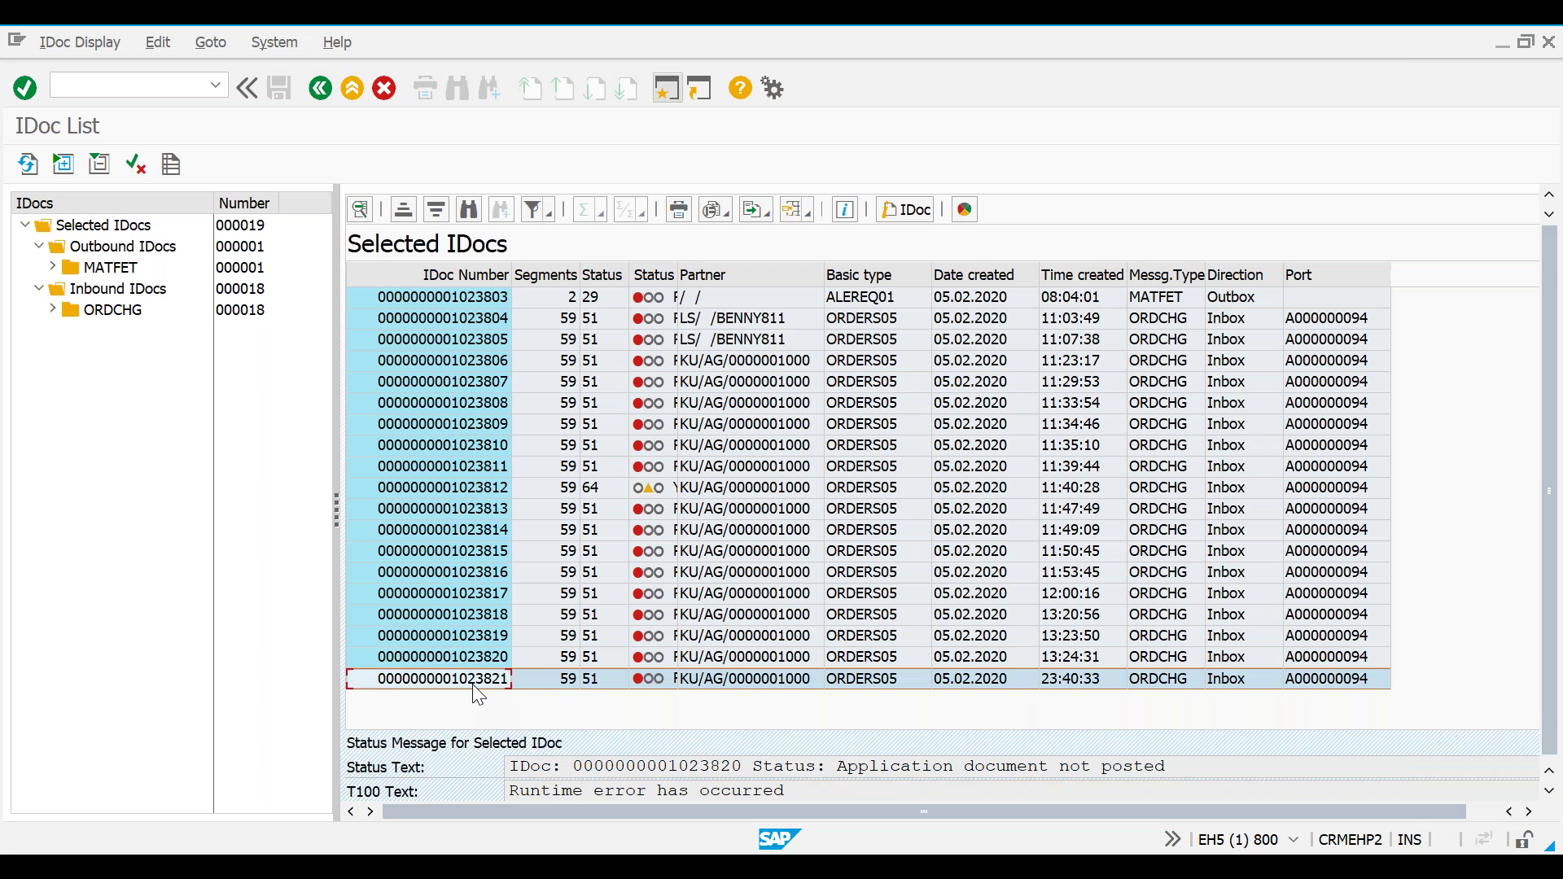
{"action": "left_click", "coordinate": [481, 640]}
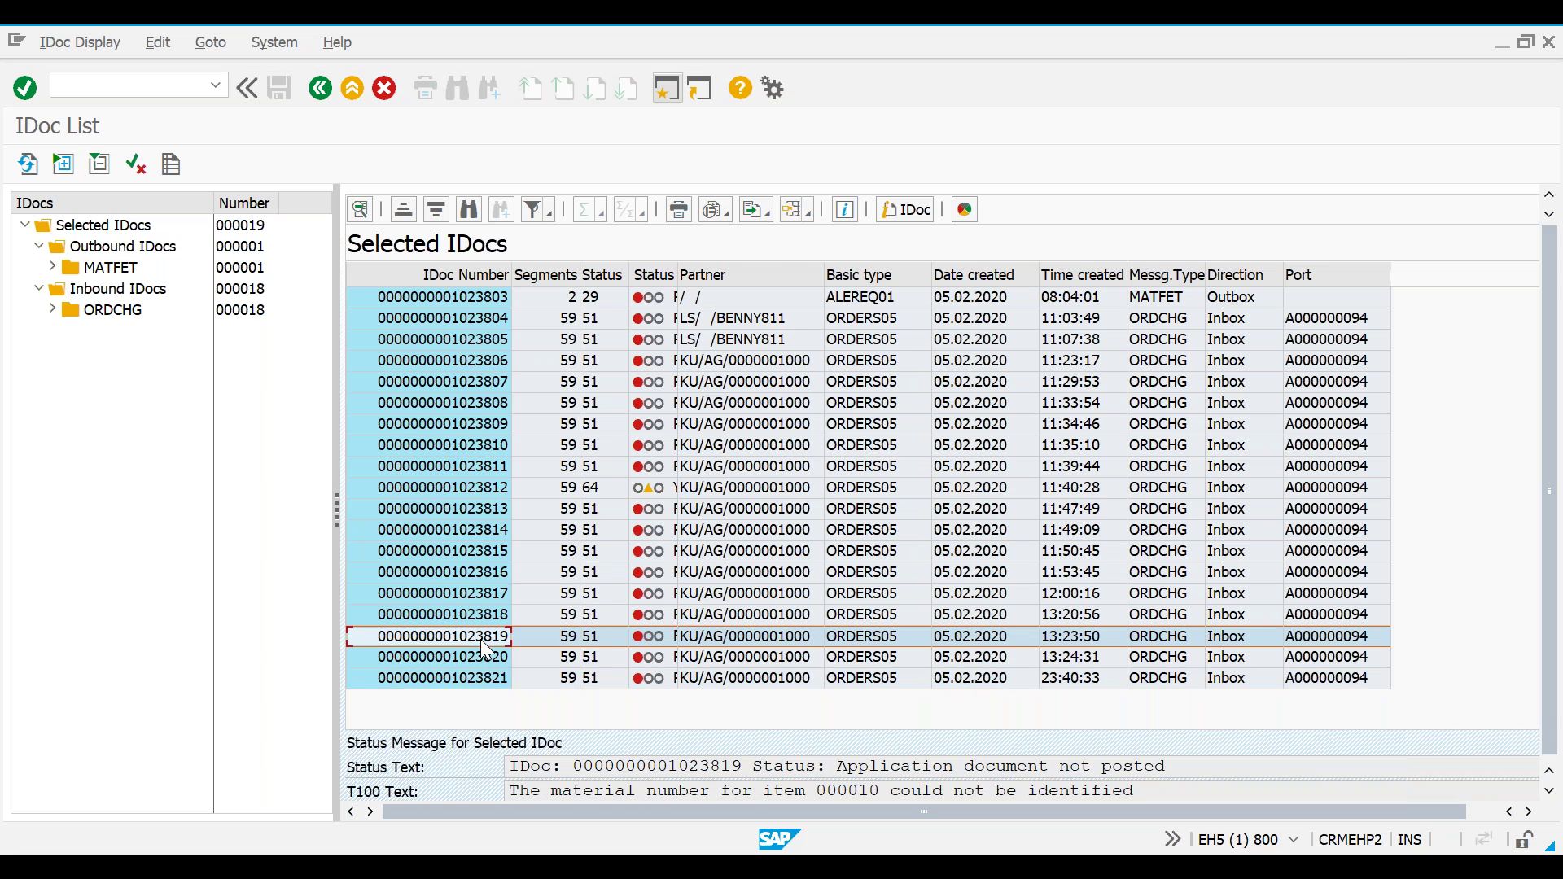
{"action": "left_click", "coordinate": [480, 656]}
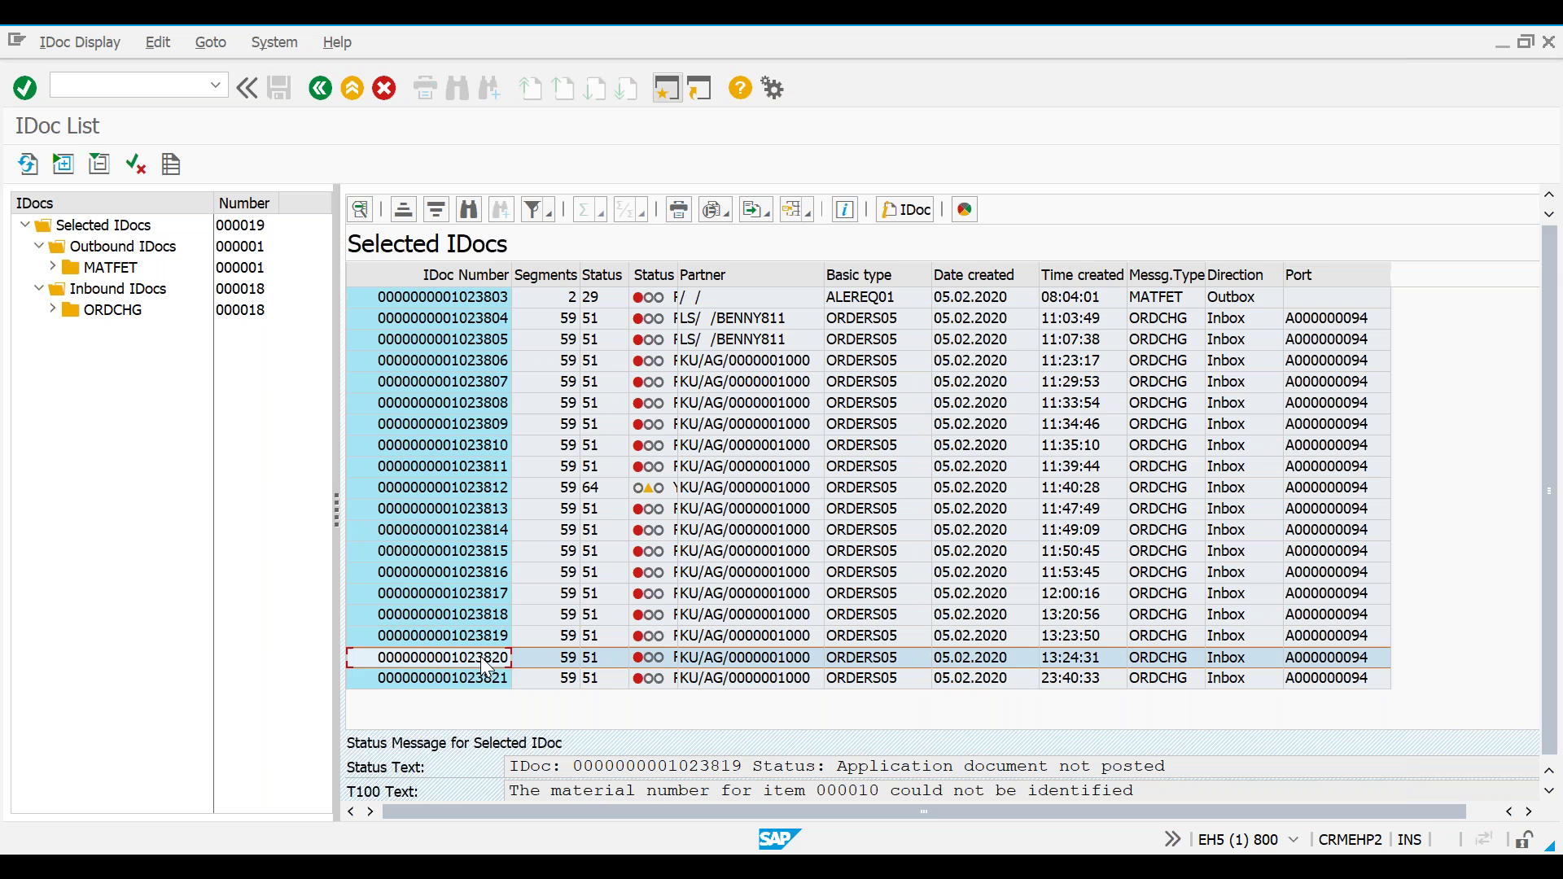
{"action": "left_click", "coordinate": [491, 677]}
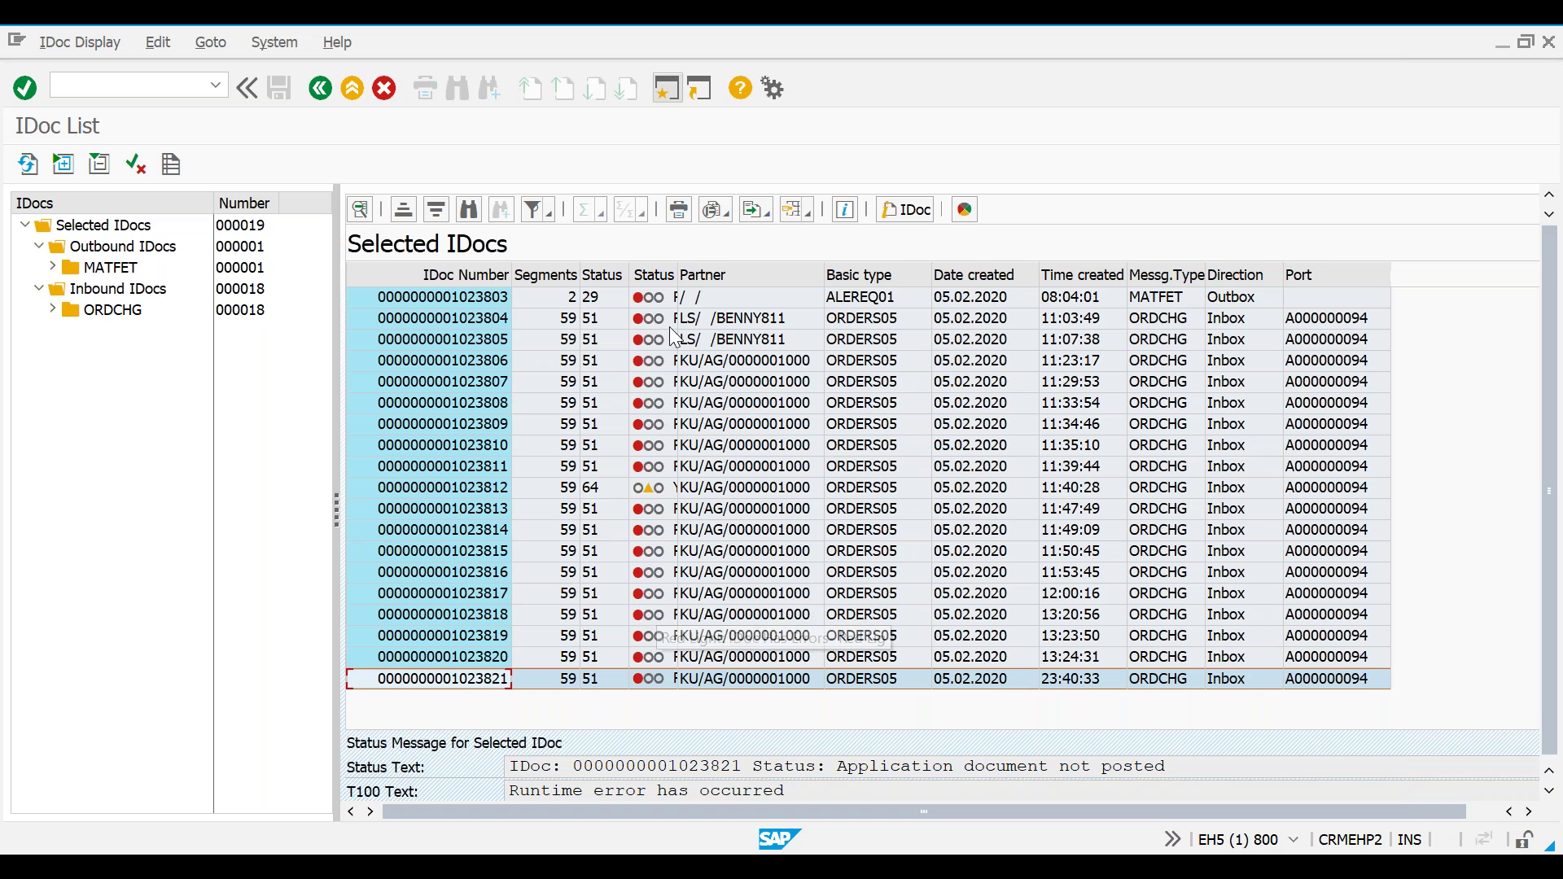
{"action": "left_click", "coordinate": [448, 424]}
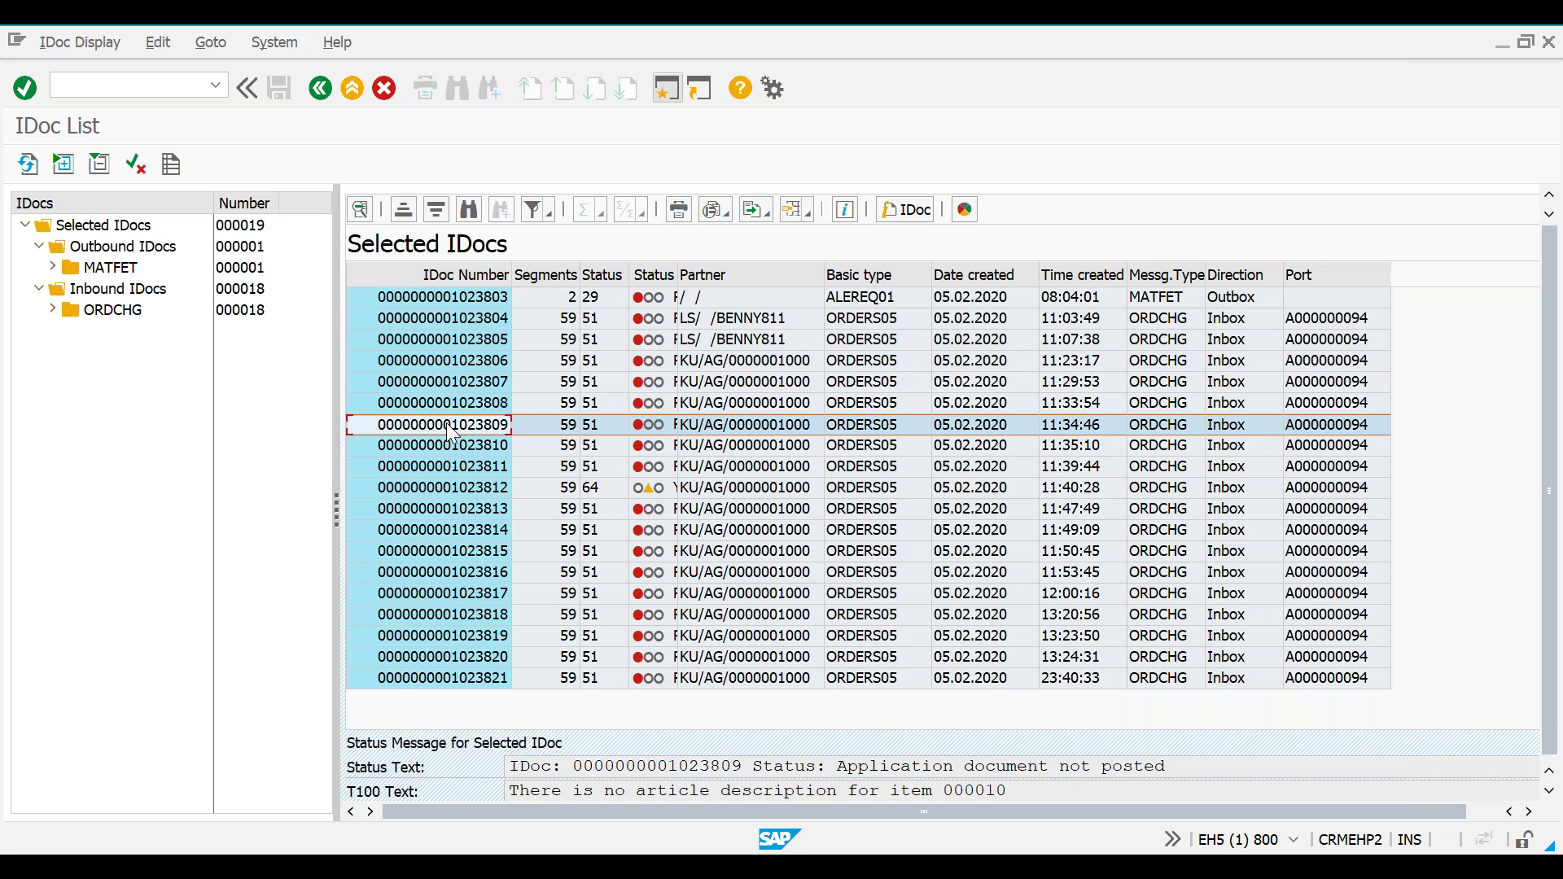
Leave the processed IDocs list and start the partner profiles transaction in the status monitor session.
{"action": "left_click", "coordinate": [317, 99]}
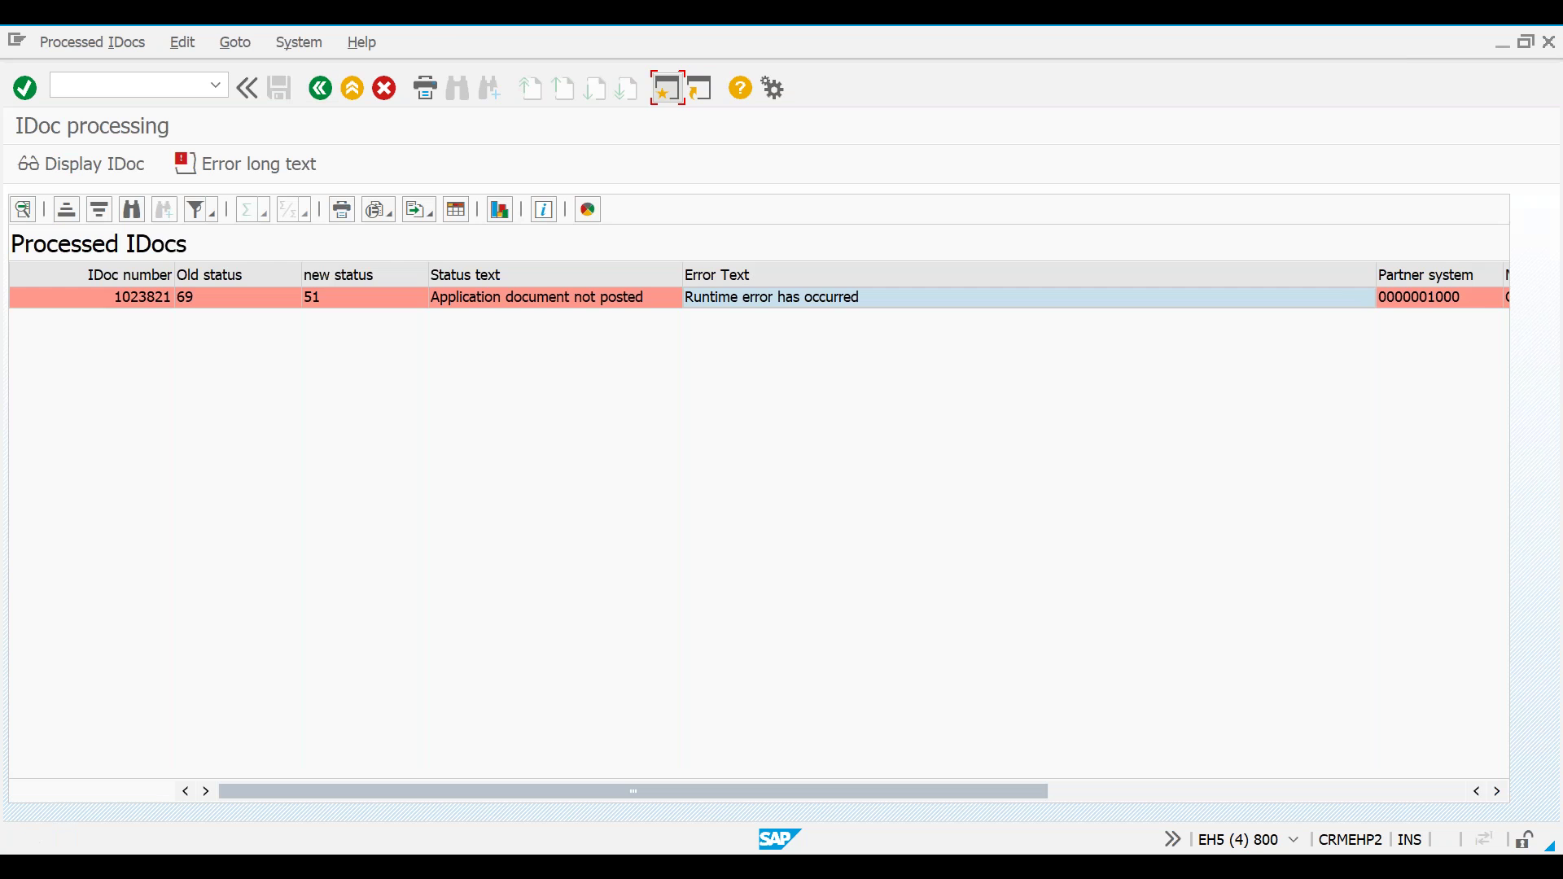
{"action": "key", "text": "F3"}
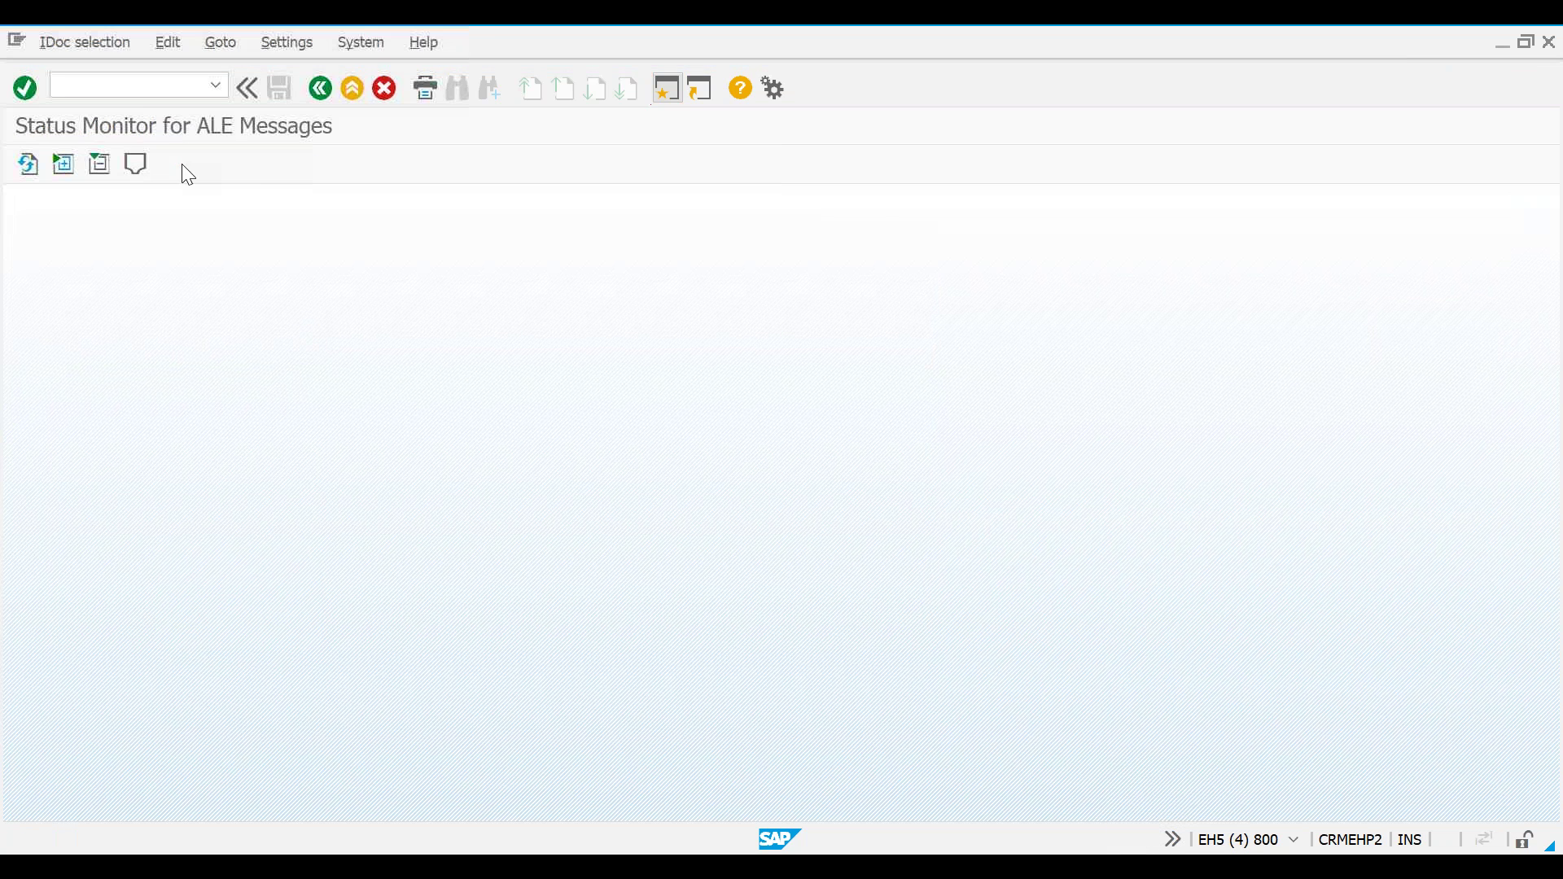
{"action": "left_click", "coordinate": [135, 87]}
{"action": "type", "text": "/n"}
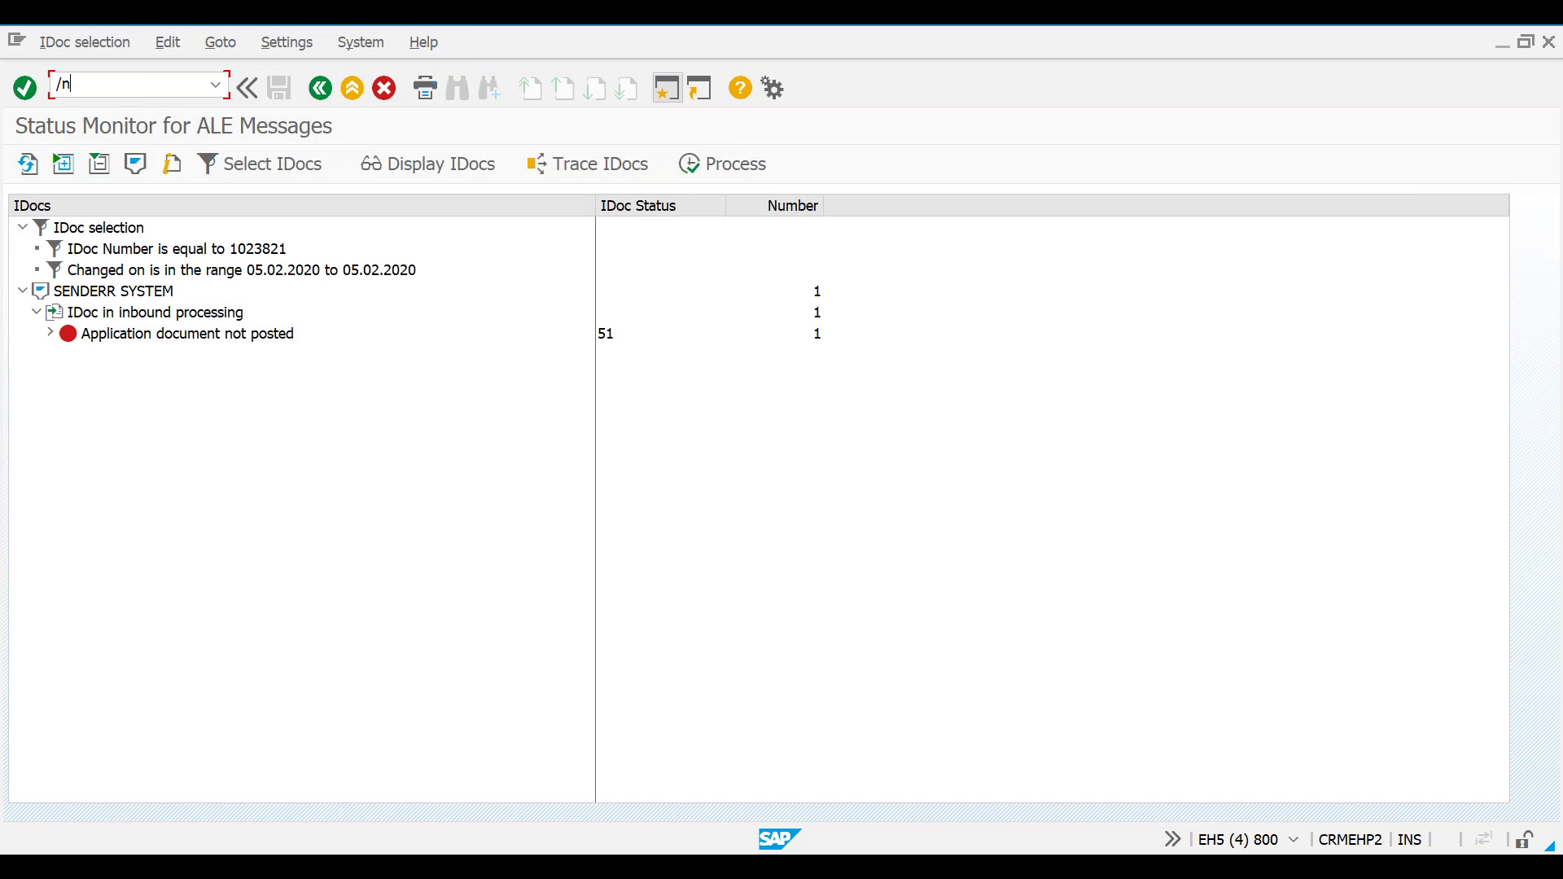
{"action": "type", "text": "we19"}
{"action": "key", "text": "Return"}
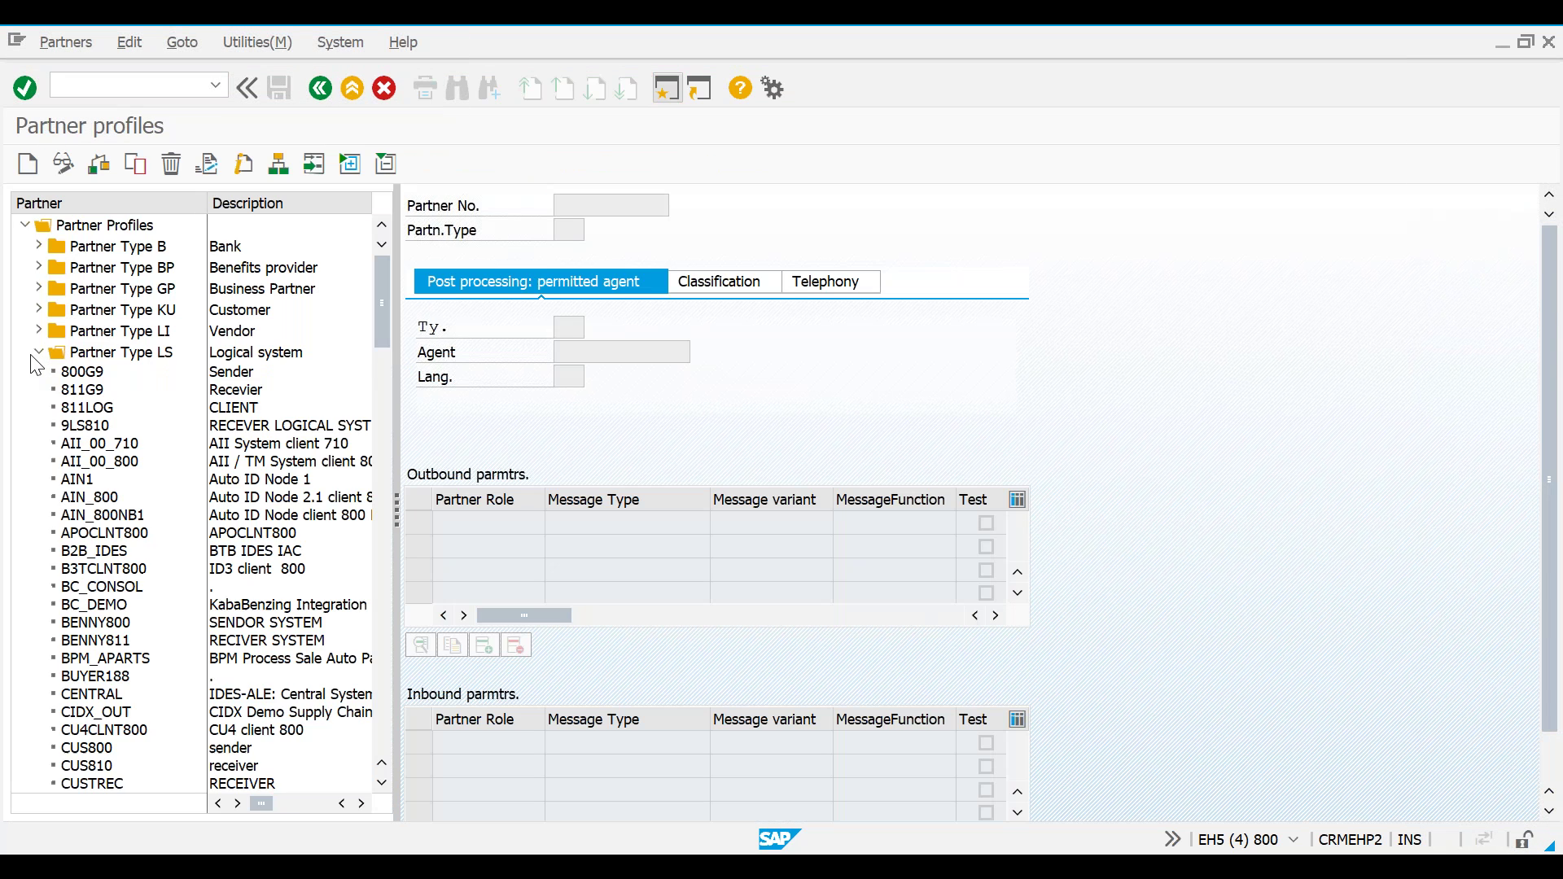
Open the partner profile of logical system BENNY811 under Partner Type LS.
{"action": "left_click", "coordinate": [39, 351]}
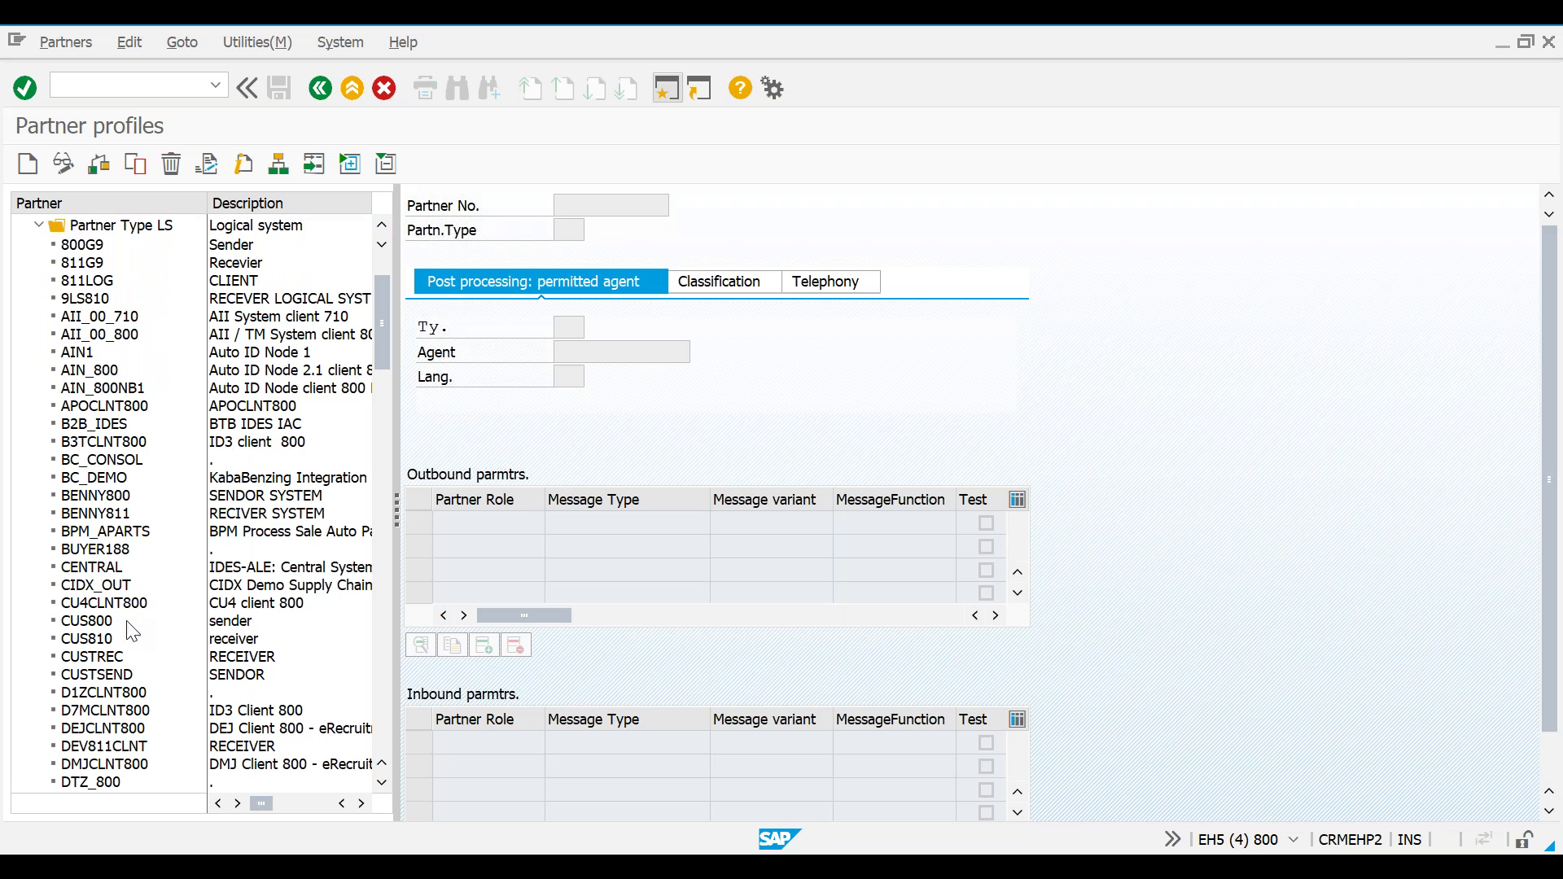
{"action": "left_click_drag", "start_coordinate": [384, 333], "coordinate": [381, 378]}
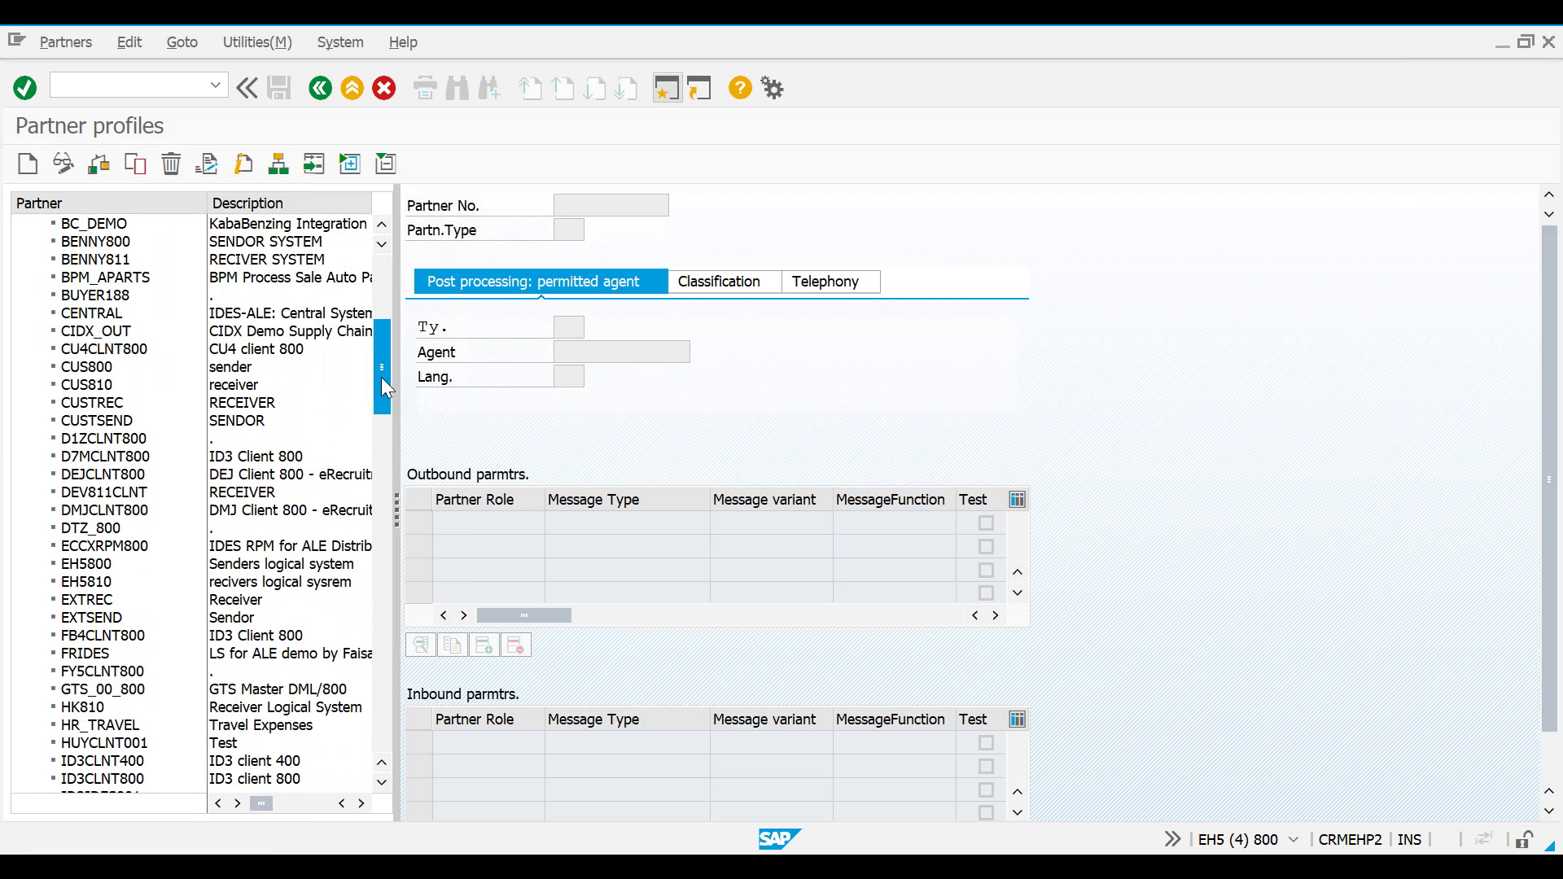
{"action": "left_click", "coordinate": [122, 297]}
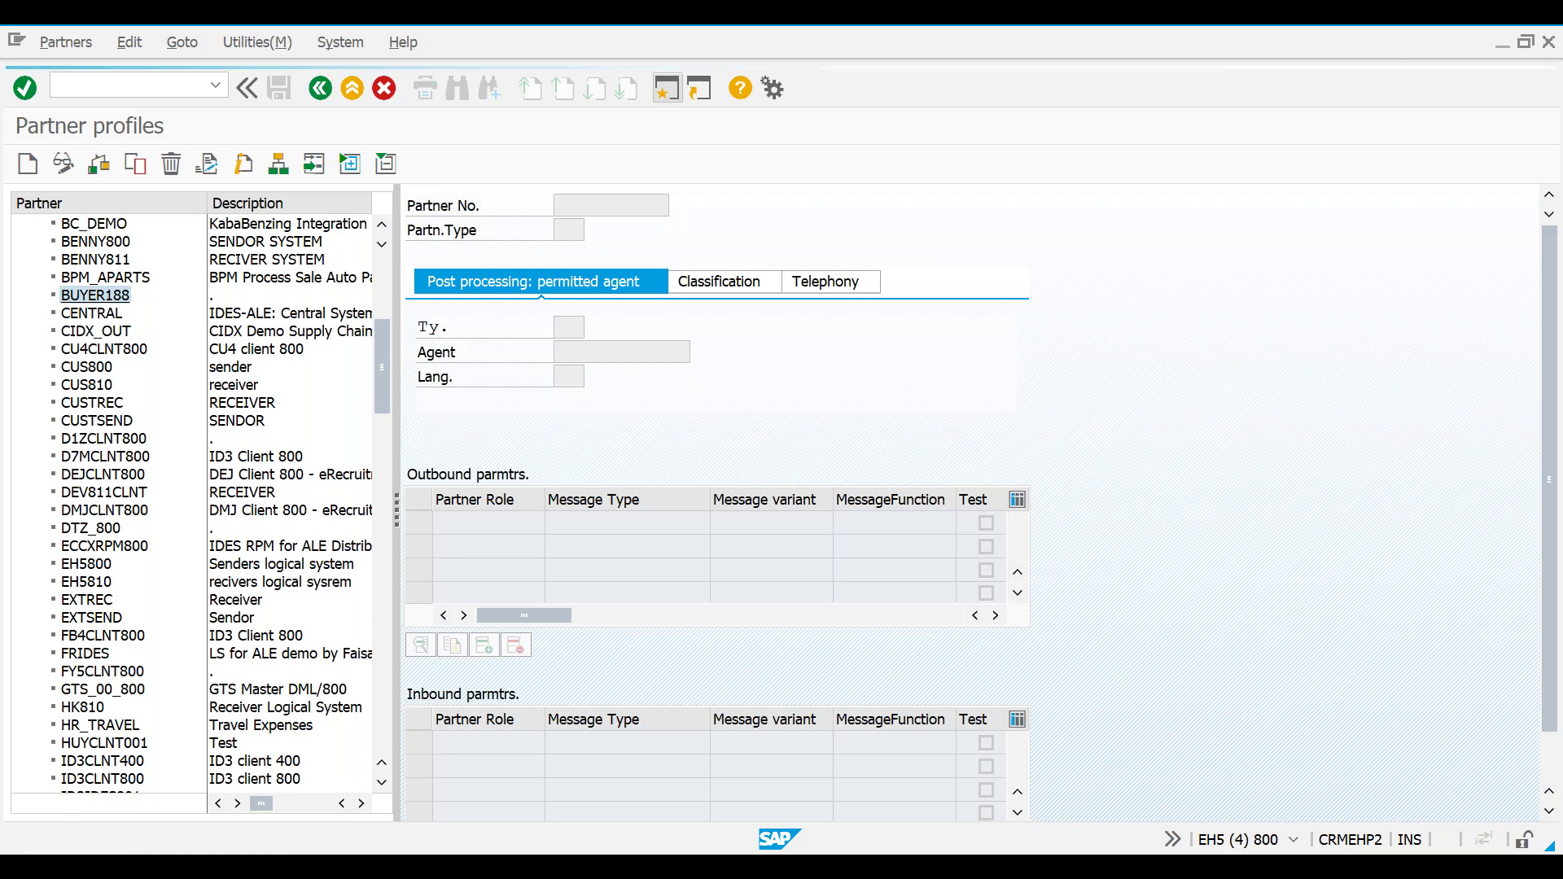
{"action": "left_click", "coordinate": [123, 261]}
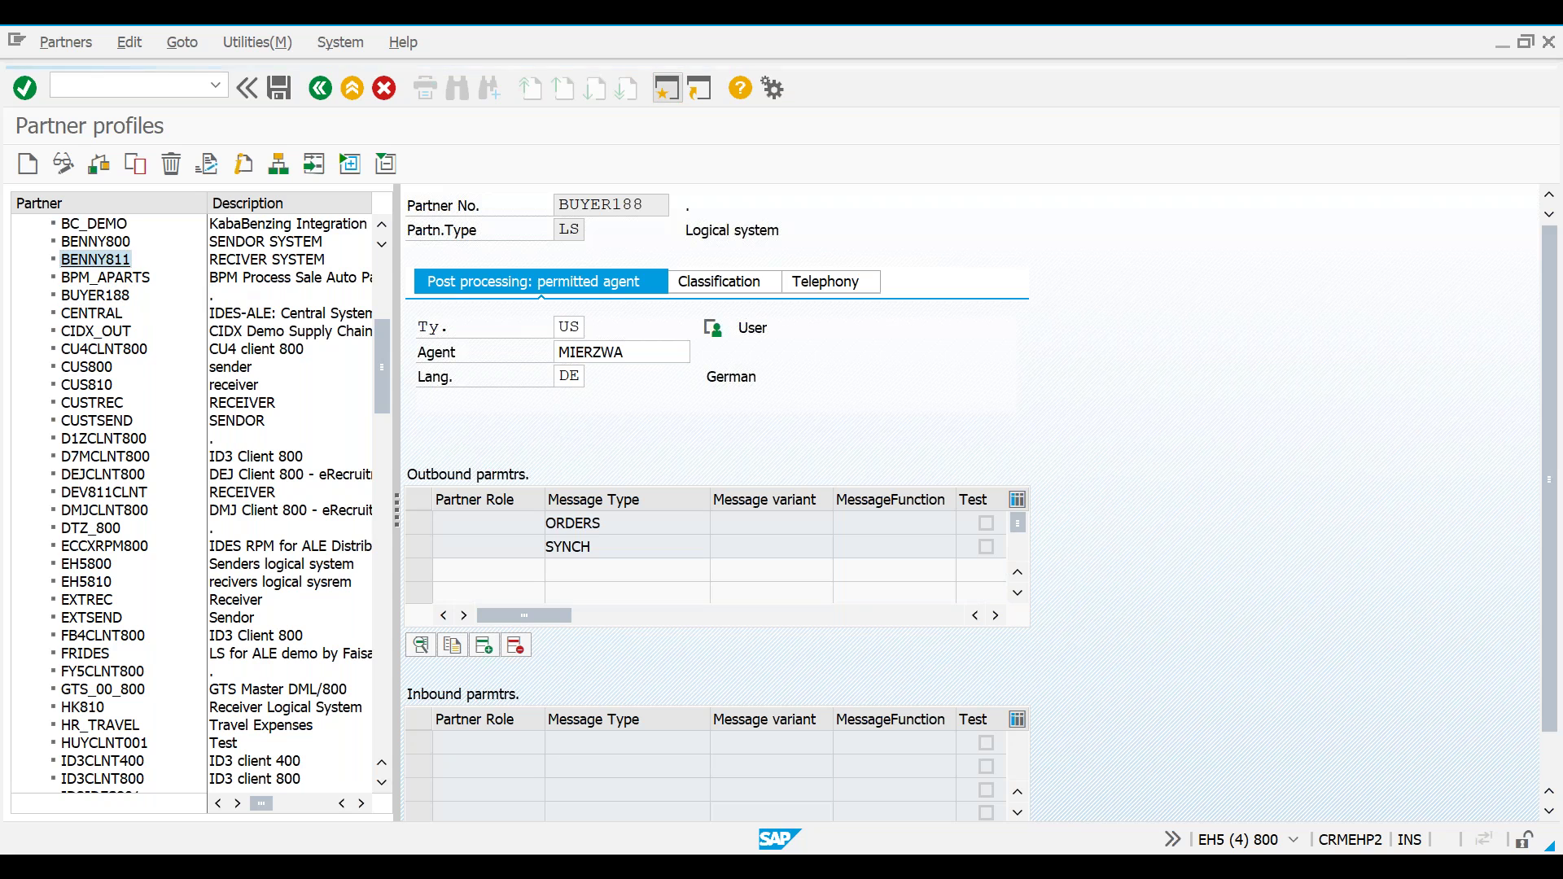
Review BENNY811's outbound parameters down to the custom message types ZORDERS and ZSDREMAX.
{"action": "left_click", "coordinate": [617, 593]}
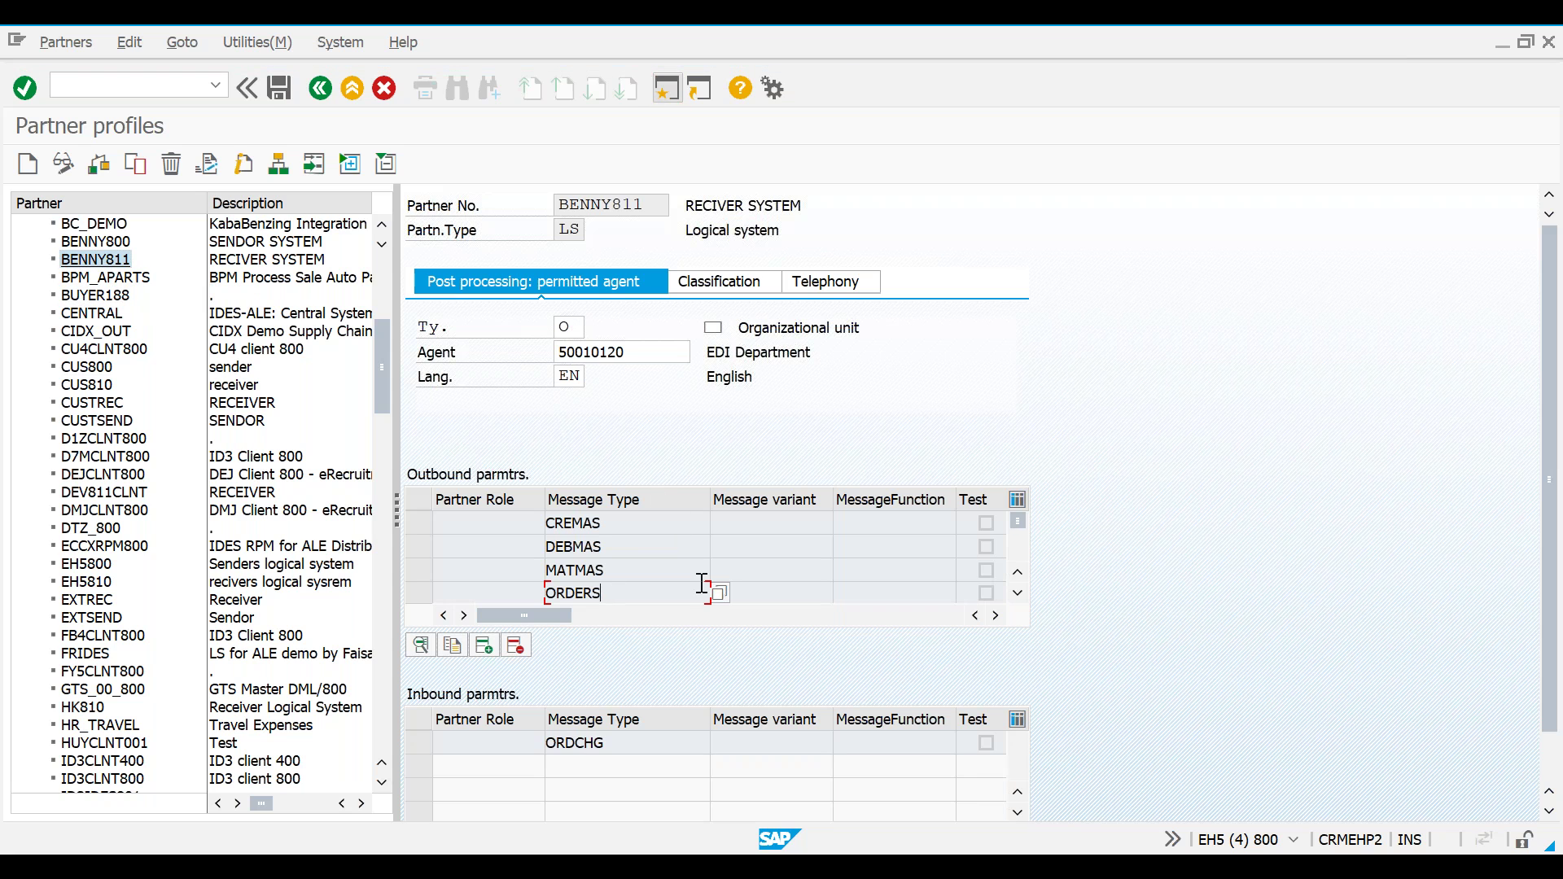
{"action": "left_click", "coordinate": [1017, 598]}
{"action": "left_click", "coordinate": [1017, 594]}
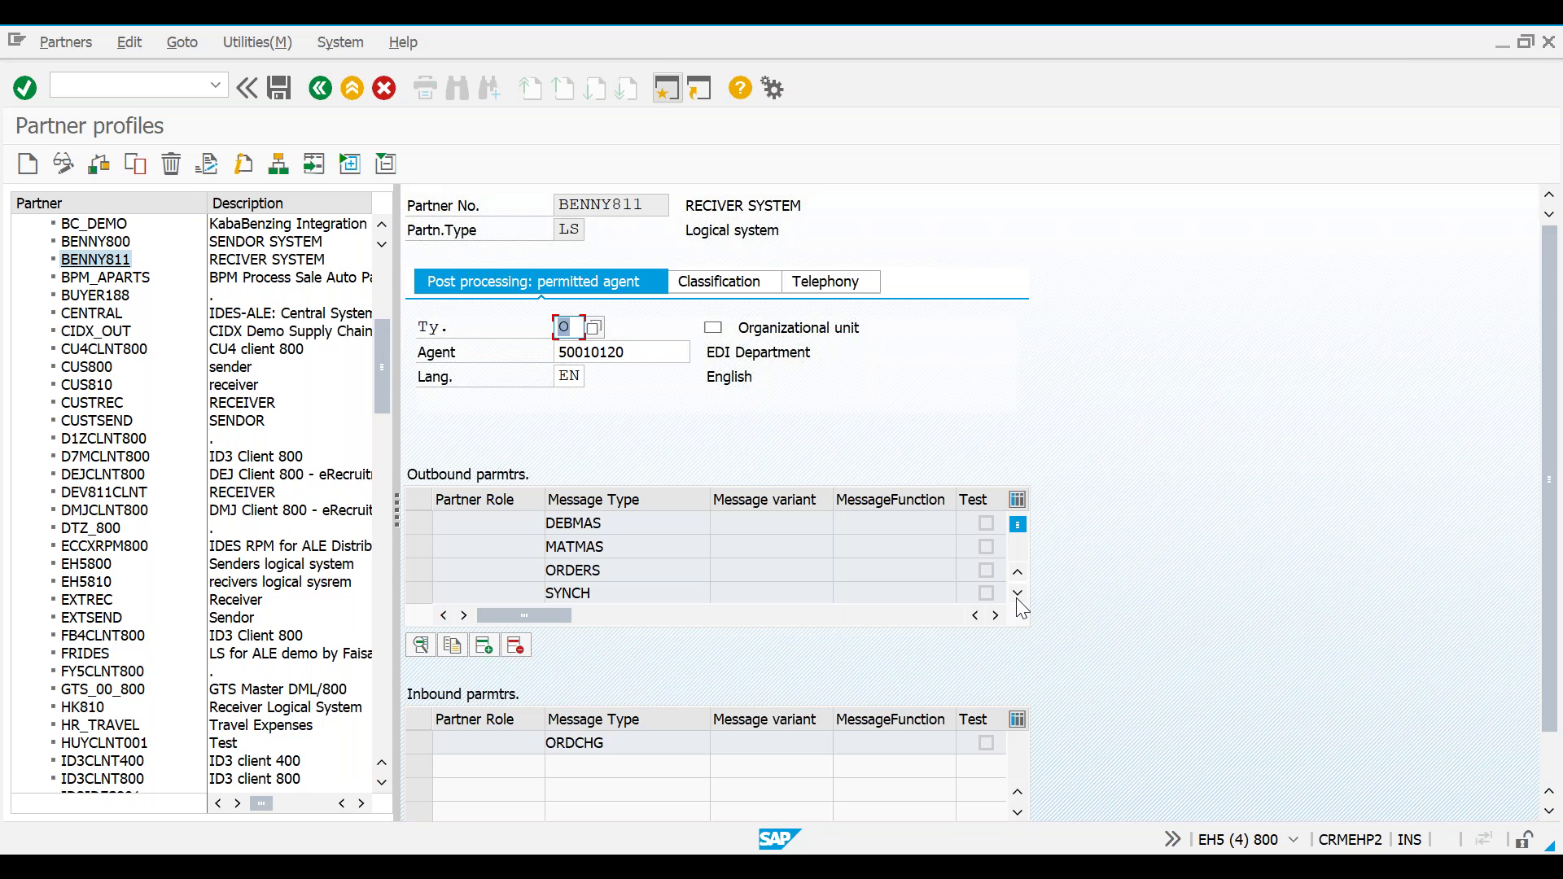
{"action": "left_click", "coordinate": [1017, 601]}
{"action": "left_click", "coordinate": [1018, 601]}
{"action": "left_click", "coordinate": [1017, 601]}
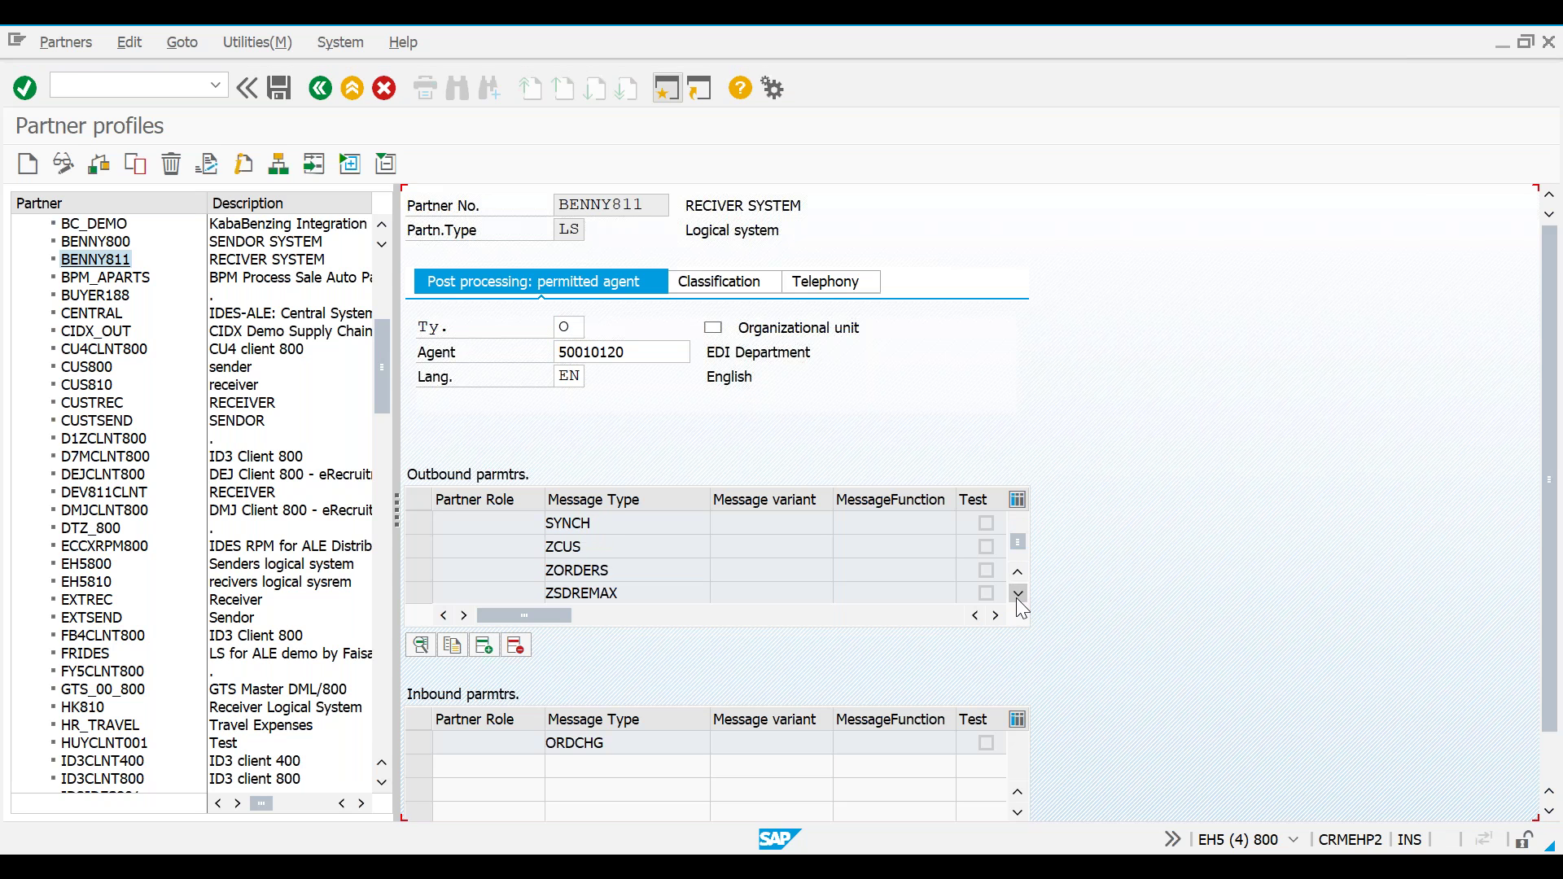
{"action": "left_click", "coordinate": [1018, 601]}
{"action": "left_click", "coordinate": [1018, 601]}
{"action": "left_click_drag", "start_coordinate": [638, 546], "coordinate": [515, 555]}
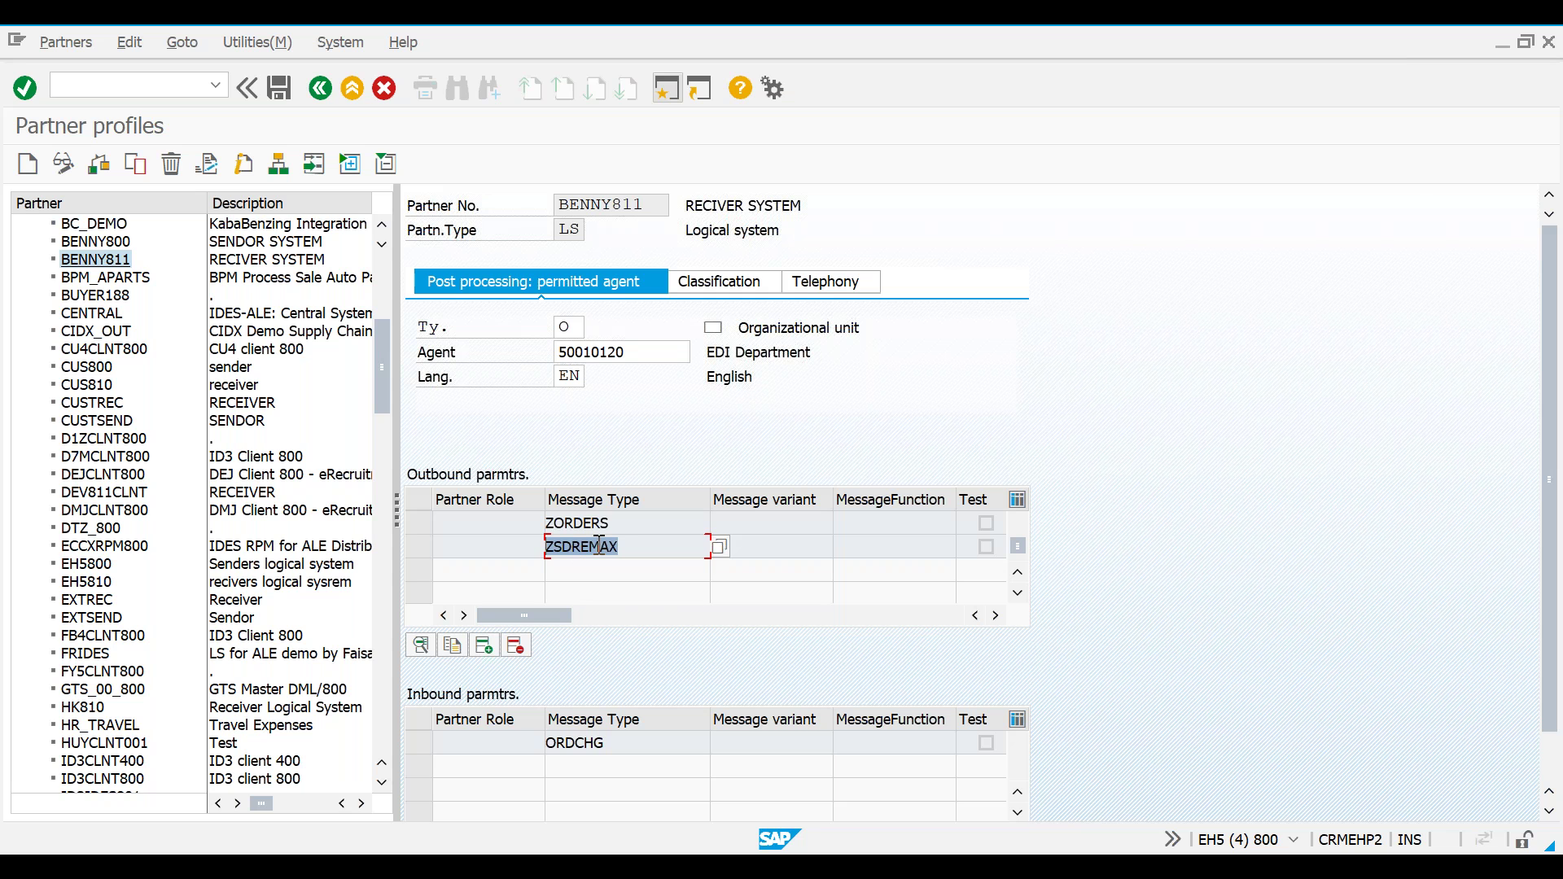
{"action": "left_click_drag", "start_coordinate": [617, 525], "coordinate": [525, 528]}
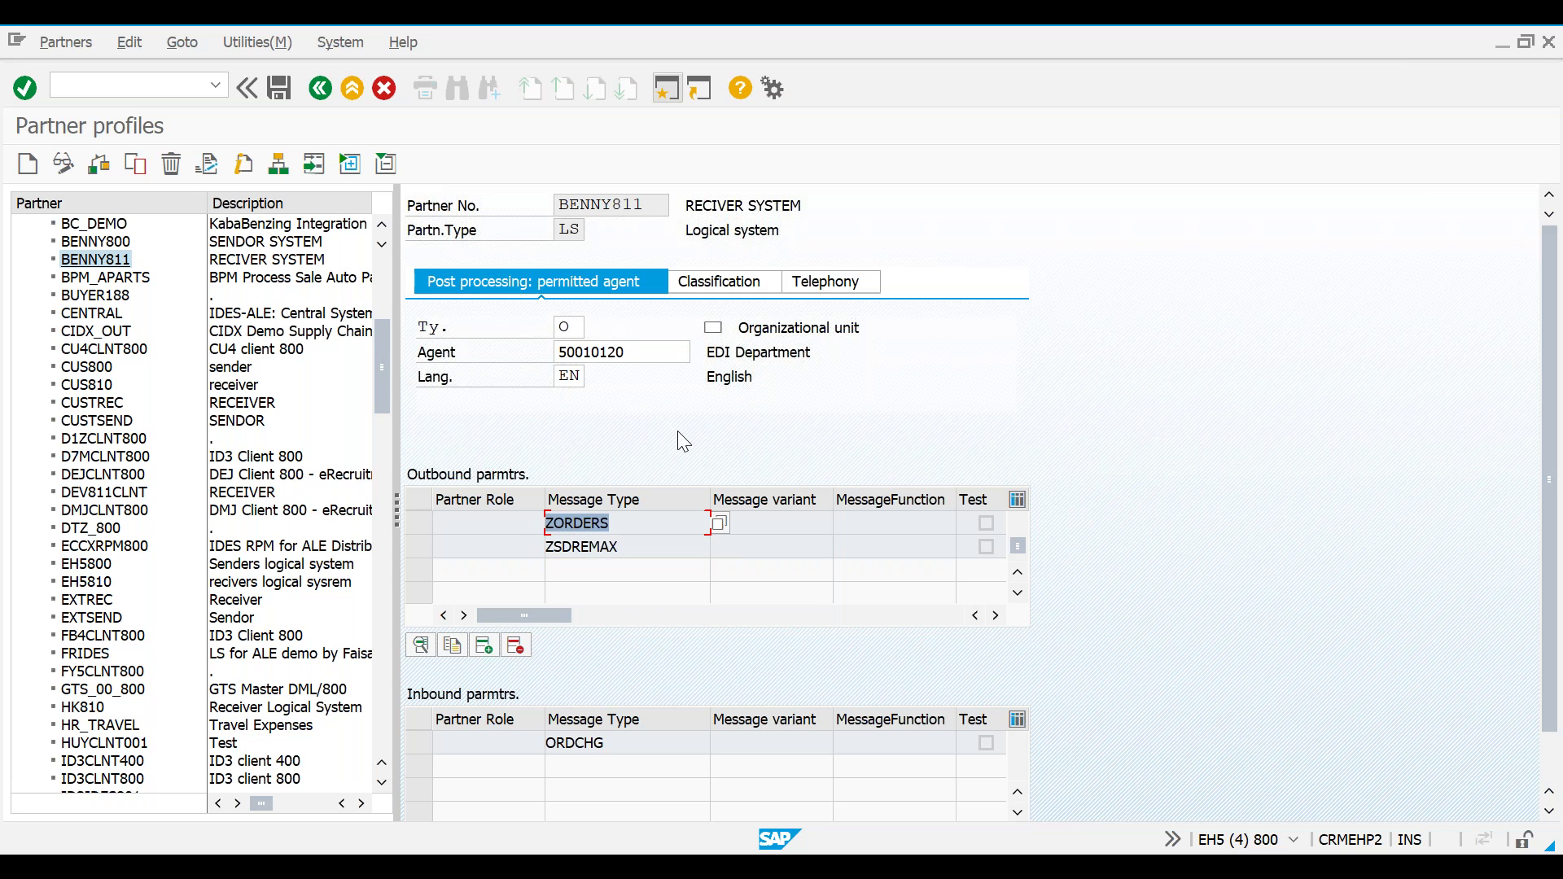
Open a new session and start transaction WE81 to display the EDI logical message types.
{"action": "left_click", "coordinate": [666, 87]}
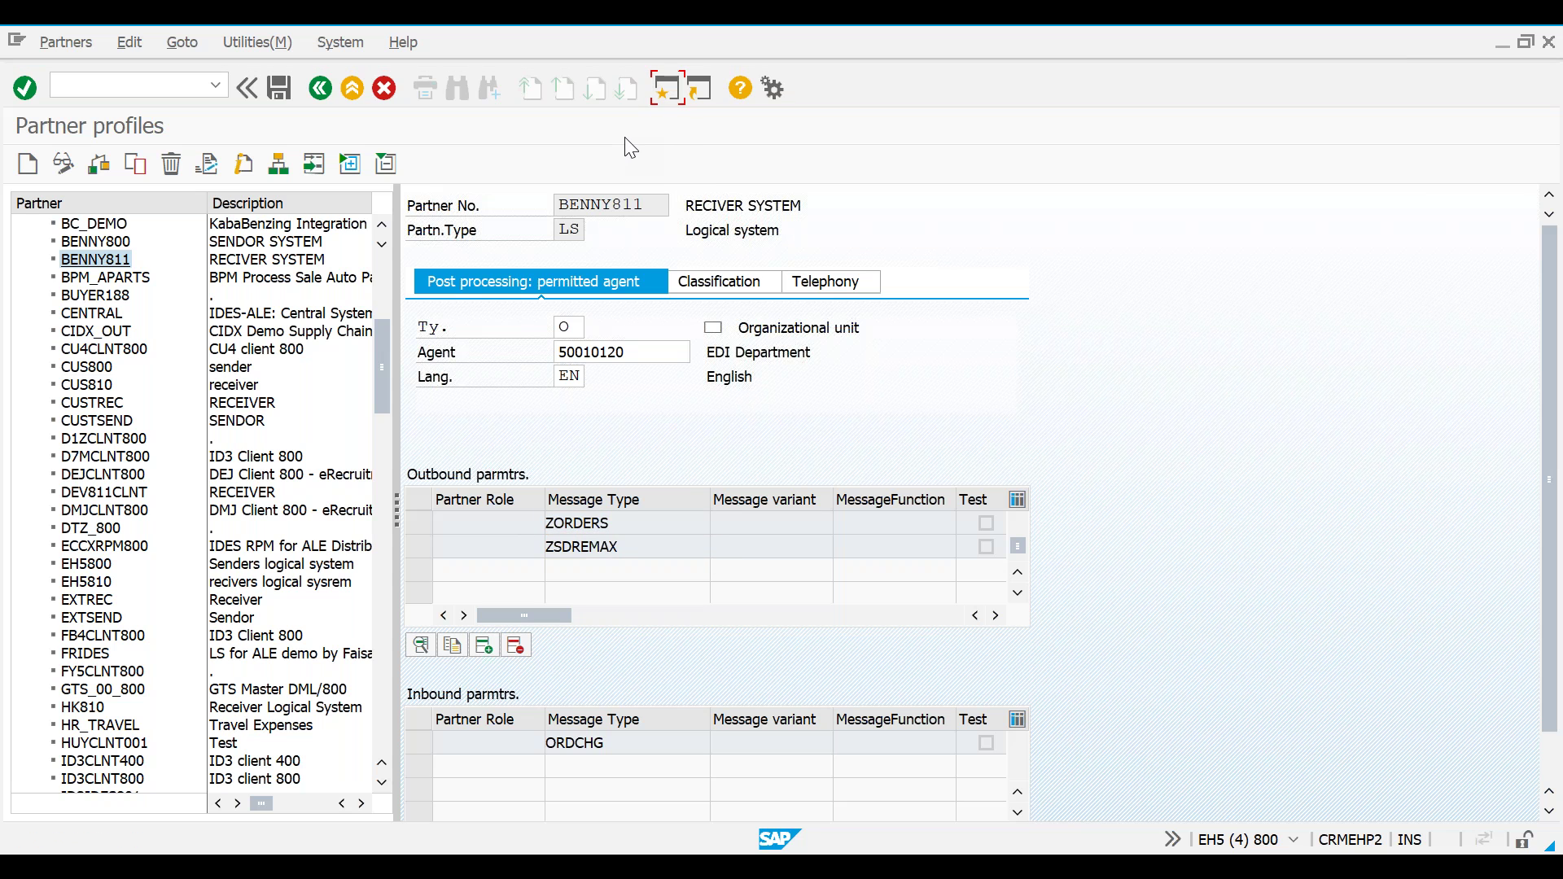
{"action": "type", "text": "we"}
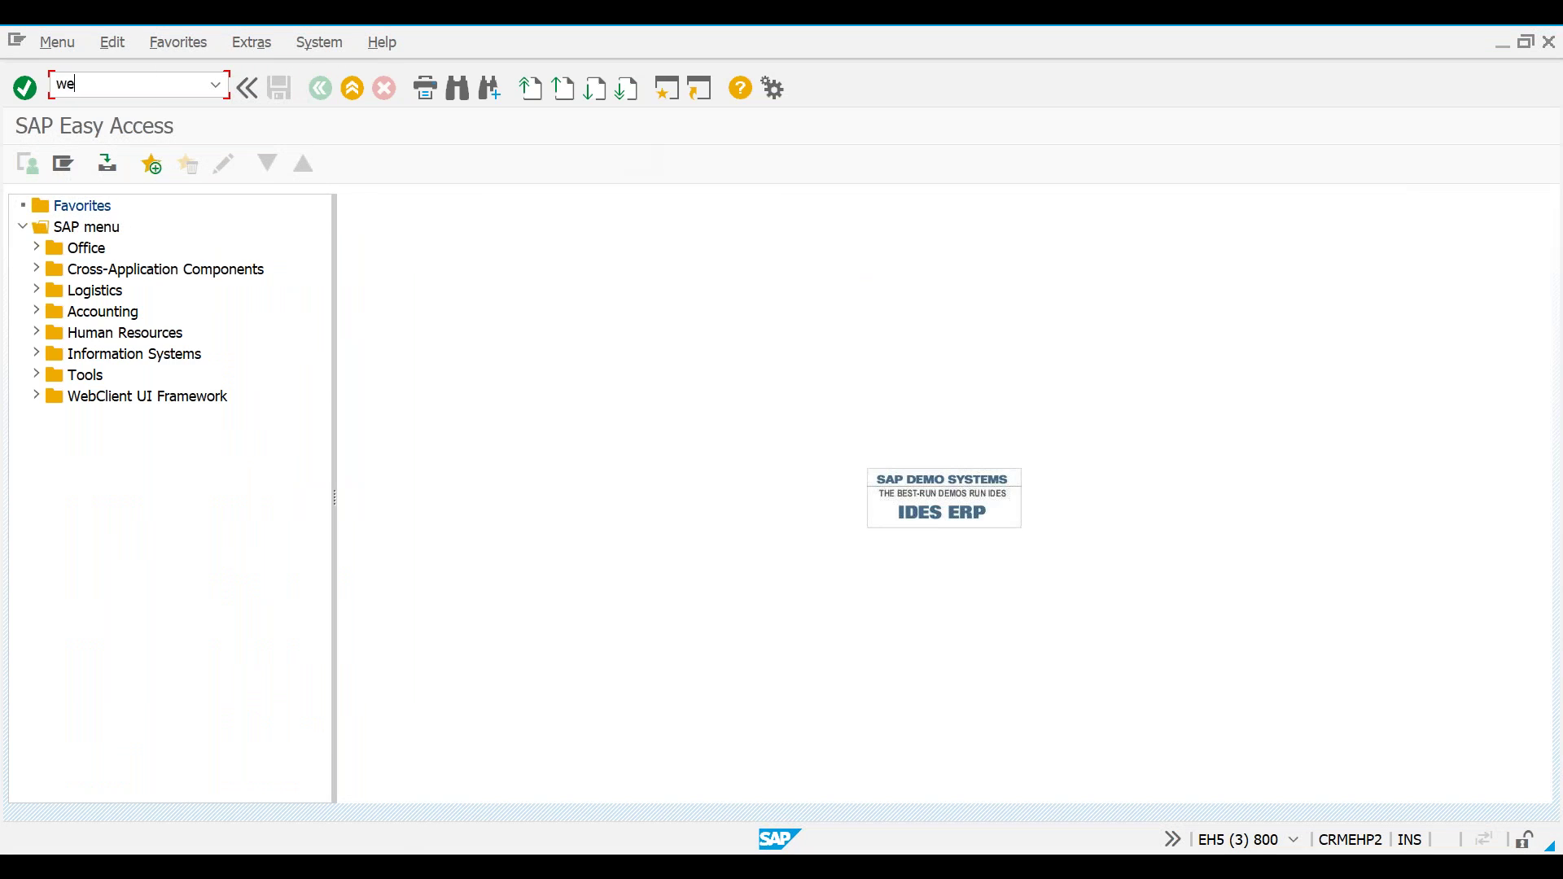
{"action": "type", "text": "81"}
{"action": "key", "text": "Return"}
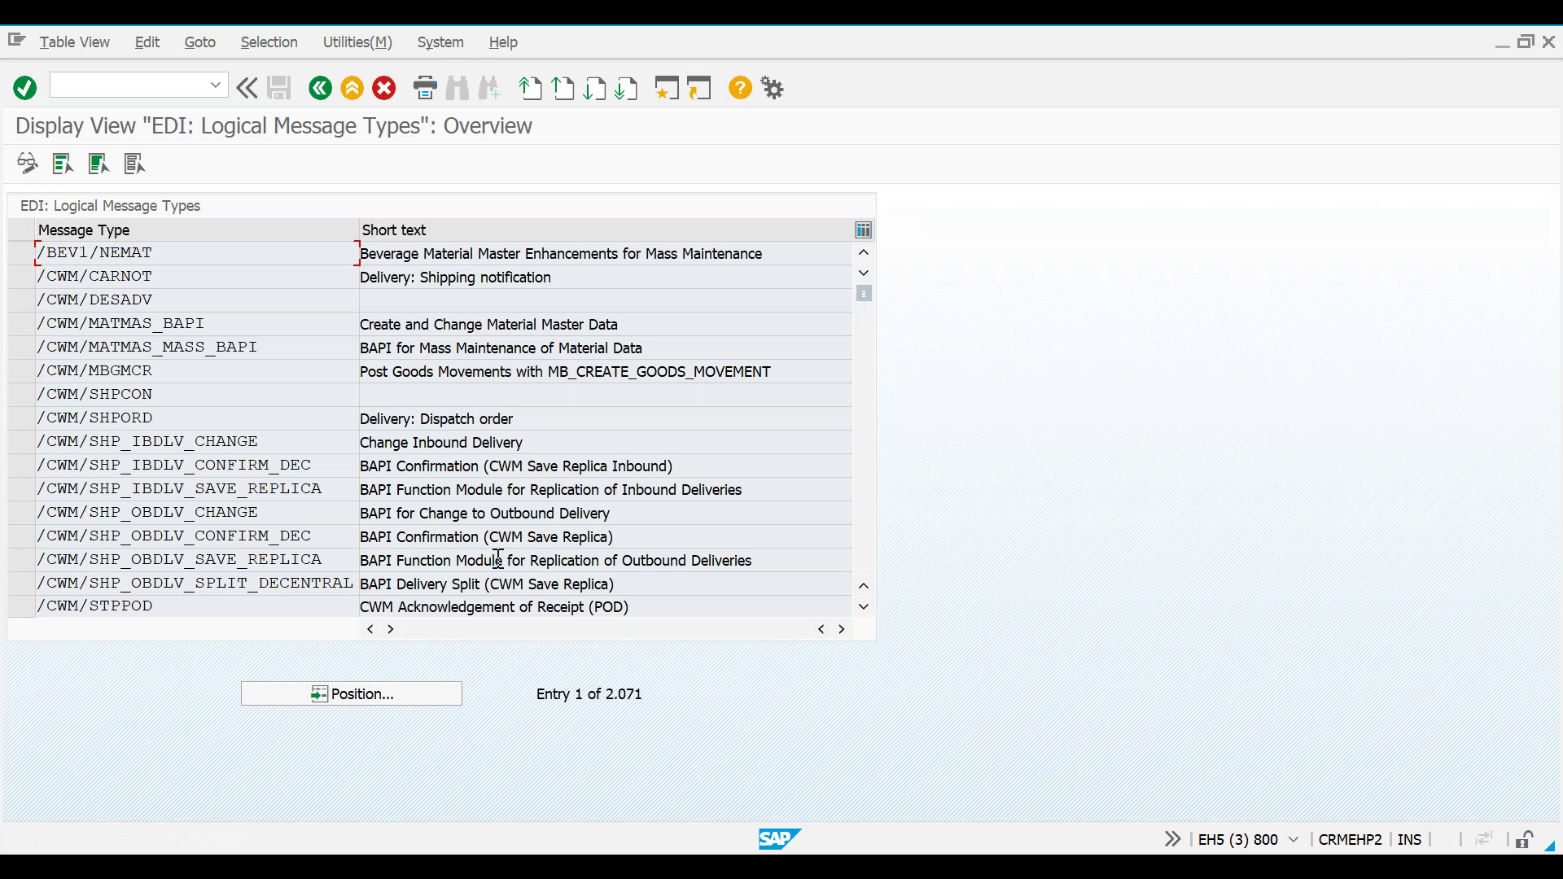
Try to position the message type list on the audit message type using a wildcard pattern.
{"action": "left_click", "coordinate": [374, 693]}
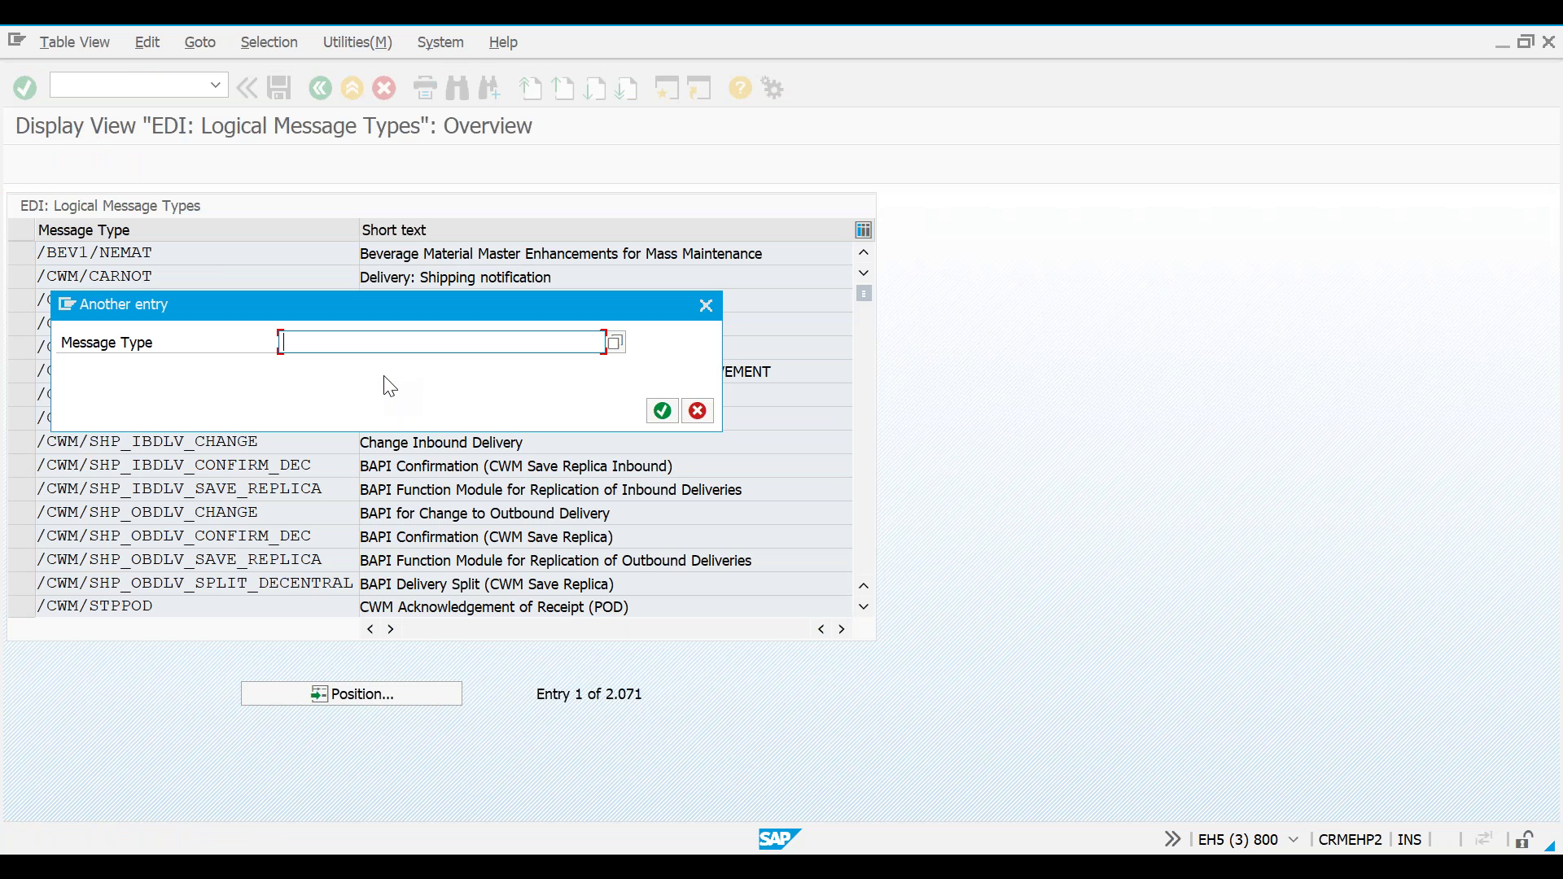
{"action": "type", "text": "A"}
{"action": "key", "text": "BackSpace"}
{"action": "type", "text": "au*dit*"}
{"action": "key", "text": "Return"}
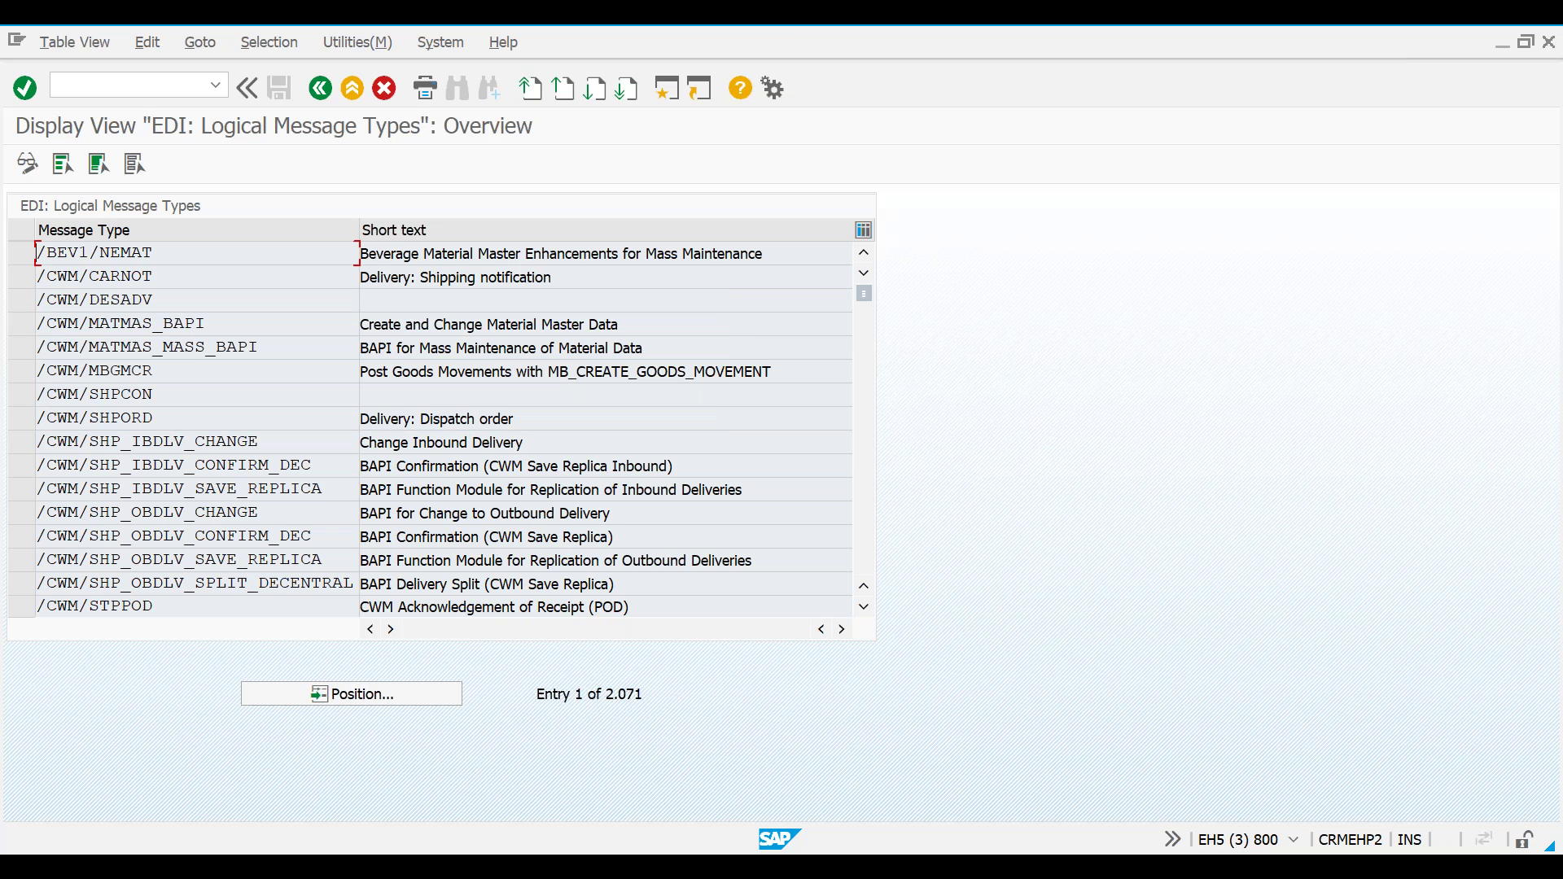
Search the message types for *aud* and position the list on ALEAUD.
{"action": "left_click", "coordinate": [384, 696]}
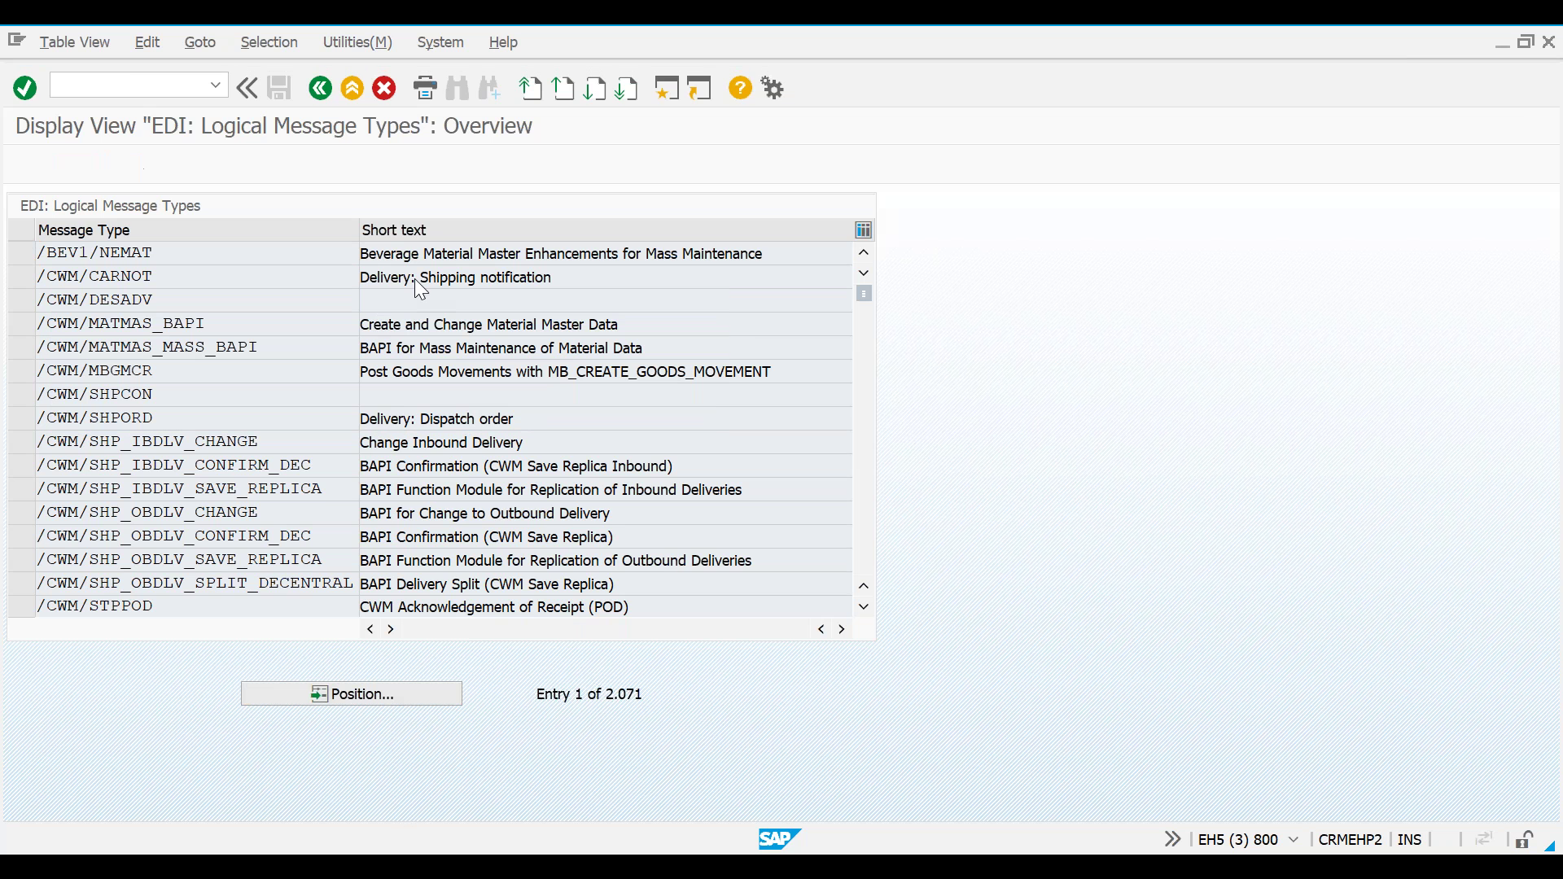
{"action": "type", "text": "*aud*"}
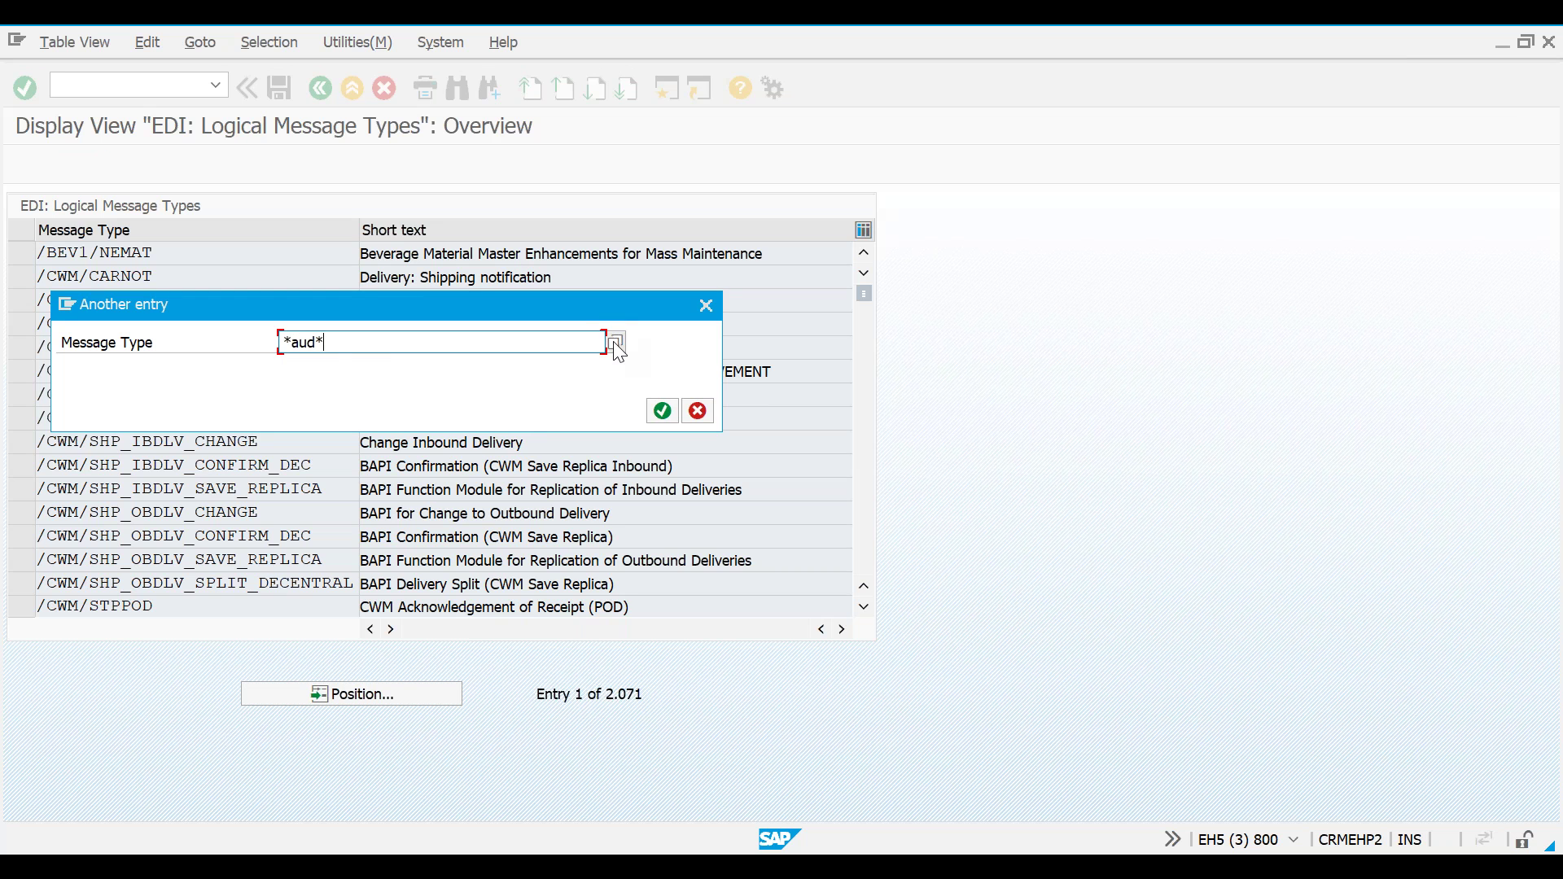
{"action": "key", "text": "Return"}
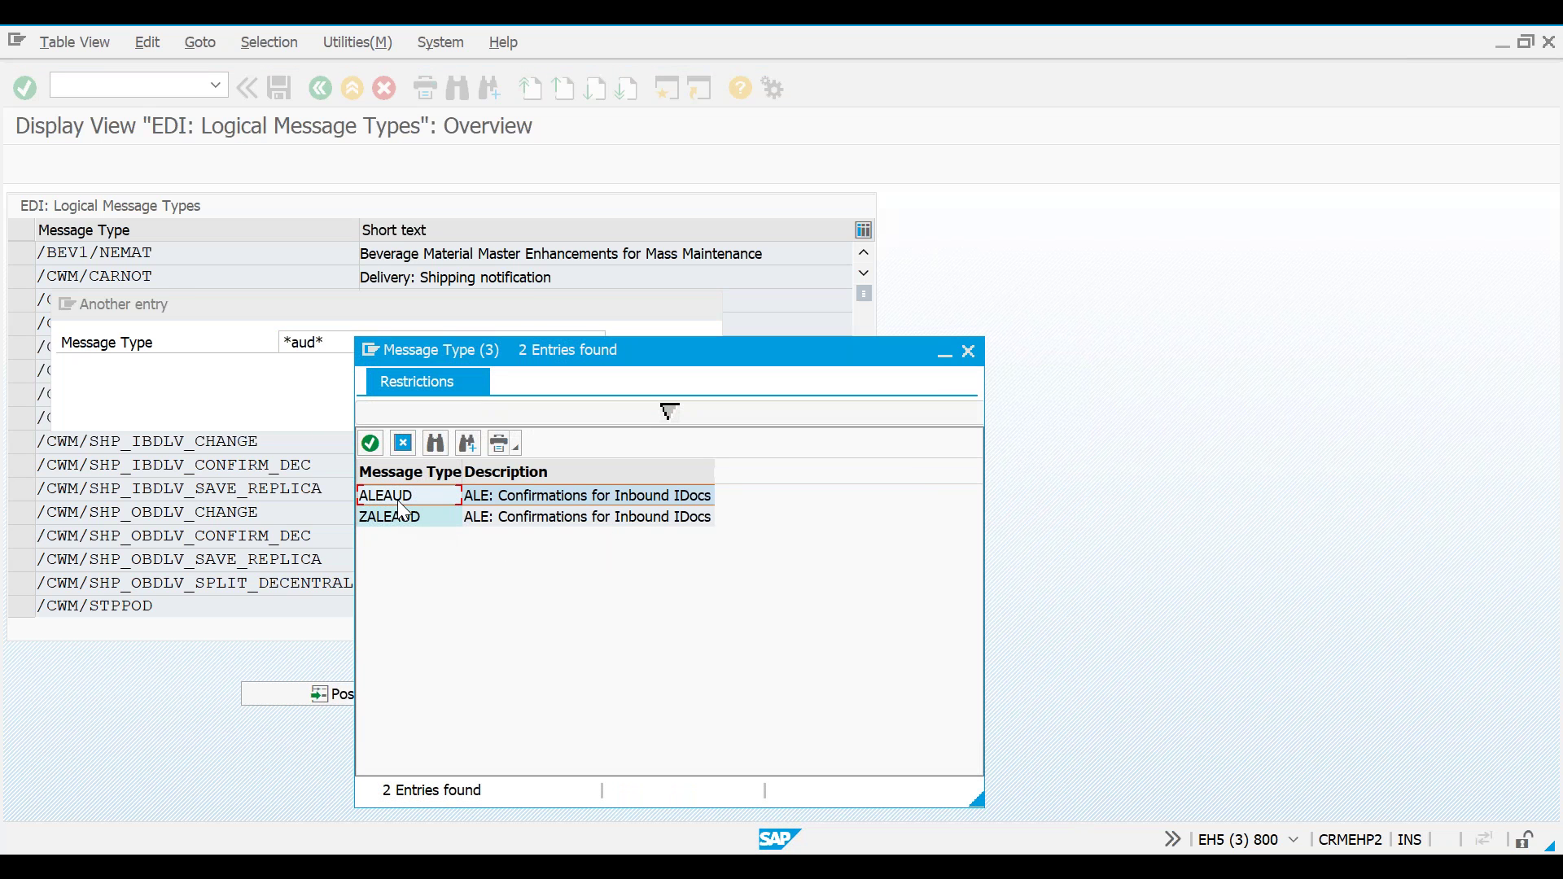
{"action": "double_click", "coordinate": [398, 502]}
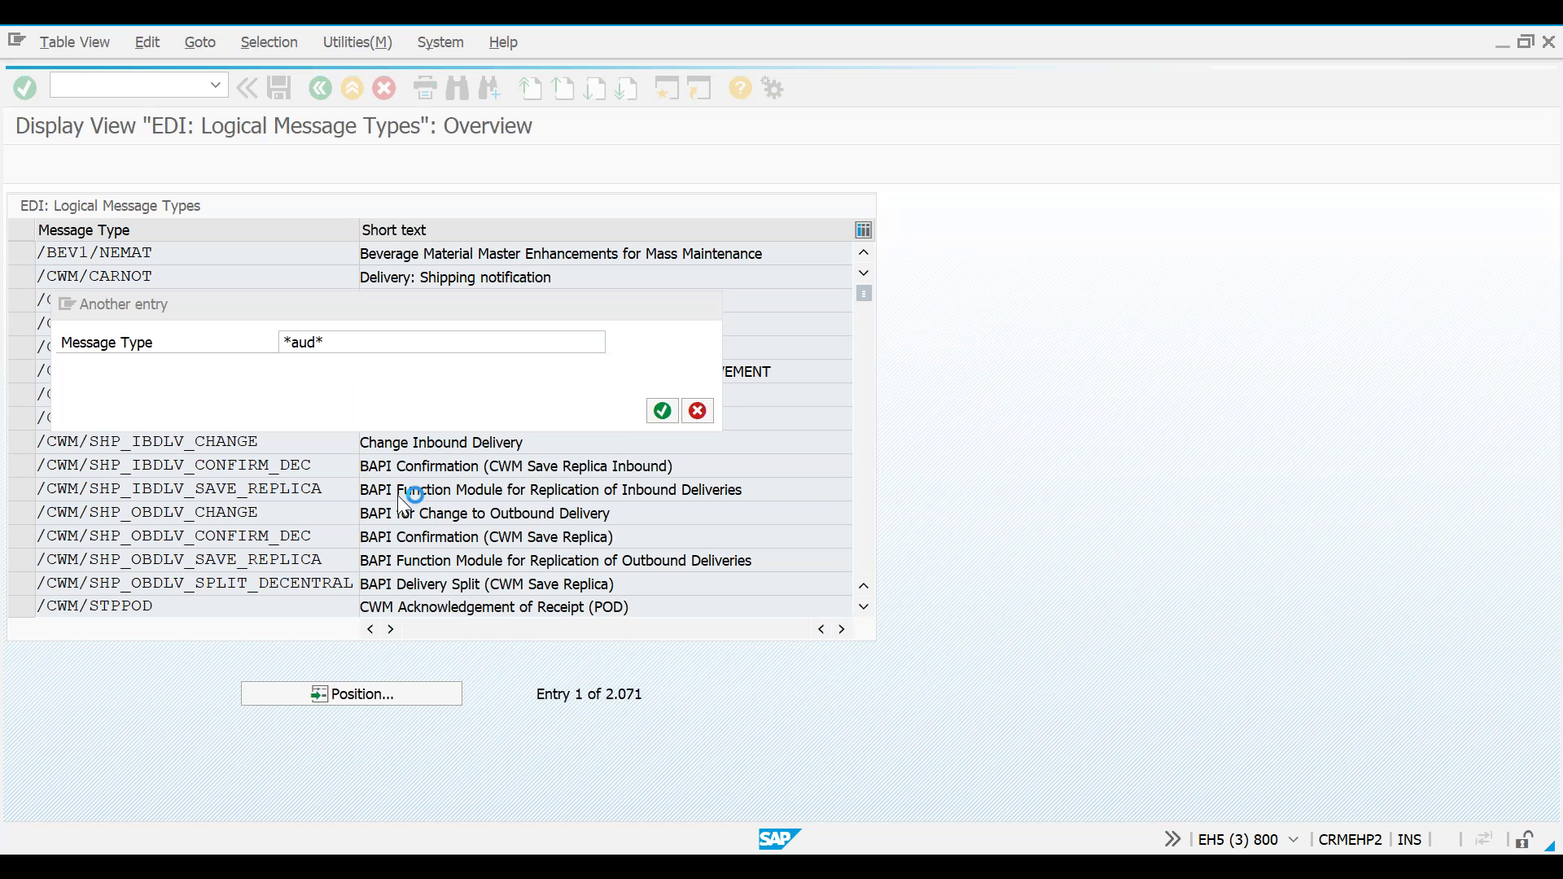
{"action": "left_click", "coordinate": [661, 412]}
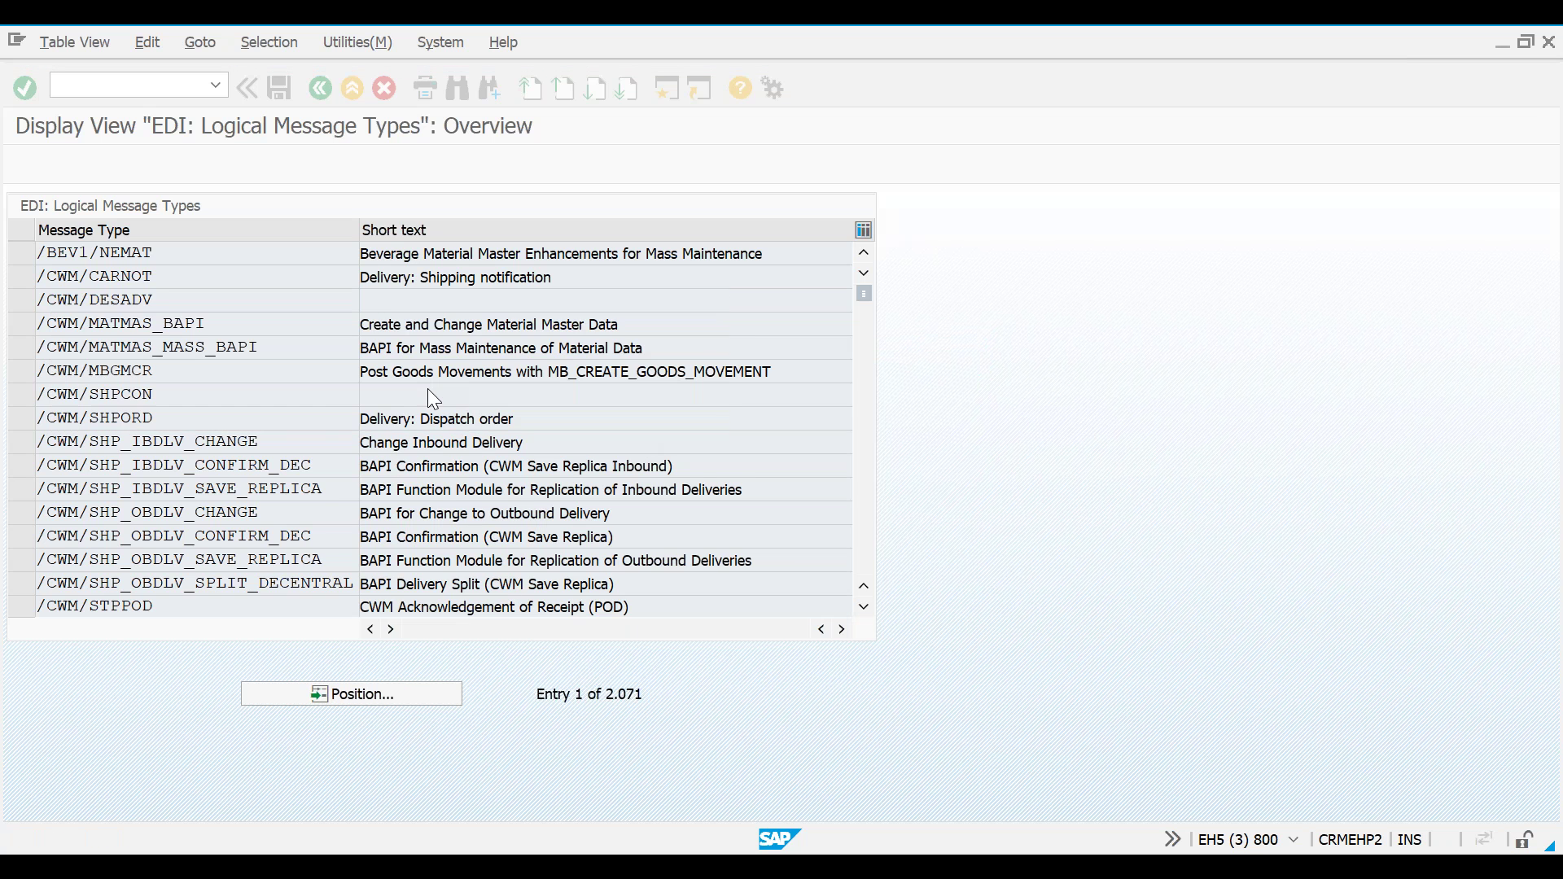
Examine the ALEAUD message type entry and its short text in the logical message types list.
{"action": "left_click", "coordinate": [28, 259]}
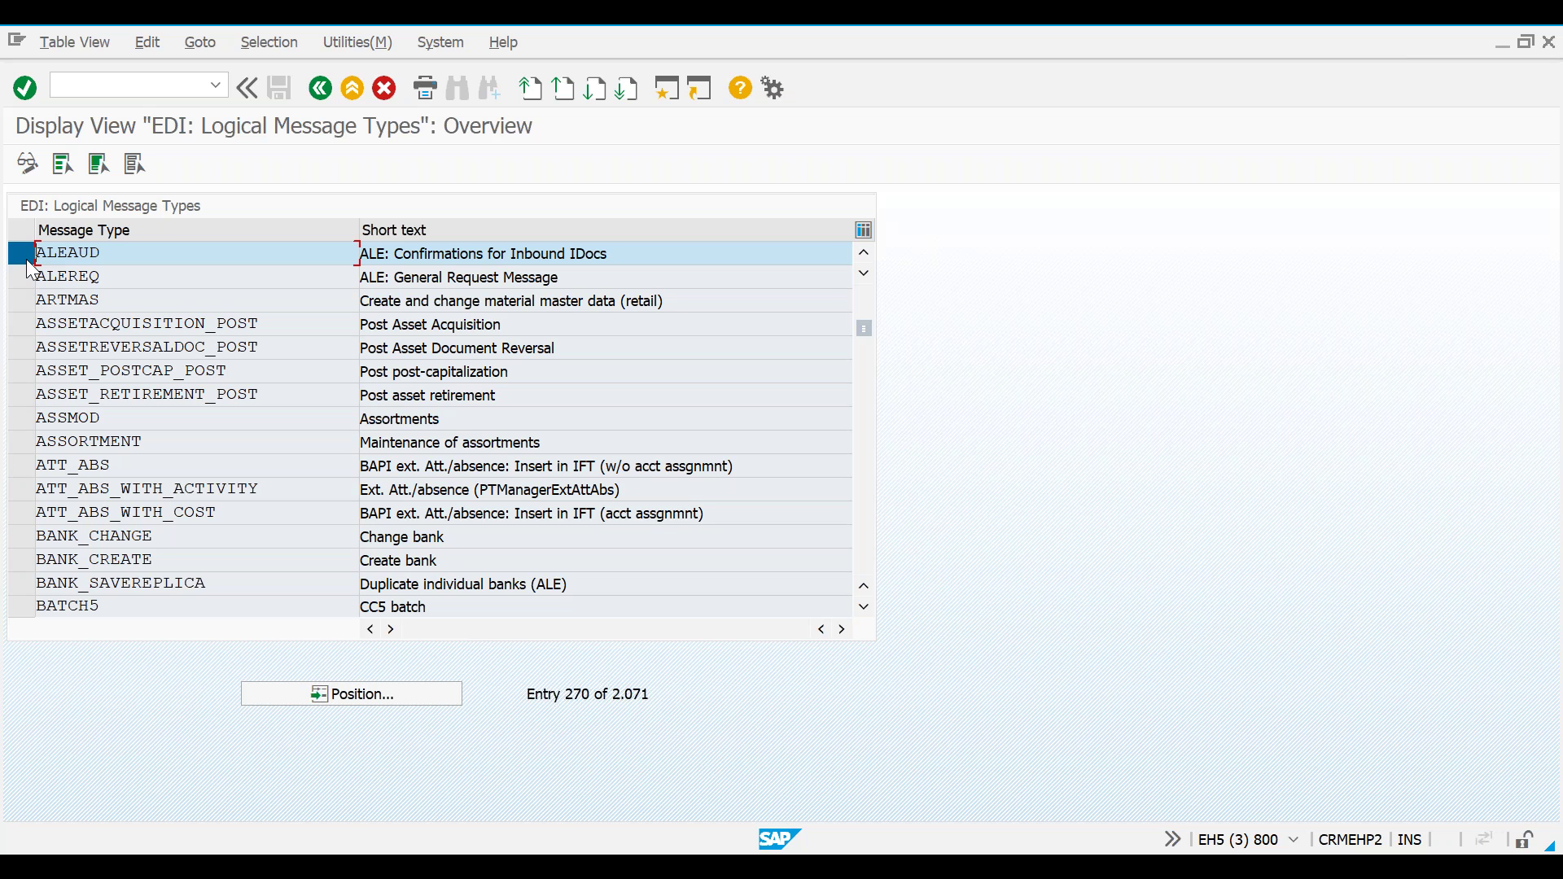
{"action": "left_click", "coordinate": [614, 254]}
{"action": "left_click_drag", "start_coordinate": [608, 254], "coordinate": [399, 249]}
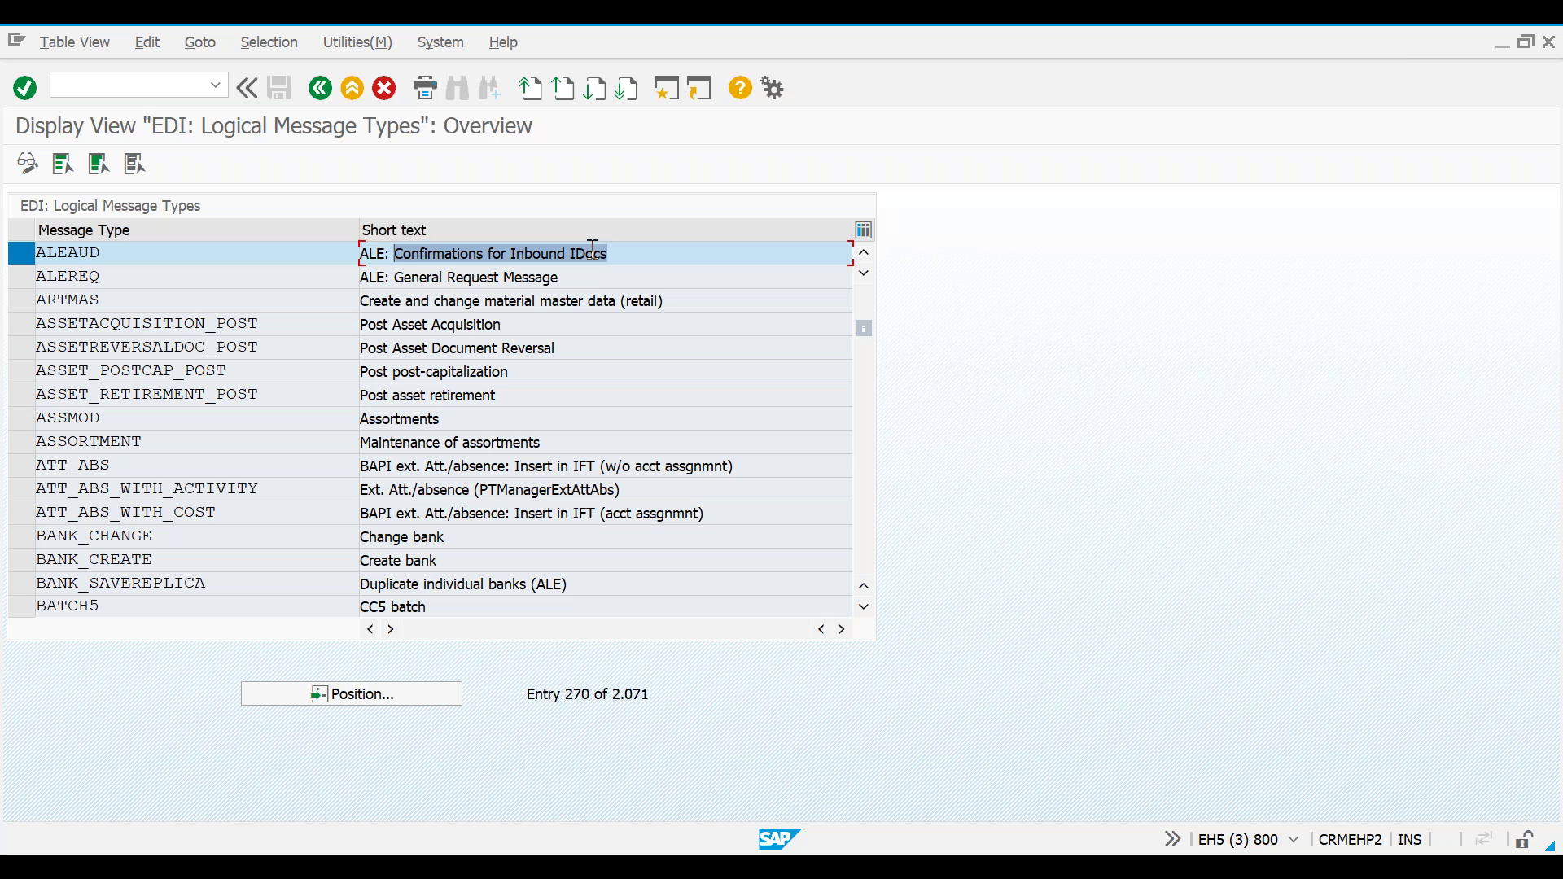
{"action": "left_click_drag", "start_coordinate": [629, 254], "coordinate": [399, 251]}
{"action": "left_click_drag", "start_coordinate": [118, 256], "coordinate": [34, 257]}
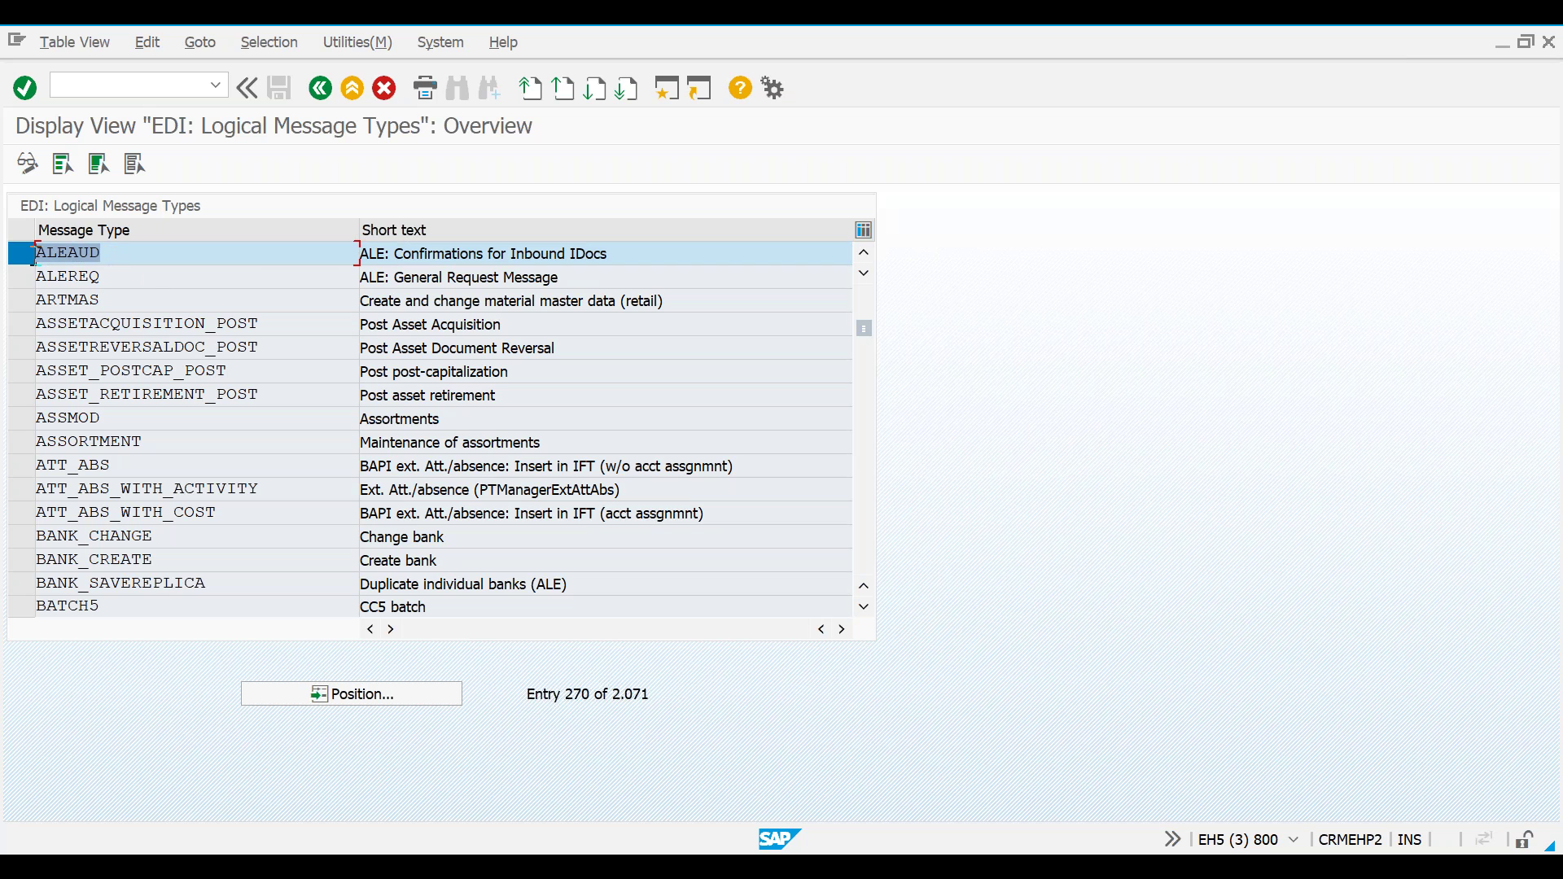
{"action": "left_click", "coordinate": [88, 259]}
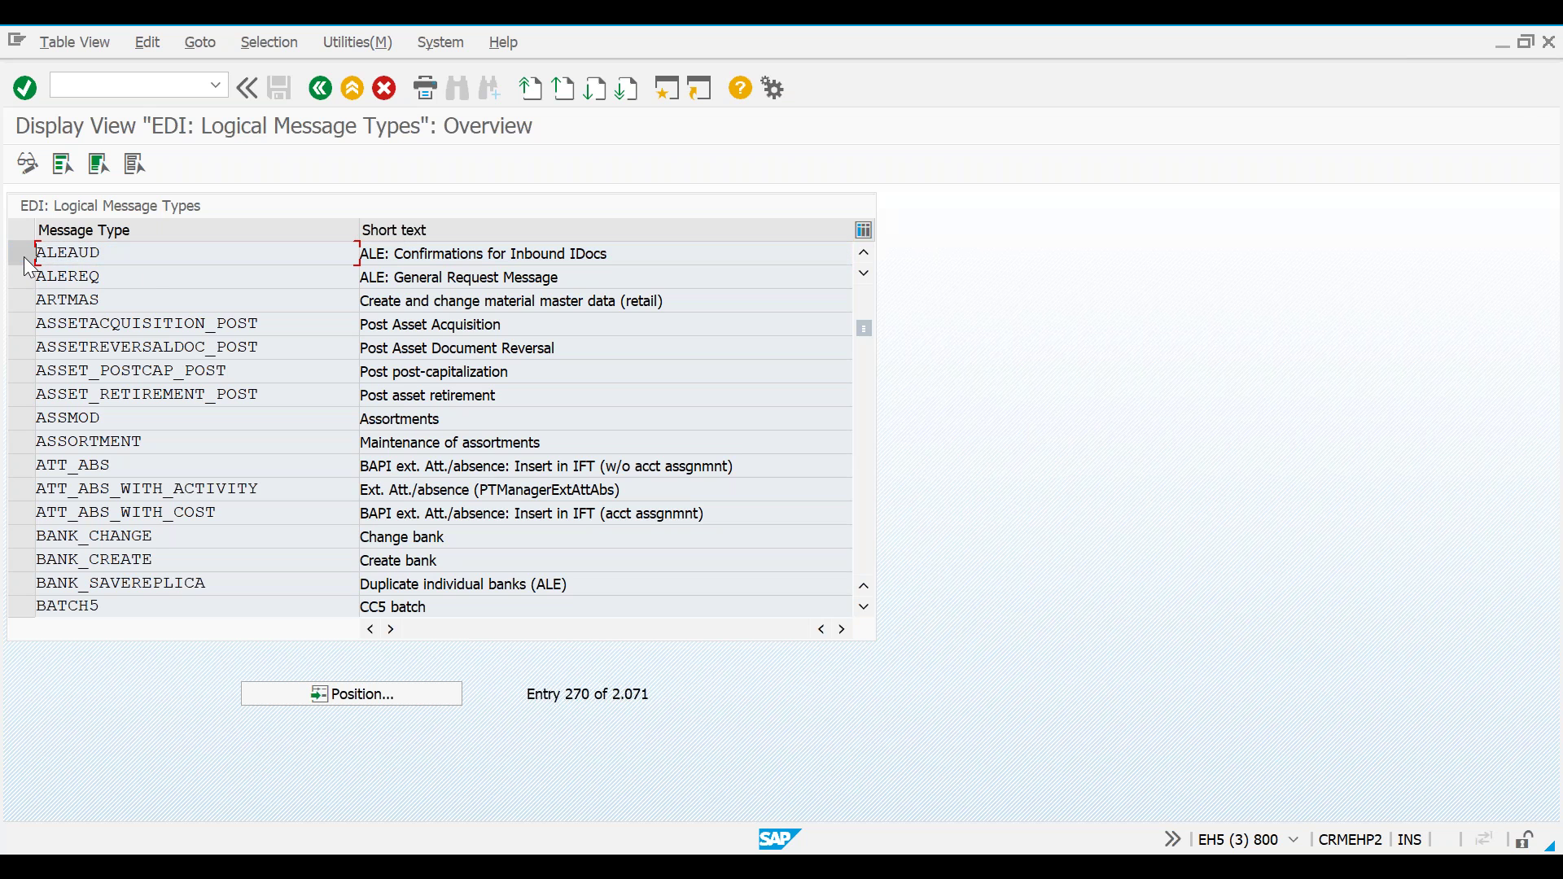
{"action": "left_click_drag", "start_coordinate": [113, 258], "coordinate": [40, 259]}
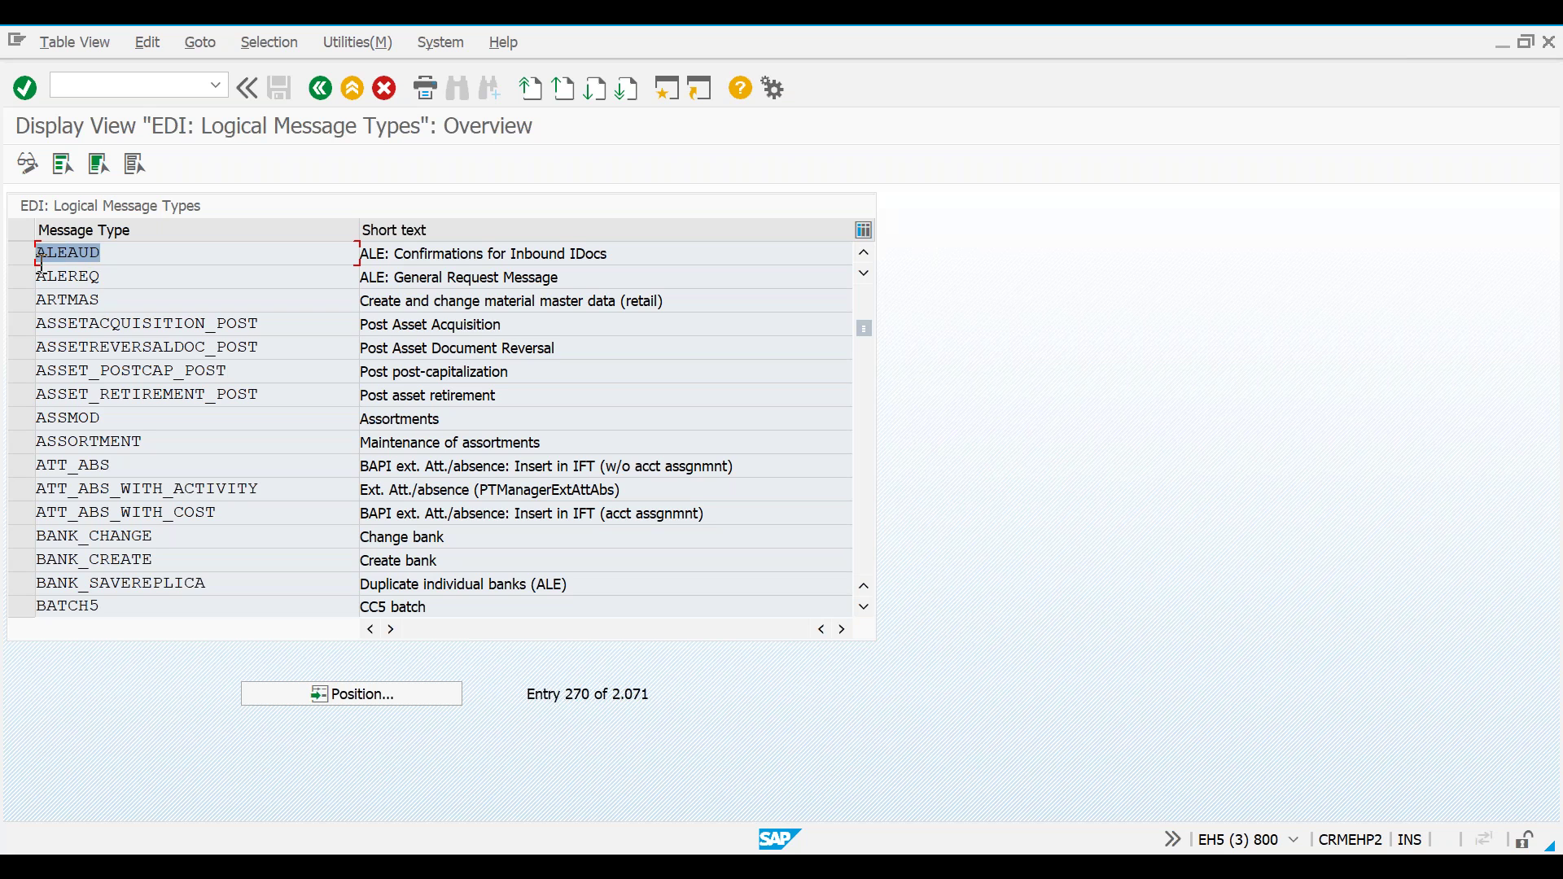
{"action": "left_click", "coordinate": [129, 256]}
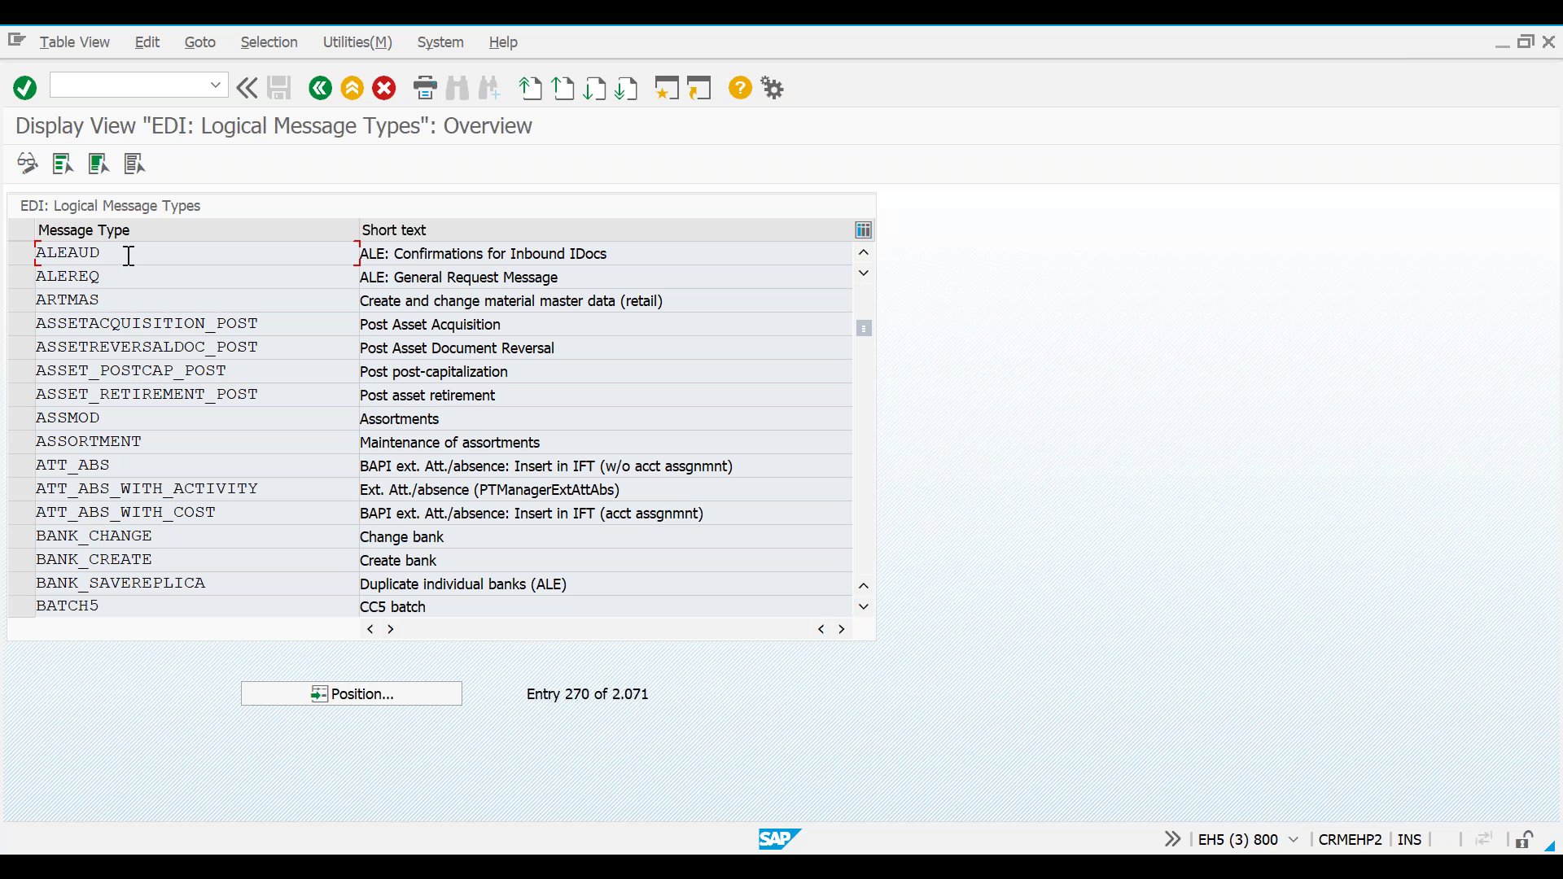
{"action": "key", "text": "shift+Home"}
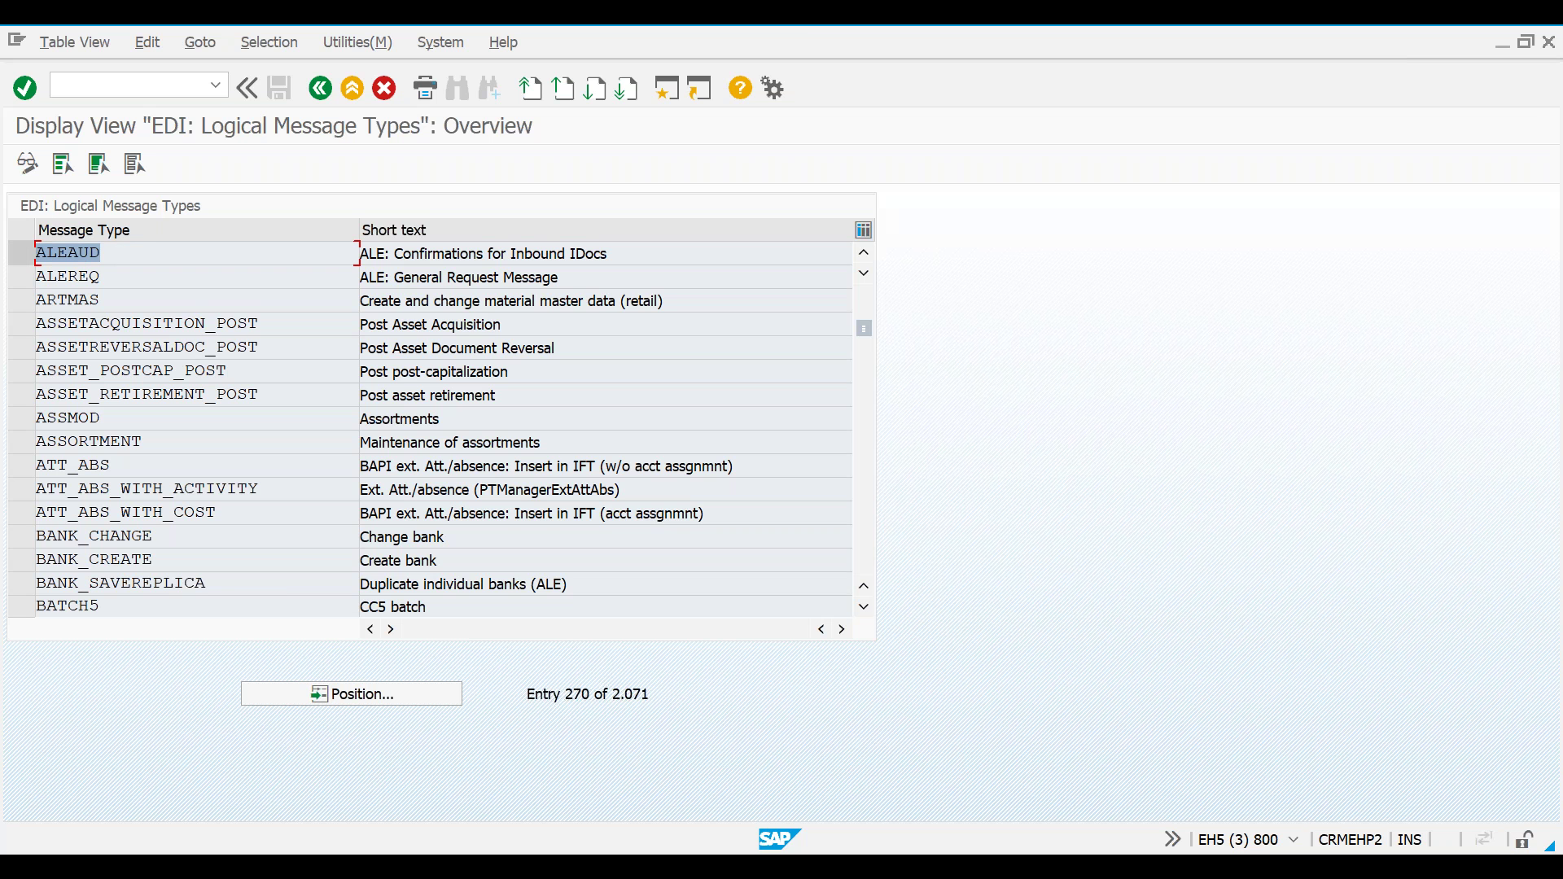
{"action": "left_click", "coordinate": [22, 253]}
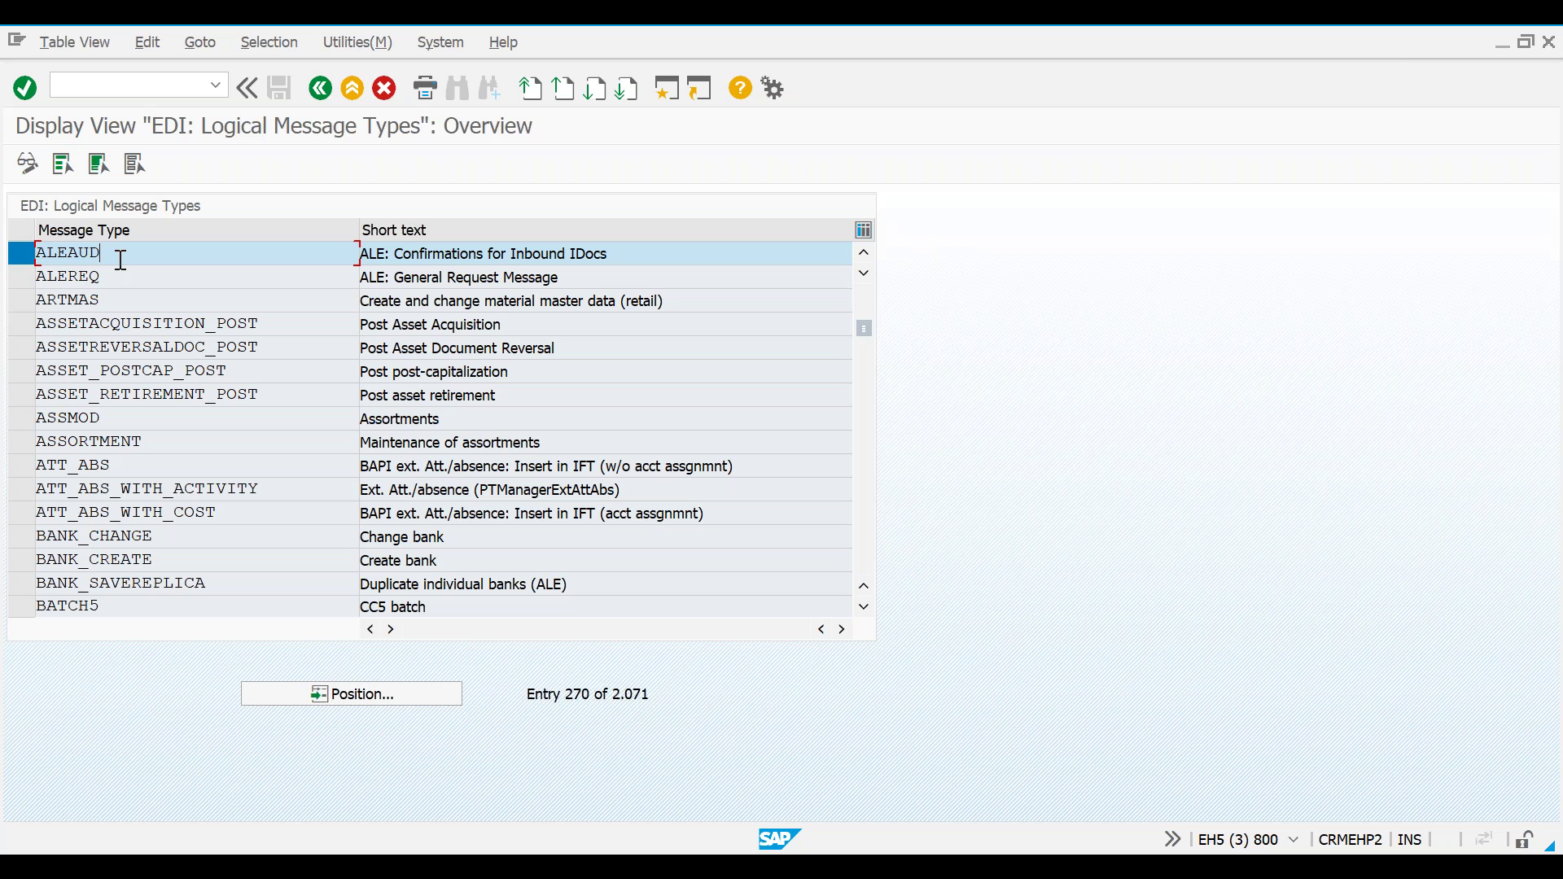
{"action": "left_click_drag", "start_coordinate": [120, 258], "coordinate": [36, 259]}
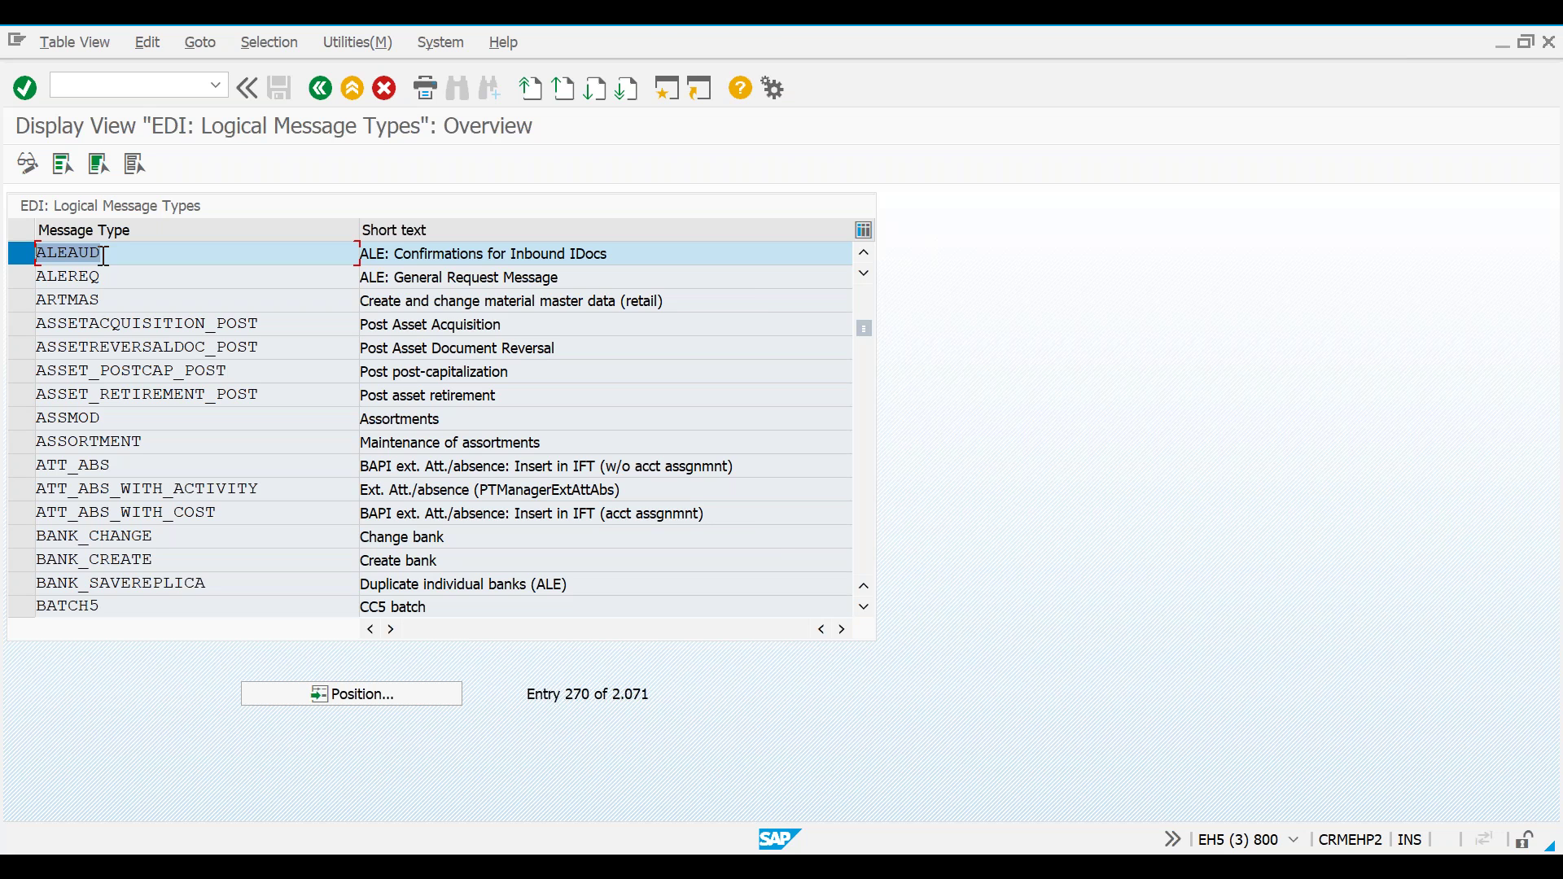
Leave the message types list and start transaction SALE to display the ALE implementation guide.
{"action": "left_click", "coordinate": [81, 84]}
{"action": "type", "text": "/nsale"}
{"action": "key", "text": "Return"}
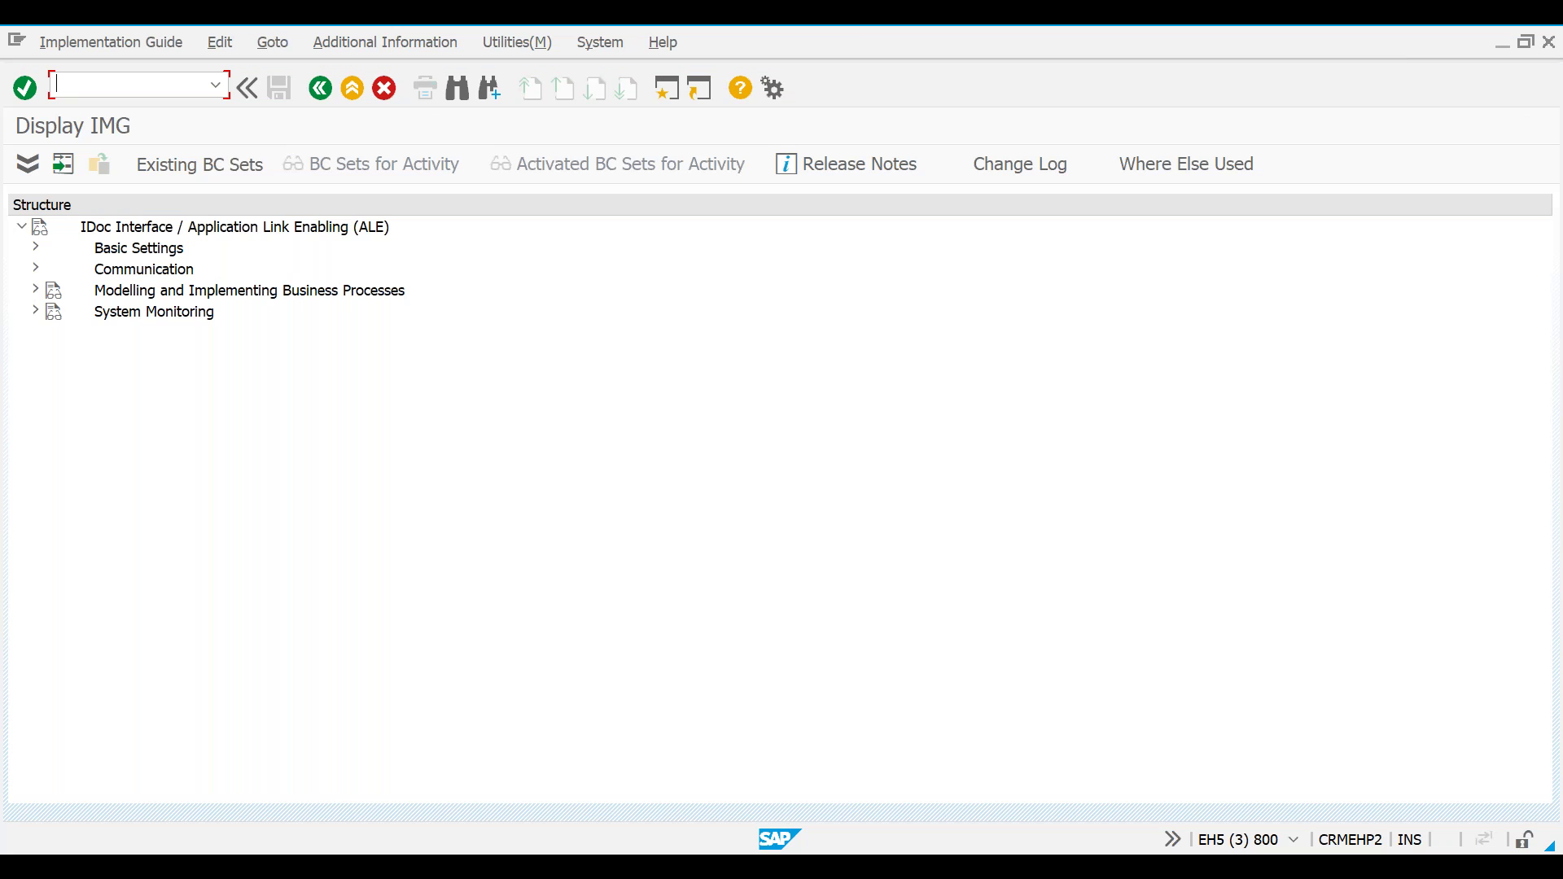
Look through the Communication, Master Data Distribution and Synchronization of Customizing Data activities in the ALE guide.
{"action": "left_click", "coordinate": [36, 291]}
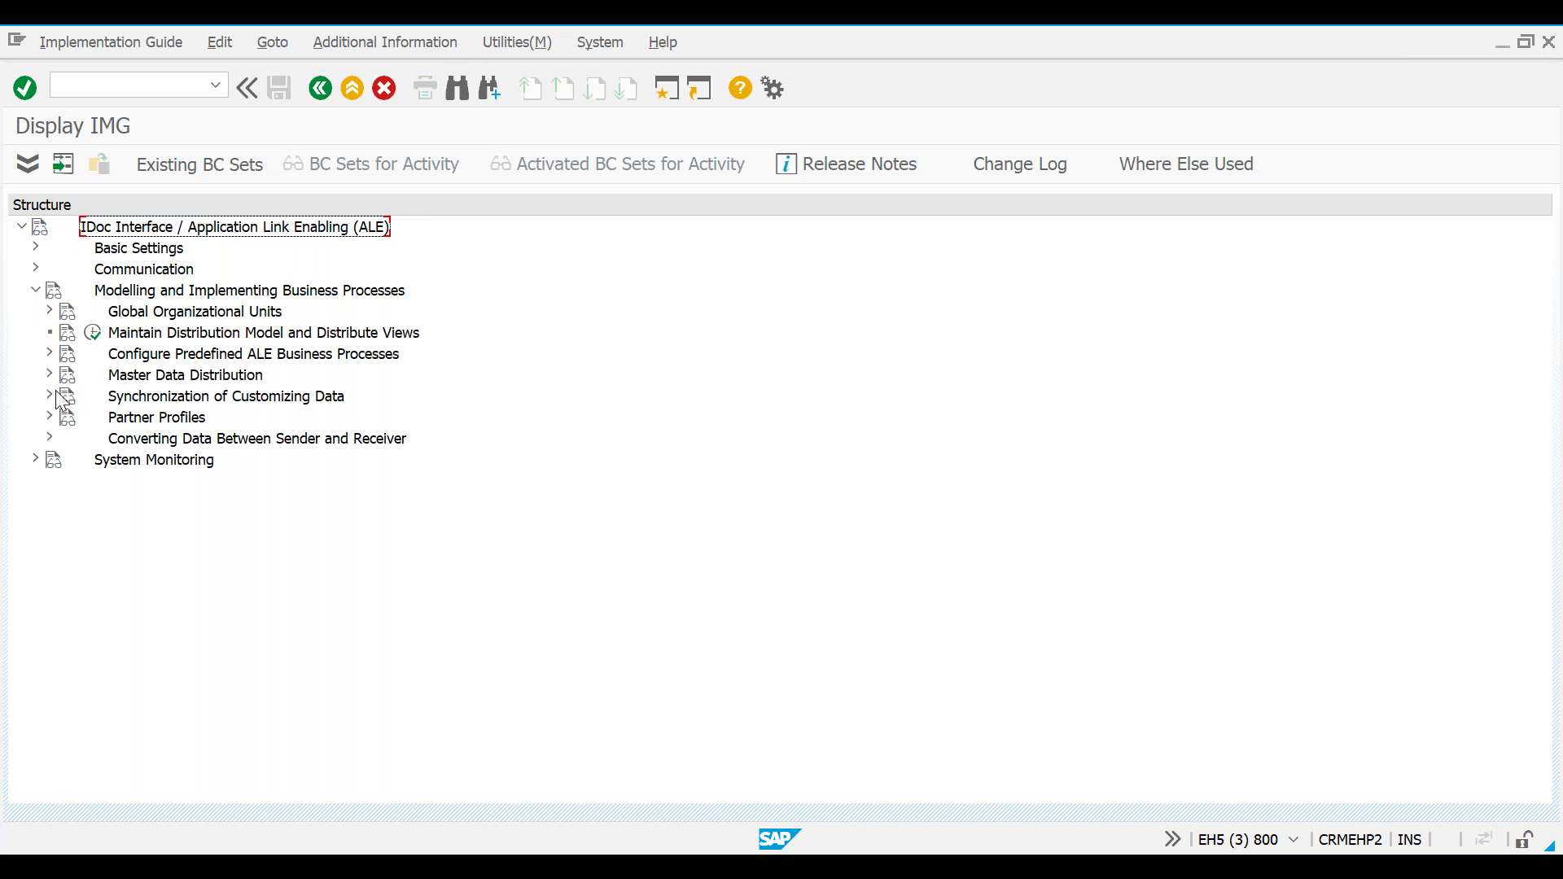
{"action": "left_click", "coordinate": [36, 269]}
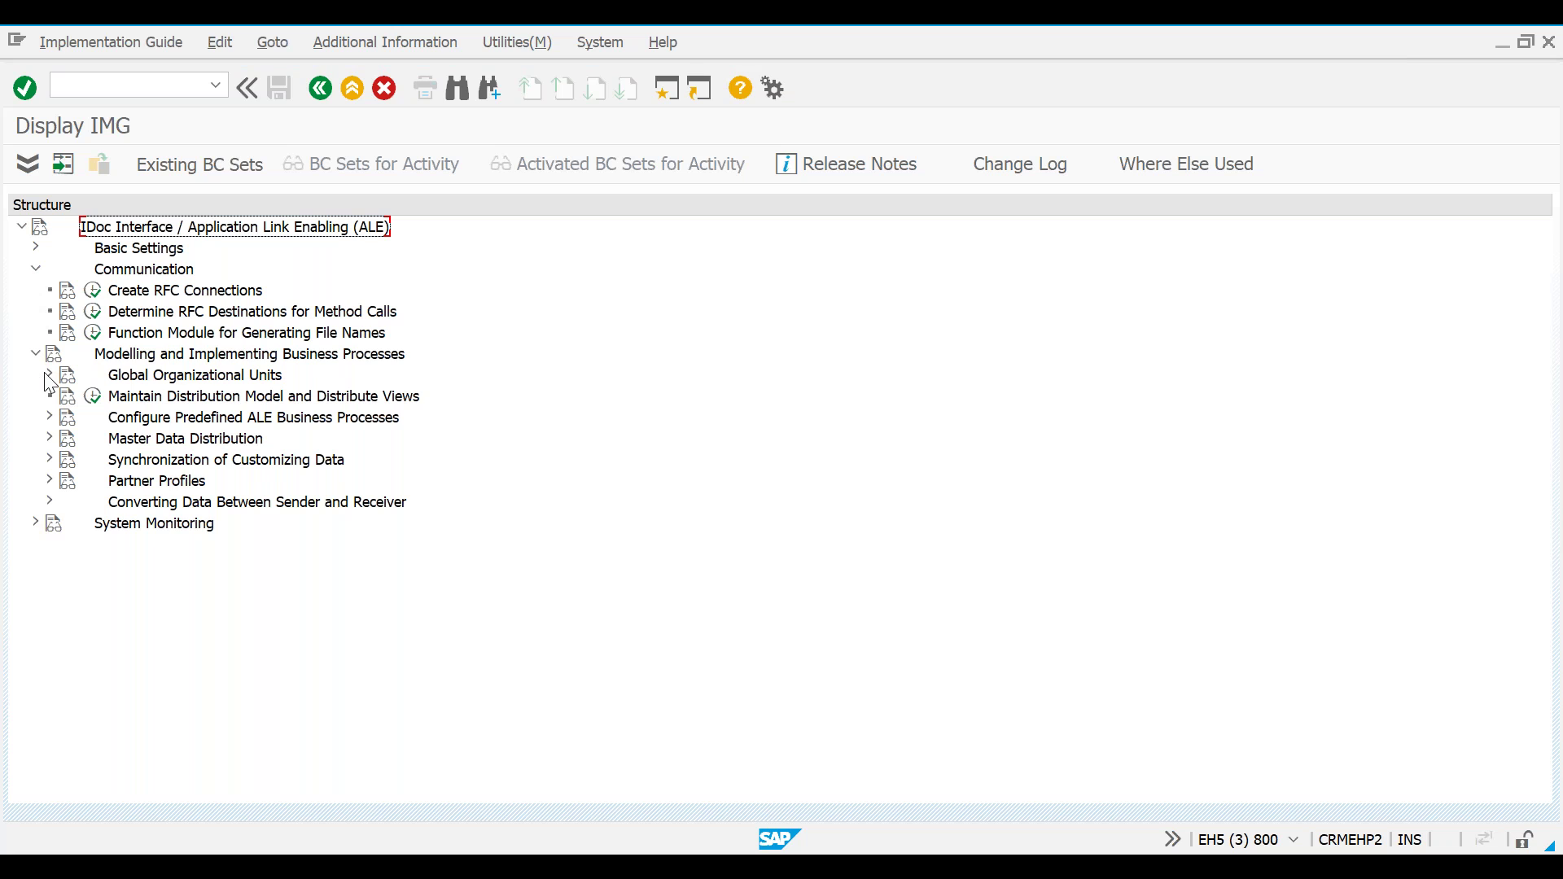
{"action": "left_click", "coordinate": [49, 418]}
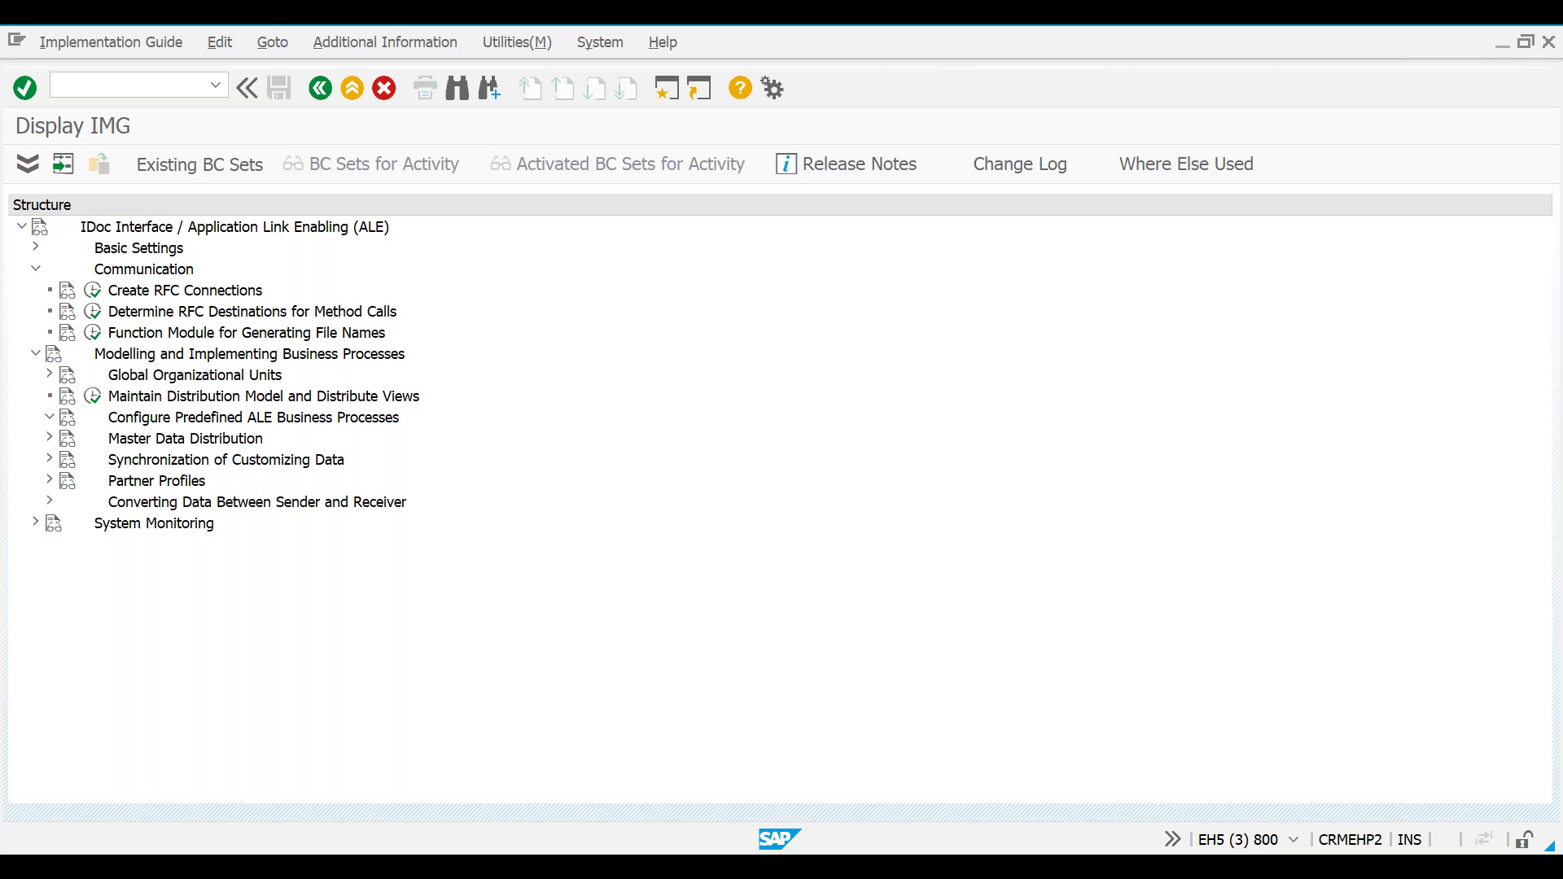
{"action": "left_click", "coordinate": [49, 417]}
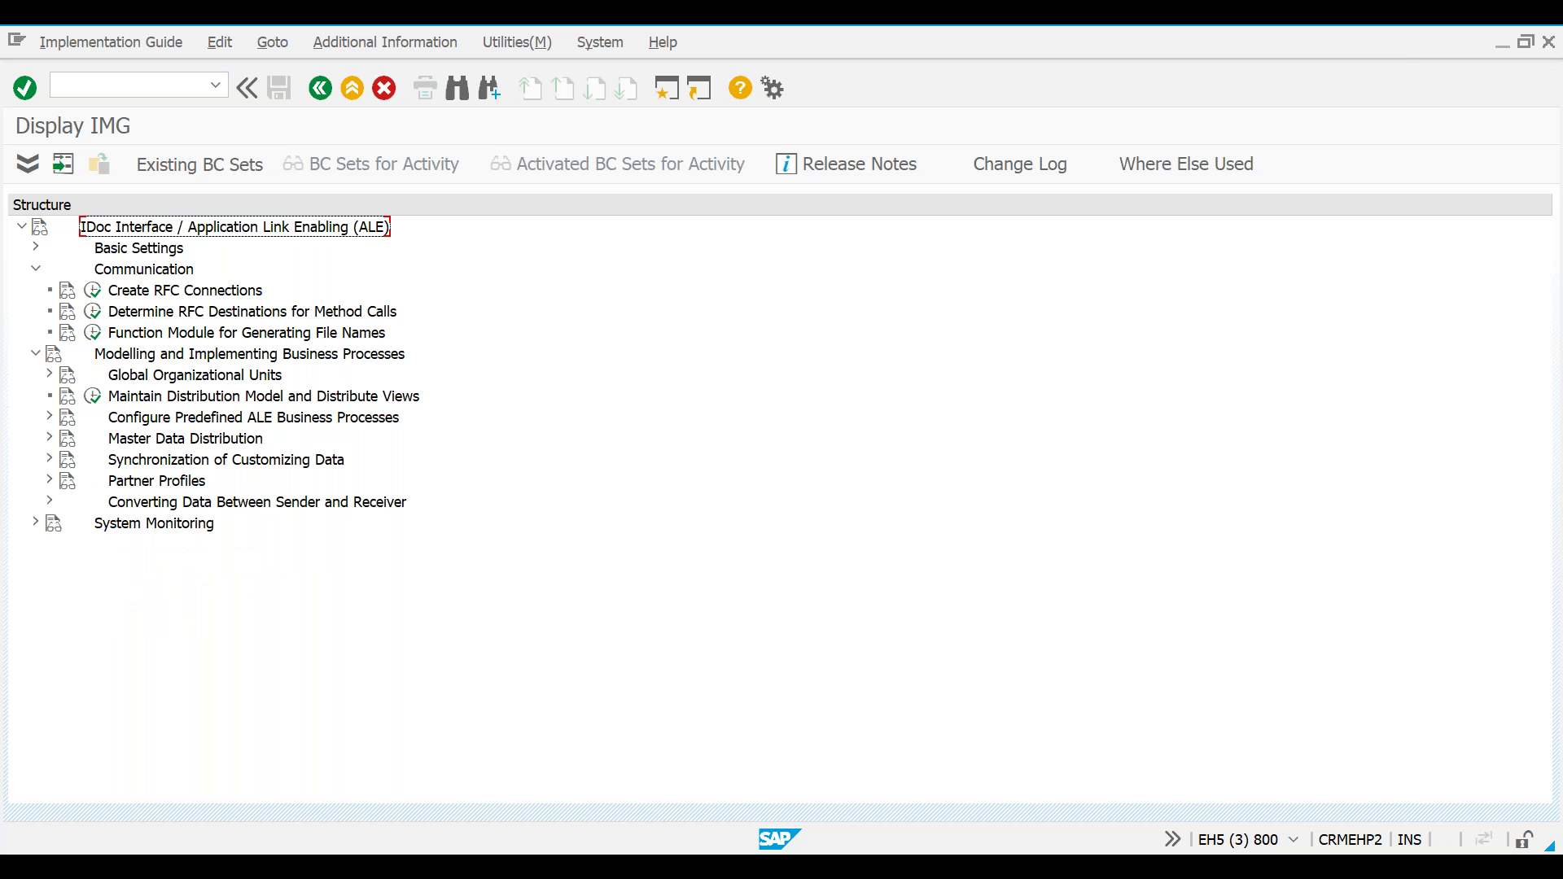
{"action": "left_click", "coordinate": [48, 440]}
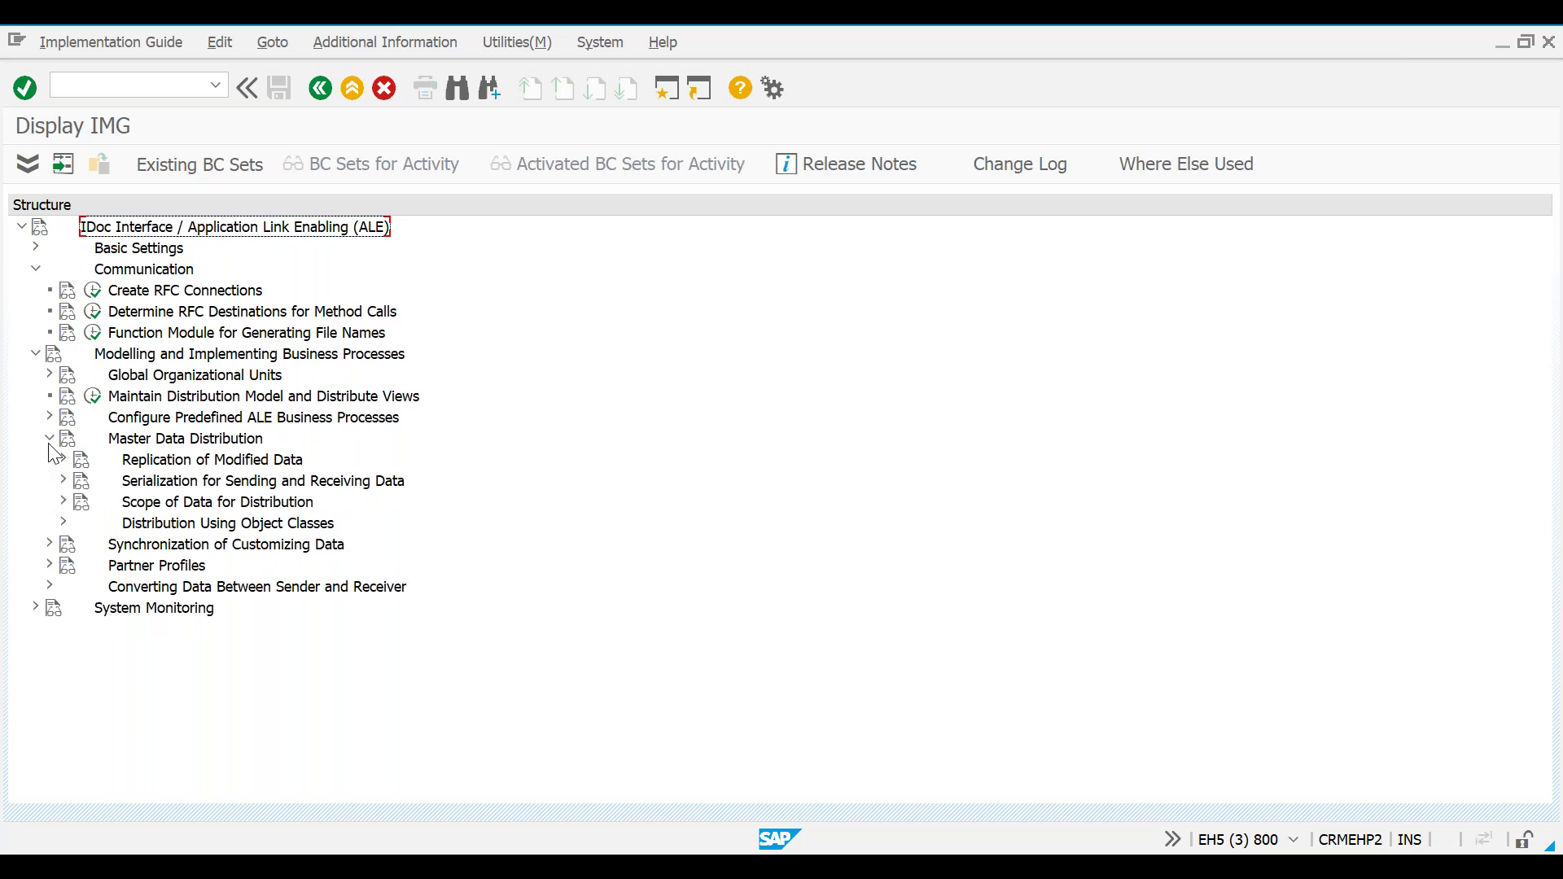
{"action": "left_click", "coordinate": [158, 484]}
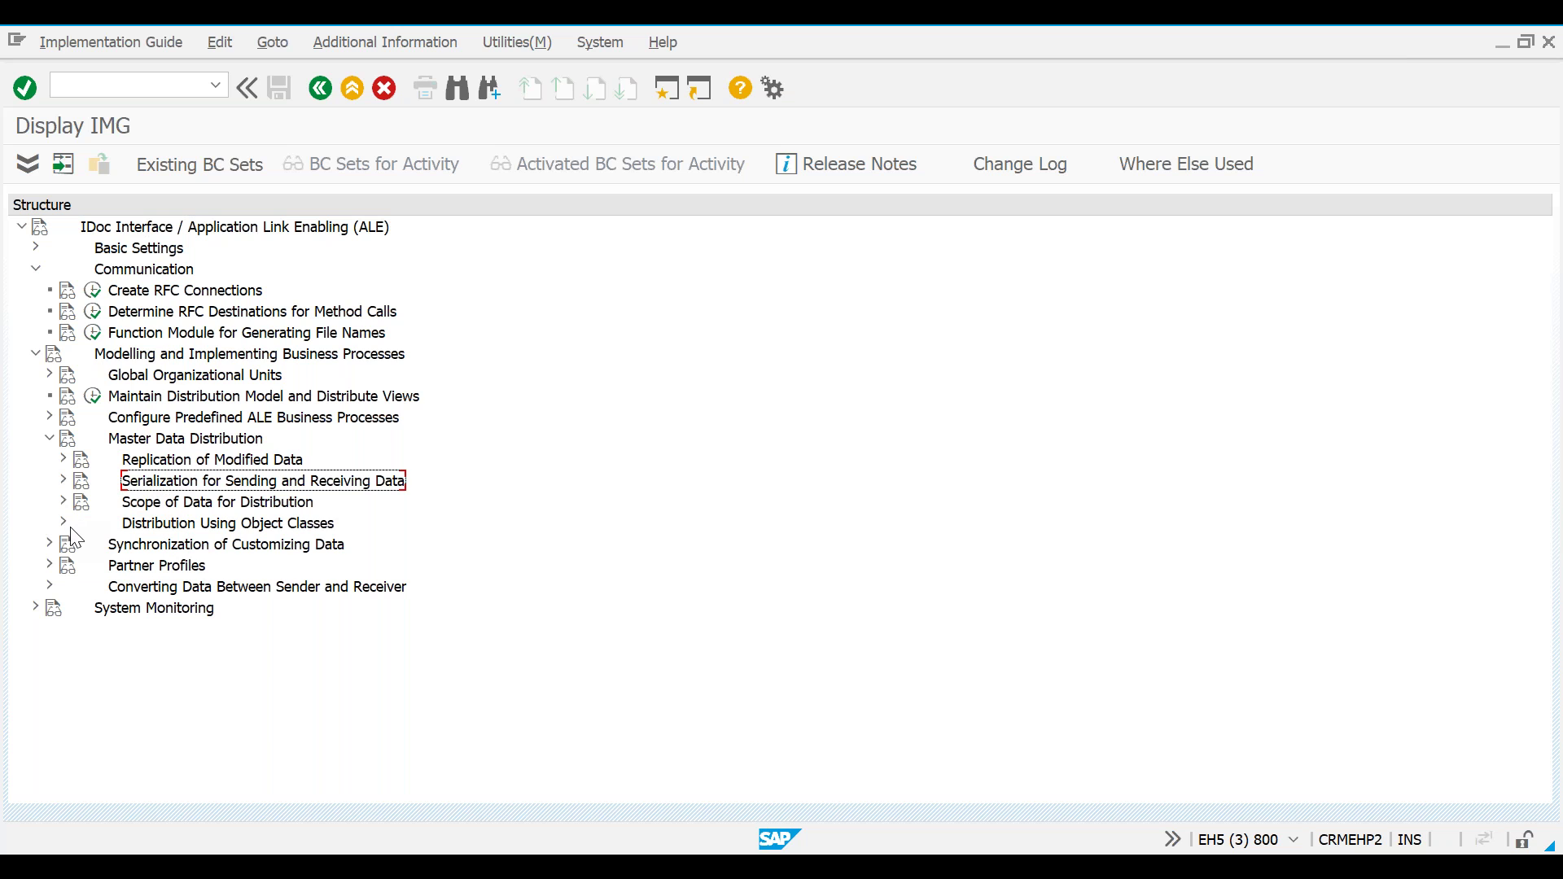
{"action": "left_click", "coordinate": [47, 545]}
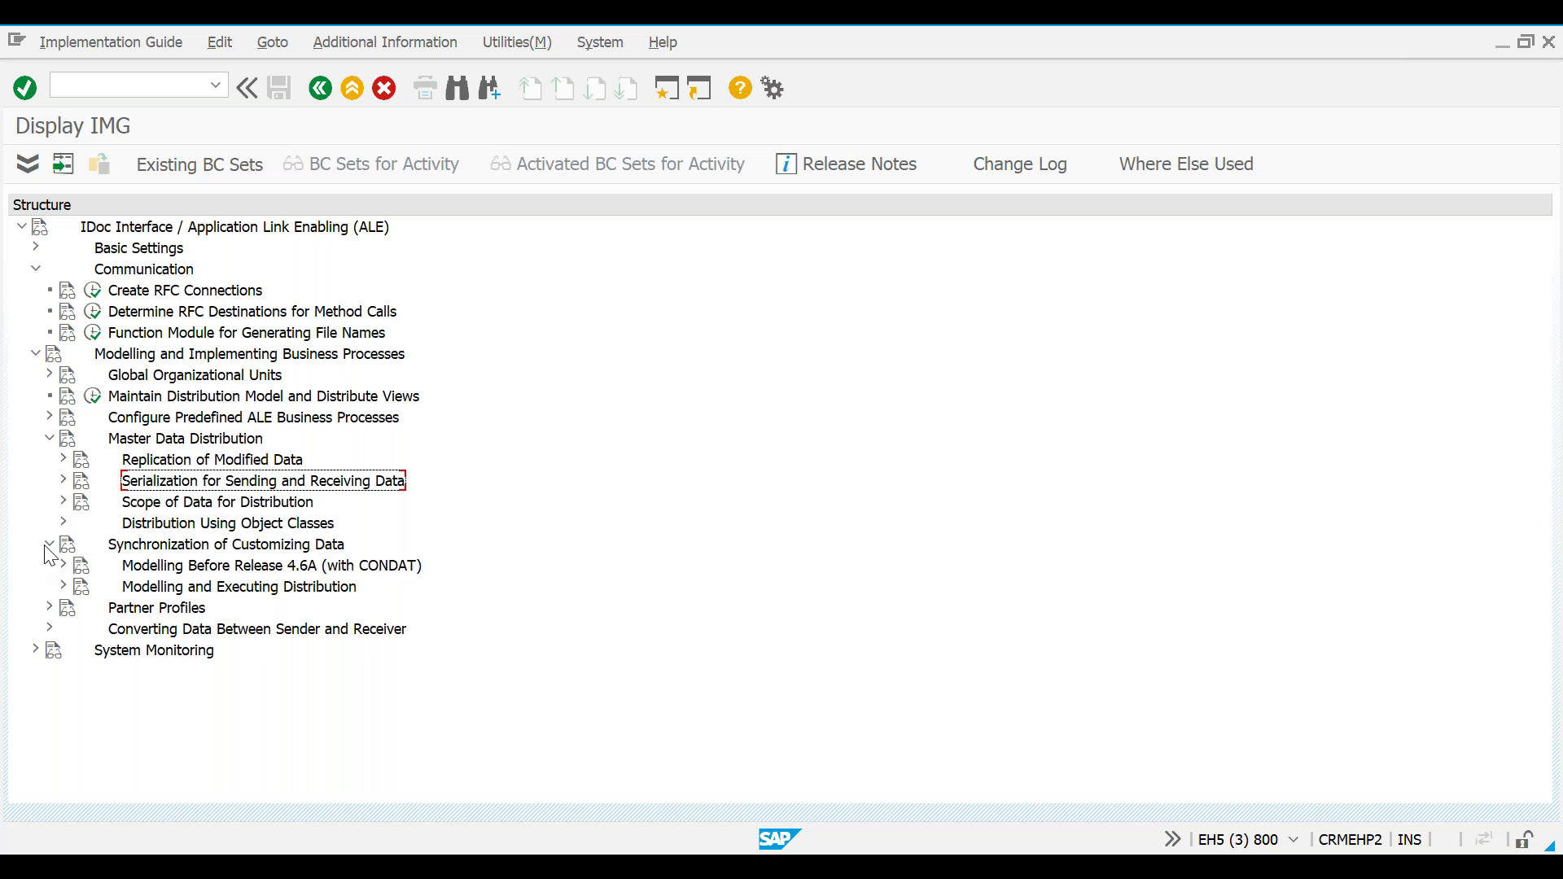
Expand System Monitoring down to IDoc Confirmation in Receiving System (ALE Audit) and its Confirmation of Audit Data node.
{"action": "left_click", "coordinate": [35, 649]}
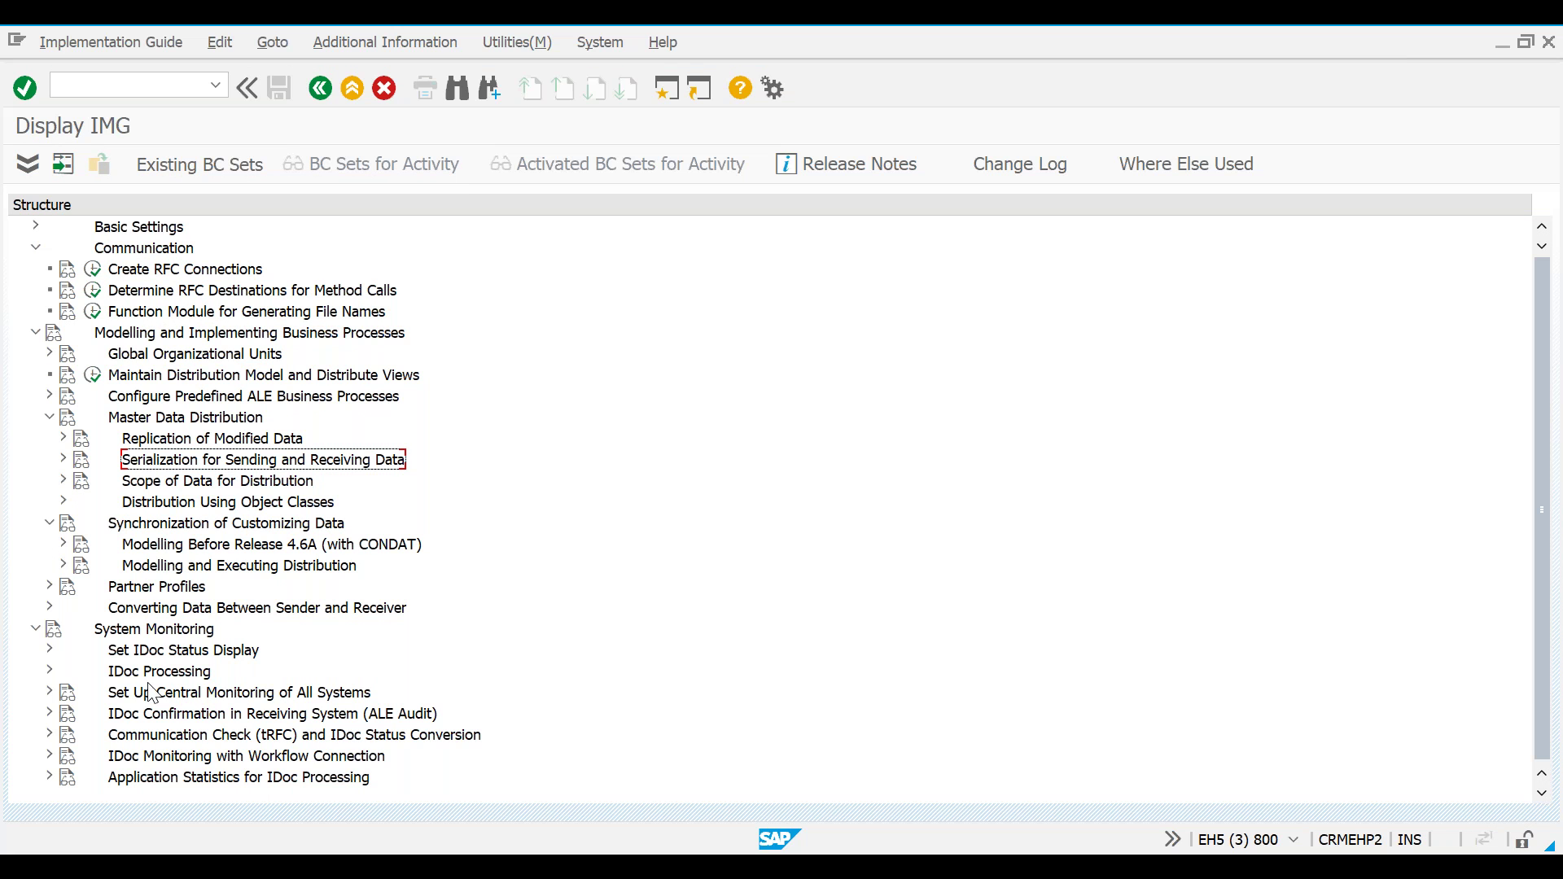
{"action": "left_click", "coordinate": [186, 716]}
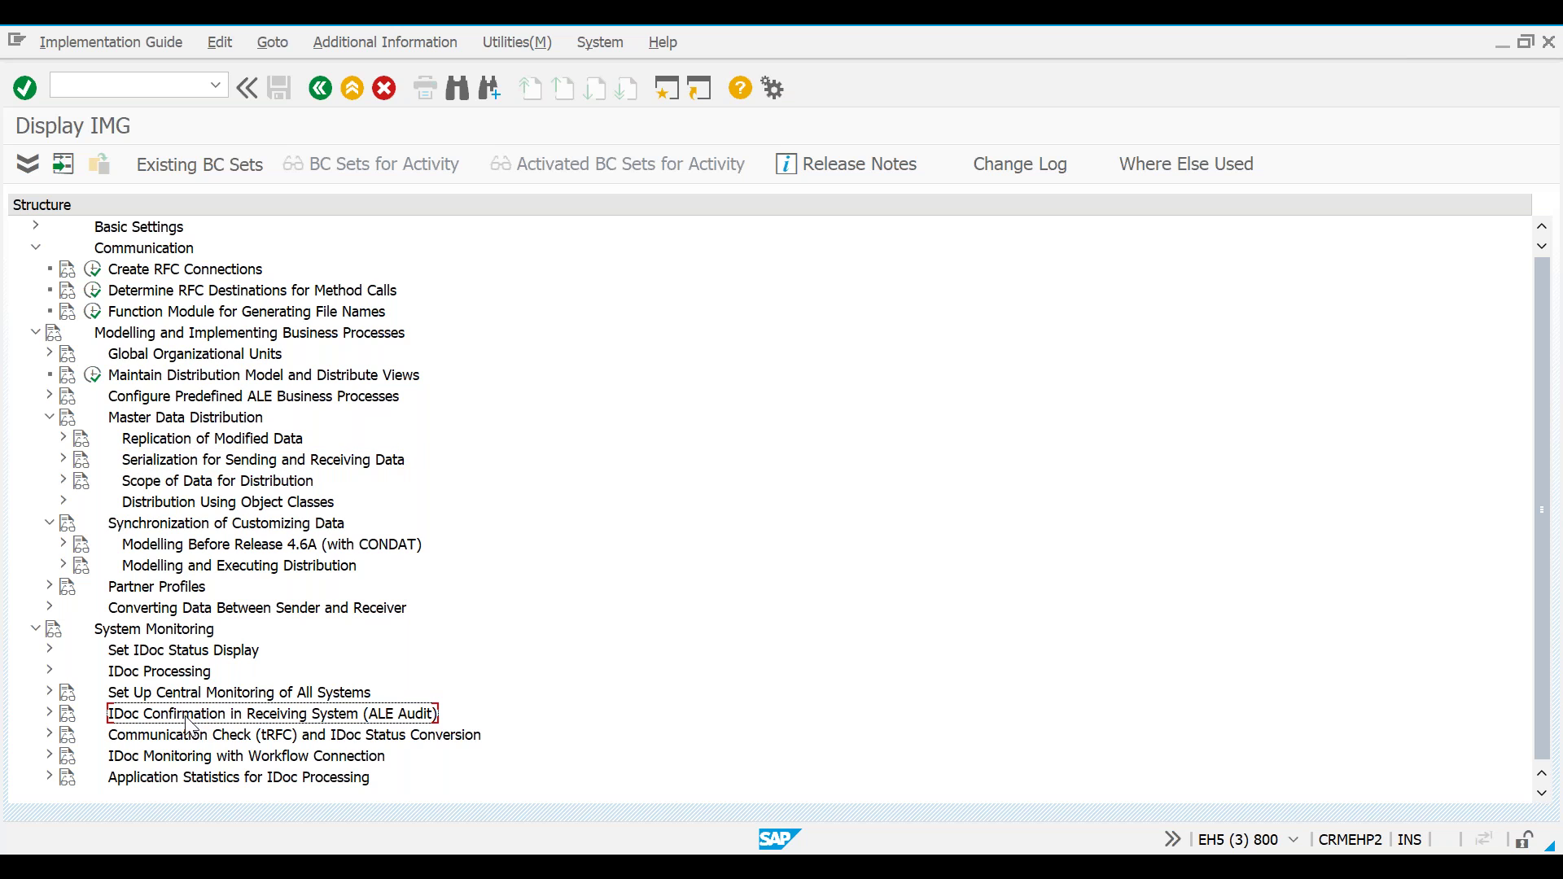
{"action": "left_click", "coordinate": [50, 714]}
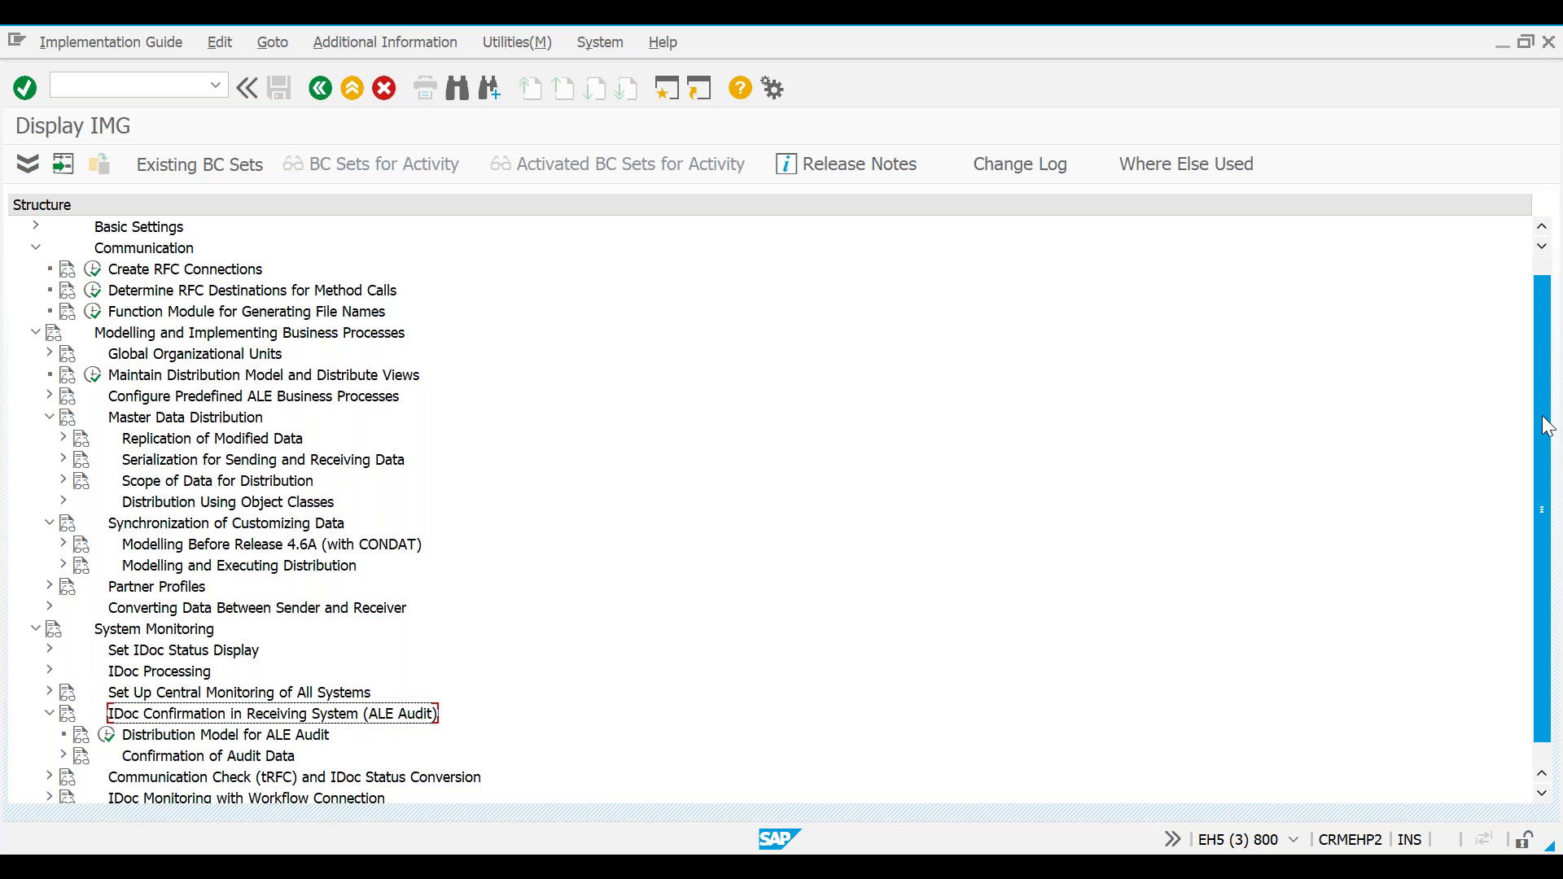
{"action": "scroll", "coordinate": [1539, 432], "scroll_direction": "down", "scroll_amount": 2}
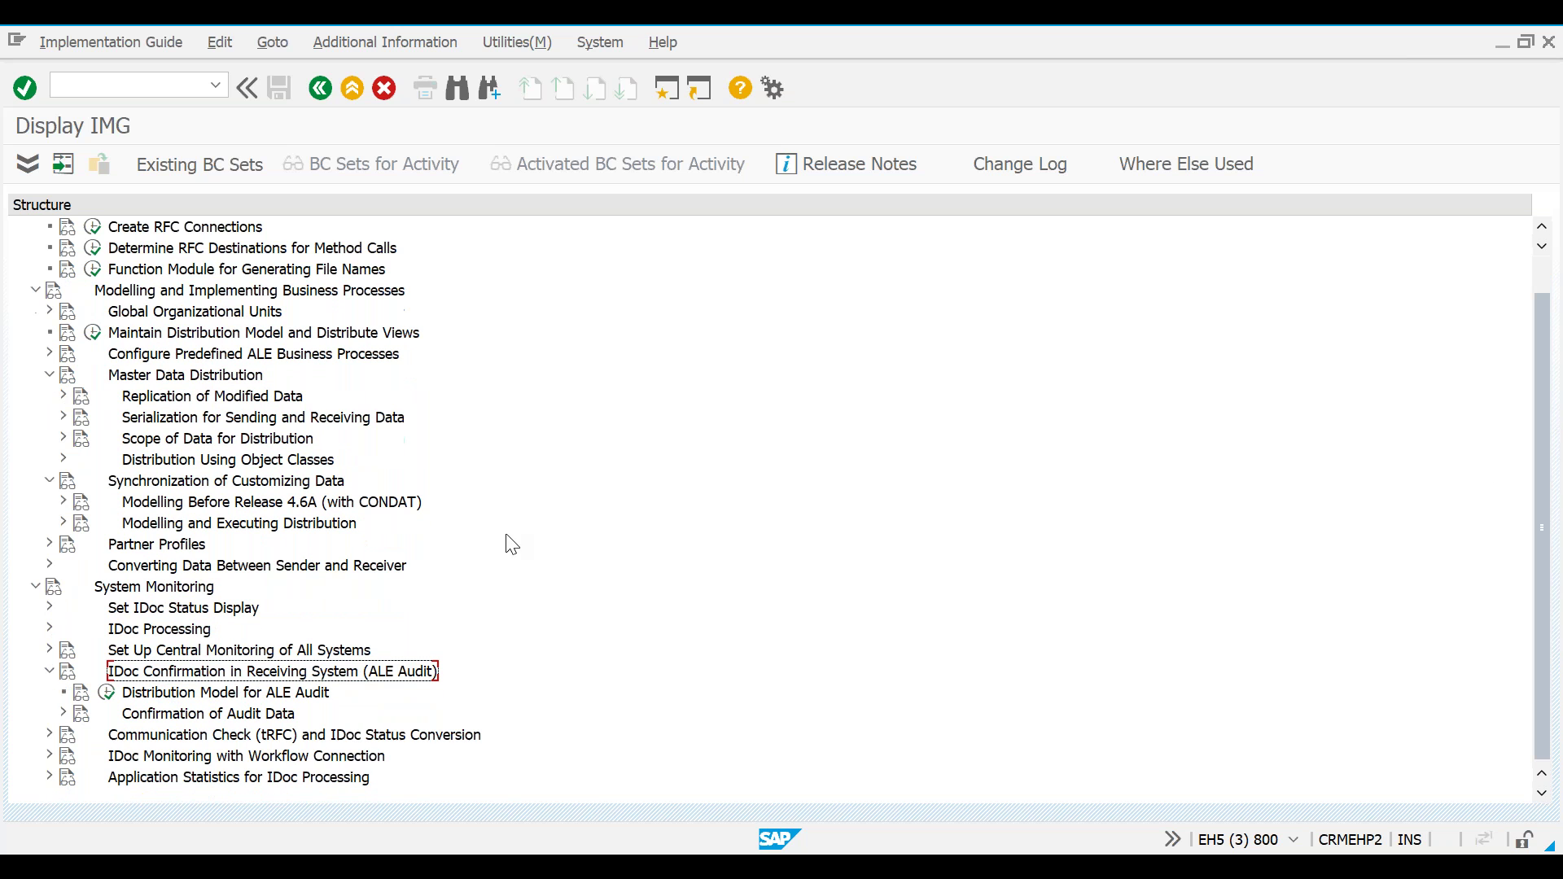
{"action": "left_click", "coordinate": [64, 714]}
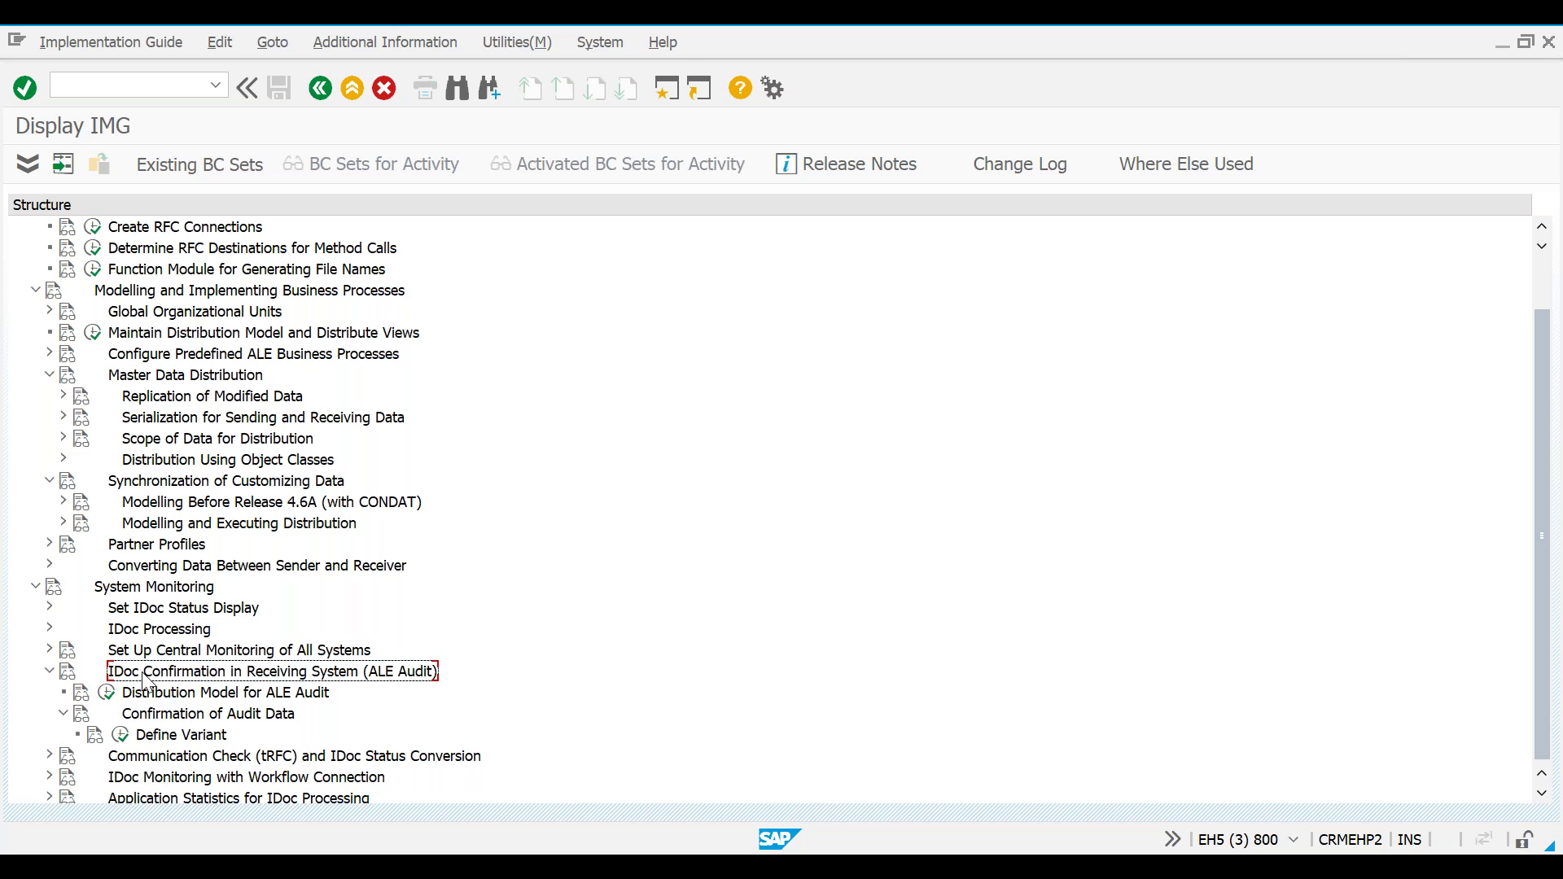
Check the IDoc Processing and Basic Settings activities with System Monitoring collapsed, and leave the ALE guide for another window.
{"action": "left_click", "coordinate": [50, 671]}
{"action": "left_click", "coordinate": [49, 672]}
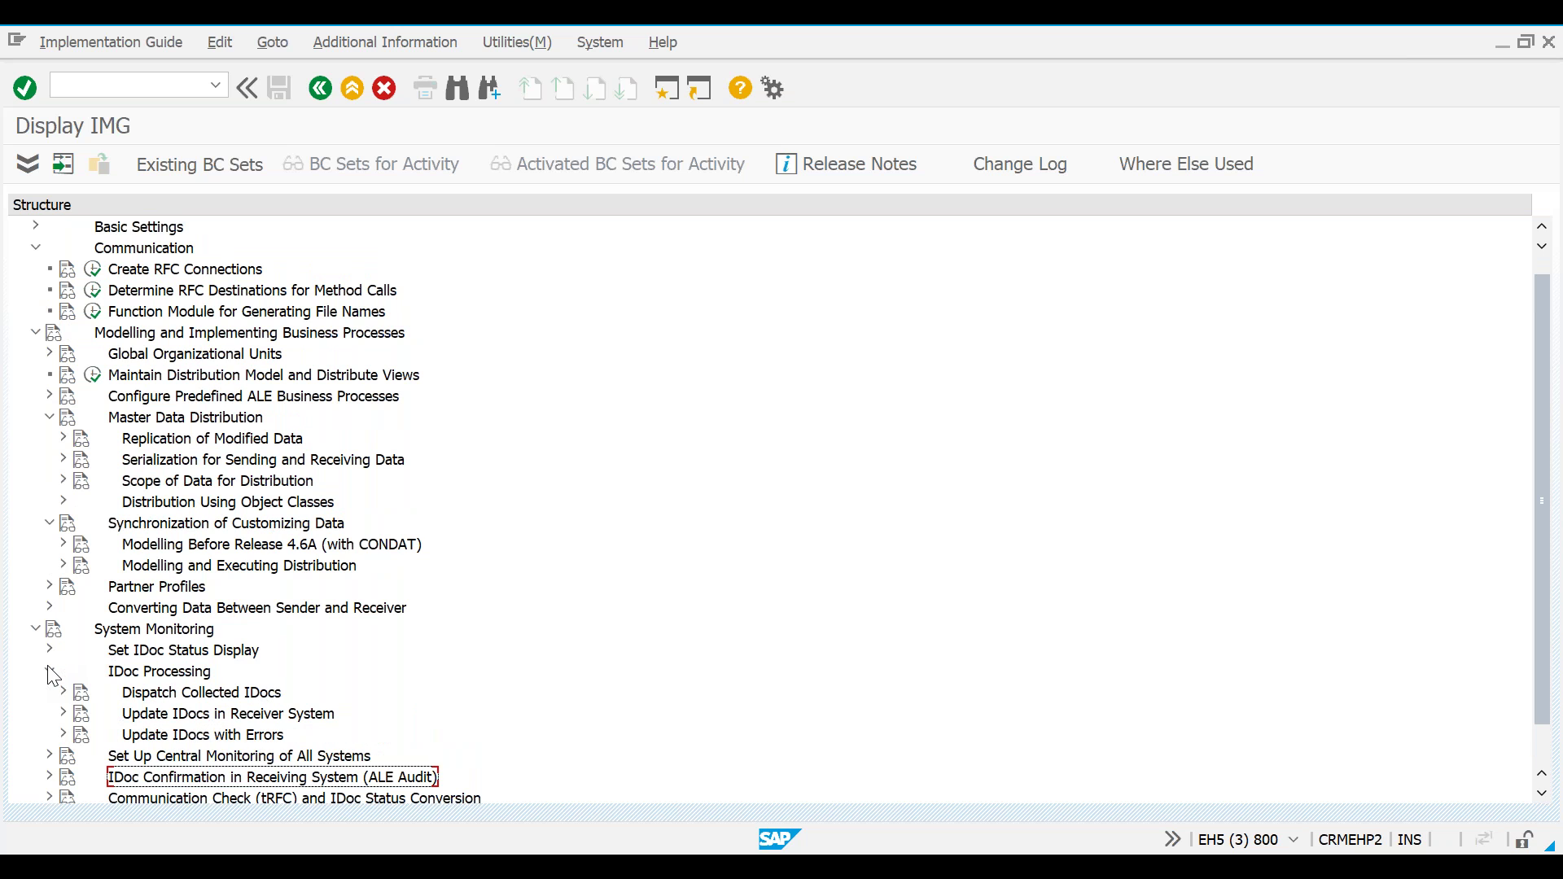
{"action": "left_click", "coordinate": [49, 673]}
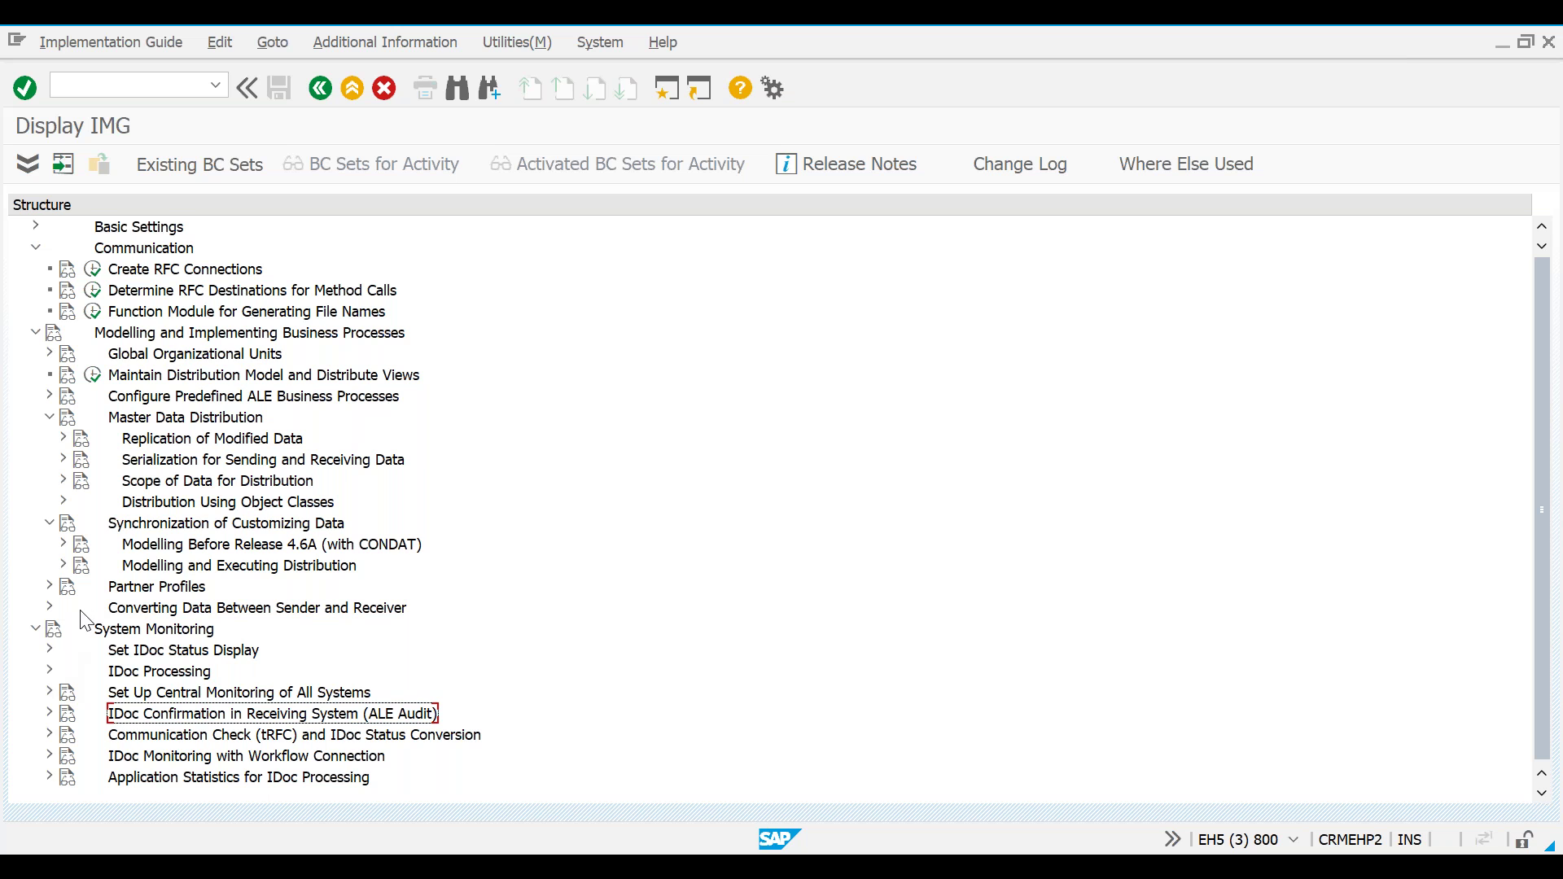
{"action": "left_click", "coordinate": [35, 629]}
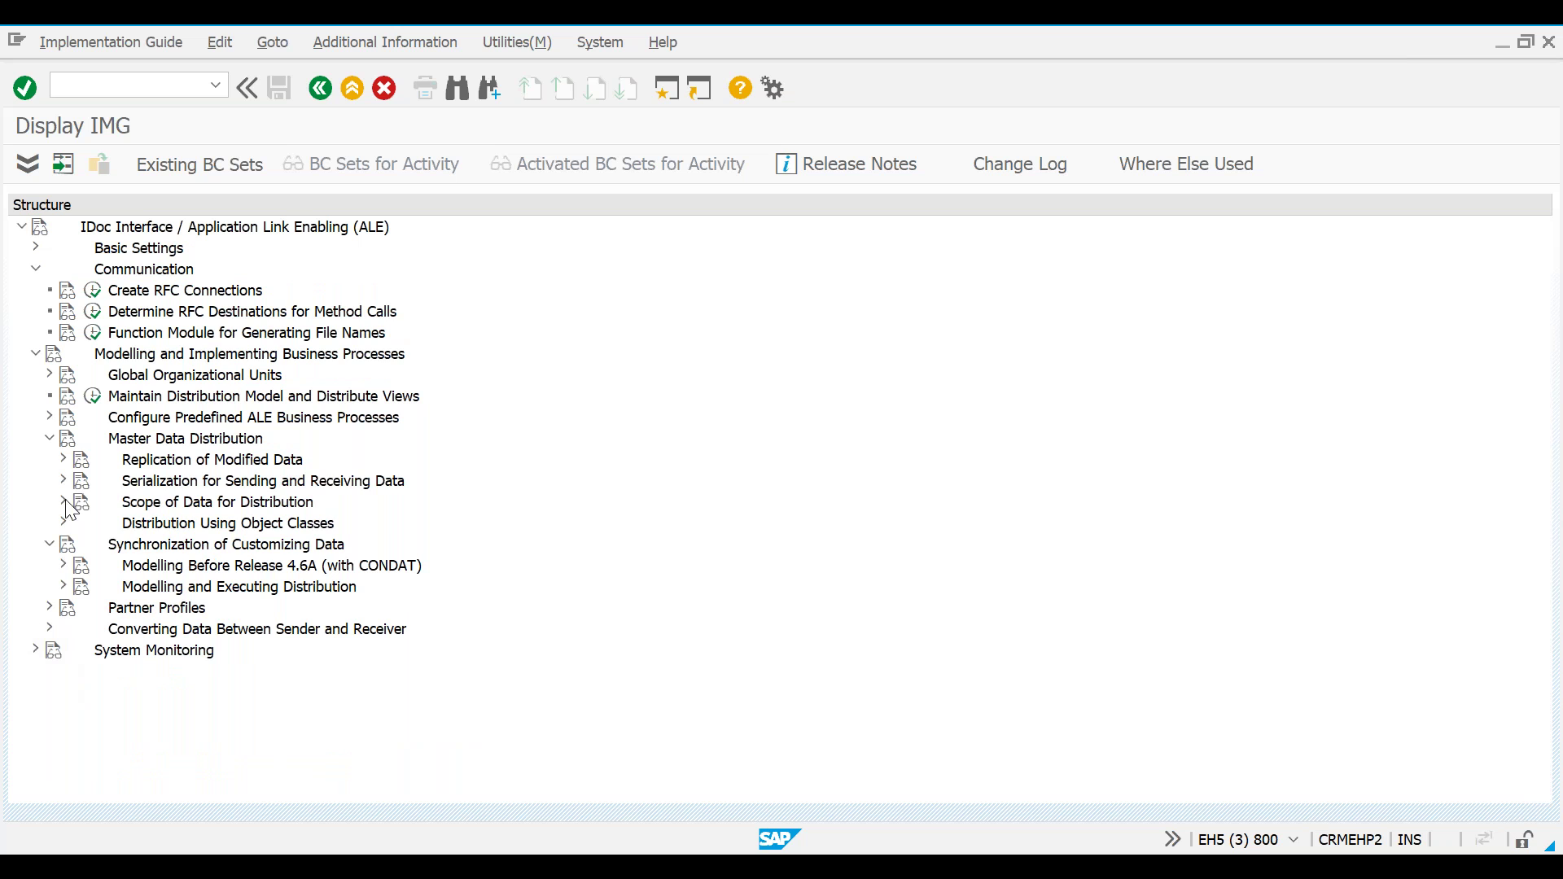
{"action": "left_click", "coordinate": [50, 376]}
{"action": "left_click", "coordinate": [30, 249]}
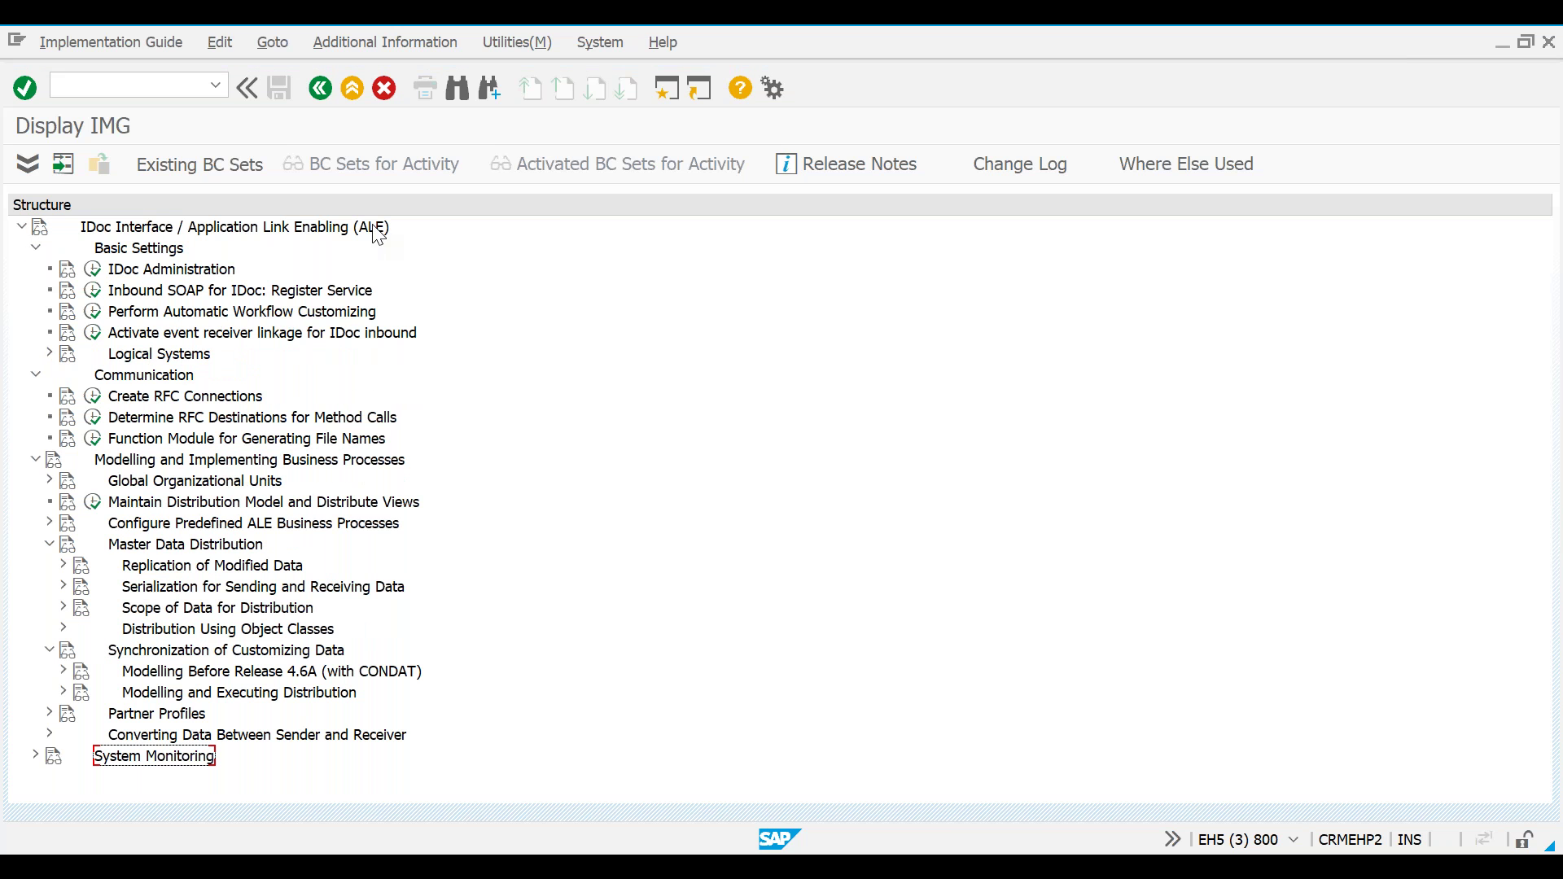
{"action": "left_click", "coordinate": [325, 85]}
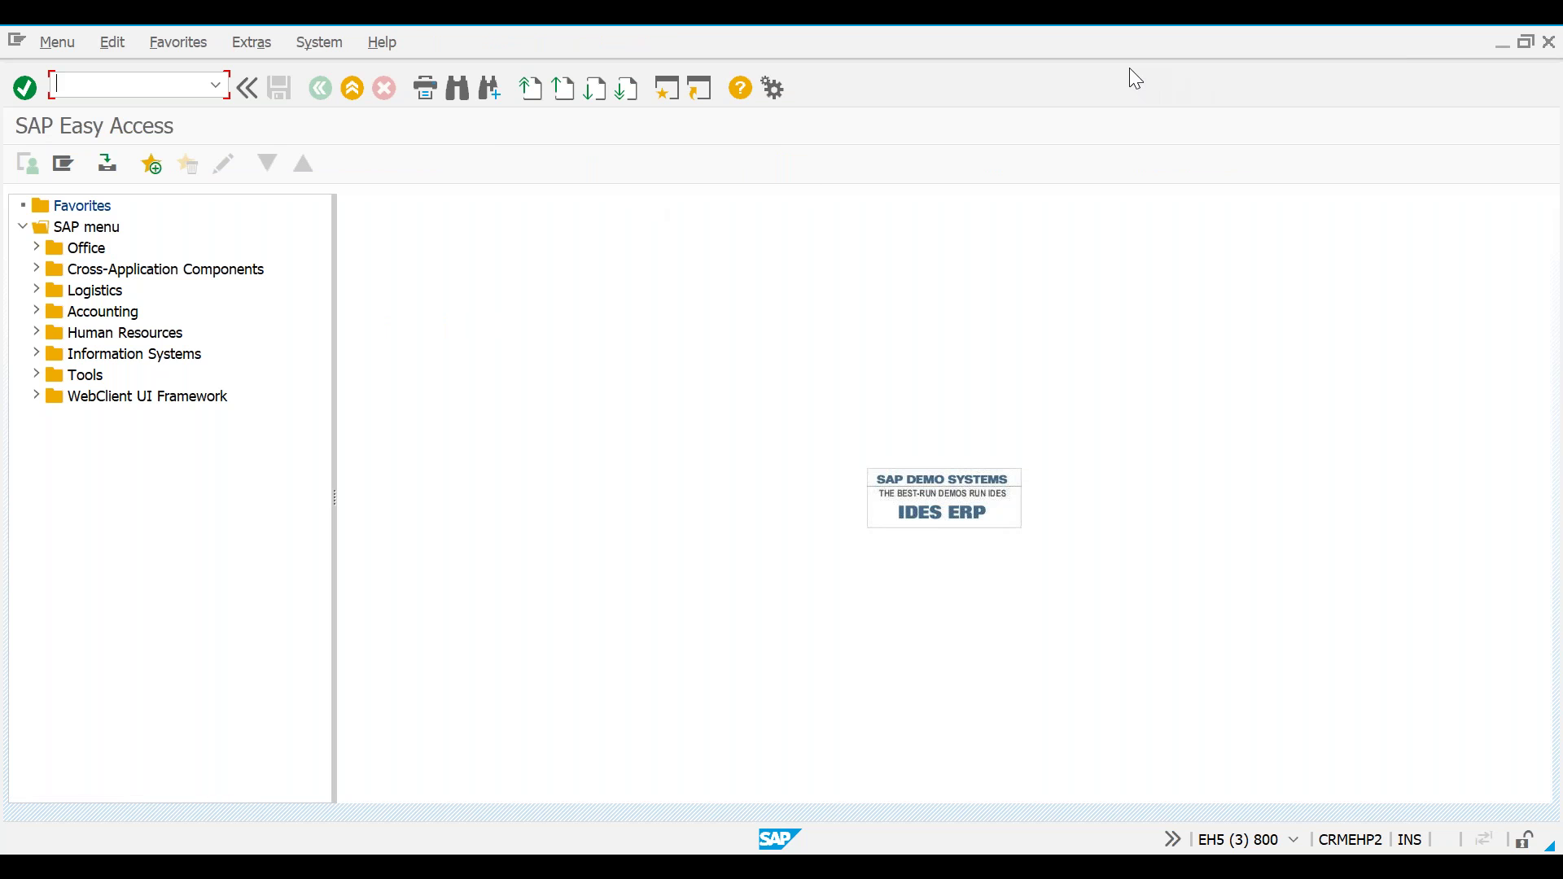
{"action": "key", "text": "alt+Tab"}
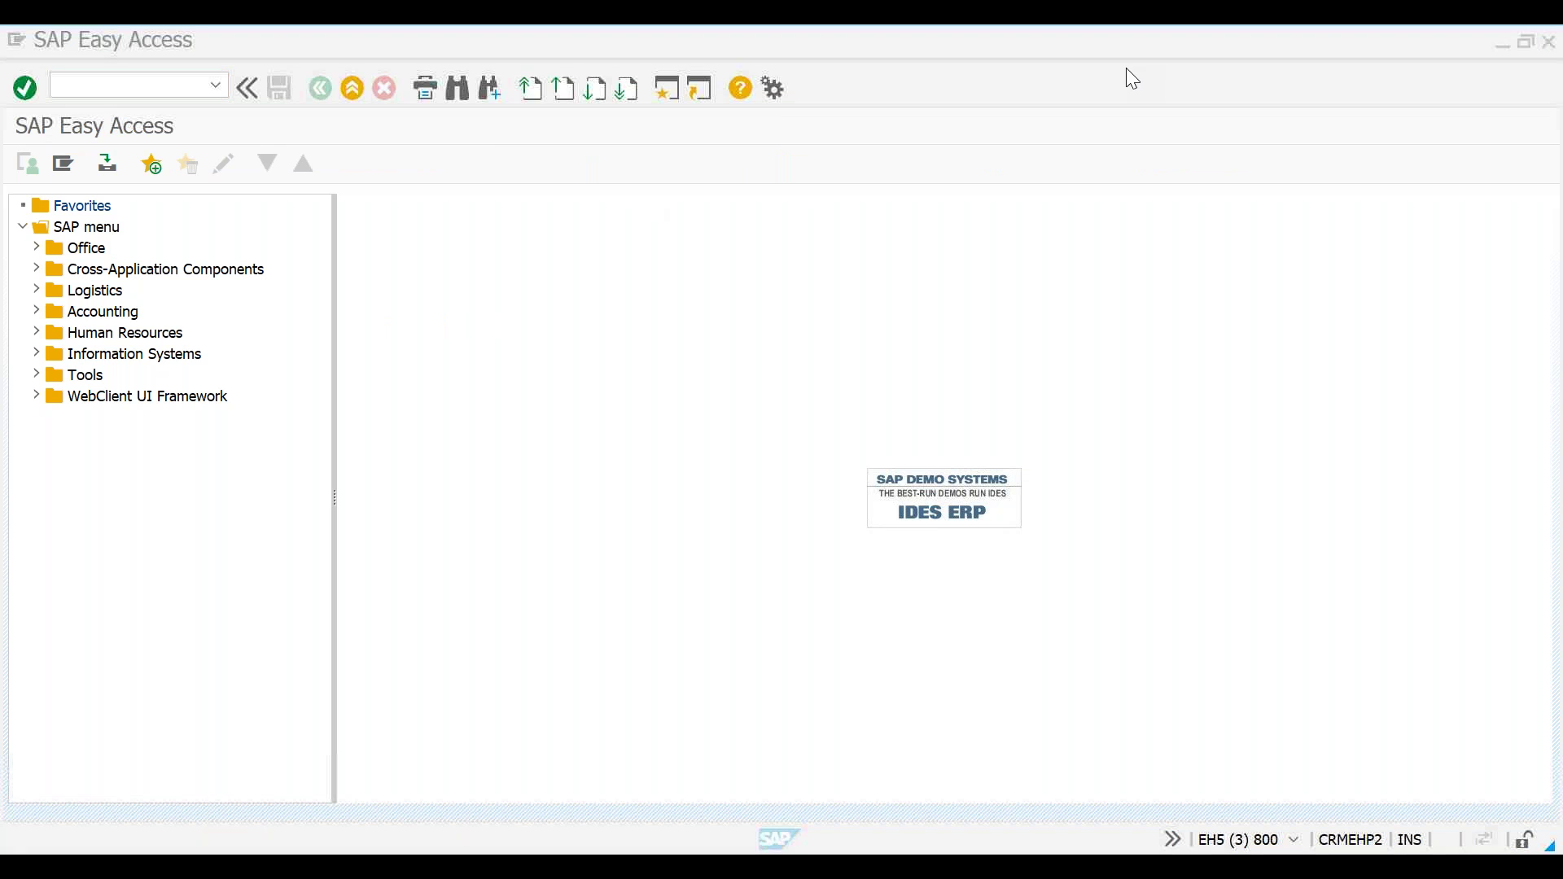